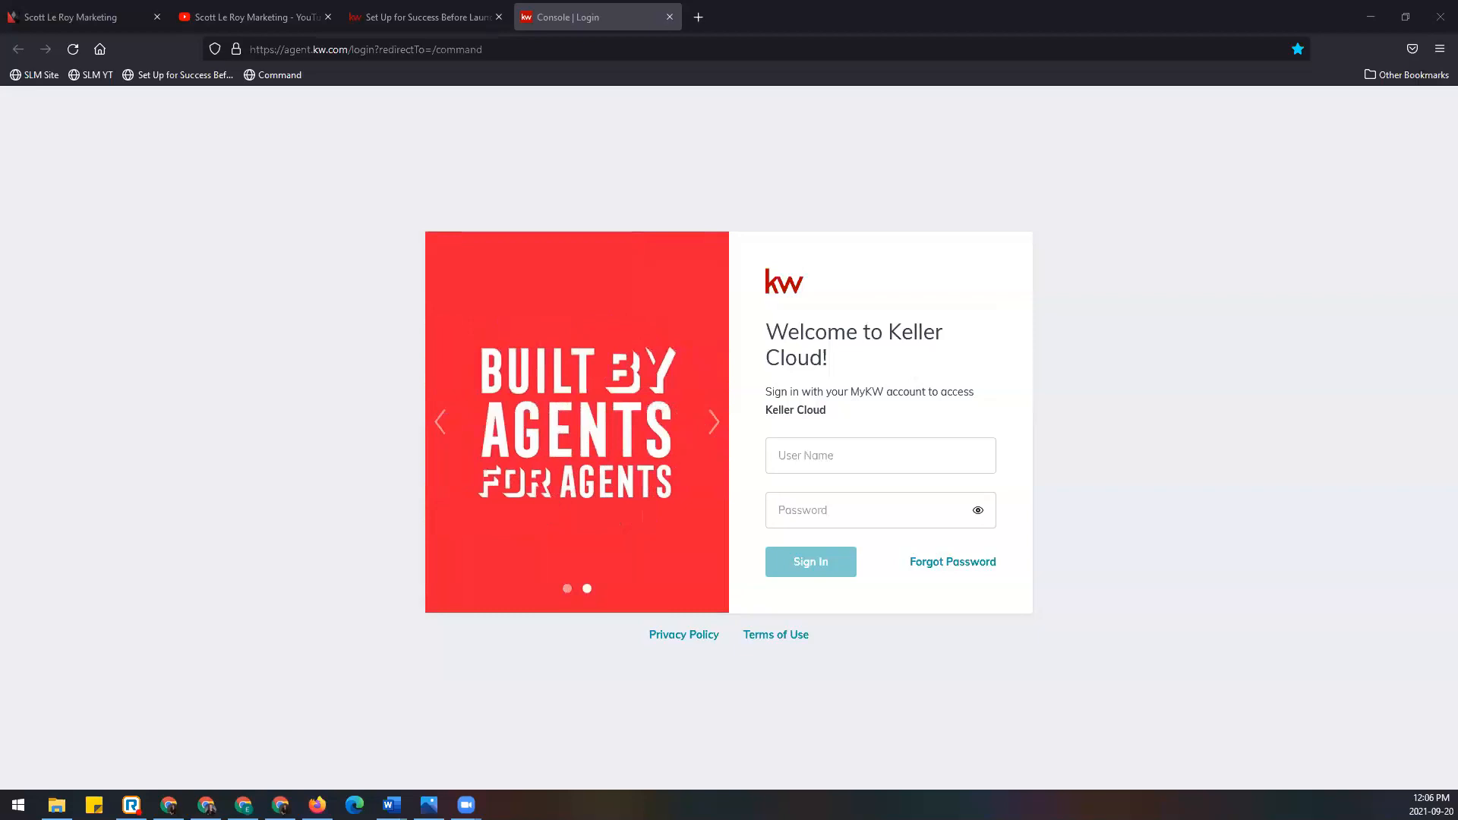
# Step: Enter the account user name and password on the Keller Cloud login and sign in
pyautogui.click(883, 464)
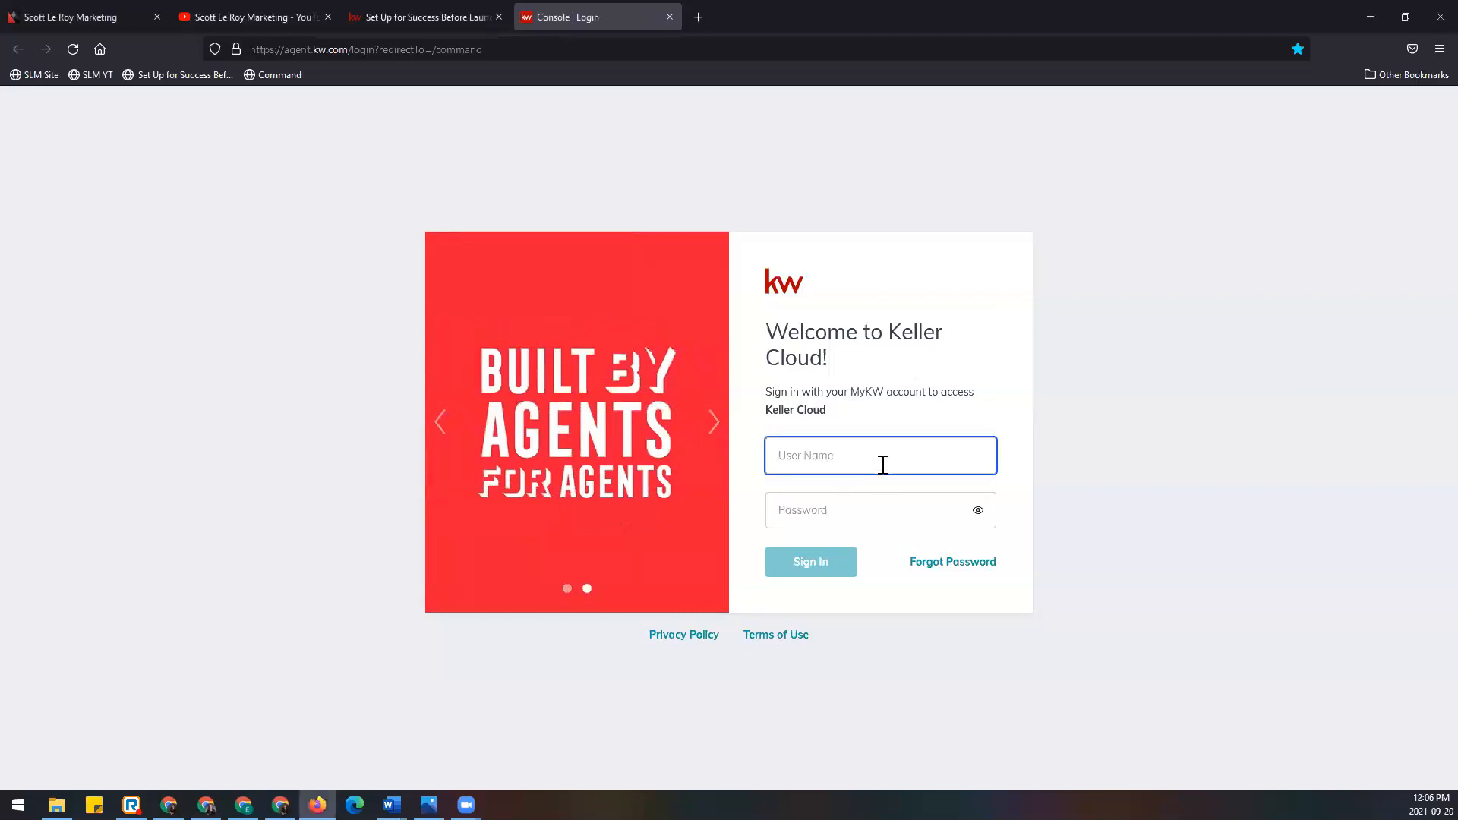
pyautogui.press('Tab')
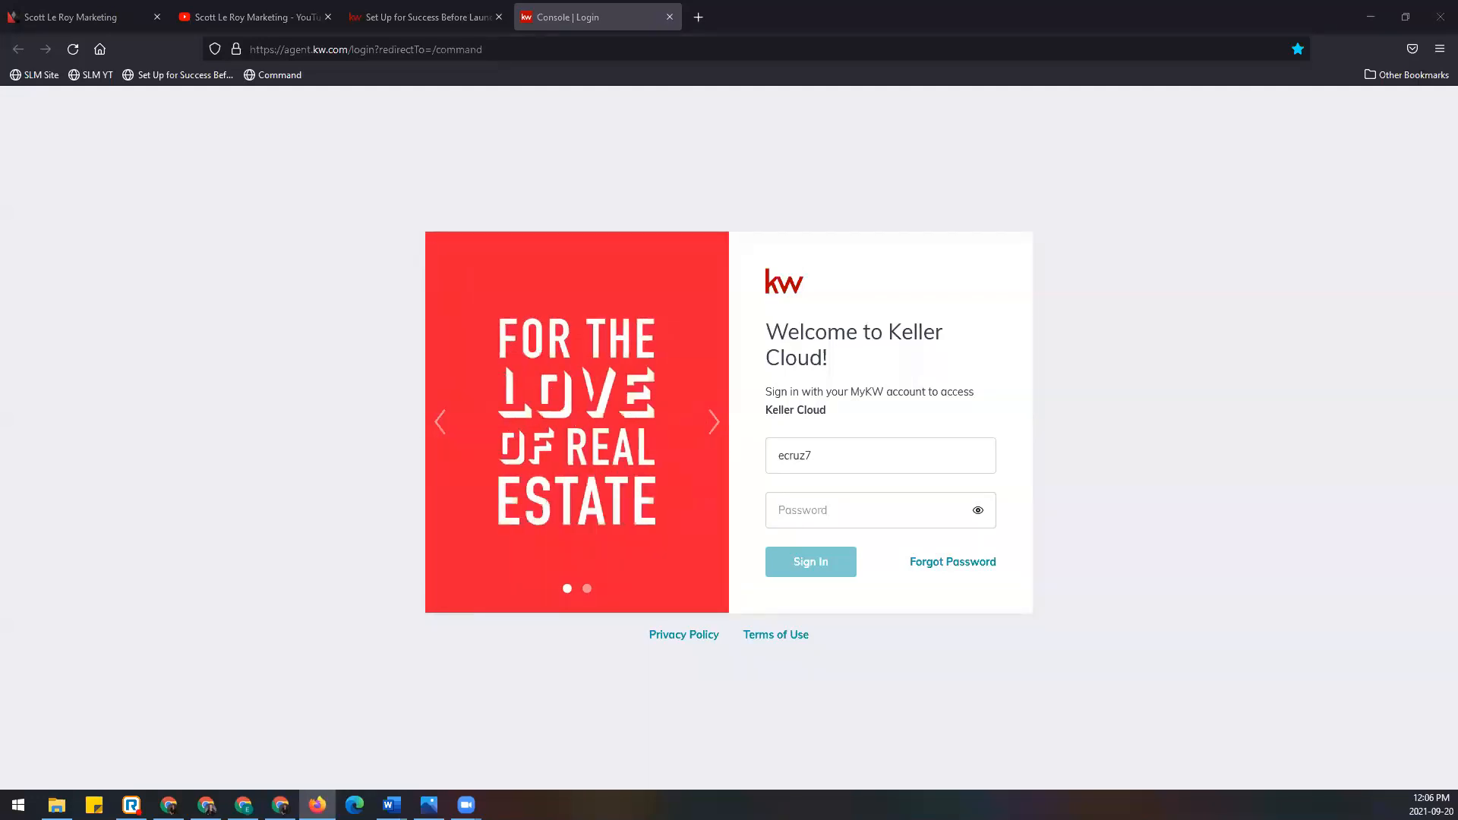
pyautogui.click(813, 520)
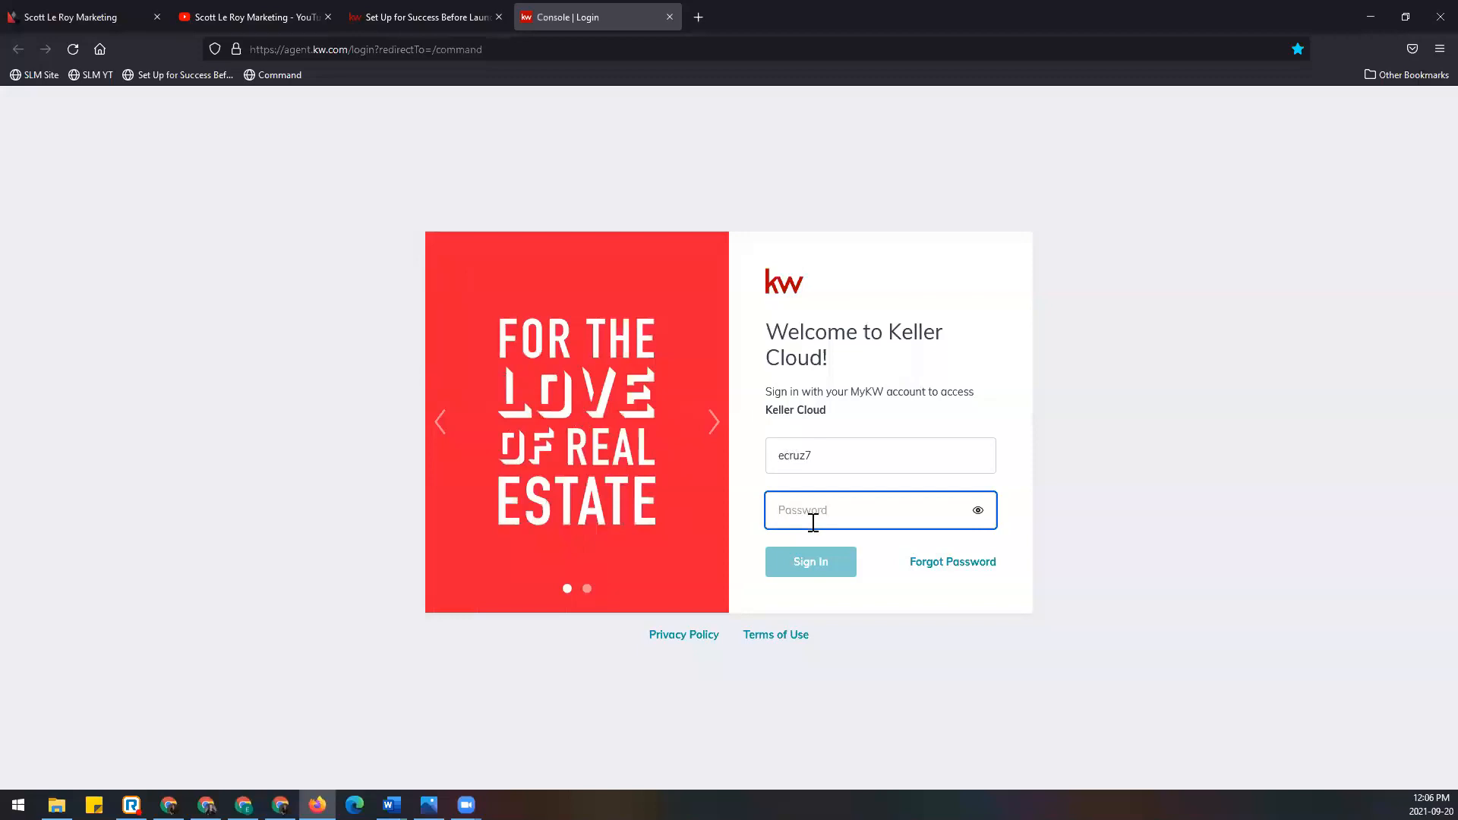
pyautogui.write('•••••')
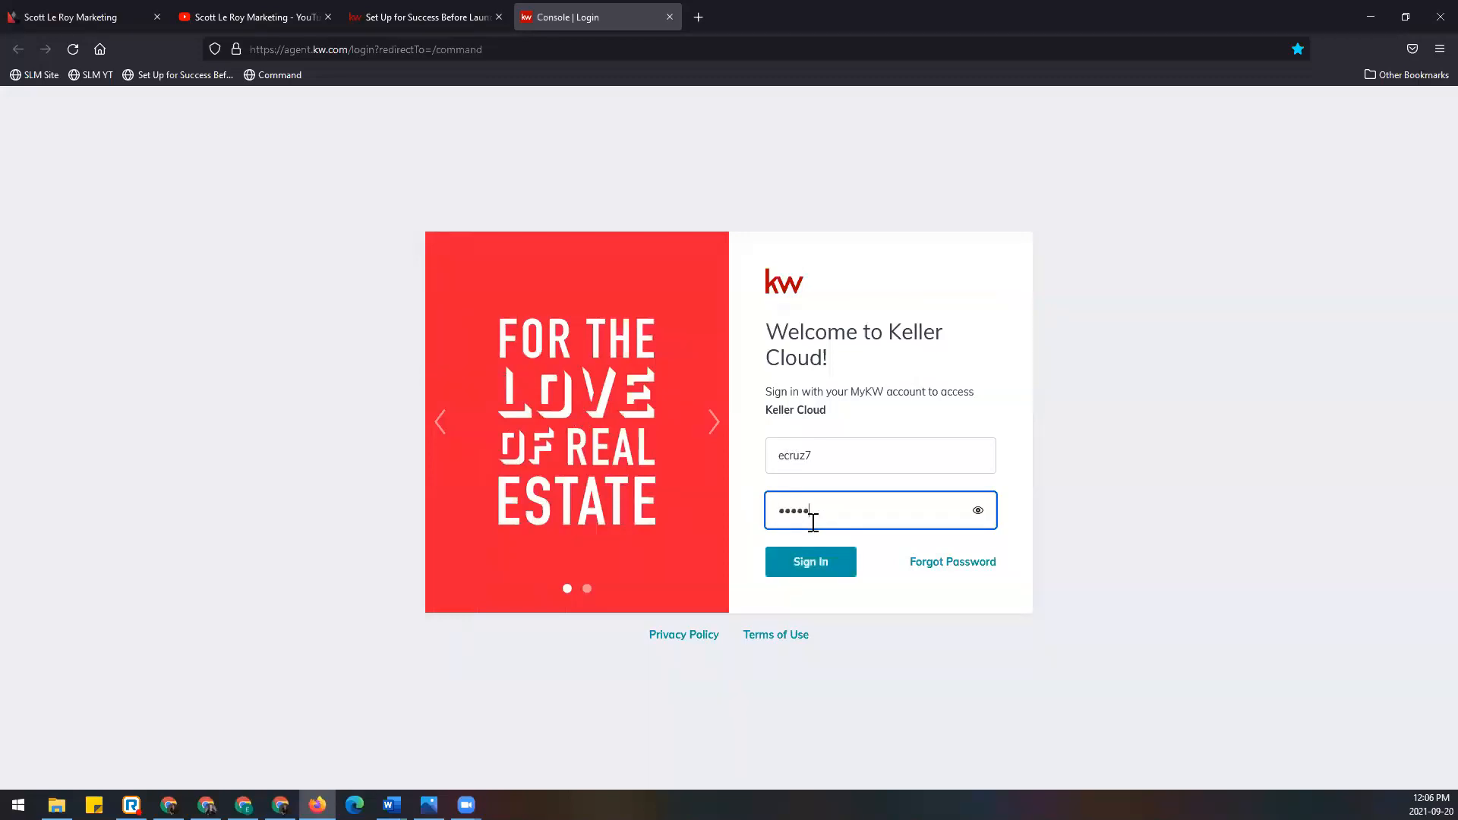
pyautogui.write('•••••')
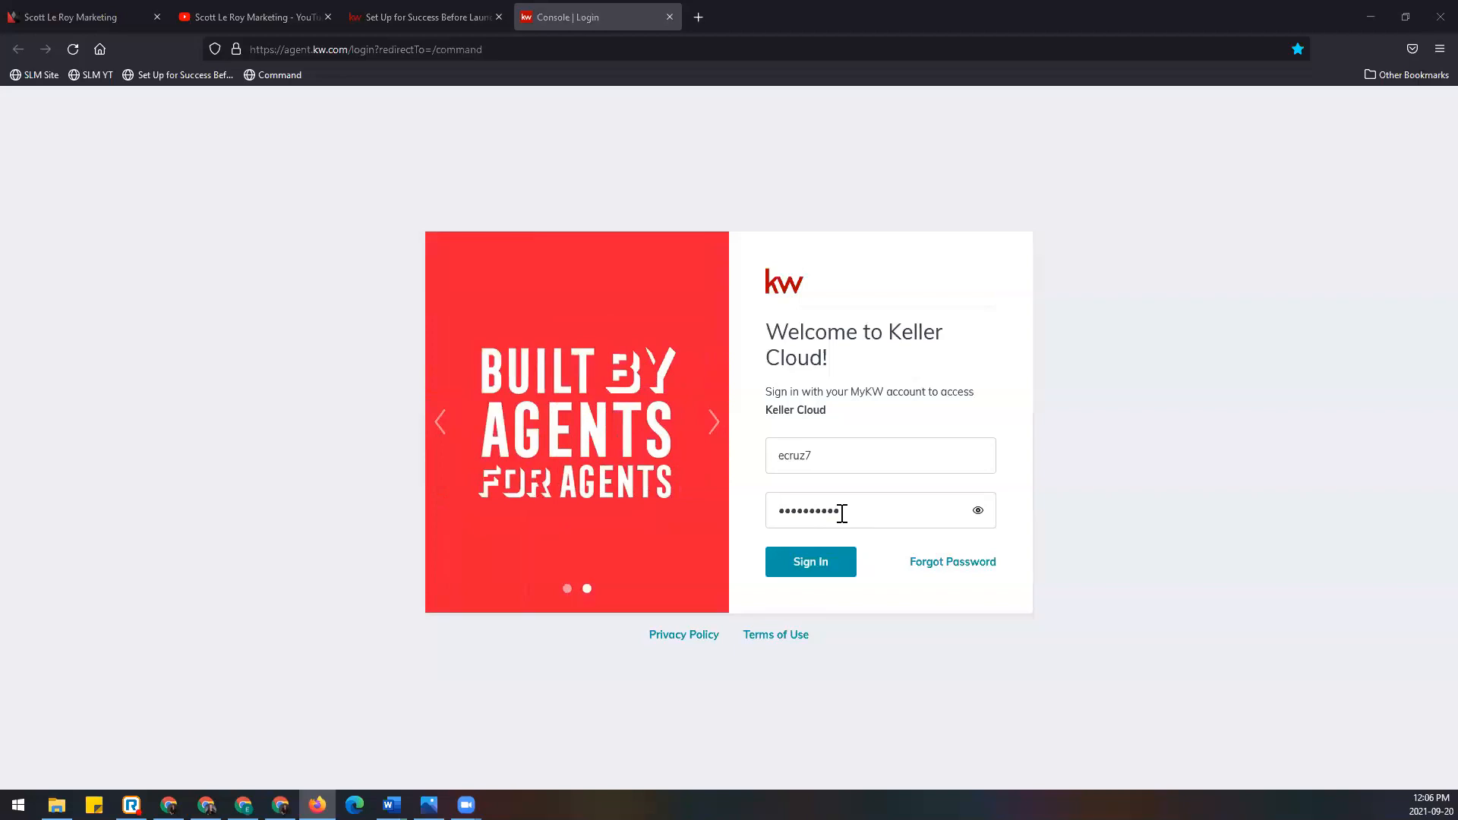
pyautogui.click(830, 569)
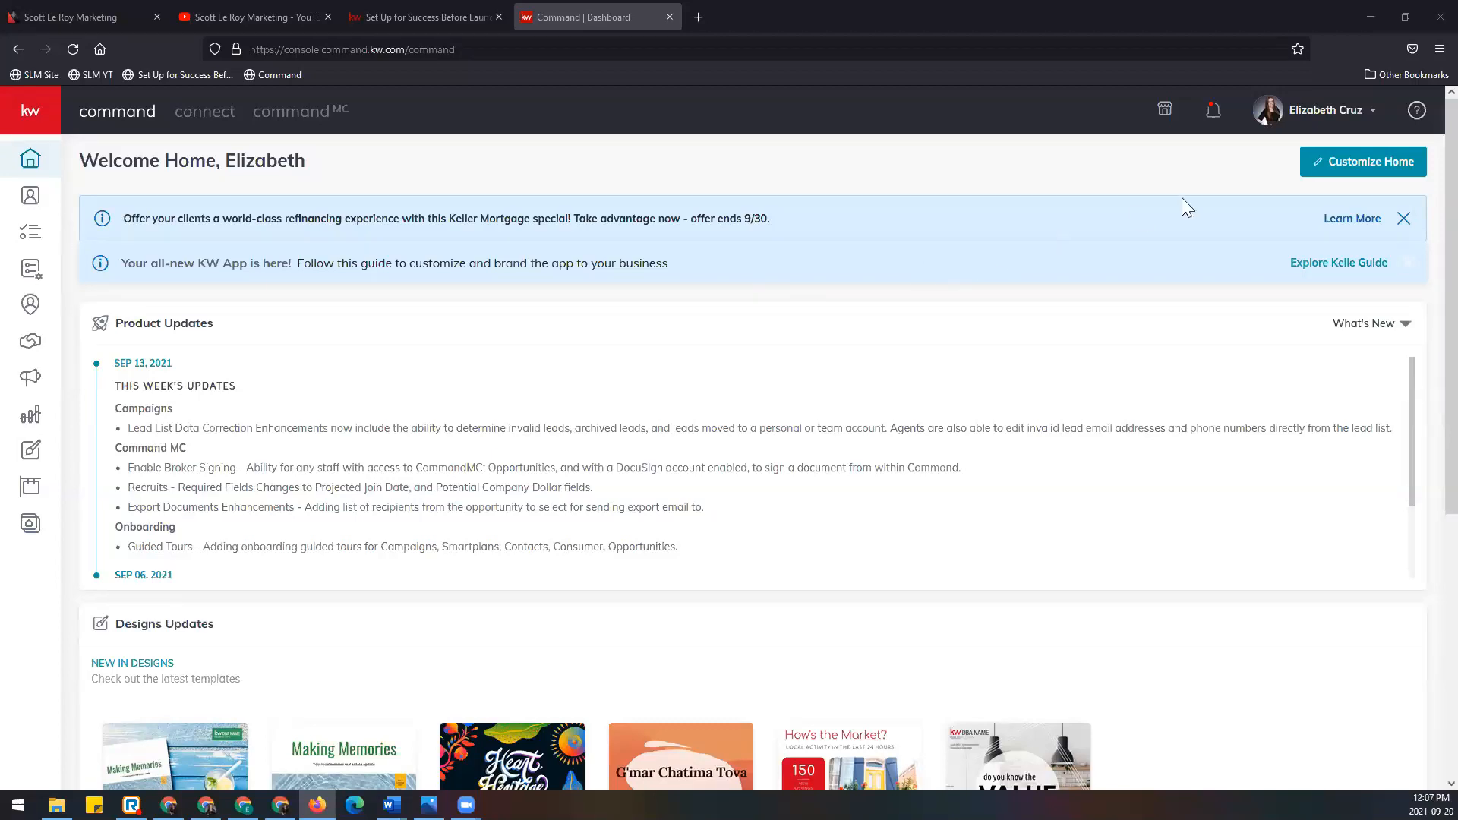
# Step: Choose Settings from the profile-name menu at the top right
pyautogui.click(1330, 124)
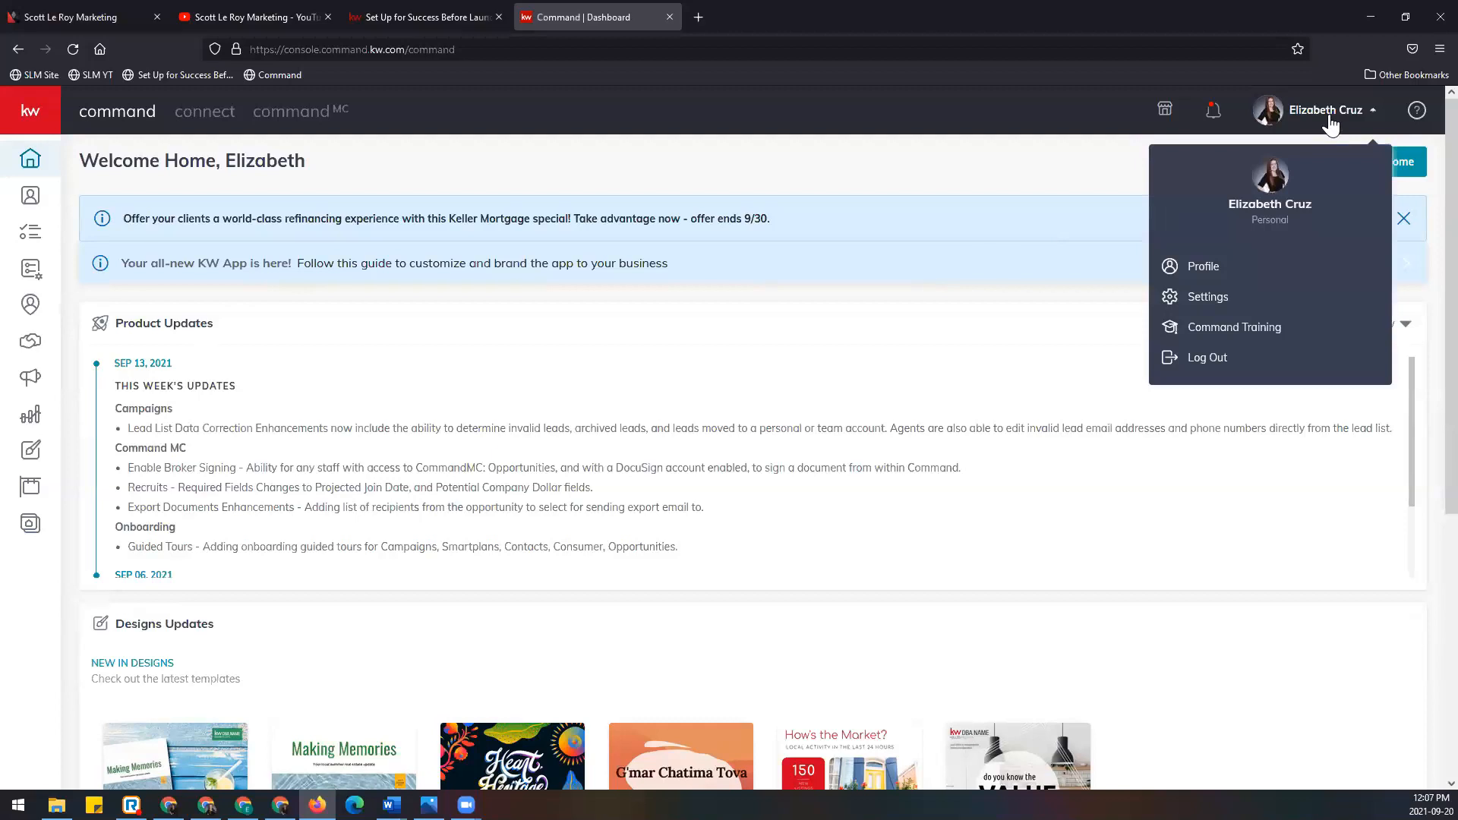
pyautogui.click(1243, 304)
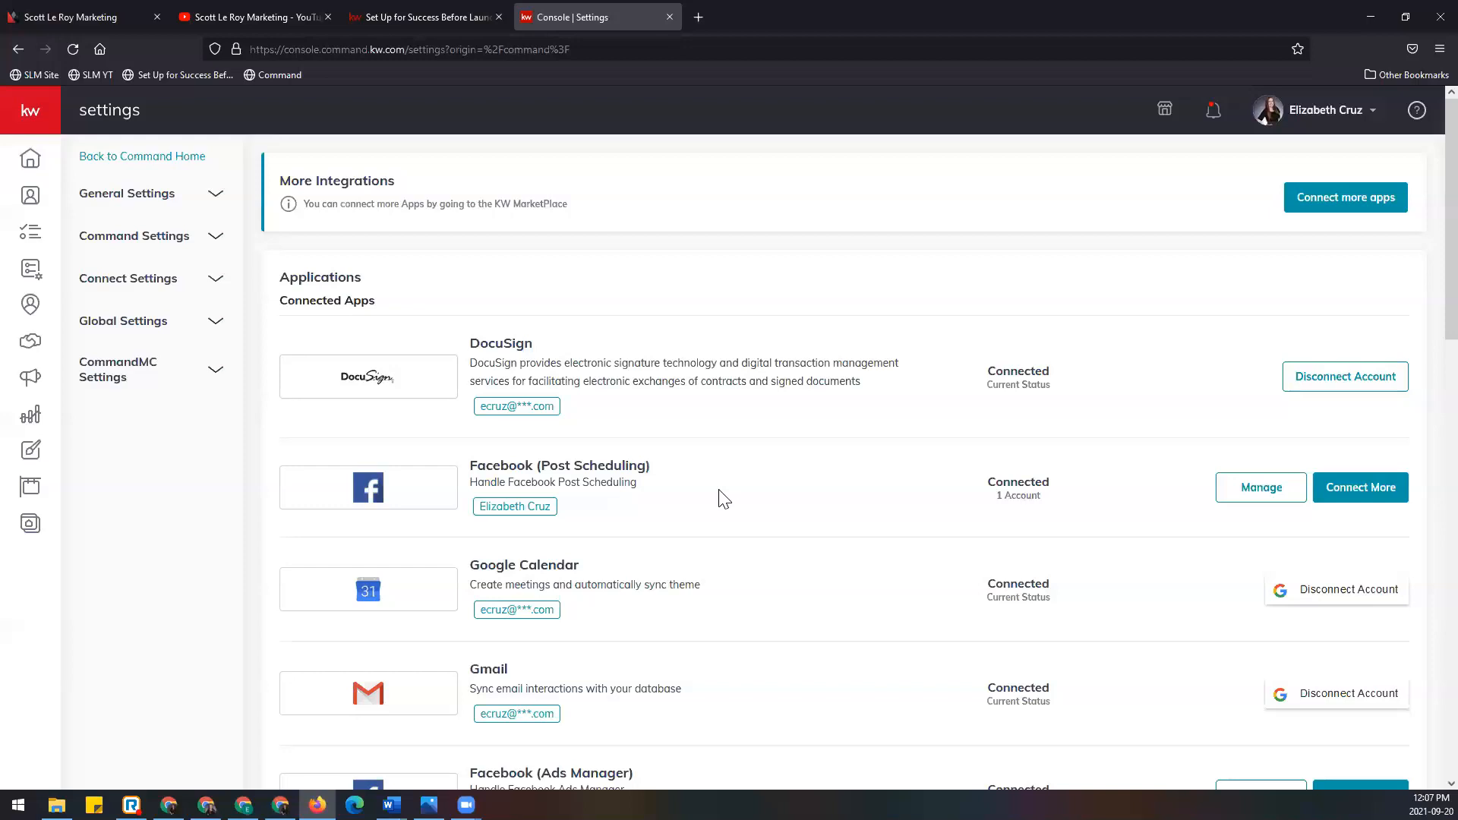
# Step: Highlight the Facebook (Ads Manager) and Facebook (Post Scheduling) entries under Connected Apps
pyautogui.scroll(-1, 723, 499)
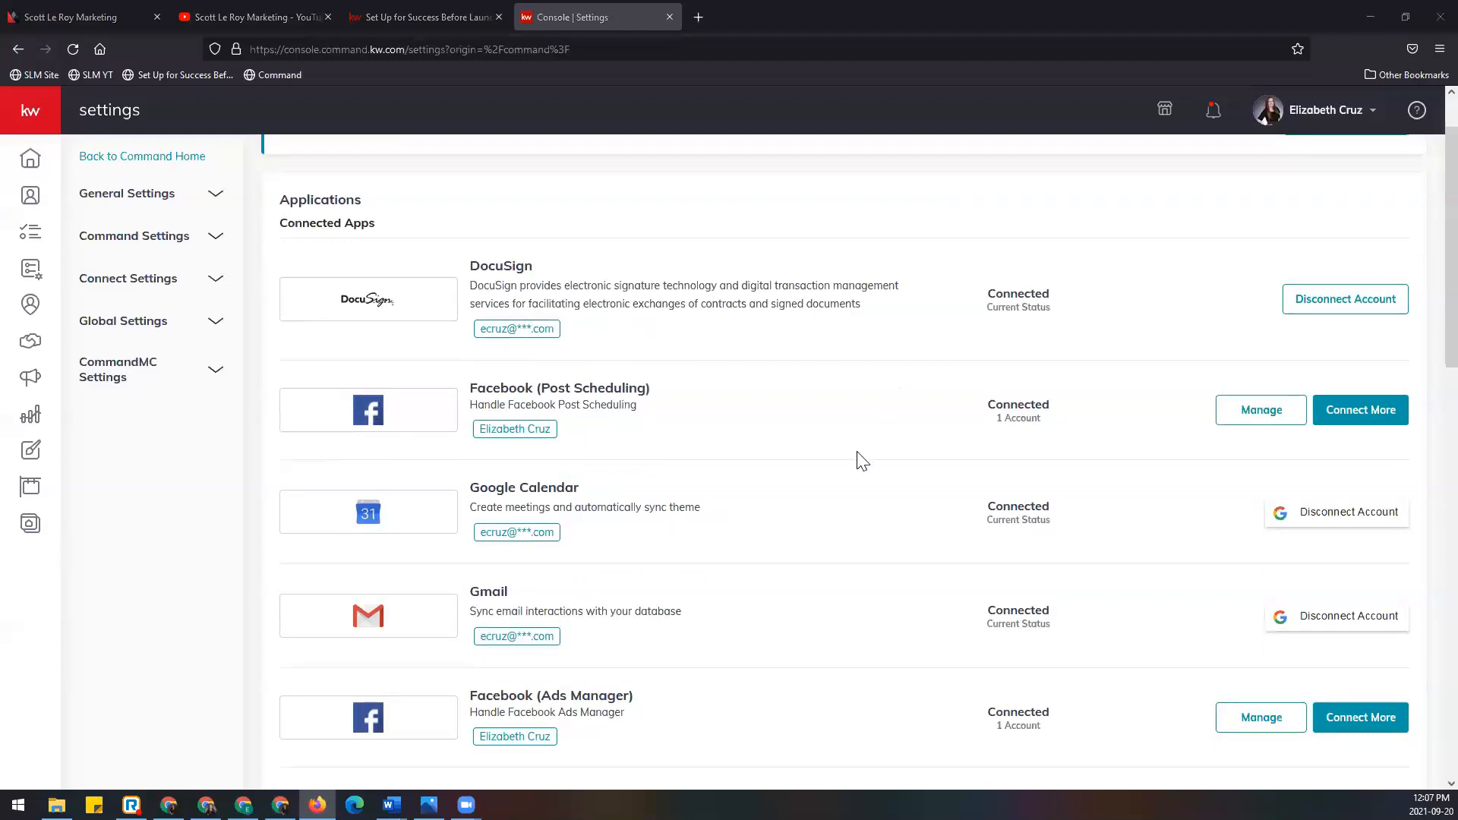
pyautogui.scroll(-1, 858, 455)
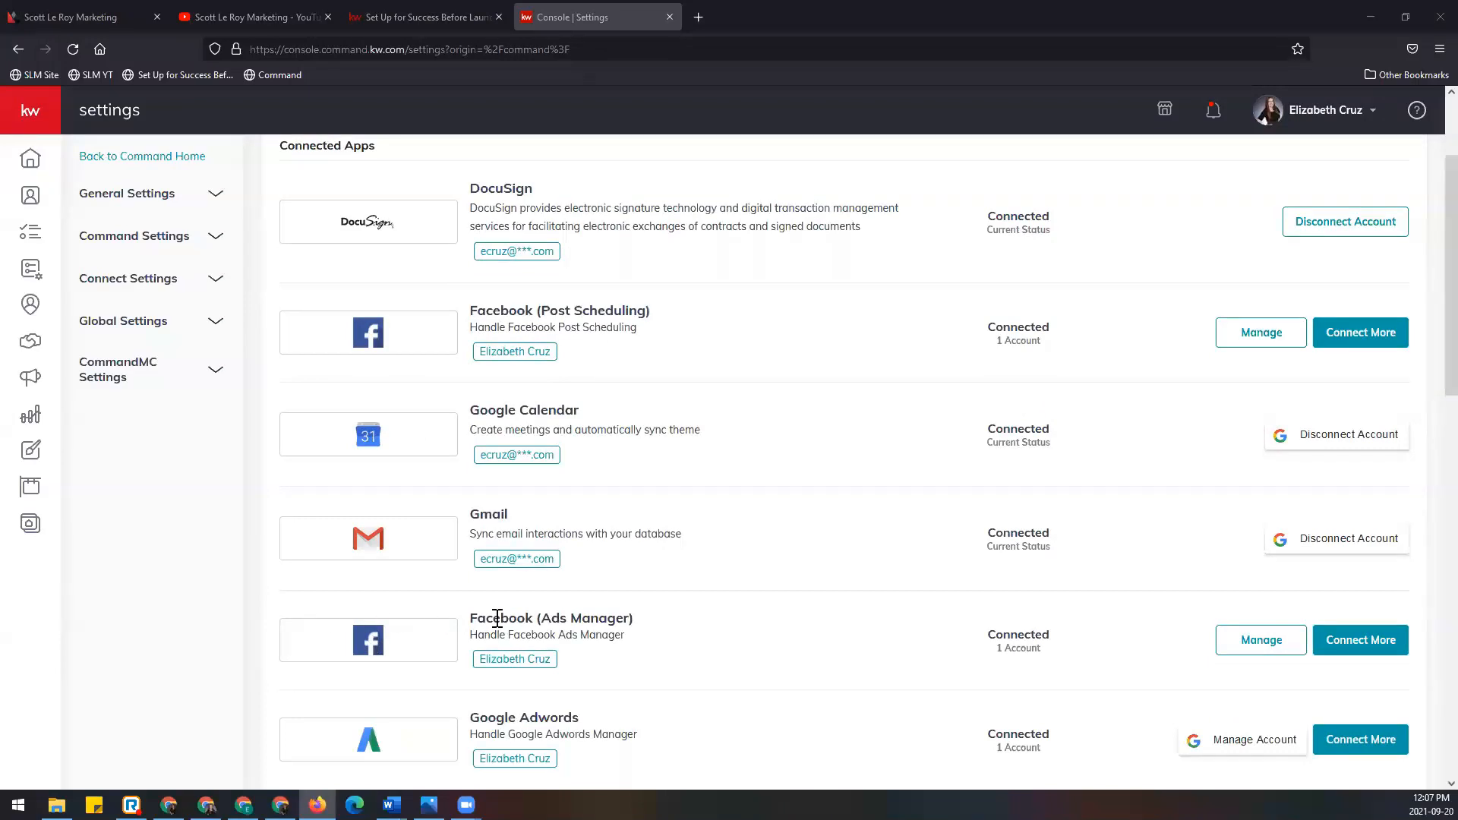
pyautogui.moveTo(470, 612); pyautogui.dragTo(651, 623)
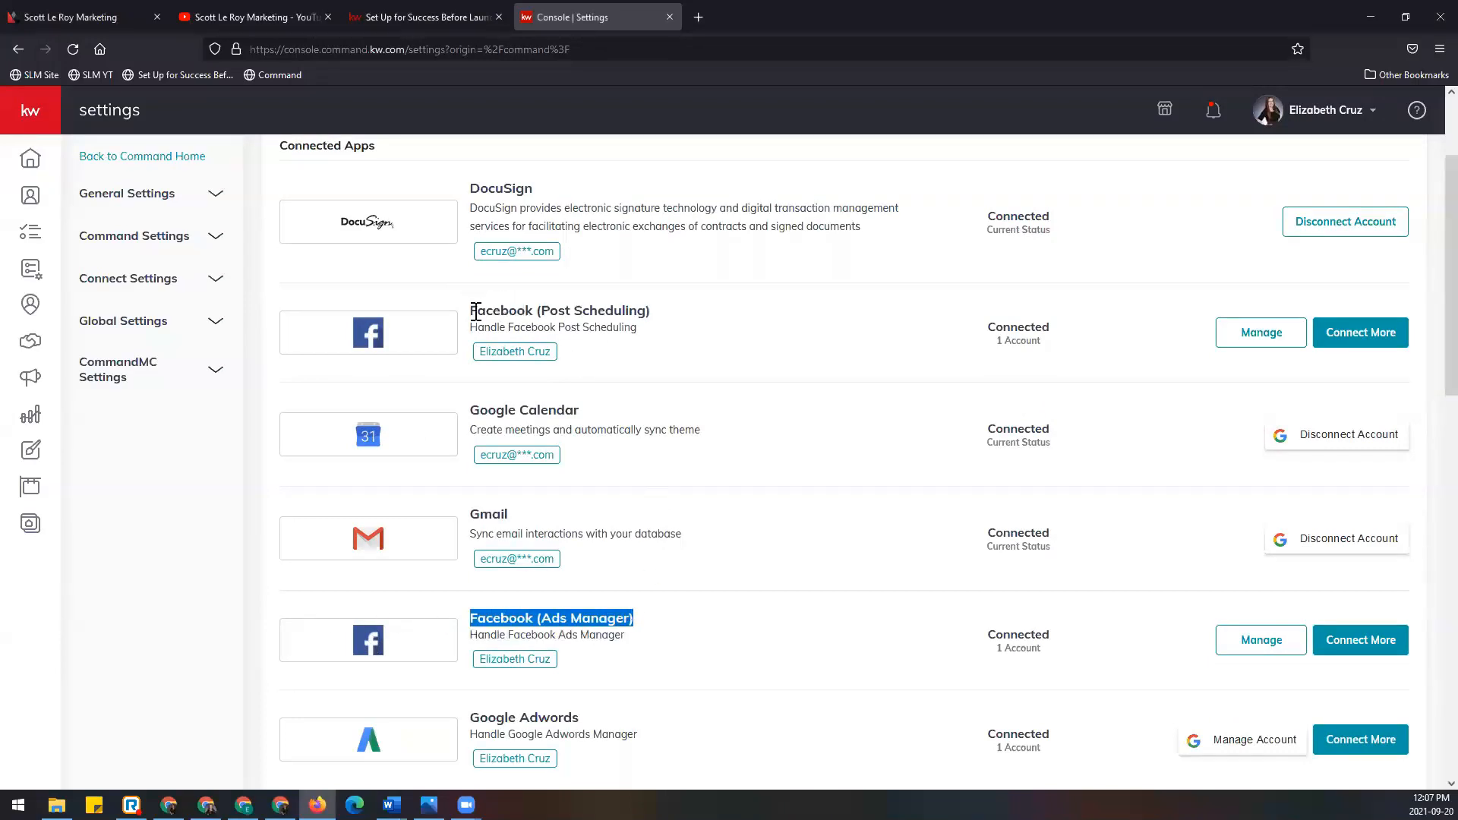
pyautogui.moveTo(471, 310); pyautogui.dragTo(692, 315)
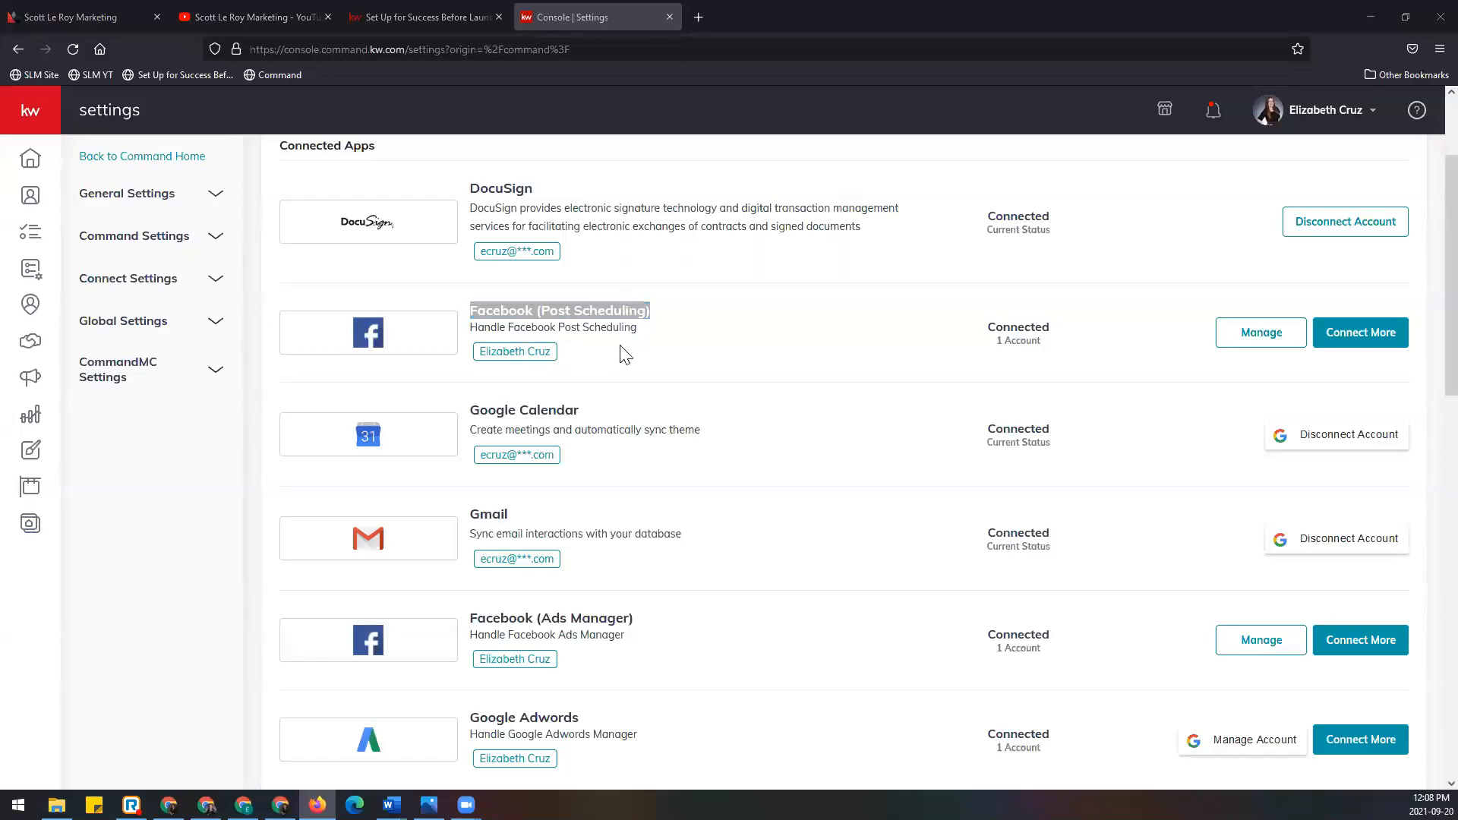
pyautogui.scroll(-1, 605, 413)
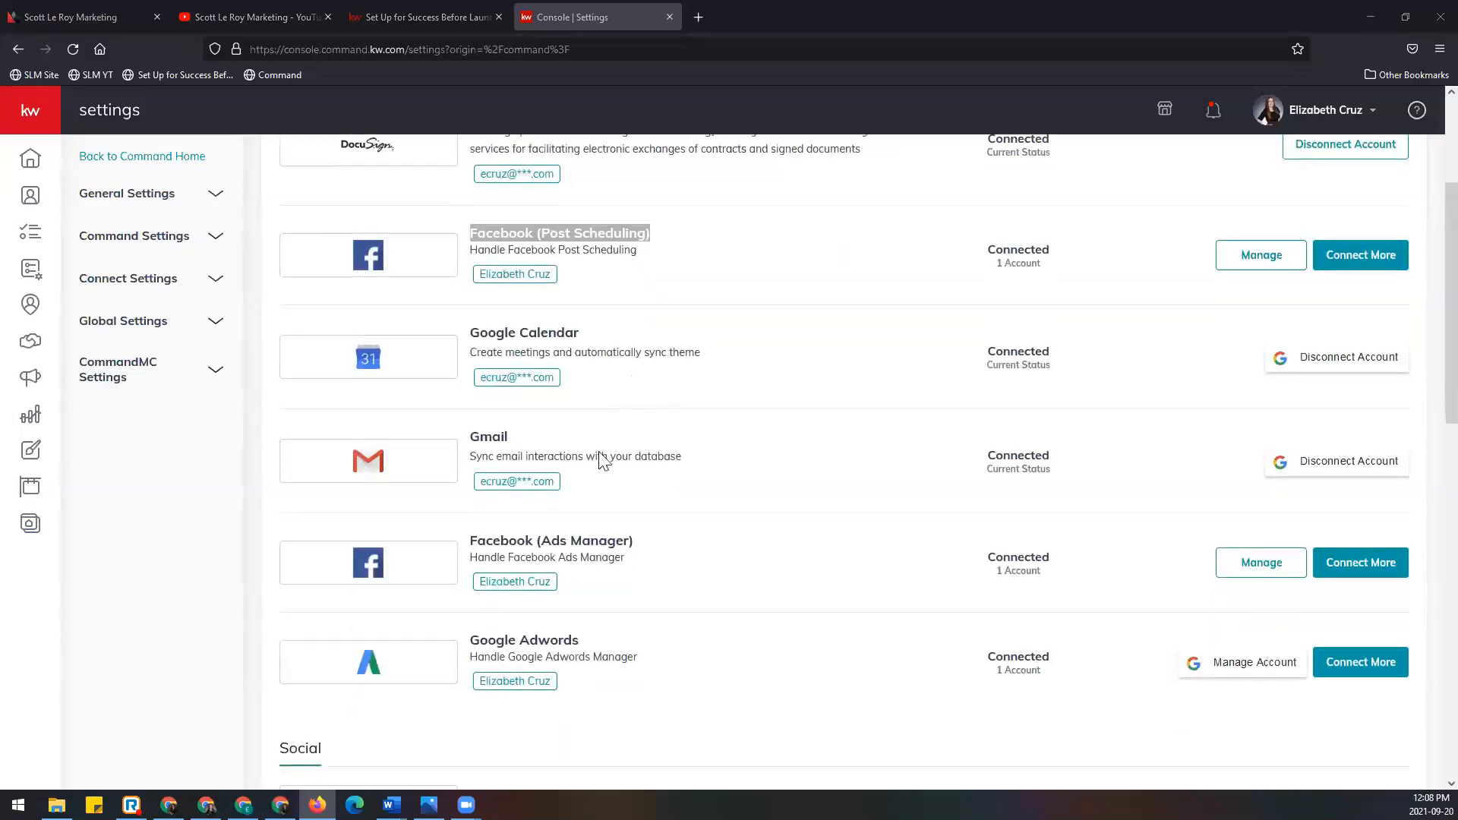
pyautogui.moveTo(468, 540); pyautogui.dragTo(677, 544)
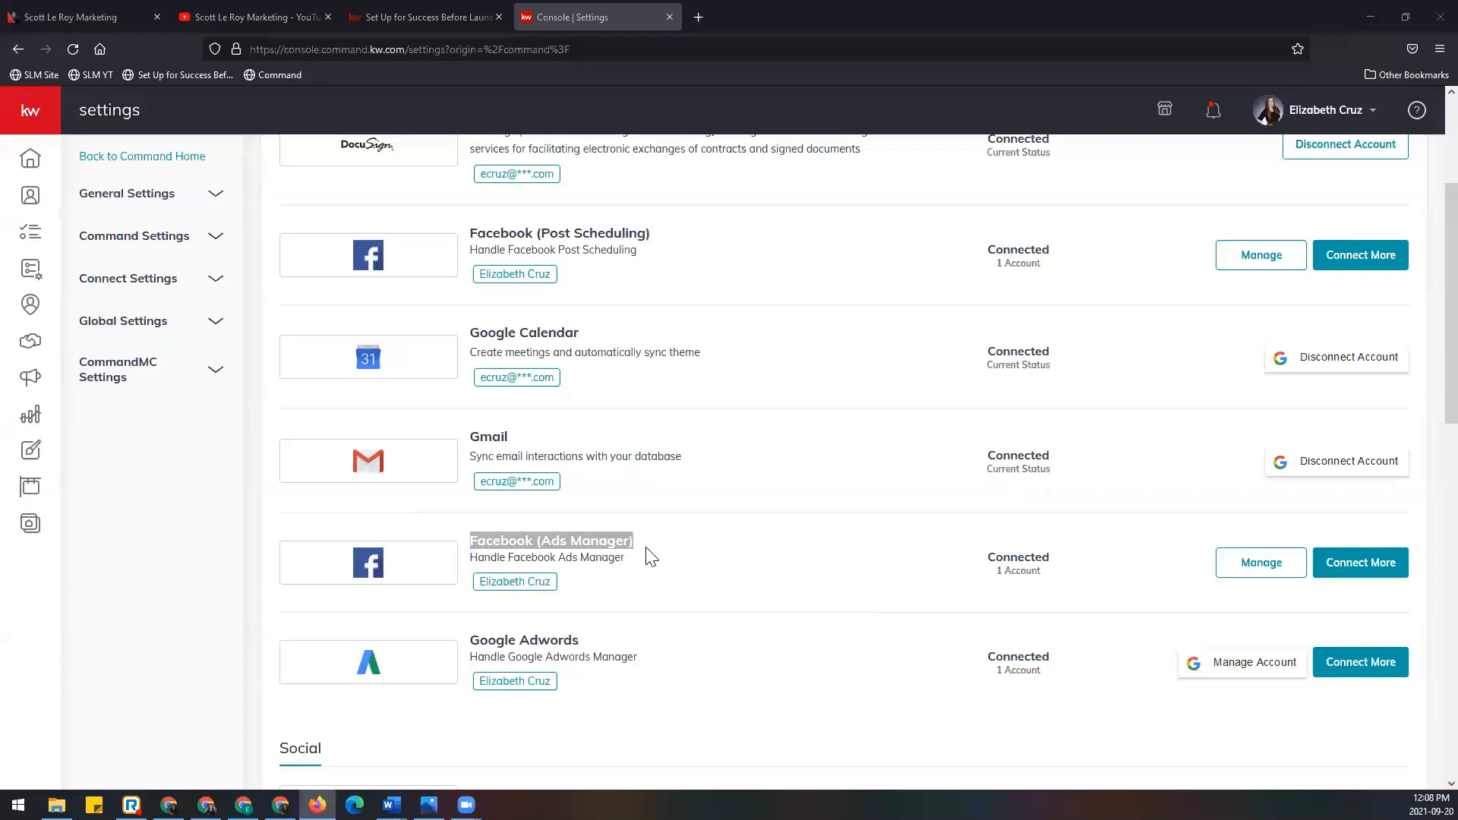
# Step: Highlight Ads Manager's Connected status and linked account, then bring up the sample sponsored ad picture
pyautogui.moveTo(980, 560); pyautogui.dragTo(1090, 560)
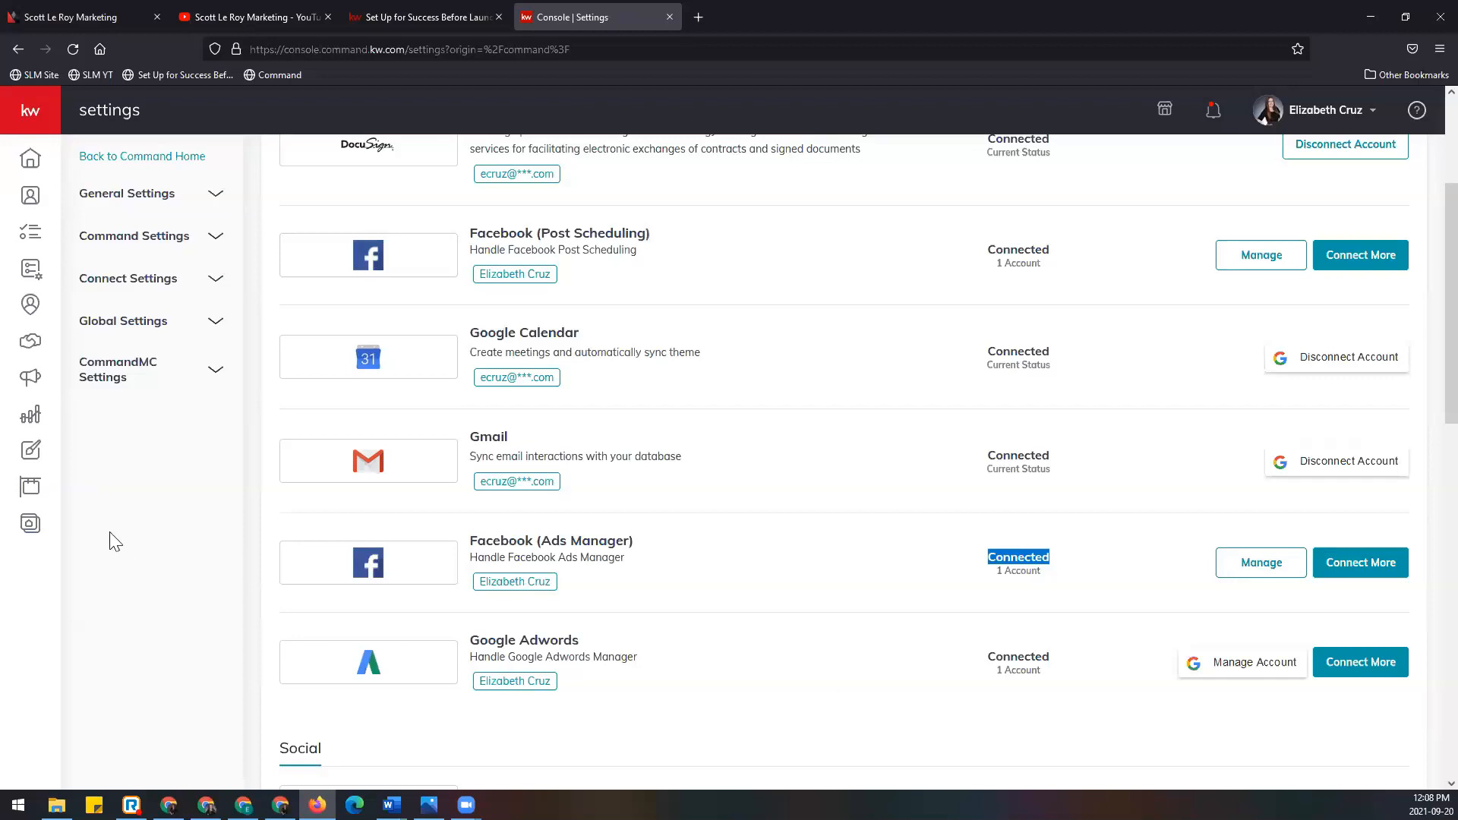
pyautogui.moveTo(558, 582); pyautogui.dragTo(479, 591)
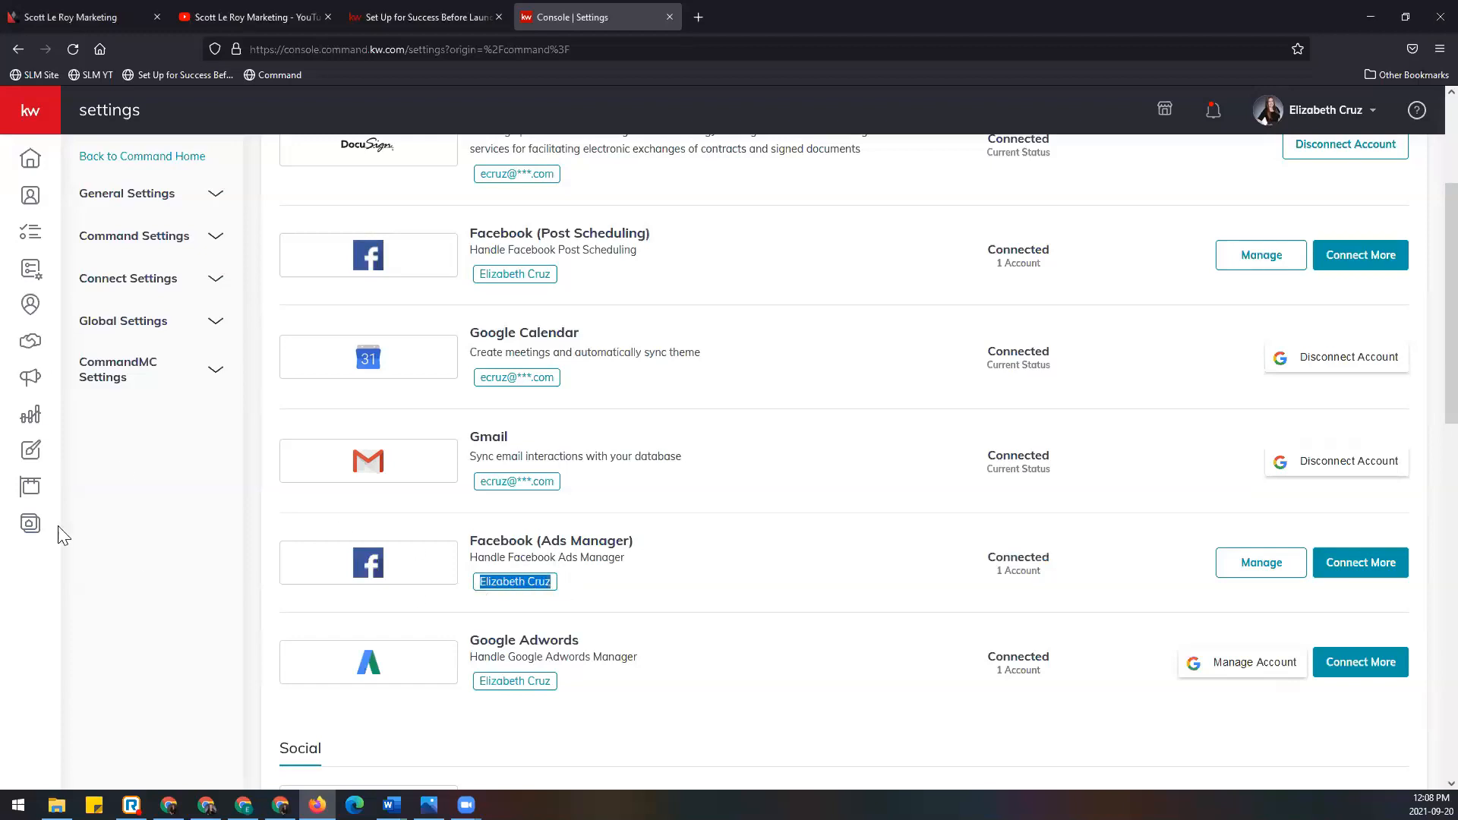
pyautogui.click(562, 589)
pyautogui.moveTo(478, 583); pyautogui.dragTo(564, 588)
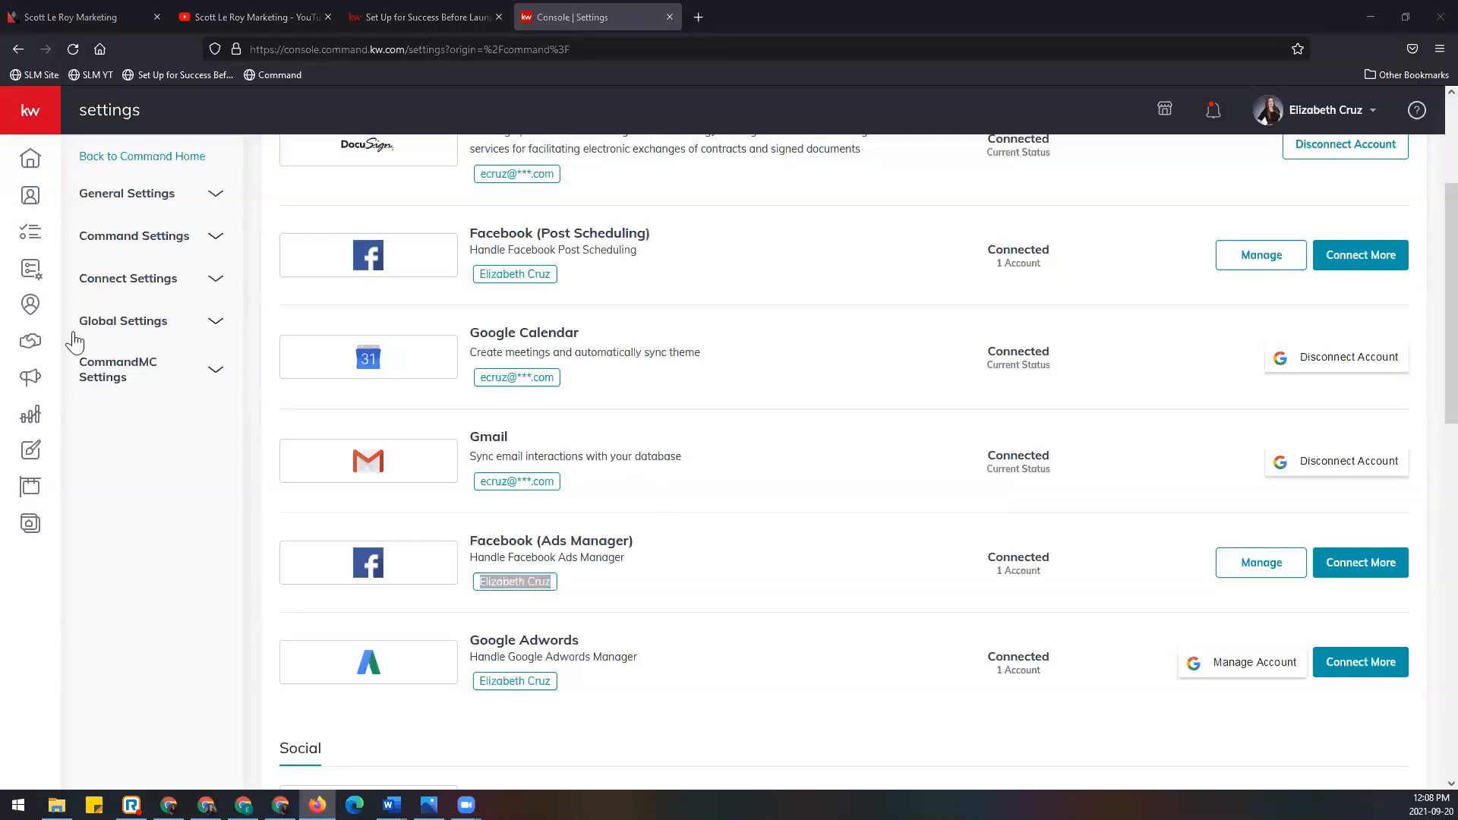
pyautogui.click(617, 579)
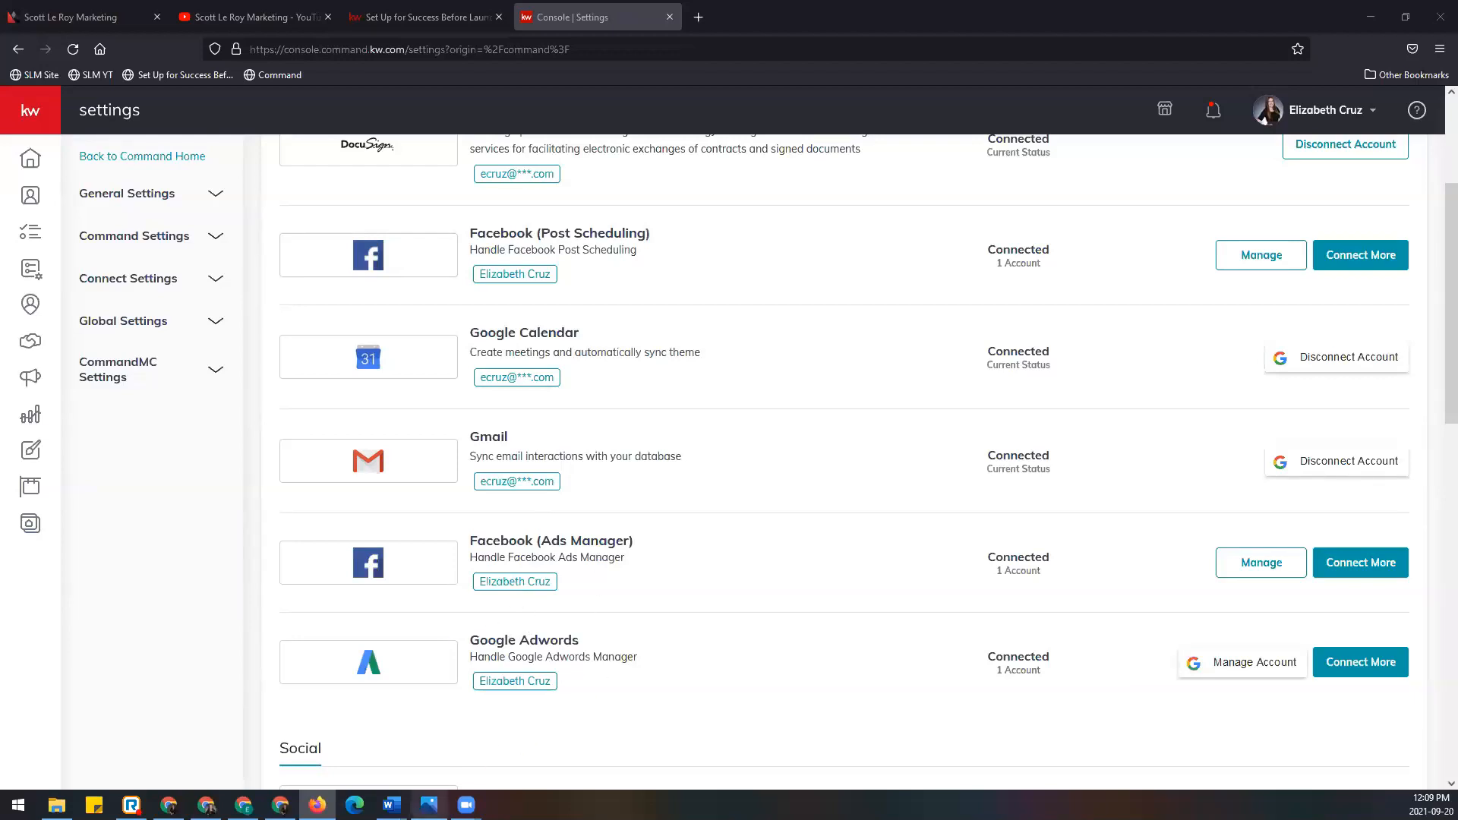
pyautogui.click(428, 804)
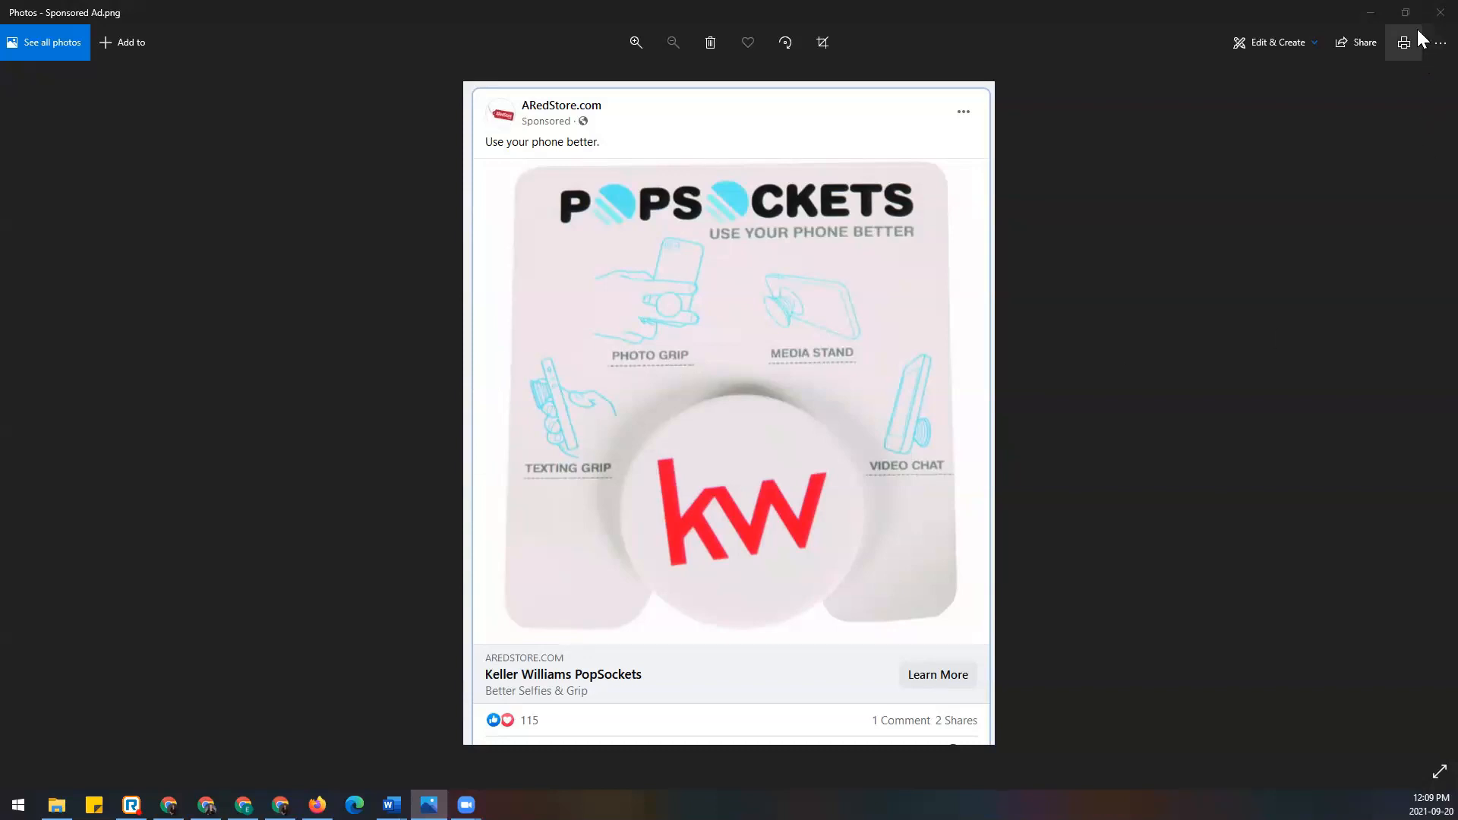
# Step: Minimize the Sponsored Ad.png example in Photos to return to KW settings
pyautogui.click(1371, 13)
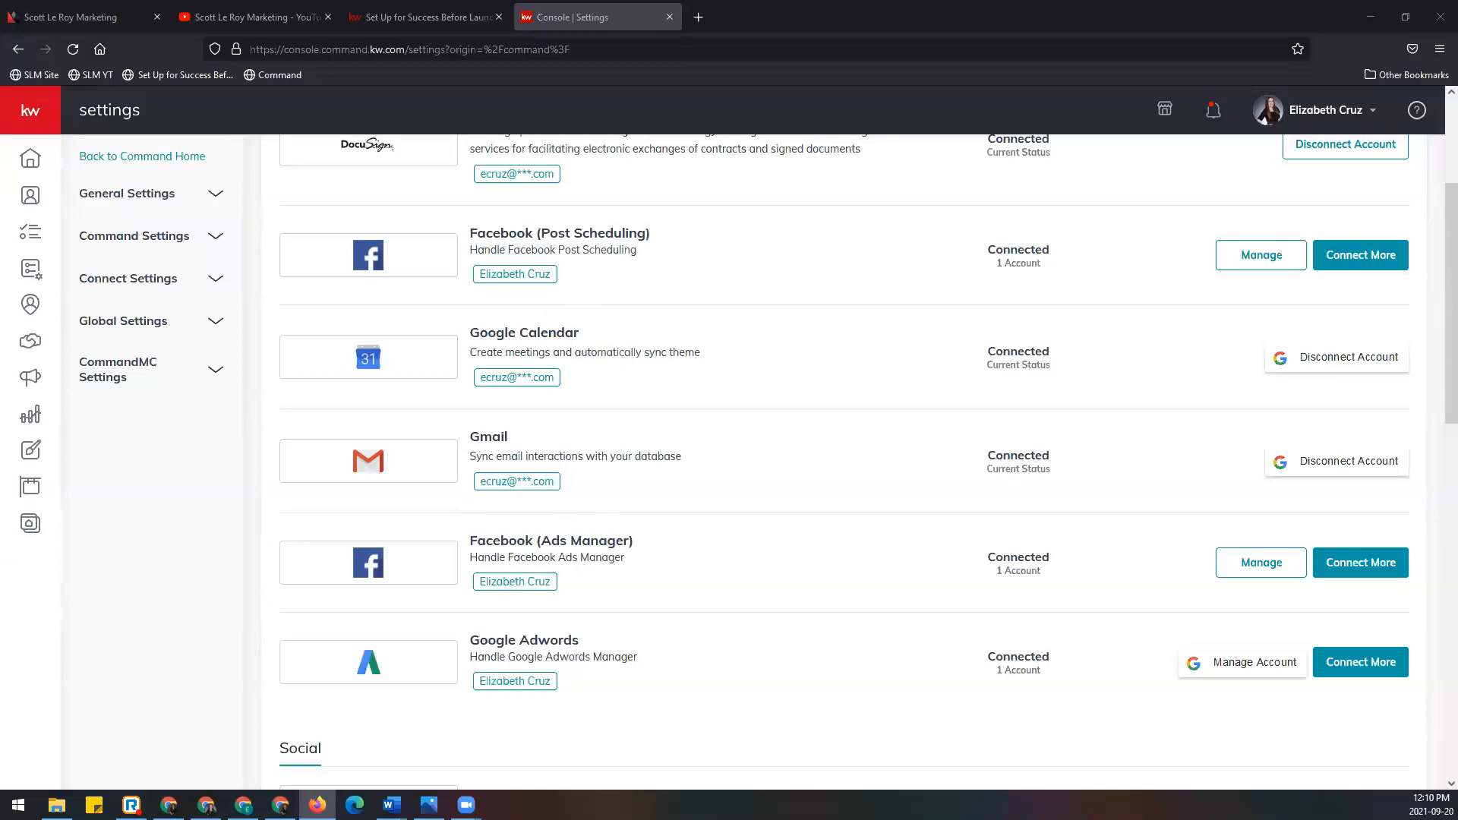
# Step: In the setup article, highlight the Facebook Business Page and two-step verification requirements
pyautogui.click(429, 21)
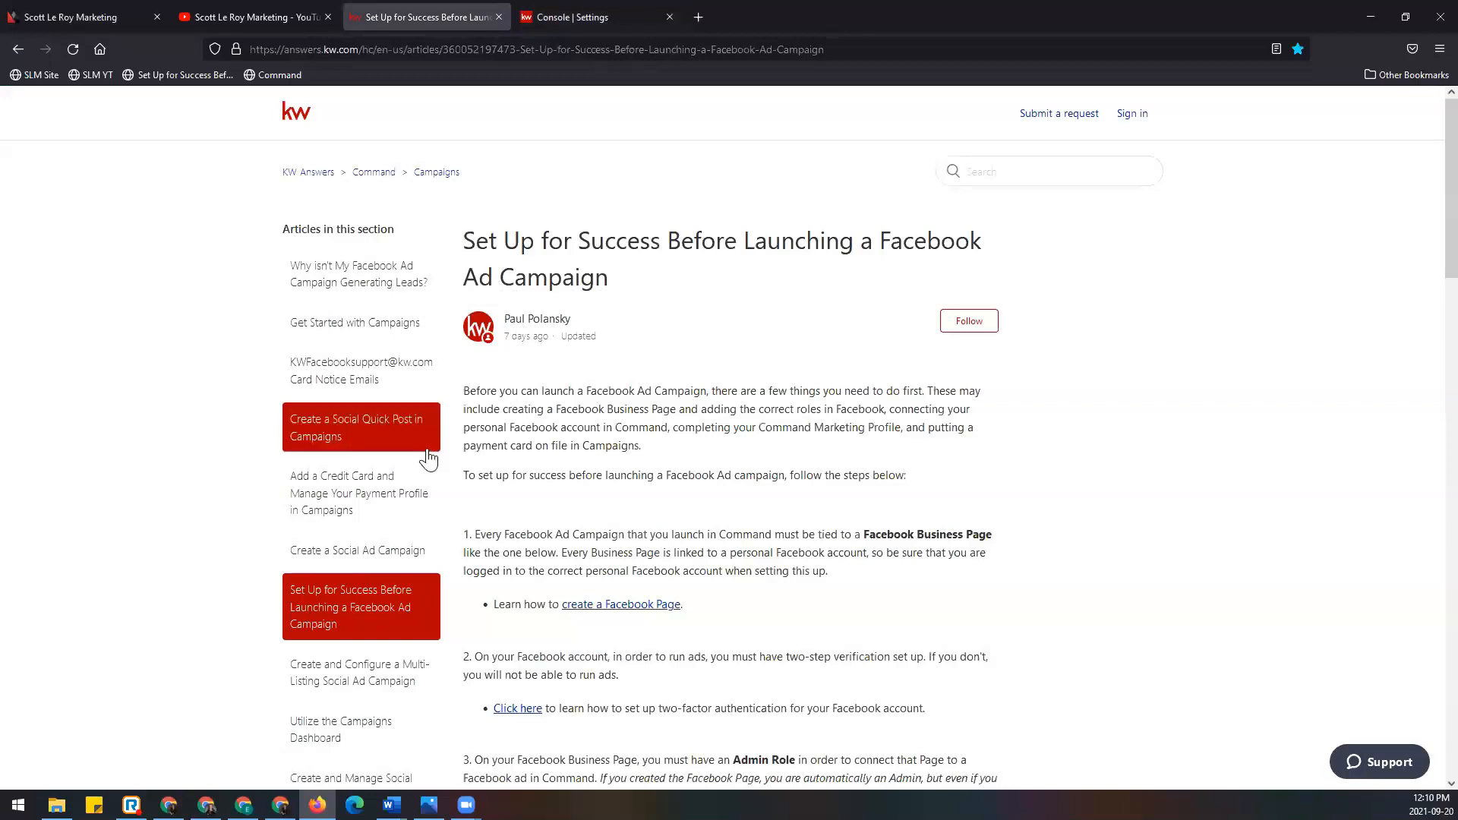
pyautogui.scroll(-4, 569, 417)
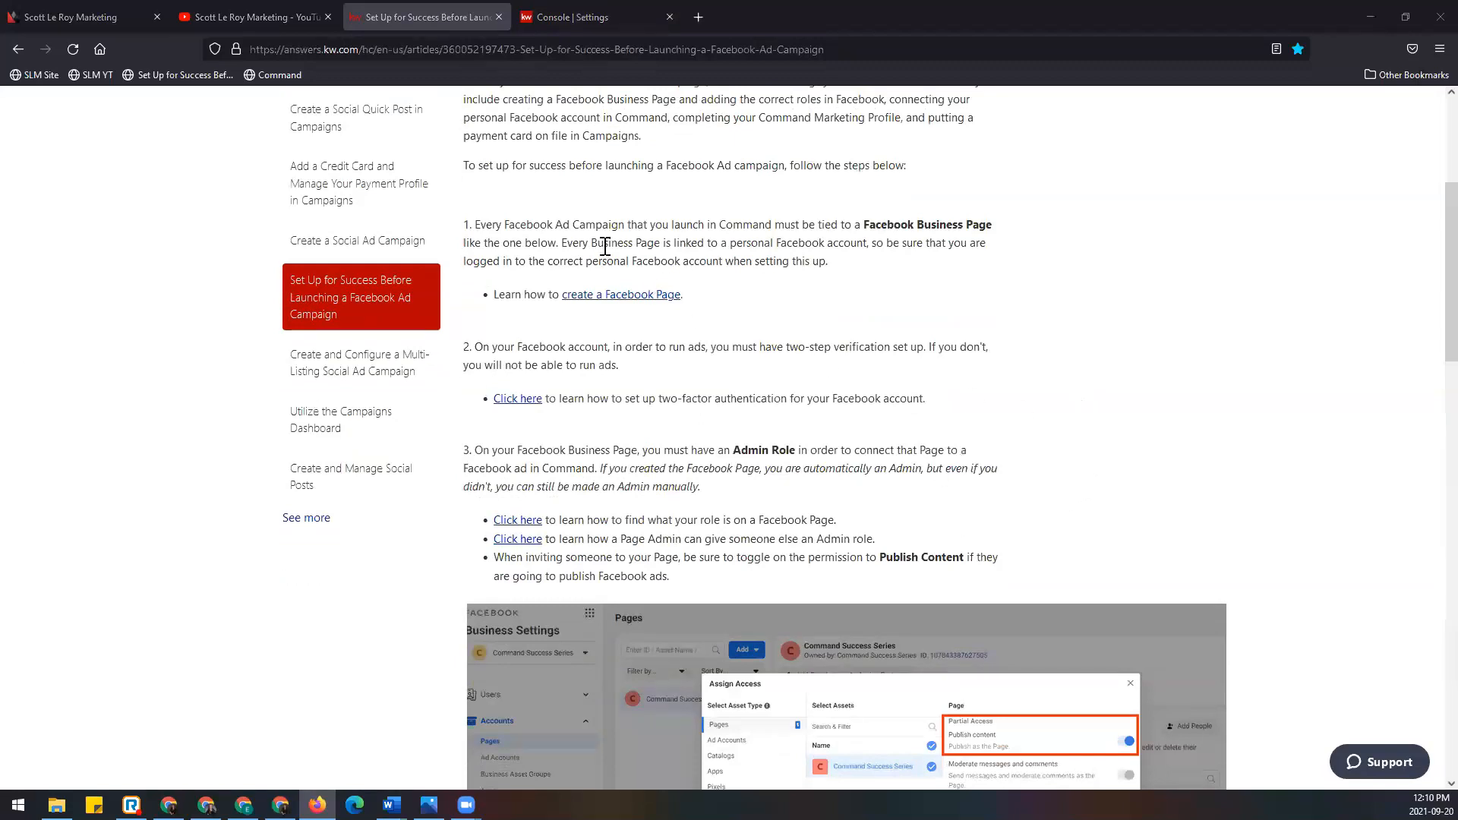
pyautogui.moveTo(861, 224); pyautogui.dragTo(993, 224)
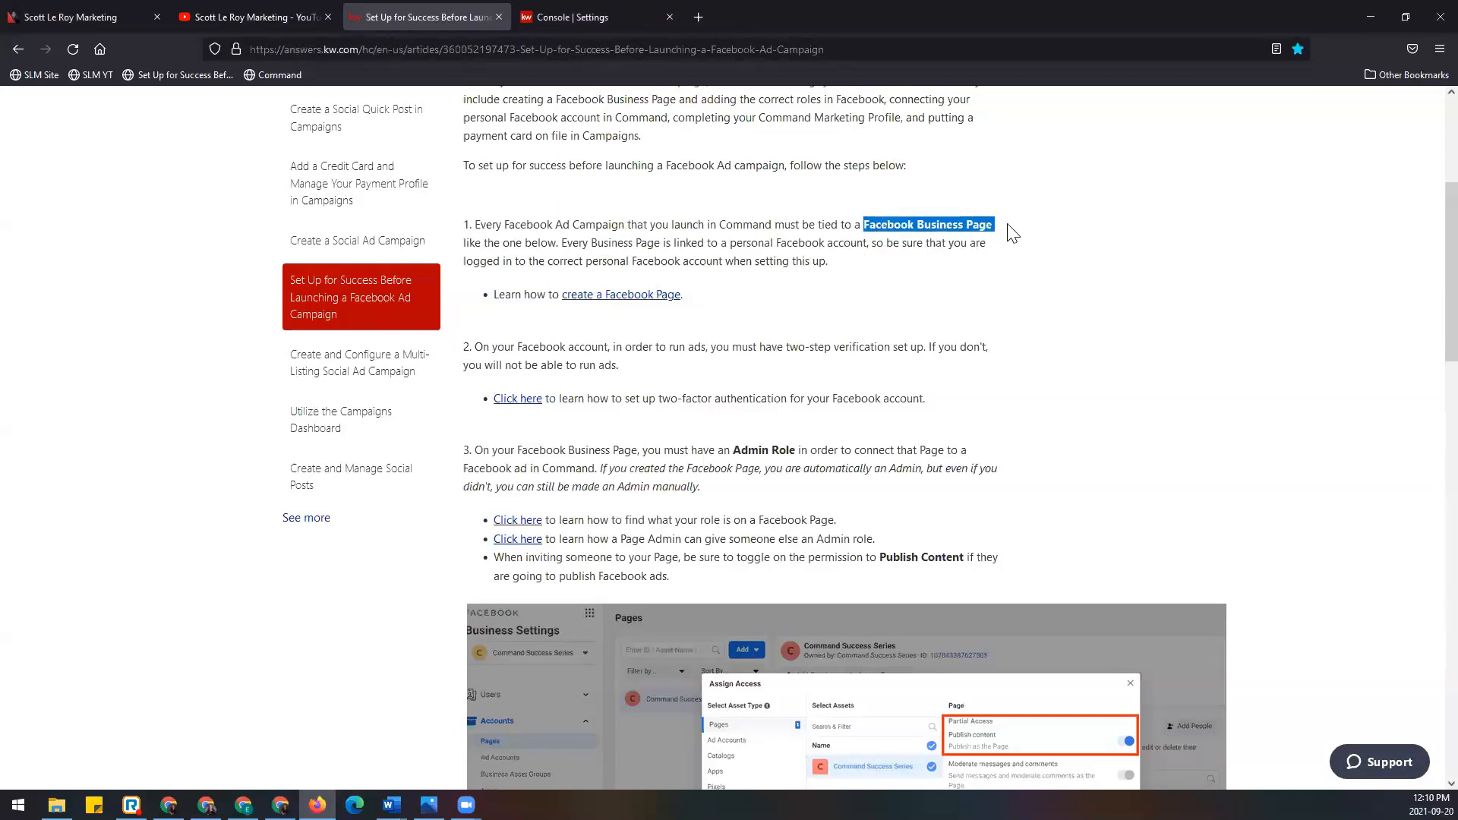
pyautogui.scroll(-2, 1008, 232)
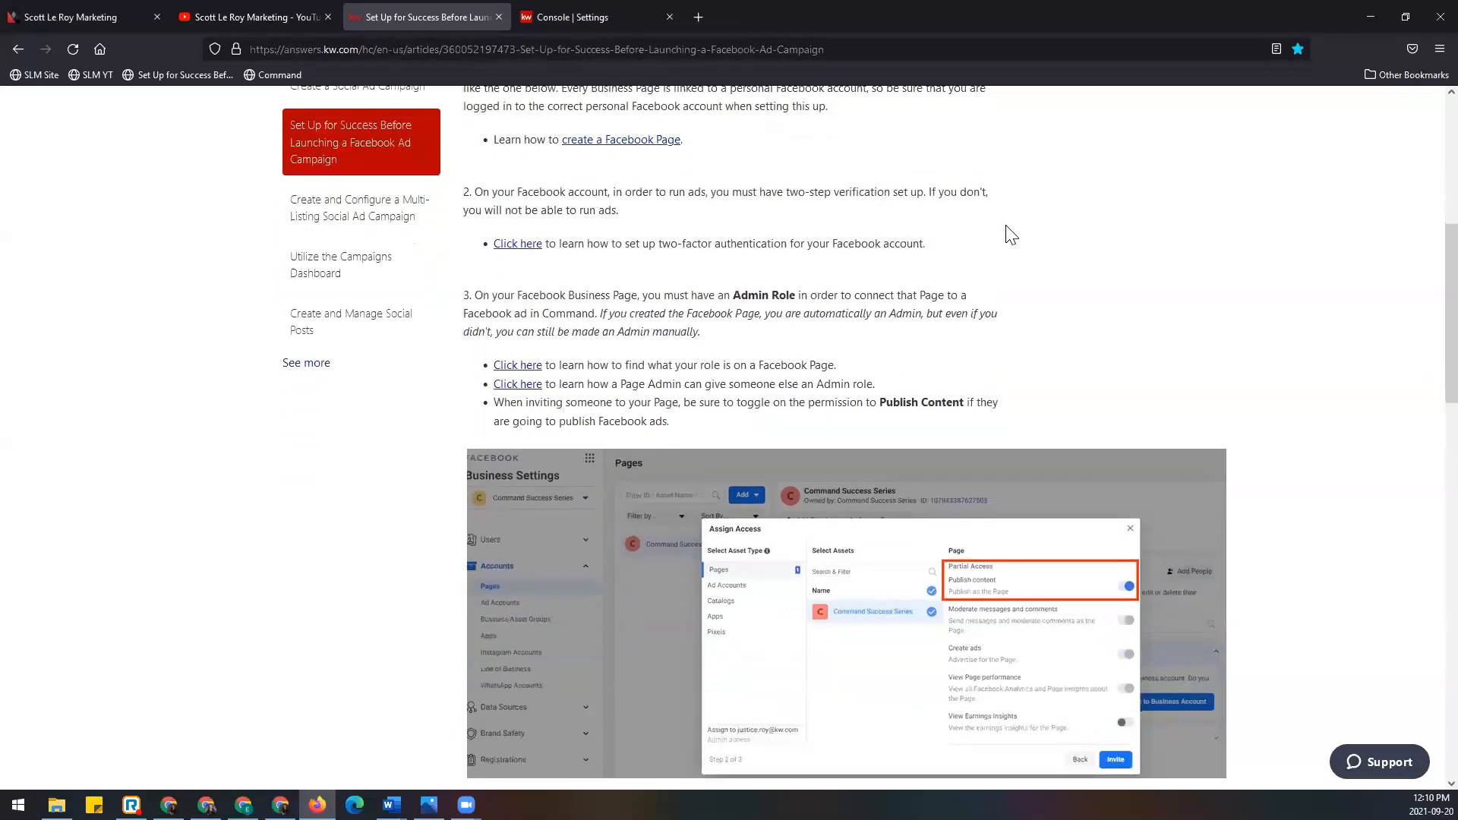
pyautogui.moveTo(710, 191); pyautogui.dragTo(924, 192)
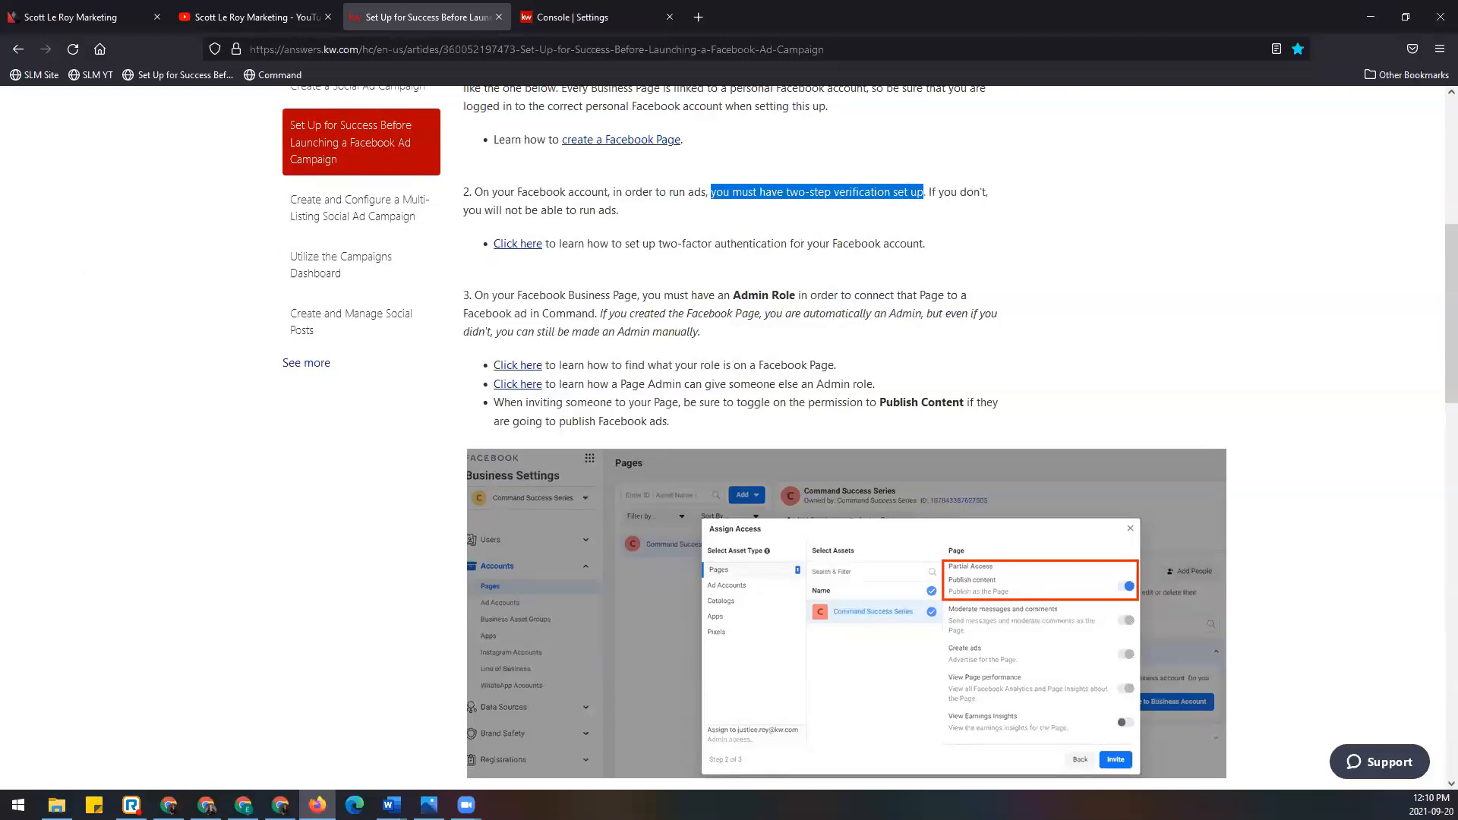
pyautogui.click(1027, 285)
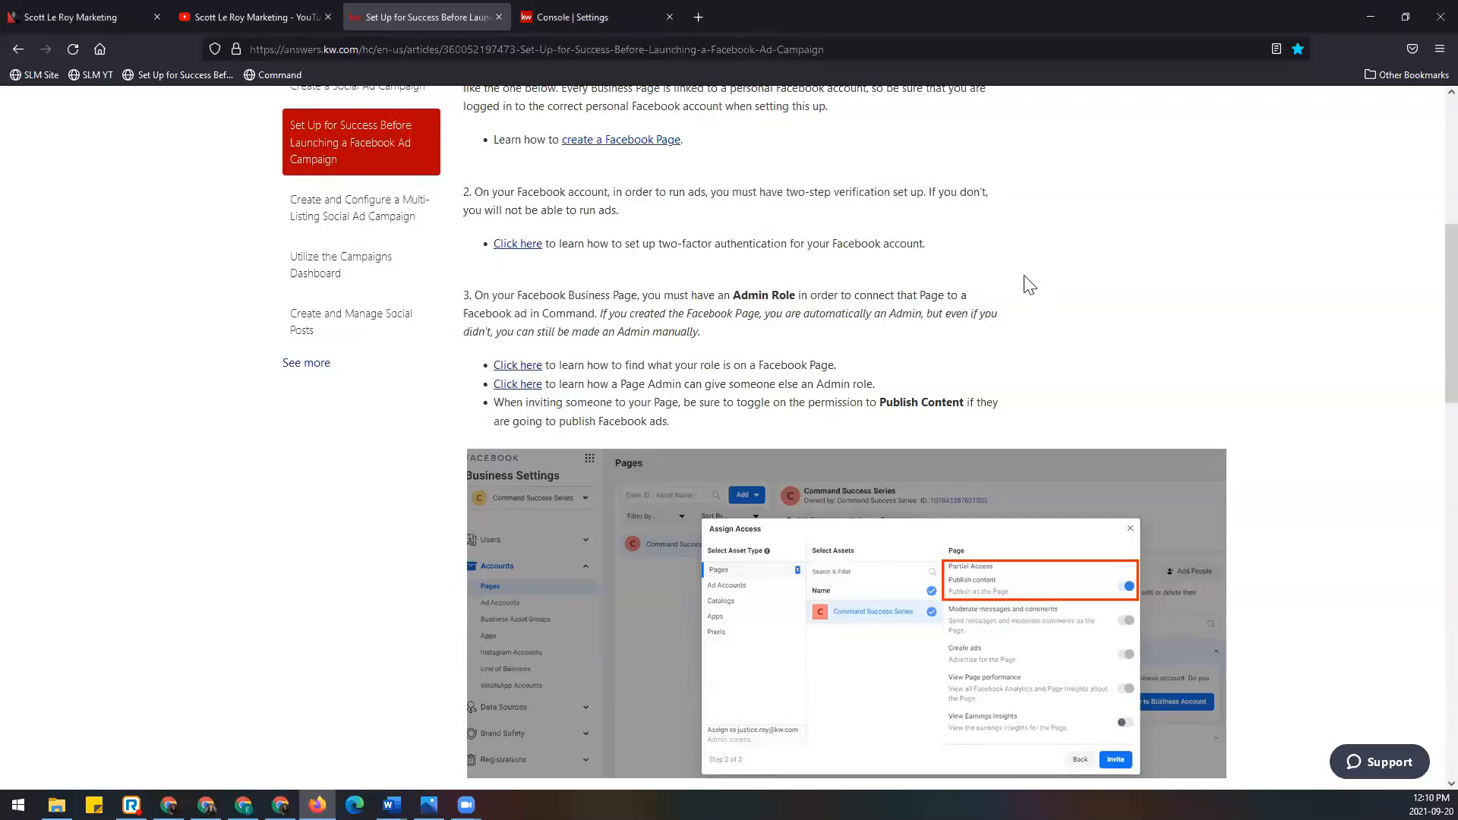
pyautogui.scroll(-1, 887, 212)
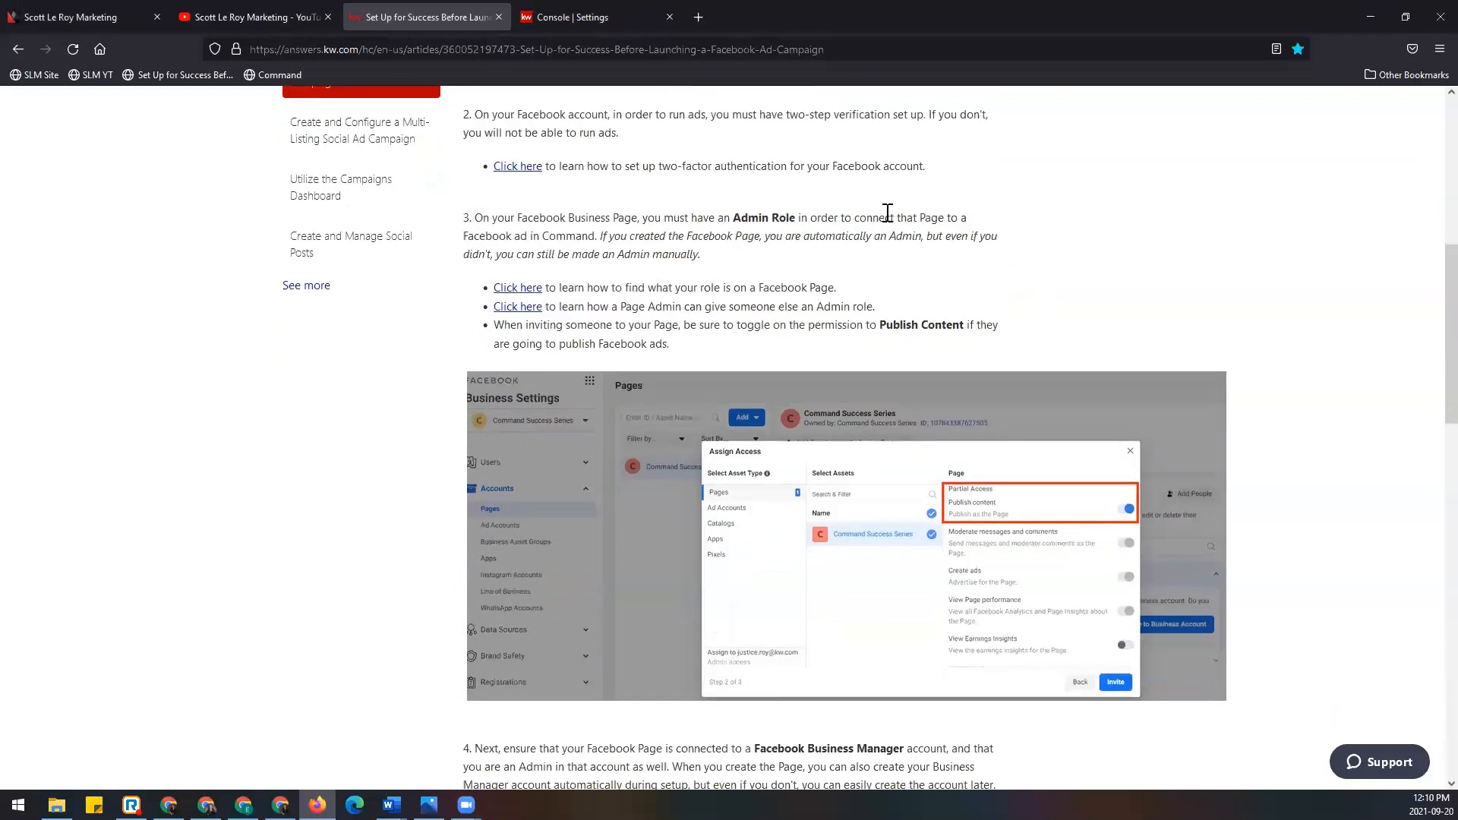
pyautogui.moveTo(710, 114); pyautogui.dragTo(921, 114)
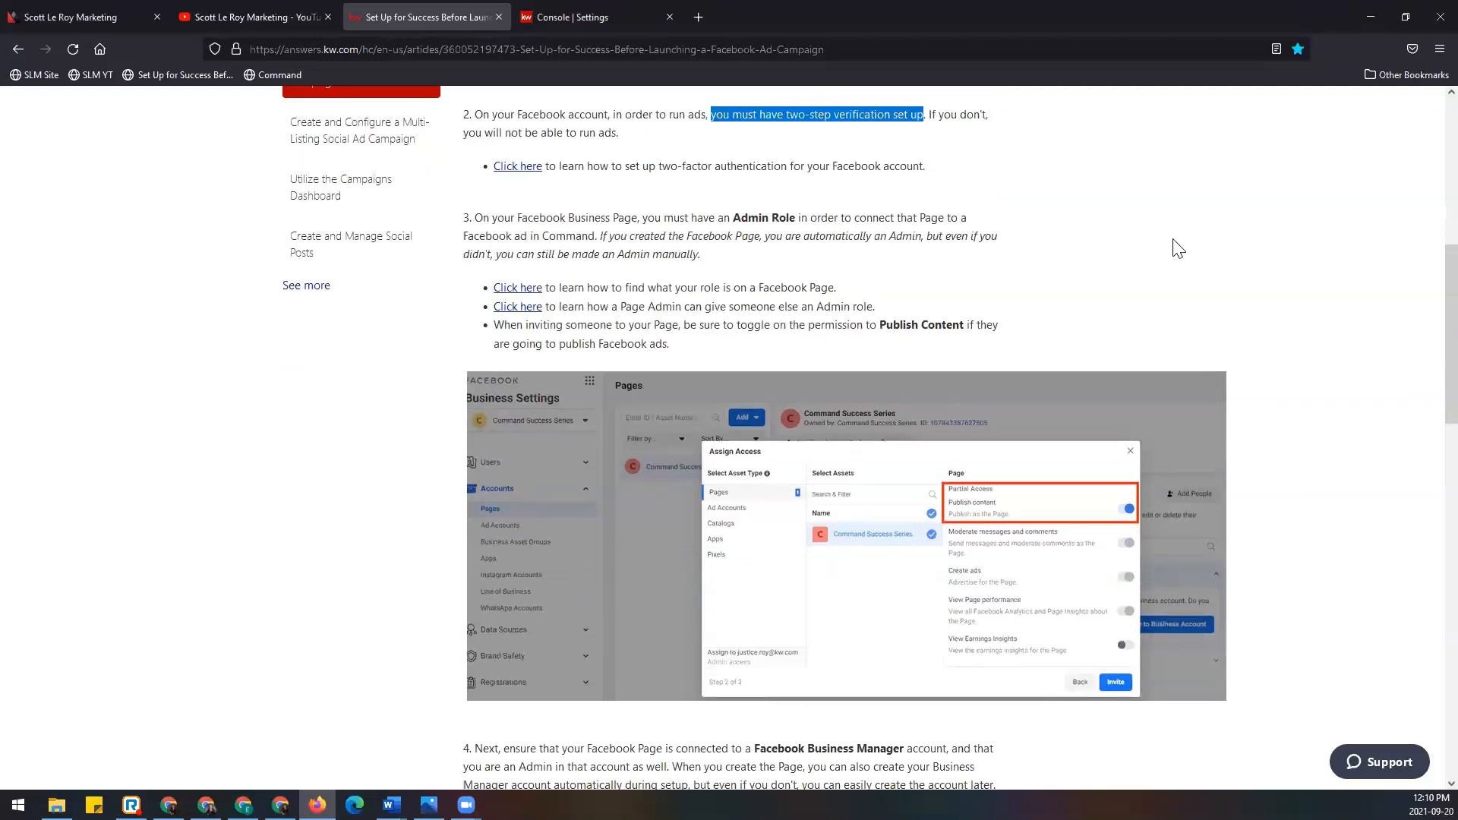
# Step: Highlight the Admin Role requirement and being an Admin in Facebook Business Manager
pyautogui.scroll(-1, 1172, 244)
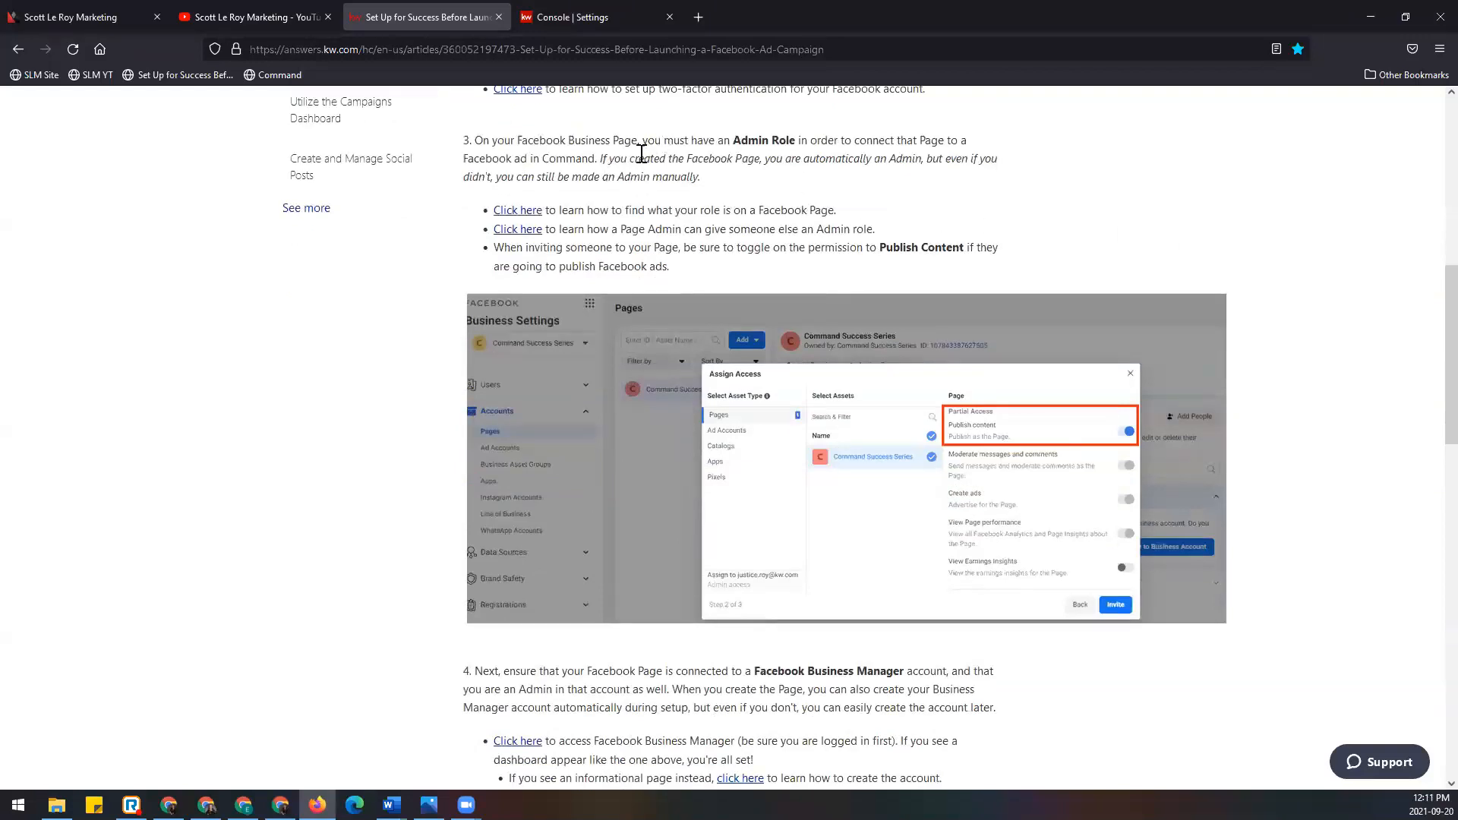
pyautogui.moveTo(643, 139); pyautogui.dragTo(796, 137)
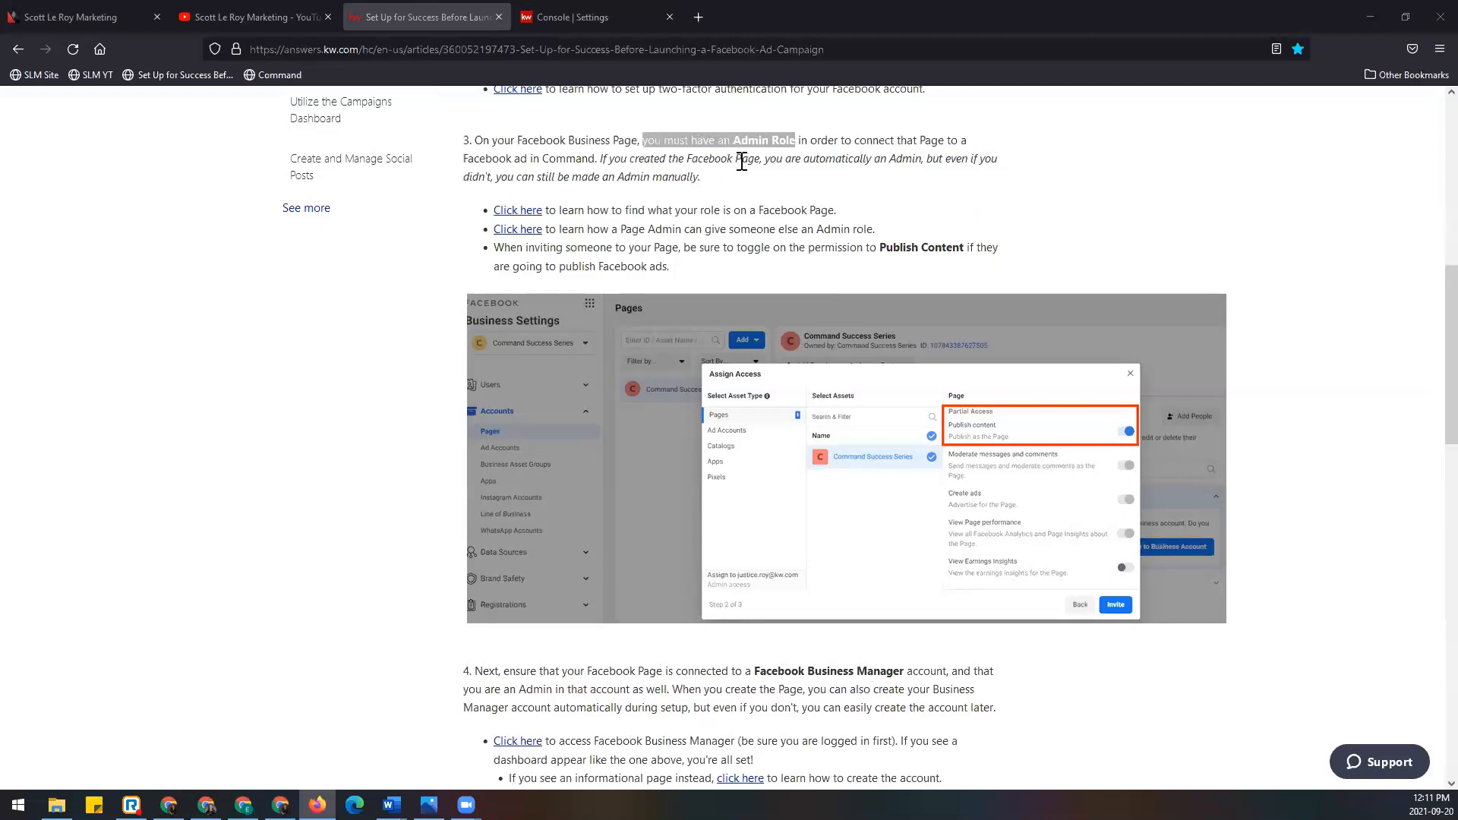
pyautogui.scroll(-2, 885, 237)
pyautogui.scroll(-4, 886, 237)
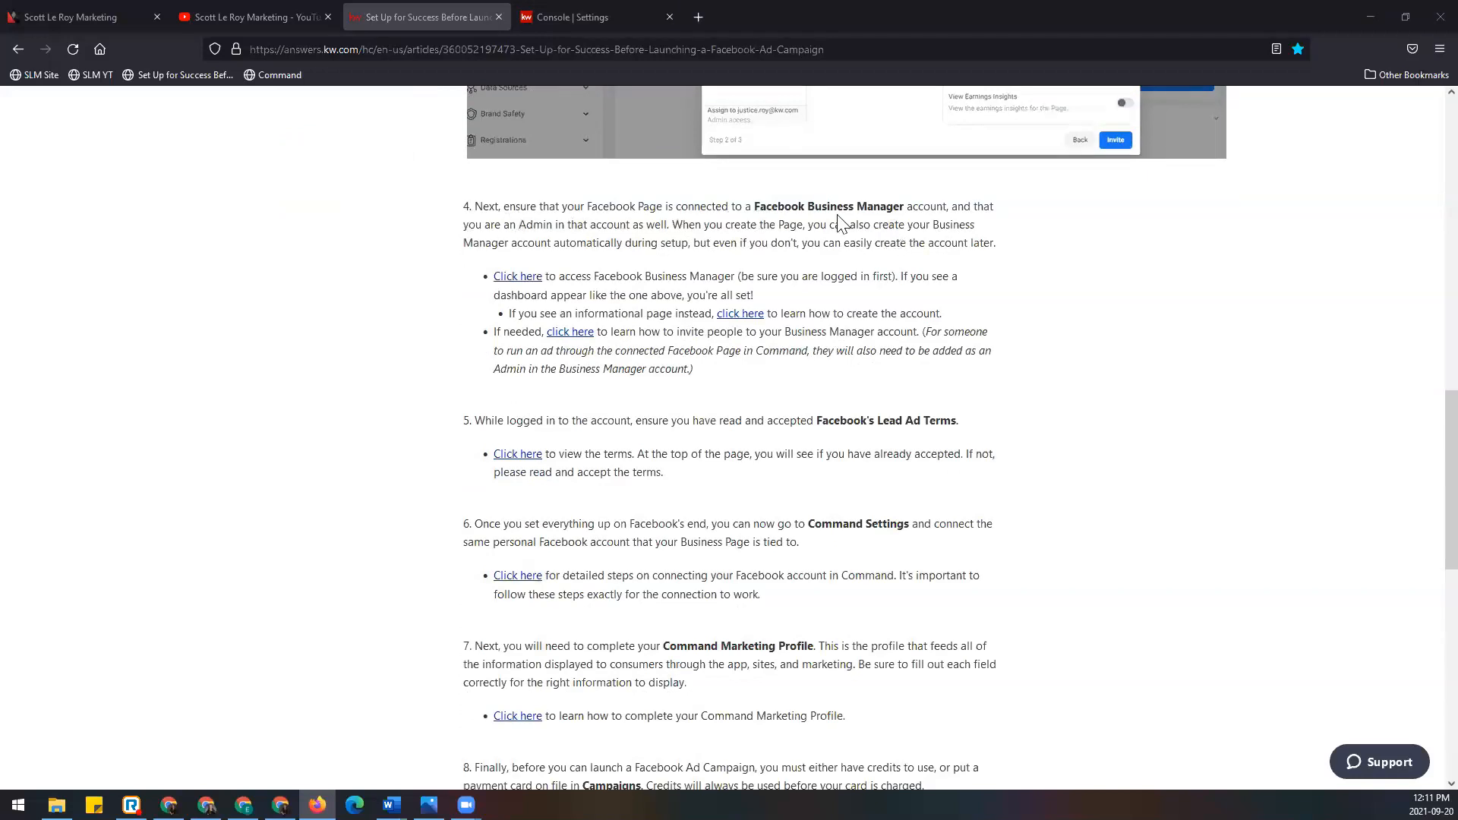
pyautogui.moveTo(754, 207); pyautogui.dragTo(949, 206)
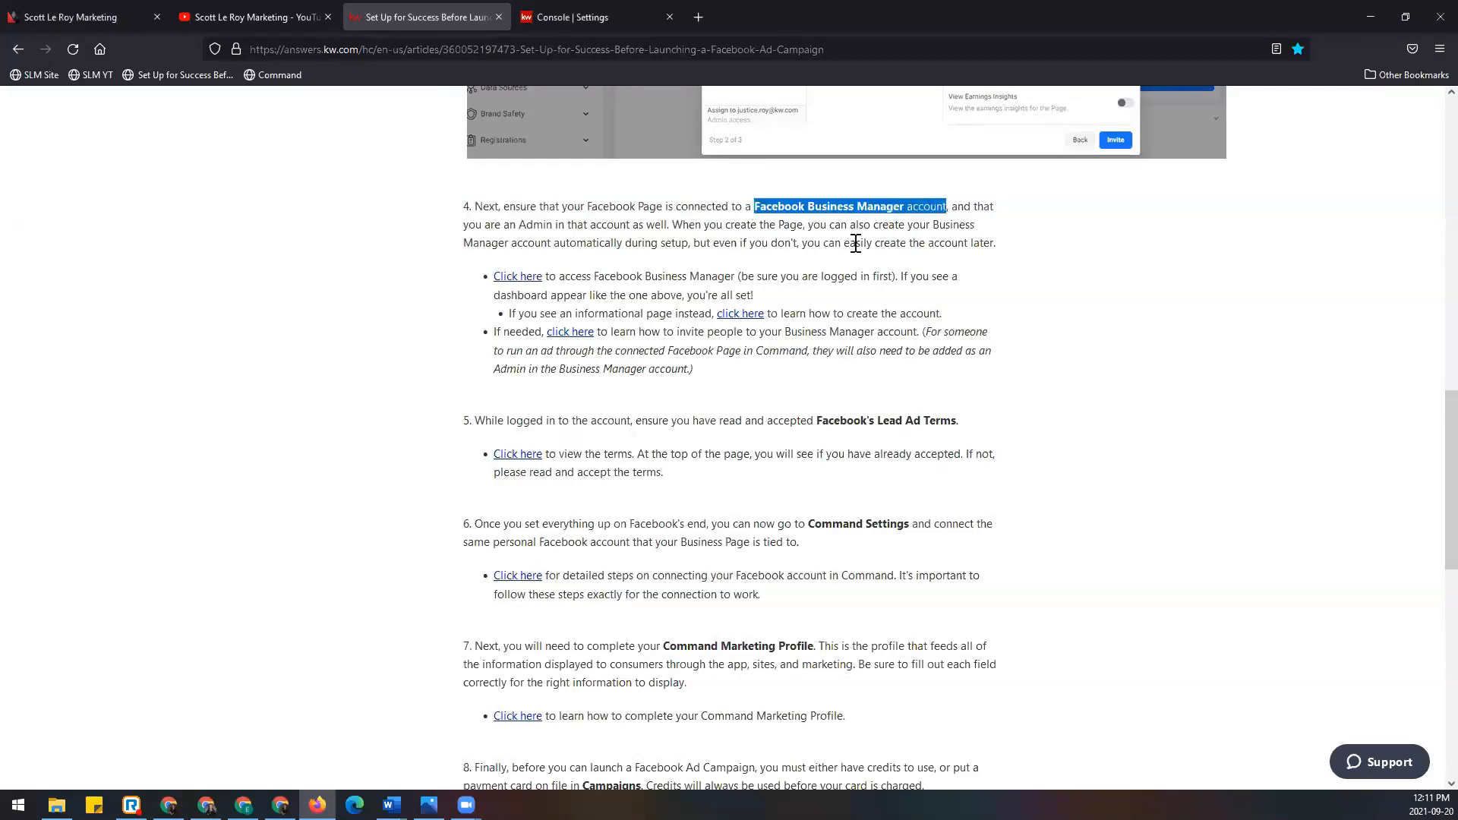
pyautogui.moveTo(464, 225); pyautogui.dragTo(667, 225)
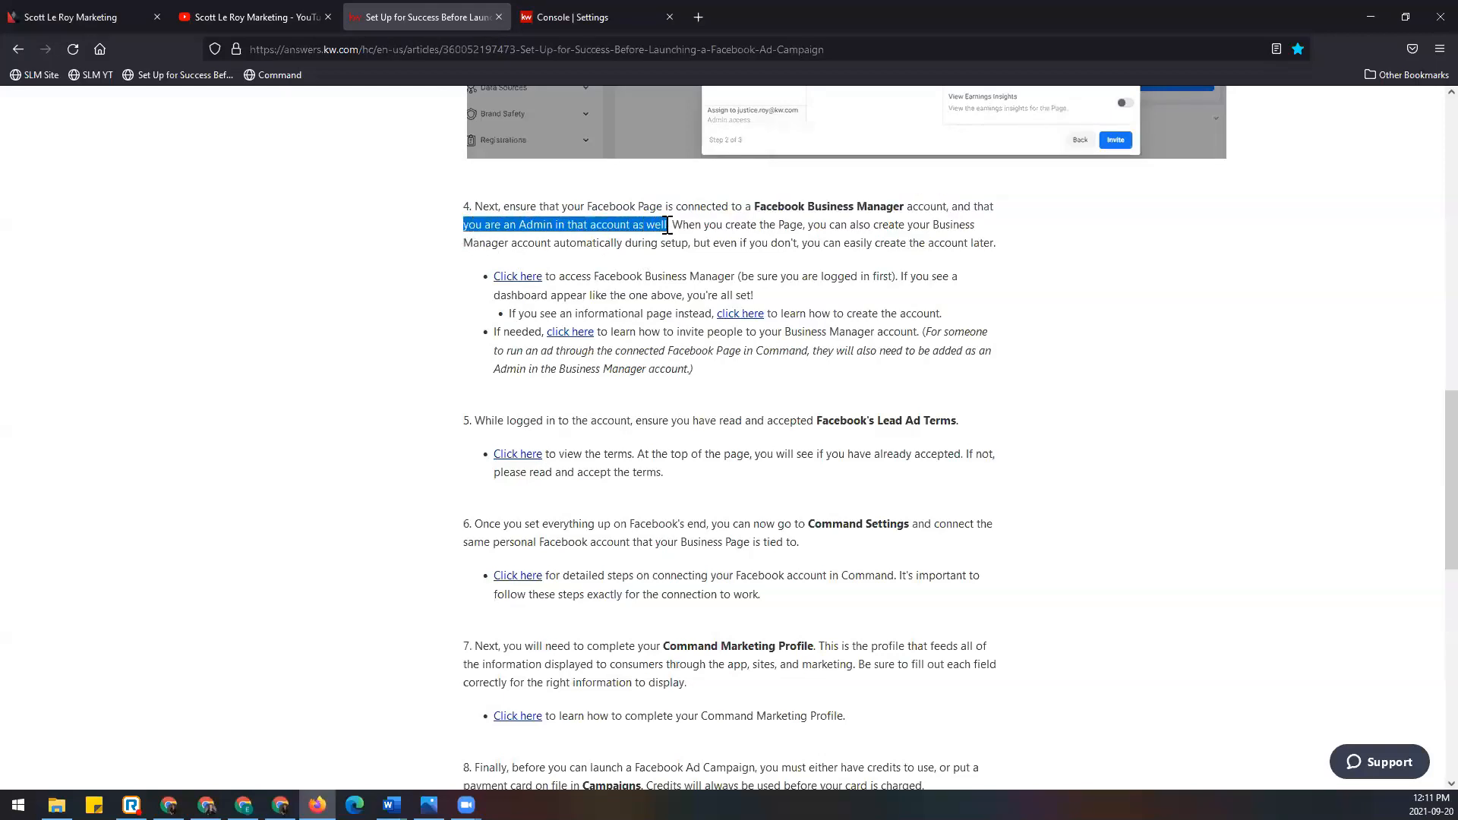
# Step: Highlight the Lead Ad Terms requirement in step 5 and Command Settings in step 6
pyautogui.scroll(6, 703, 273)
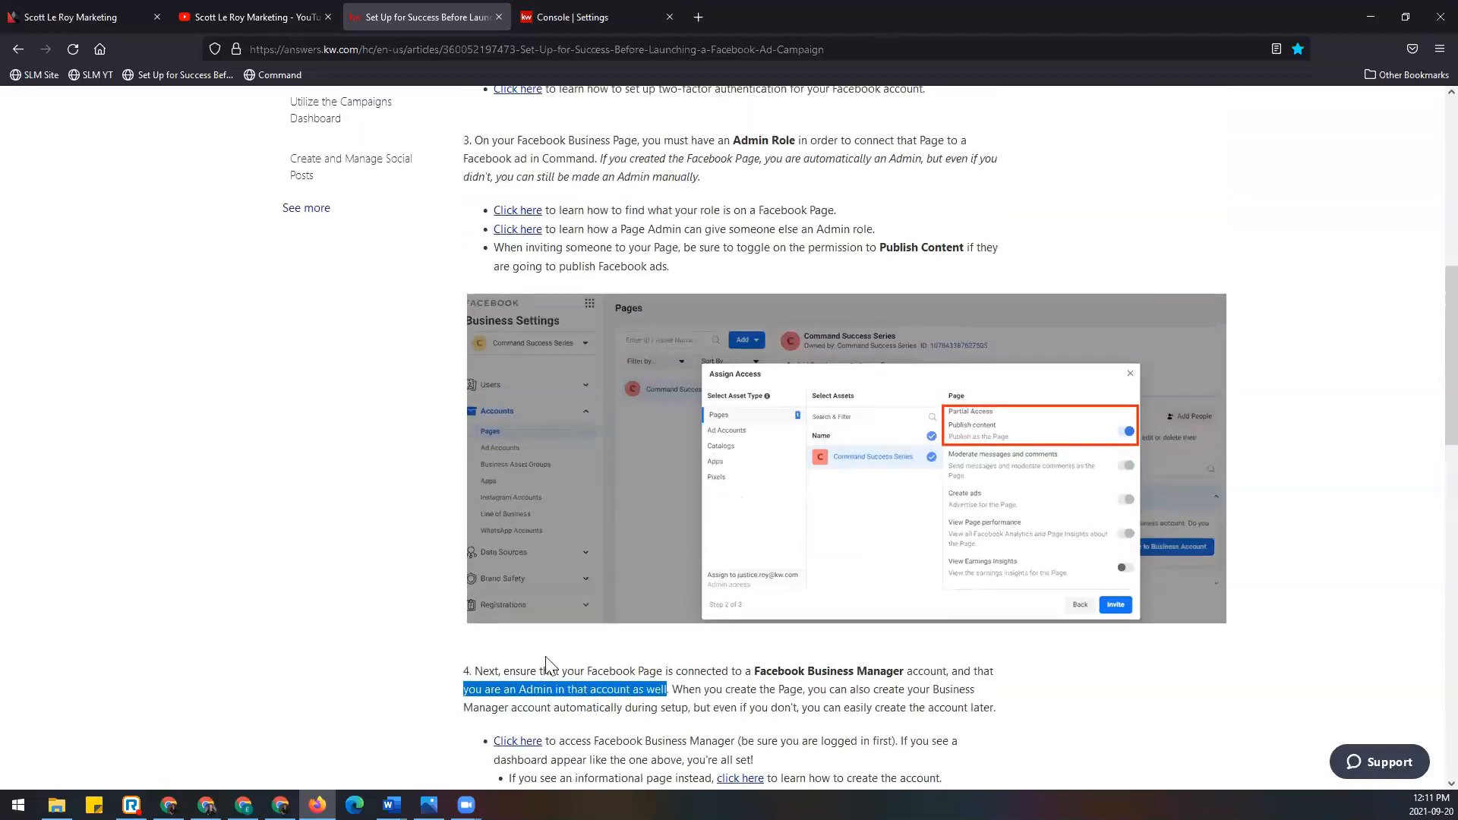
pyautogui.scroll(-5, 731, 645)
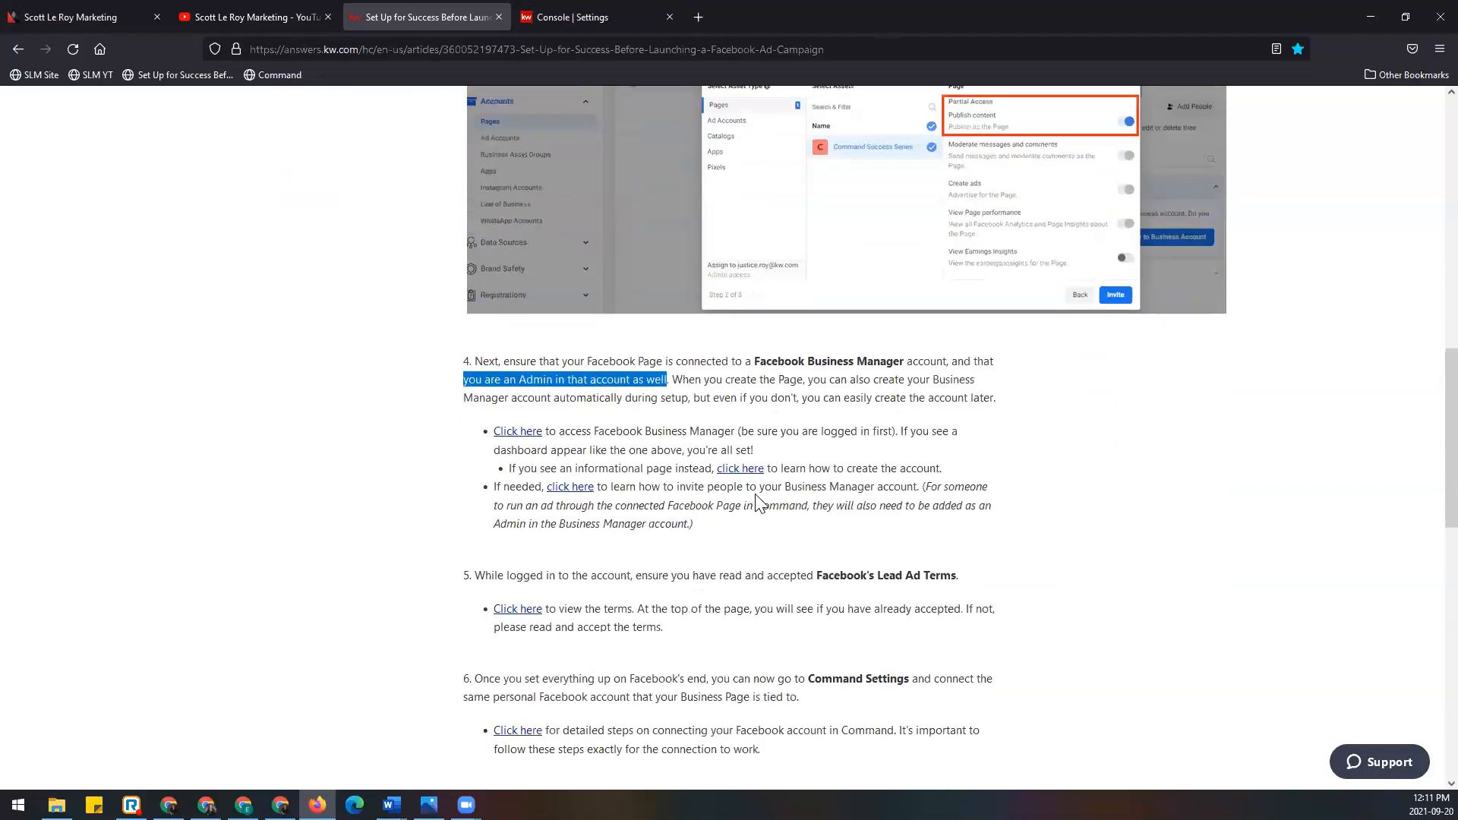
pyautogui.scroll(-1, 757, 494)
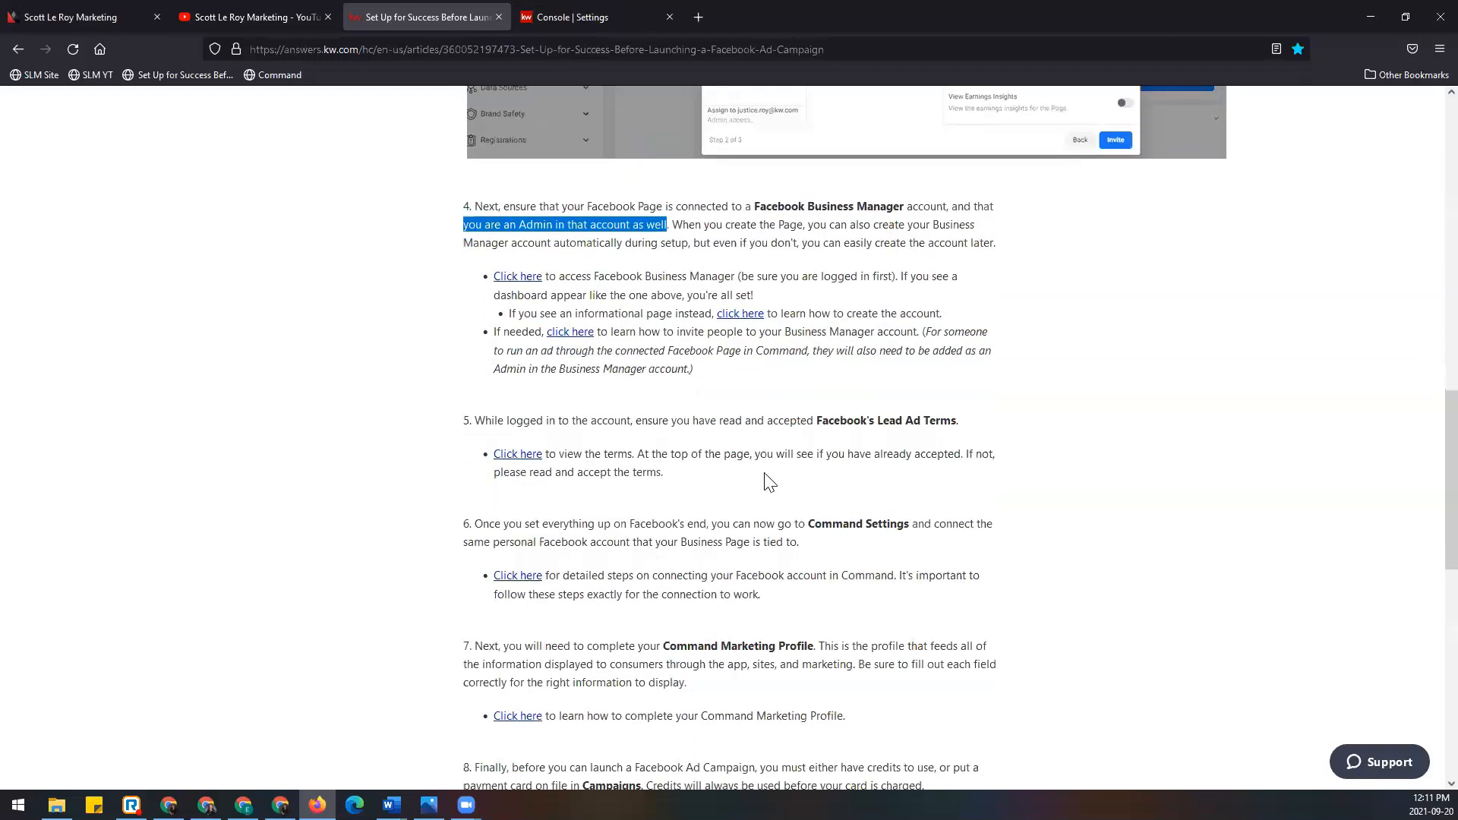
pyautogui.scroll(-1, 734, 446)
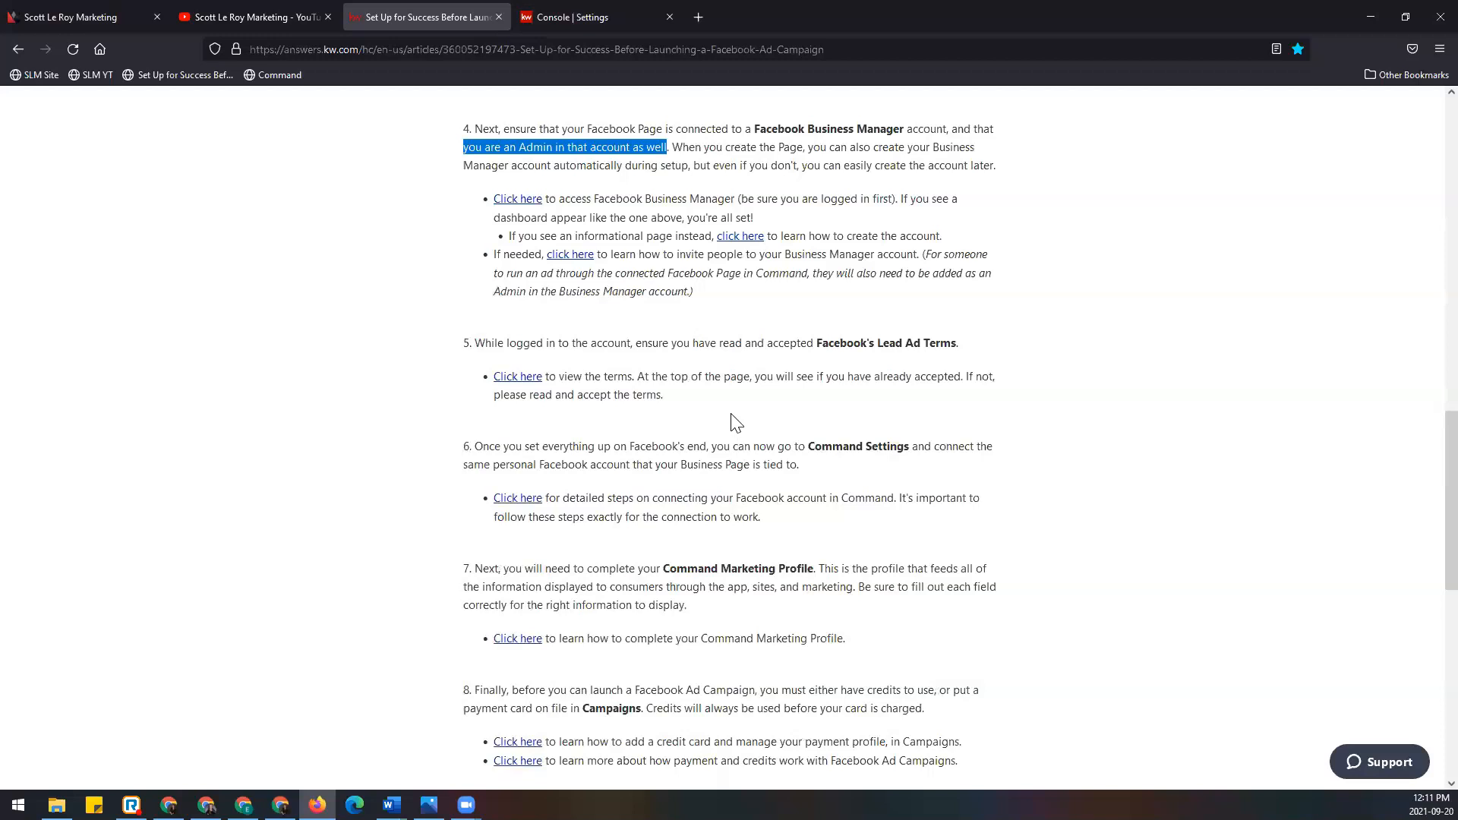
pyautogui.scroll(-1, 729, 420)
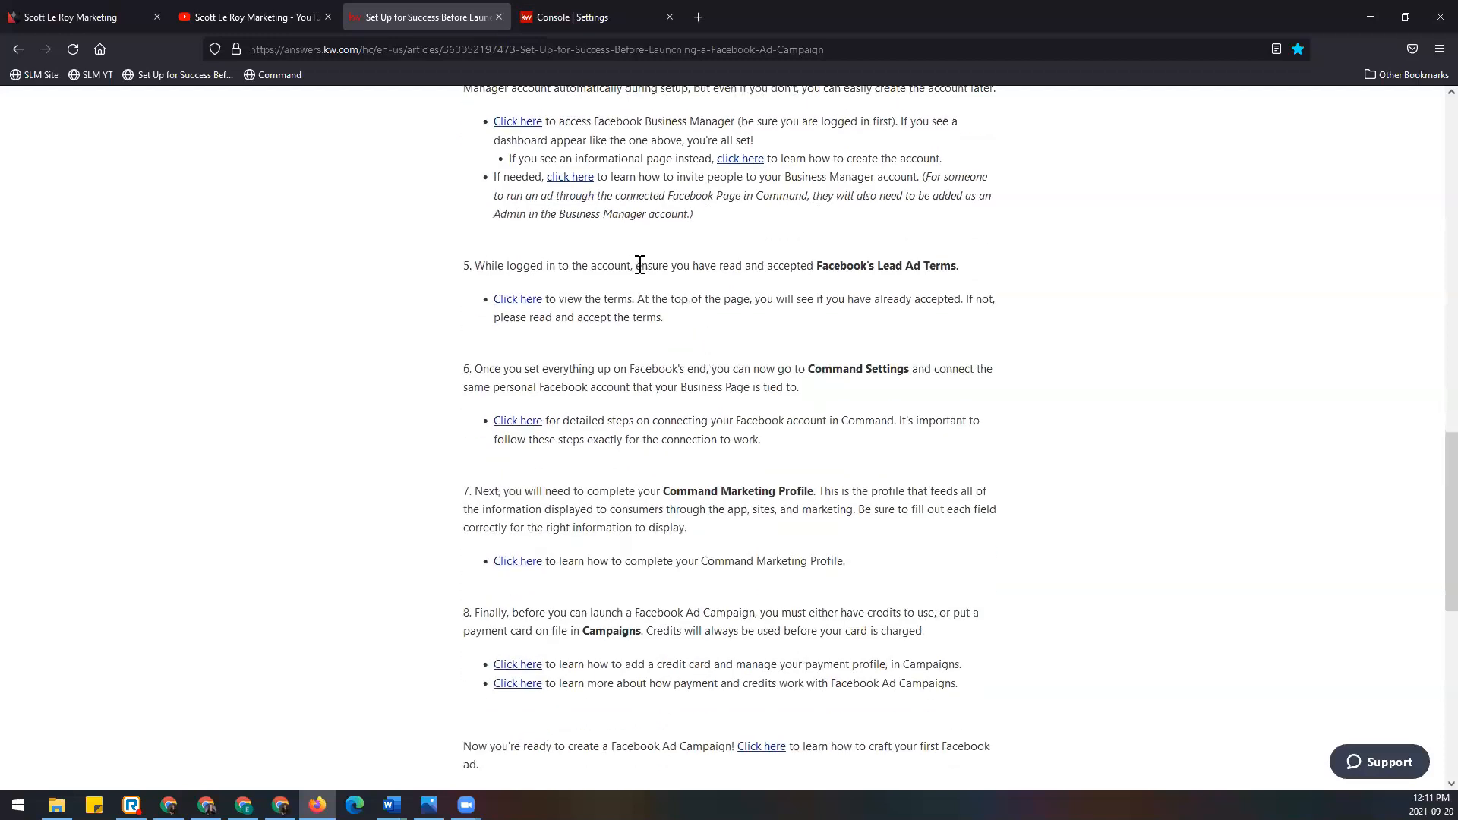
pyautogui.moveTo(720, 265); pyautogui.dragTo(985, 275)
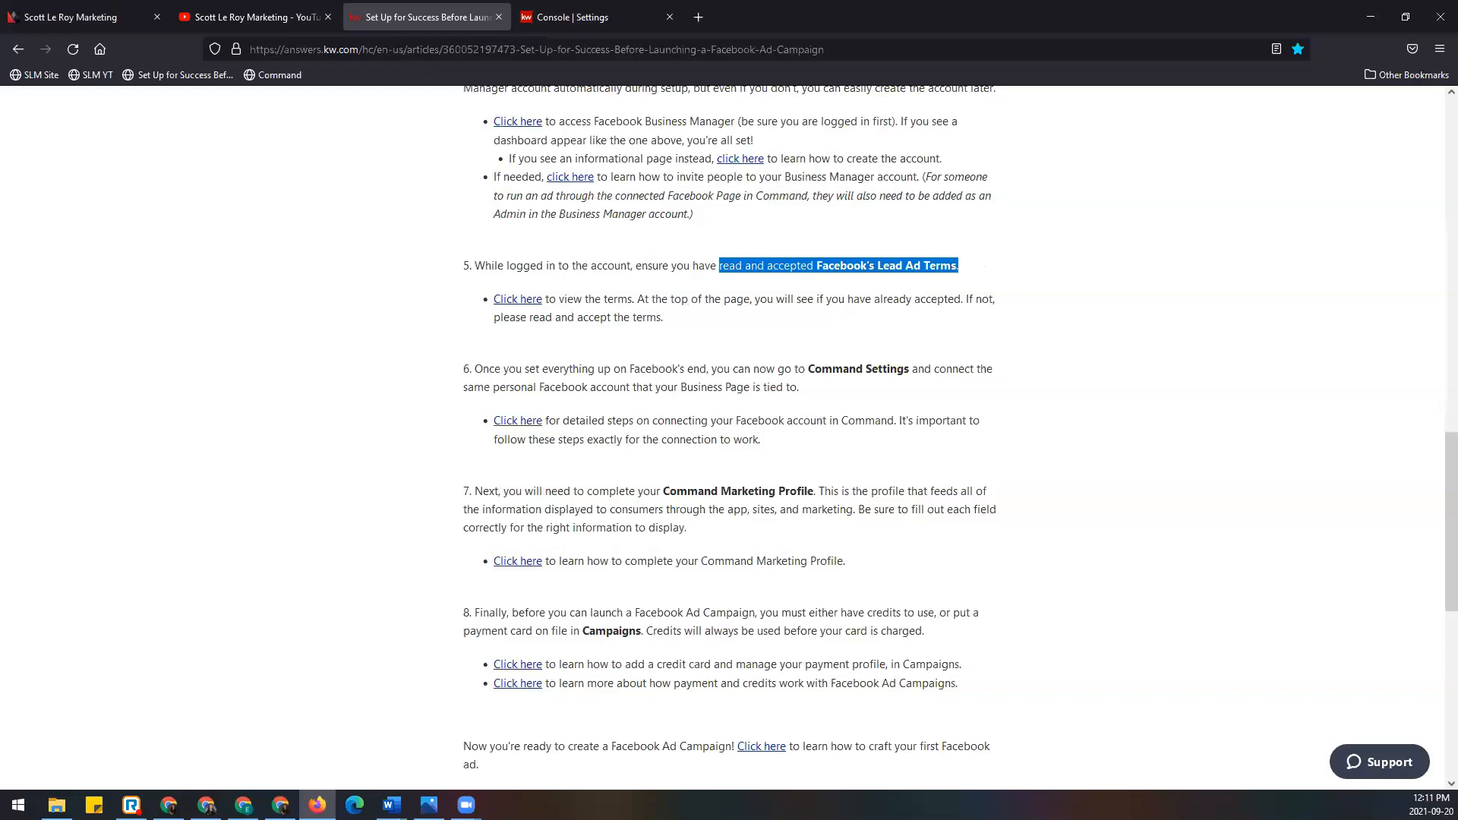
pyautogui.click(891, 297)
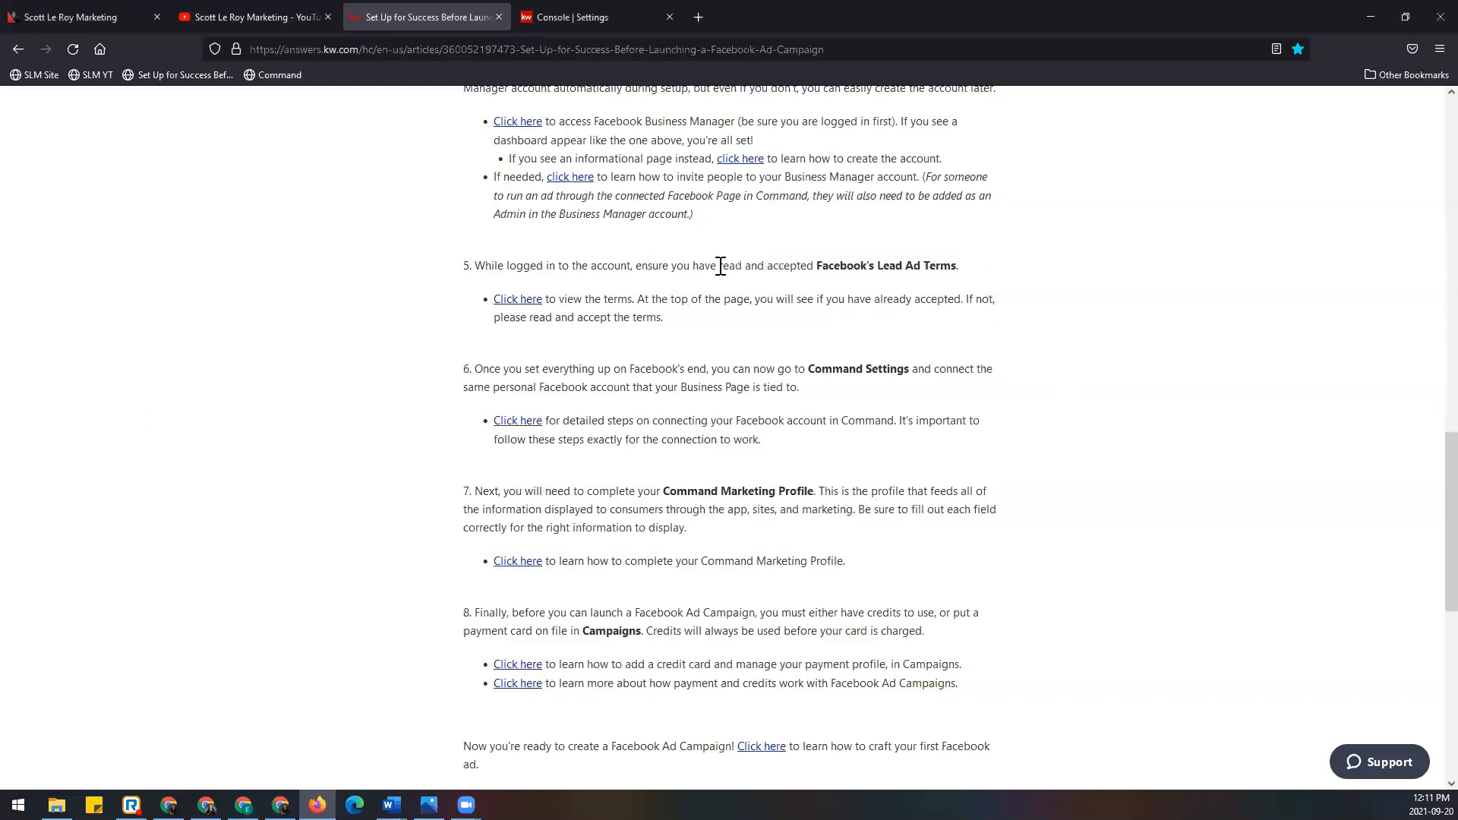
pyautogui.moveTo(720, 267); pyautogui.dragTo(973, 285)
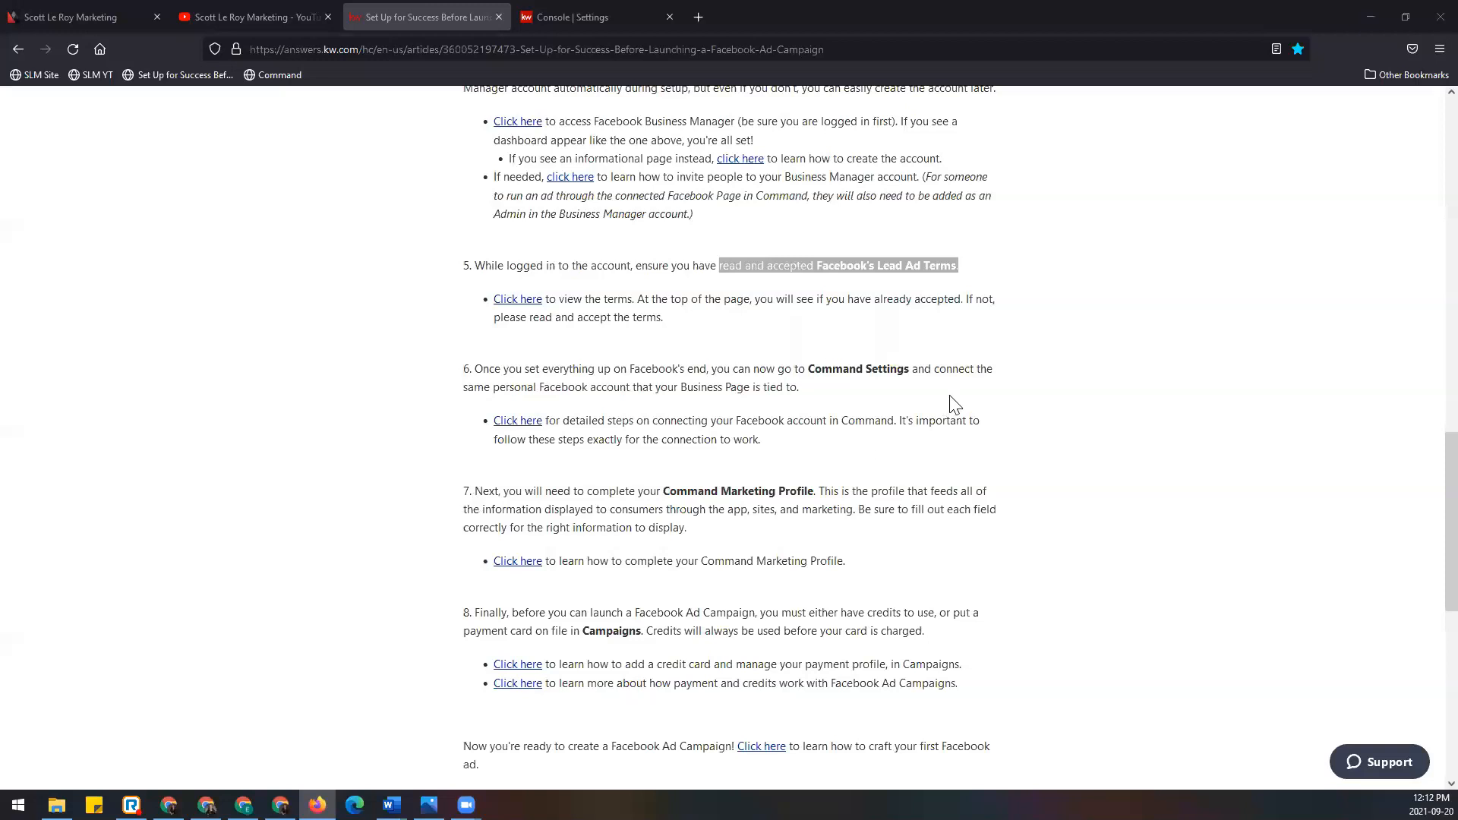
pyautogui.scroll(-1, 956, 399)
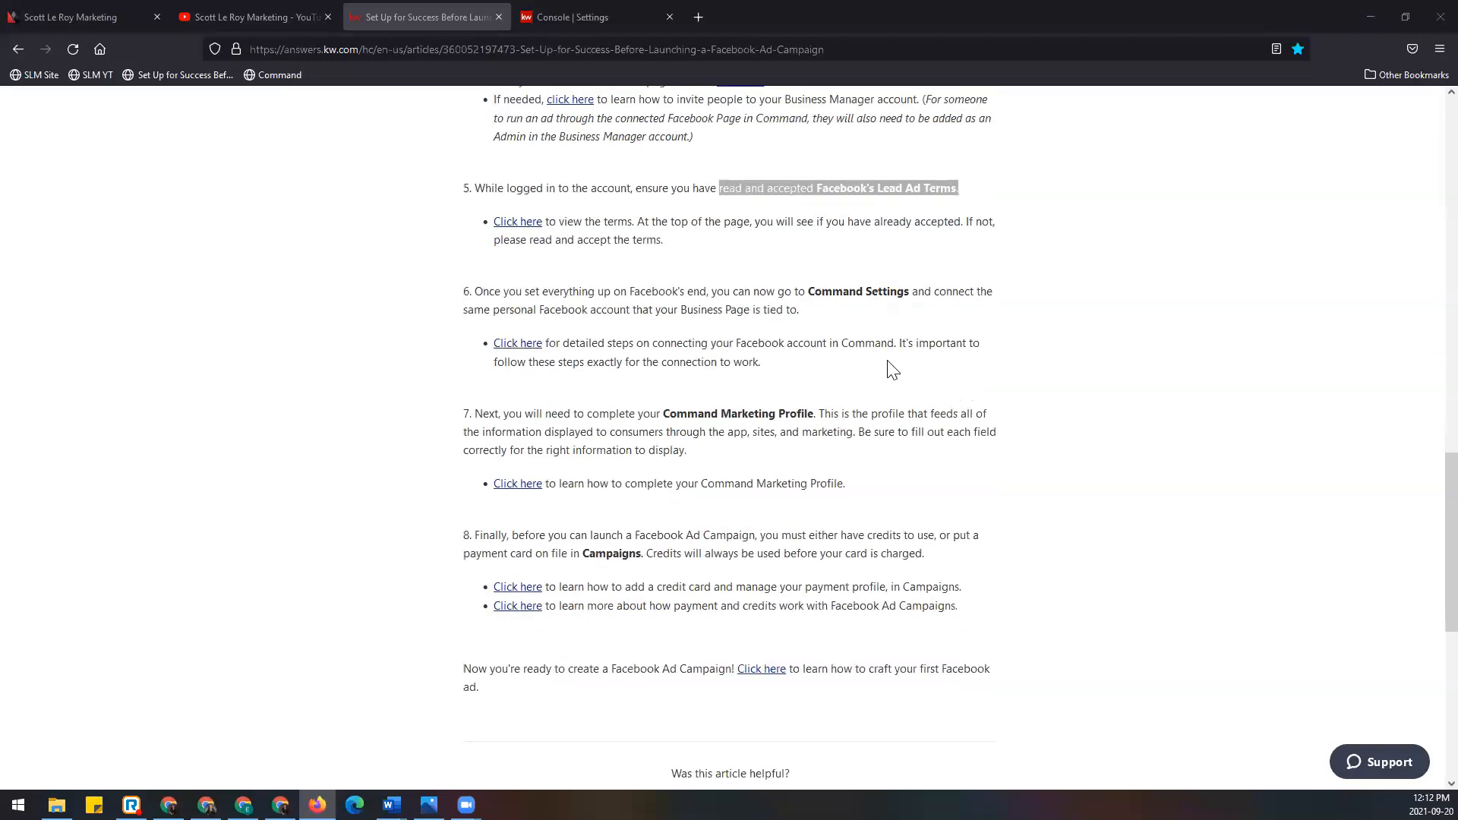
pyautogui.moveTo(808, 291); pyautogui.dragTo(910, 289)
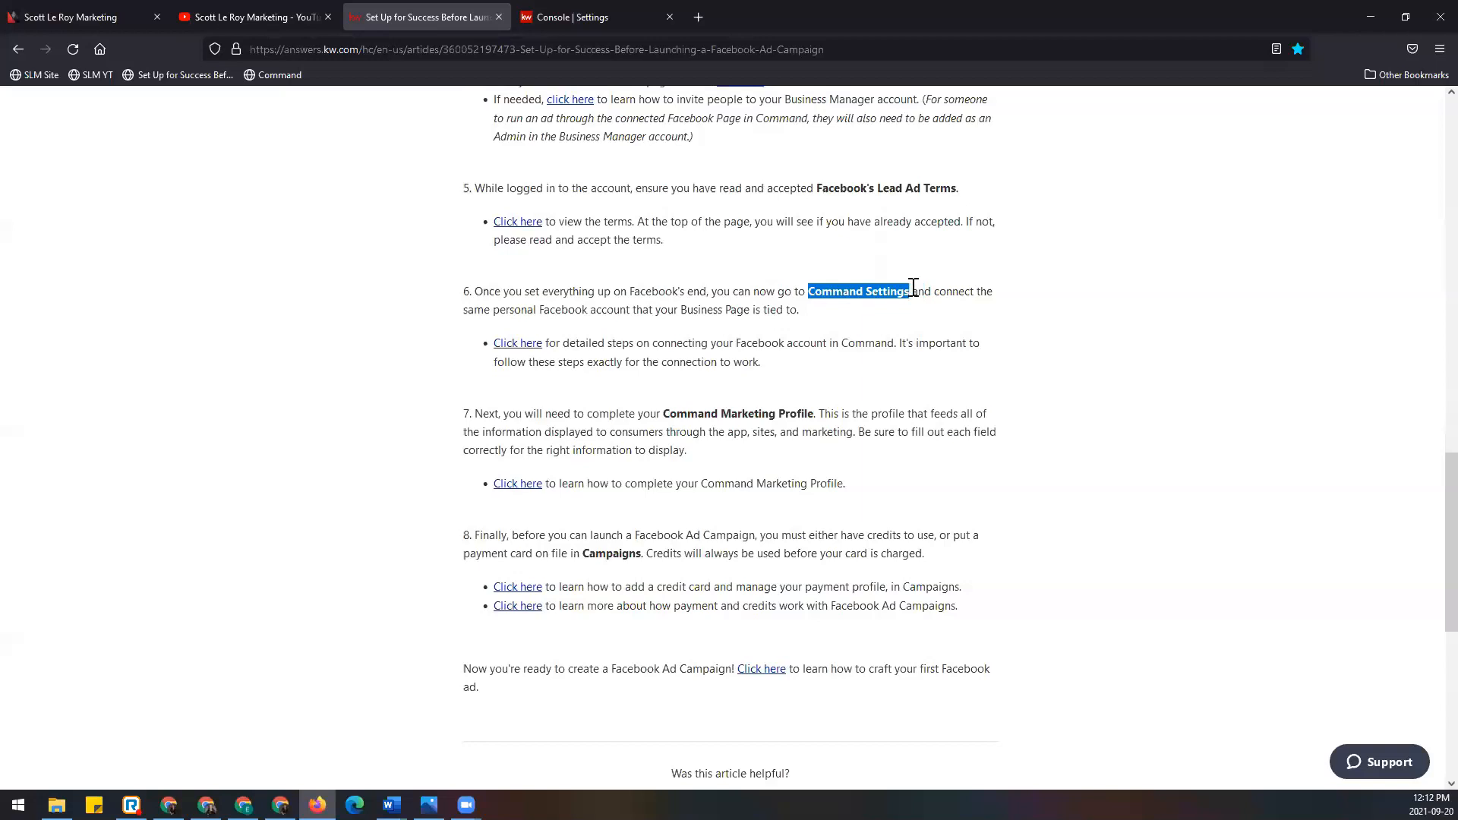
pyautogui.click(635, 16)
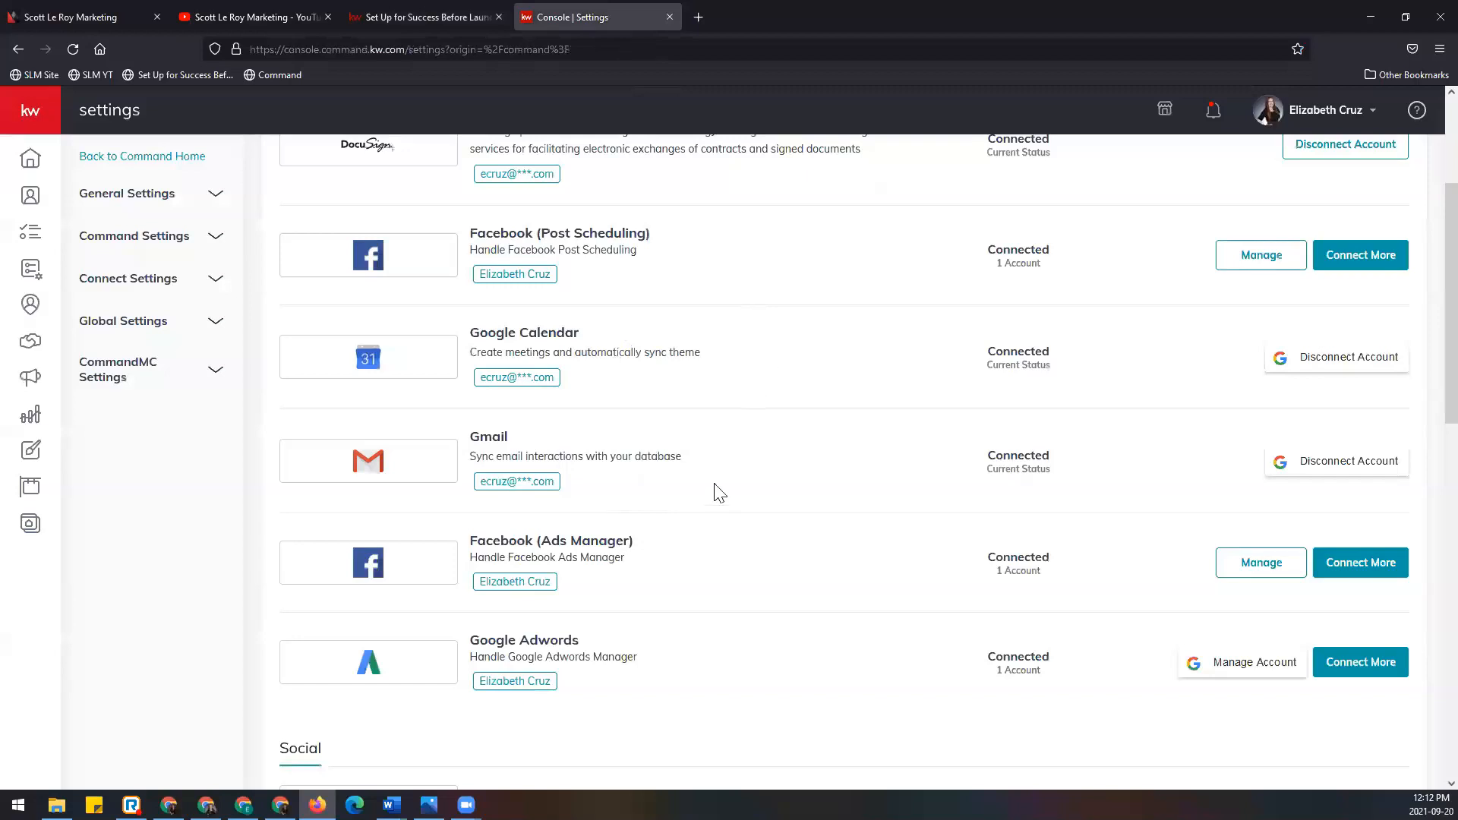
pyautogui.scroll(-2, 690, 517)
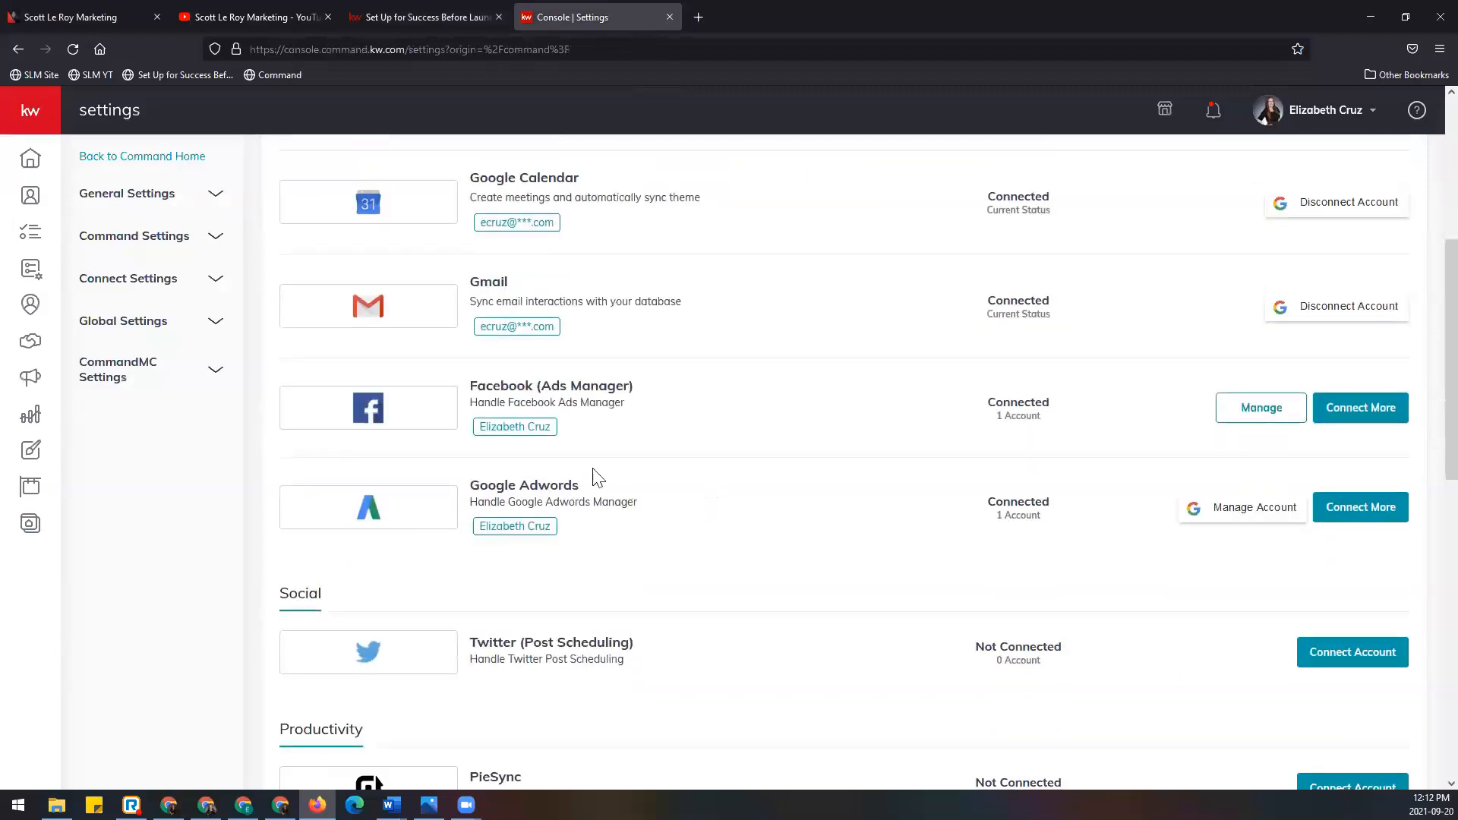
pyautogui.moveTo(539, 385); pyautogui.dragTo(654, 387)
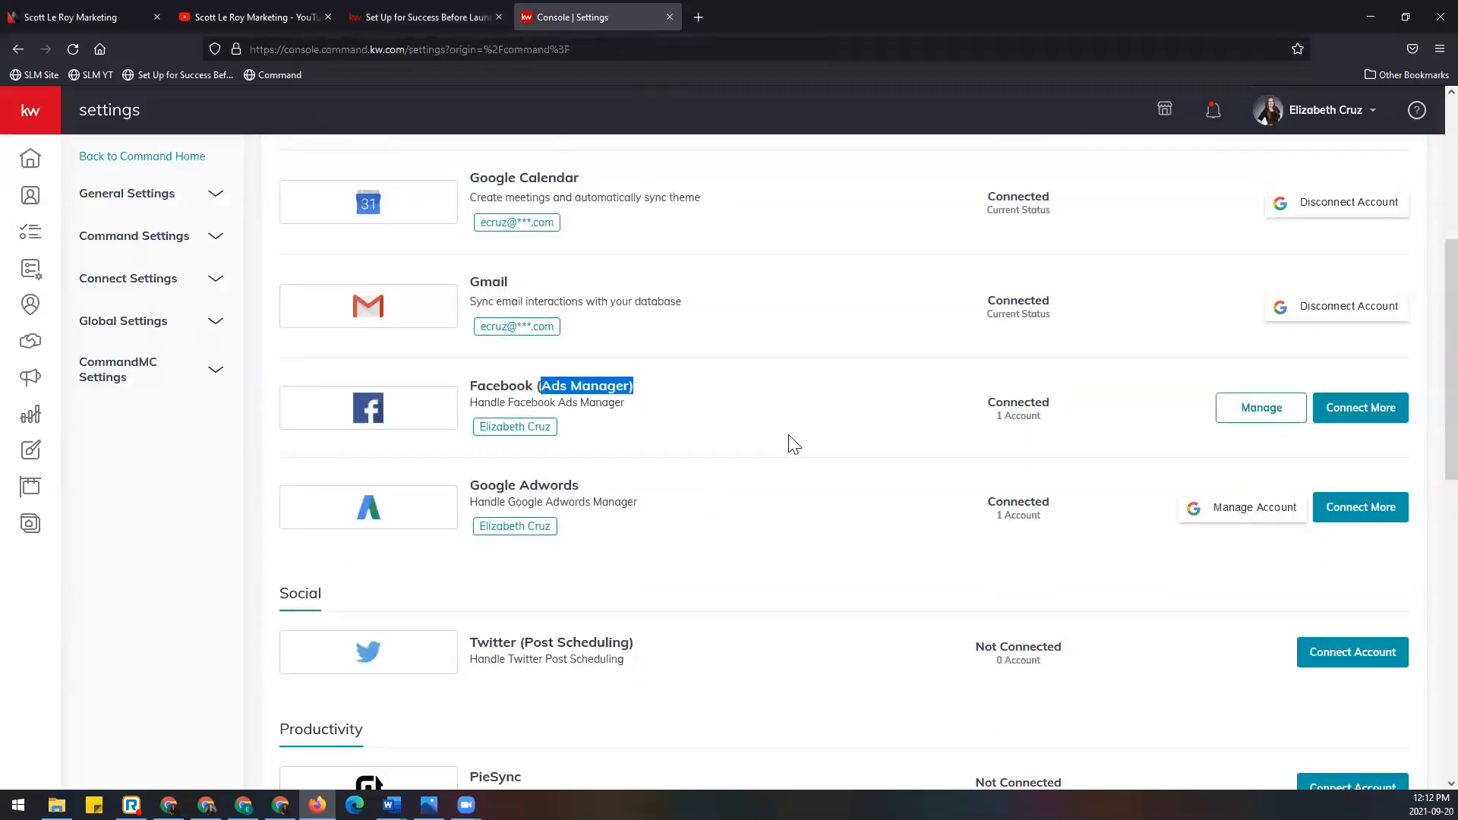
pyautogui.scroll(2, 790, 438)
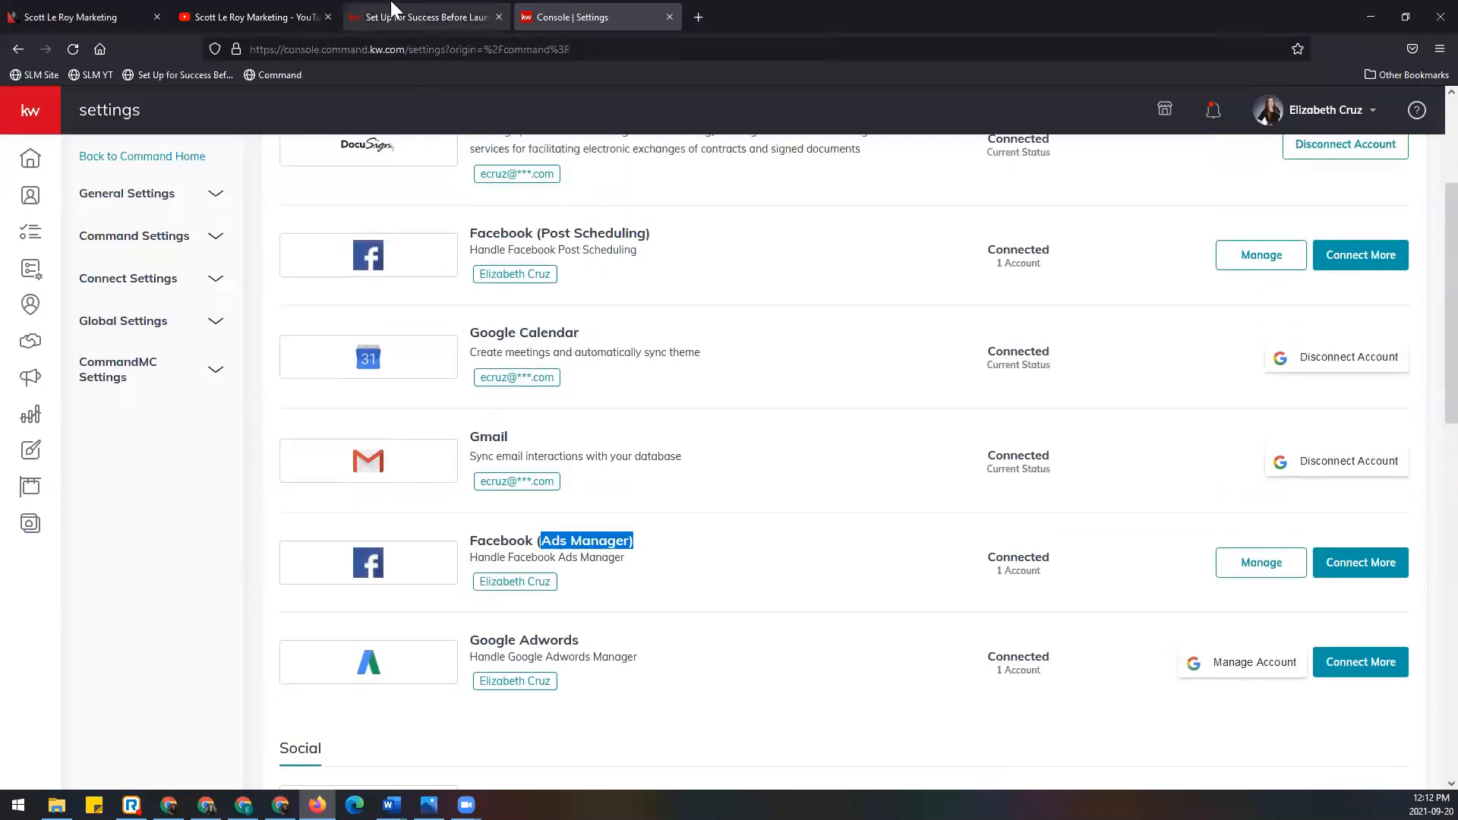
pyautogui.click(425, 17)
pyautogui.scroll(-2, 938, 384)
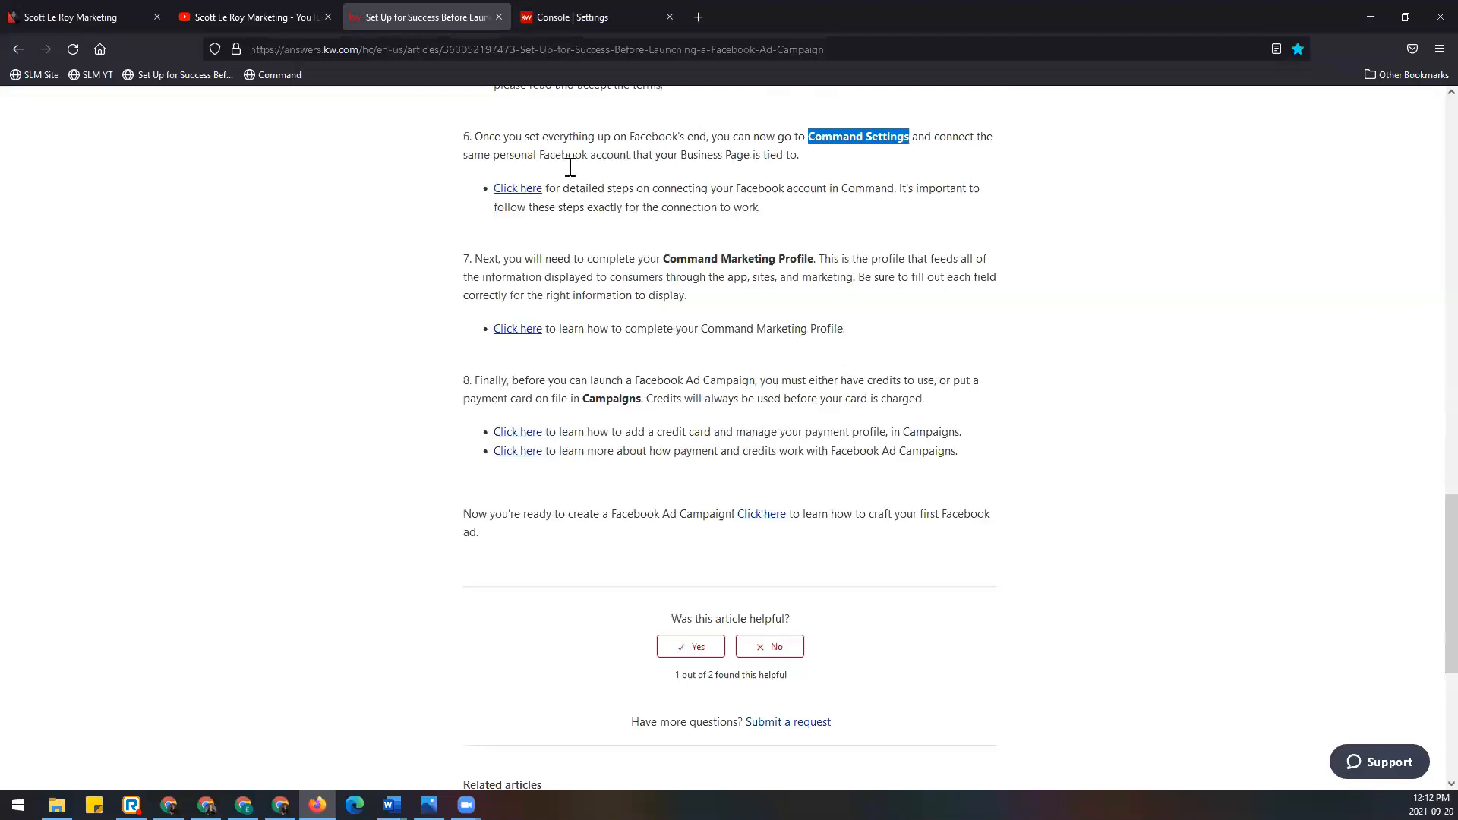
# Step: Close the help article tab and expand Connect Settings to reveal Marketing Profile
pyautogui.click(550, 51)
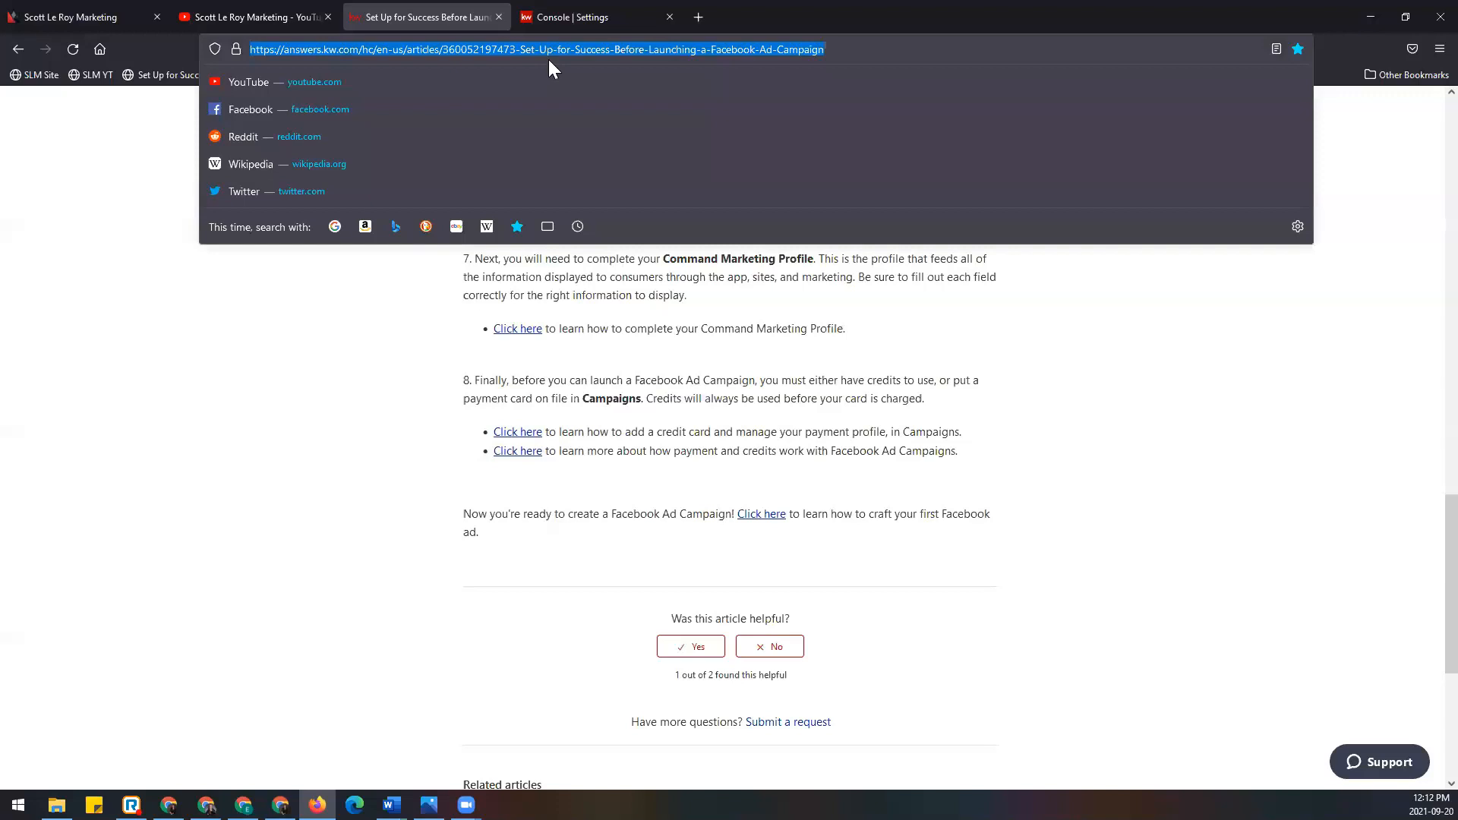
pyautogui.hotkey('ctrl', 'w')
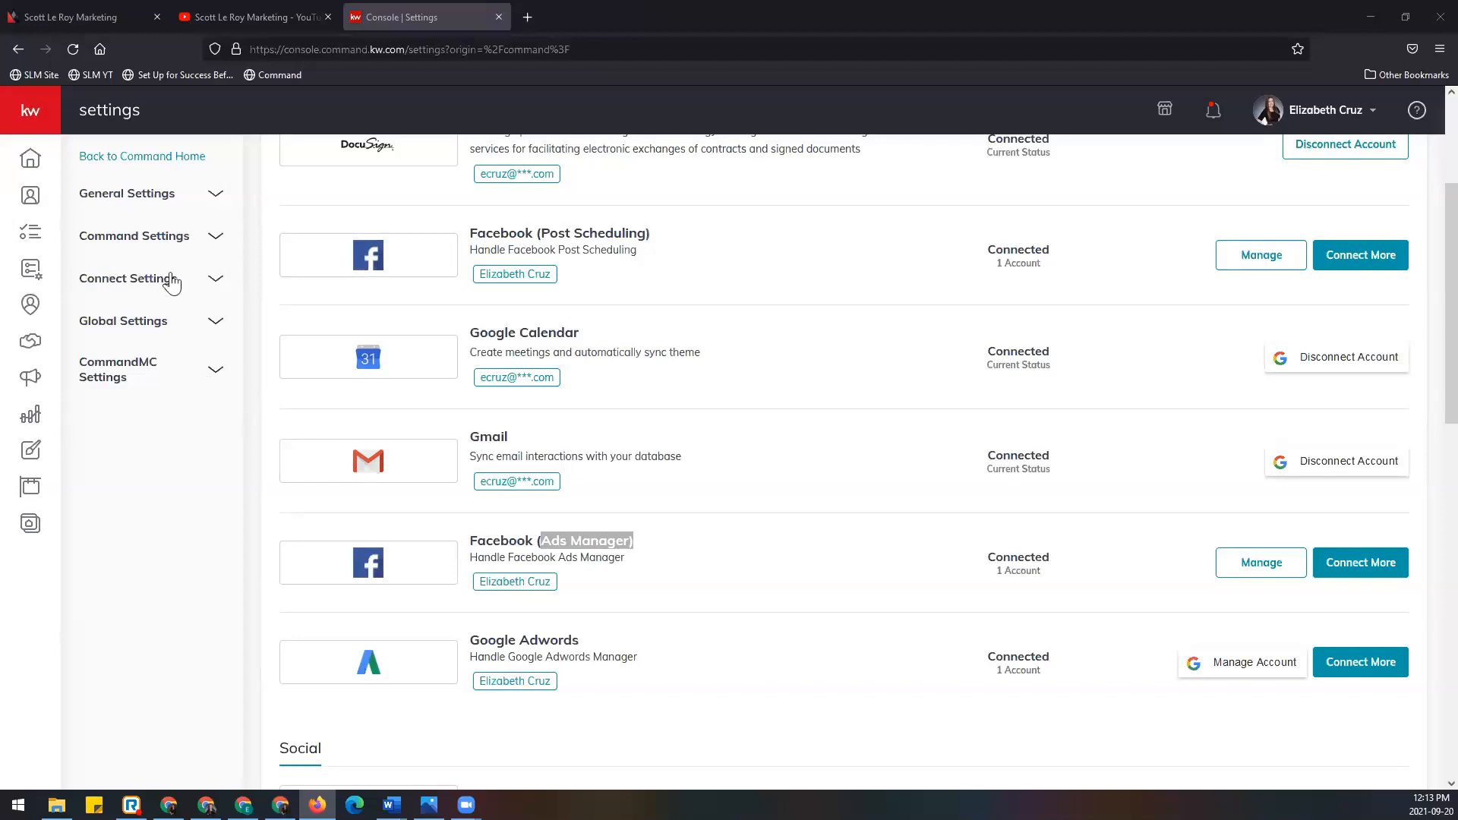
pyautogui.click(214, 283)
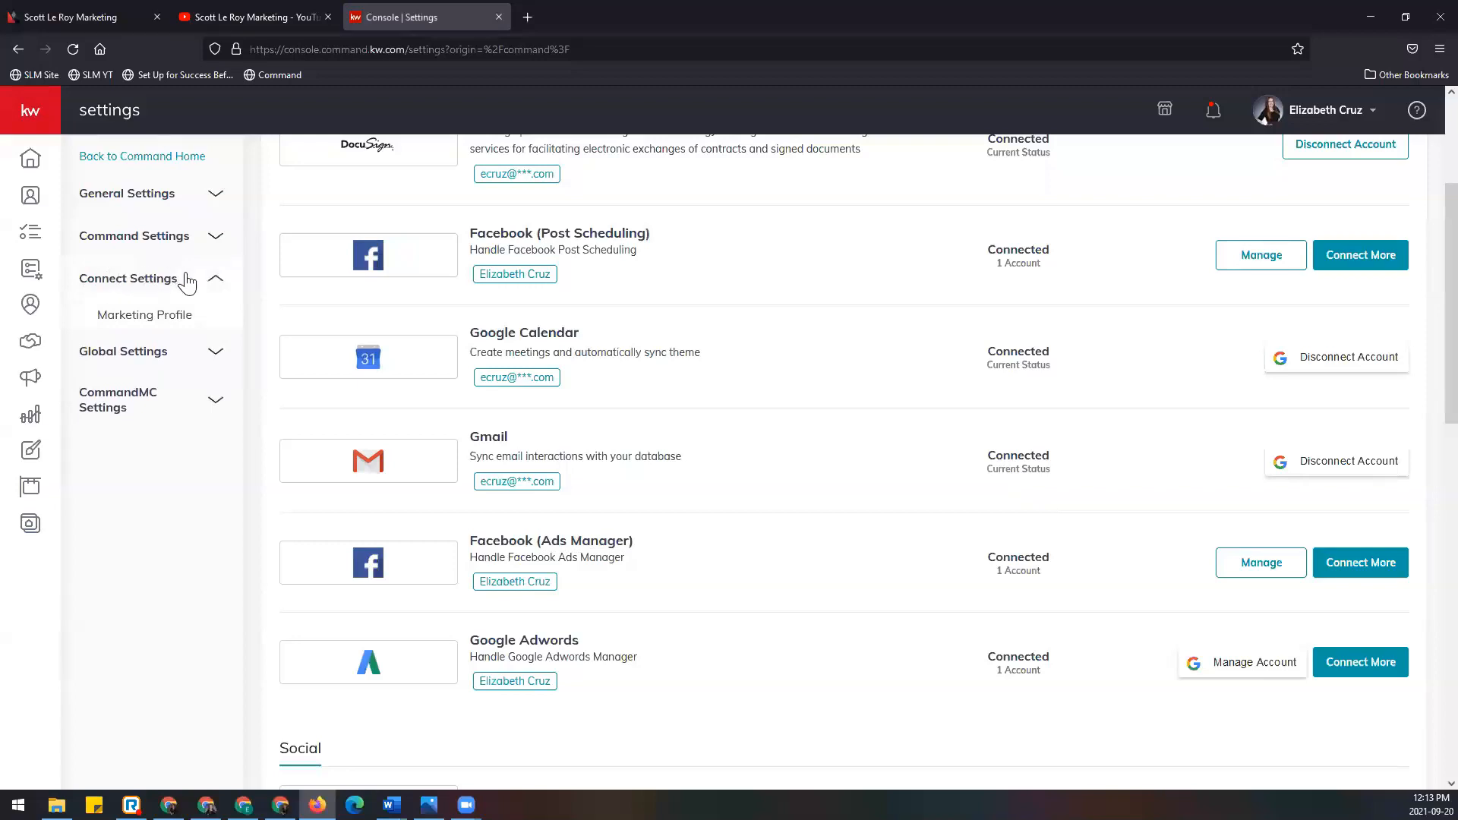
# Step: Open Marketing Profile and scroll past agent details, compliance footer and social links to Save
pyautogui.click(202, 330)
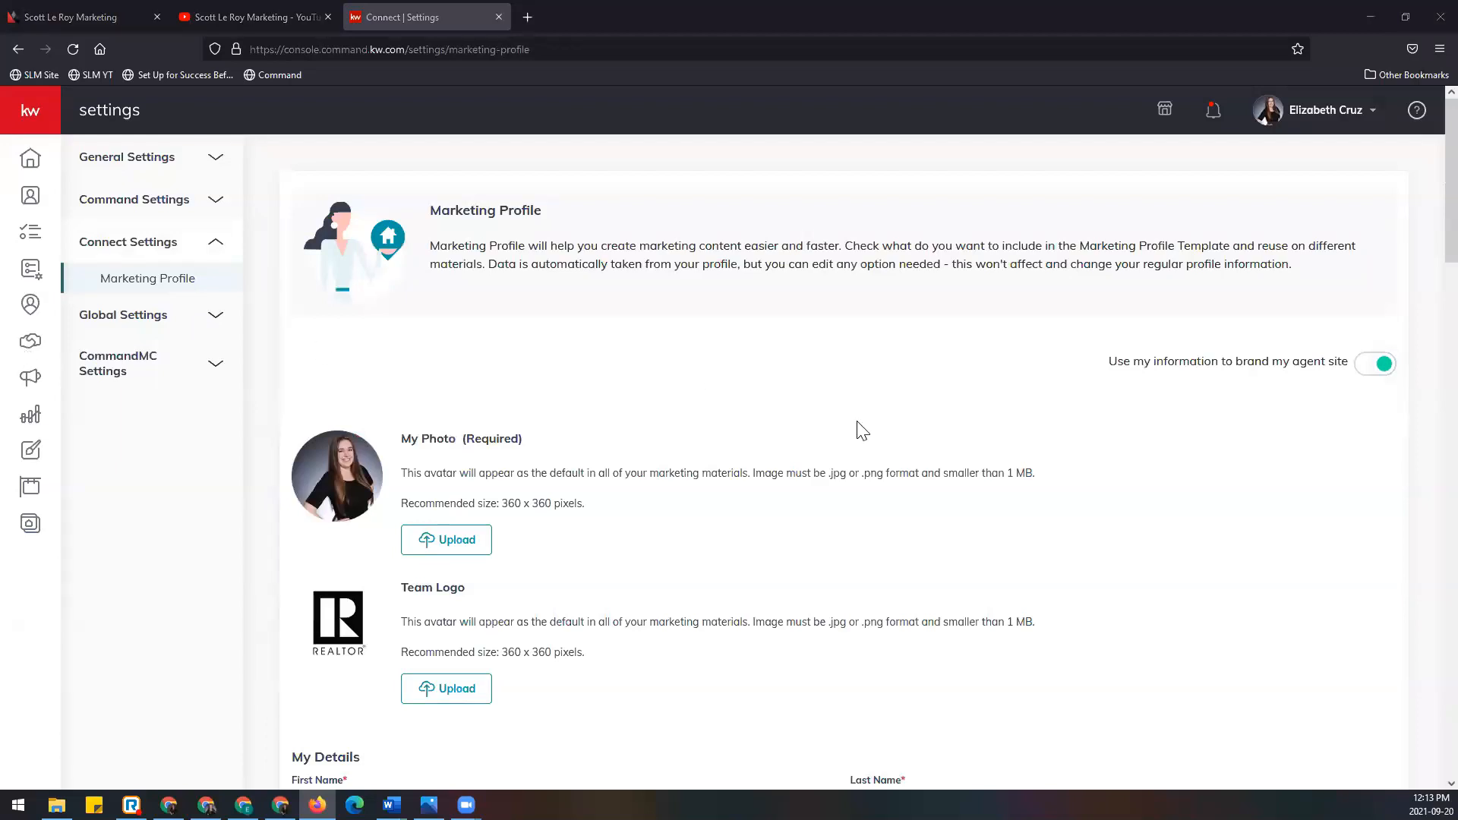
pyautogui.scroll(-5, 1119, 435)
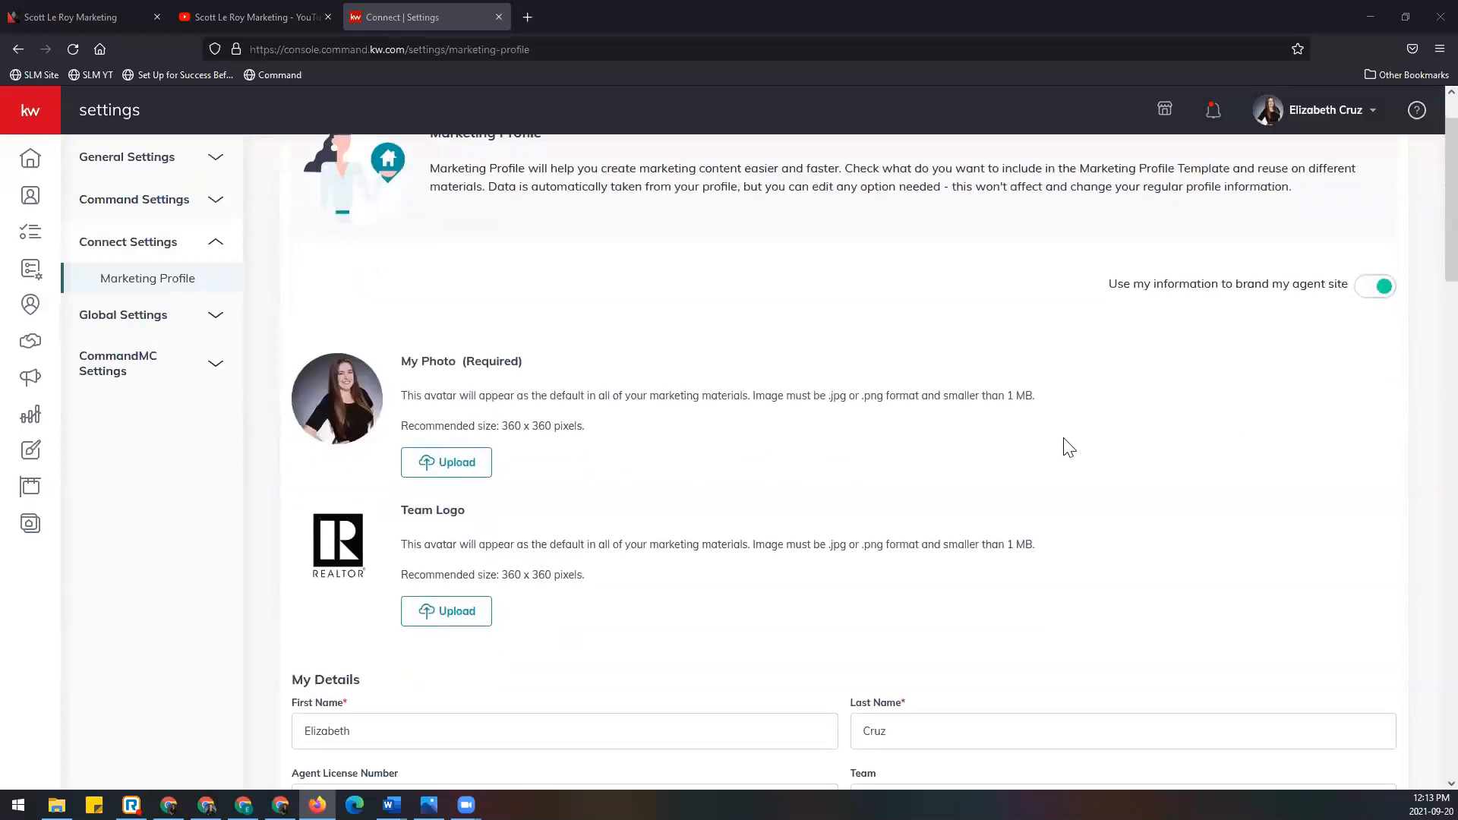
pyautogui.scroll(-5, 1275, 480)
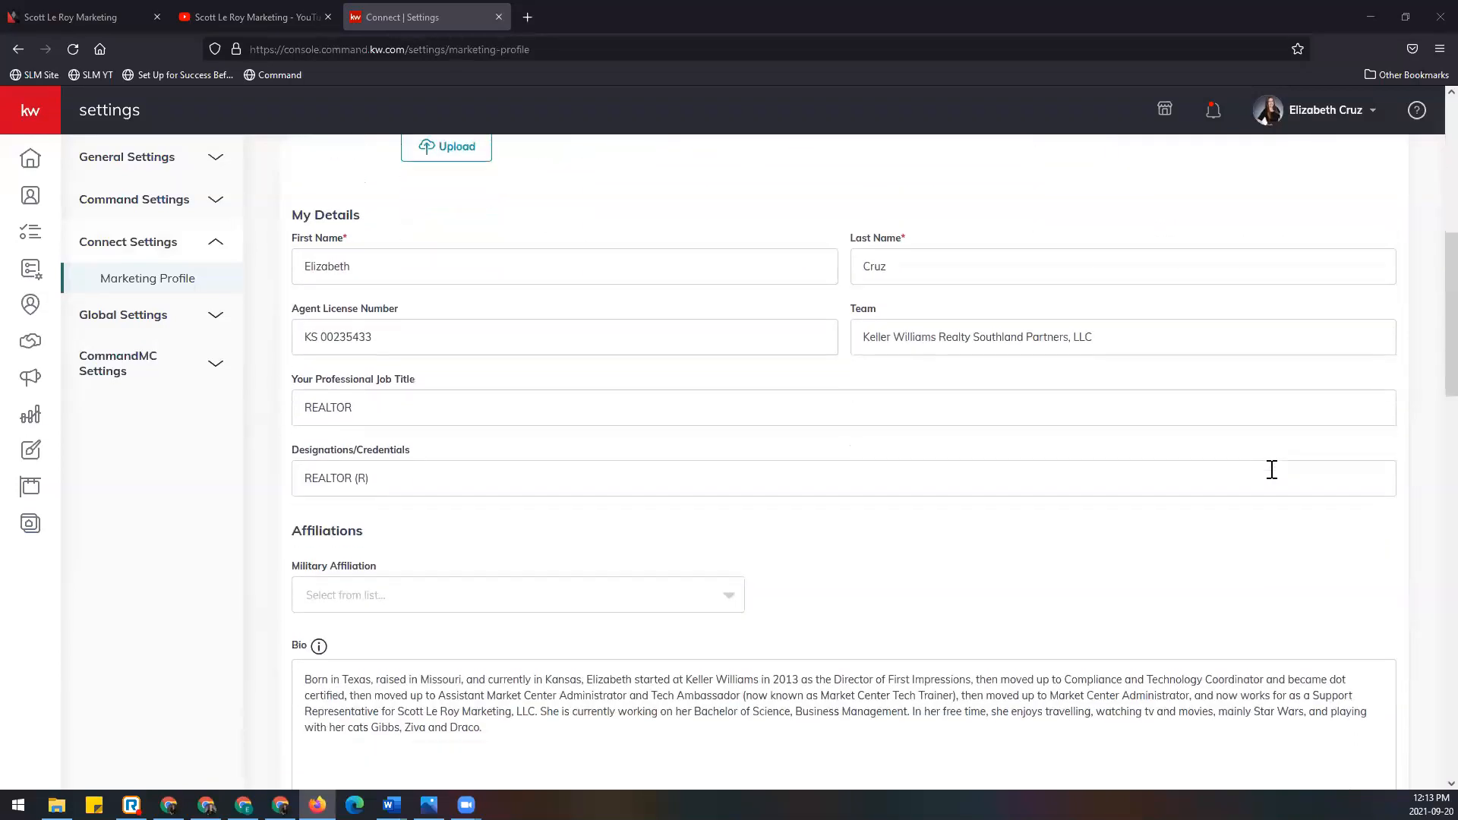
pyautogui.scroll(-4, 1272, 469)
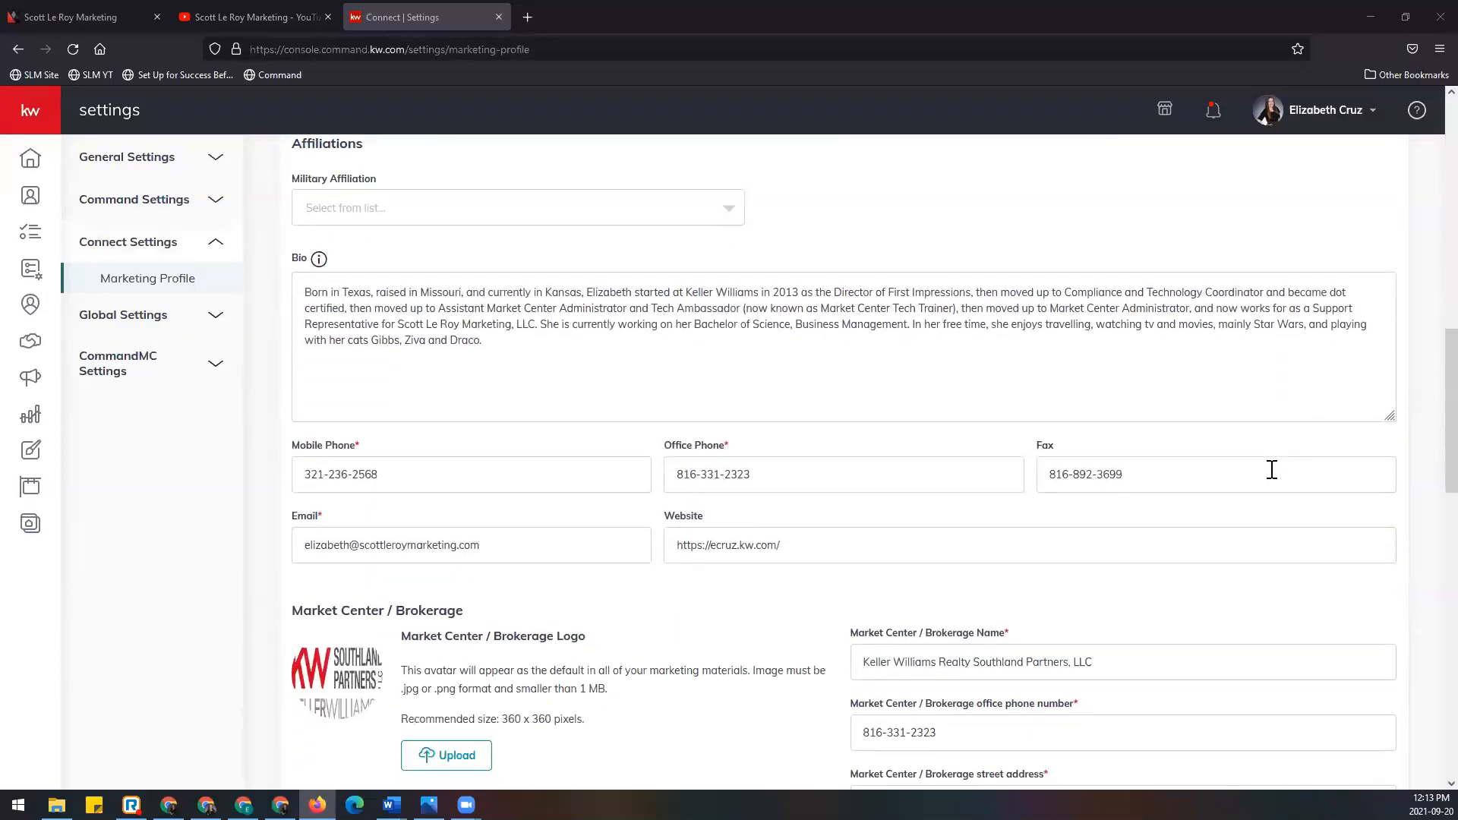
pyautogui.scroll(-3, 1275, 479)
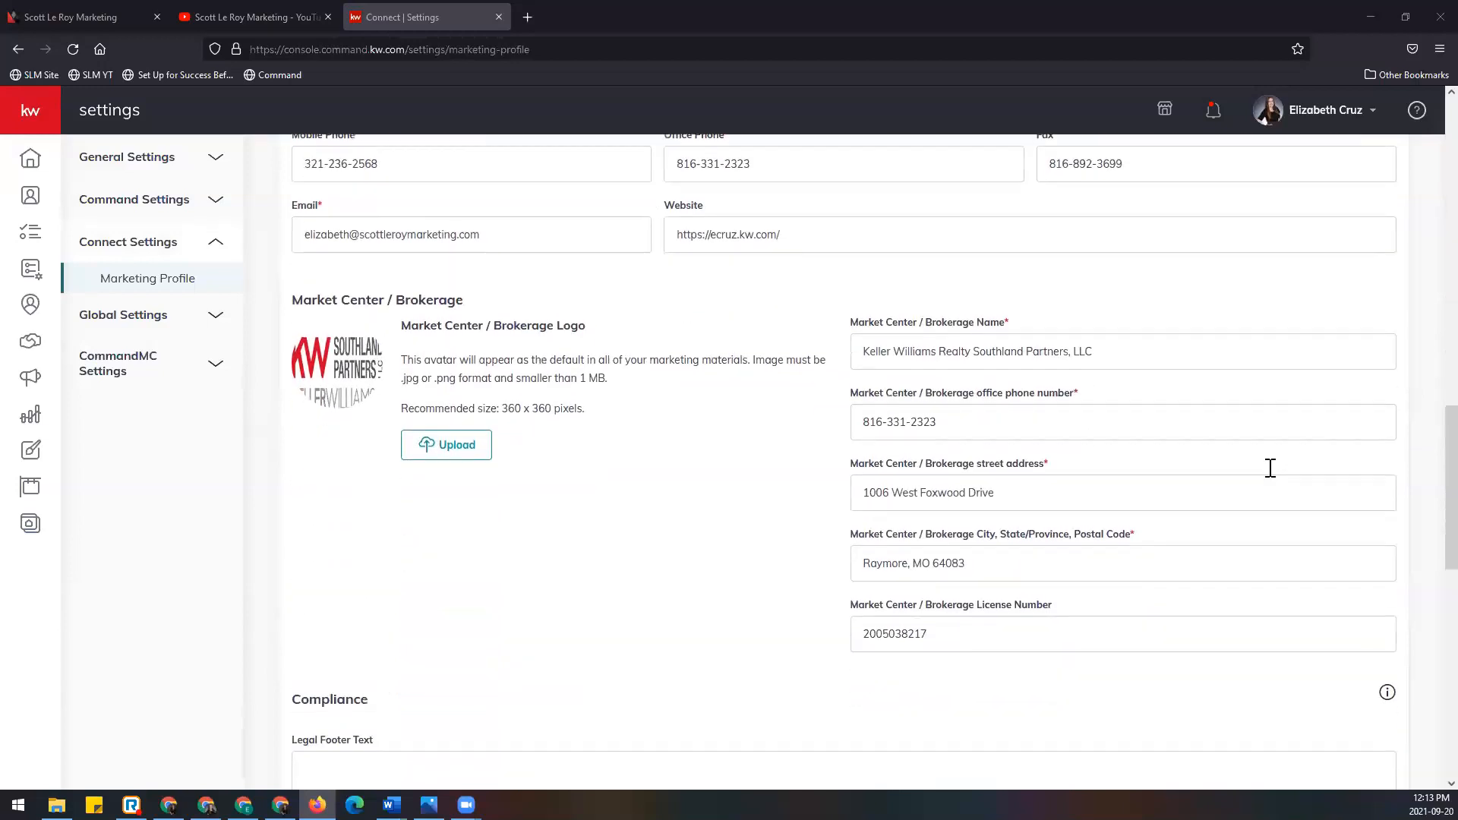
pyautogui.scroll(-5, 1264, 470)
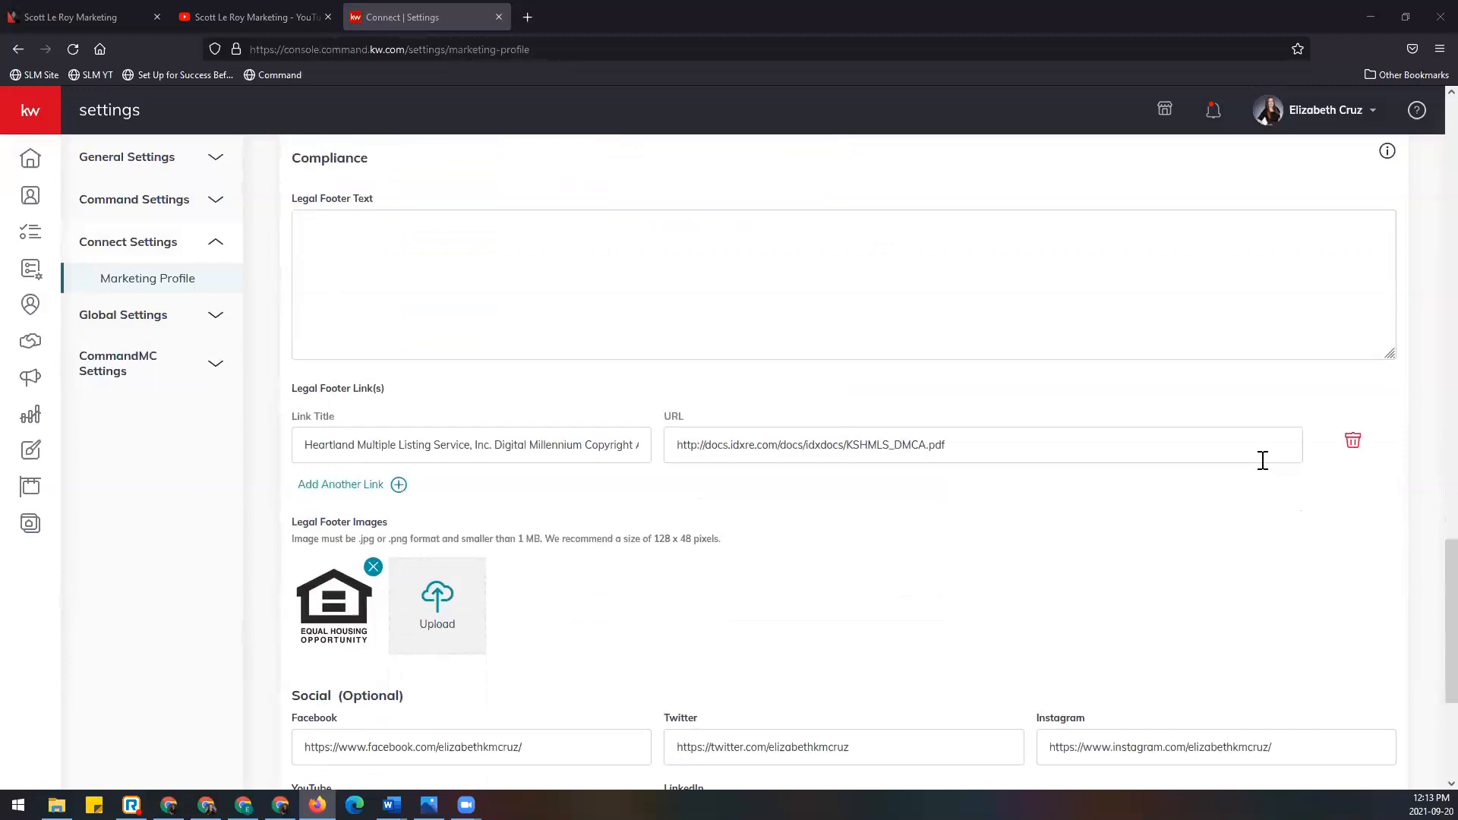
pyautogui.scroll(-4, 1263, 460)
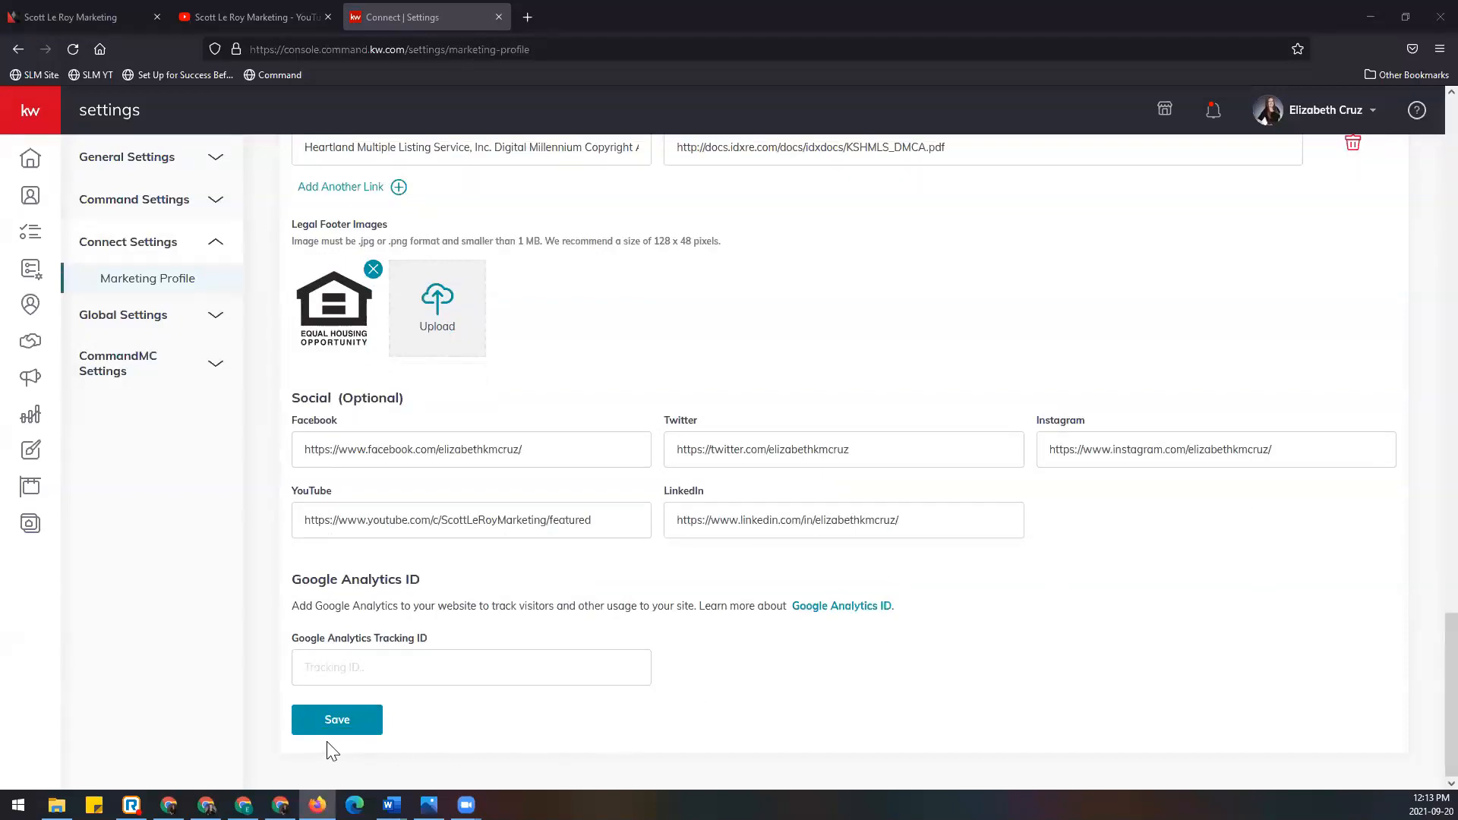
# Step: Save the Marketing Profile and close the success confirmation dialog
pyautogui.click(358, 730)
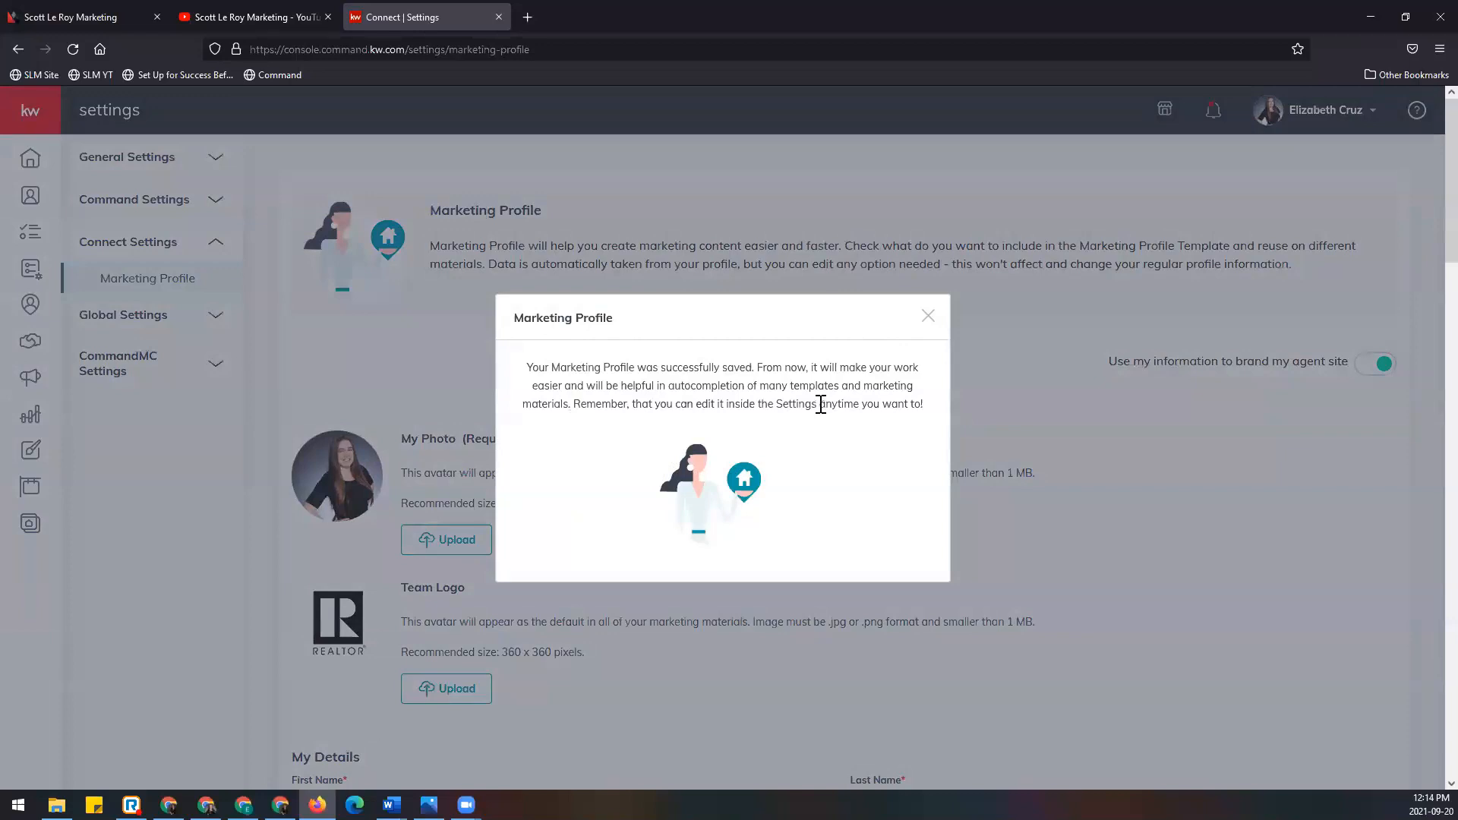
pyautogui.click(928, 318)
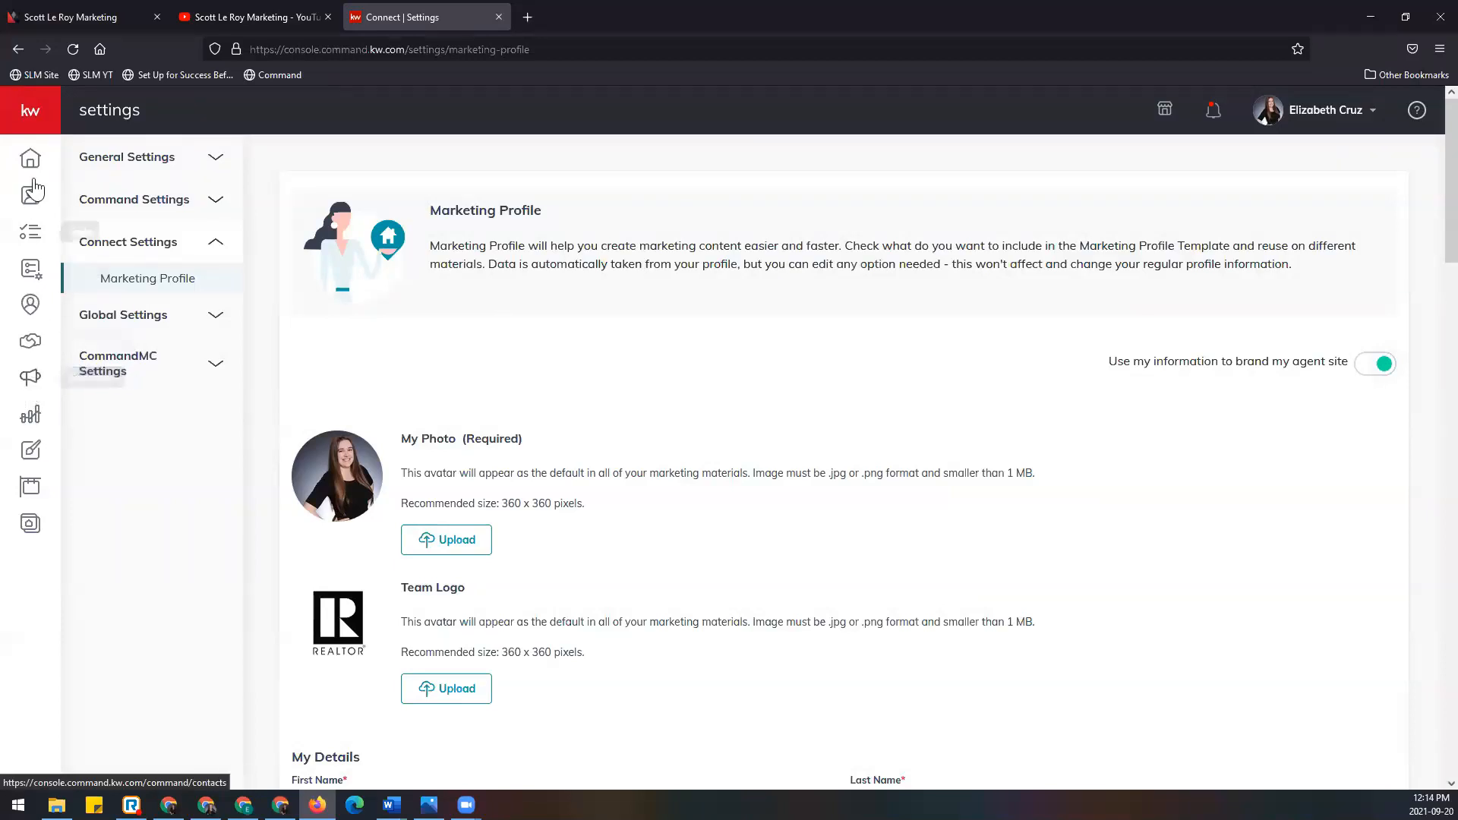
# Step: Expand the left navigation labels and go to Campaigns
pyautogui.click(46, 120)
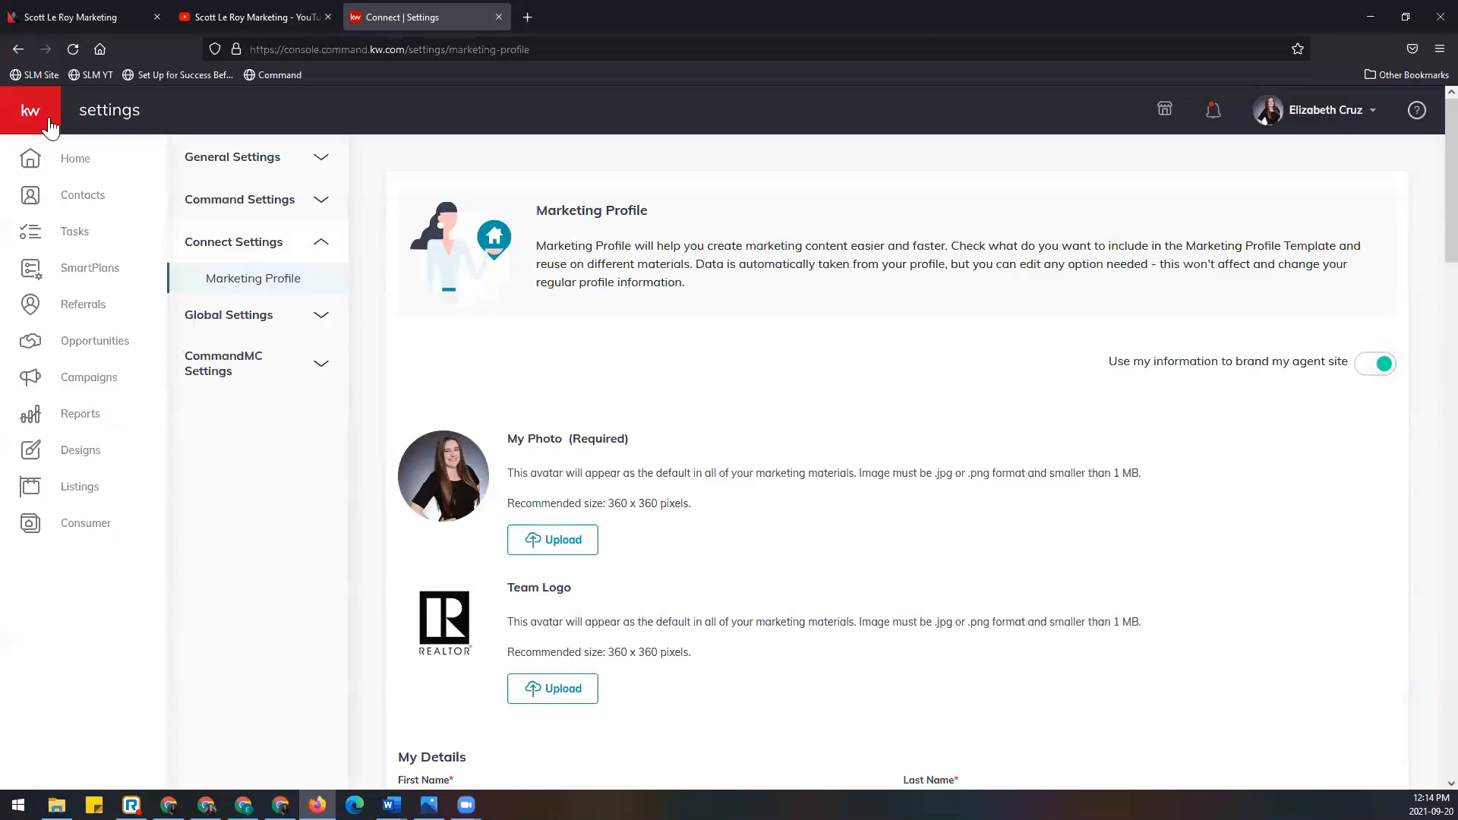
pyautogui.click(121, 385)
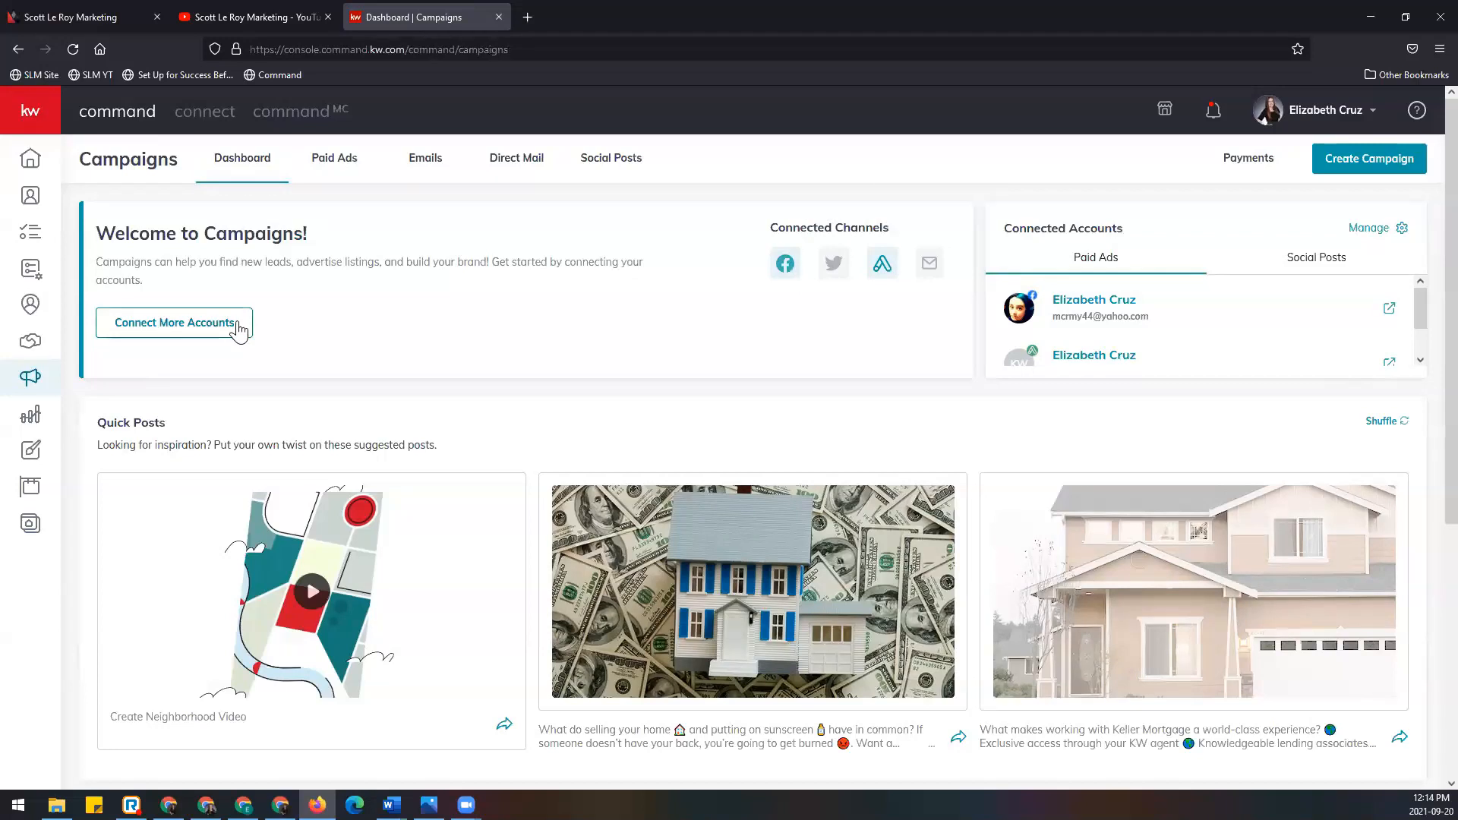
pyautogui.scroll(-2, 239, 327)
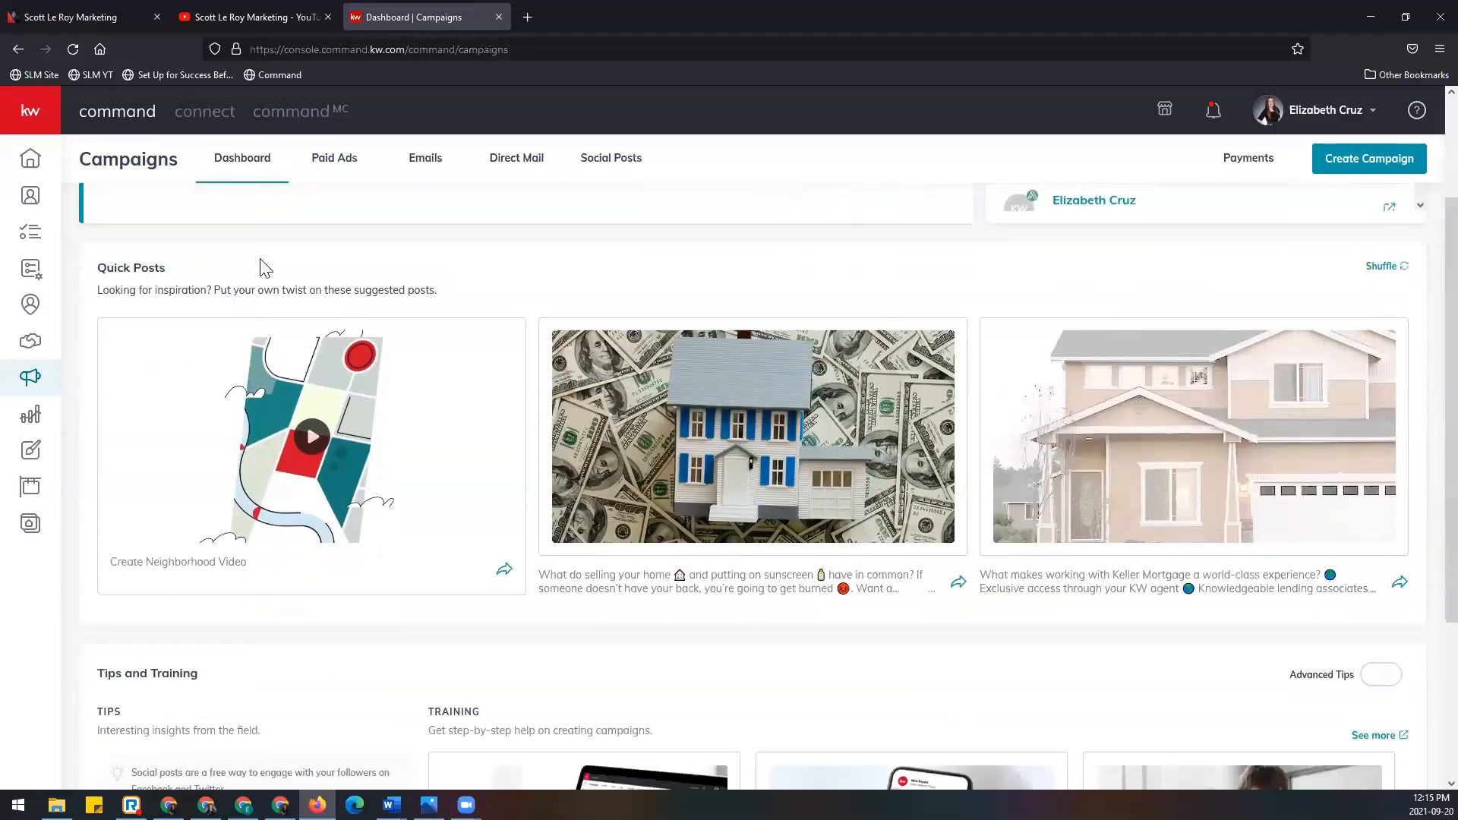
pyautogui.scroll(2, 261, 274)
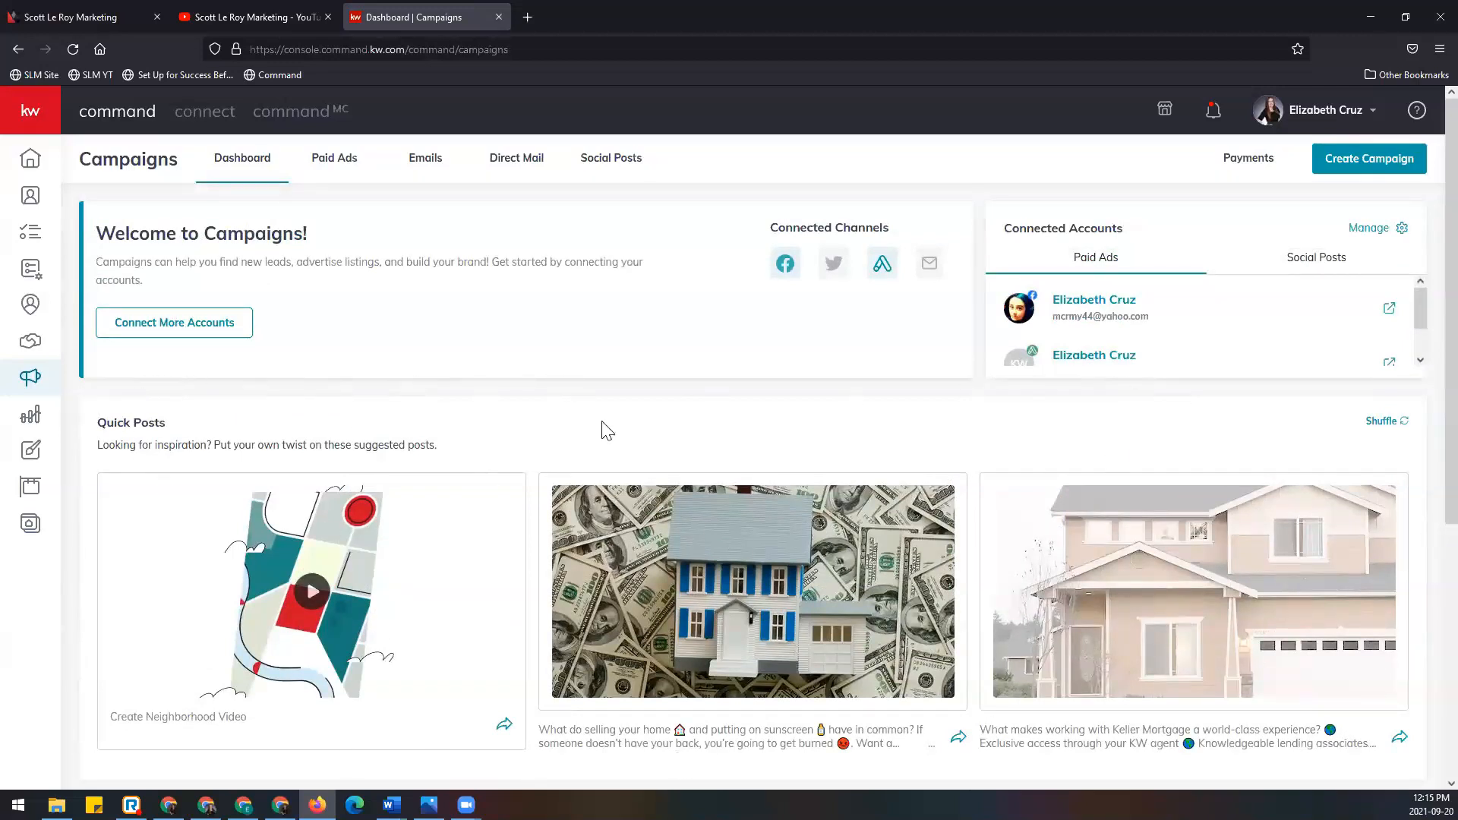
pyautogui.moveTo(243, 521)
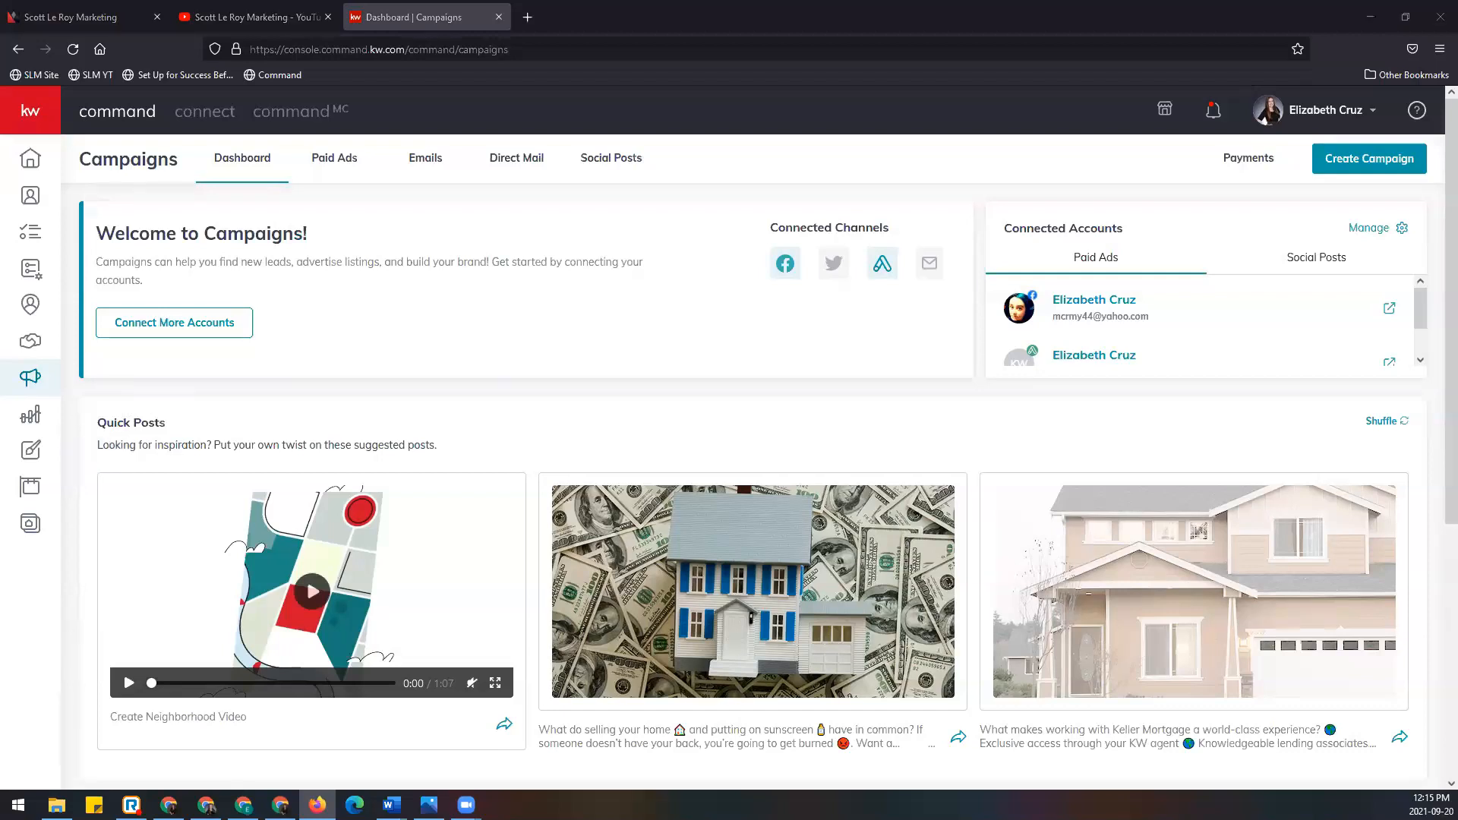
pyautogui.scroll(-1, 347, 410)
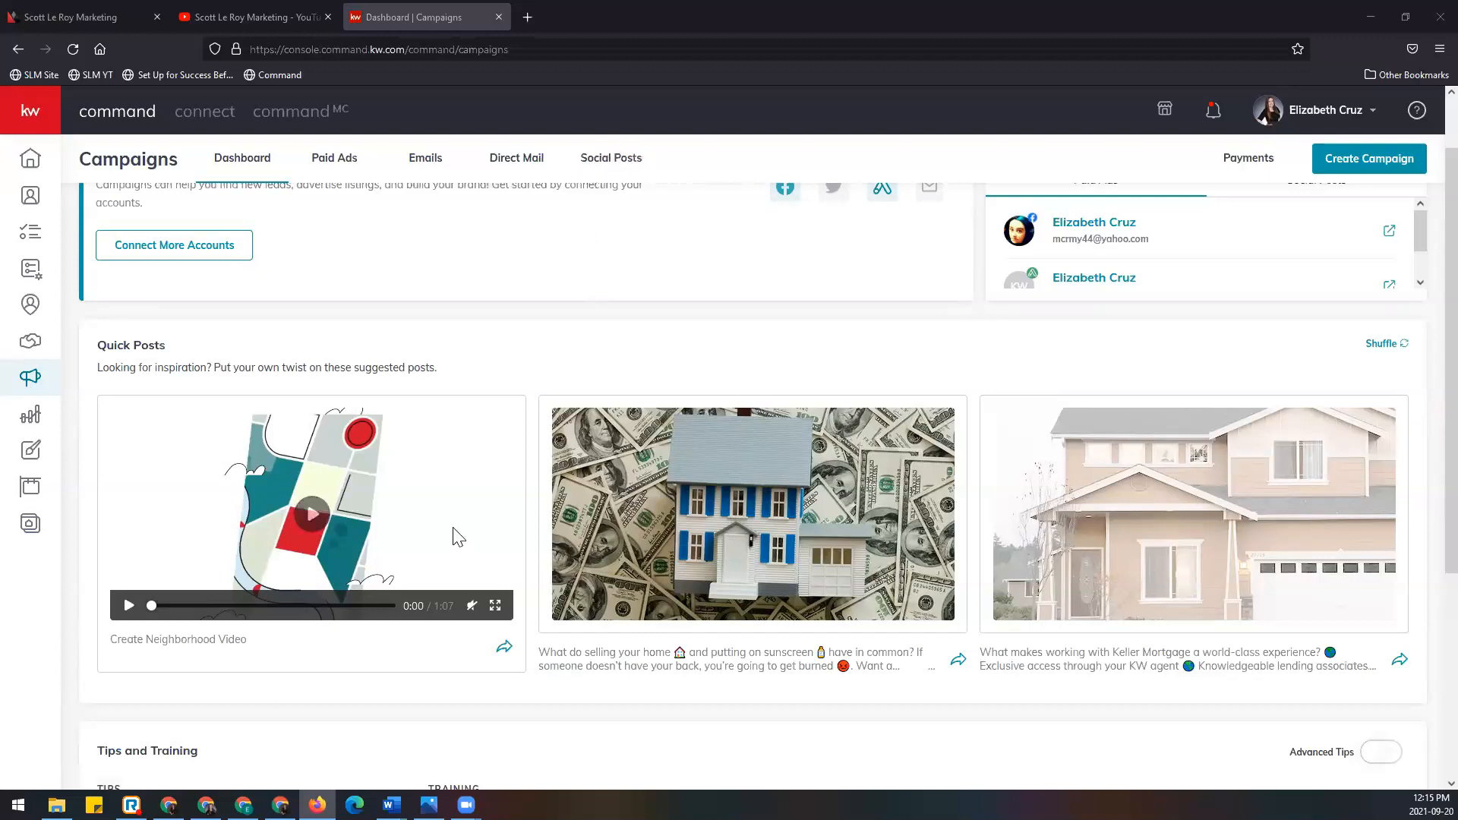
pyautogui.scroll(-4, 454, 538)
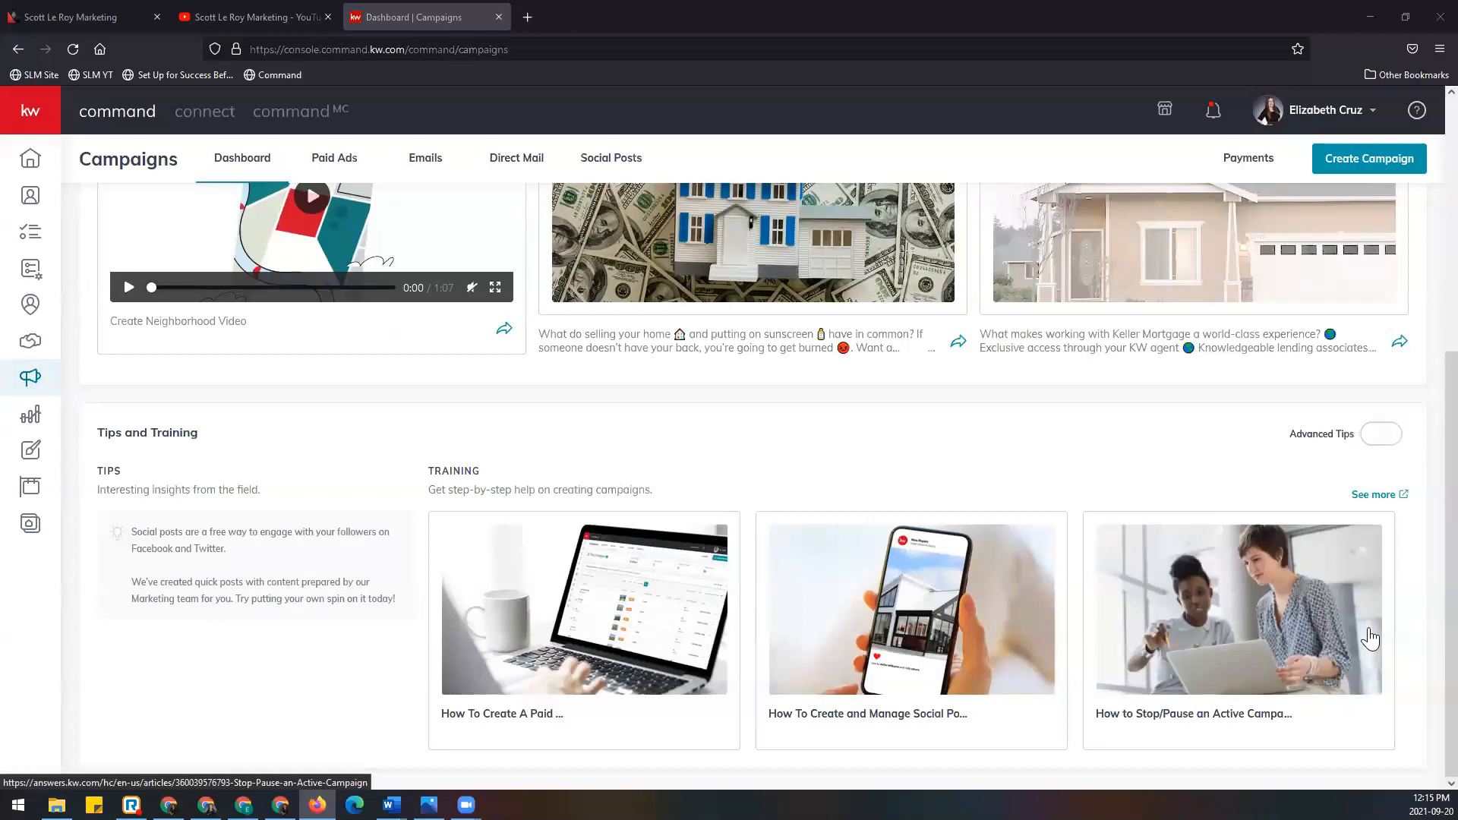
pyautogui.scroll(4, 255, 630)
pyautogui.scroll(1, 255, 622)
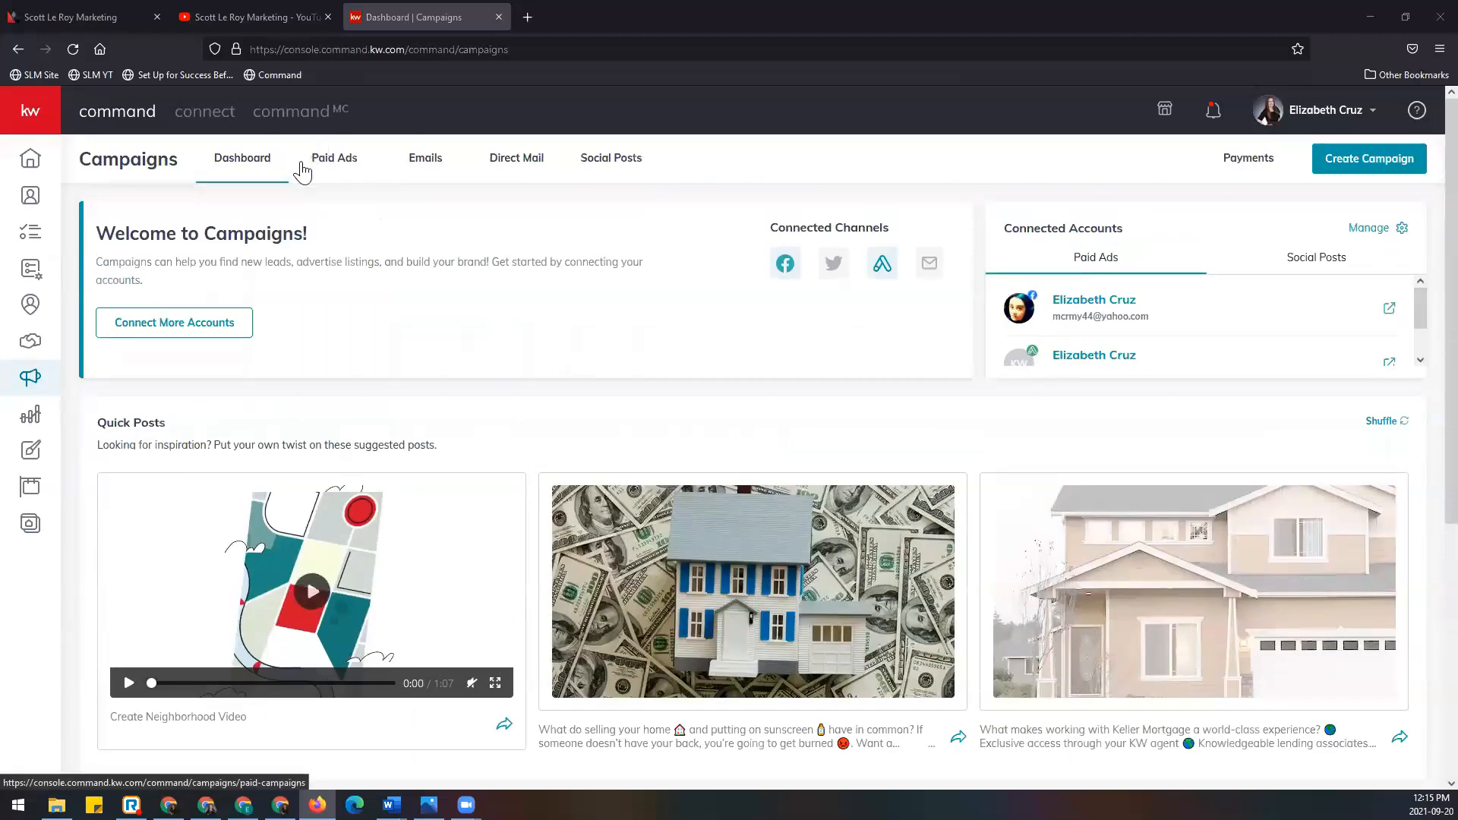
# Step: Show the Paid Ads list and scroll through its nine draft campaigns
pyautogui.click(347, 165)
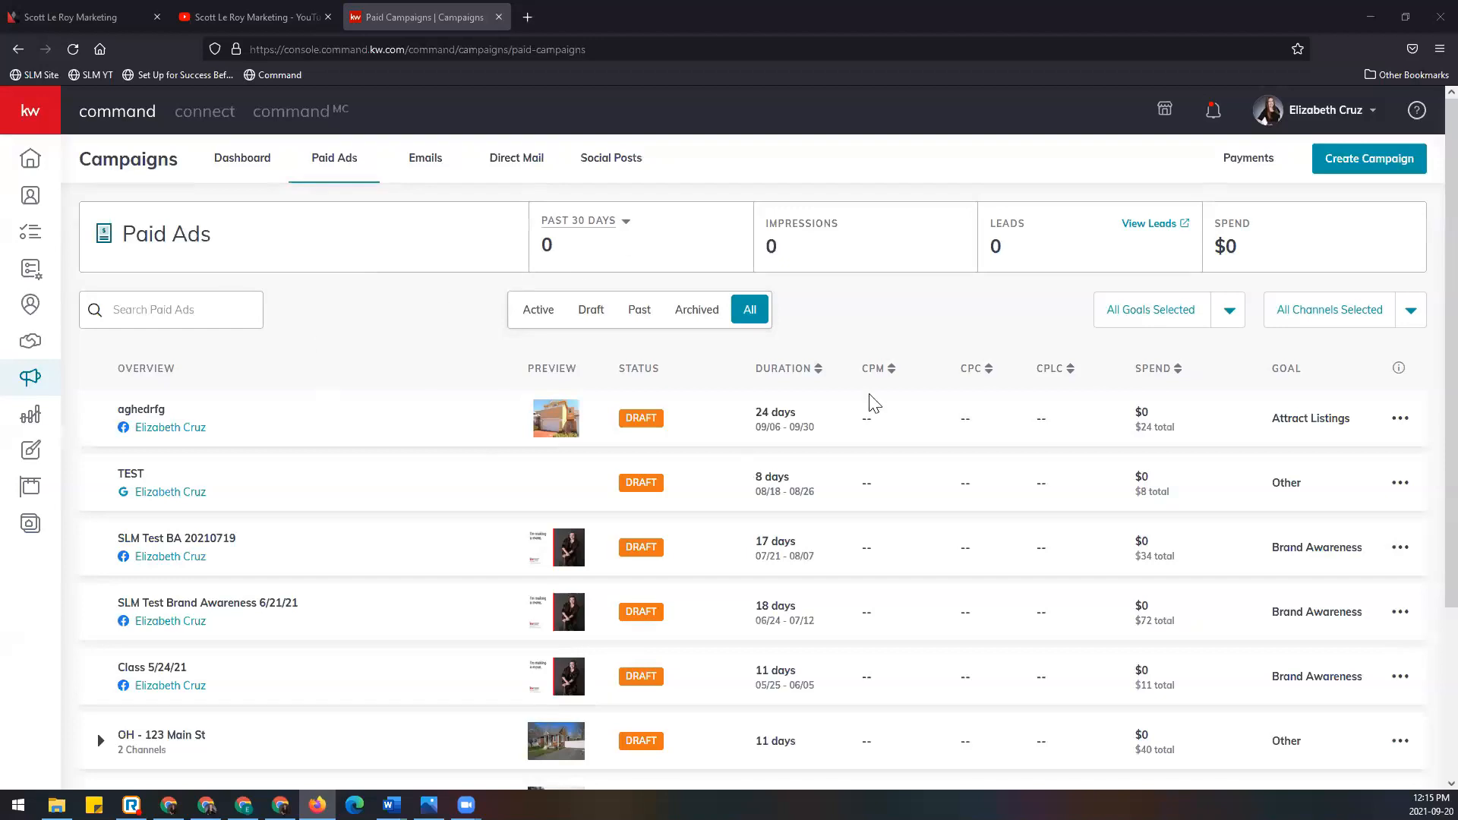
pyautogui.scroll(-2, 691, 582)
pyautogui.scroll(-2, 689, 577)
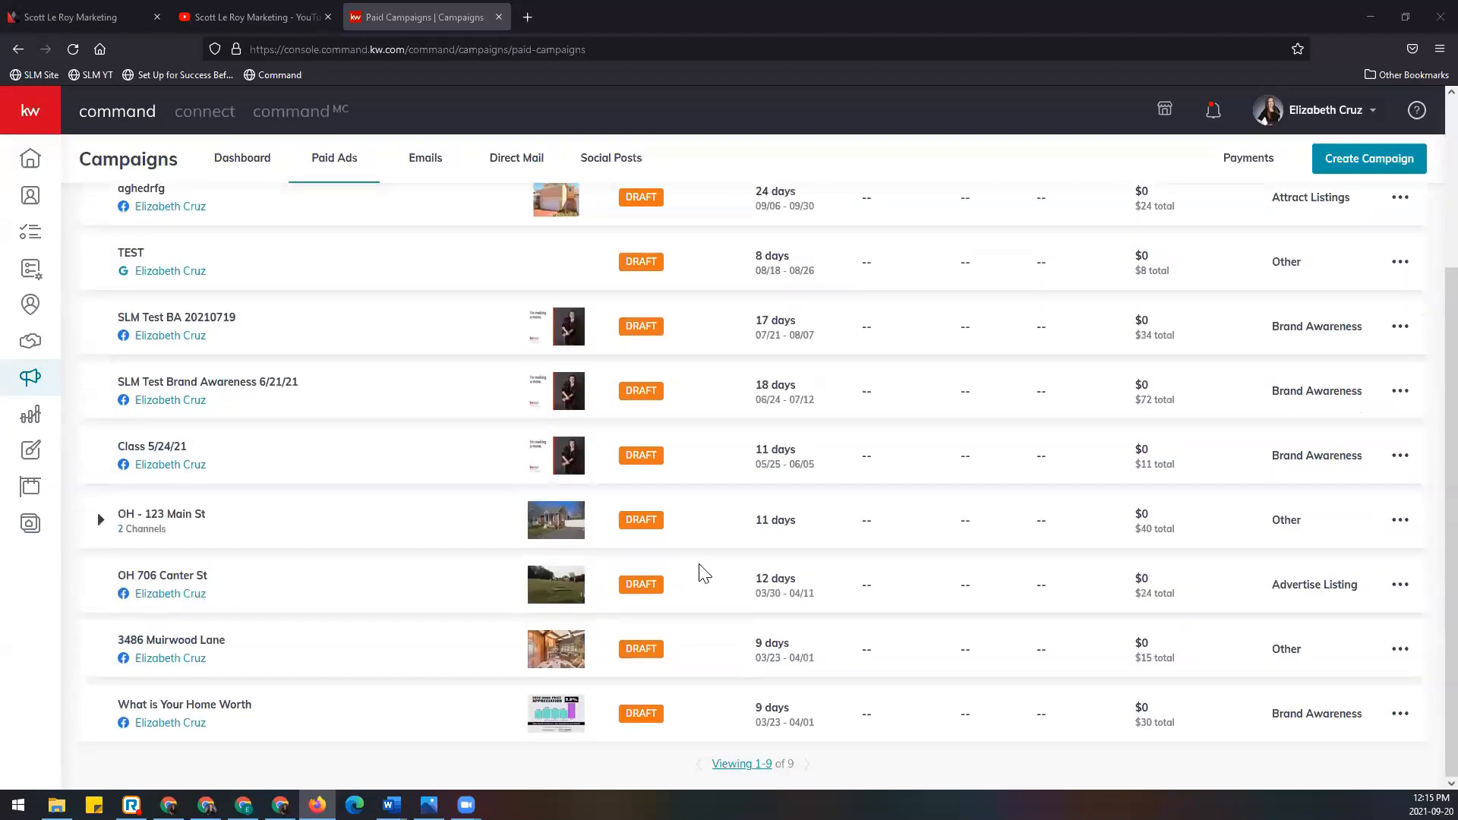
pyautogui.scroll(4, 696, 570)
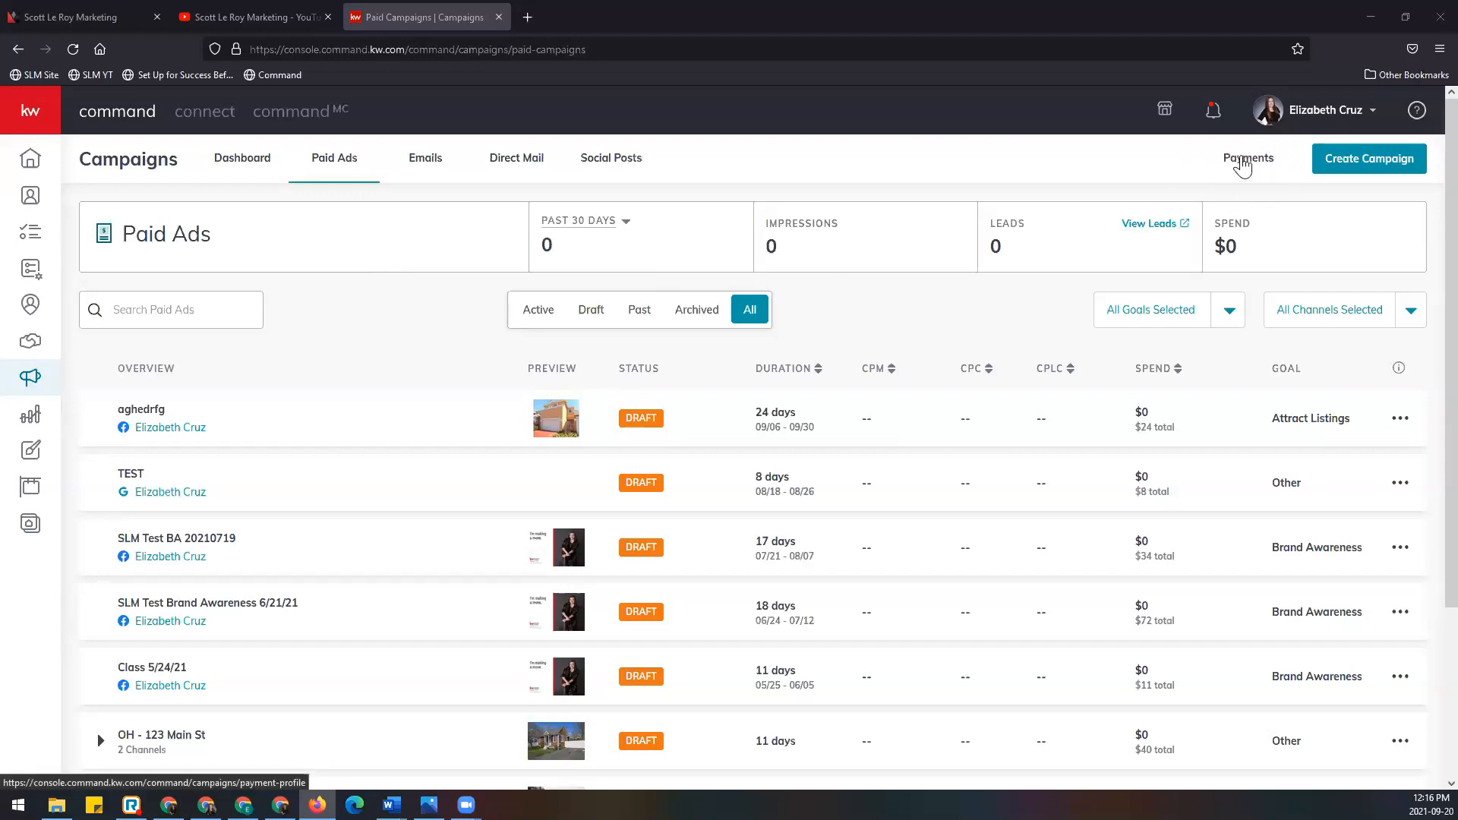
pyautogui.click(1242, 162)
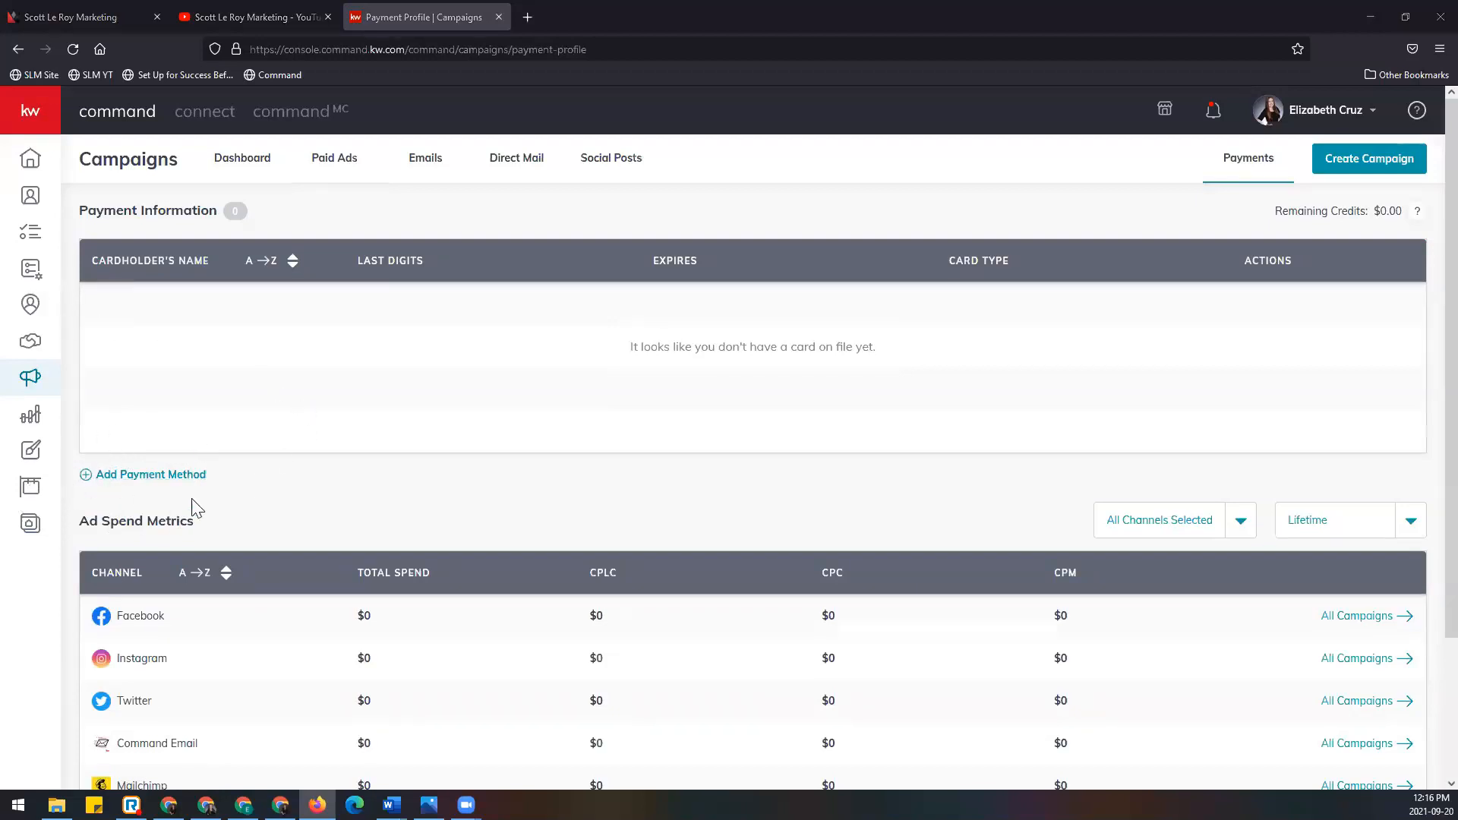
pyautogui.click(160, 475)
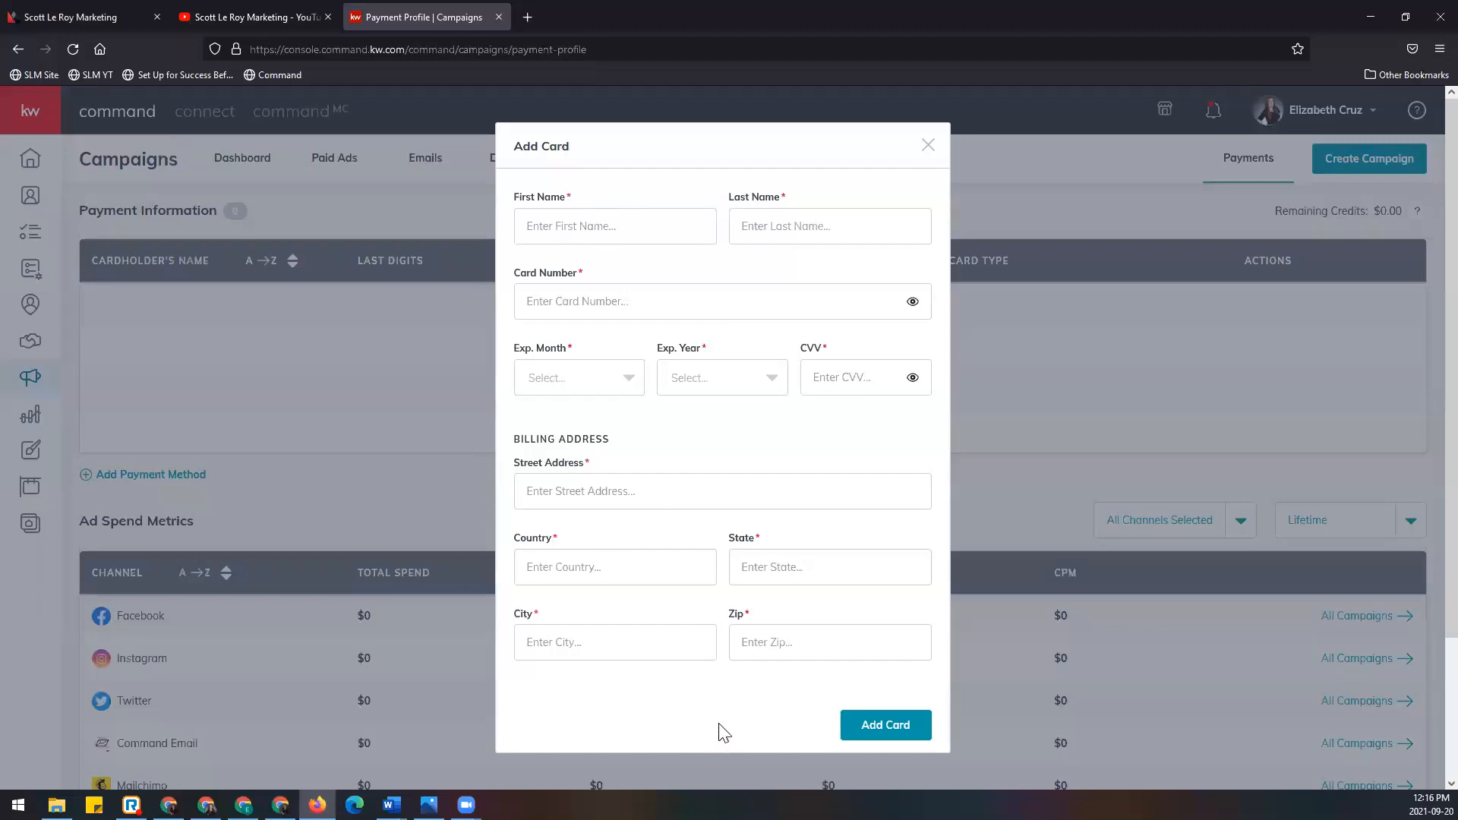
pyautogui.click(919, 735)
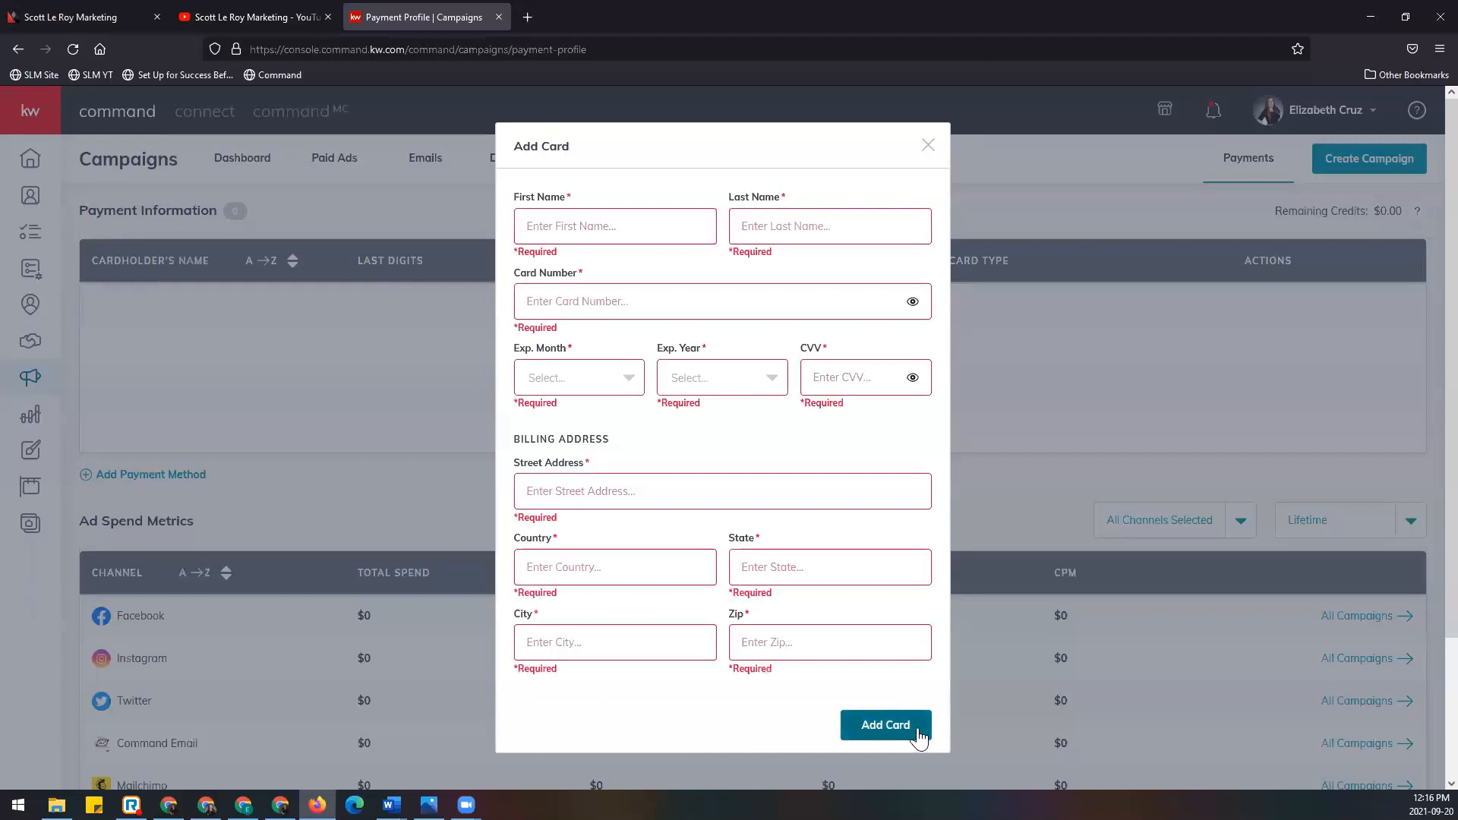
pyautogui.click(929, 145)
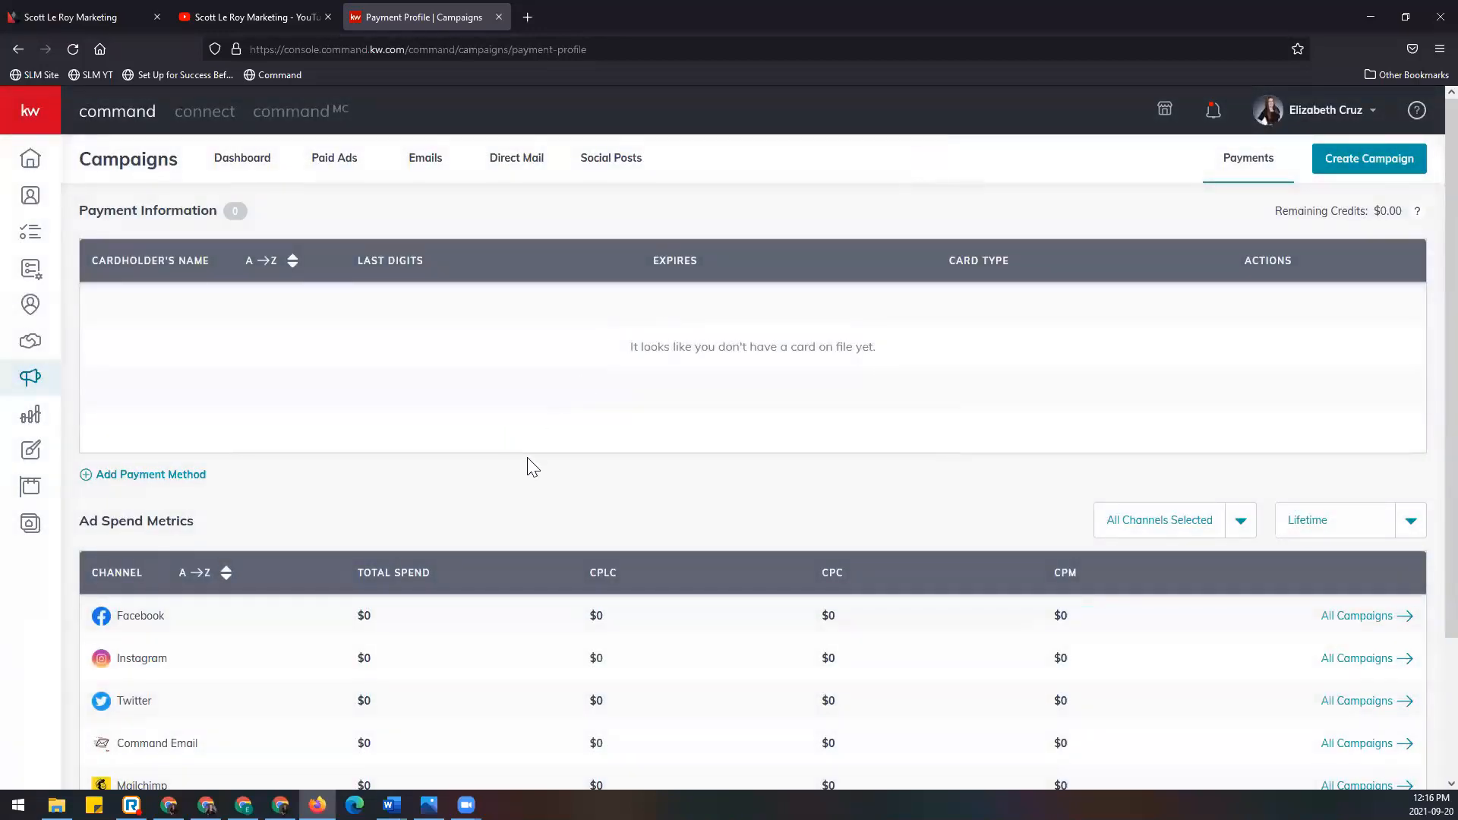
pyautogui.scroll(-2, 342, 486)
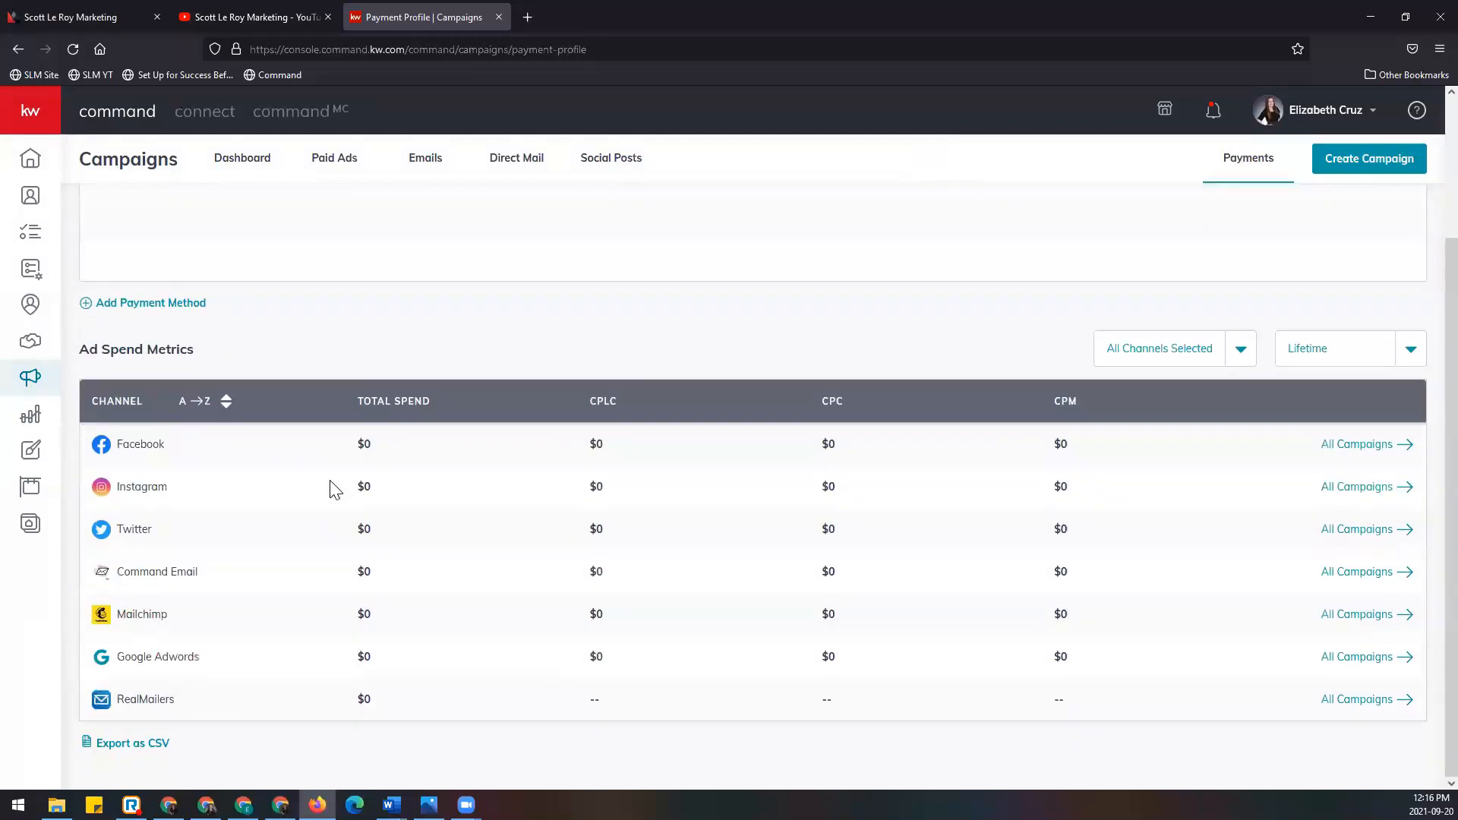
pyautogui.tripleClick(121, 348)
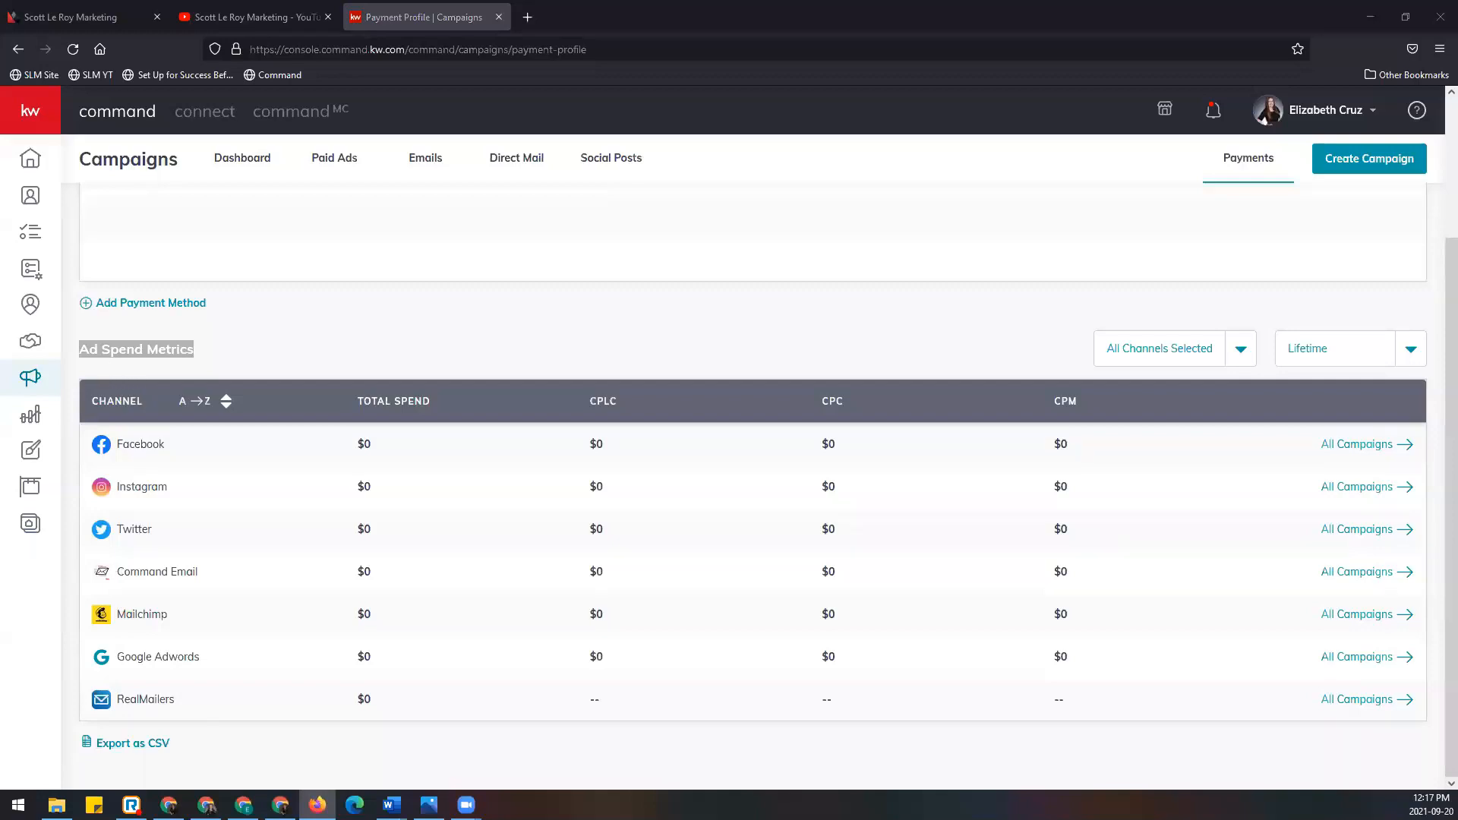
pyautogui.scroll(2, 934, 536)
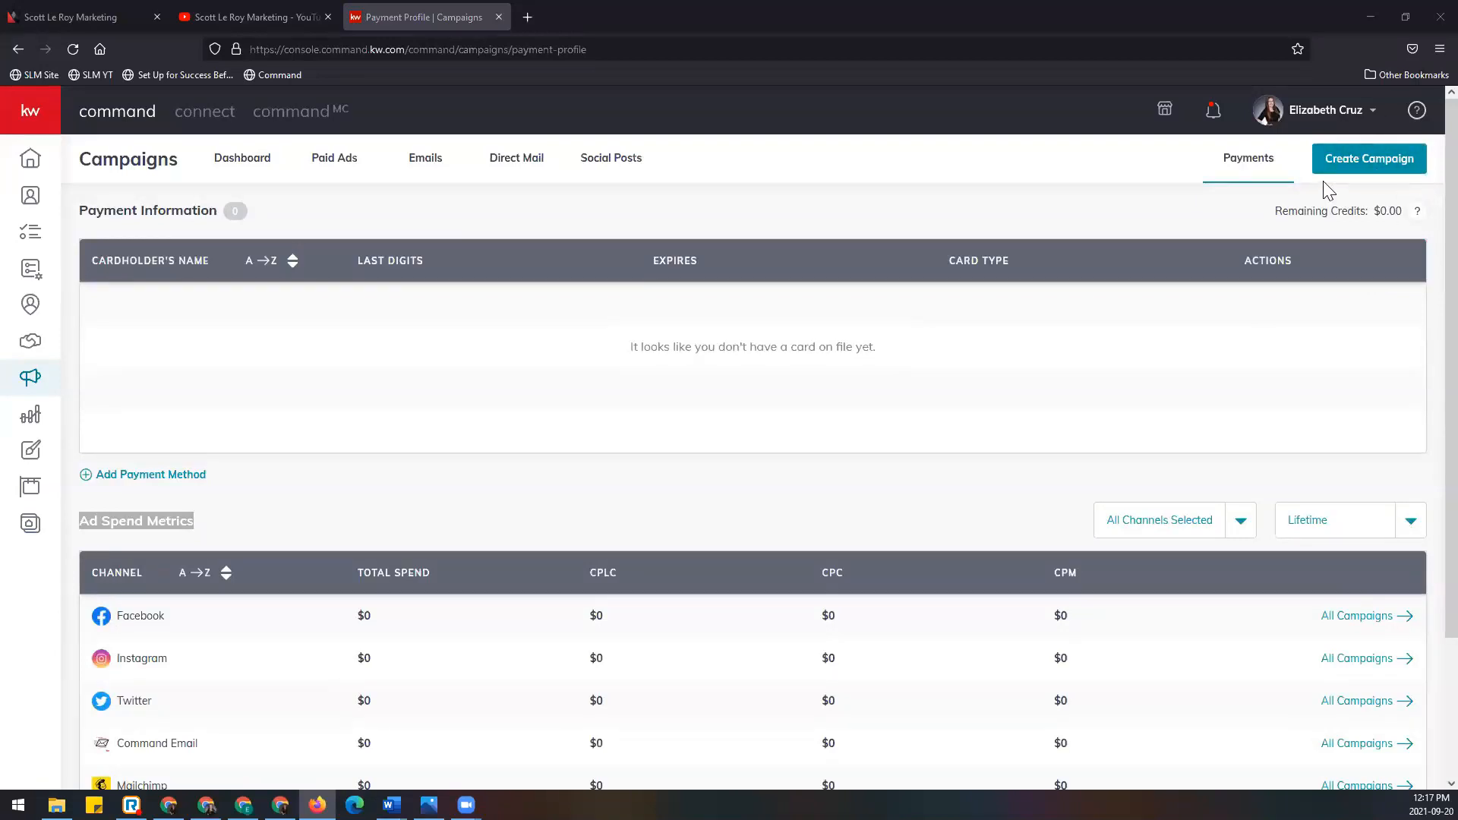
pyautogui.click(1369, 165)
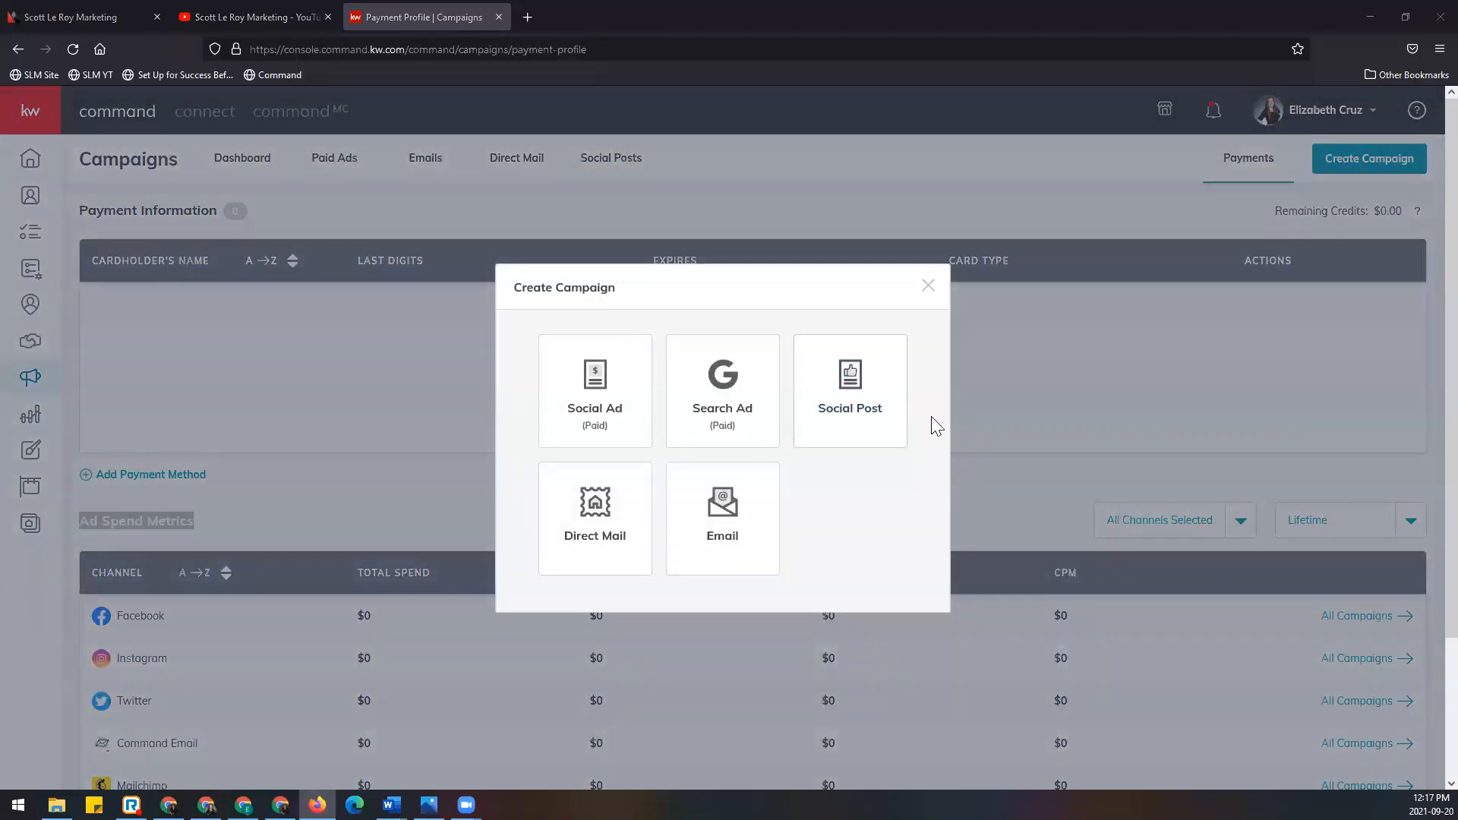
pyautogui.click(616, 387)
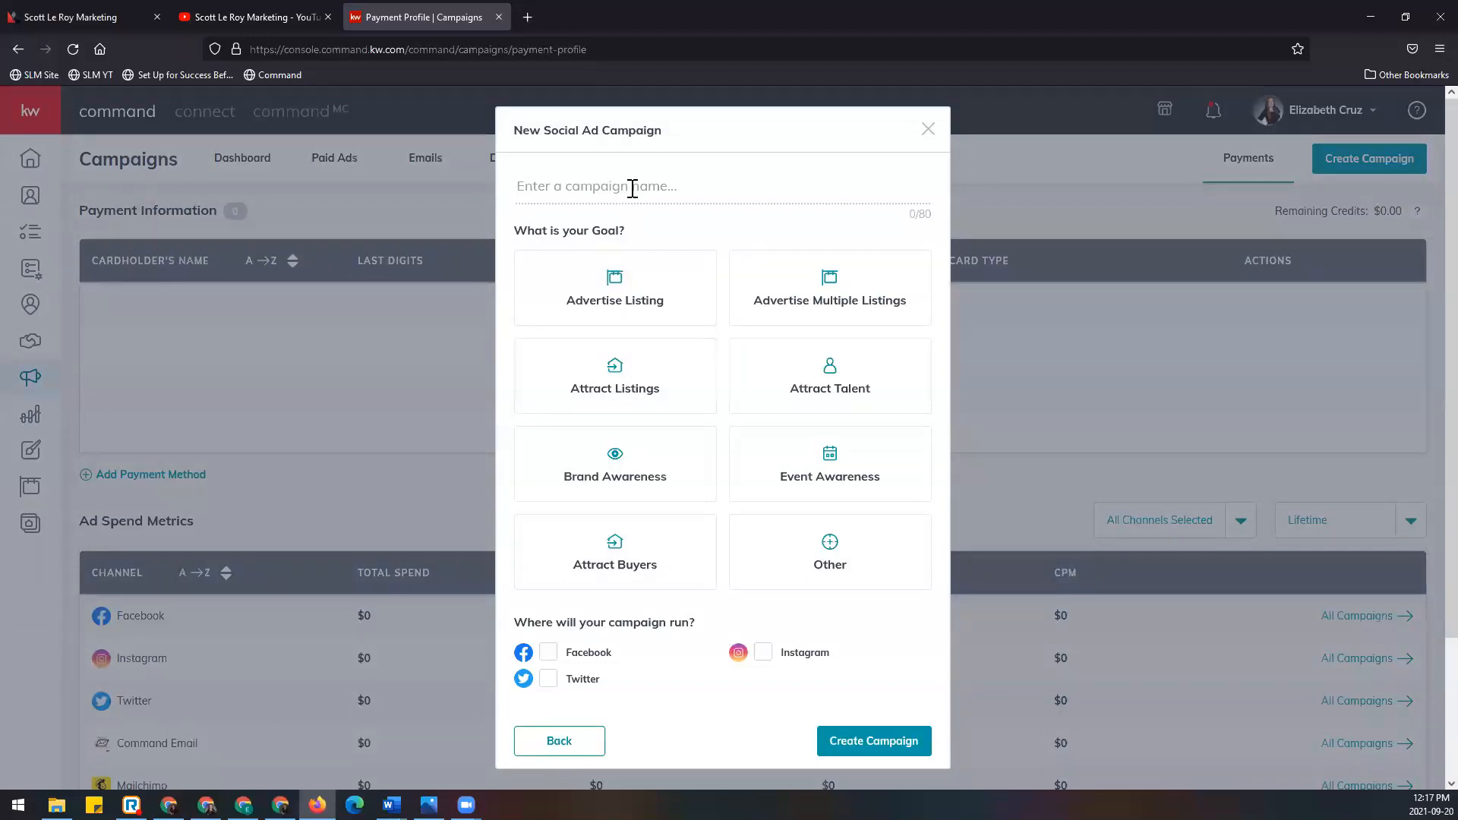
pyautogui.click(632, 189)
pyautogui.write('JL FB')
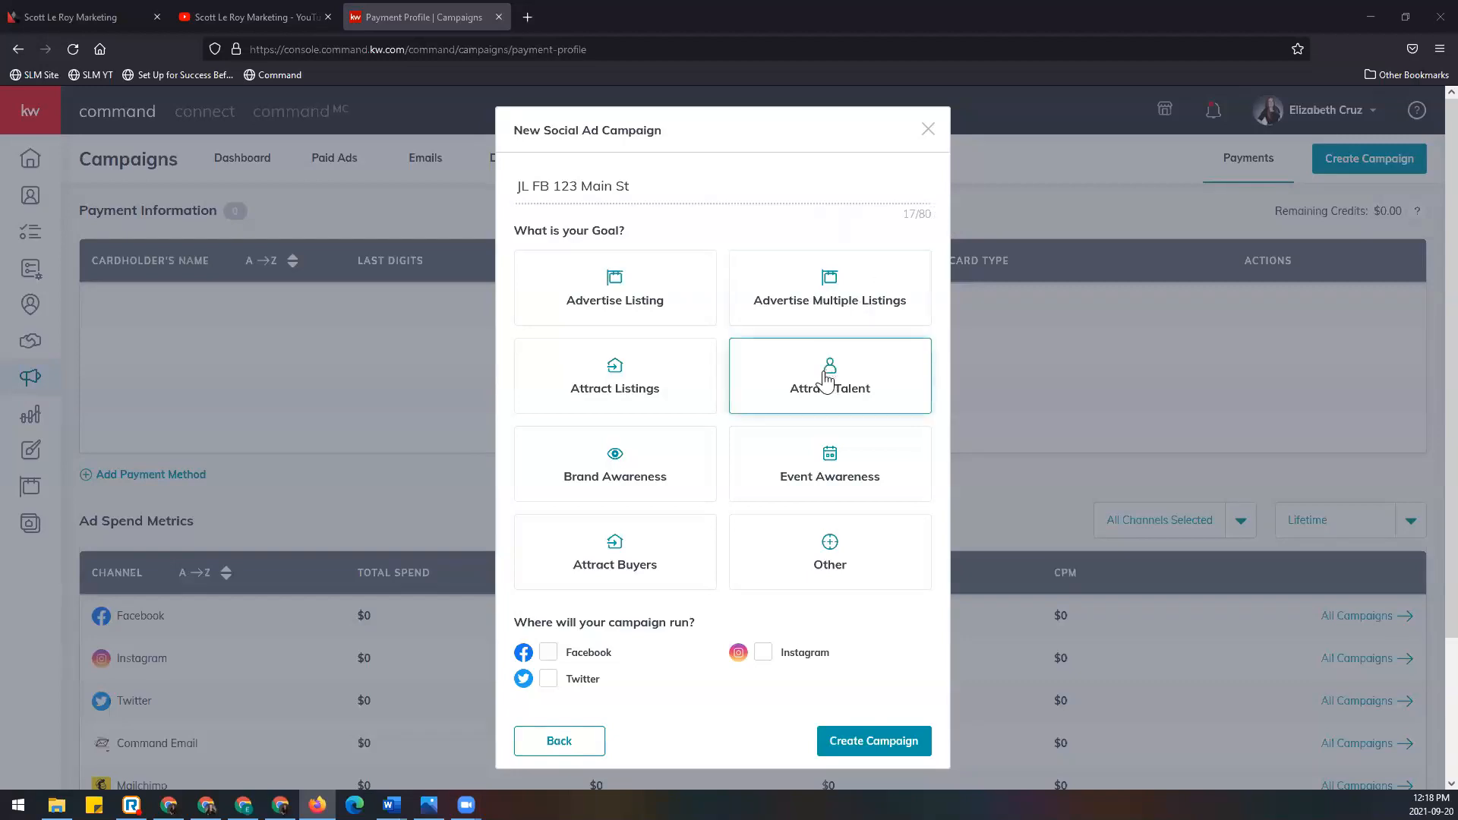
# Step: Select Advertise Listing as the campaign's goal
pyautogui.click(665, 292)
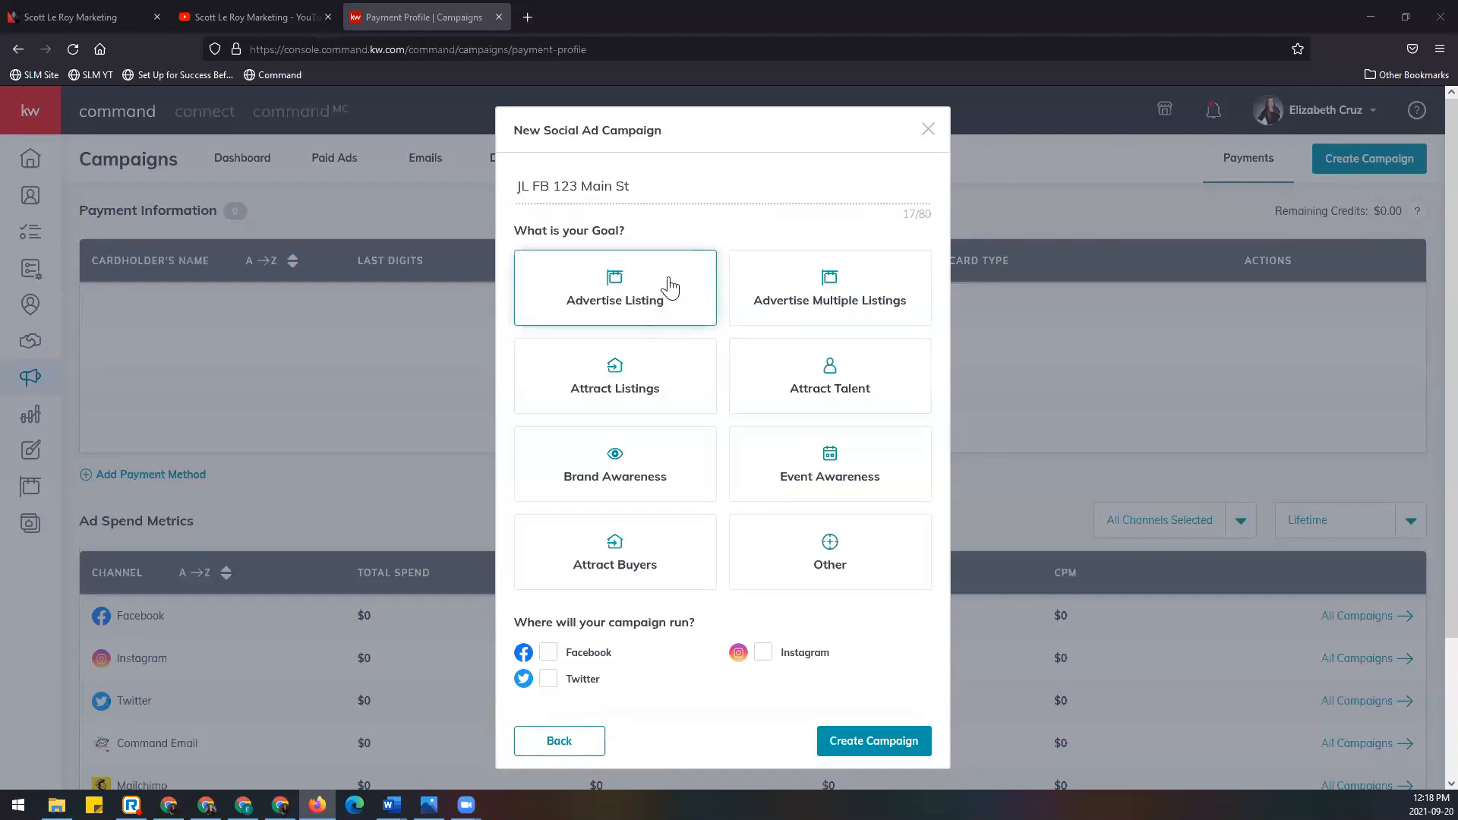
pyautogui.click(669, 287)
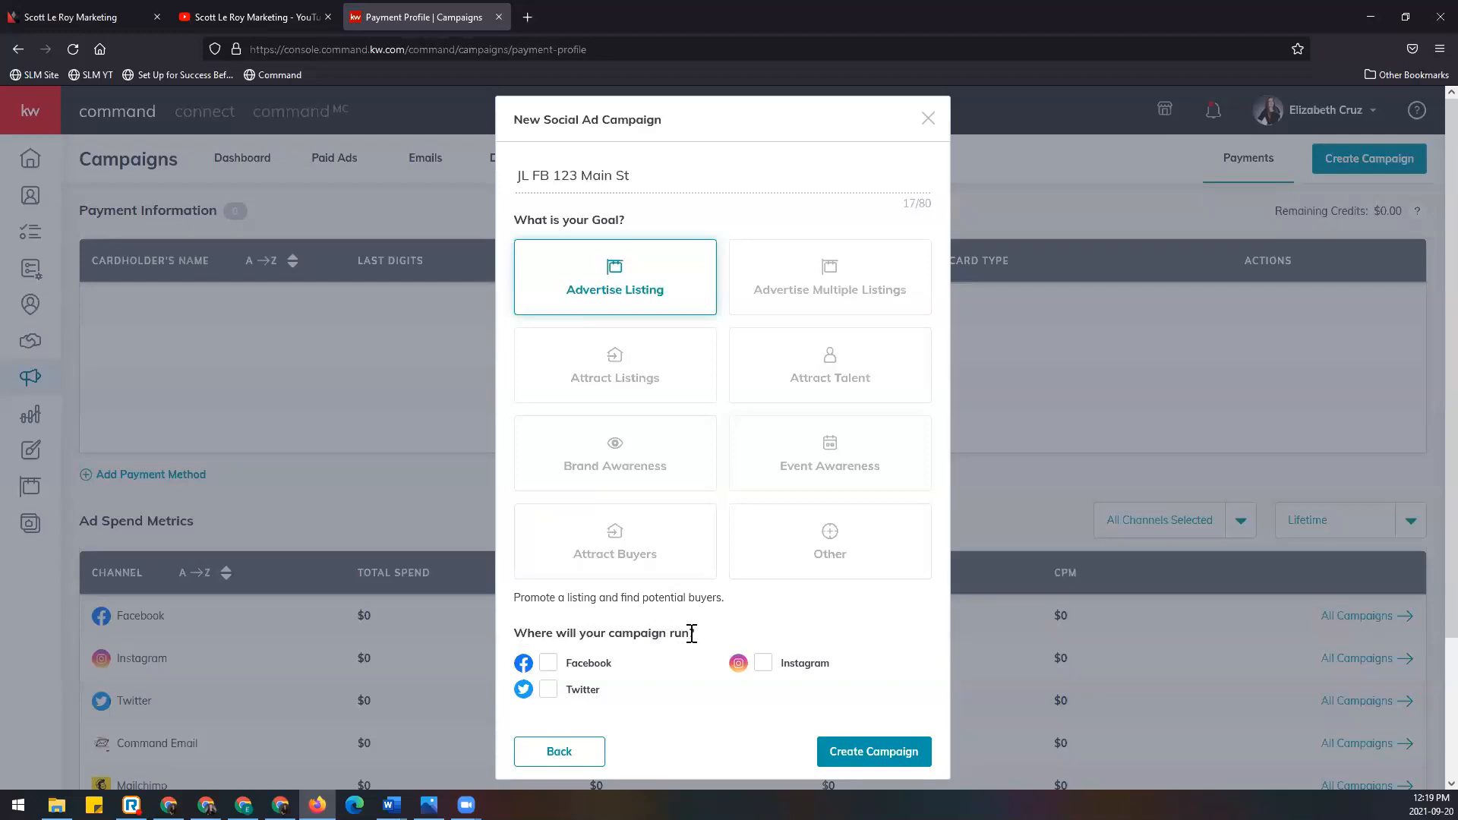
# Step: Tick Facebook as the campaign channel and create the campaign
pyautogui.click(548, 664)
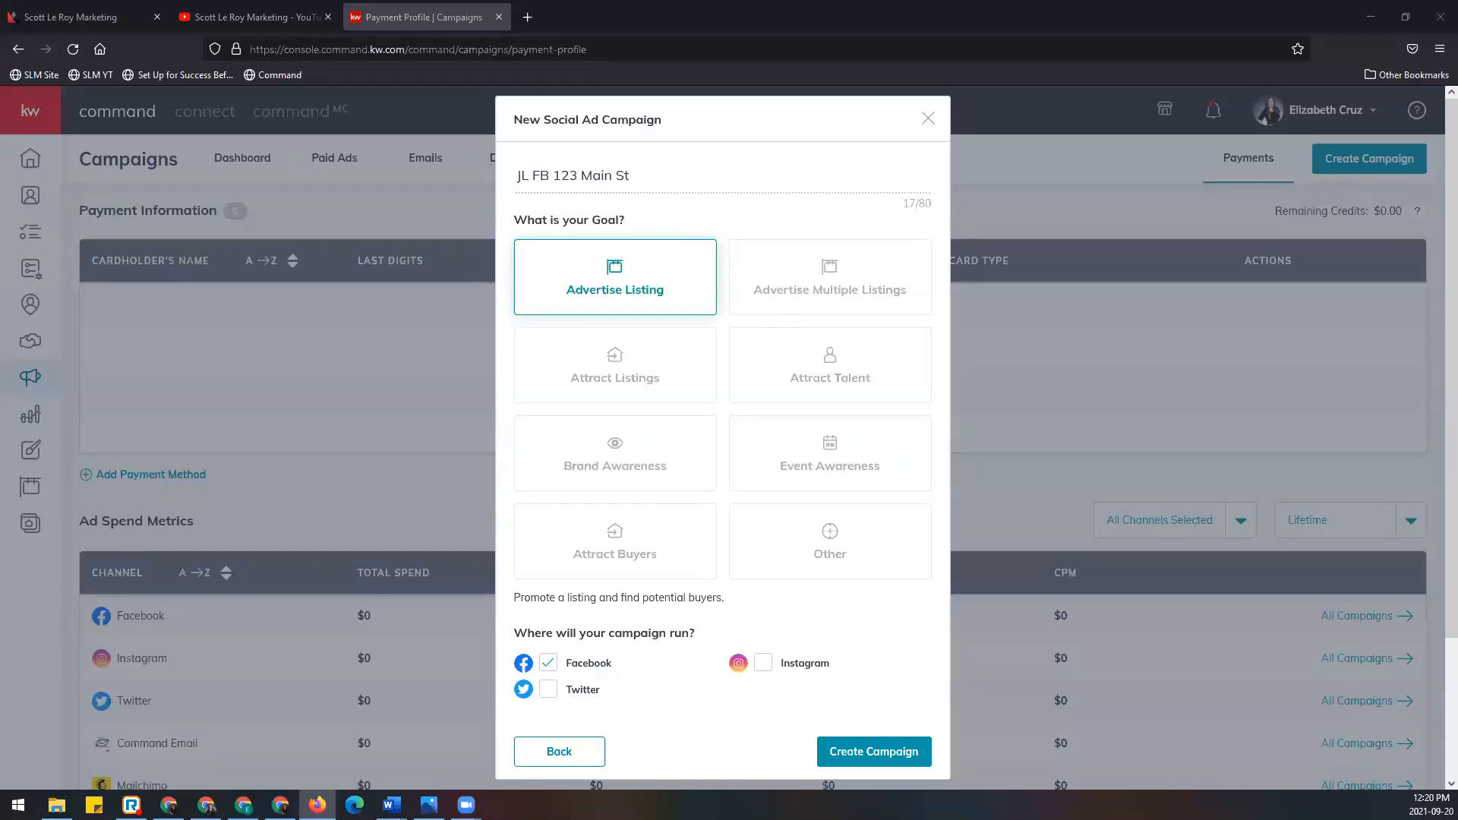
pyautogui.click(915, 756)
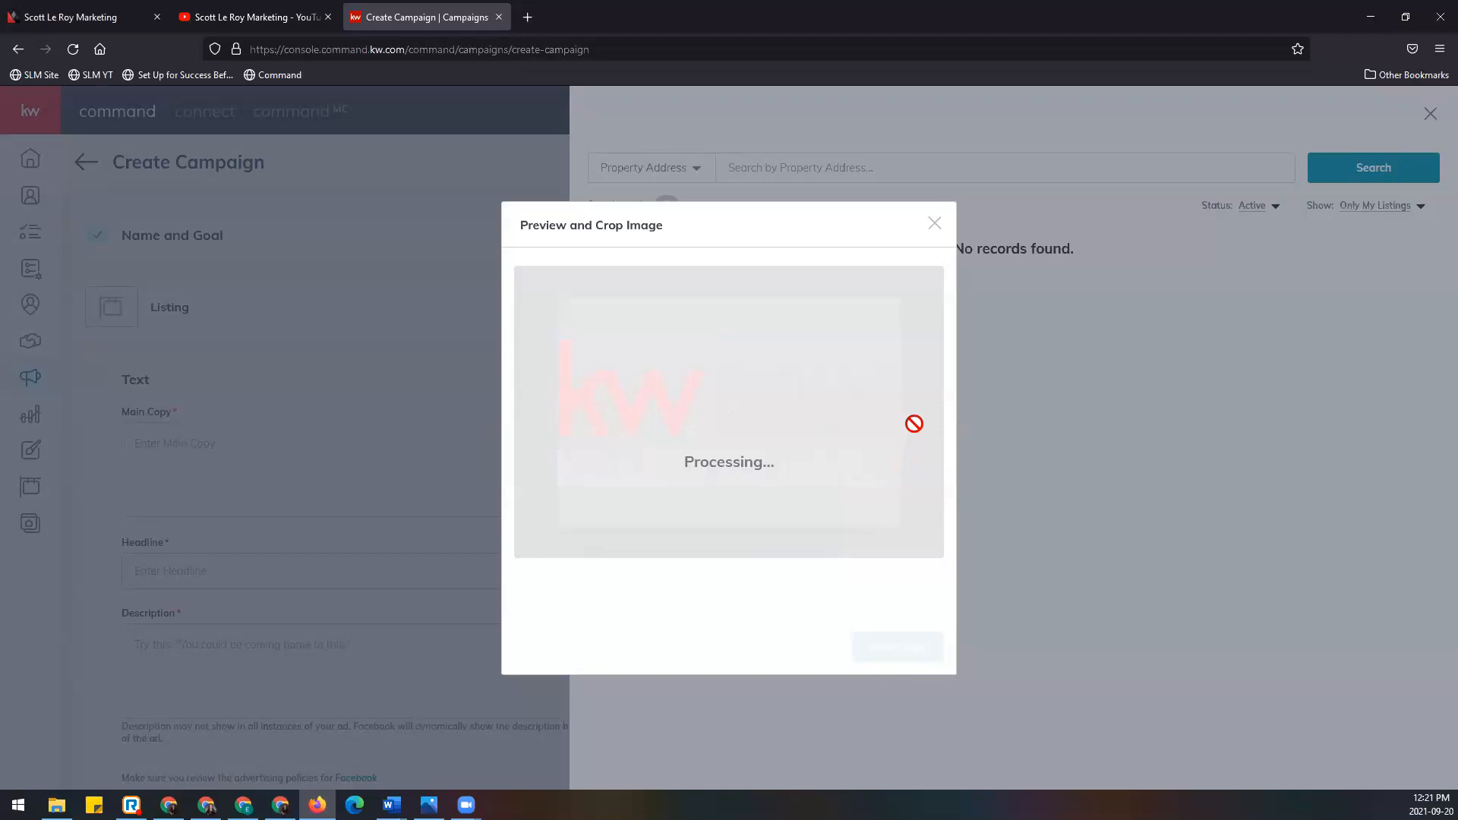
# Step: Close the stalled Preview and Crop Image dialog
pyautogui.click(934, 223)
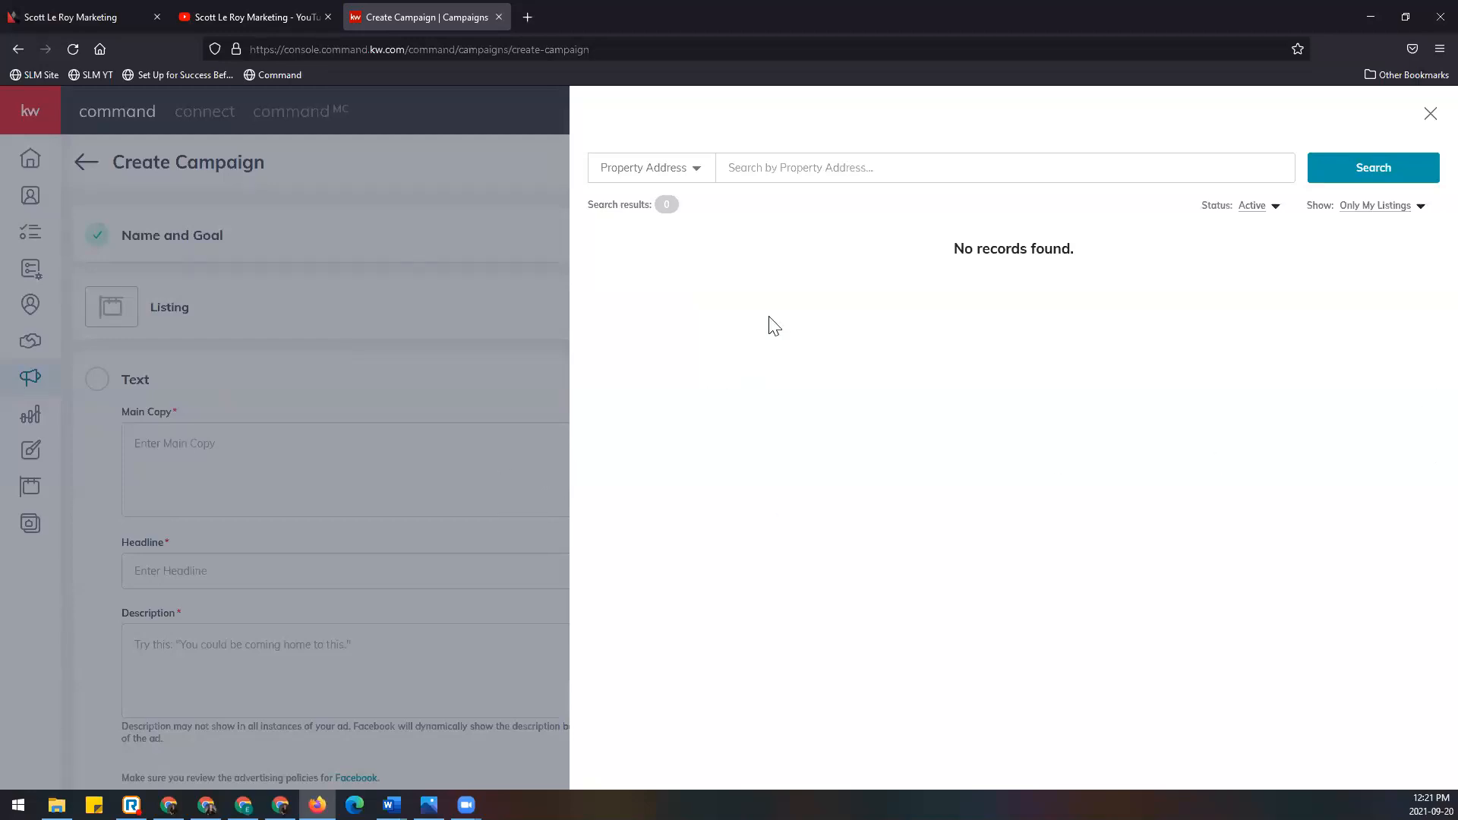
pyautogui.click(831, 174)
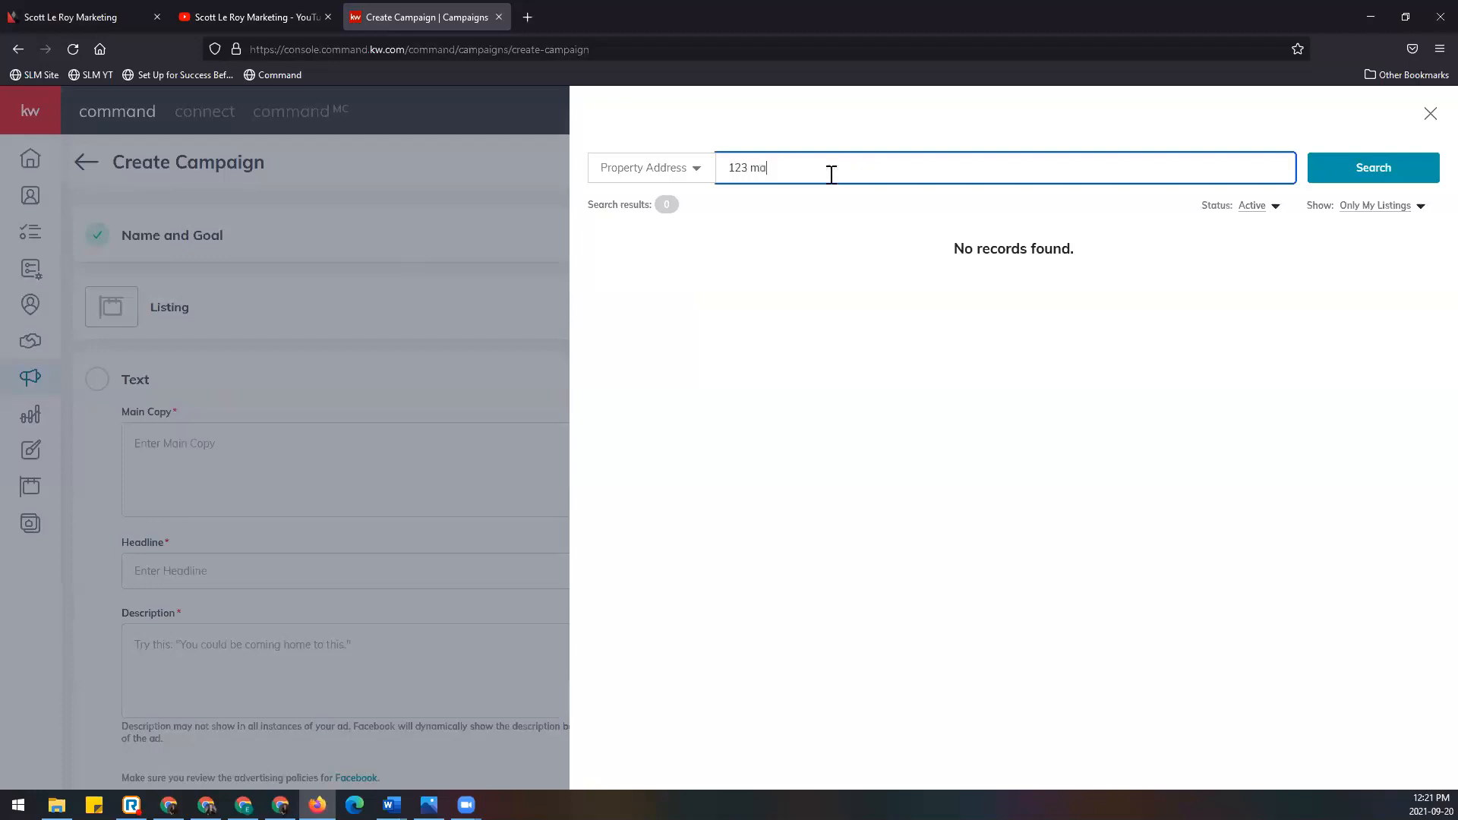
pyautogui.click(694, 173)
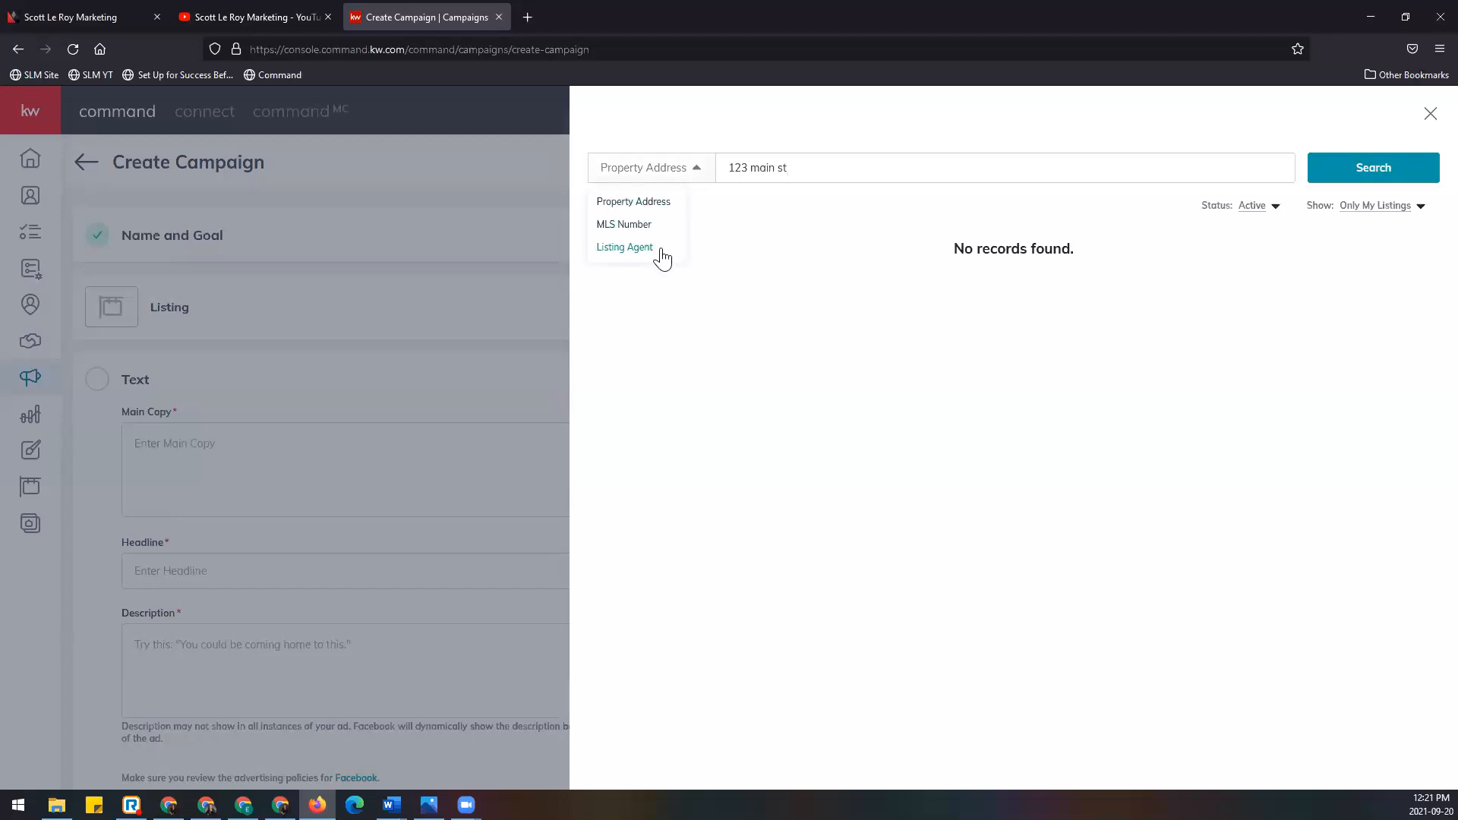
pyautogui.click(693, 170)
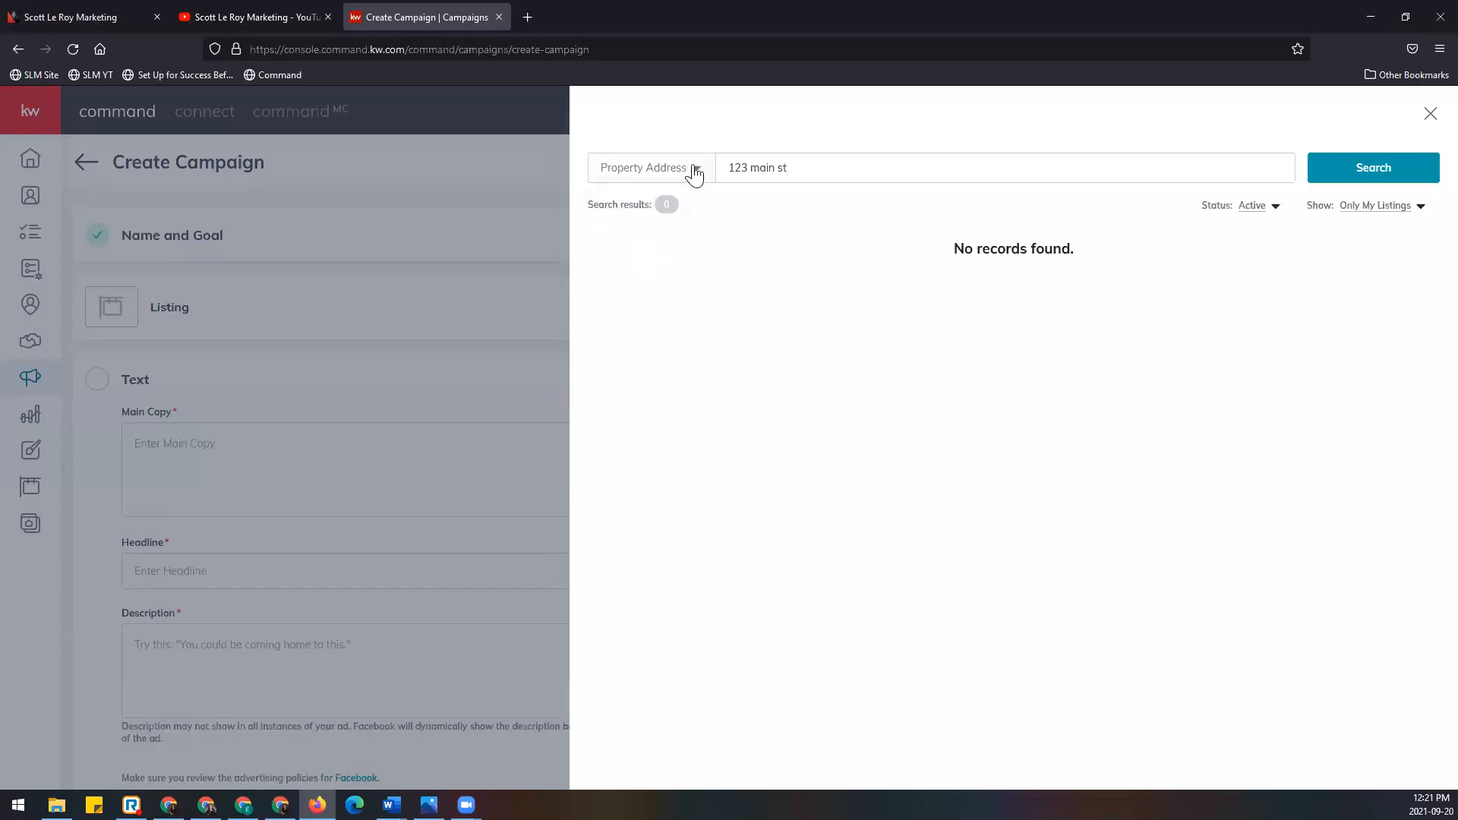
pyautogui.click(899, 159)
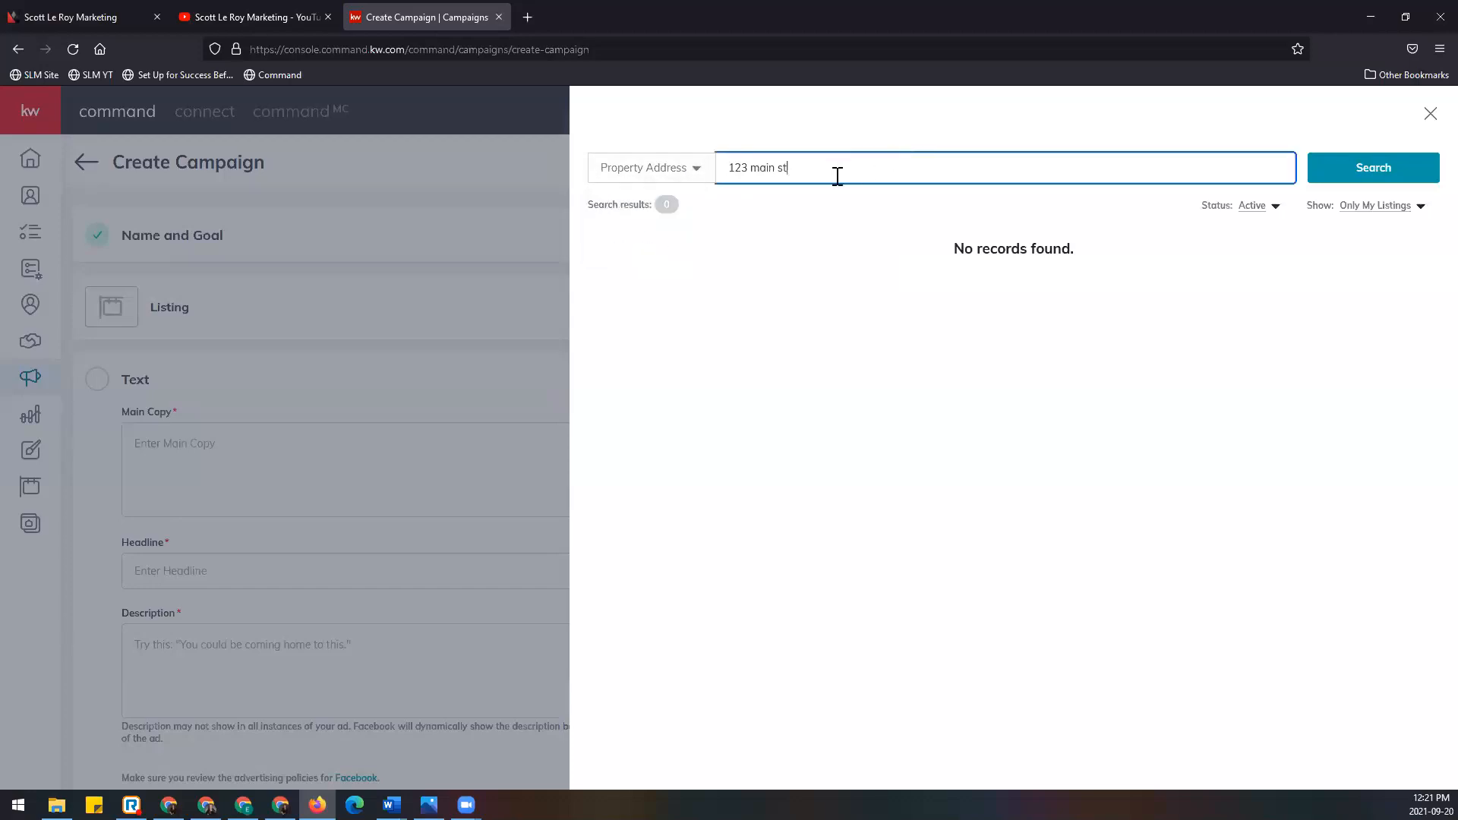
pyautogui.click(1339, 176)
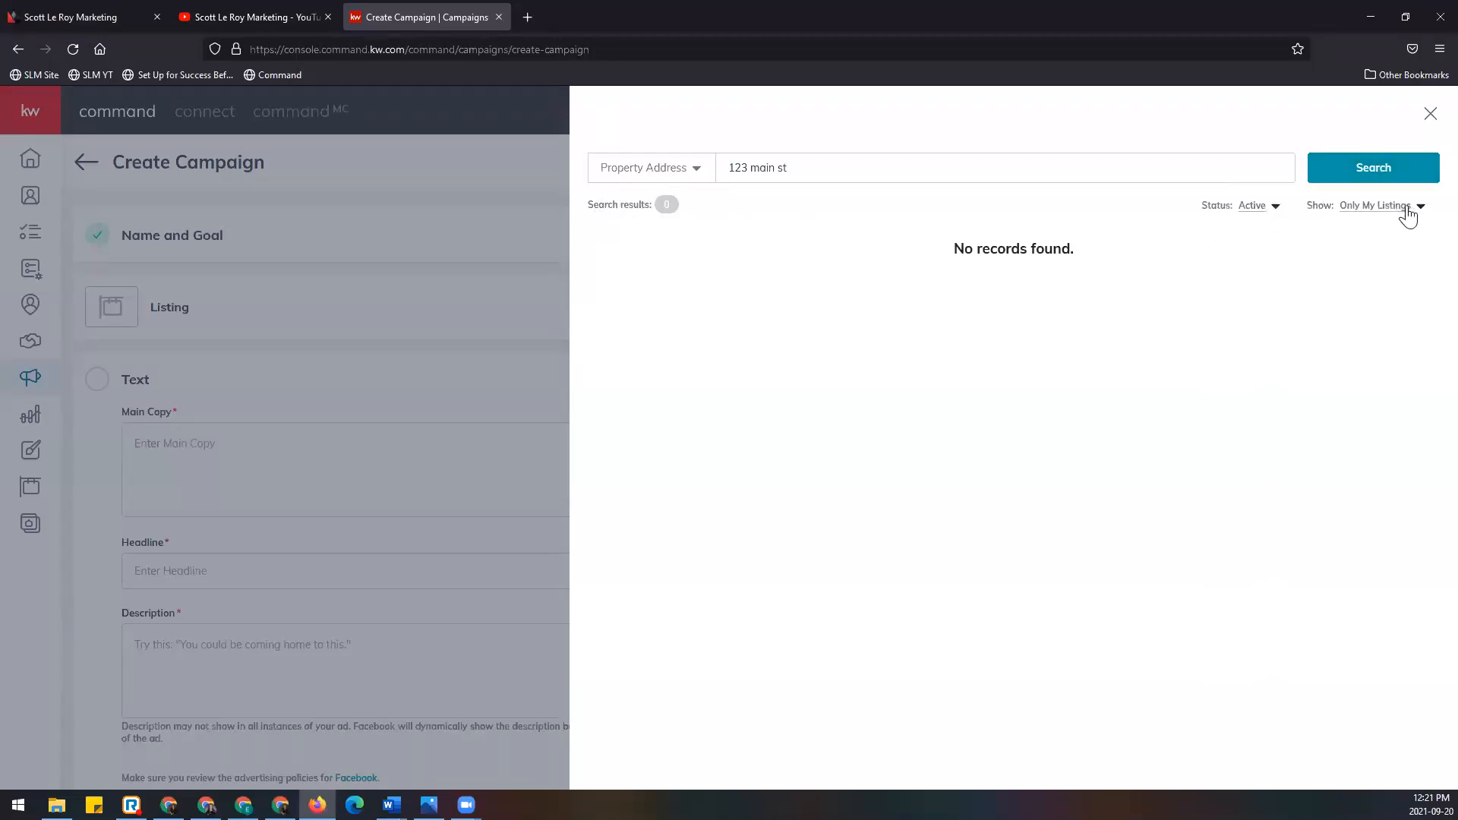
# Step: Filter results to All Status and All Listings, then select the Genoa, WI listing
pyautogui.click(1260, 206)
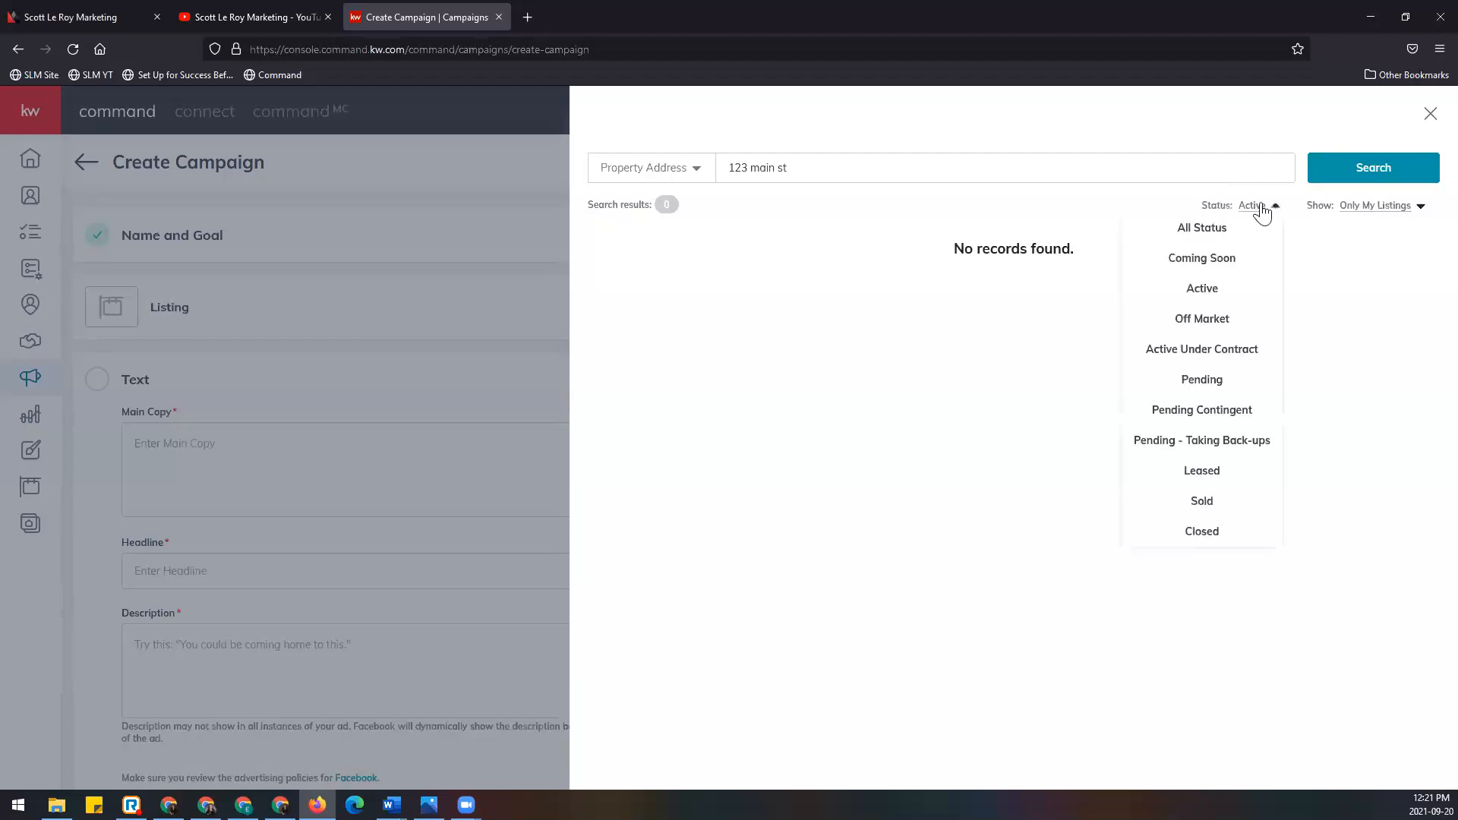
pyautogui.click(1253, 230)
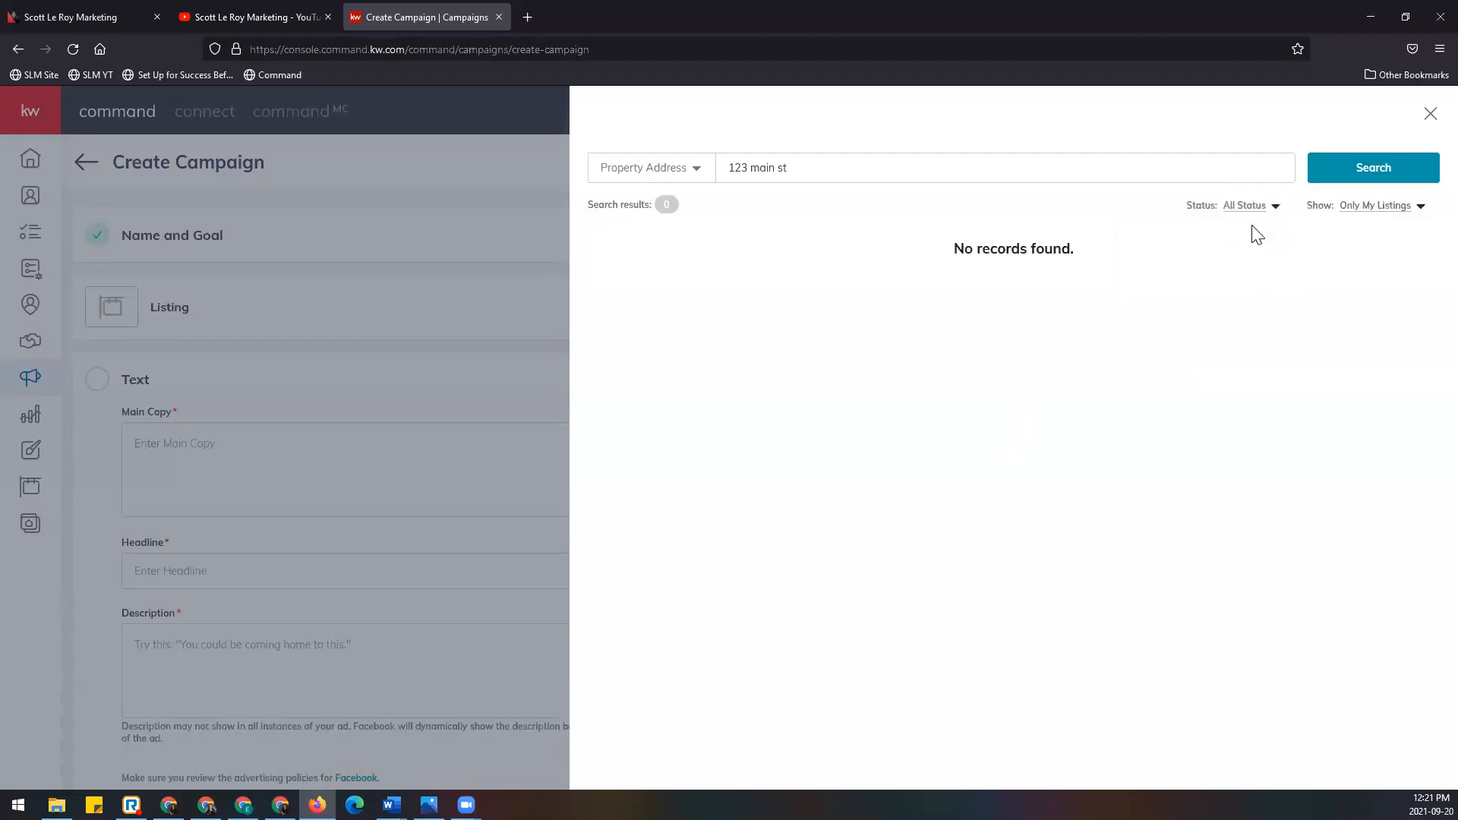
pyautogui.click(1418, 207)
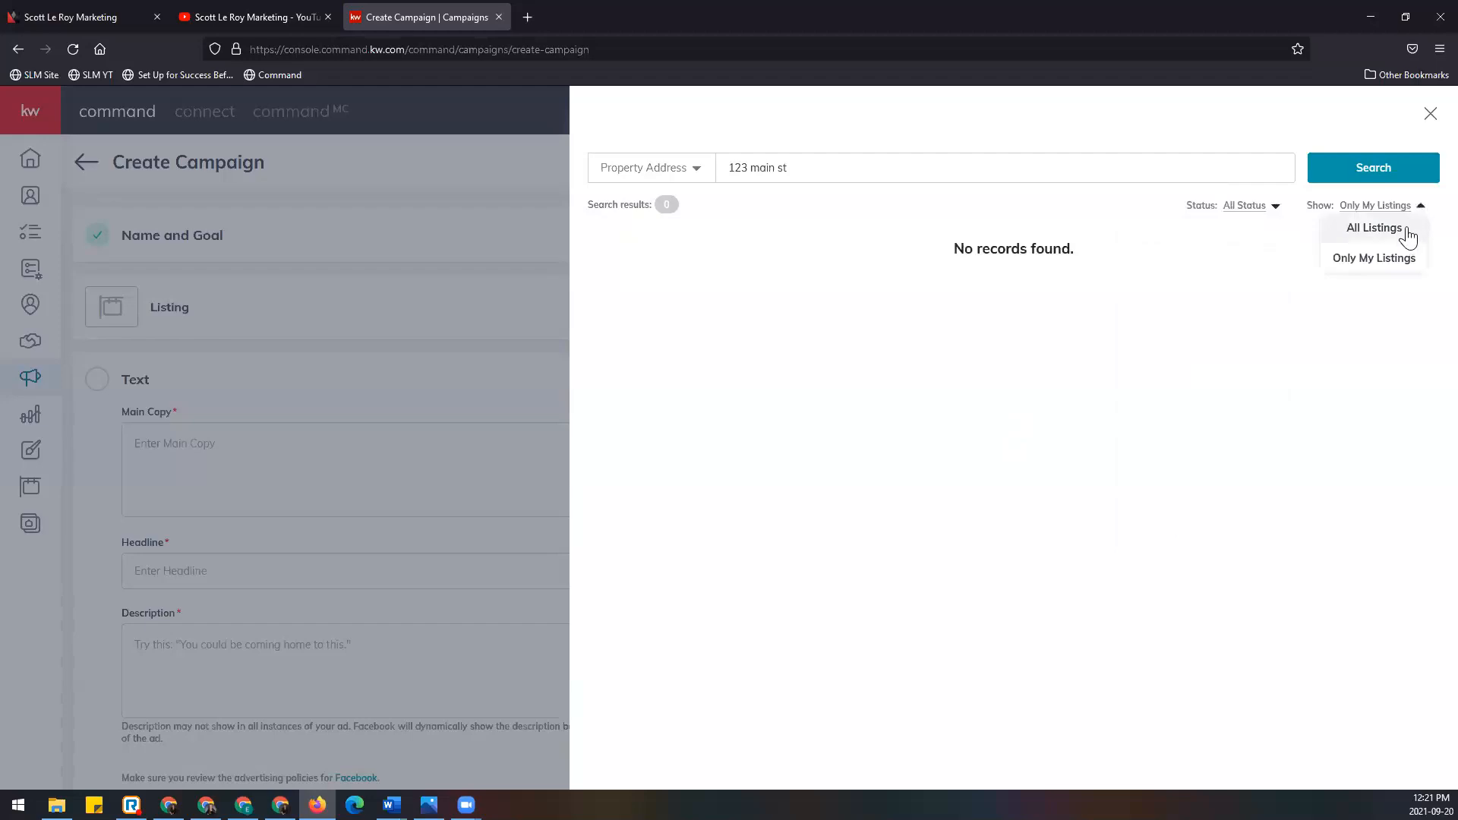
pyautogui.click(1407, 232)
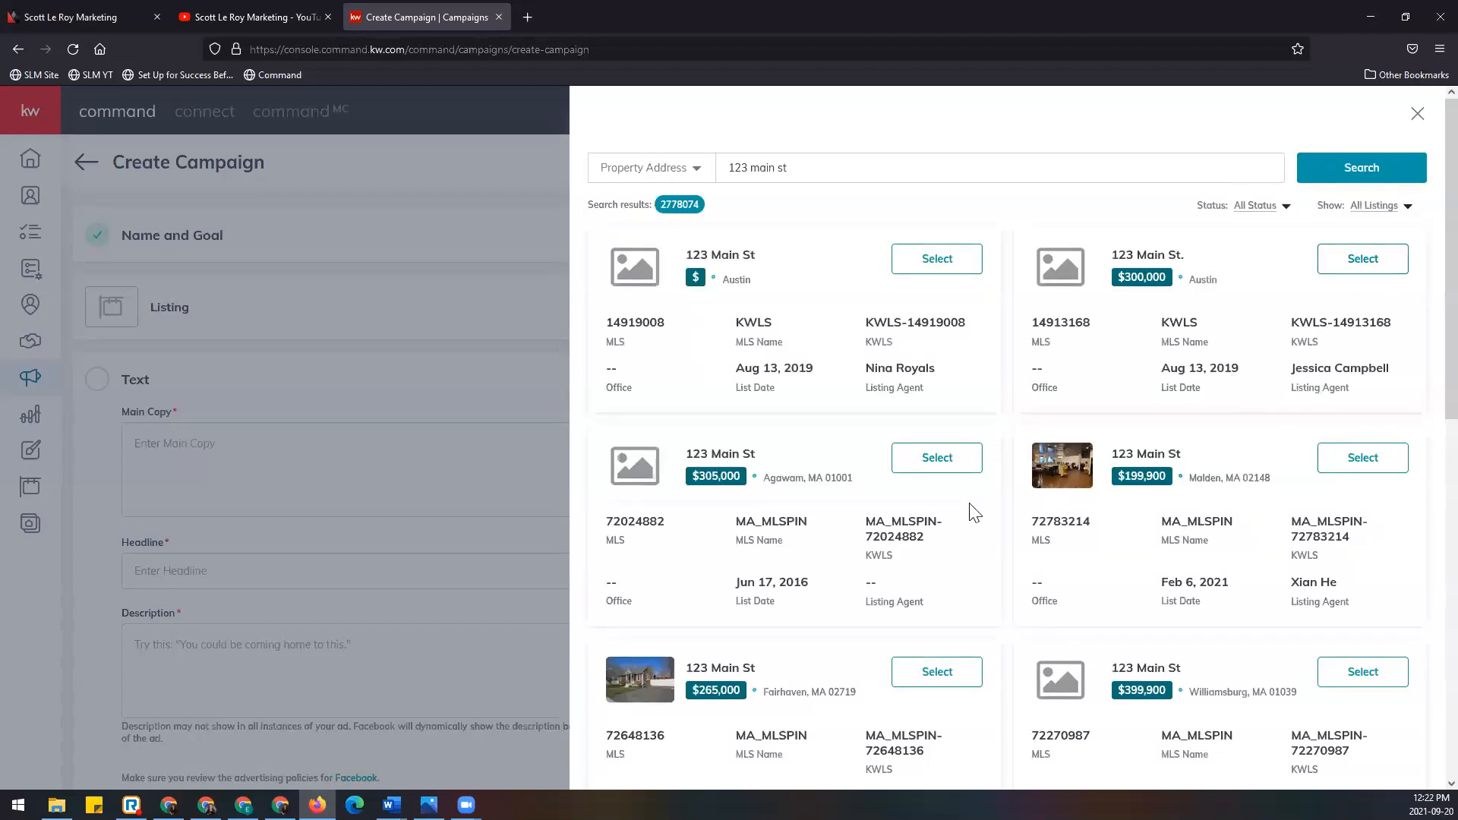
pyautogui.scroll(-1, 918, 464)
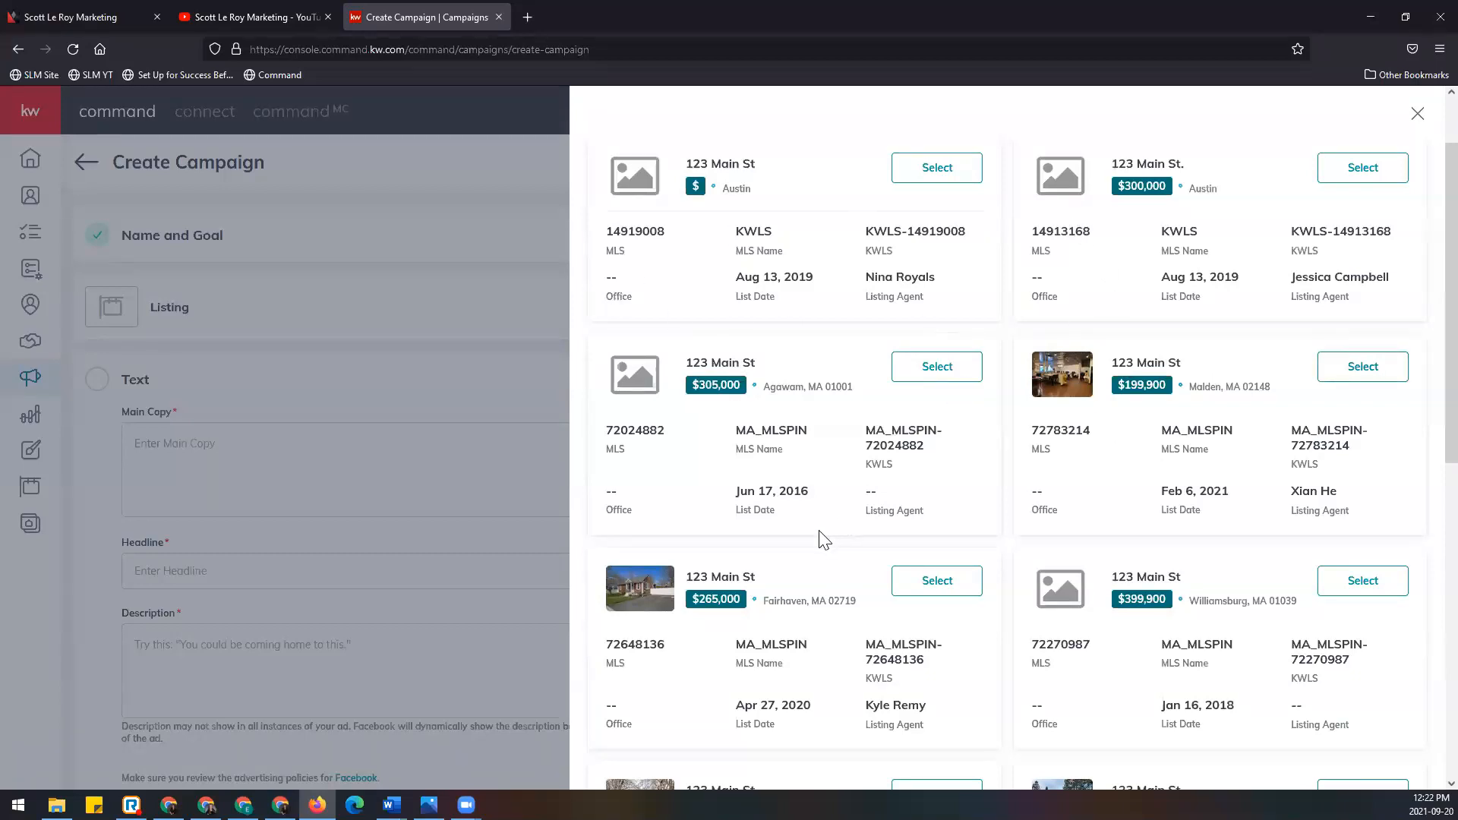
pyautogui.scroll(-3, 824, 539)
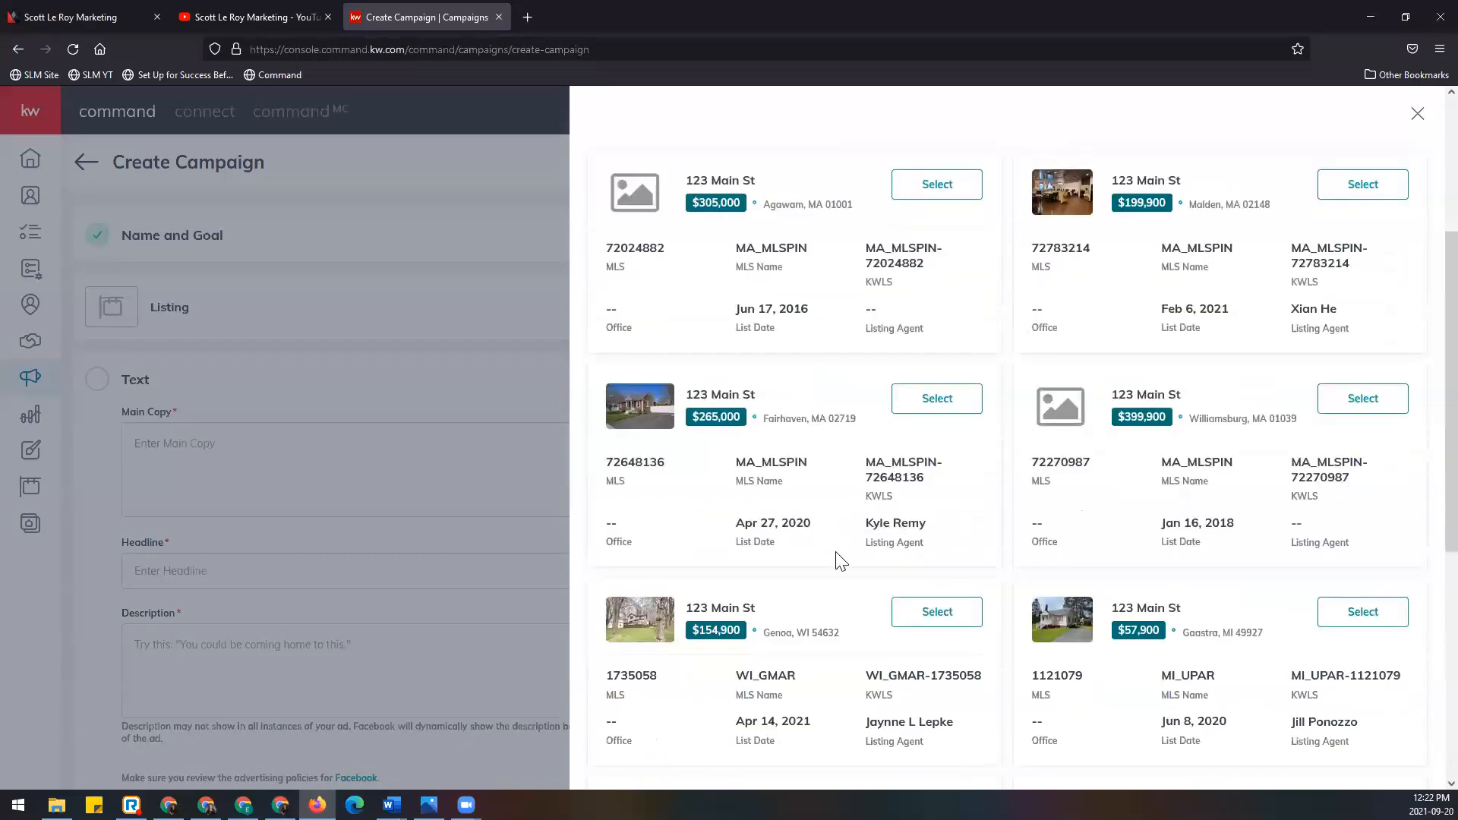
pyautogui.click(961, 615)
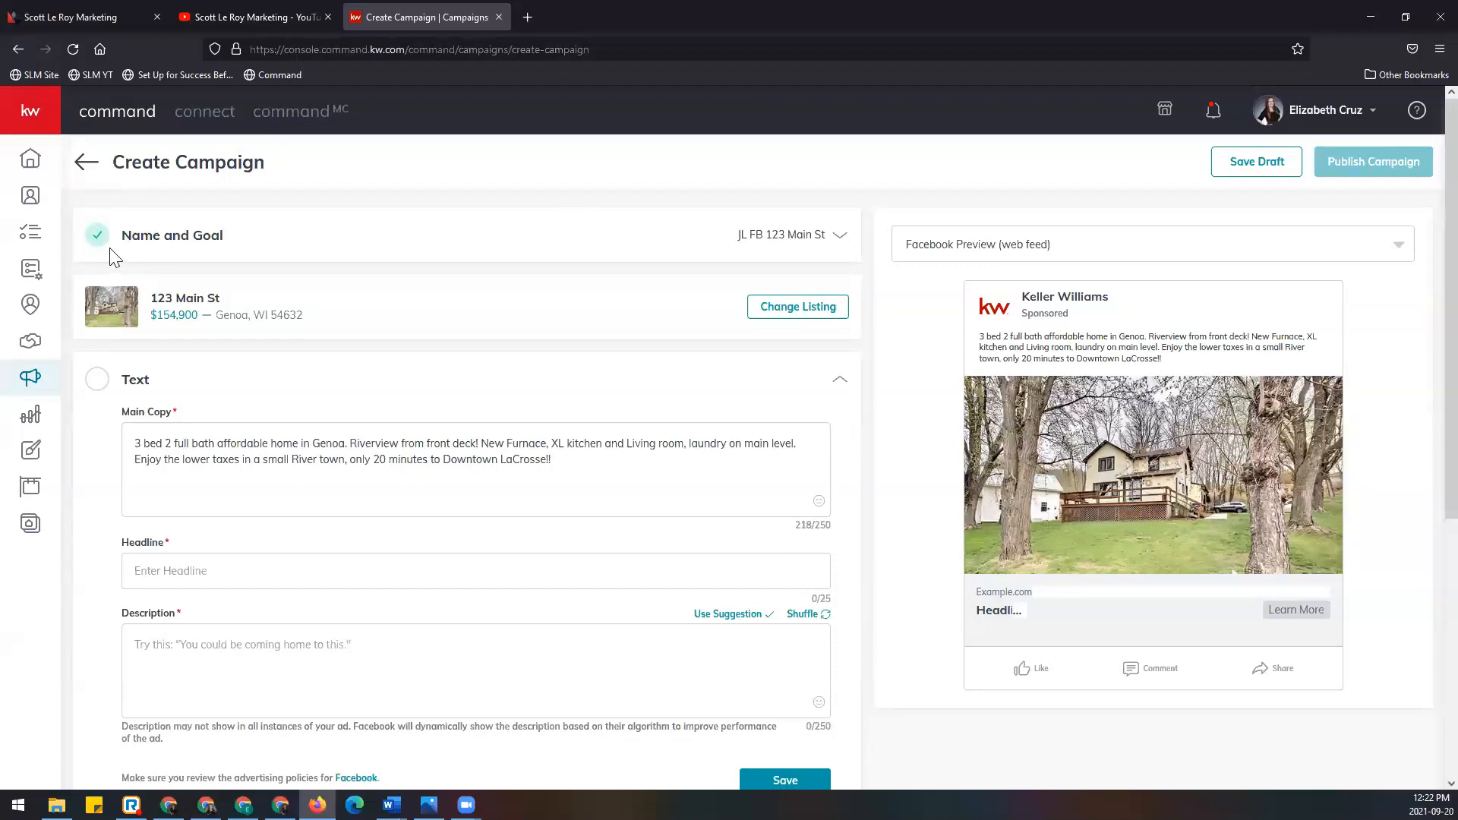
# Step: Confirm the campaign name and listing goal, then bring up Change Listing's property search
pyautogui.click(841, 237)
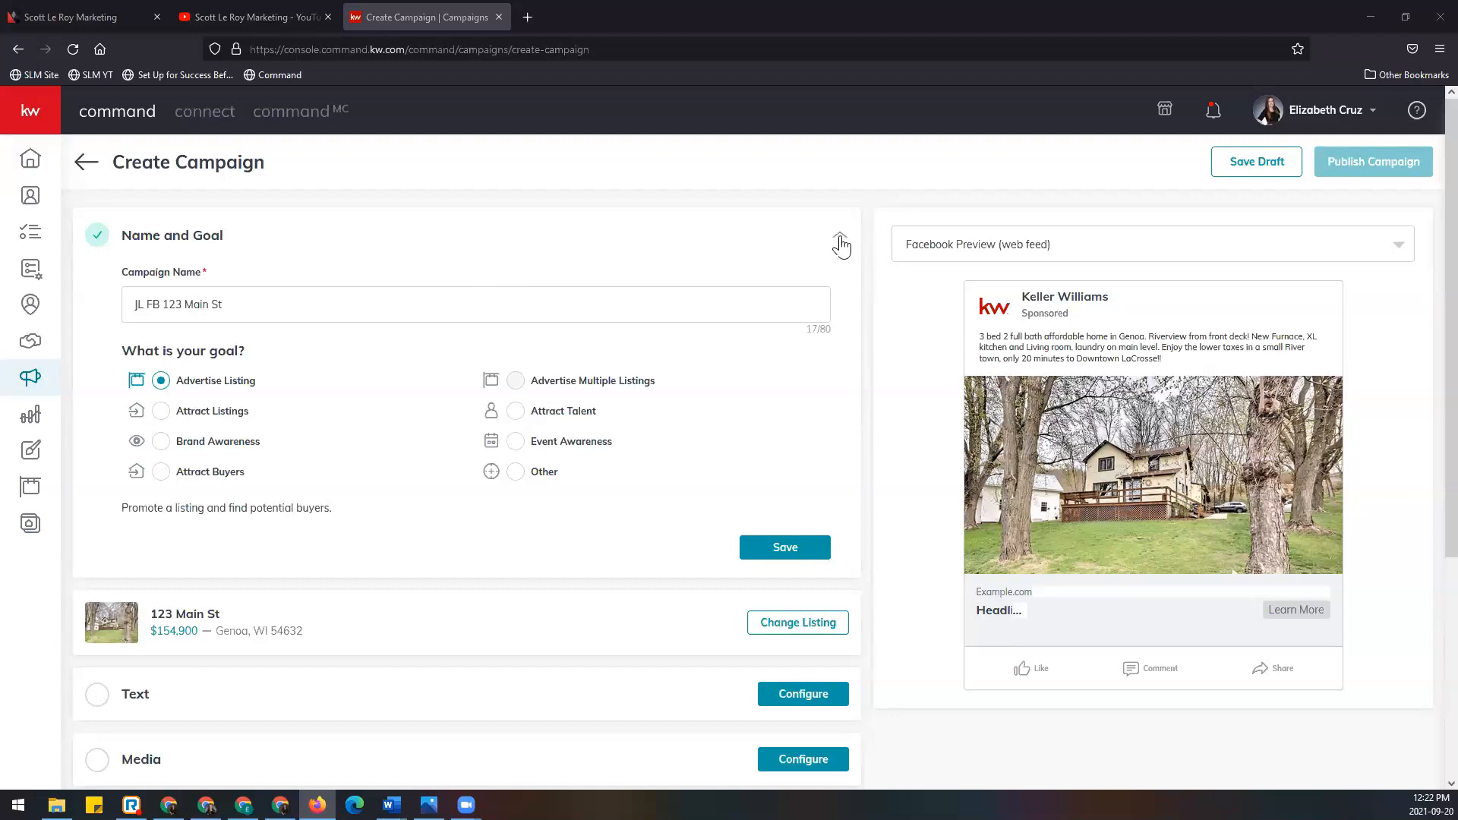
pyautogui.click(813, 560)
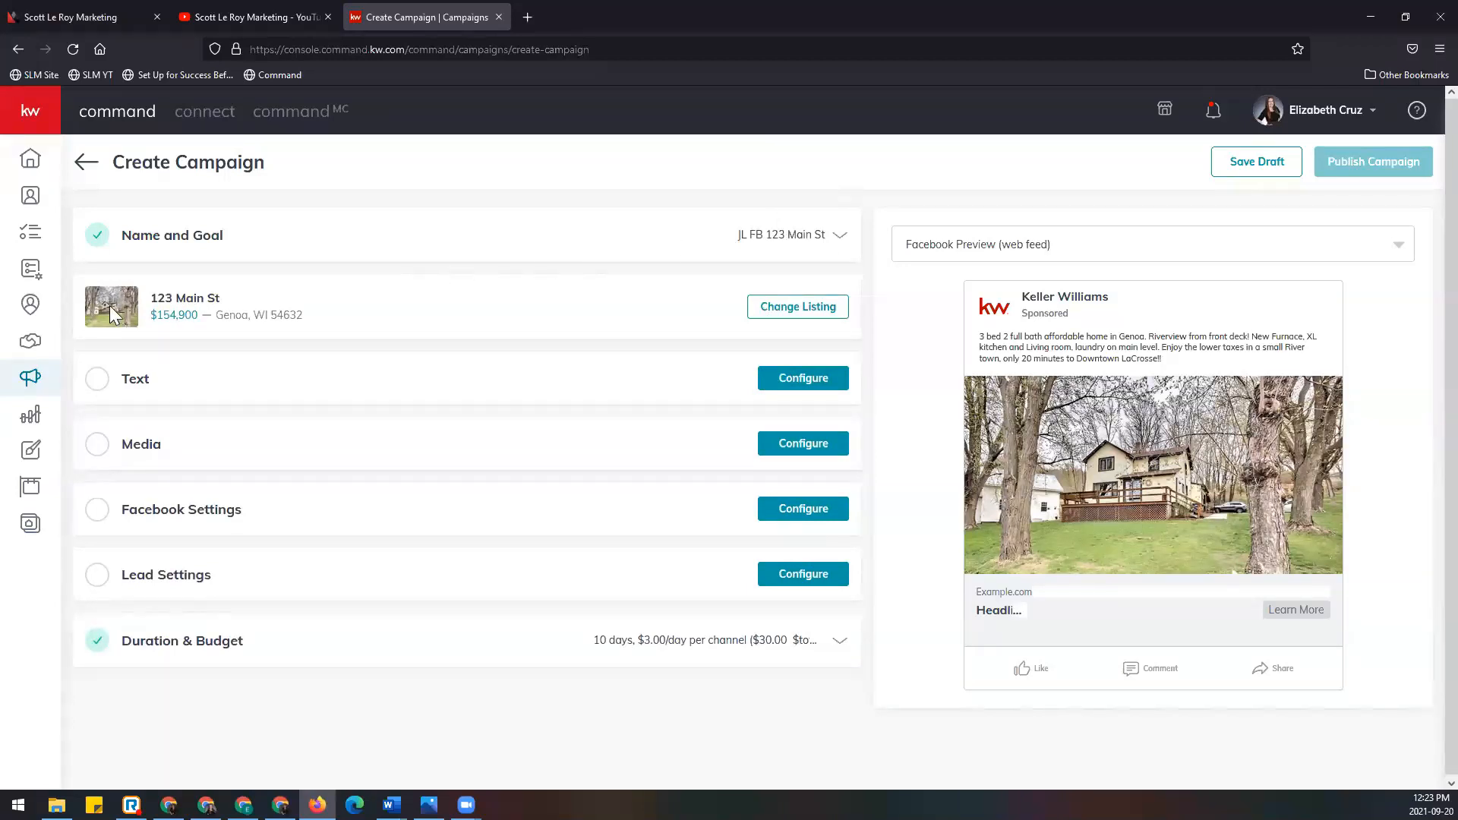
pyautogui.click(843, 312)
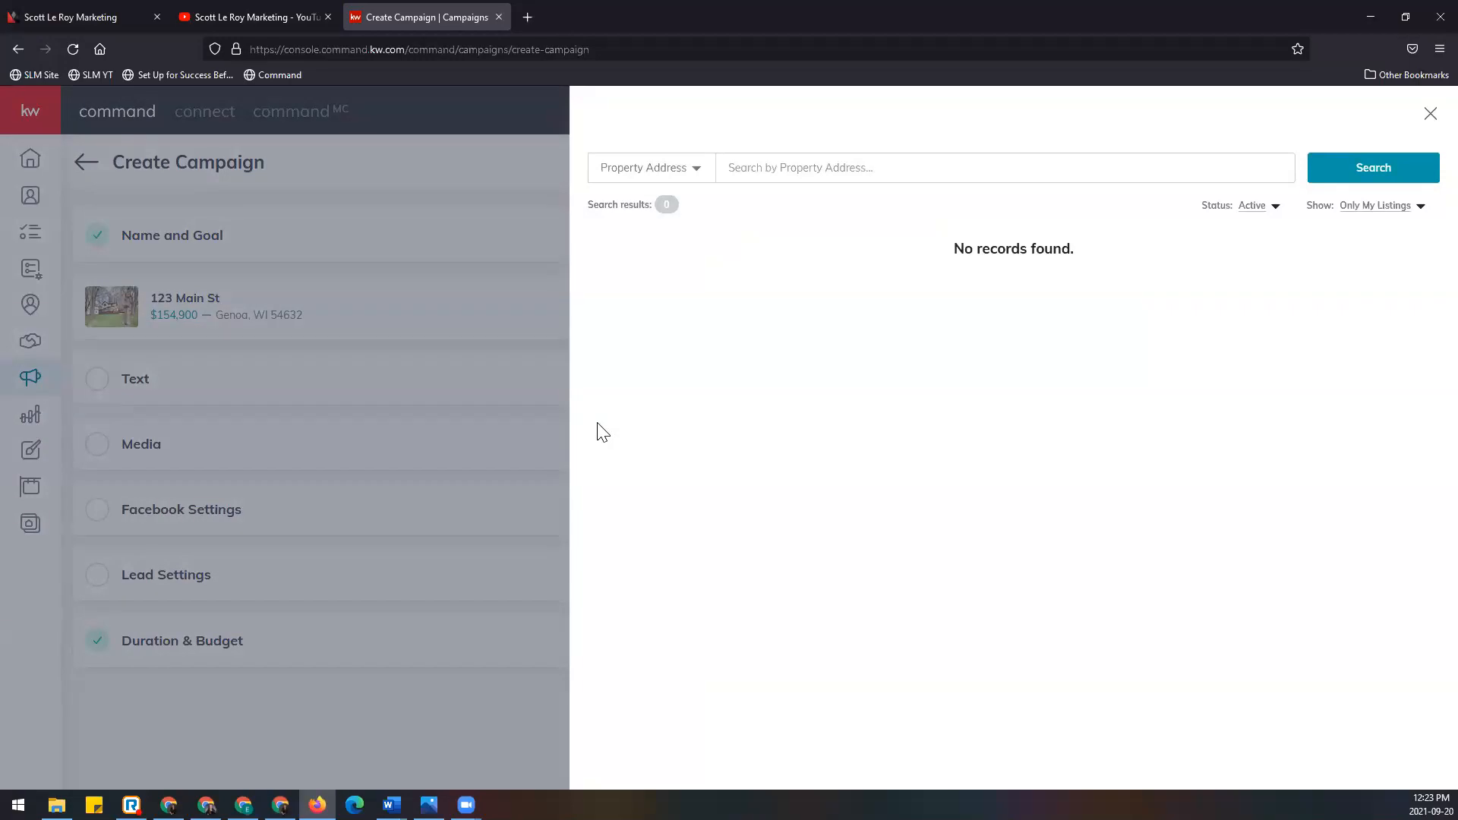
pyautogui.click(1431, 116)
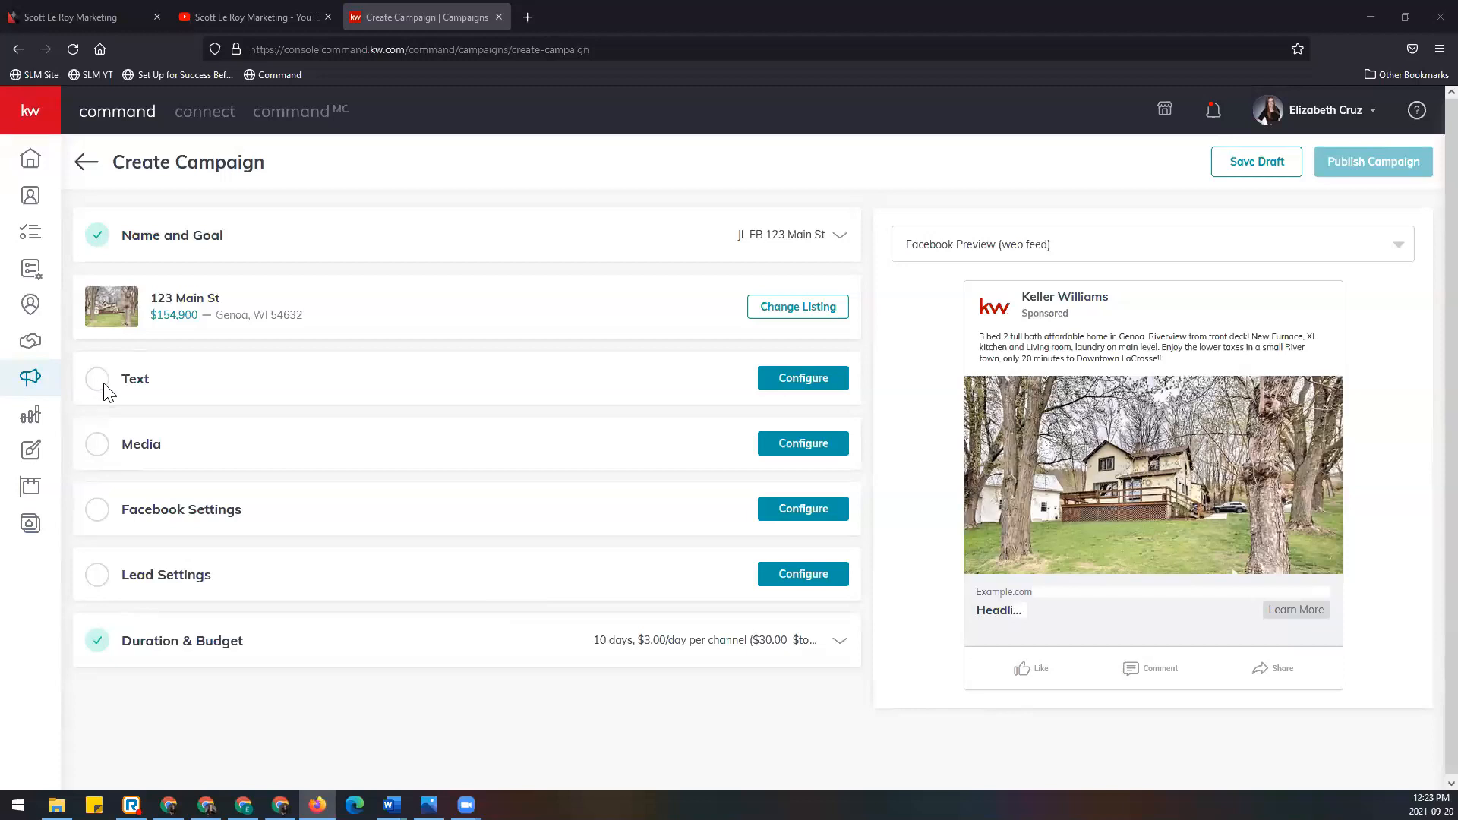
# Step: Expand the ad Text settings and inspect the Main Copy by selecting its text
pyautogui.click(796, 380)
pyautogui.scroll(-2, 729, 352)
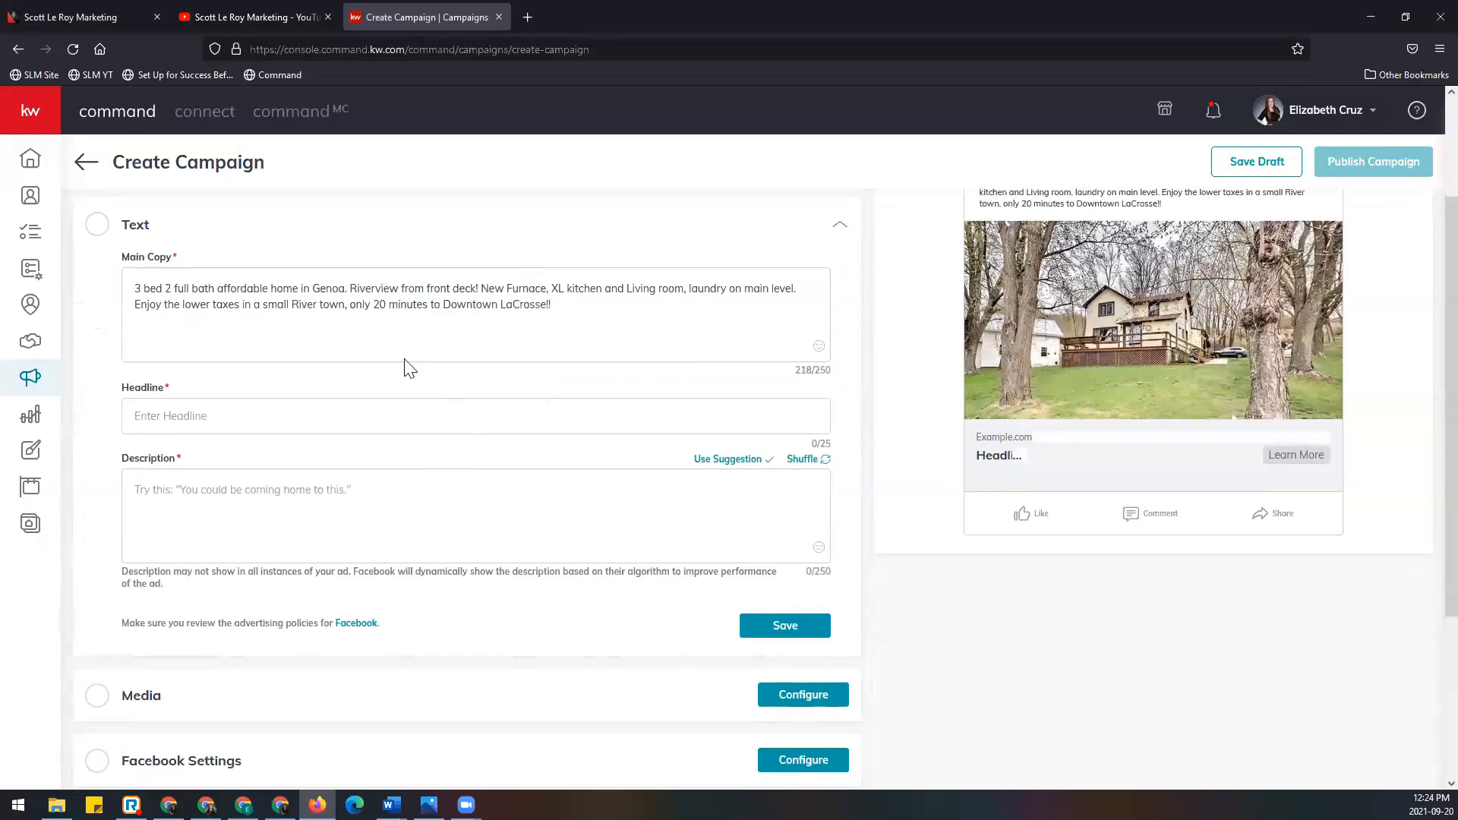
pyautogui.moveTo(129, 287); pyautogui.dragTo(593, 316)
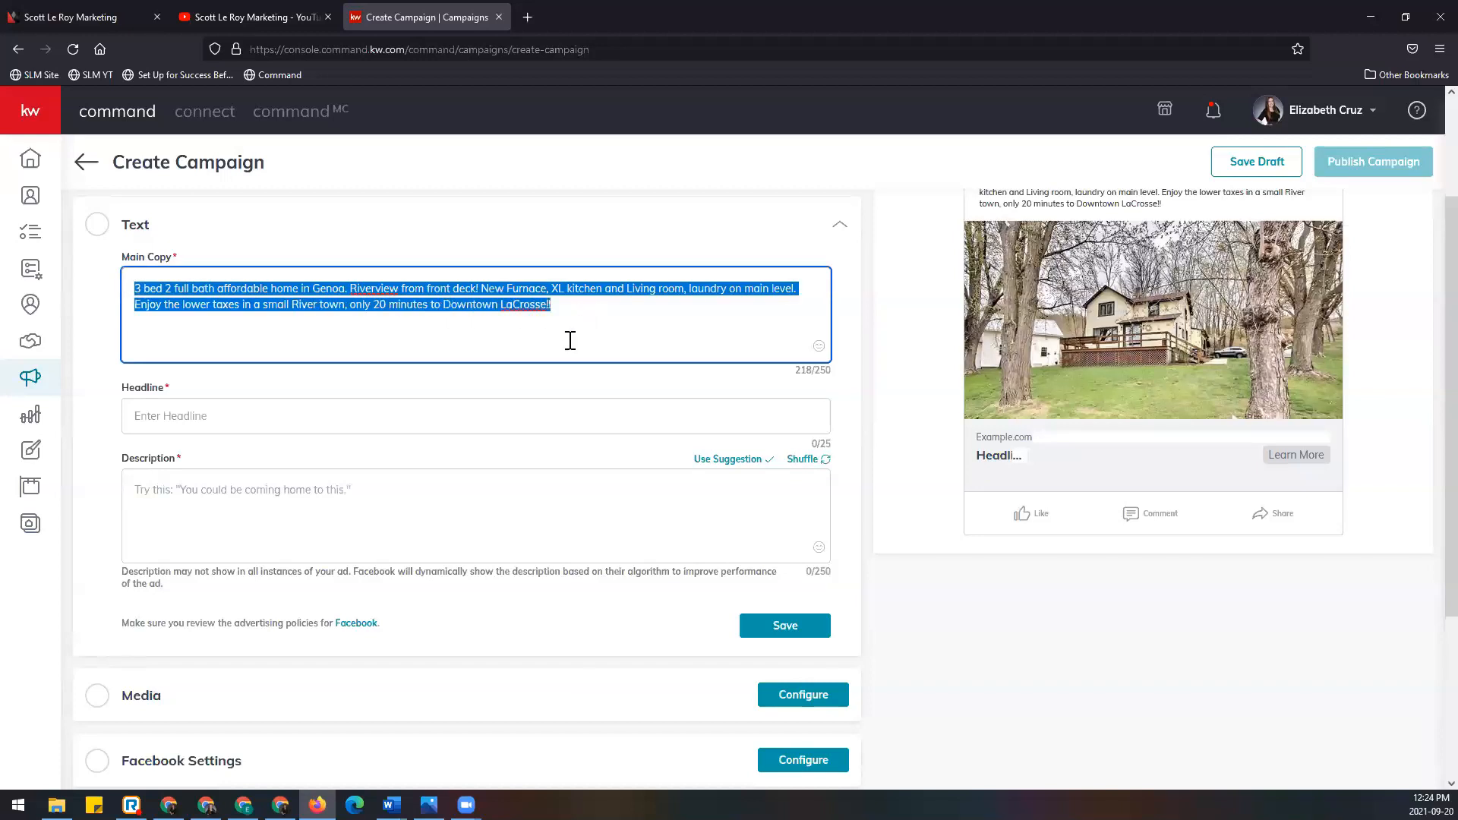
pyautogui.click(571, 340)
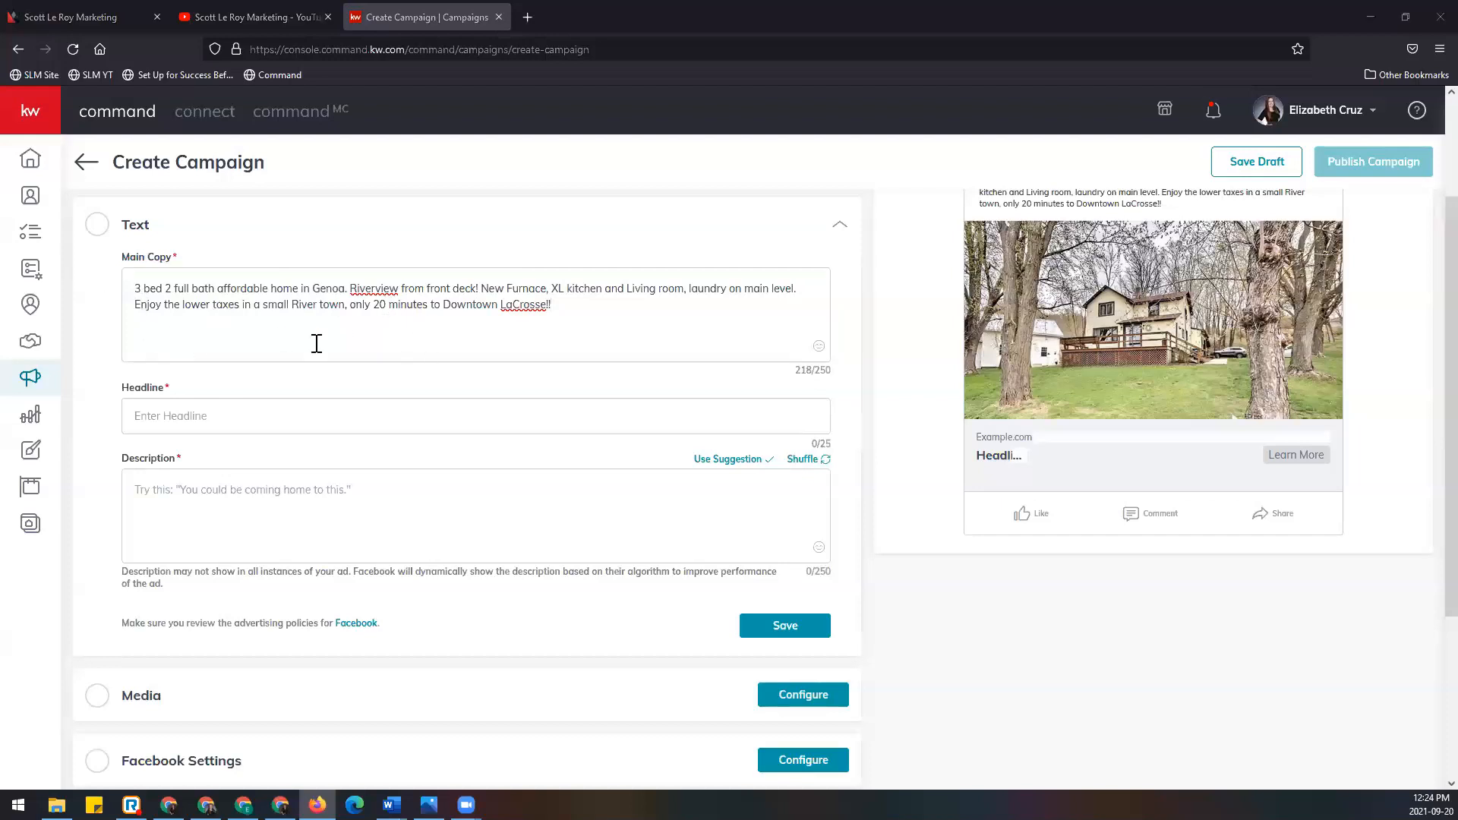
pyautogui.moveTo(144, 289); pyautogui.dragTo(618, 316)
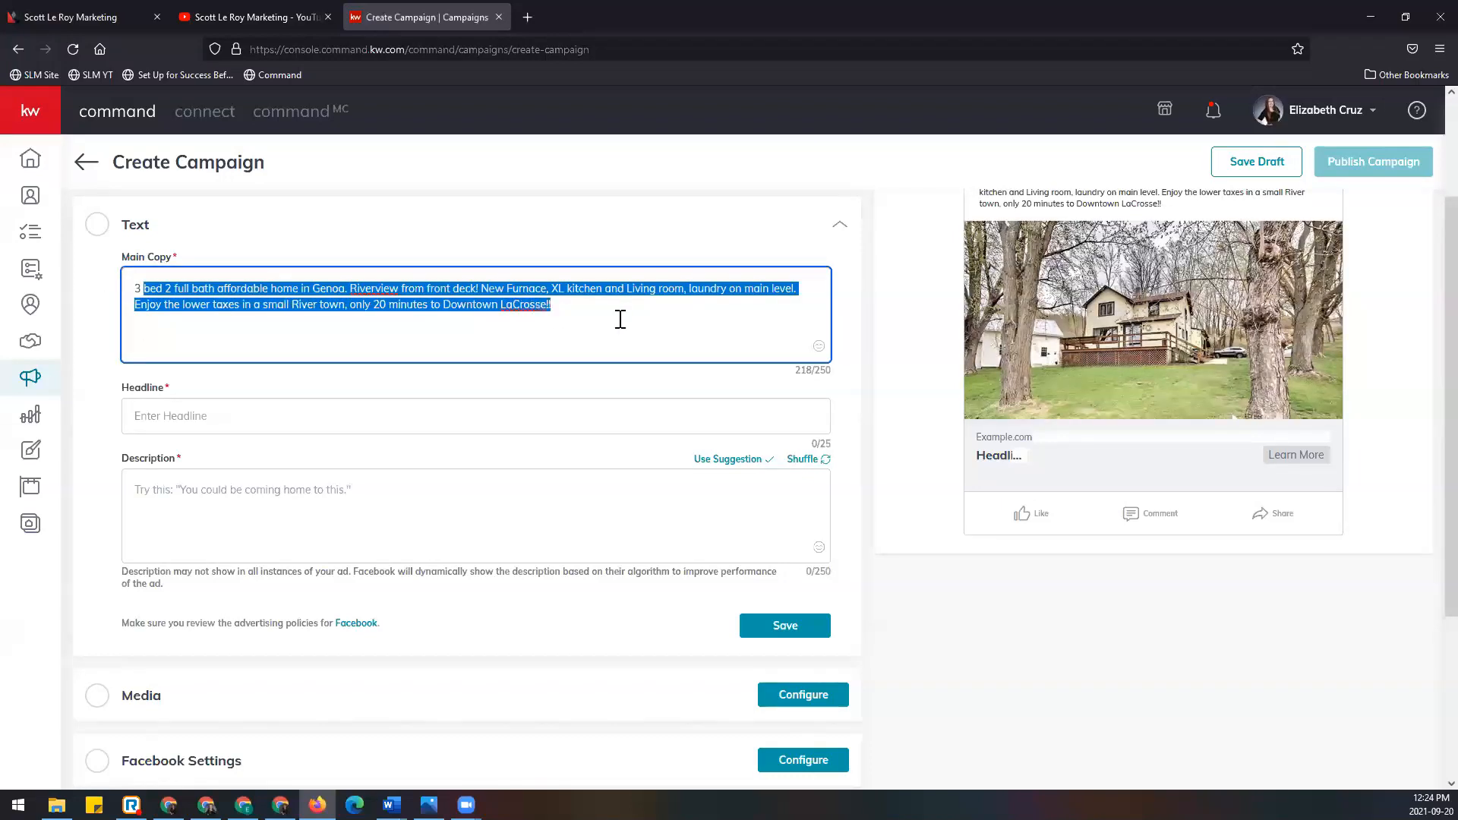
pyautogui.click(508, 343)
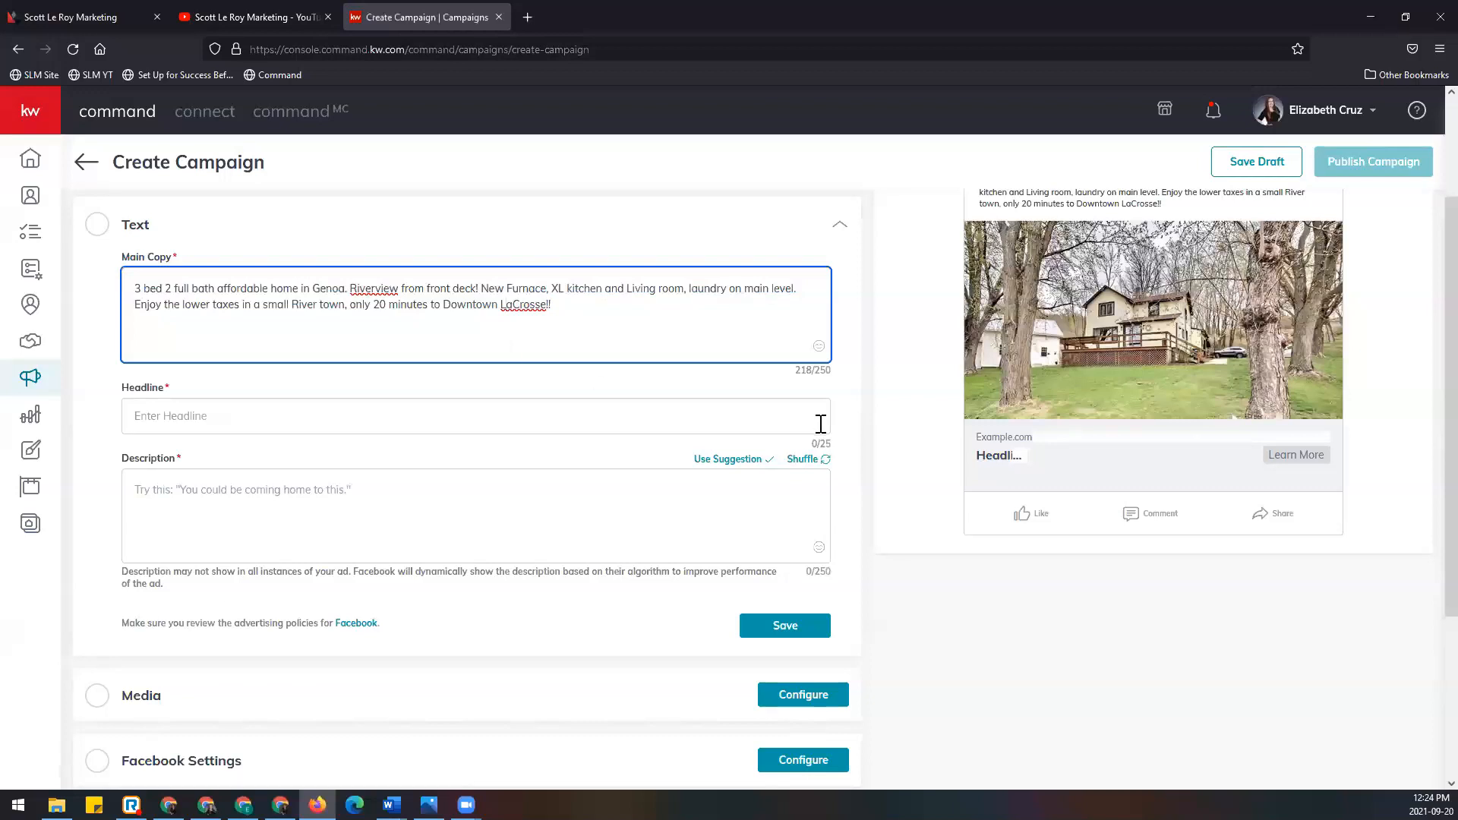
pyautogui.moveTo(816, 370); pyautogui.dragTo(831, 369)
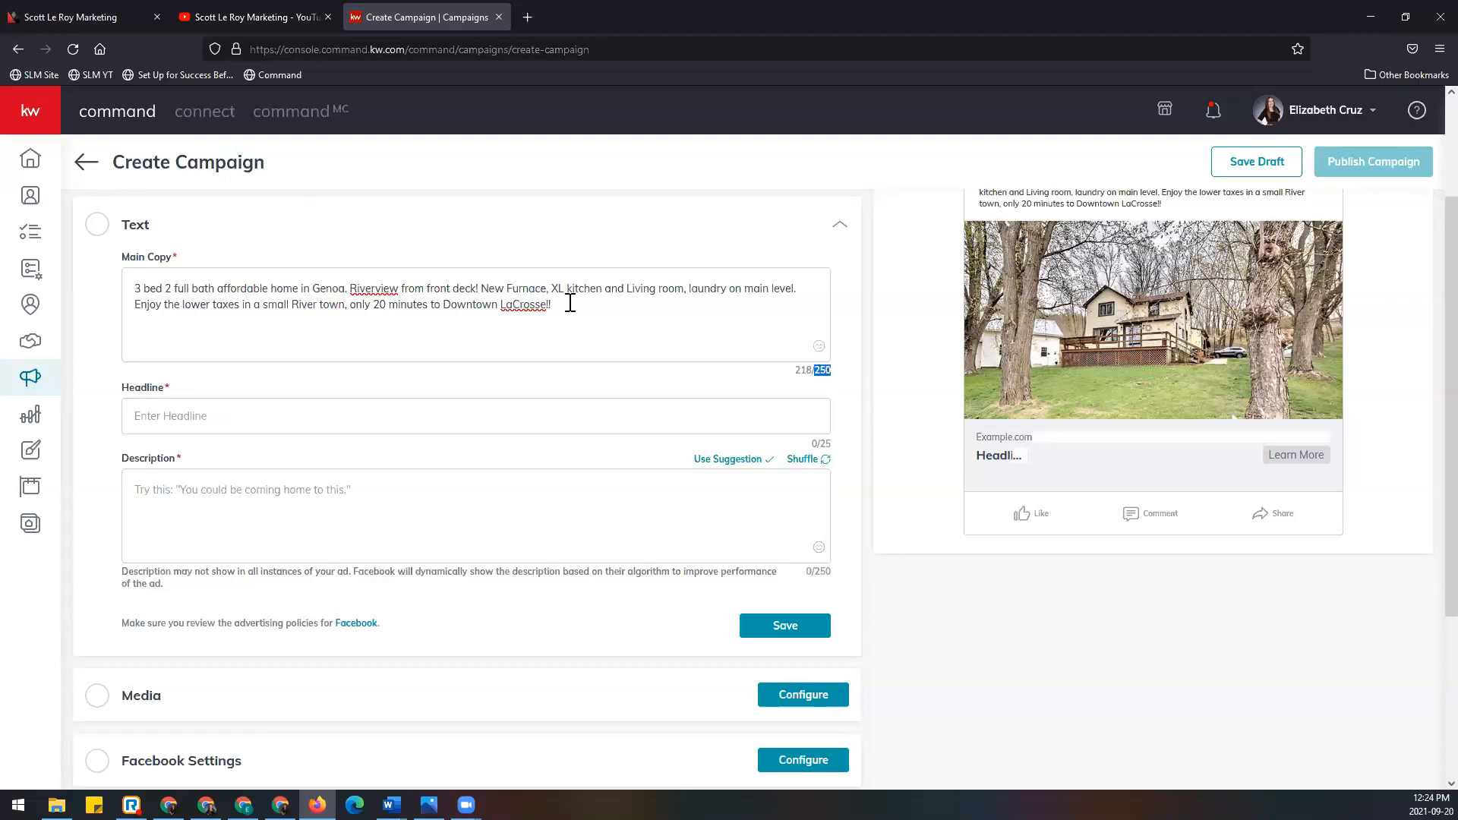
# Step: Add a house emoji and a heart-eyes emoji after 'LaCrosse!!' in the main copy
pyautogui.click(554, 304)
pyautogui.click(819, 347)
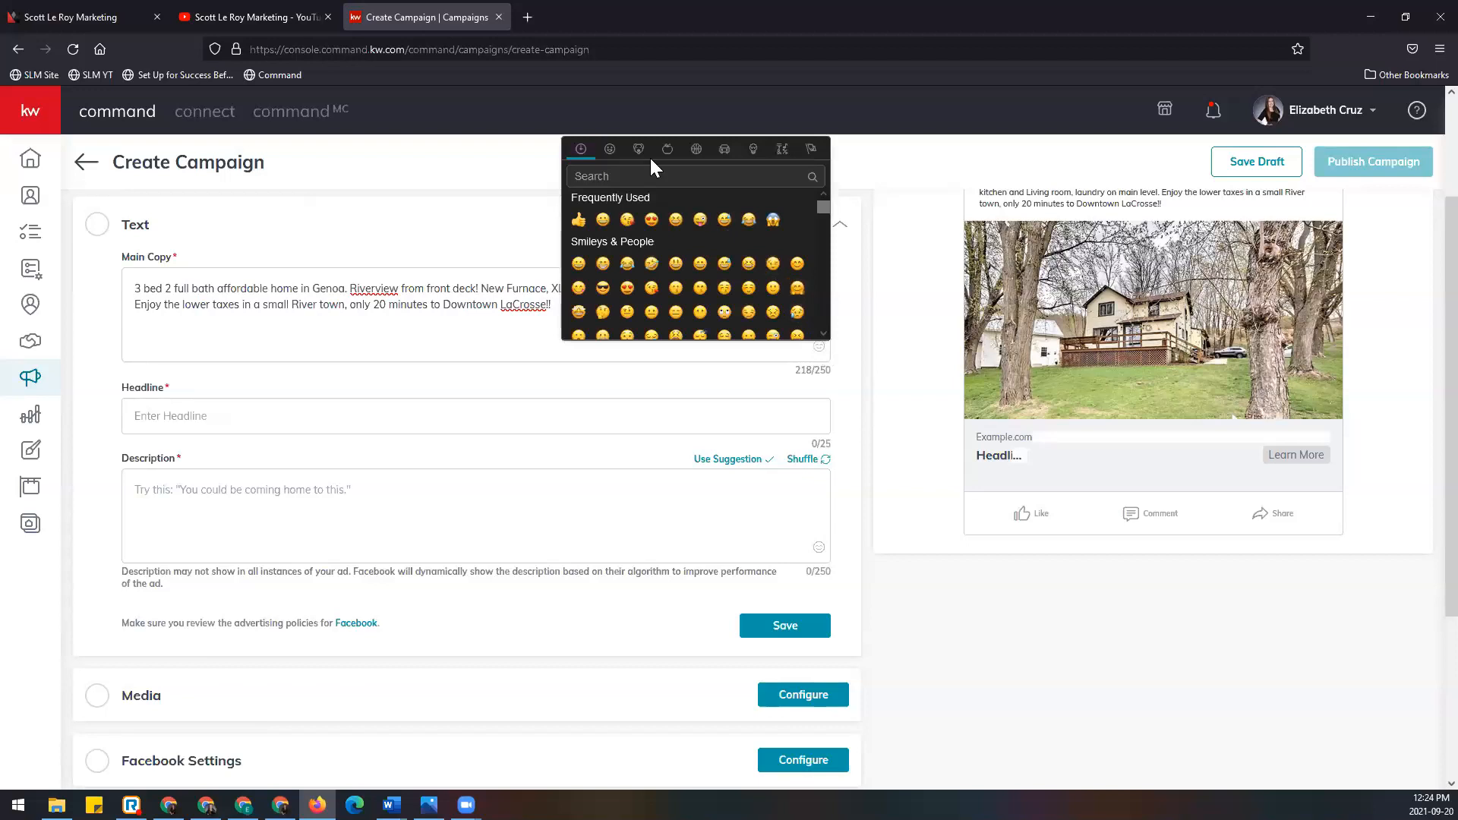
pyautogui.click(726, 150)
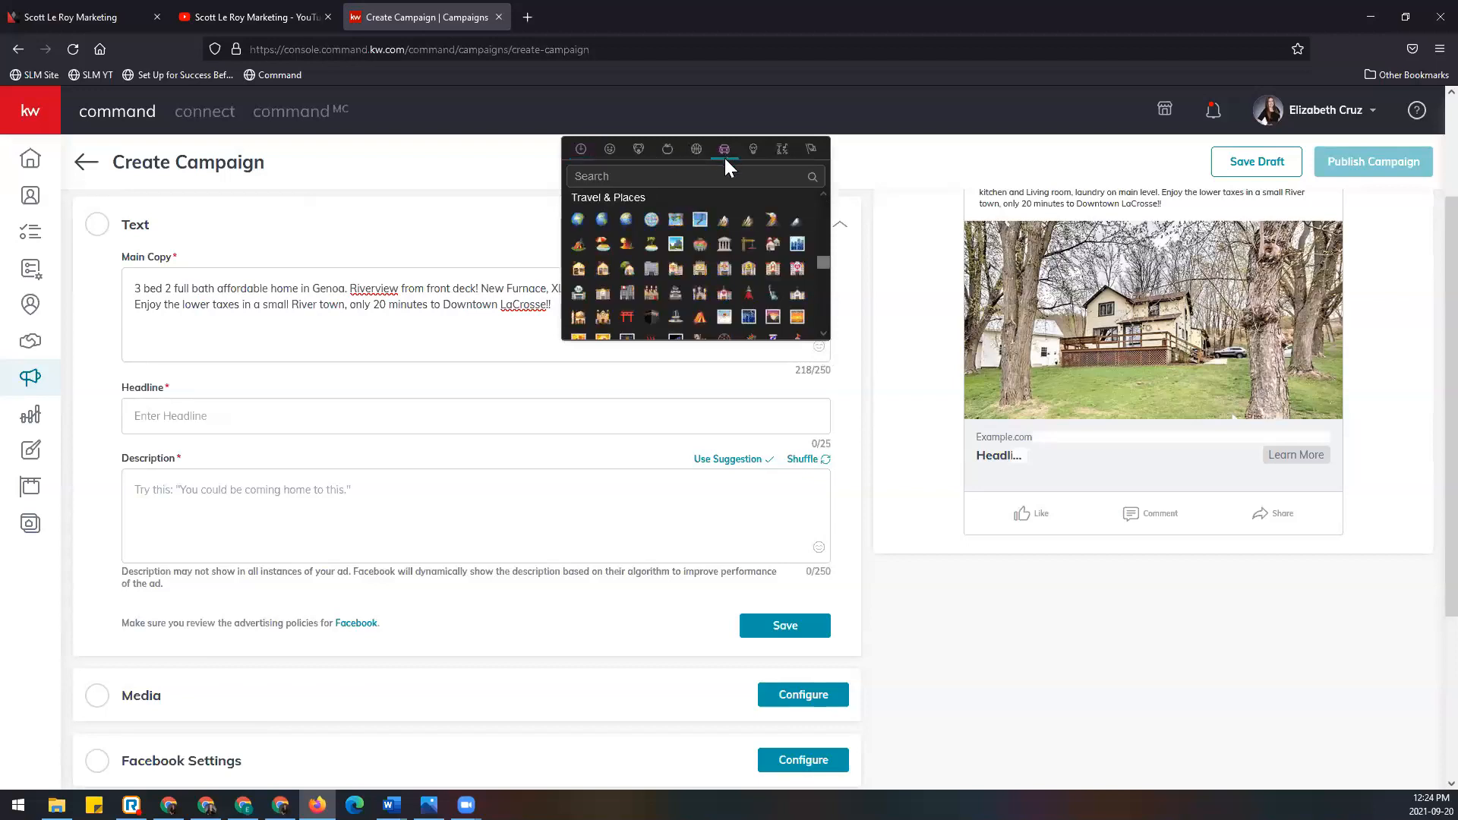
pyautogui.click(627, 268)
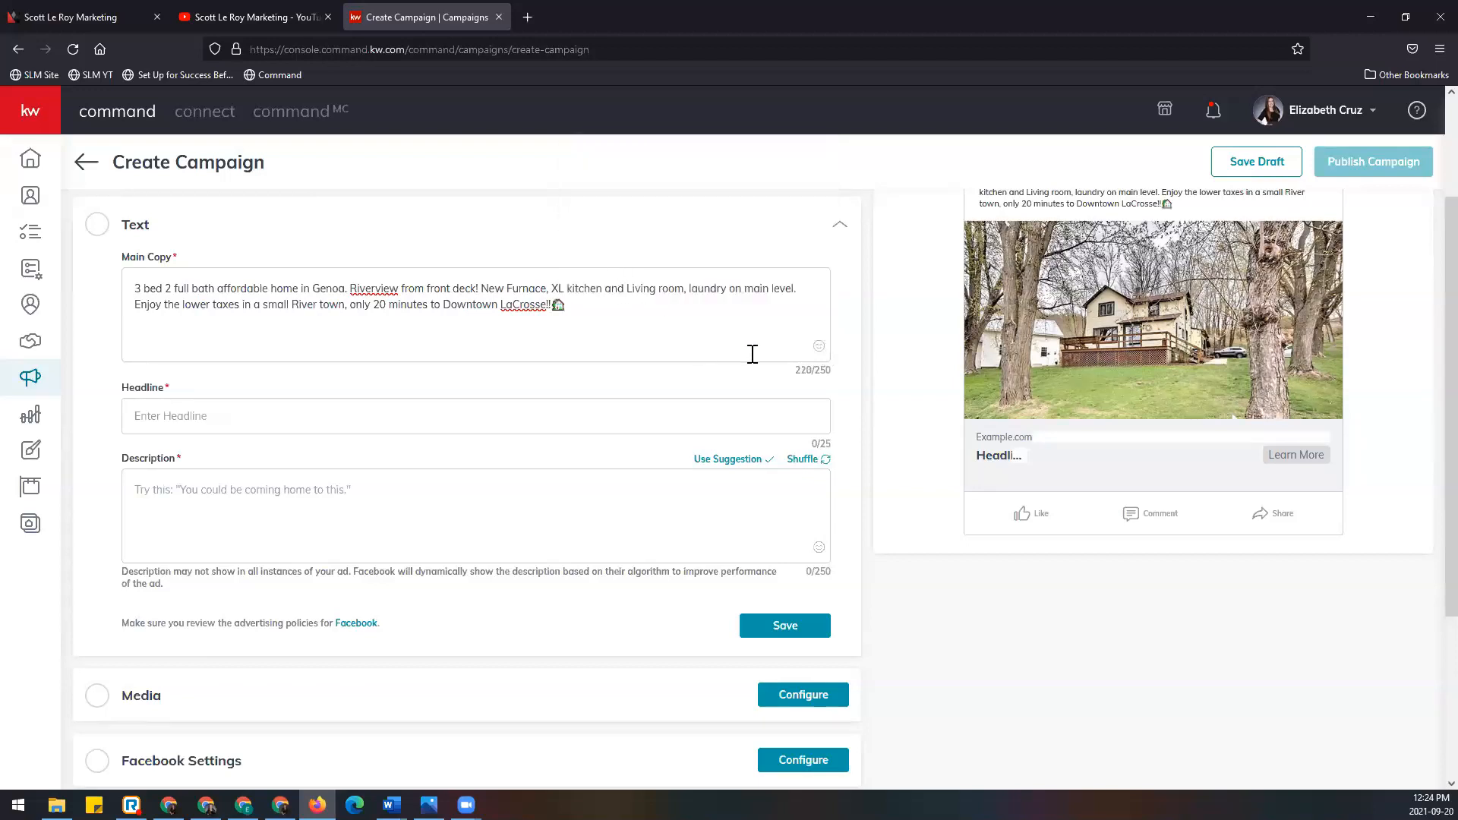
pyautogui.click(819, 349)
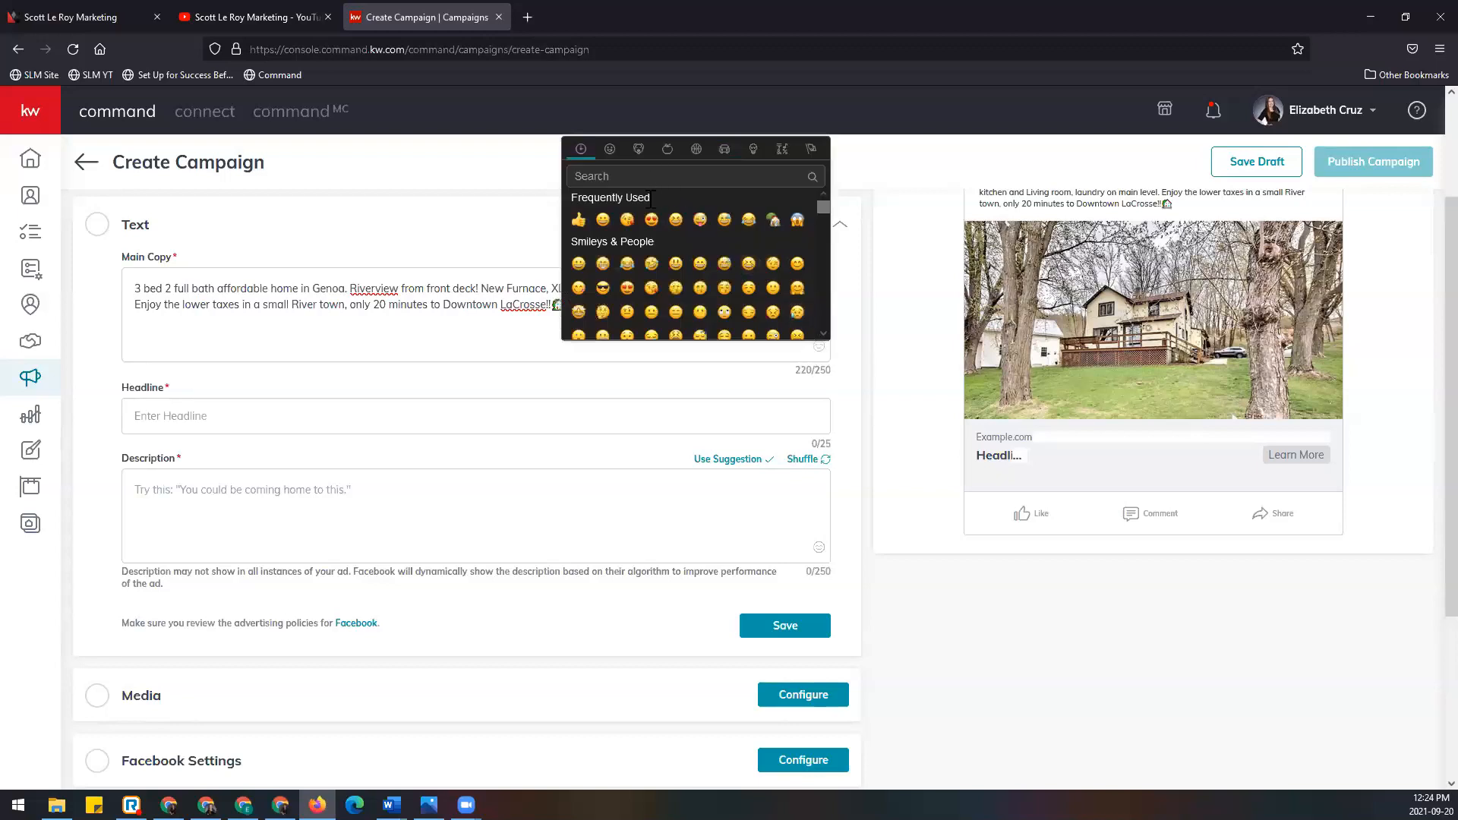
pyautogui.click(651, 220)
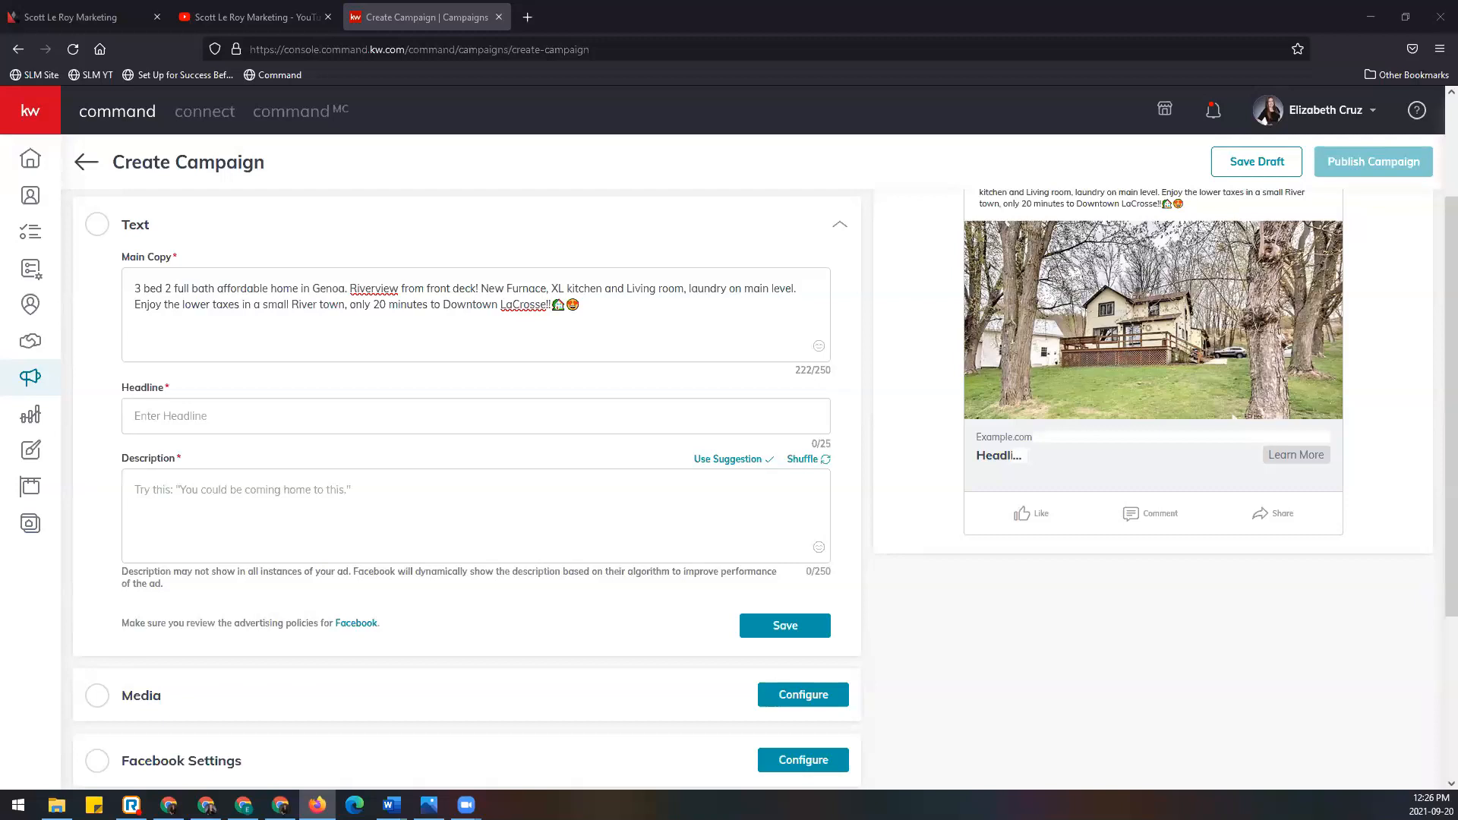
pyautogui.scroll(2, 527, 461)
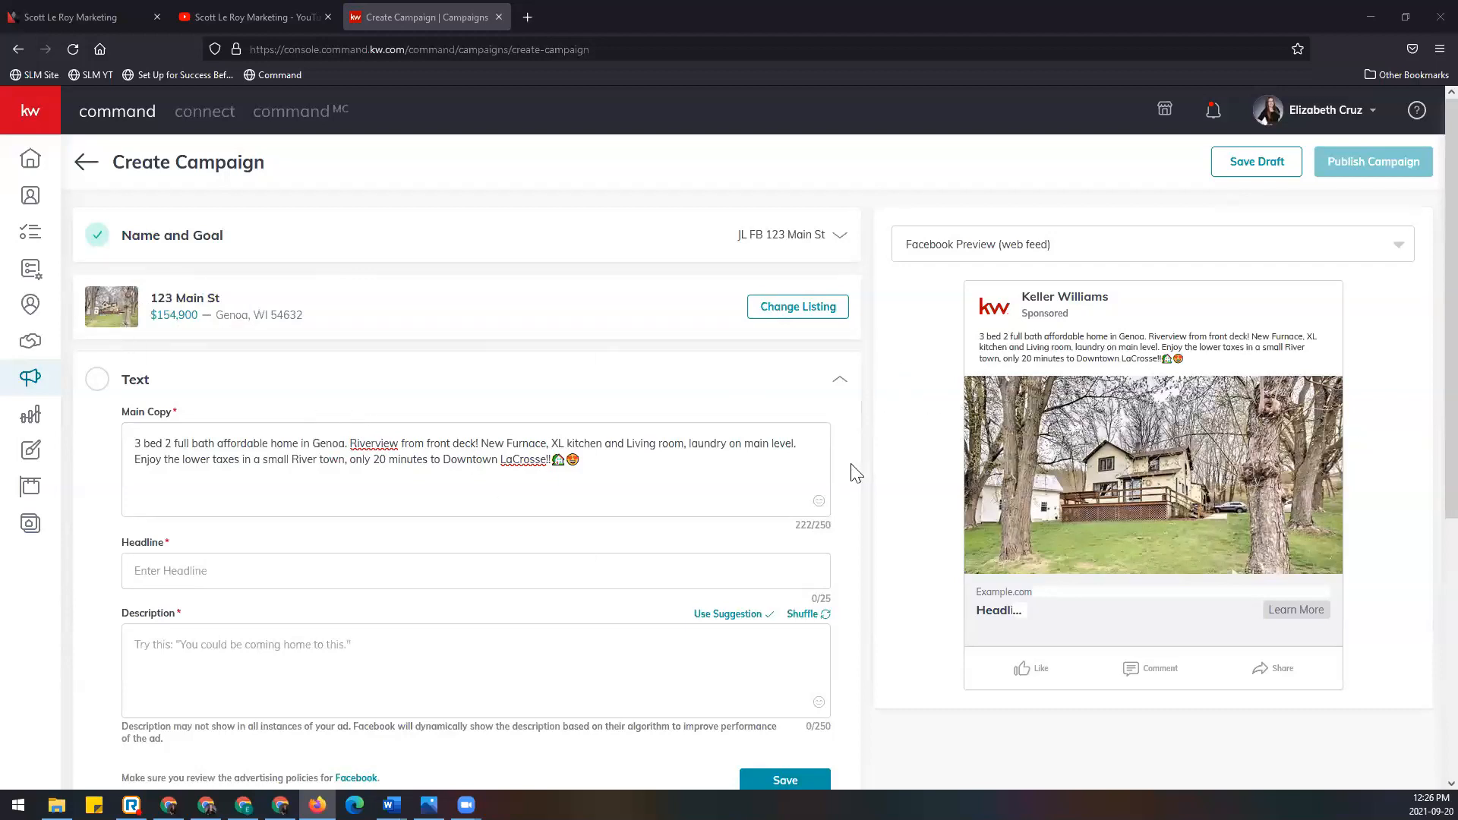
pyautogui.scroll(-1, 352, 432)
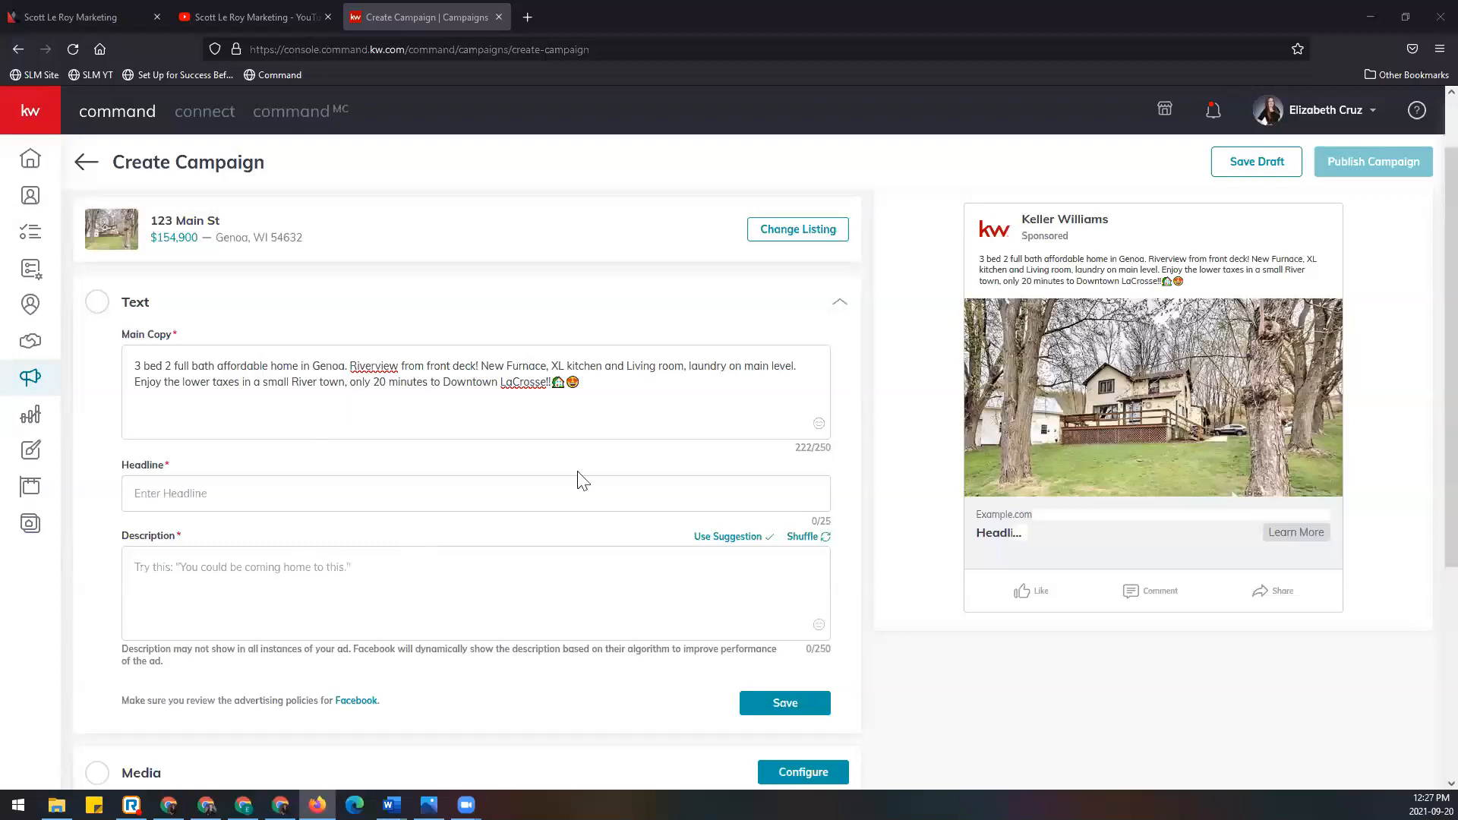
# Step: Enter 'JUST LISTED' as the ad headline
pyautogui.click(258, 489)
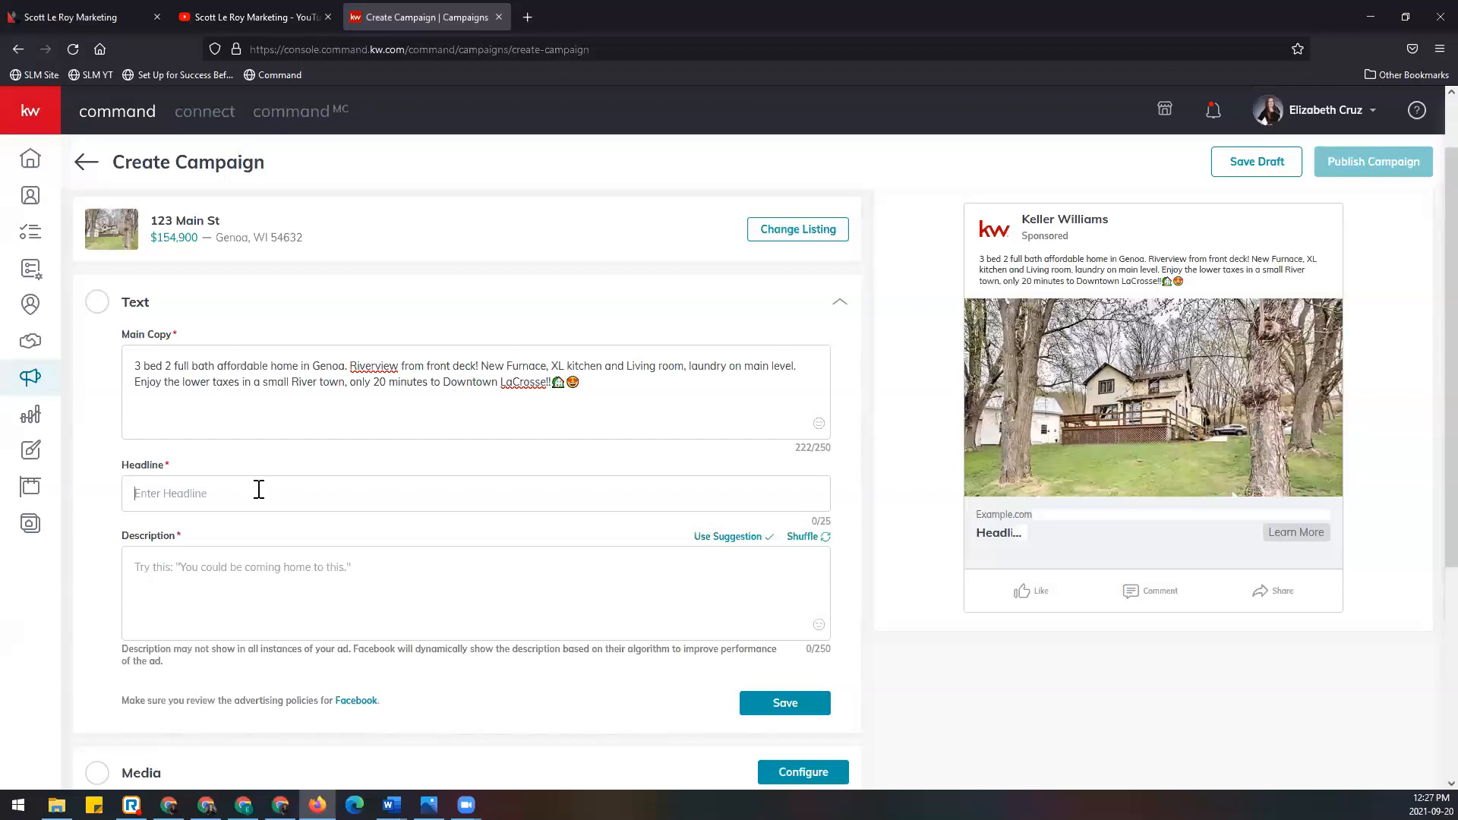
pyautogui.write('JUST LISTED')
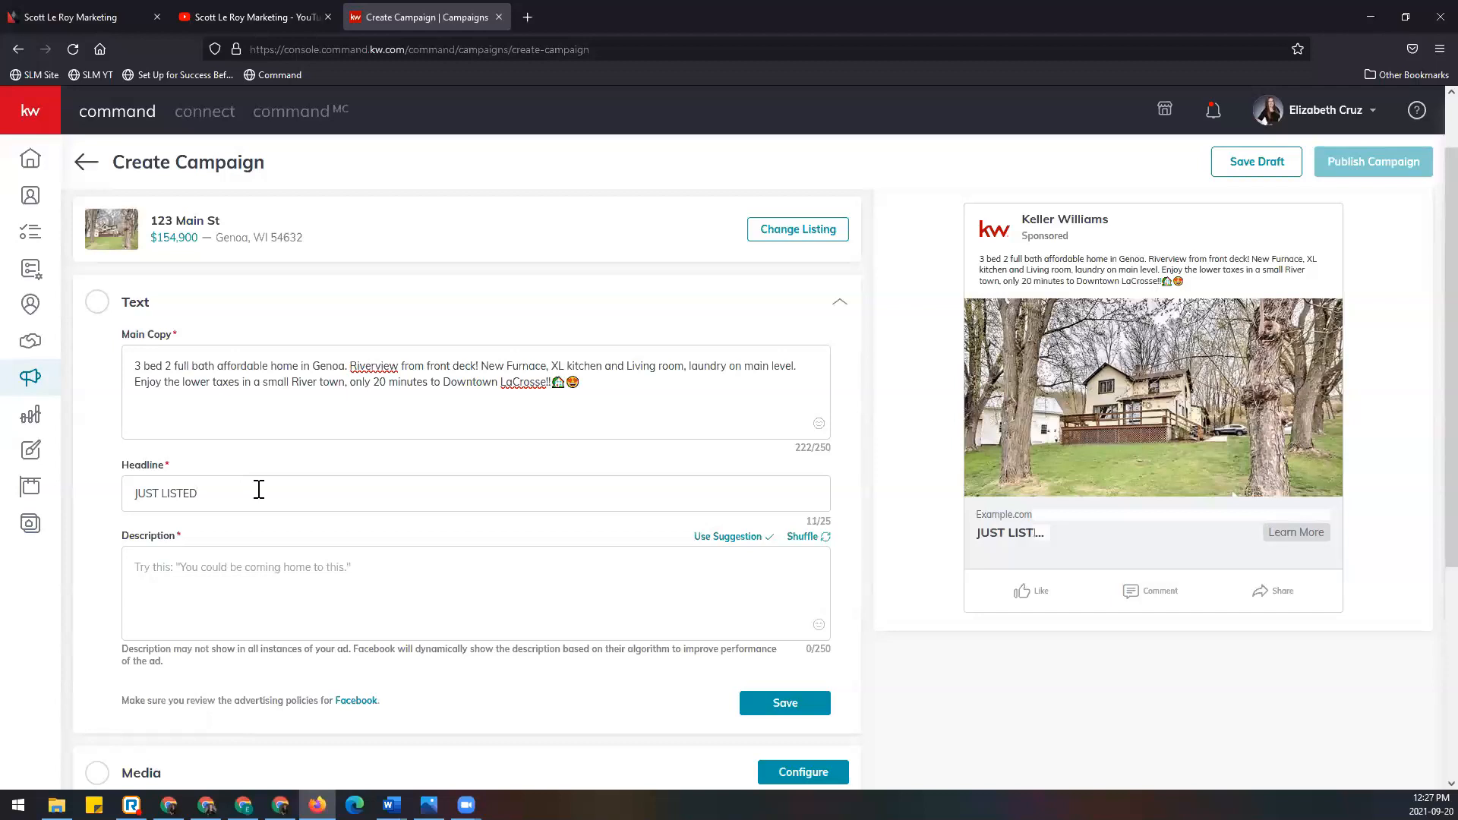
pyautogui.scroll(-1, 259, 489)
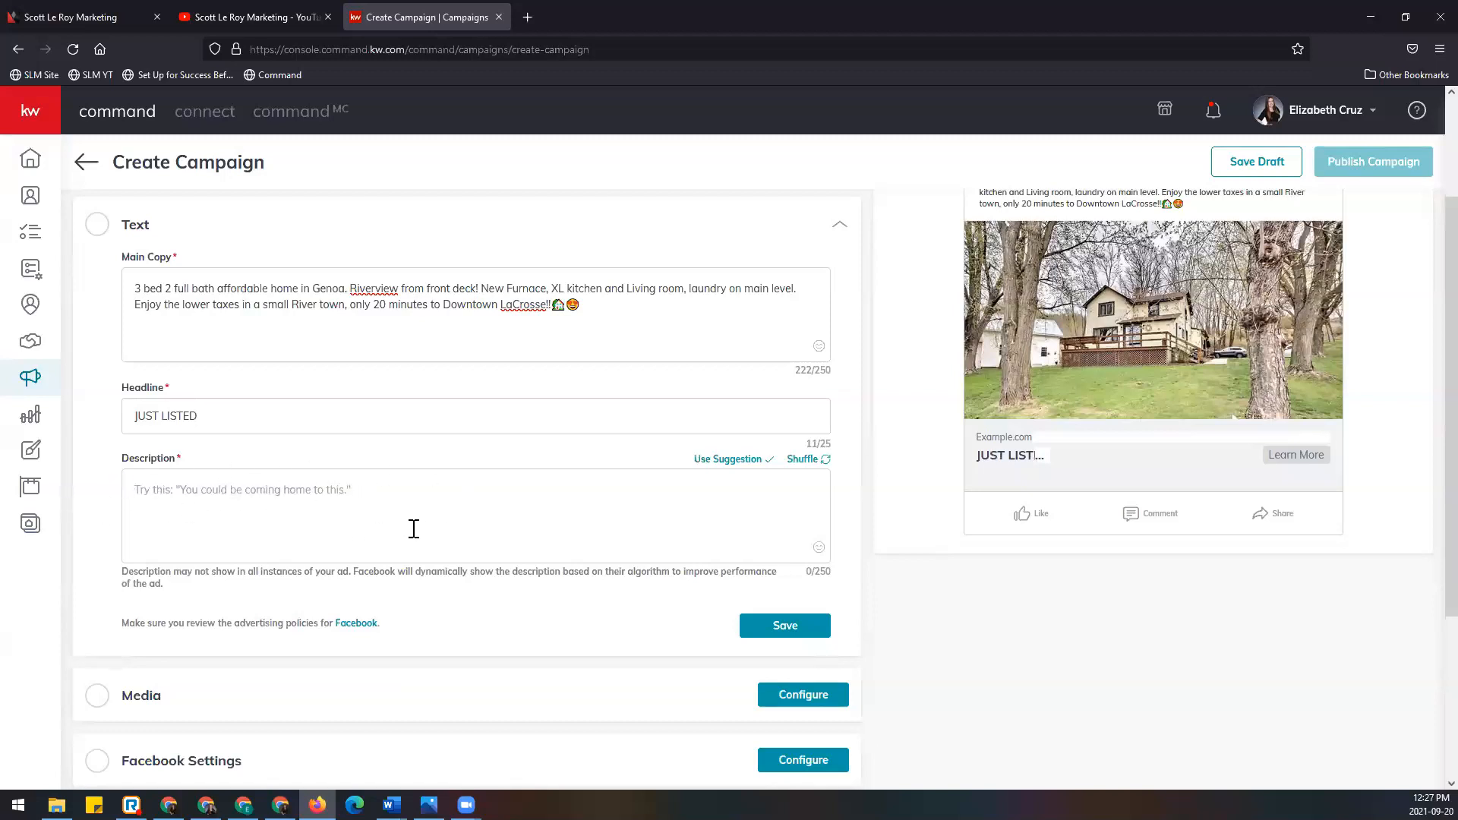
# Step: Shuffle description suggestions to the private-tour one and apply it as the description
pyautogui.click(822, 468)
pyautogui.click(822, 469)
pyautogui.click(817, 470)
pyautogui.click(817, 471)
pyautogui.click(822, 468)
pyautogui.click(823, 469)
pyautogui.click(823, 468)
pyautogui.click(717, 460)
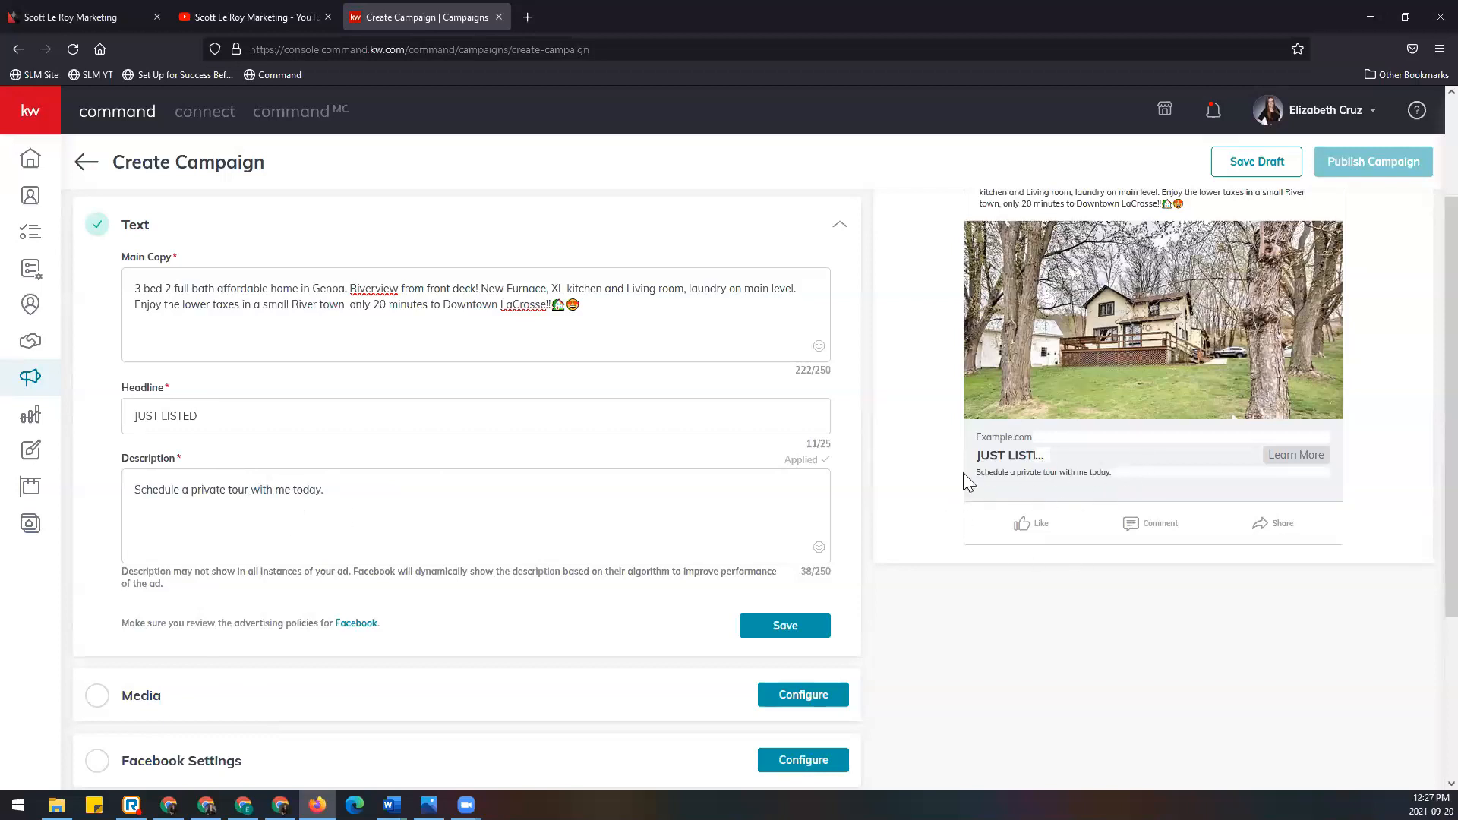
# Step: Delete the final period so the description reads 'Schedule a private tour with me today'
pyautogui.scroll(2, 1036, 490)
pyautogui.scroll(-2, 1036, 490)
pyautogui.moveTo(380, 489); pyautogui.dragTo(109, 486)
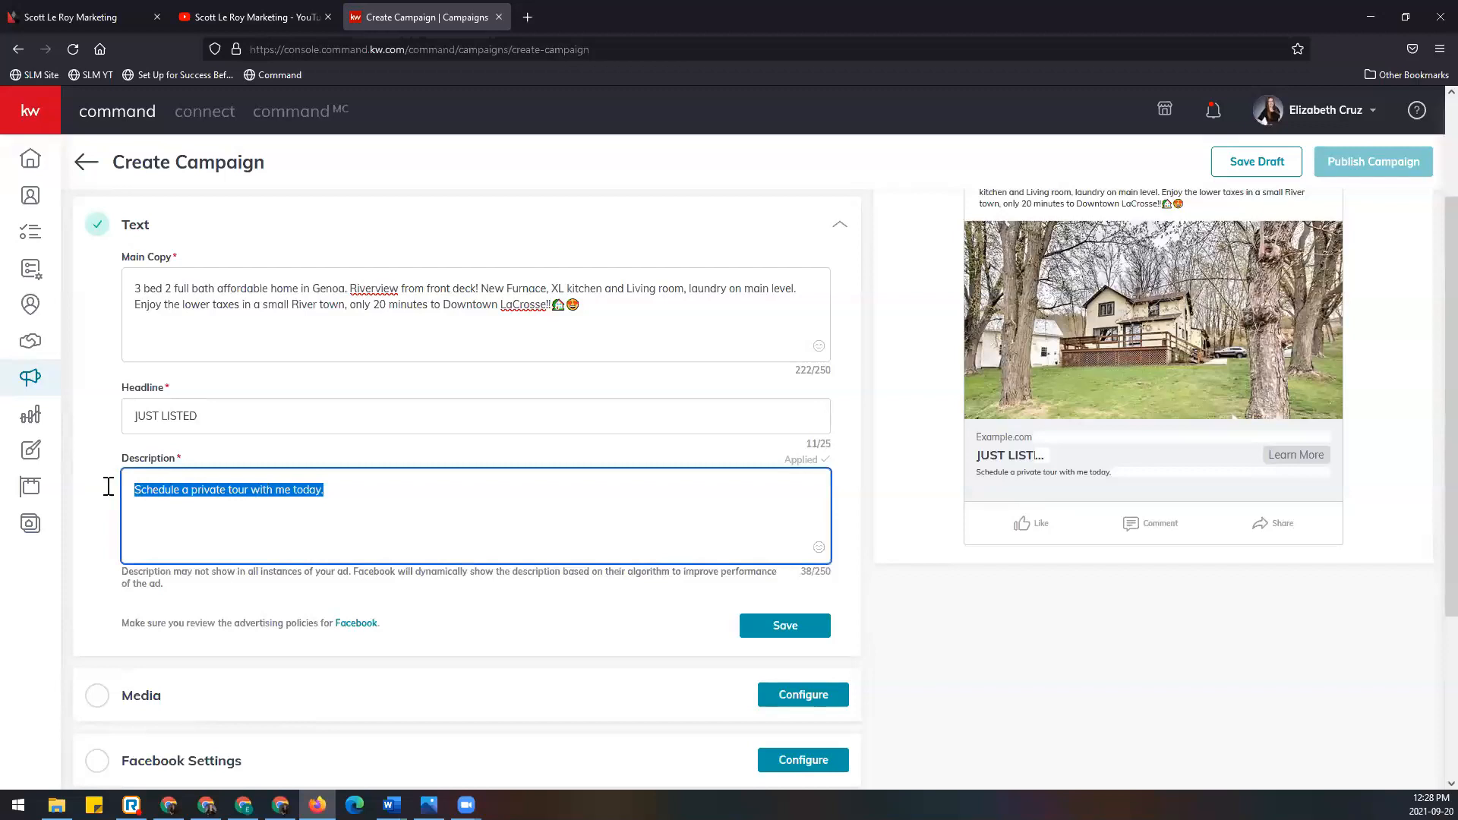
pyautogui.press('End')
pyautogui.press('BackSpace')
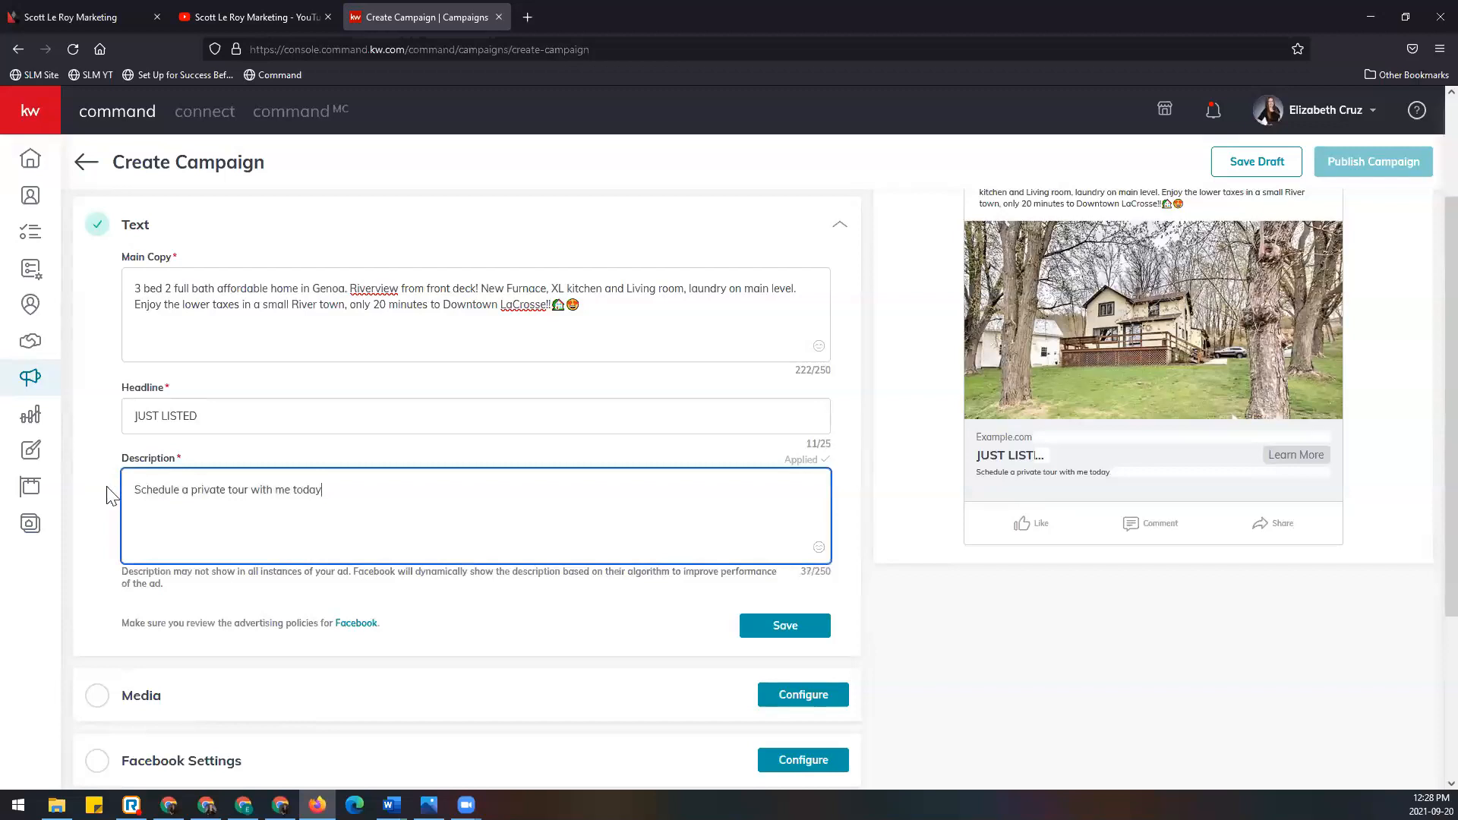
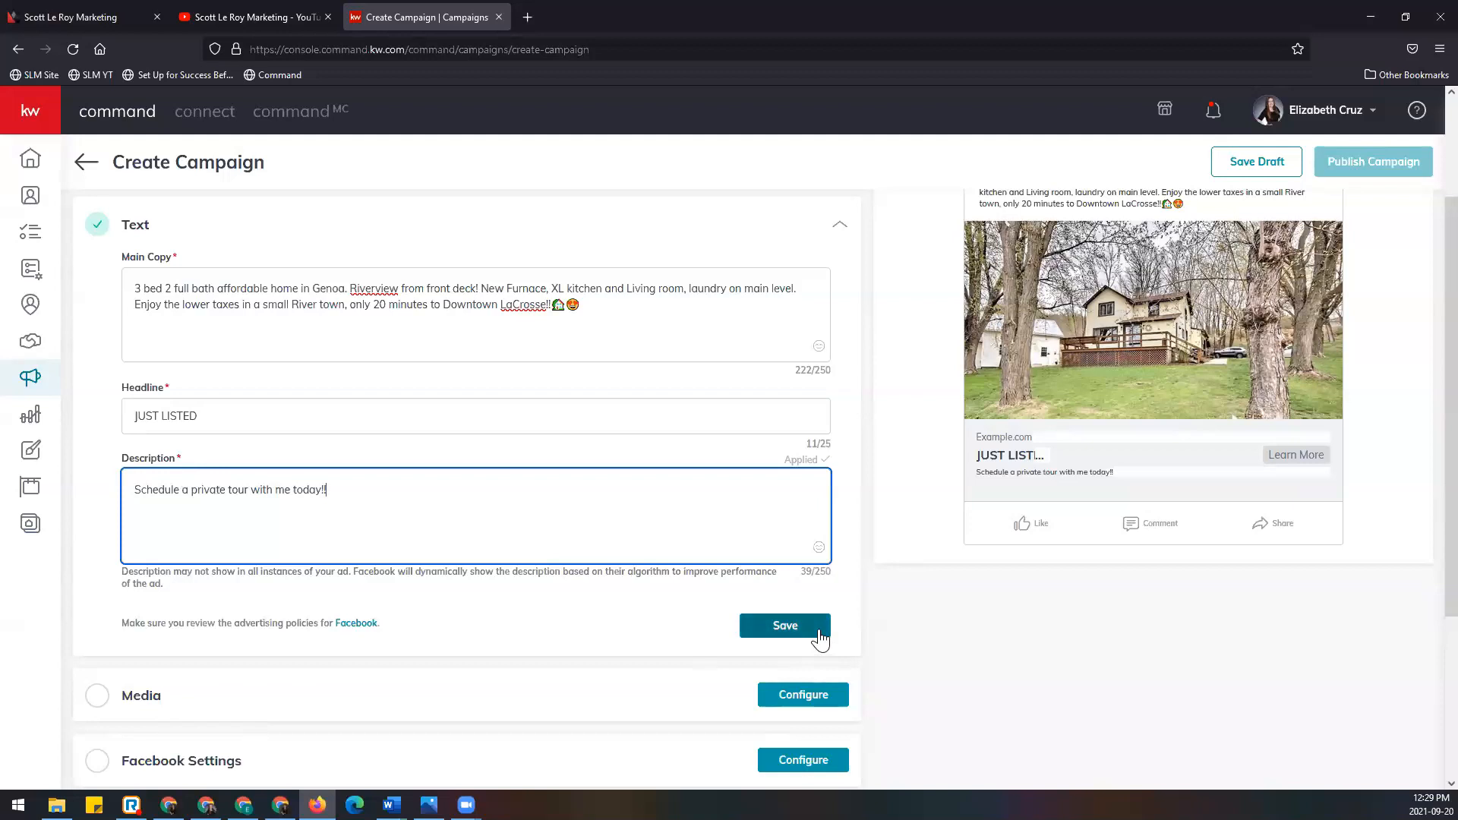
# Step: Save the ad text with the JUST LISTED headline and private-tour description so it shows complete
pyautogui.click(785, 625)
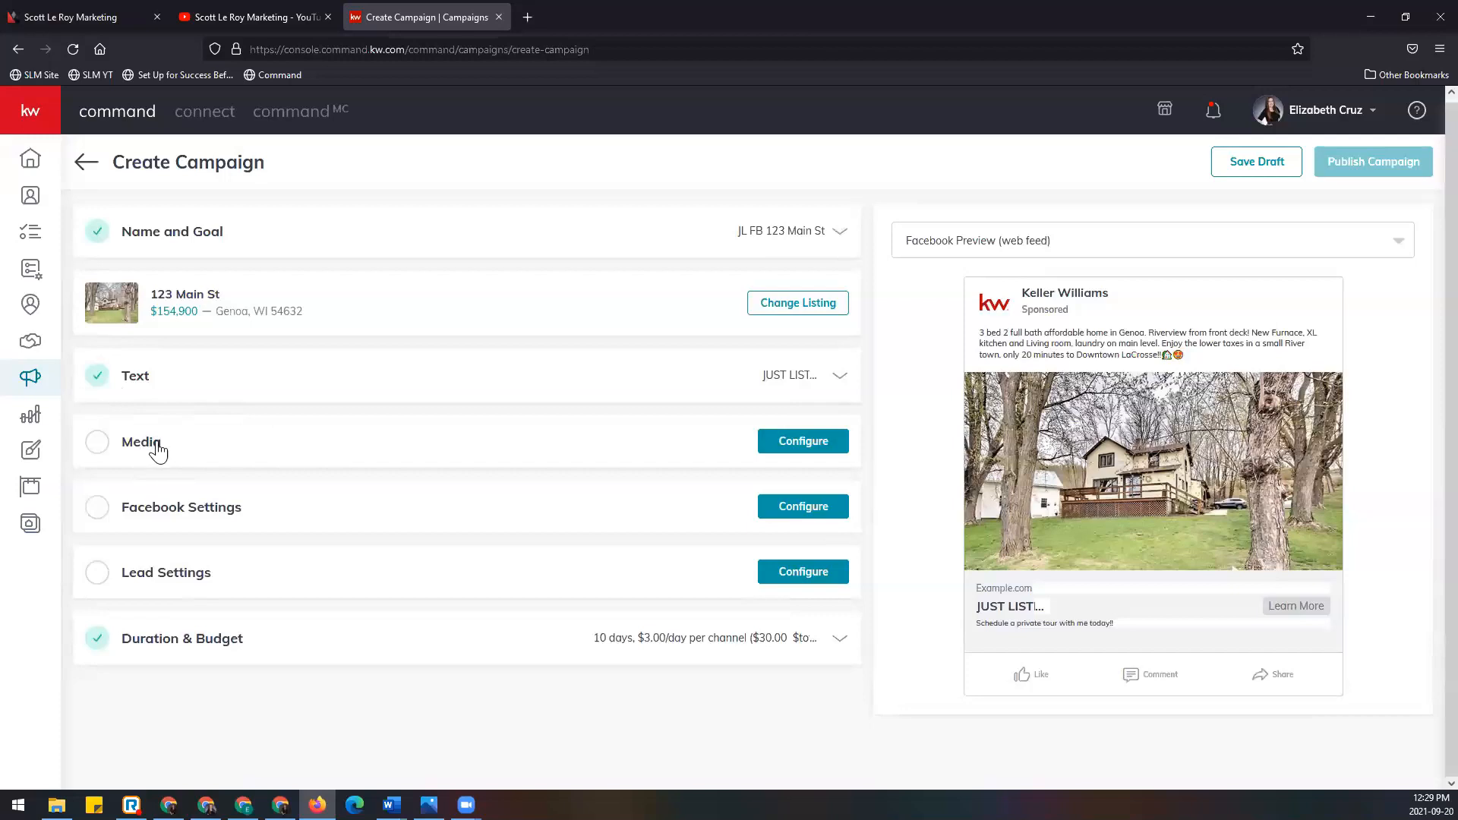
# Step: Switch the ad's media type from images to video in the Media settings
pyautogui.click(802, 450)
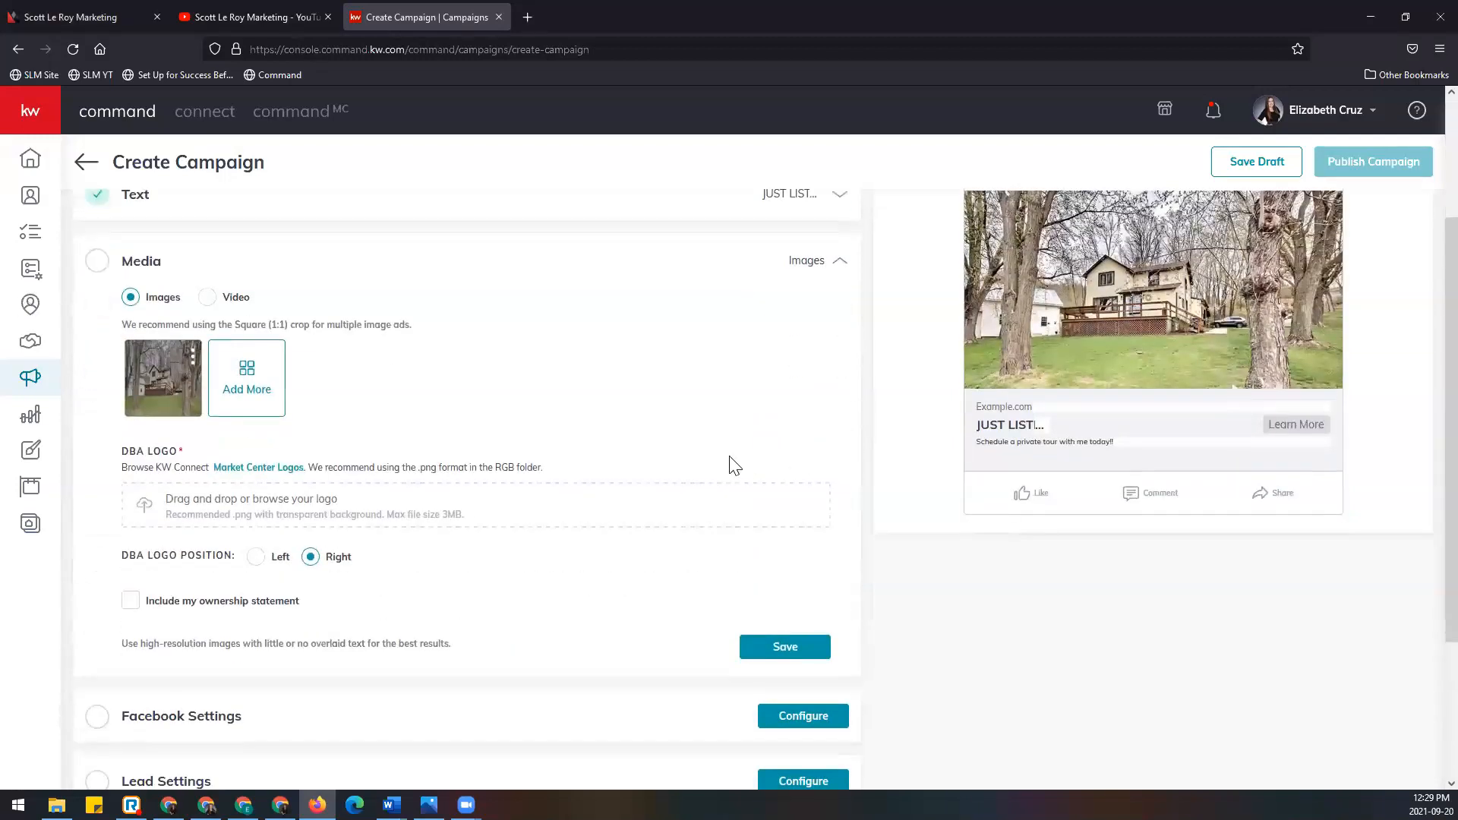
pyautogui.moveTo(149, 354)
pyautogui.click(208, 299)
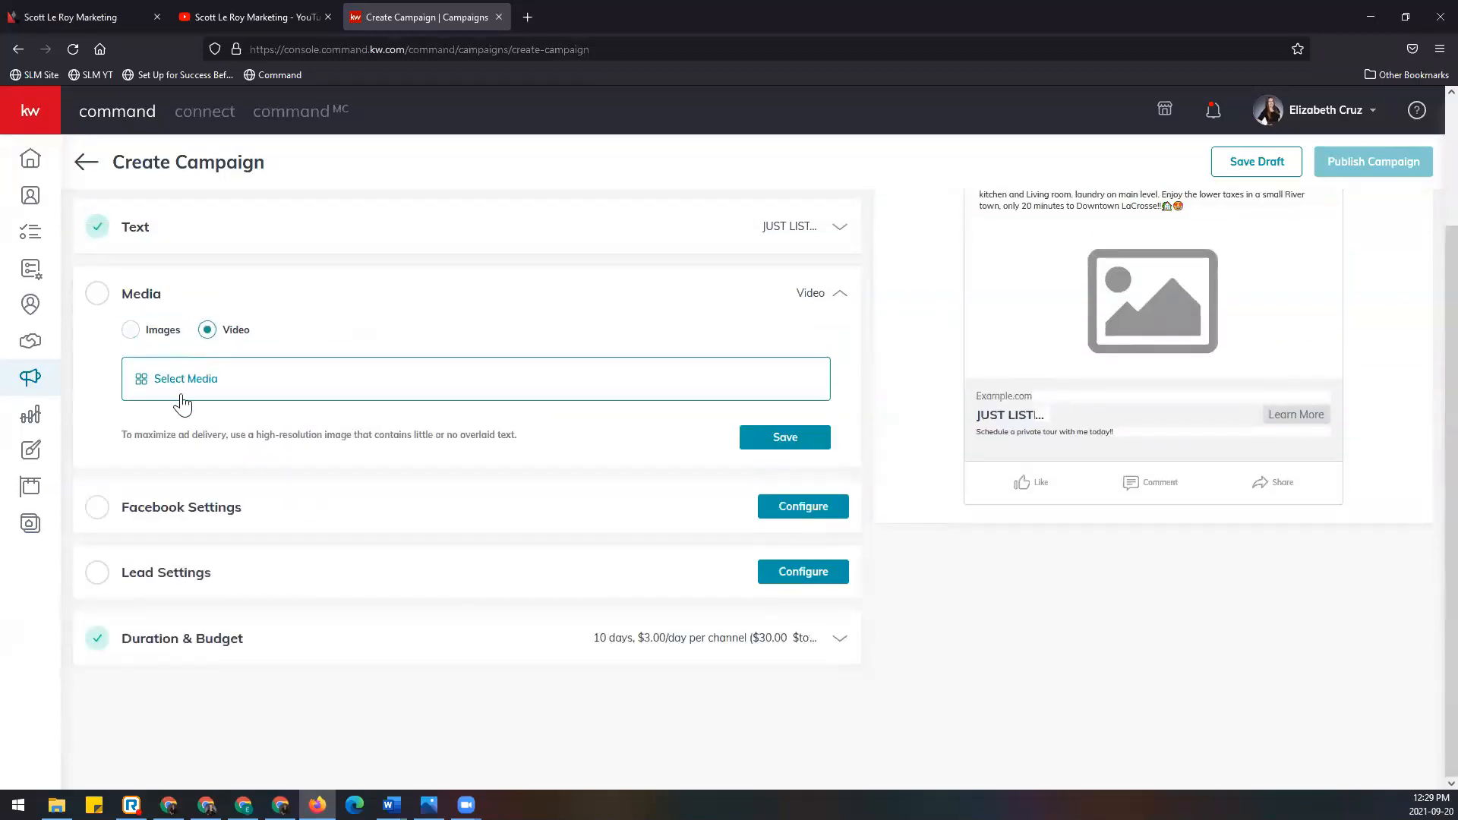
# Step: Browse the Select Media listing photos, image and linked-video options, then close it without choosing
pyautogui.click(237, 385)
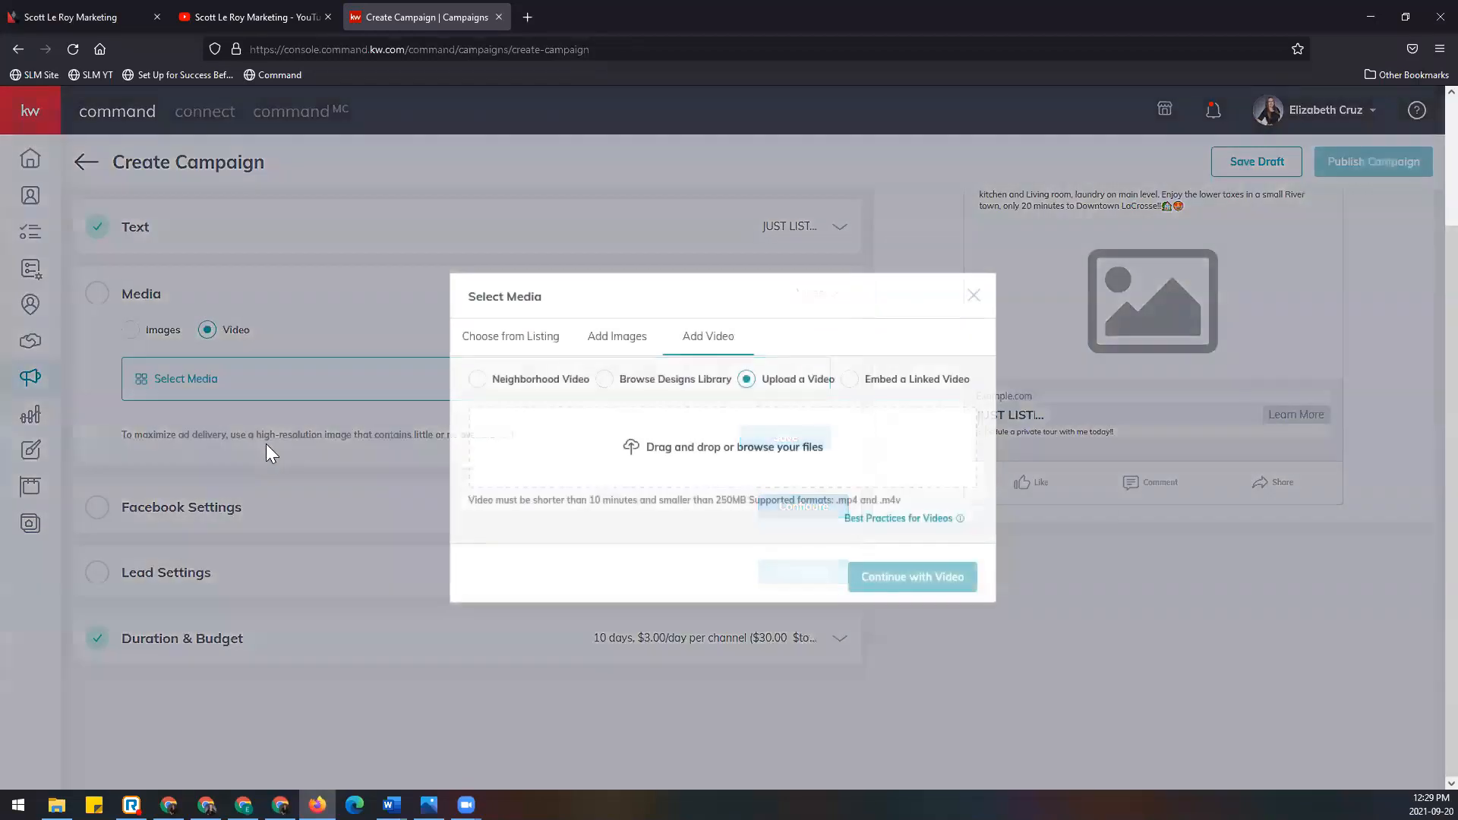
pyautogui.click(552, 343)
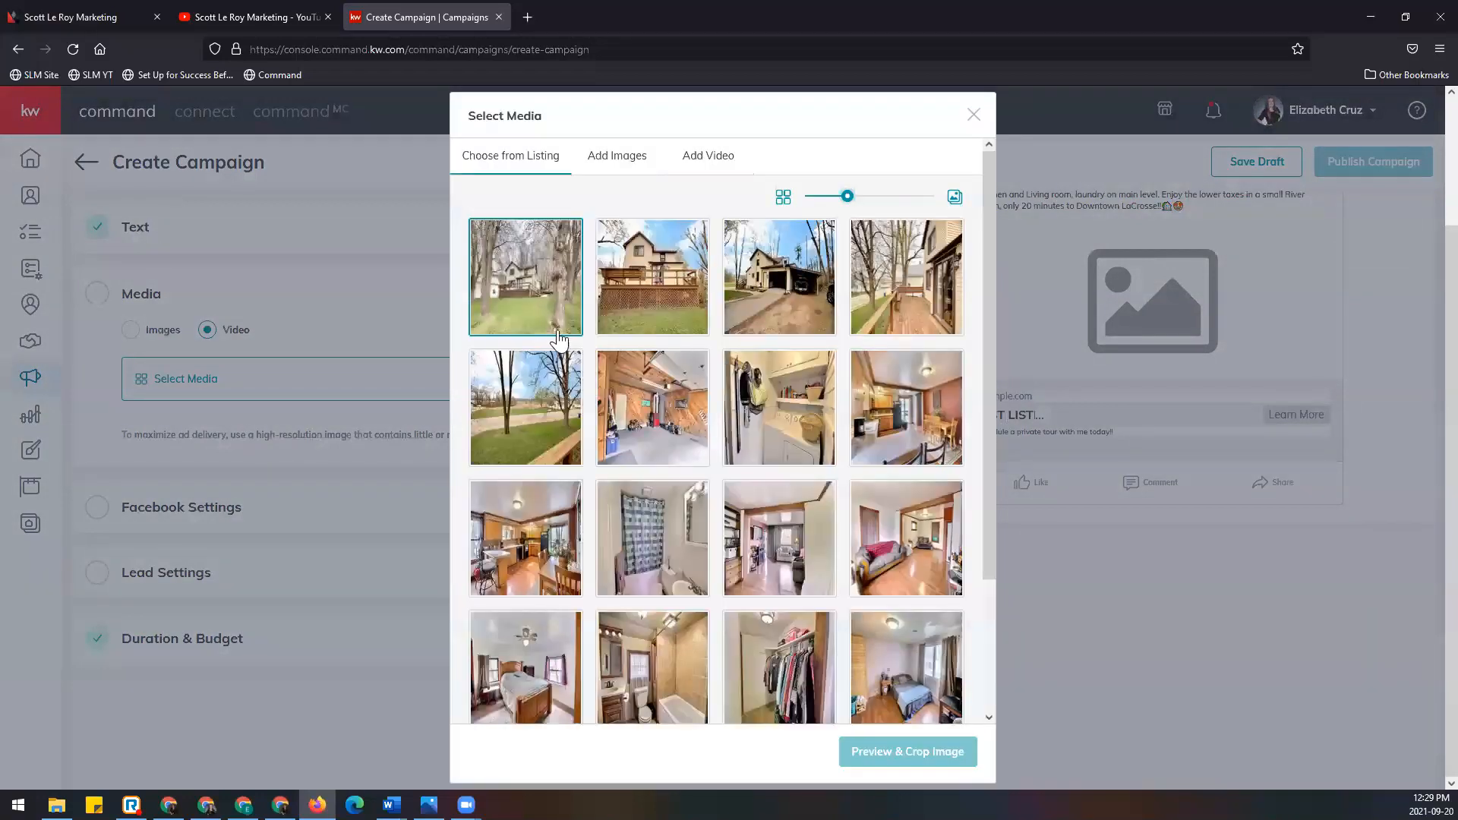
pyautogui.click(621, 160)
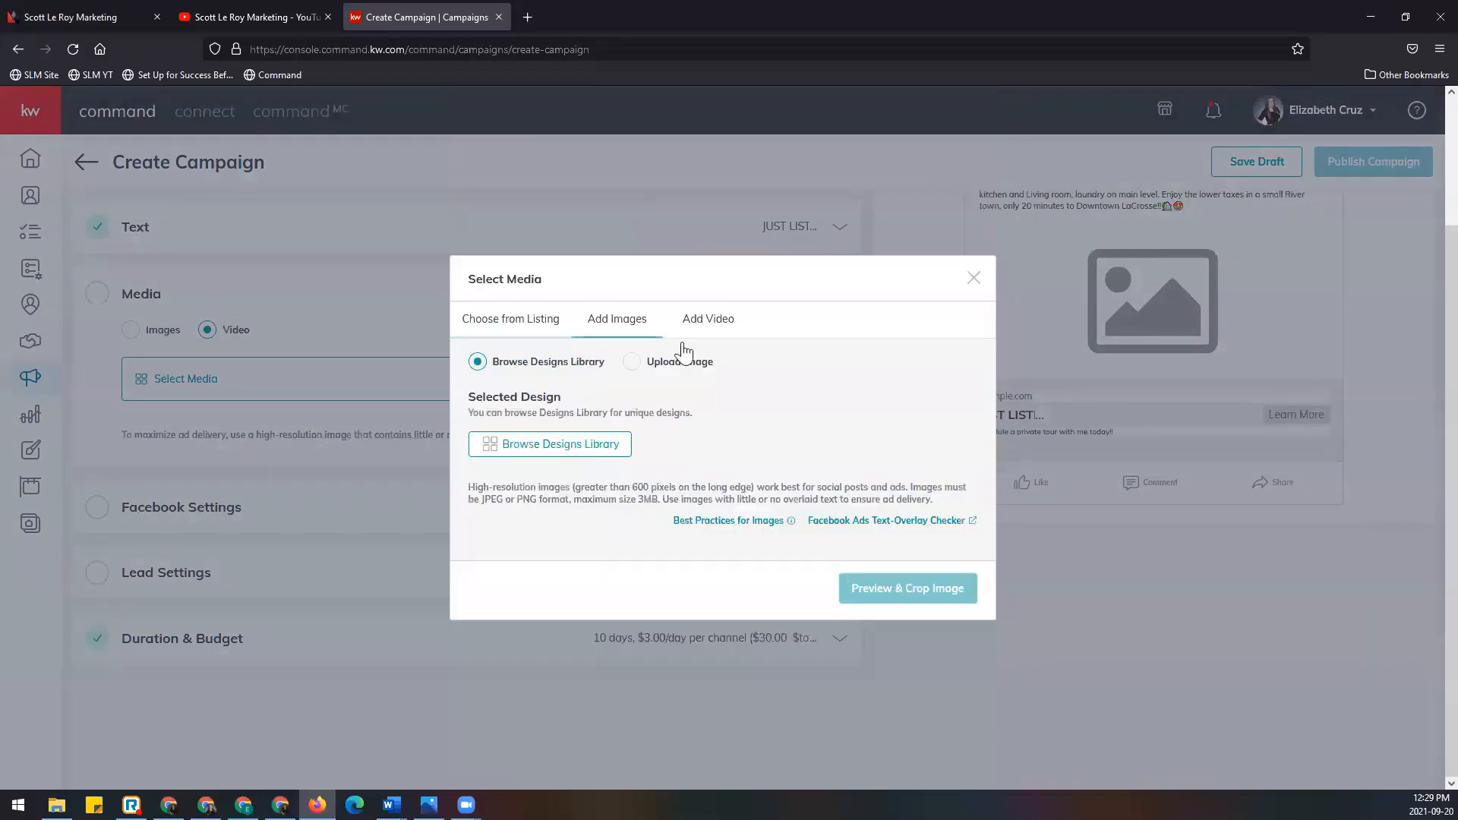
pyautogui.click(719, 327)
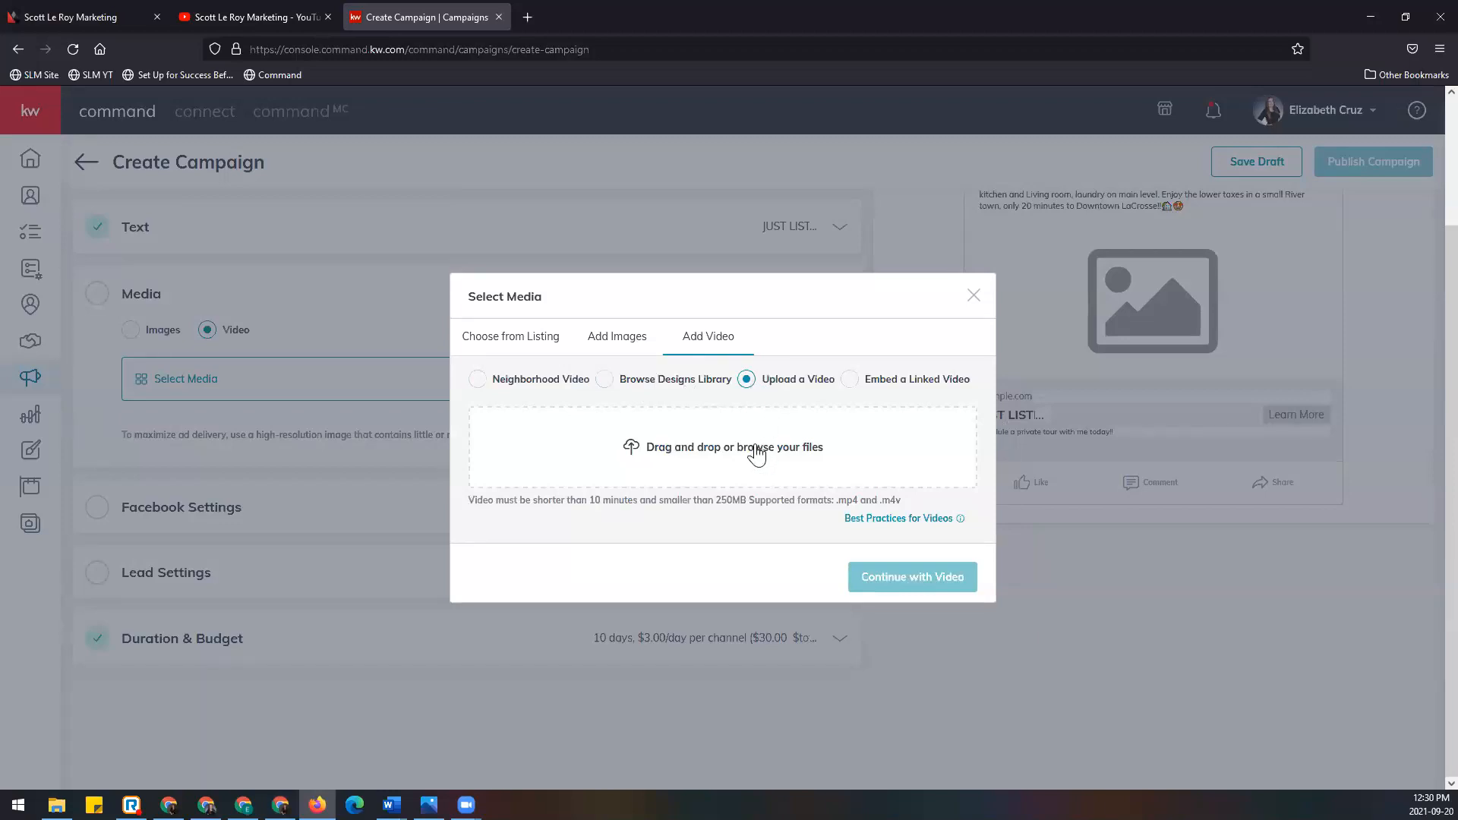
pyautogui.click(901, 382)
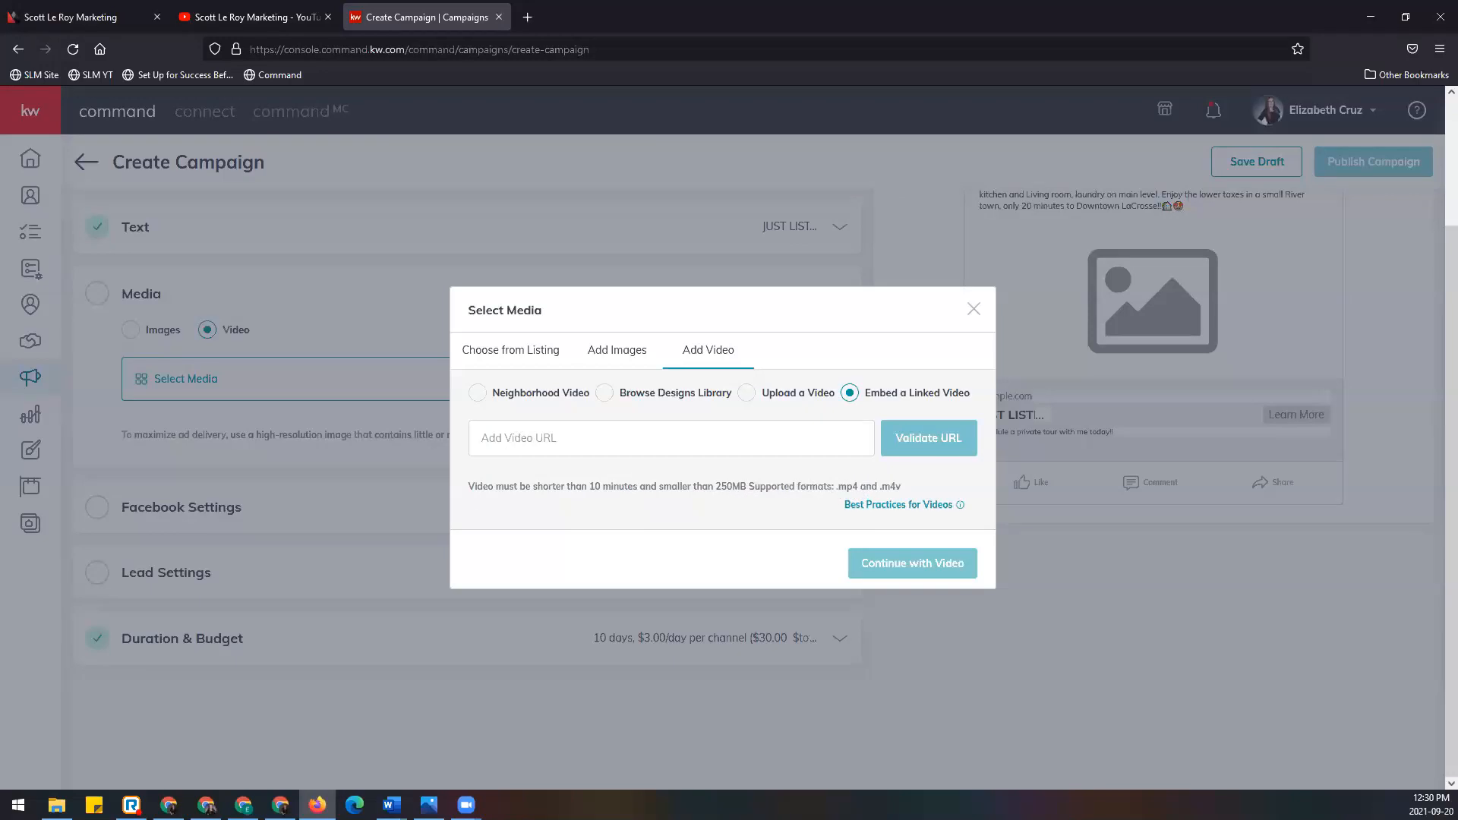
pyautogui.moveTo(860, 517)
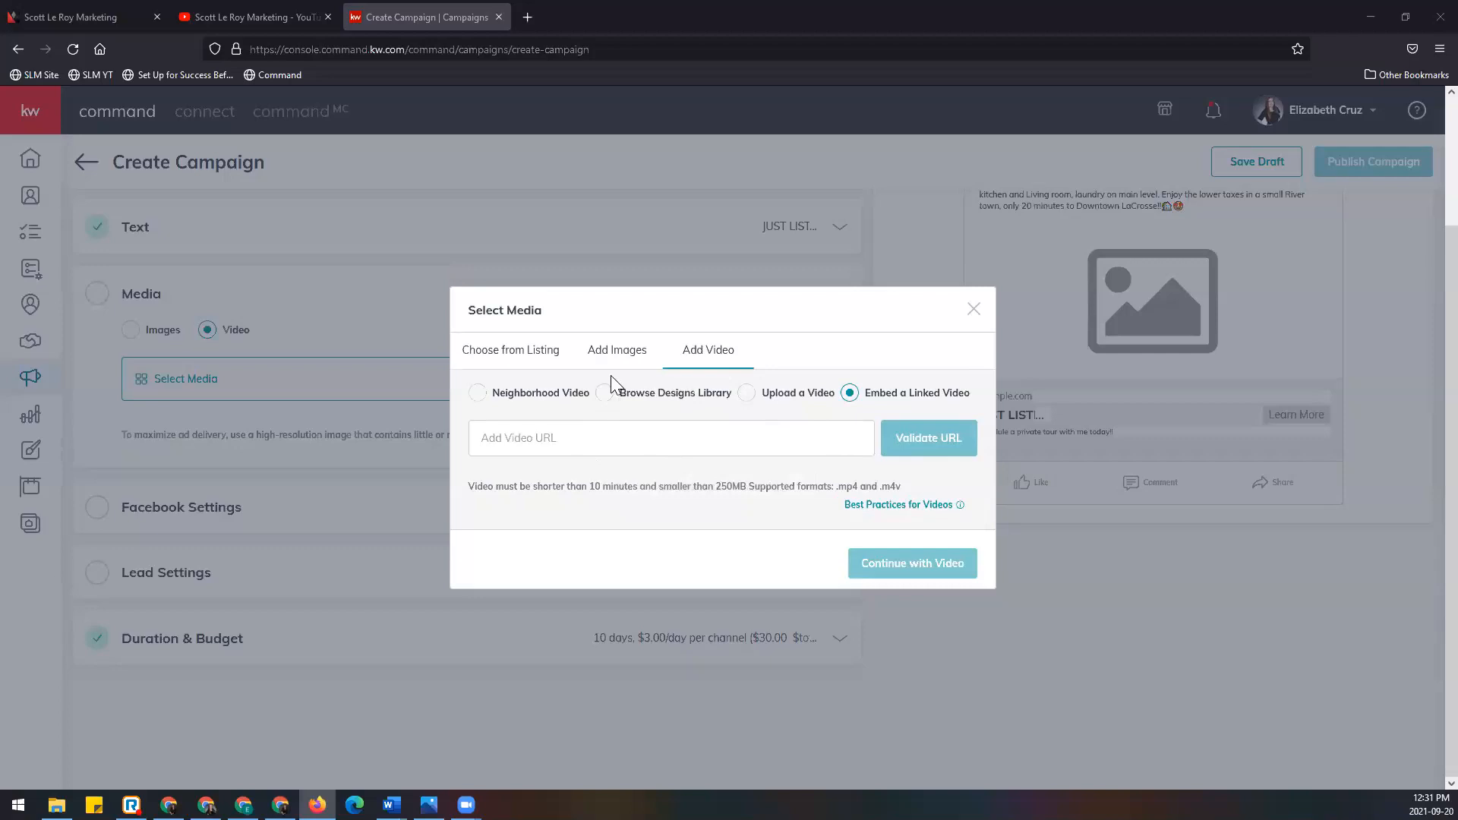
pyautogui.click(973, 309)
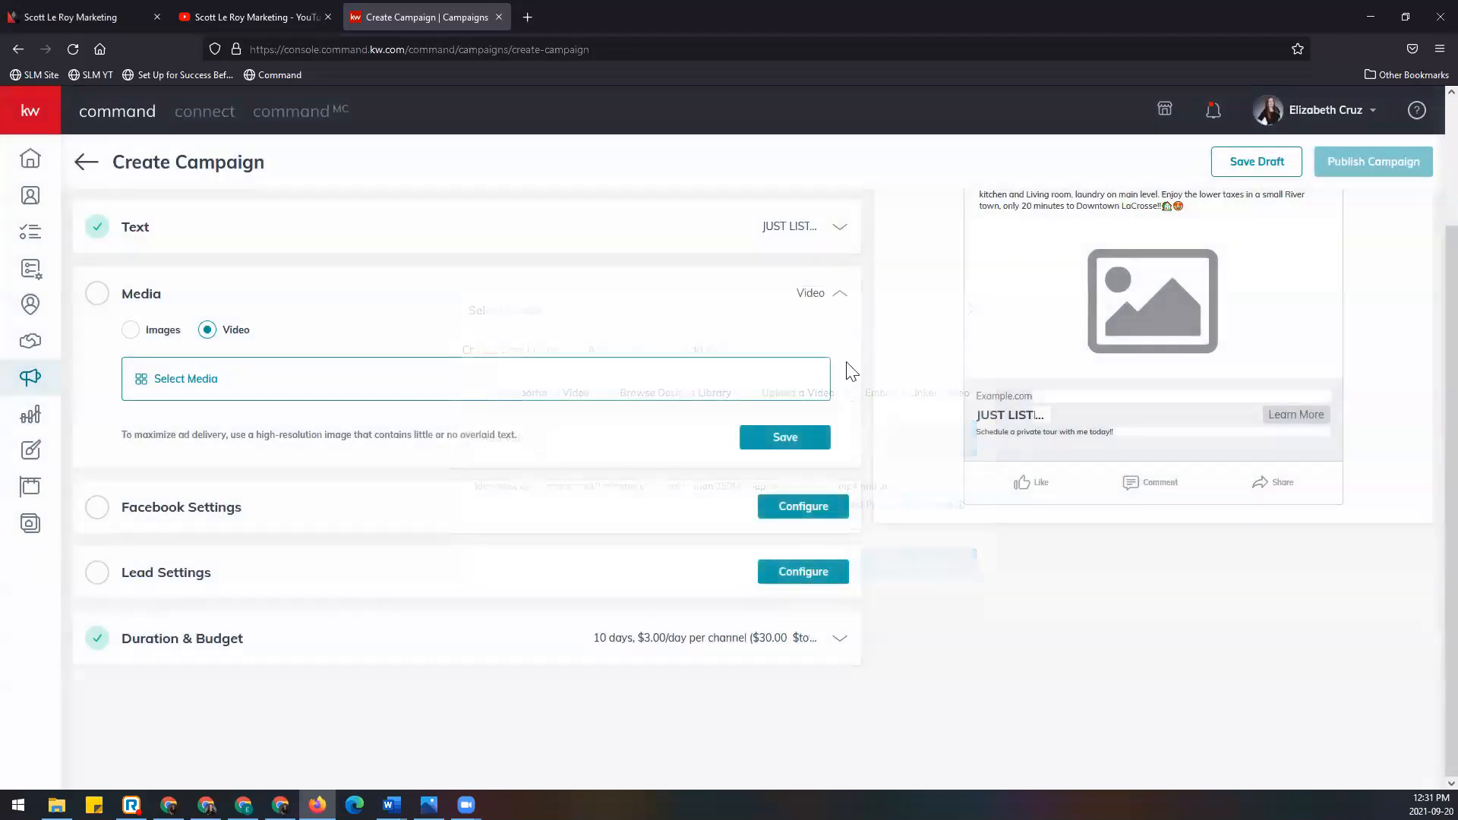
# Step: Set the ad media back to Images, noting the square crop advice, and bring up Add More
pyautogui.click(131, 331)
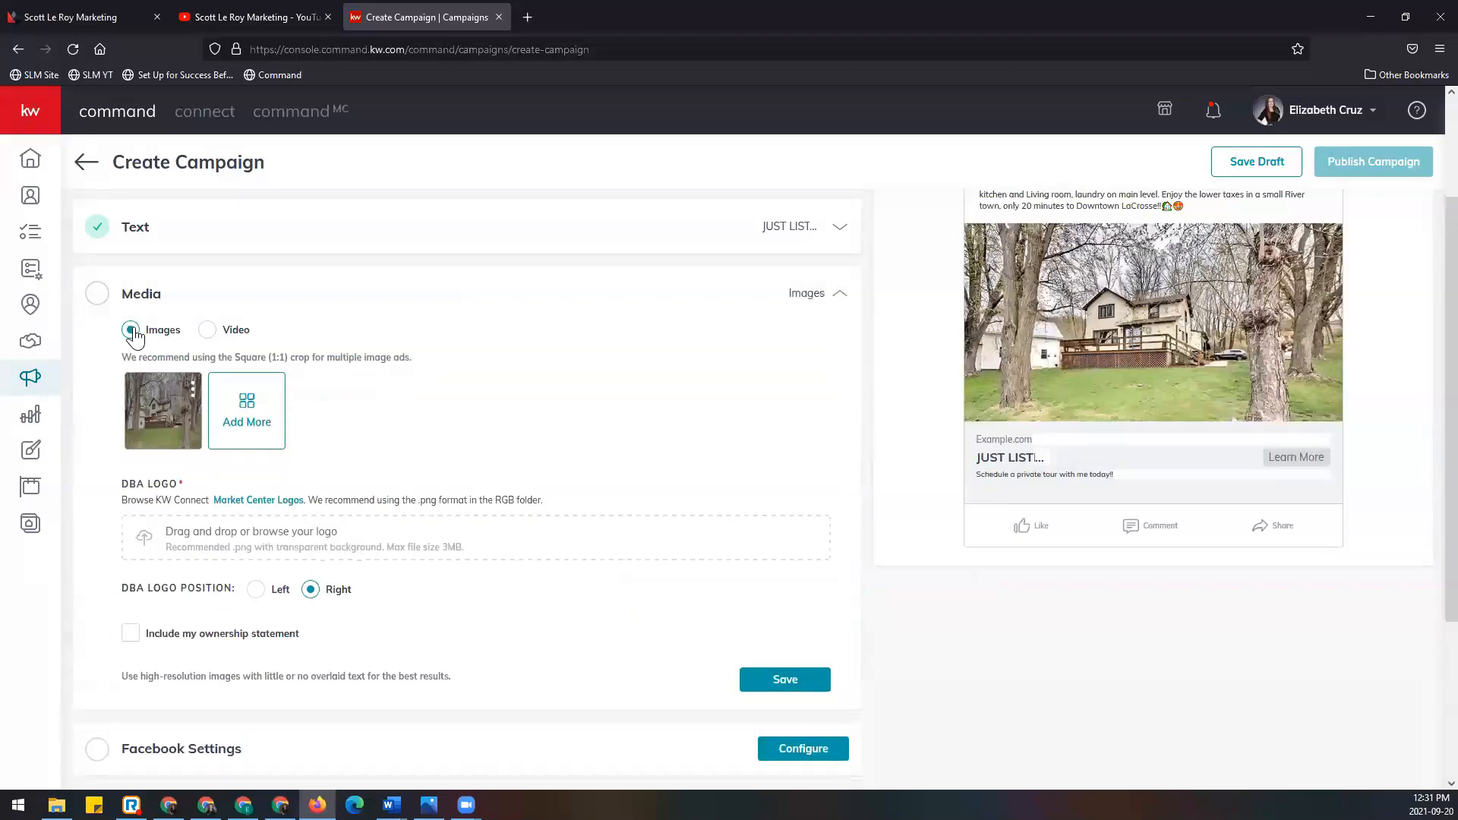
pyautogui.moveTo(184, 448)
pyautogui.moveTo(120, 358); pyautogui.dragTo(458, 370)
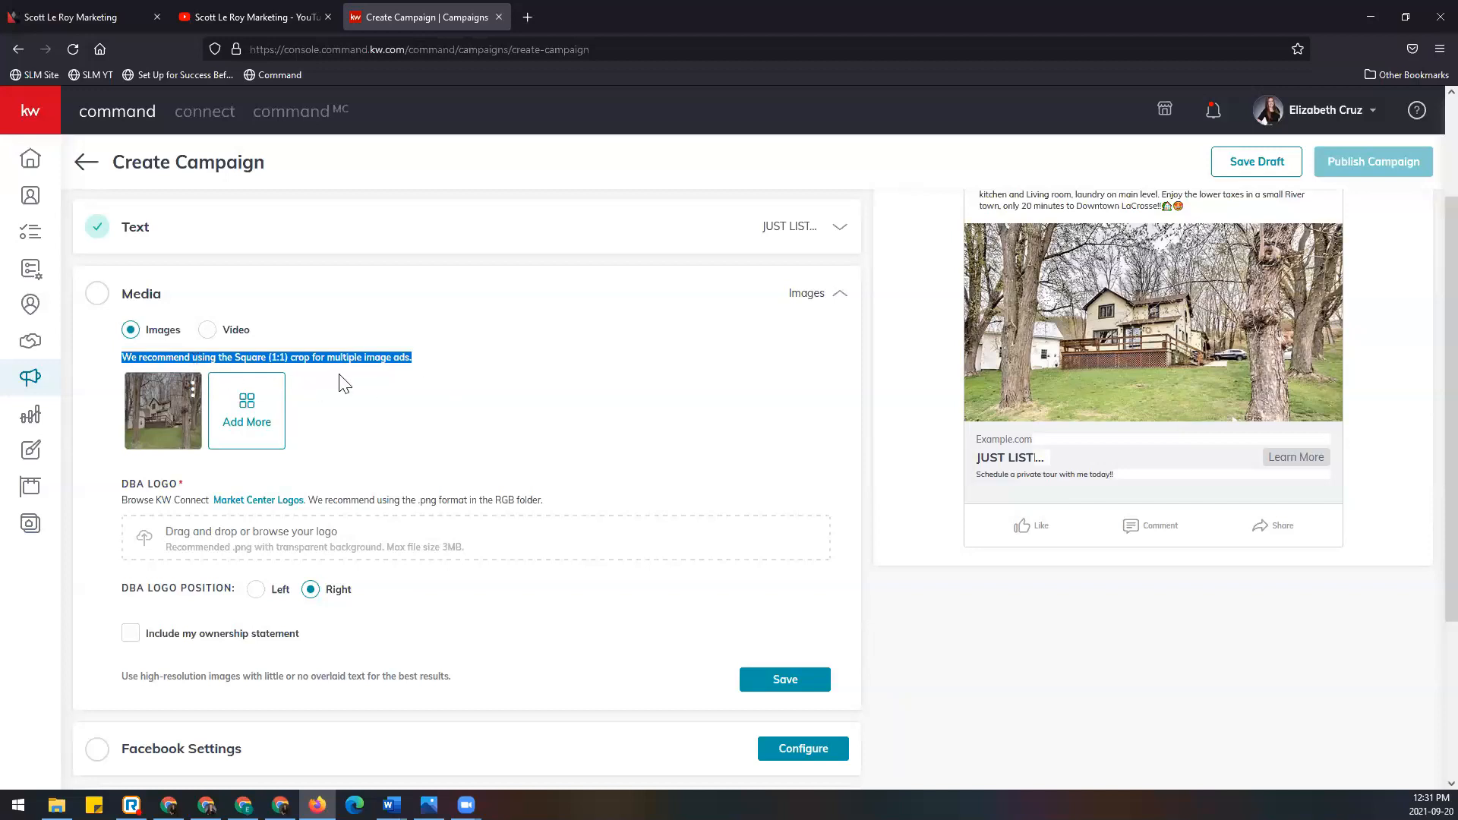
pyautogui.click(354, 389)
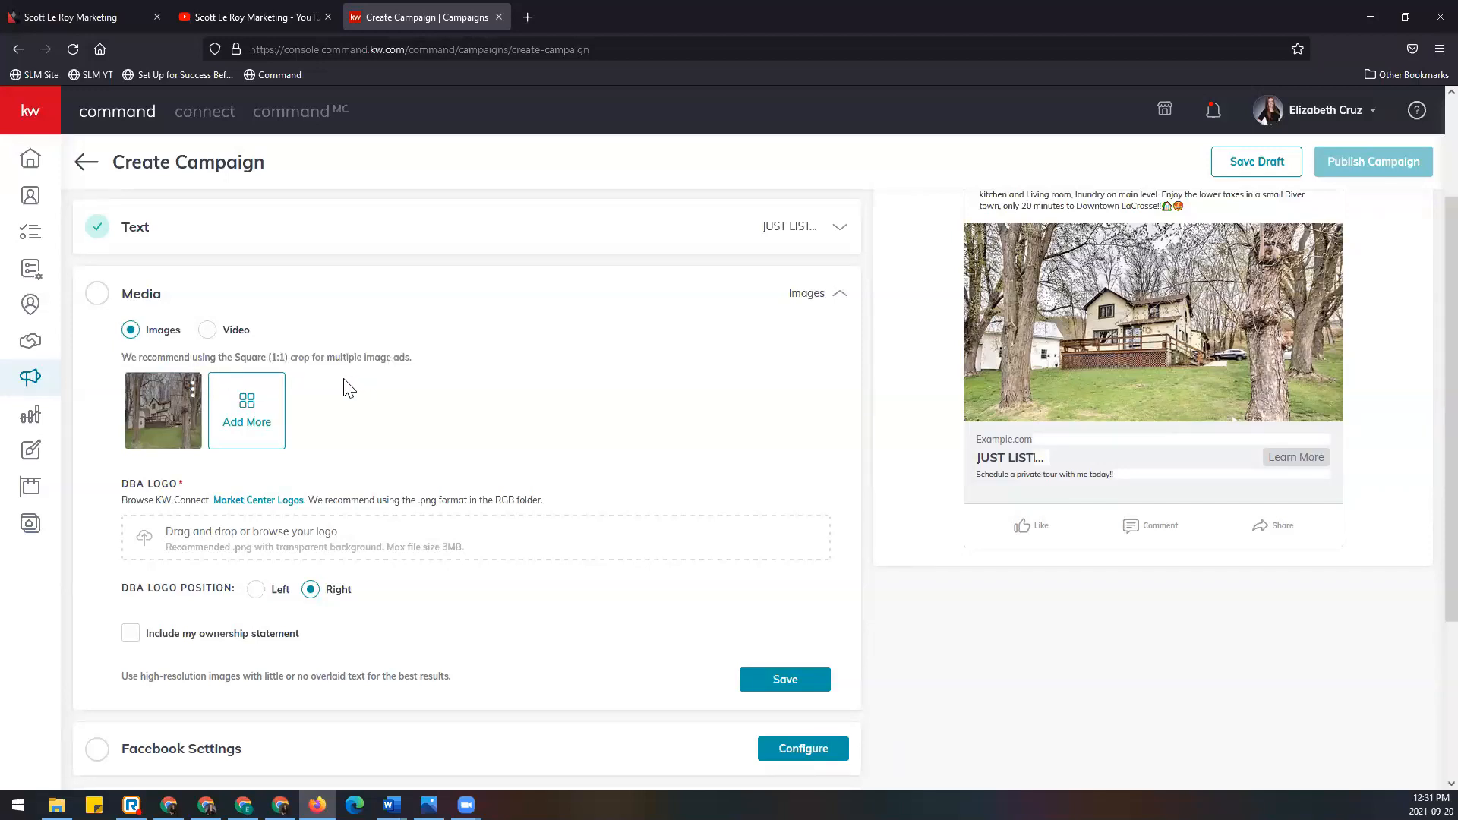
pyautogui.click(246, 416)
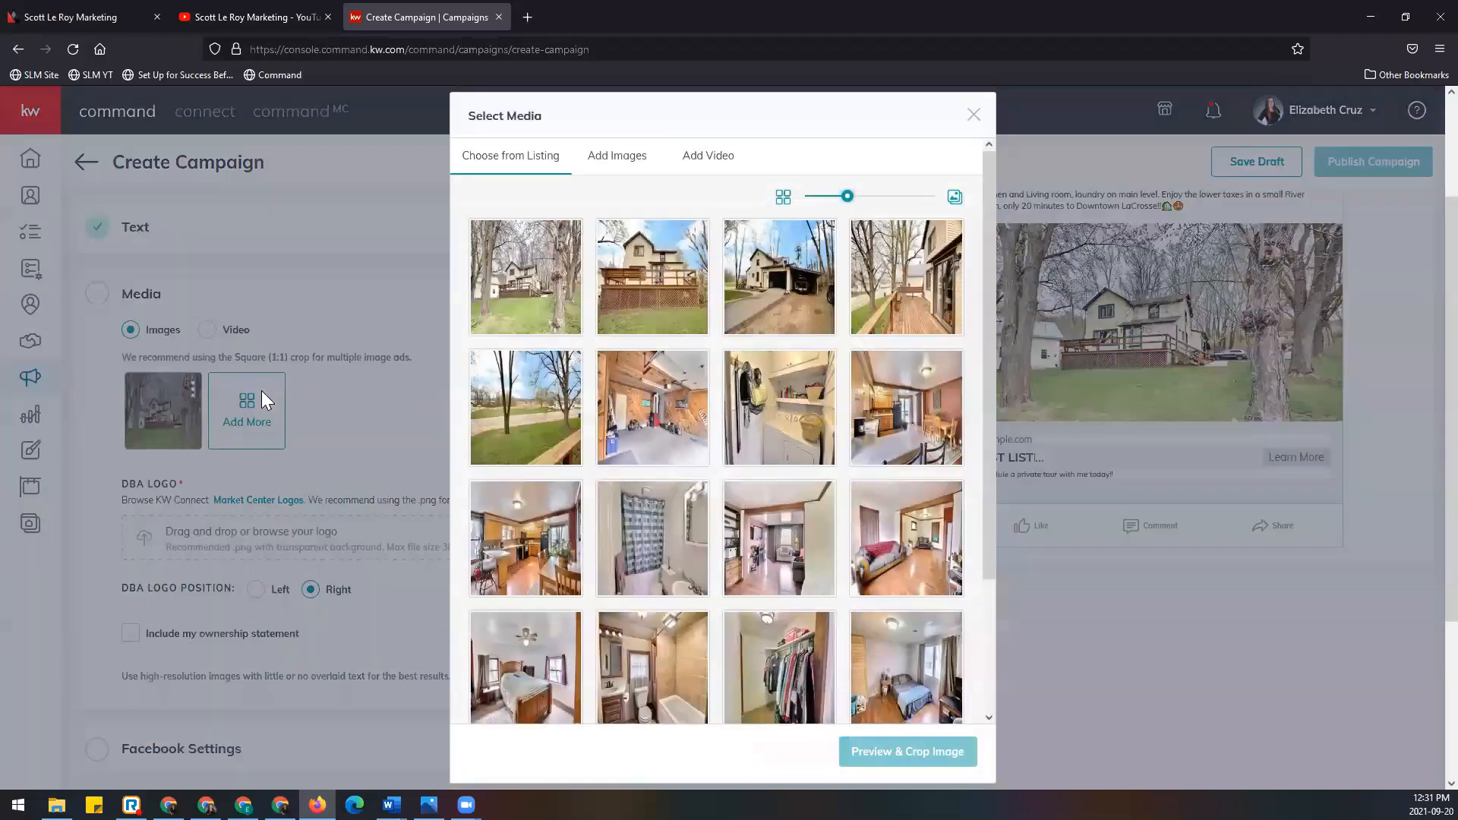
# Step: Select the garage listing photo, then switch the picker to Upload Image under Add Images
pyautogui.click(653, 410)
pyautogui.click(621, 158)
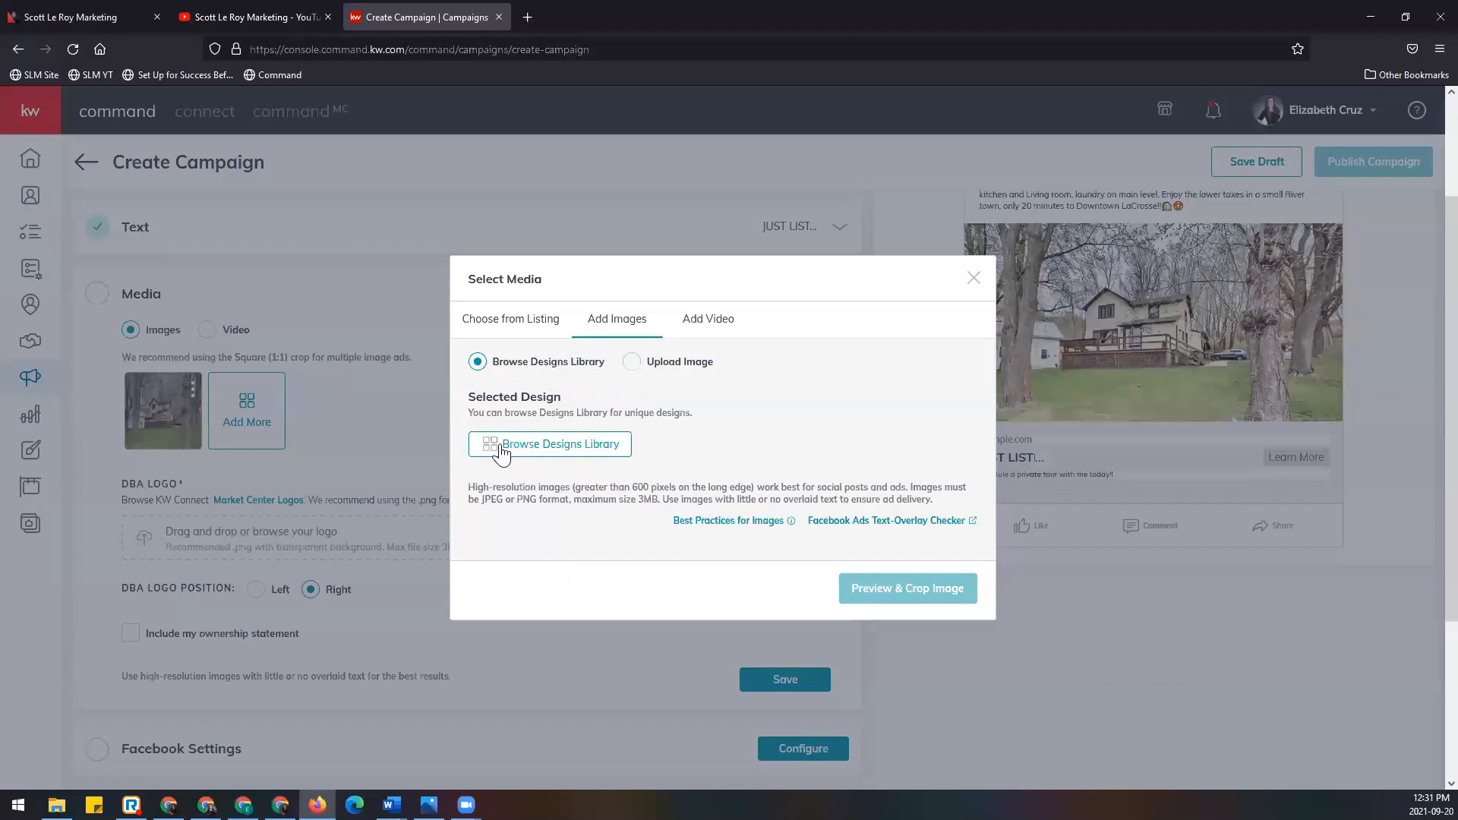
pyautogui.click(630, 362)
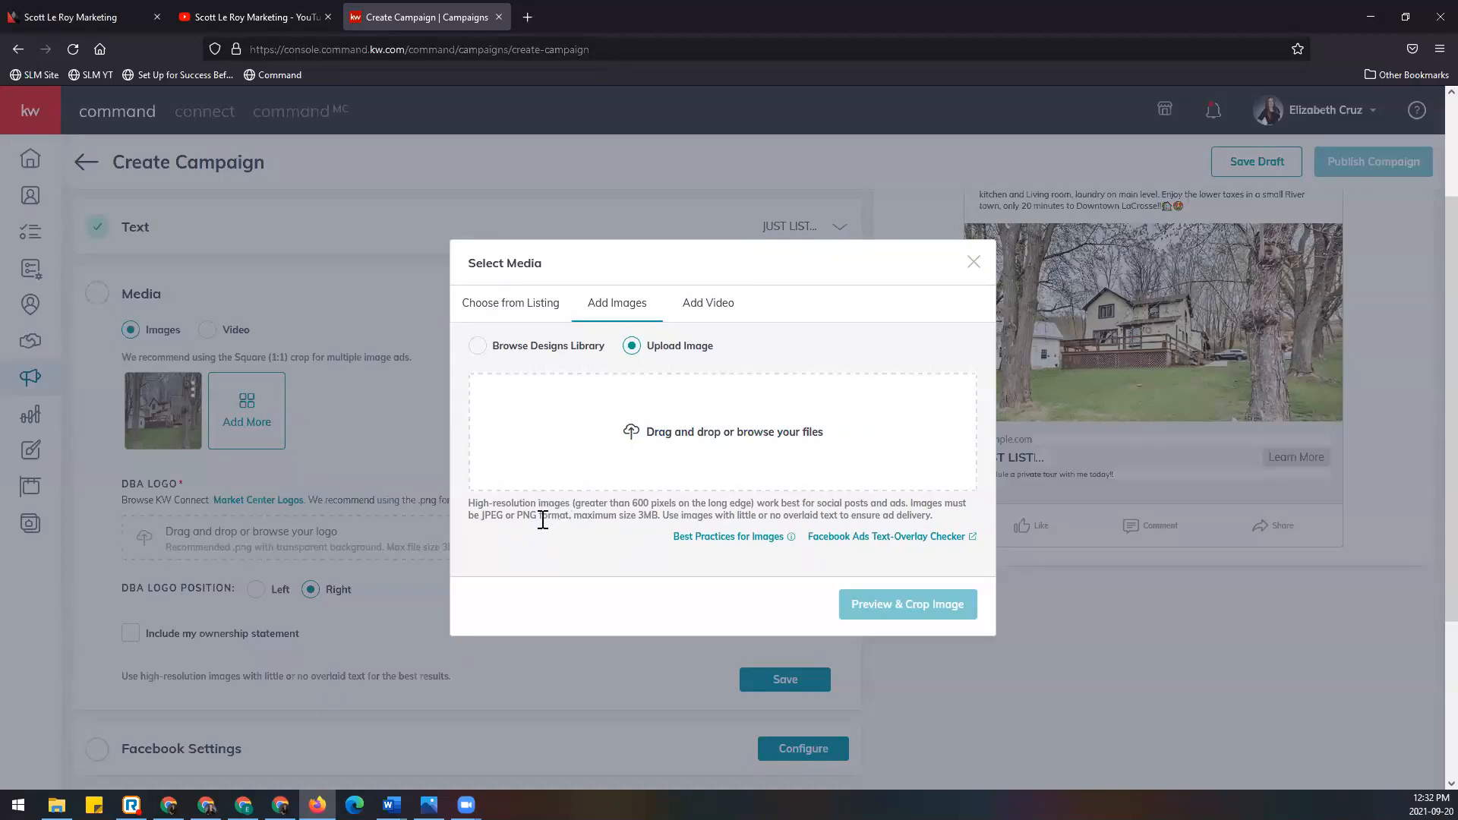
# Step: Review the upload guidelines: high resolution, JPEG or PNG, 3MB maximum, no overlaid text
pyautogui.moveTo(469, 503); pyautogui.dragTo(706, 504)
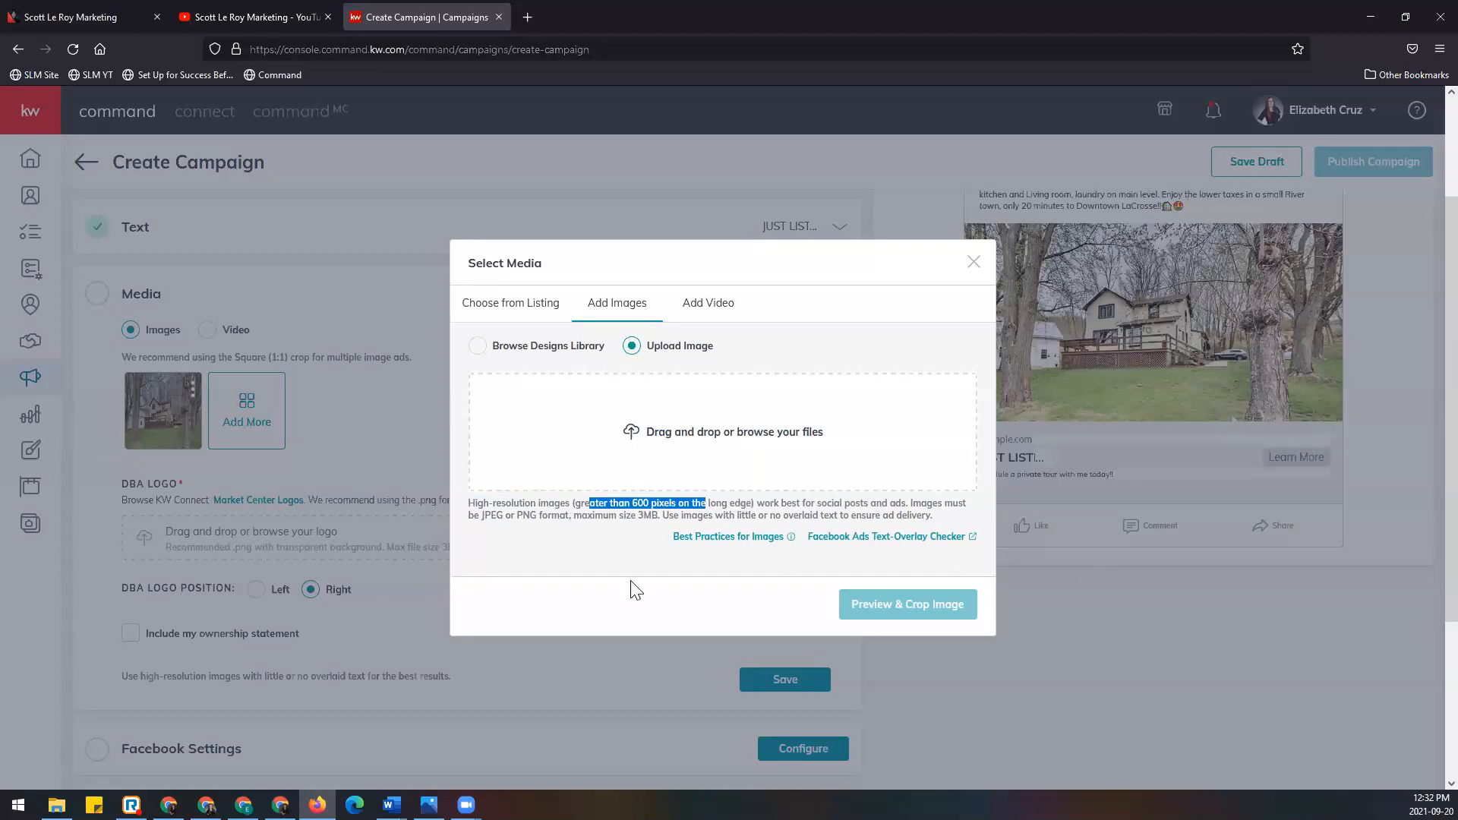
pyautogui.moveTo(480, 515); pyautogui.dragTo(536, 515)
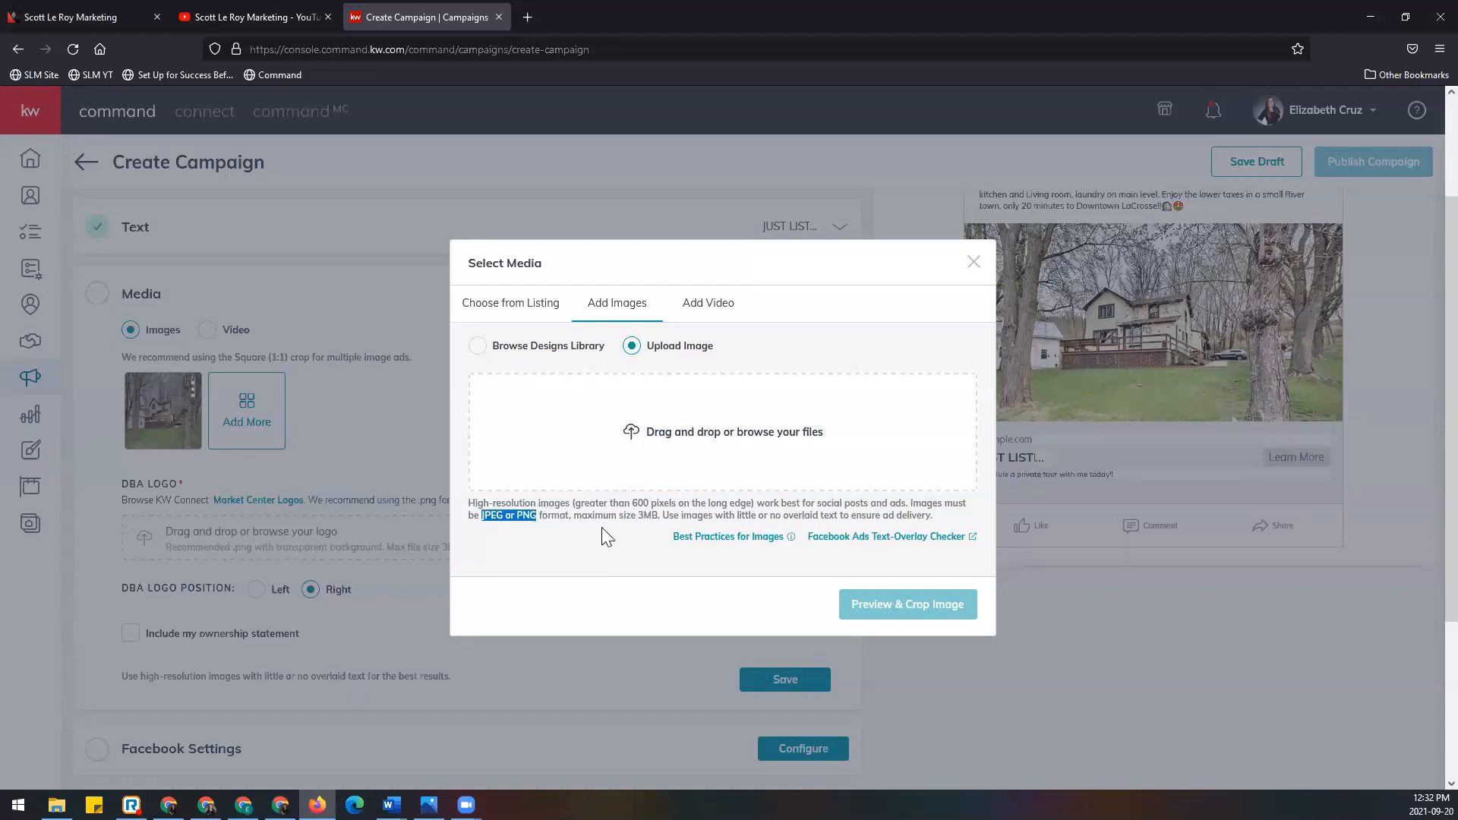
pyautogui.moveTo(574, 515); pyautogui.dragTo(658, 518)
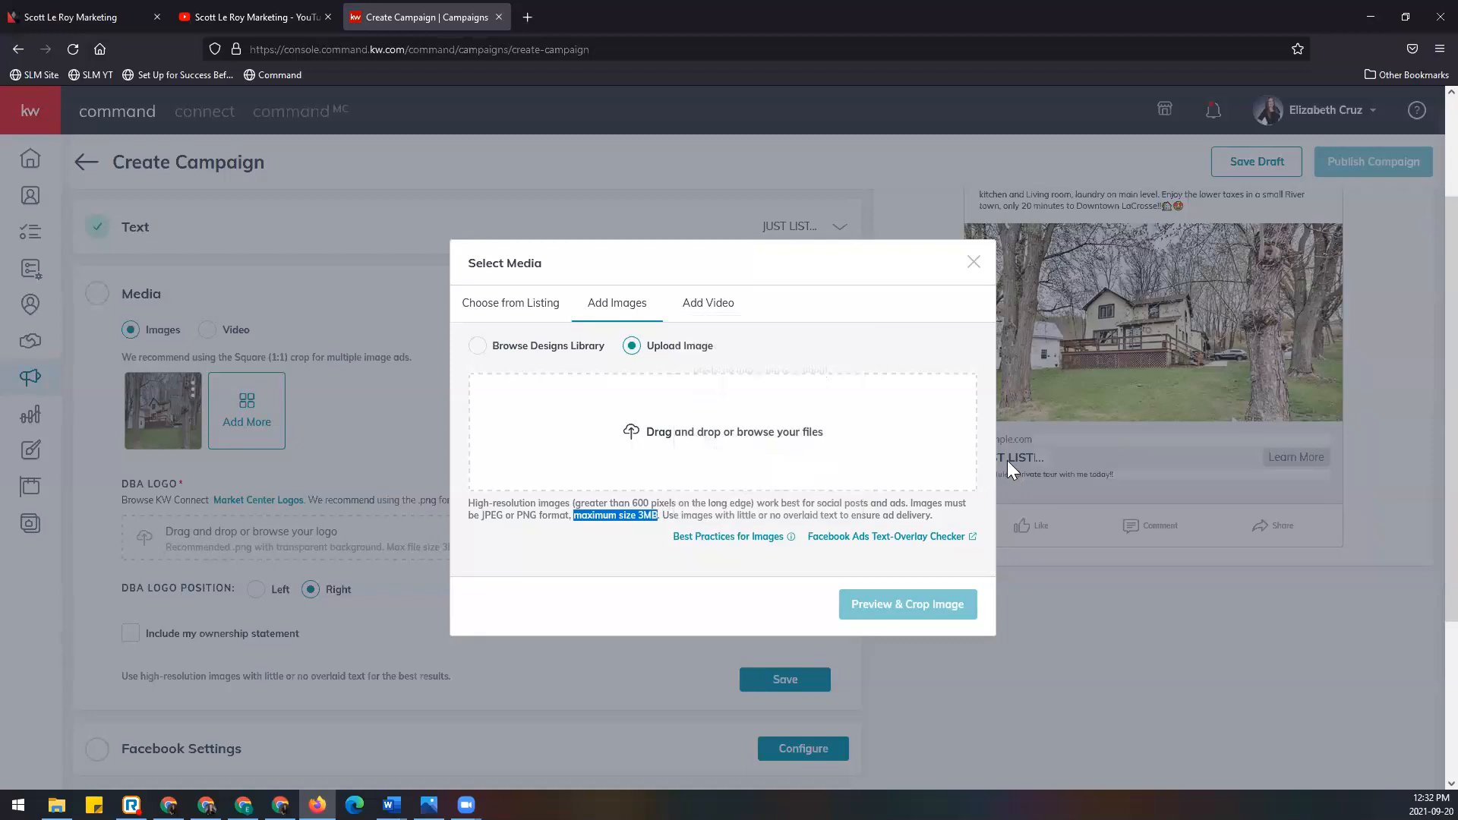
pyautogui.moveTo(661, 516); pyautogui.dragTo(939, 515)
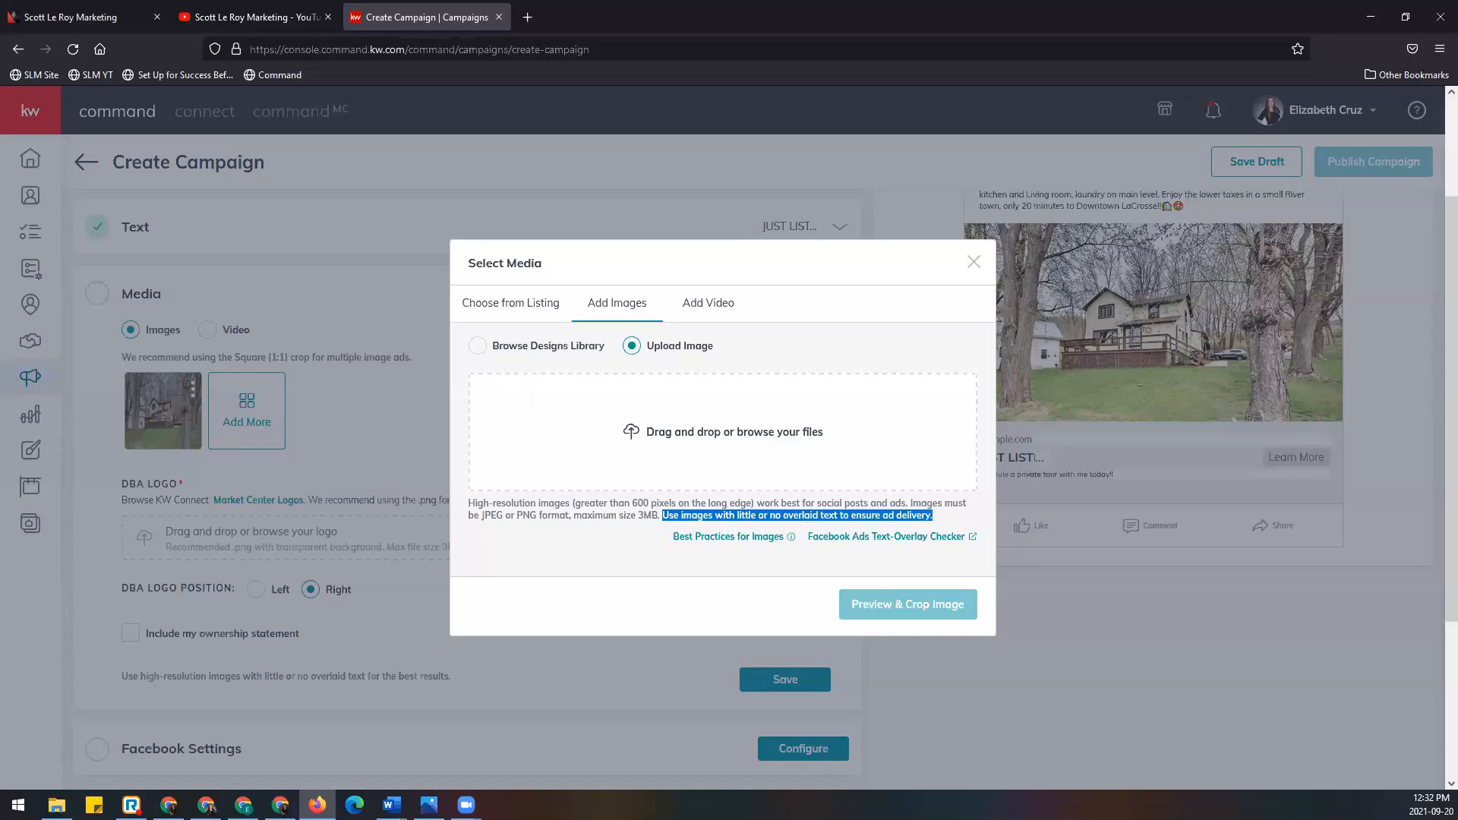
pyautogui.click(944, 515)
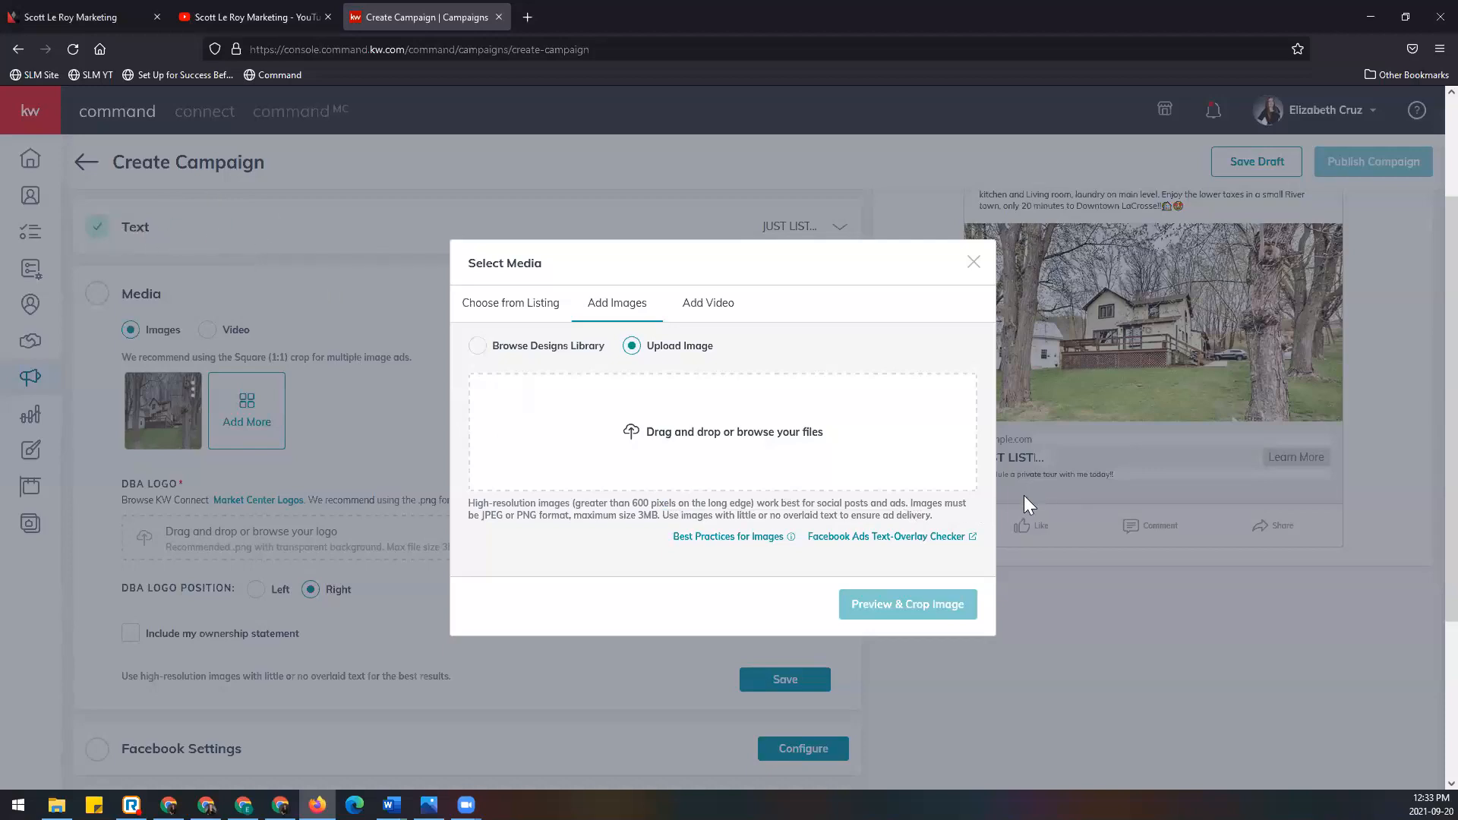
pyautogui.moveTo(717, 545)
pyautogui.moveTo(865, 547)
# Step: Close the media picker and point out the required DBA LOGO field
pyautogui.click(974, 263)
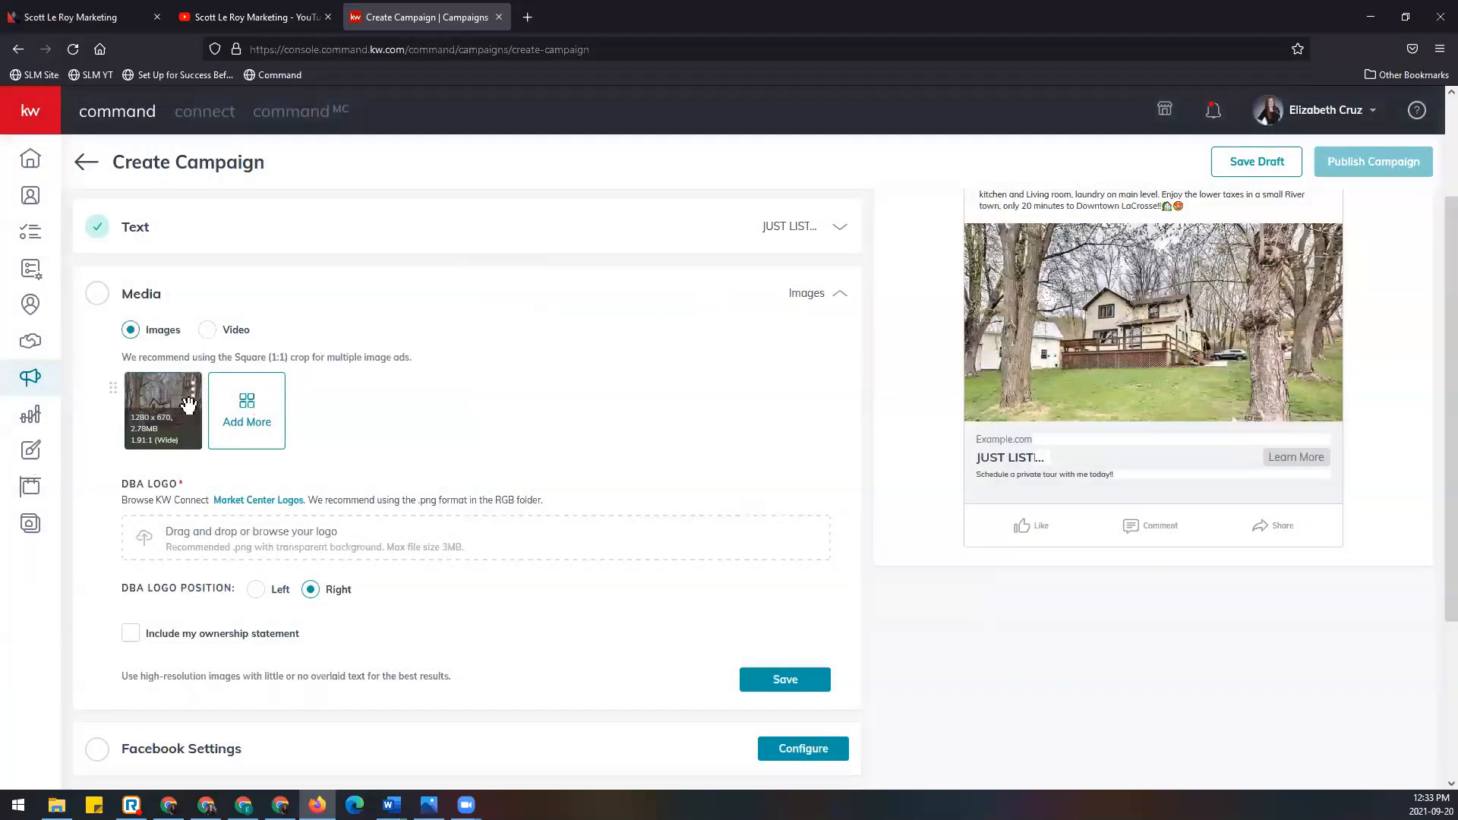
pyautogui.moveTo(122, 483); pyautogui.dragTo(217, 490)
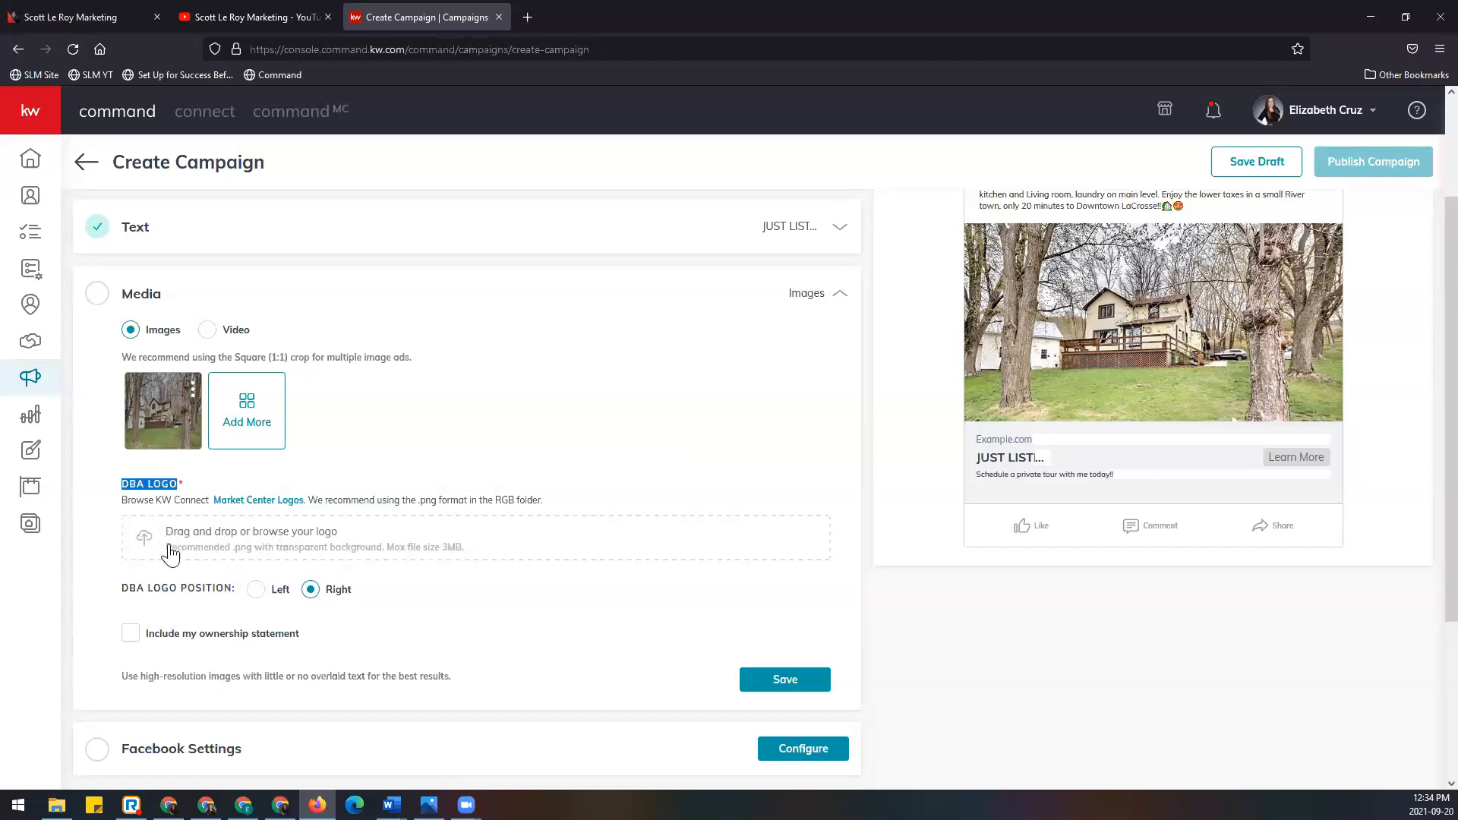
# Step: Find market center 595 on the Market Center Logos page and download its logo zip
pyautogui.click(265, 501)
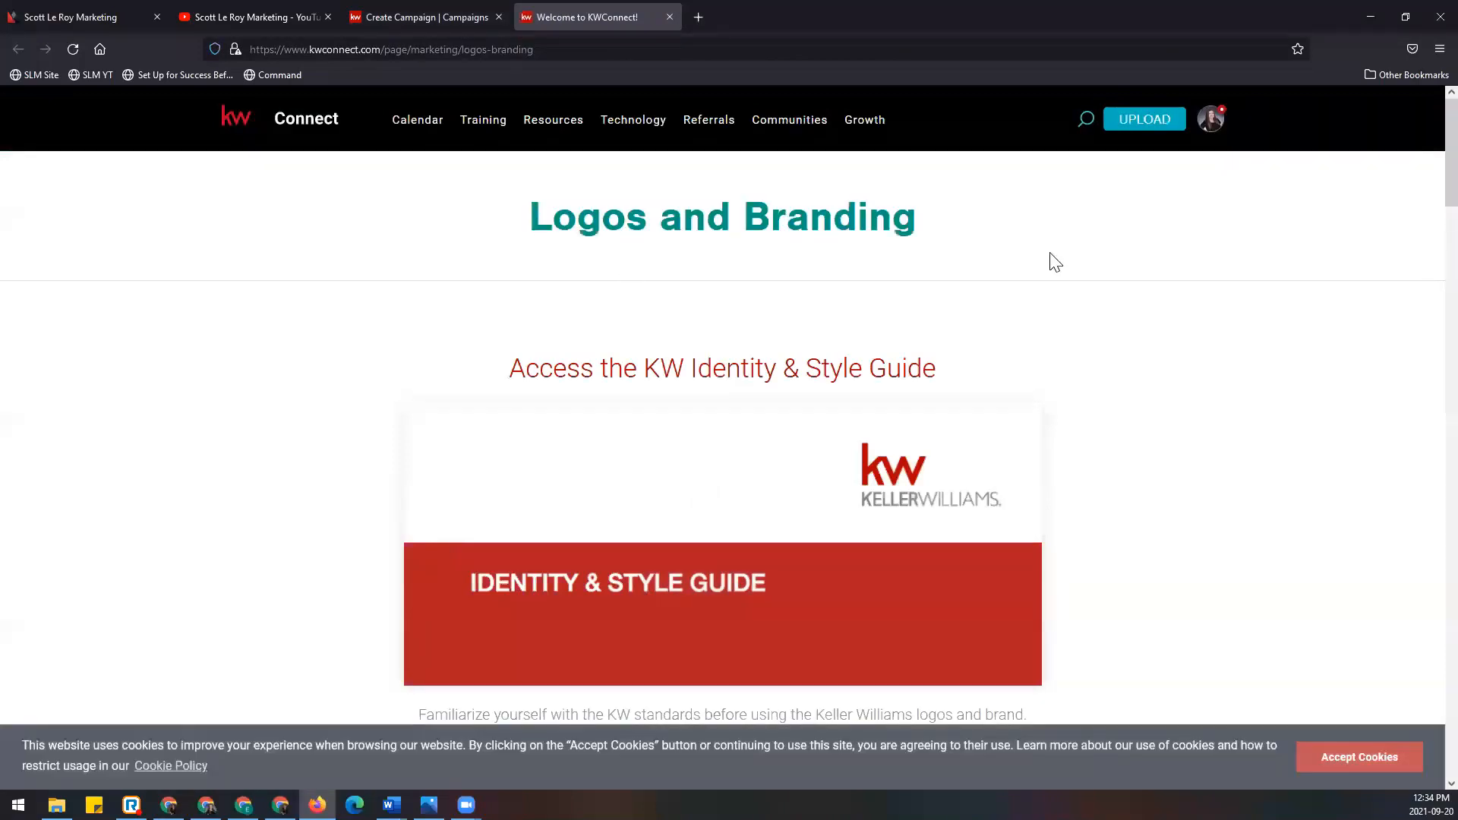
pyautogui.scroll(-4, 1105, 442)
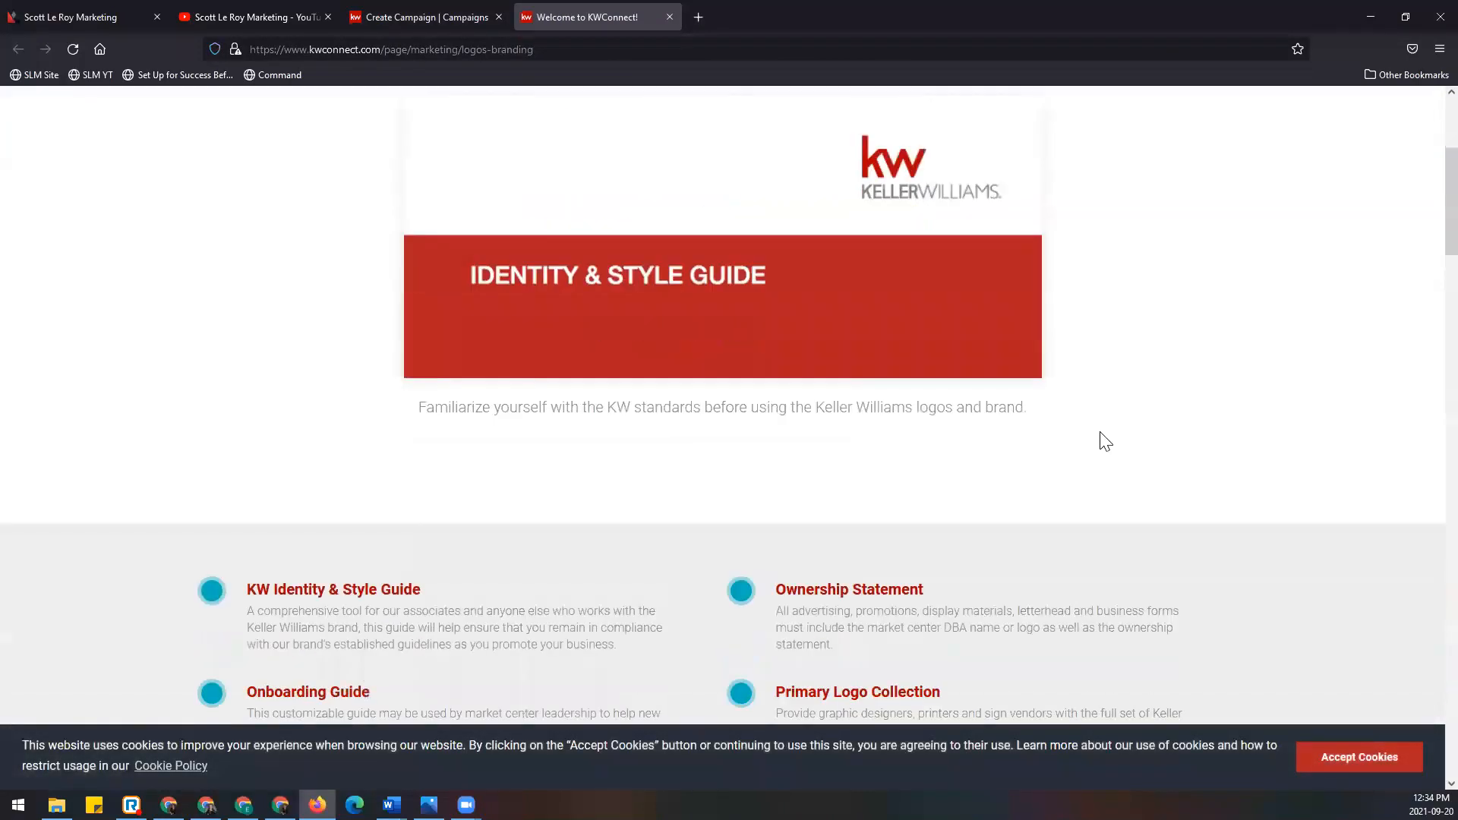
pyautogui.scroll(-10, 1105, 441)
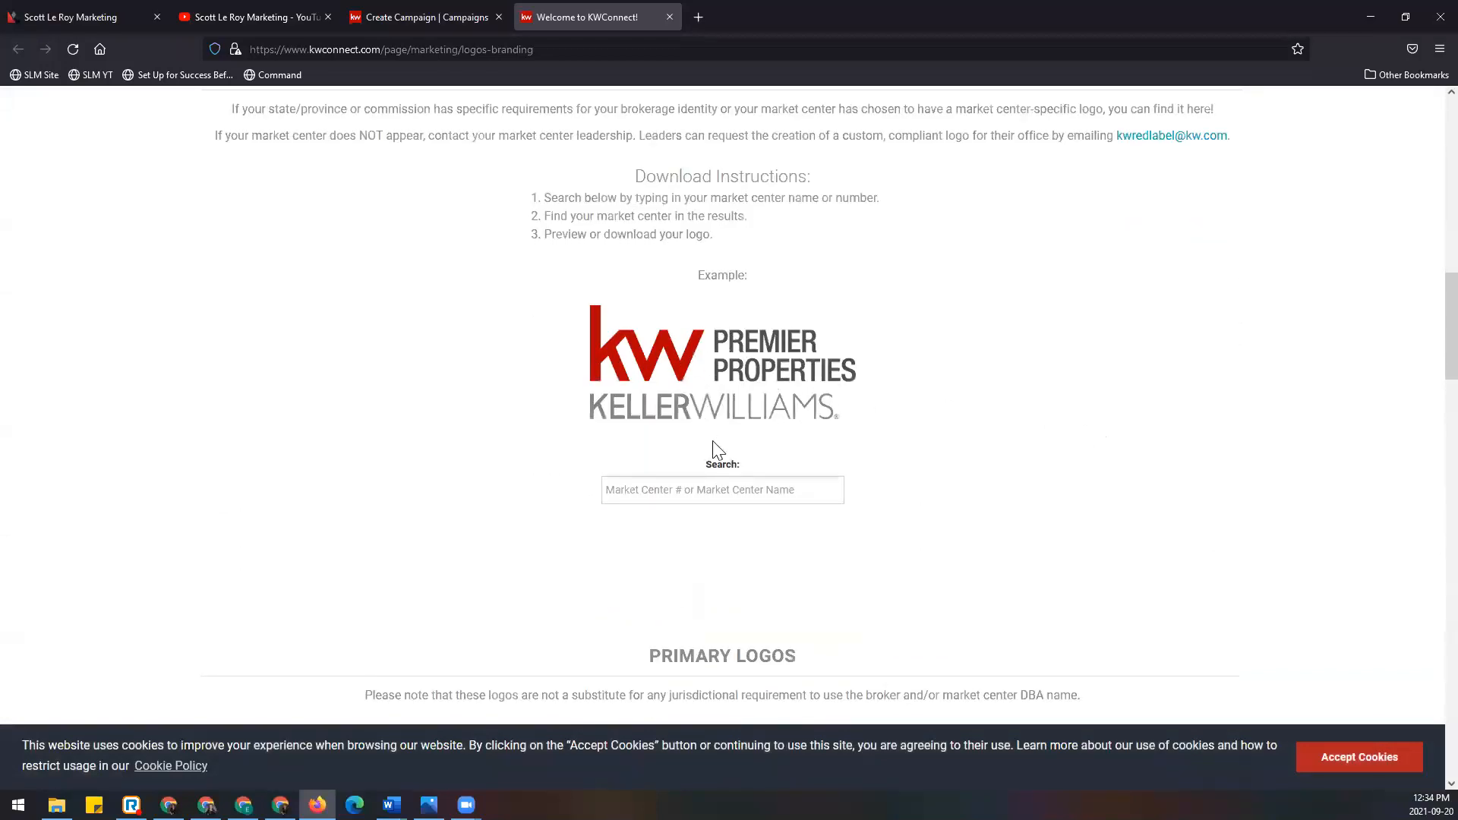
pyautogui.click(727, 490)
pyautogui.write('595')
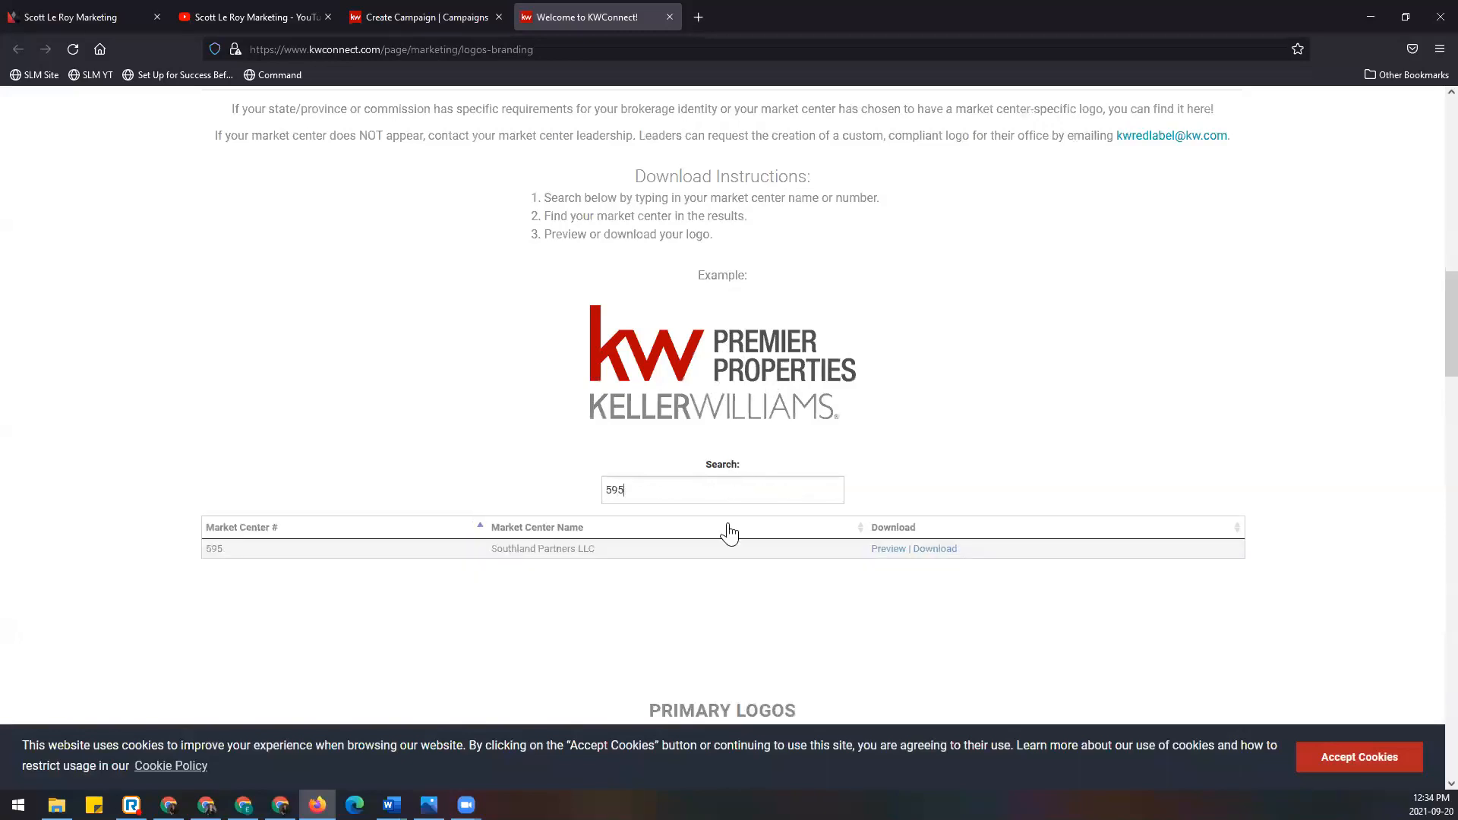
pyautogui.click(946, 549)
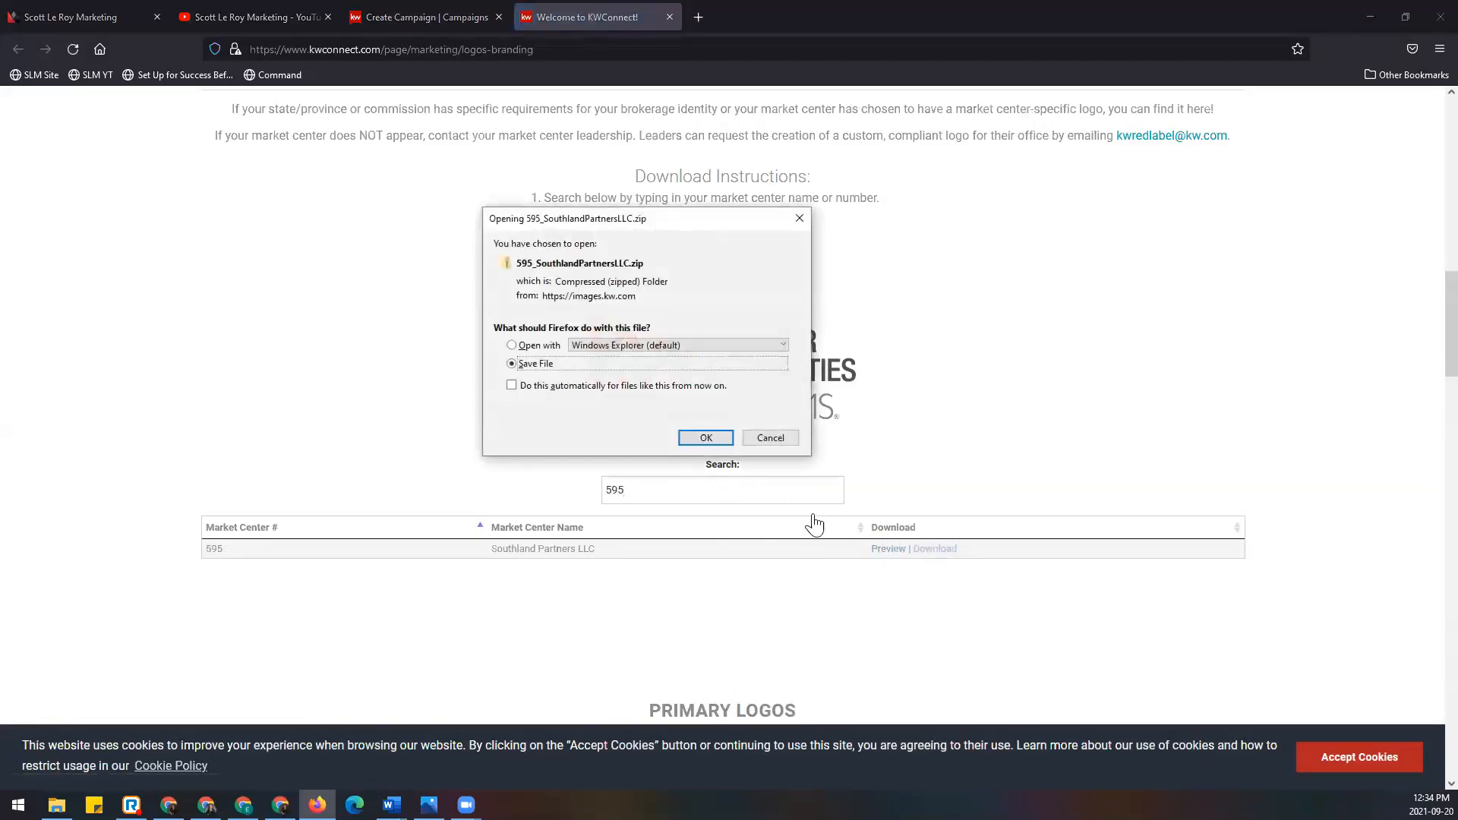
pyautogui.click(723, 437)
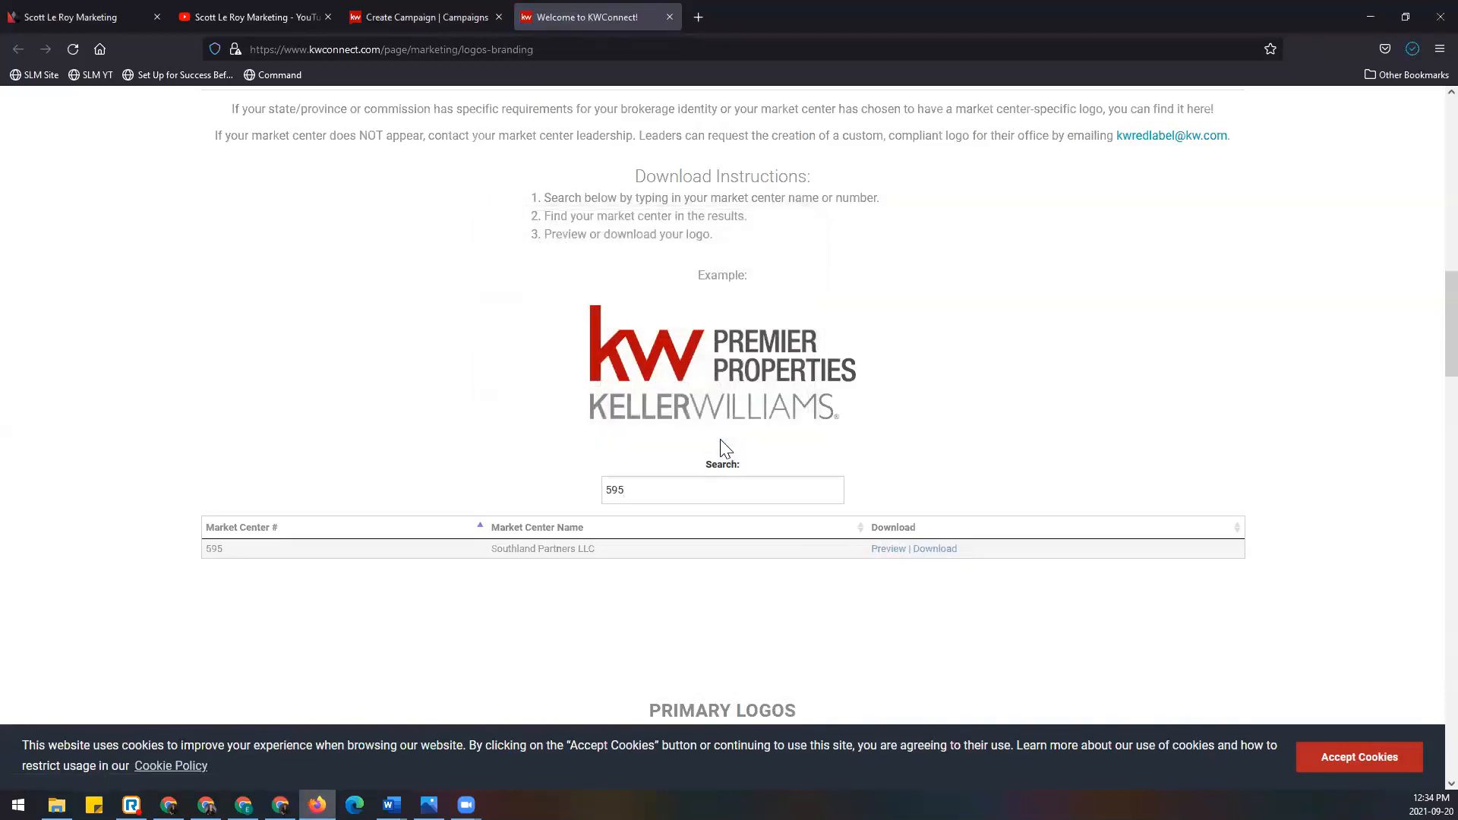
# Step: Confirm 595_SouthlandPartnersLLC.zip downloaded, then close KW Connect to return to Create Campaign
pyautogui.click(1407, 49)
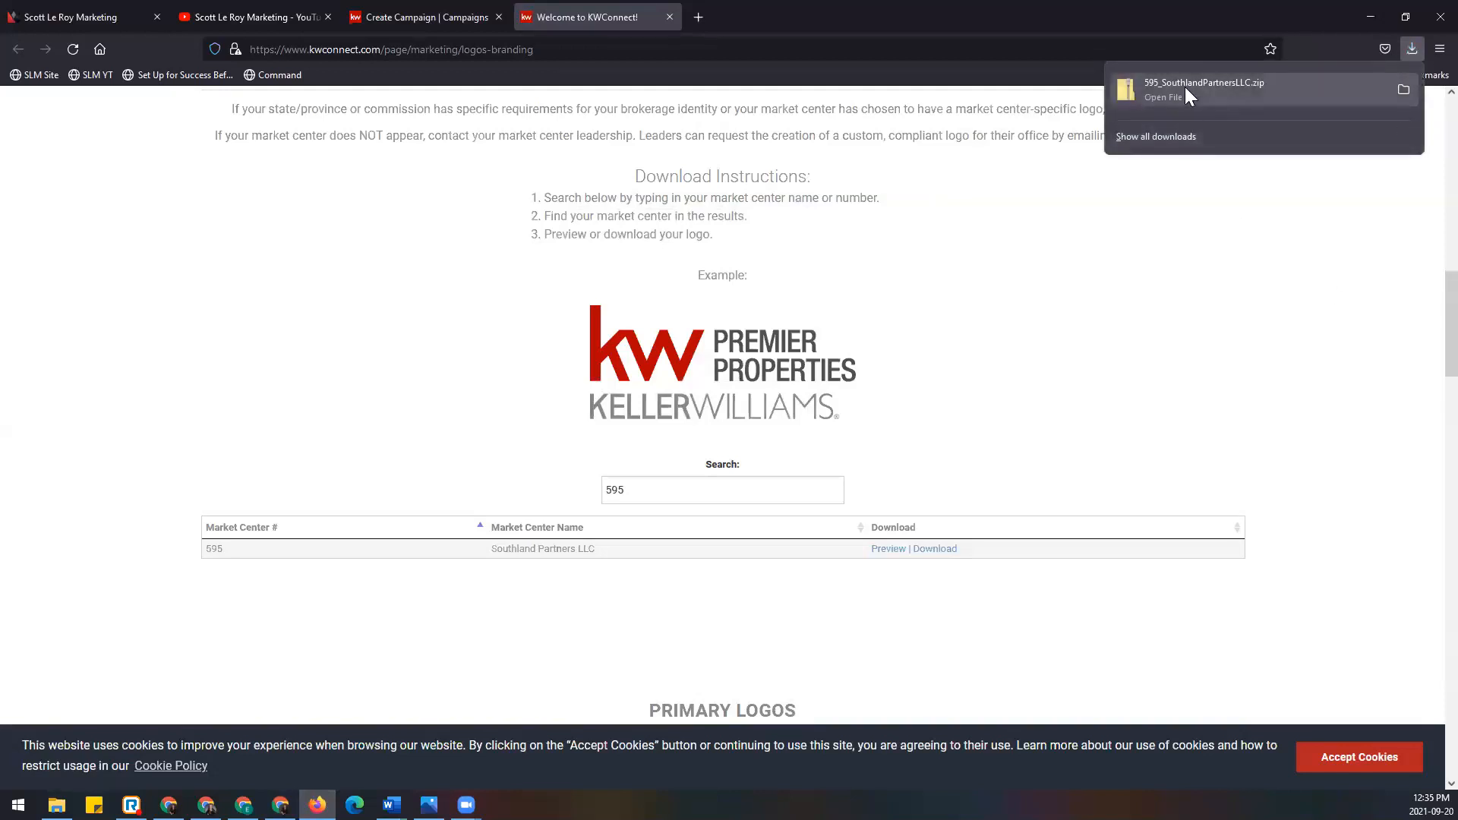
pyautogui.click(1295, 282)
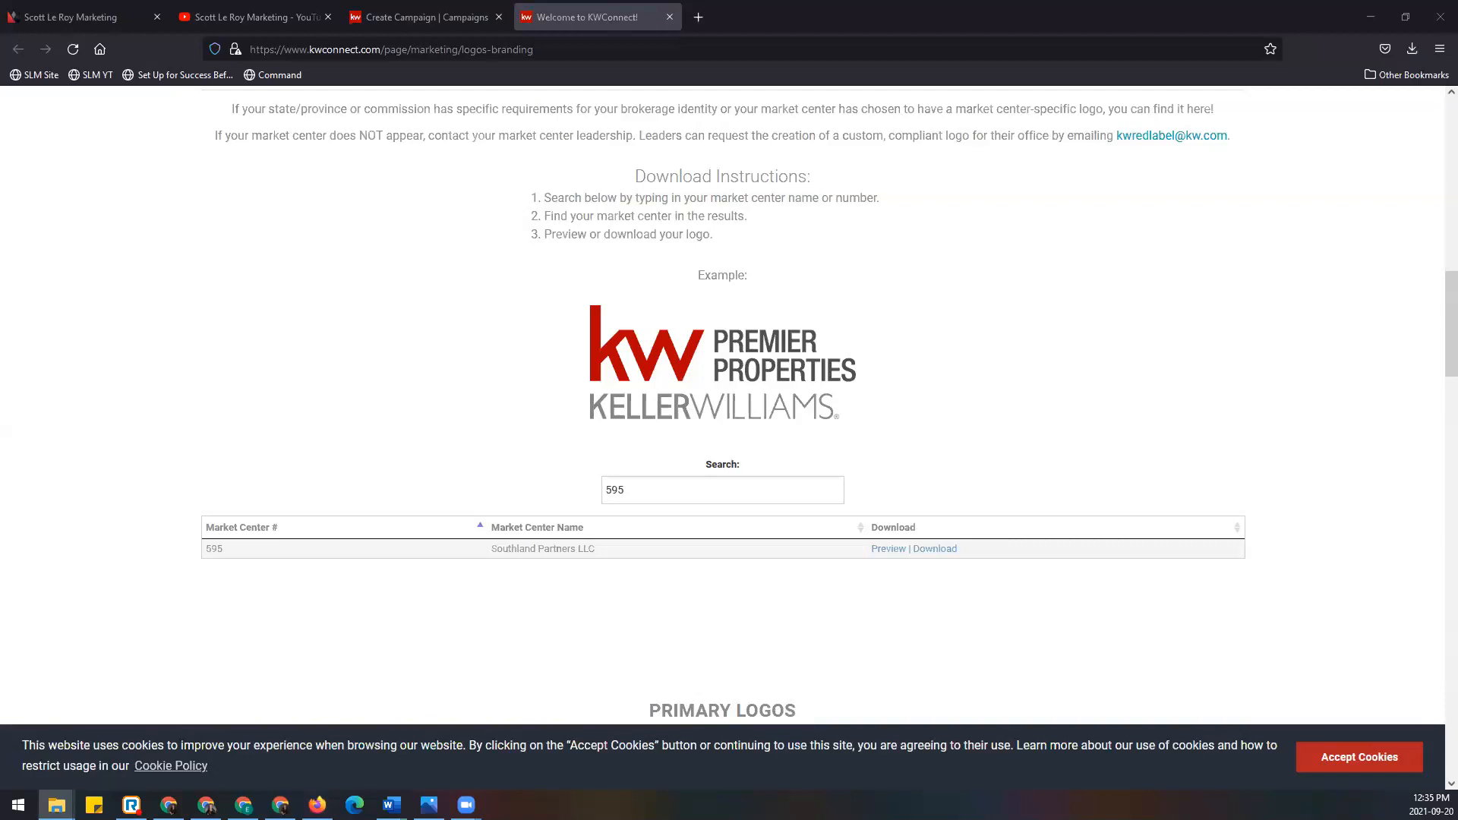
pyautogui.click(670, 17)
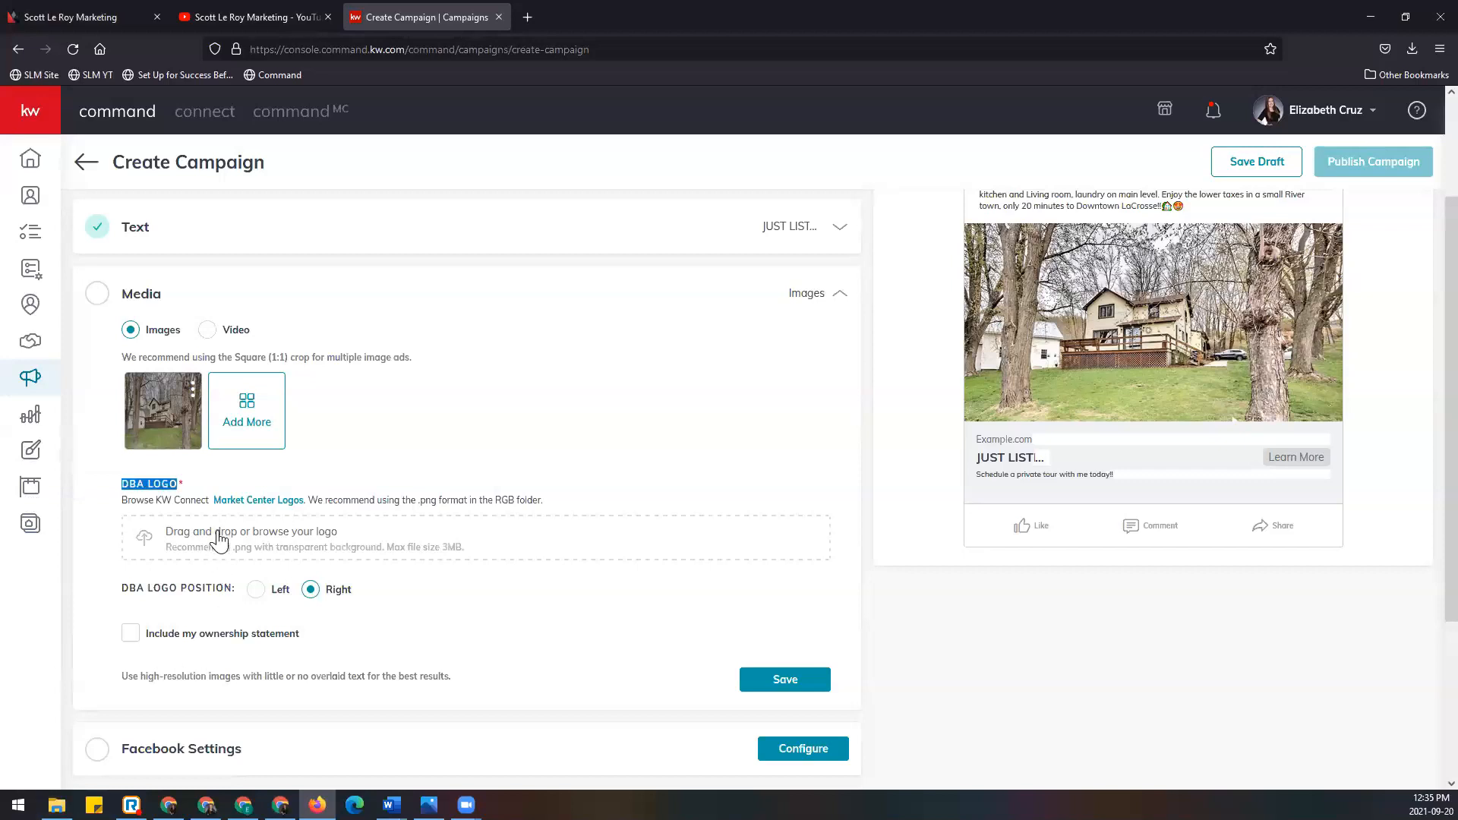
# Step: Upload KellerWilliams_SouthlandPartners_Logo_RGB PNG from Downloads > 595_SouthlandPartnersLLC > RGB as the DBA logo
pyautogui.click(269, 539)
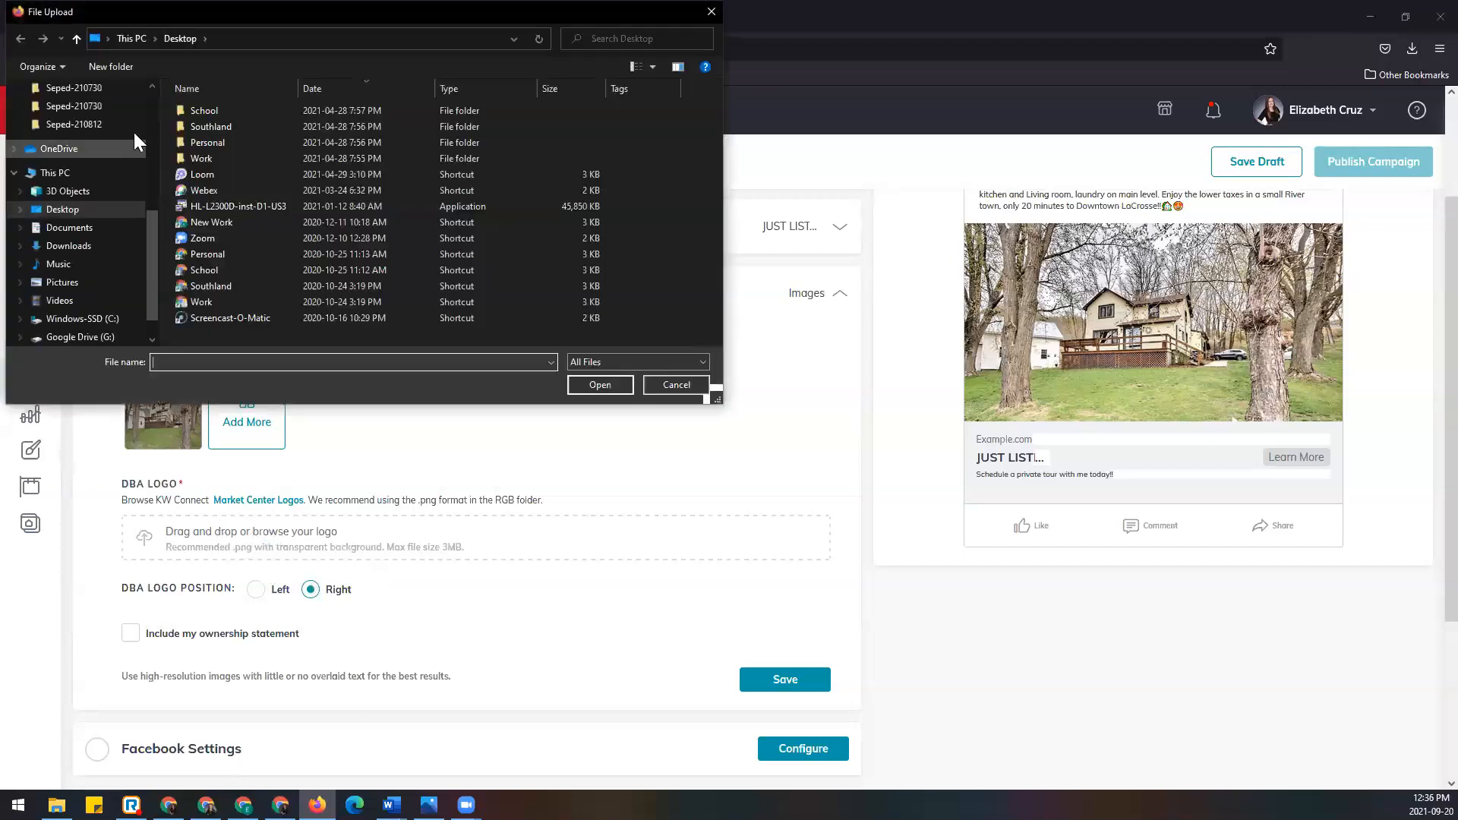
pyautogui.scroll(3, 106, 148)
pyautogui.click(107, 138)
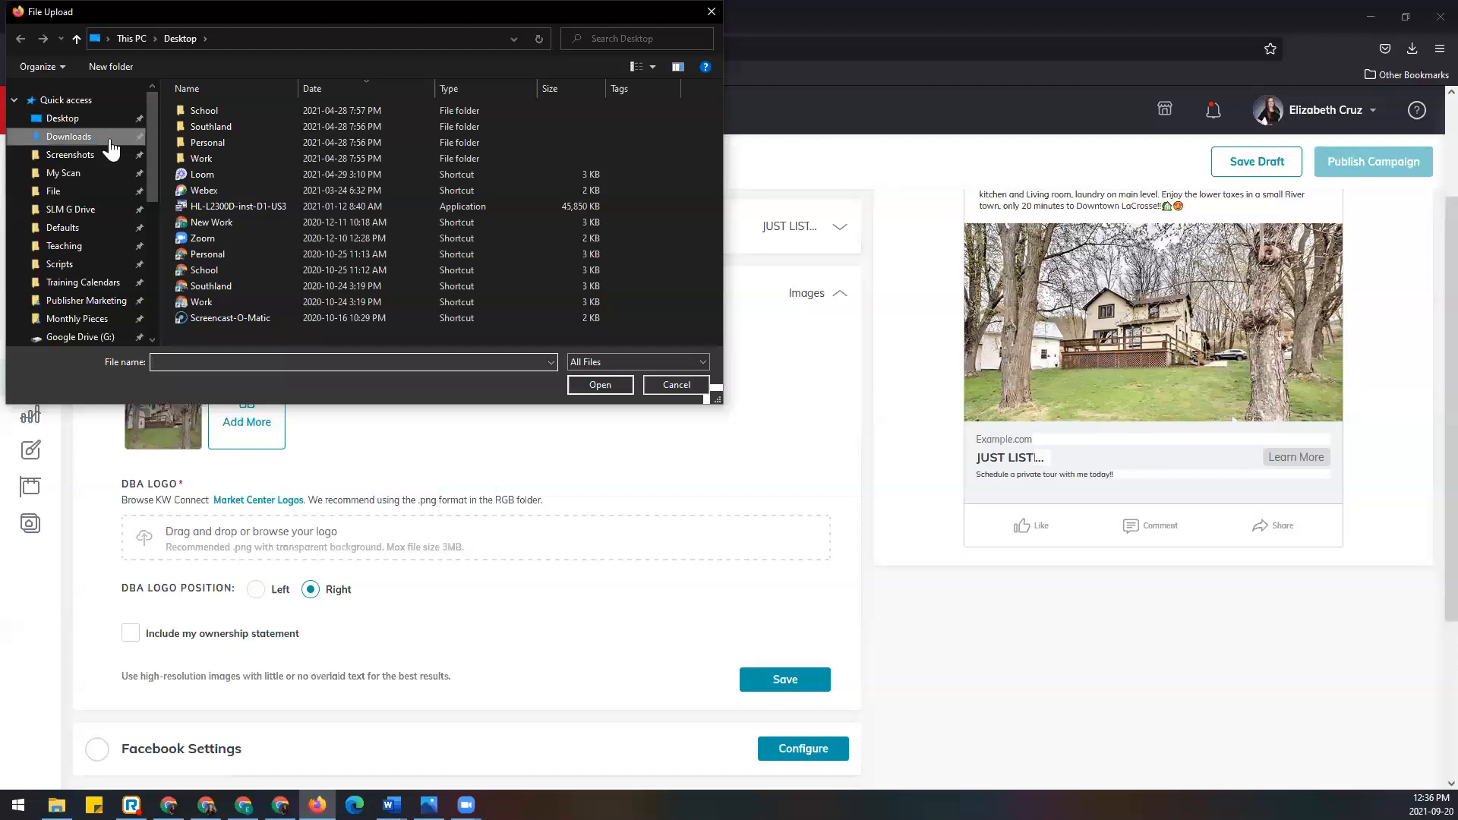
pyautogui.click(253, 131)
pyautogui.doubleClick(254, 131)
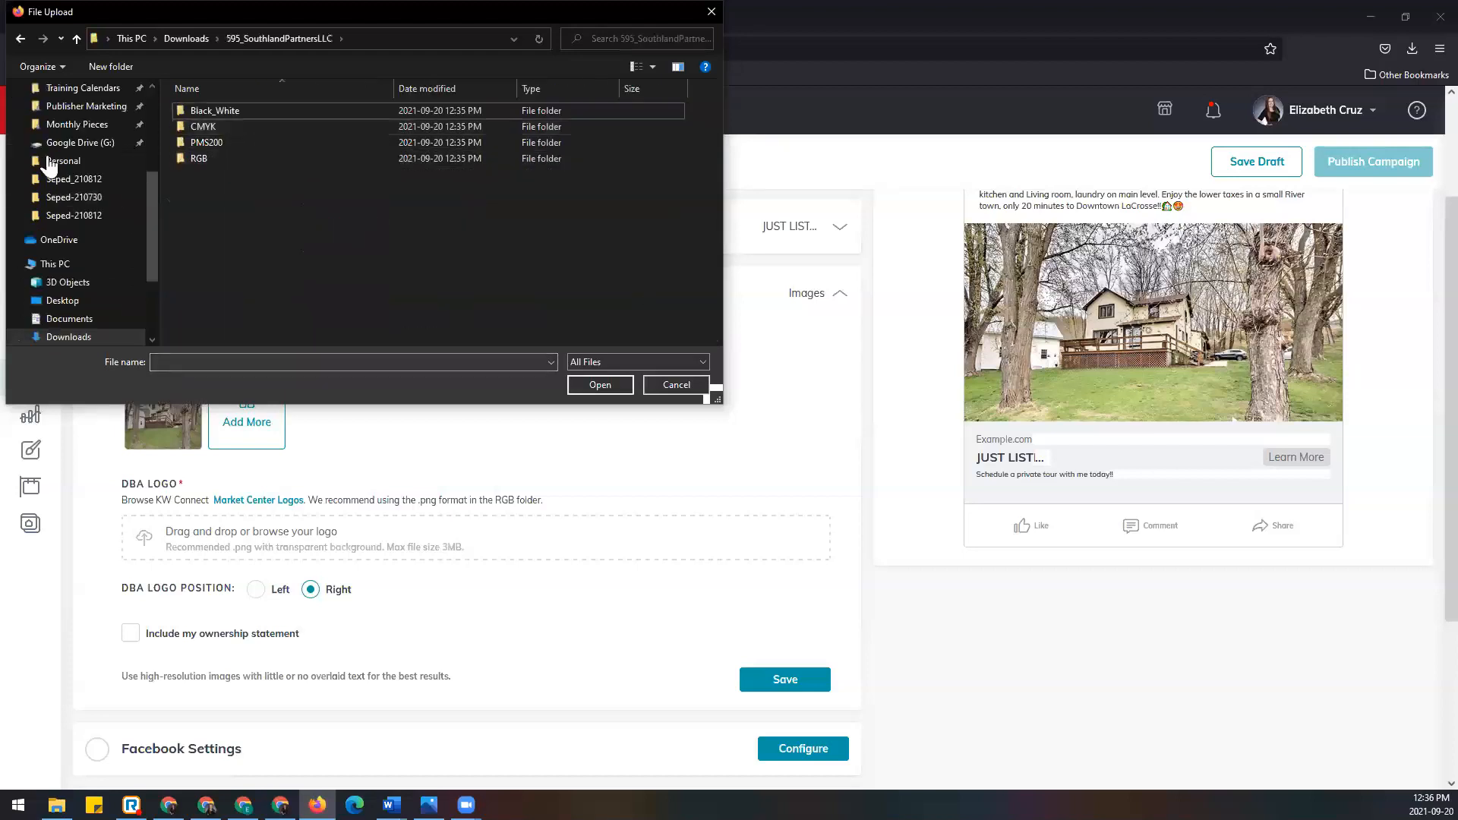
pyautogui.doubleClick(287, 159)
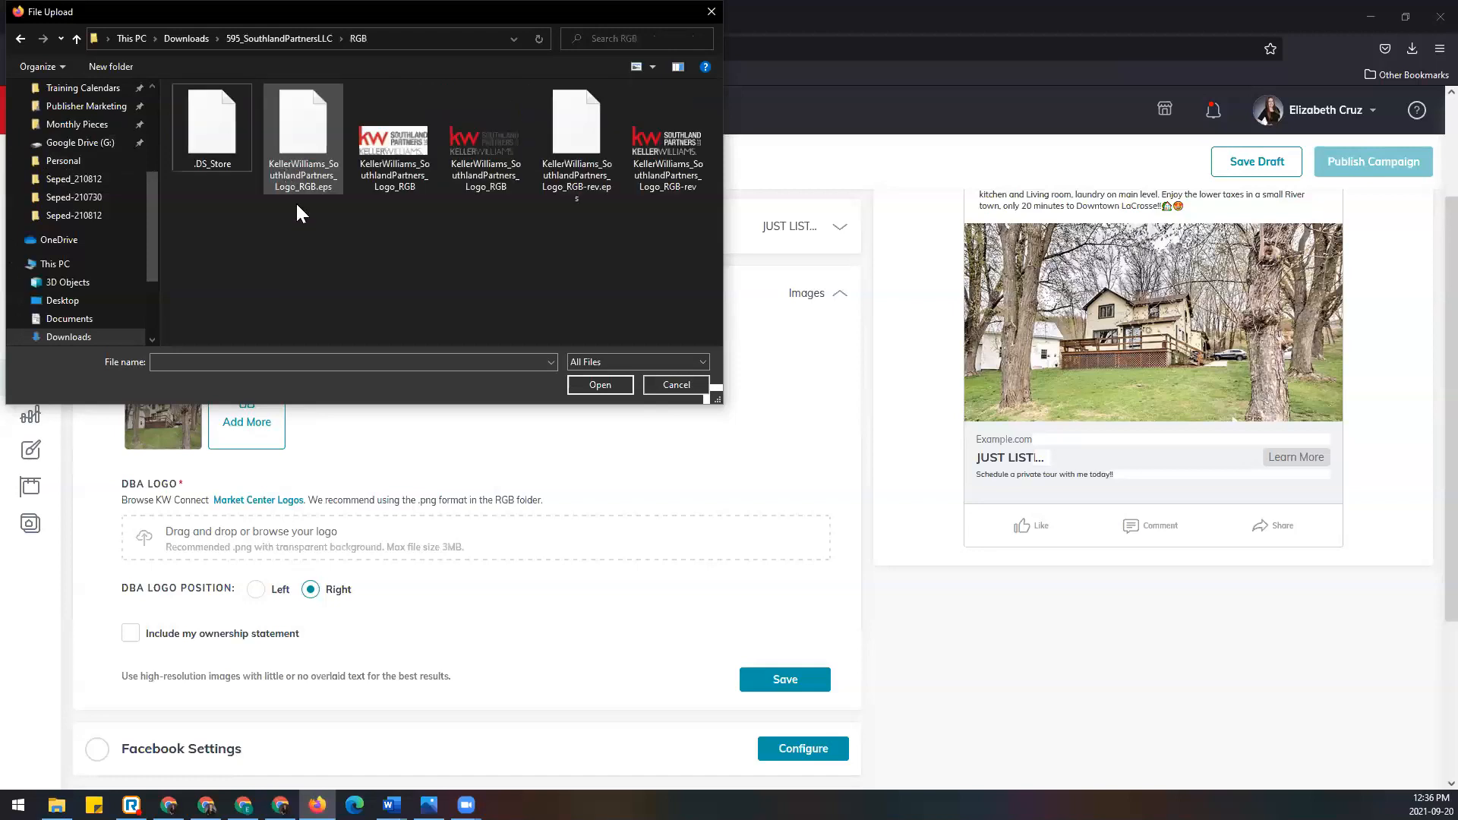
pyautogui.doubleClick(500, 140)
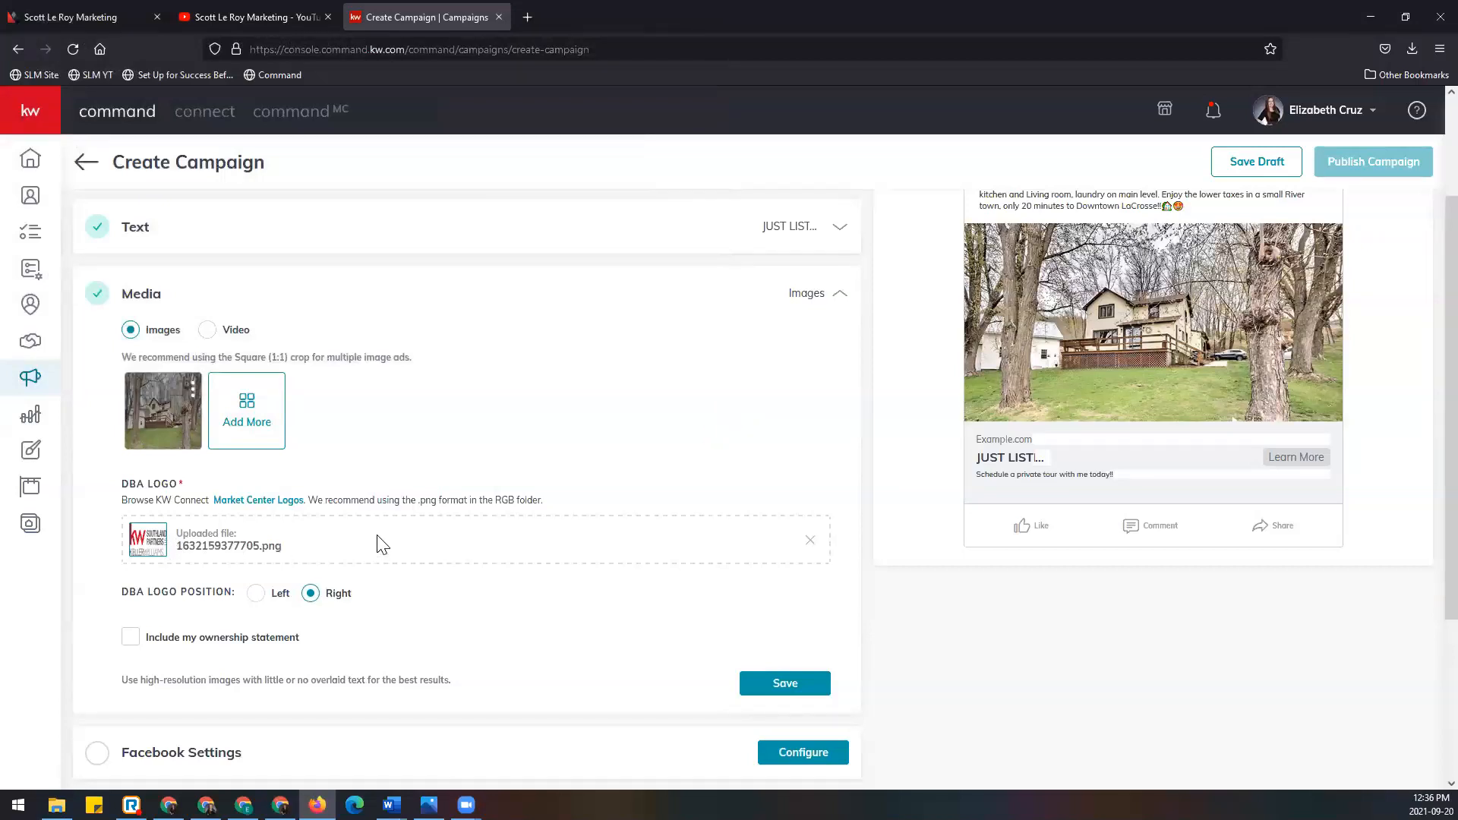
# Step: Position the DBA logo Left and apply the ownership statement 'Each office is independently owned and operated.'
pyautogui.click(256, 595)
pyautogui.click(131, 638)
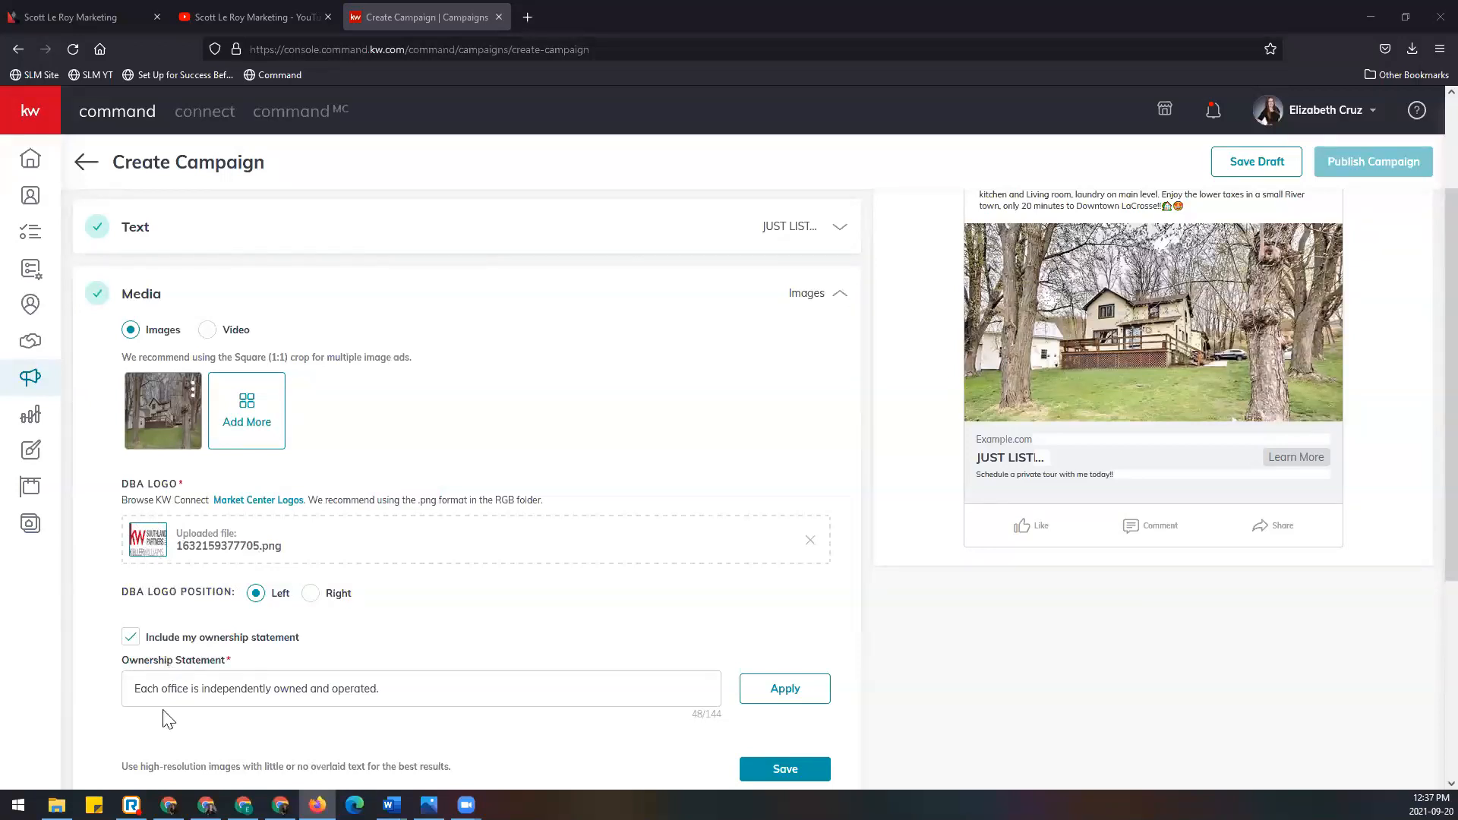
pyautogui.click(394, 693)
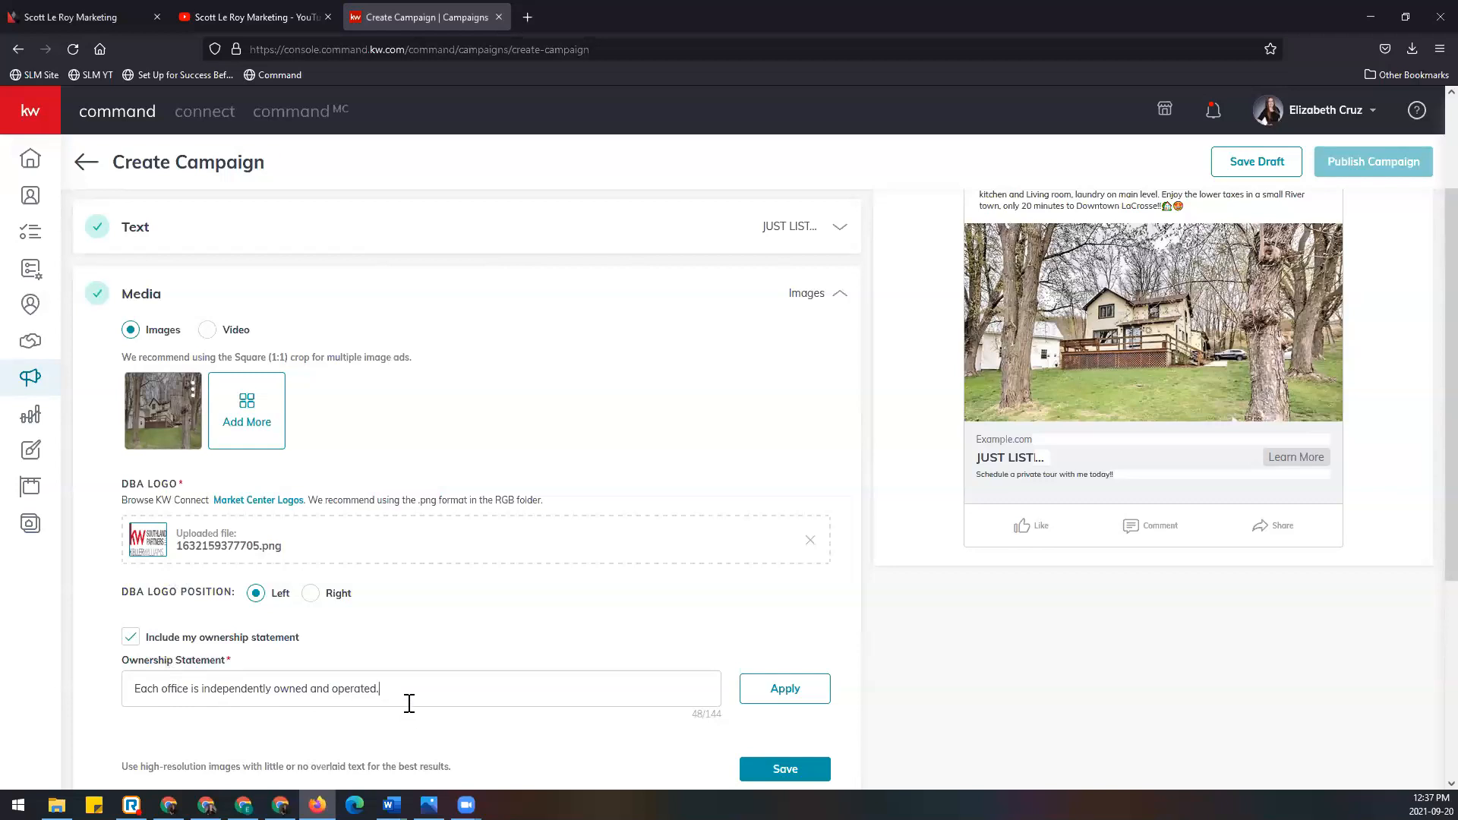
pyautogui.click(756, 699)
pyautogui.moveTo(124, 690); pyautogui.dragTo(489, 677)
pyautogui.click(635, 696)
pyautogui.scroll(-1, 650, 579)
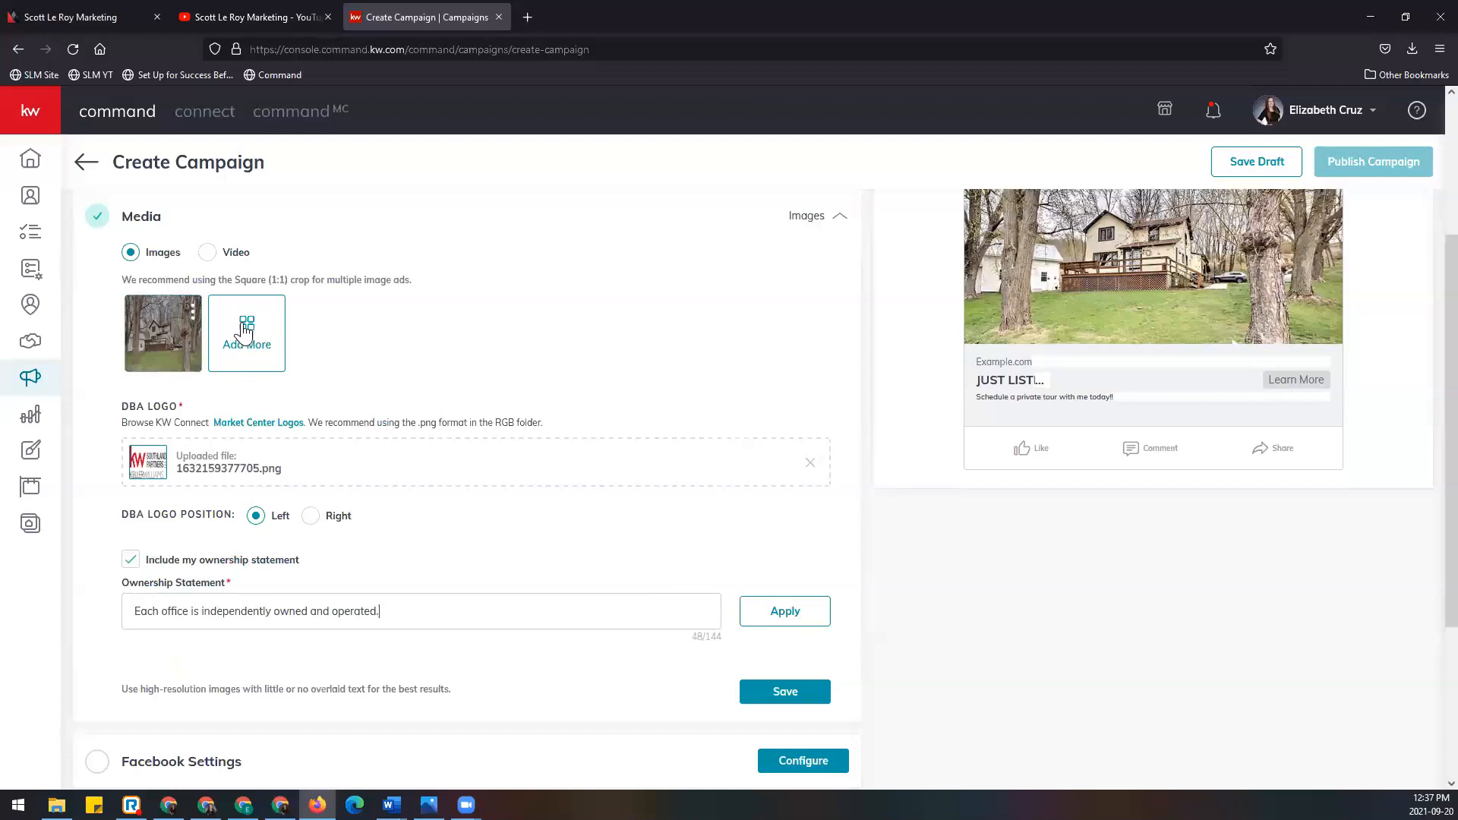
# Step: Remove the DBA logo and re-upload the same Southland Partners RGB PNG logo file
pyautogui.click(811, 466)
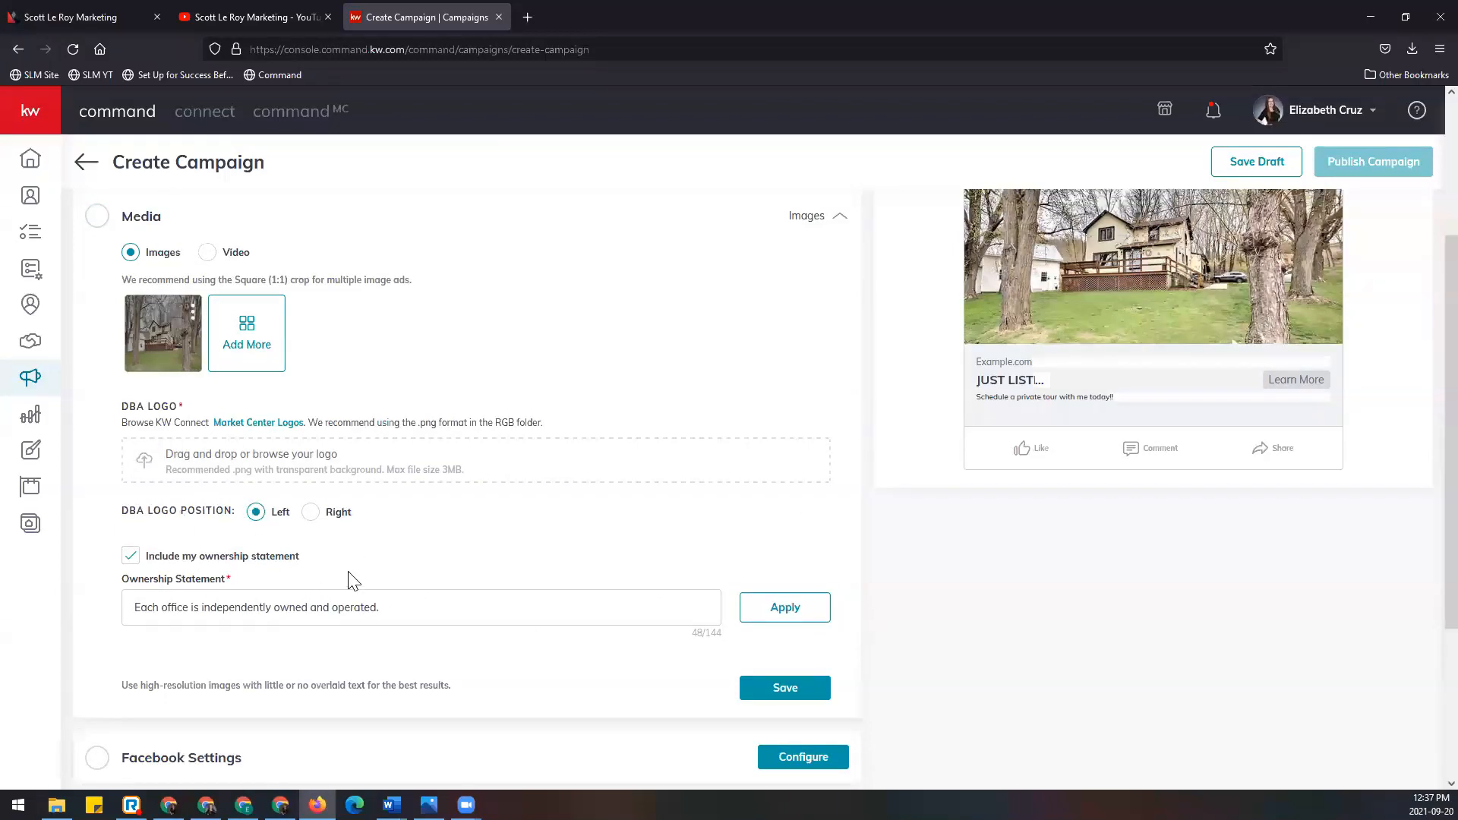
pyautogui.click(794, 693)
pyautogui.scroll(-2, 789, 691)
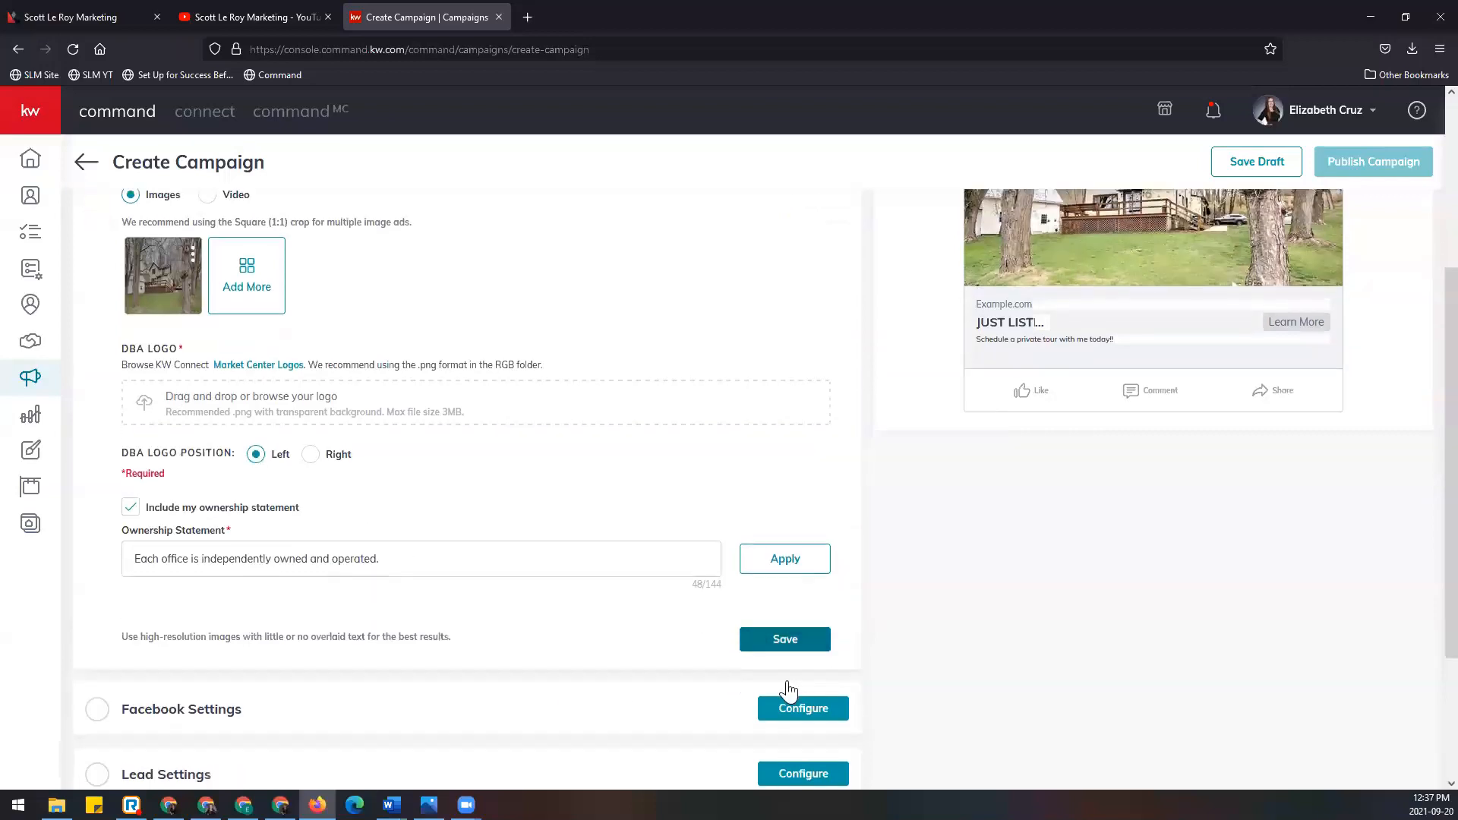
pyautogui.scroll(2, 369, 562)
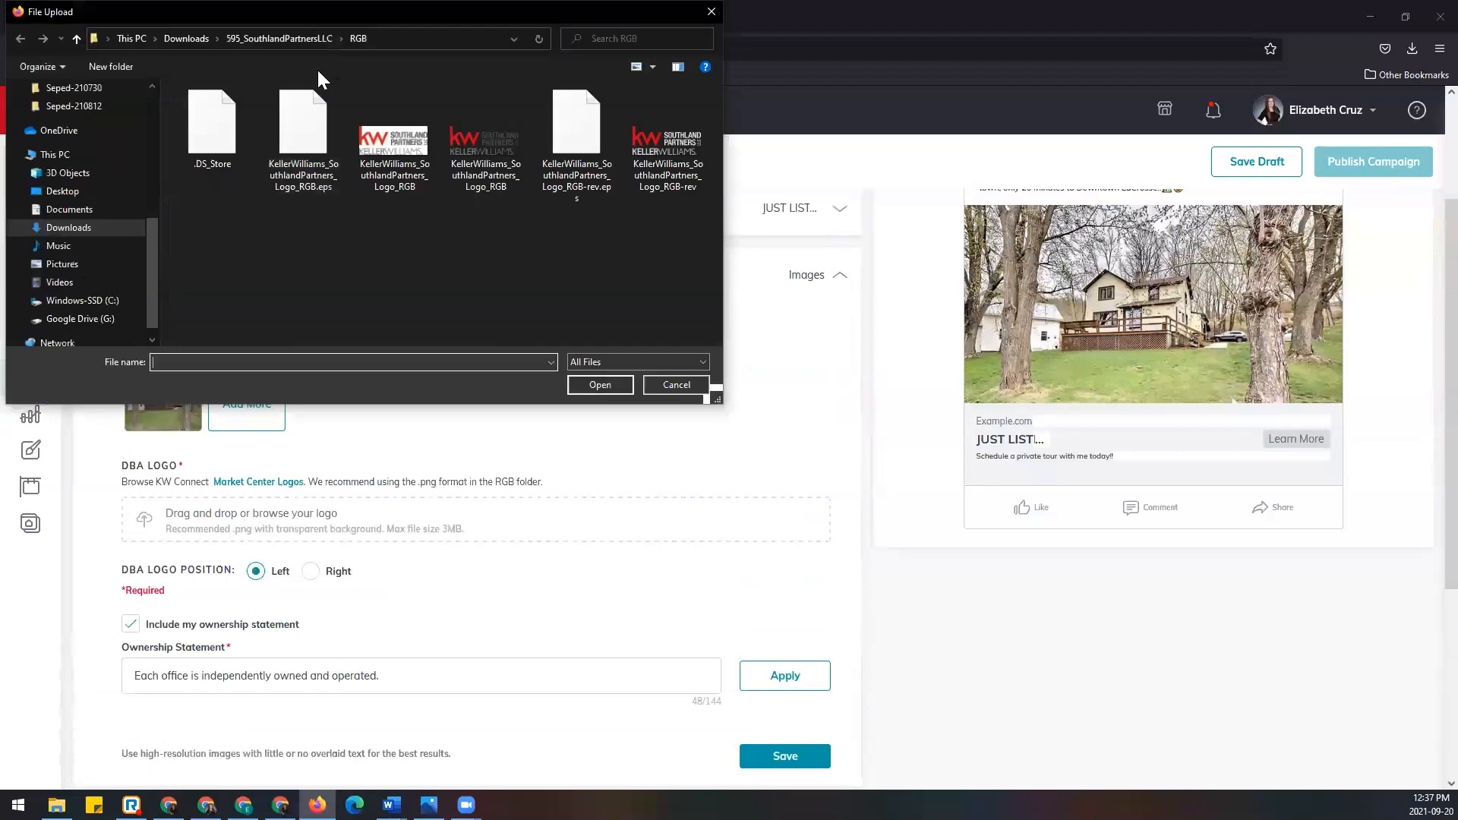
pyautogui.doubleClick(504, 144)
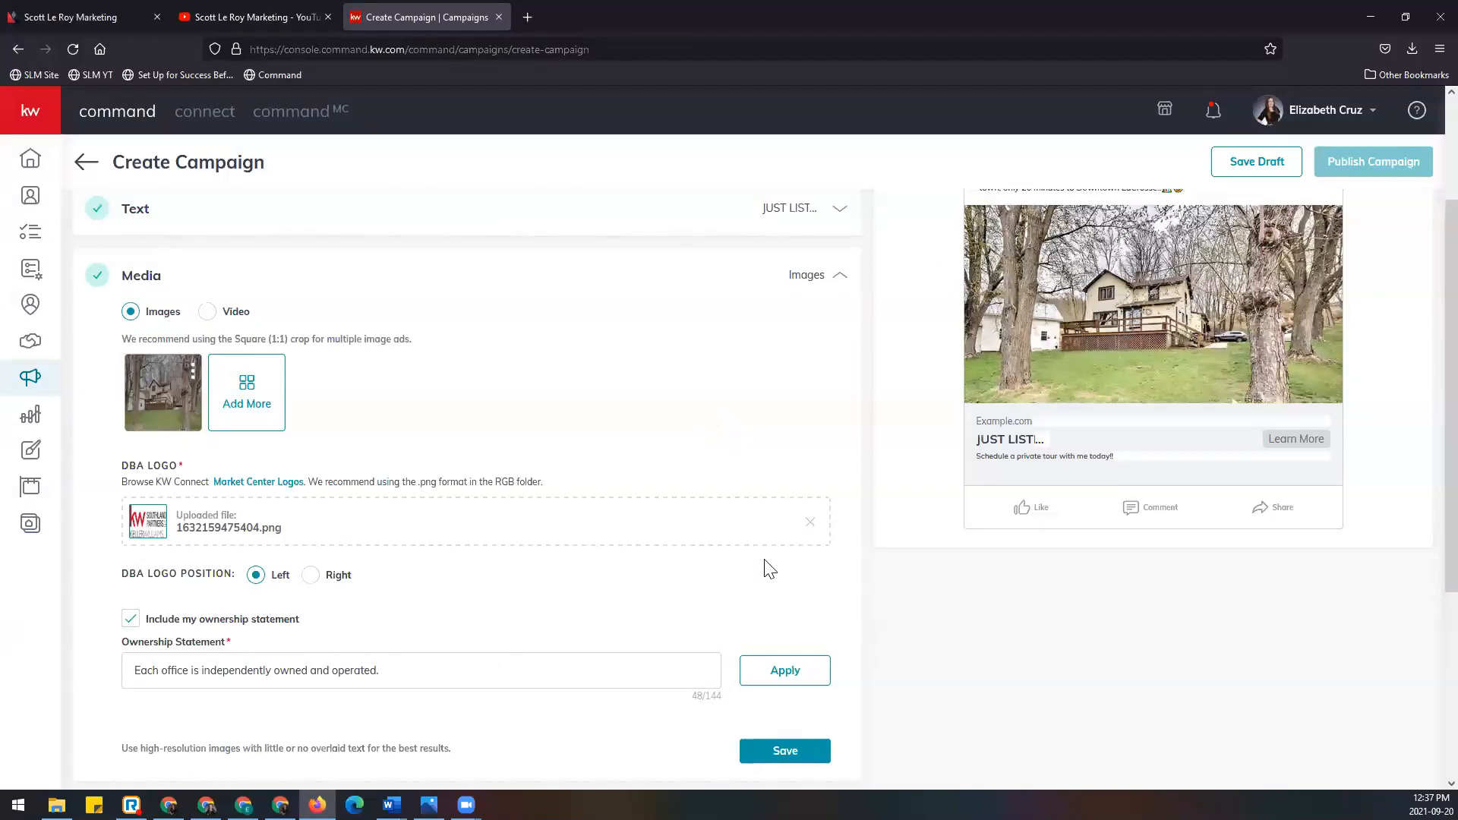
pyautogui.scroll(-1, 770, 568)
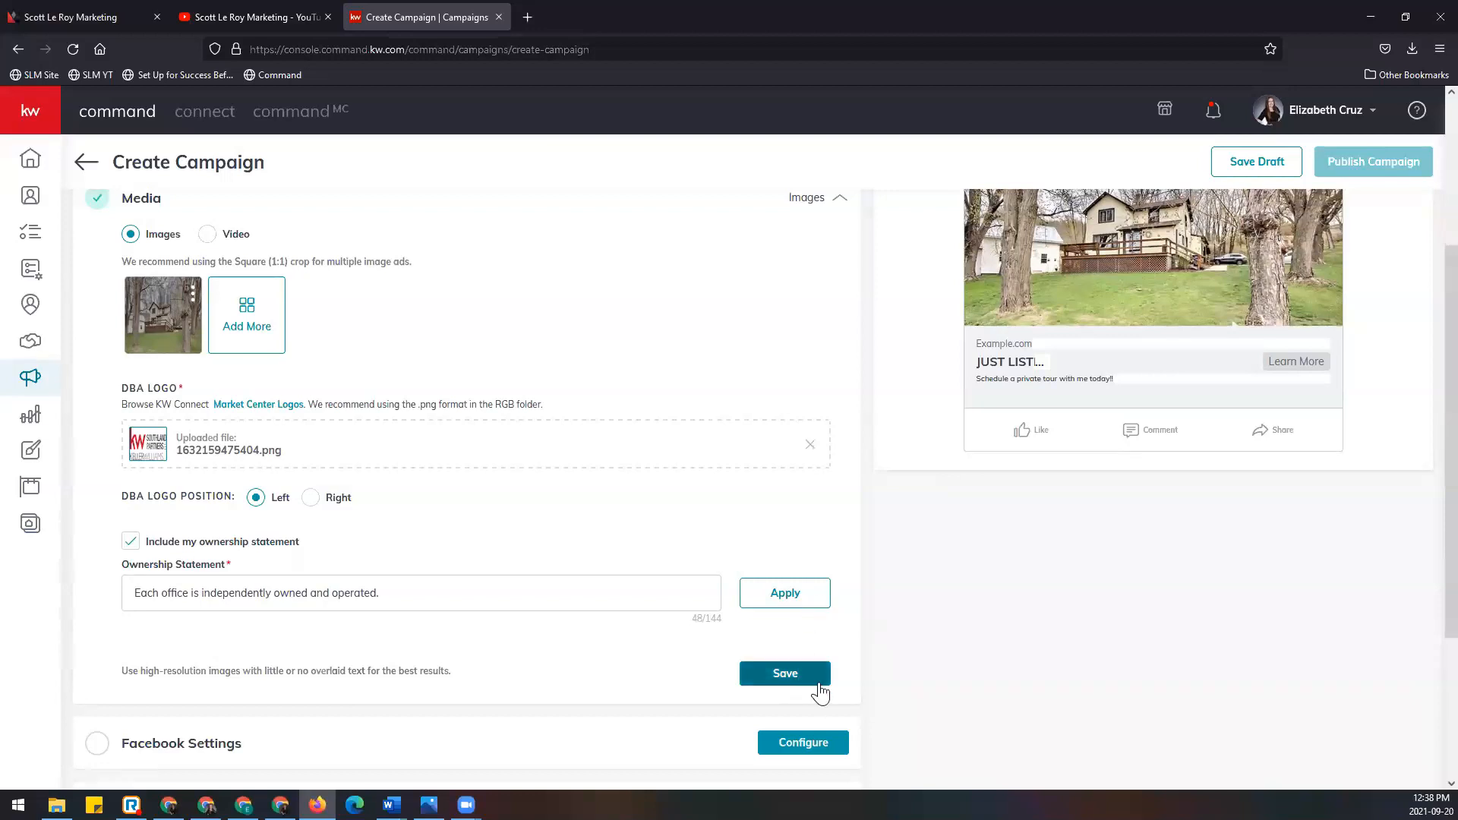
# Step: Save the Media section and start Facebook Settings, keeping the existing Facebook account selected
pyautogui.click(785, 673)
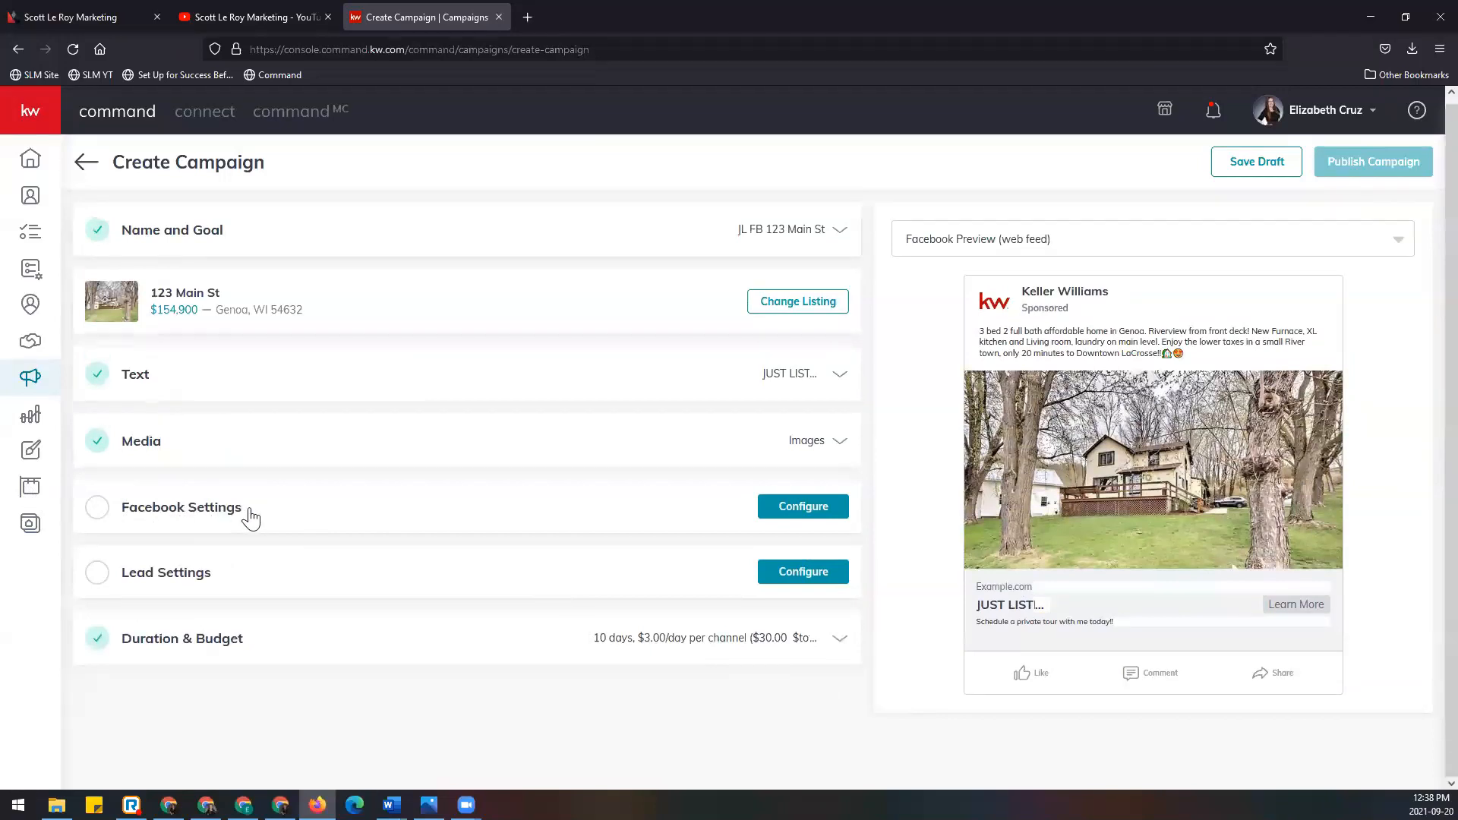
pyautogui.click(767, 507)
pyautogui.scroll(-3, 766, 511)
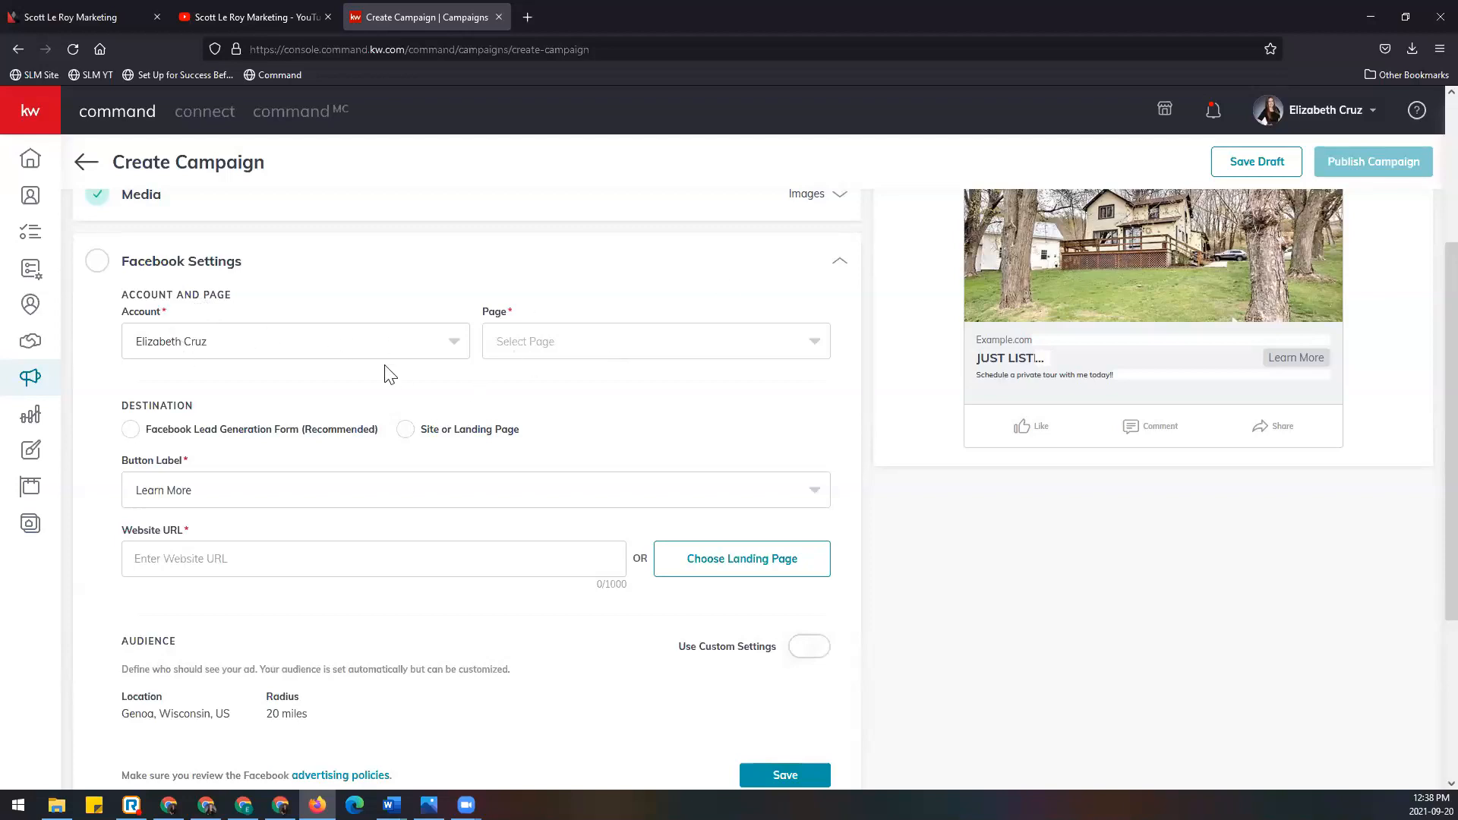
pyautogui.click(329, 349)
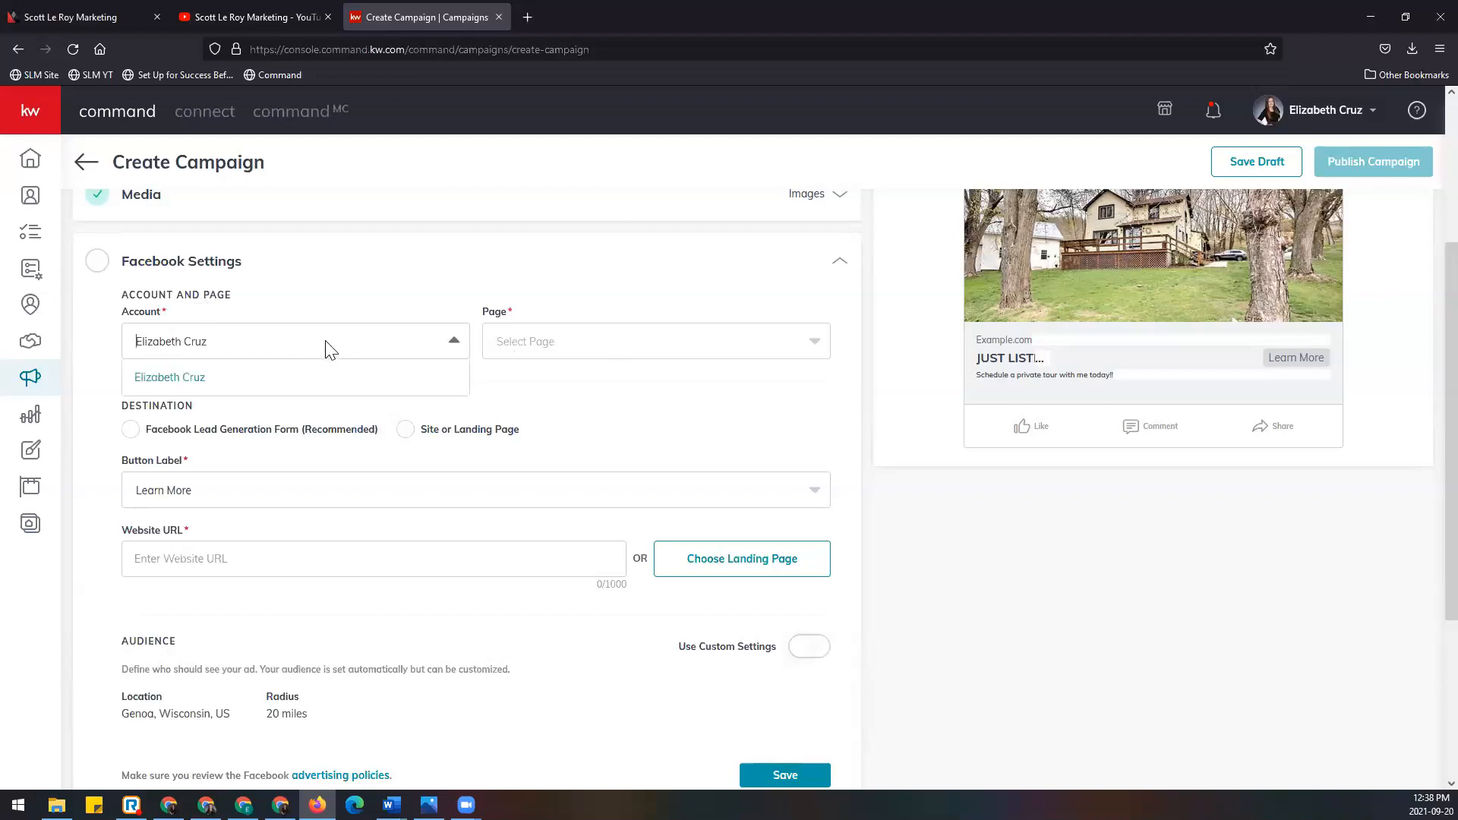
pyautogui.click(260, 390)
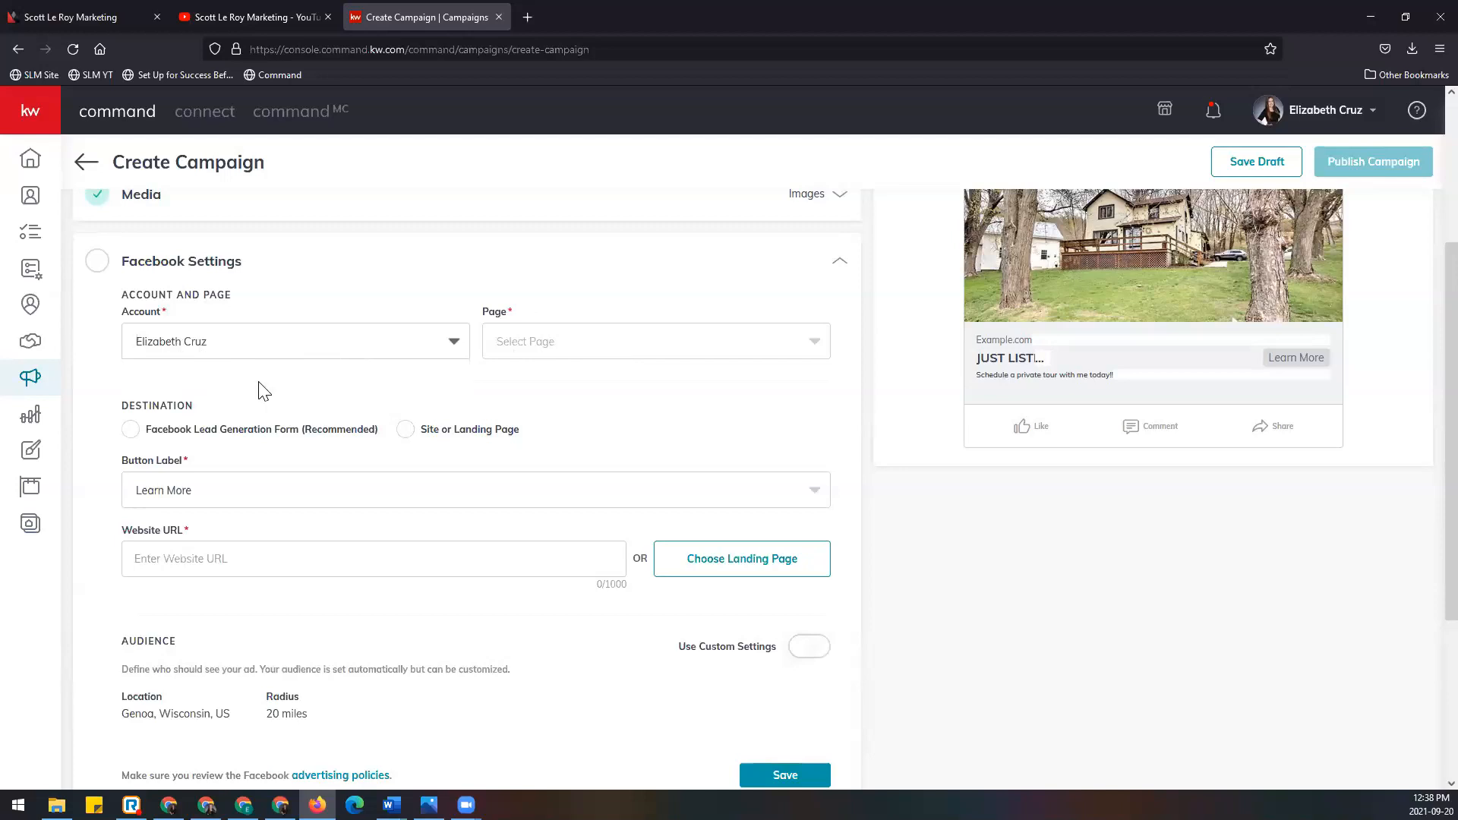
# Step: Choose the agent's KW Southland Partners business page as the ad's Facebook page
pyautogui.click(612, 348)
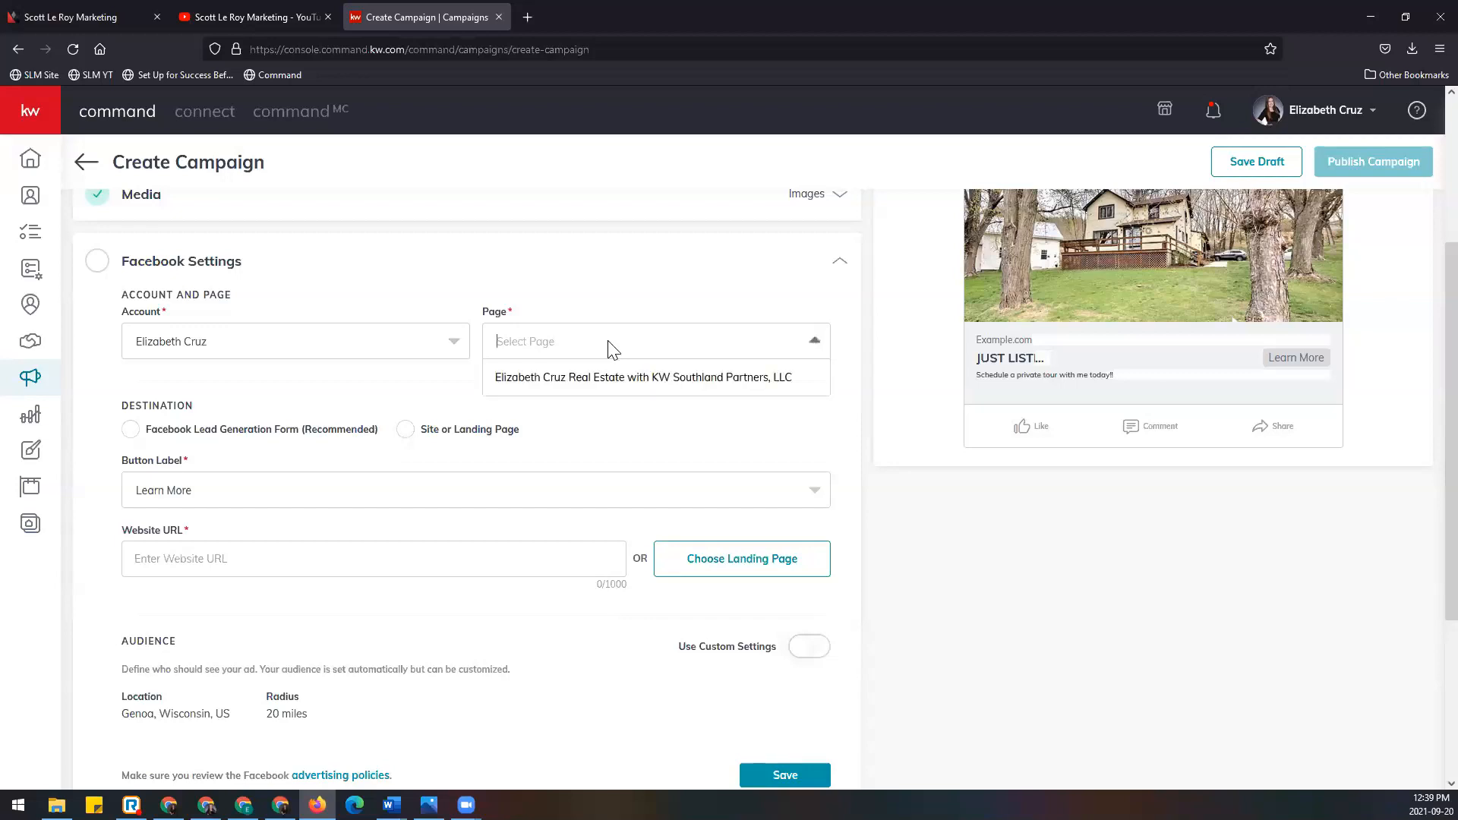
pyautogui.click(628, 380)
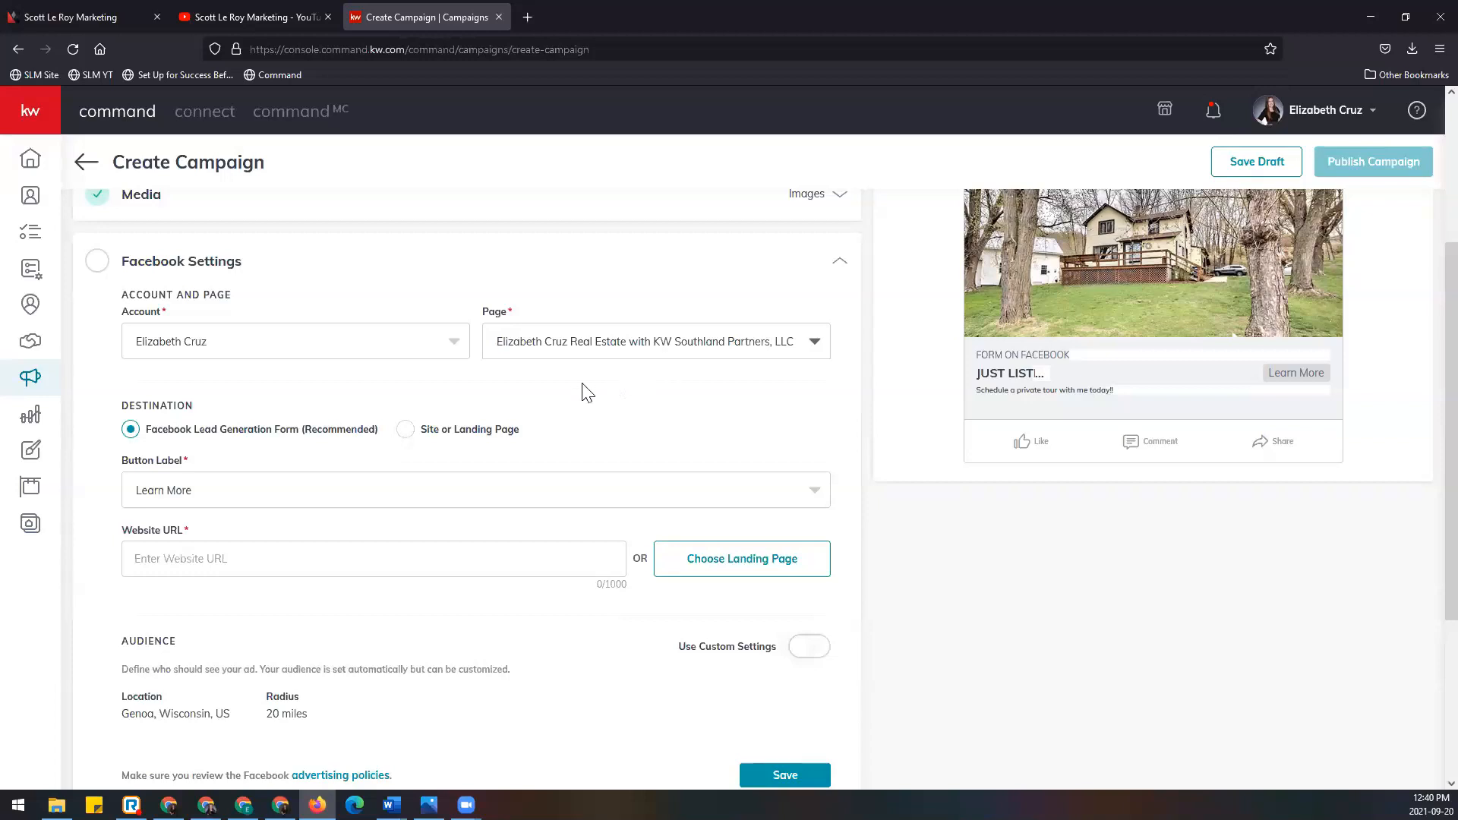
pyautogui.scroll(-1, 582, 390)
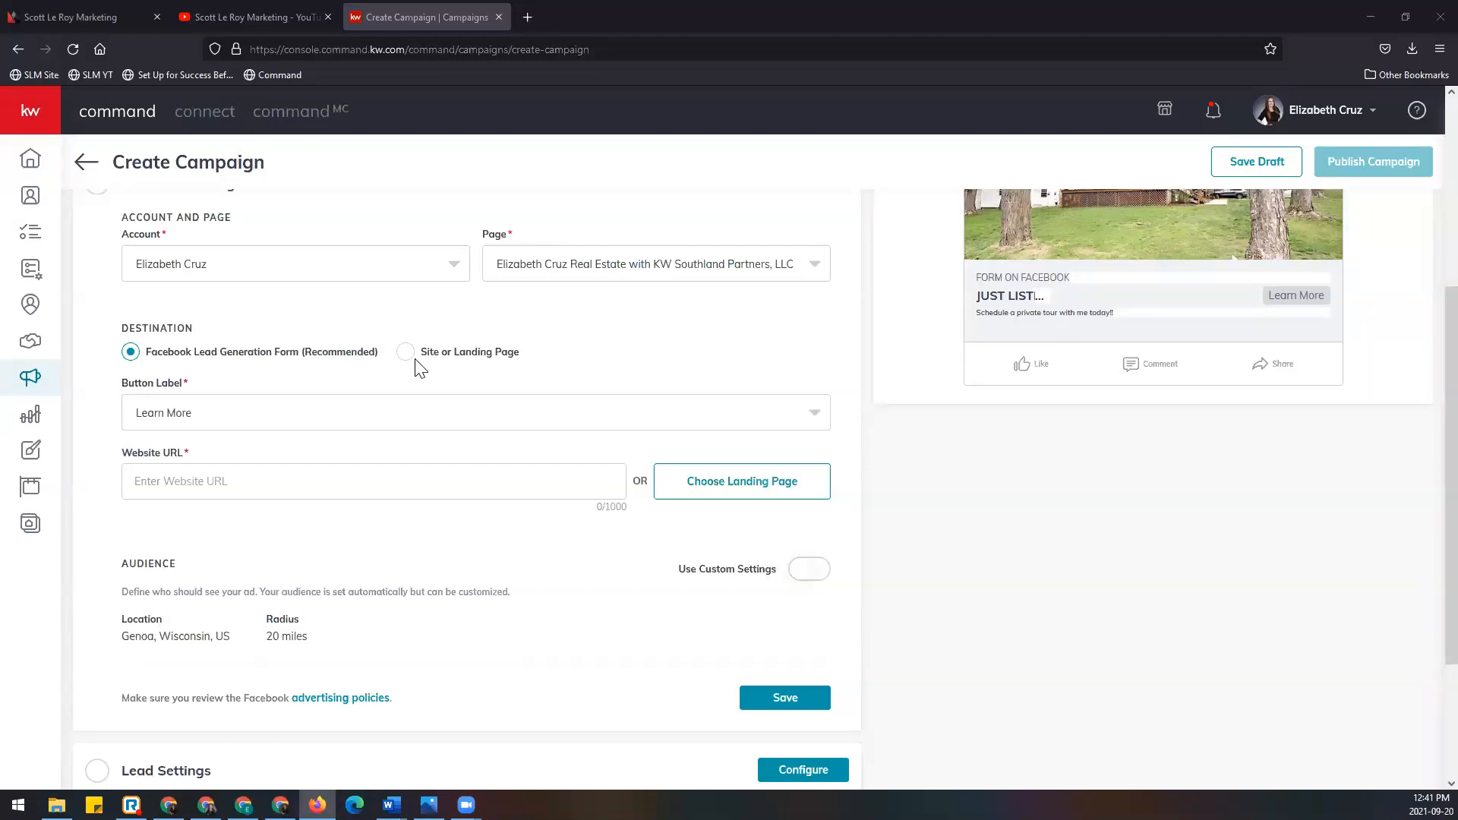
pyautogui.scroll(-2, 420, 368)
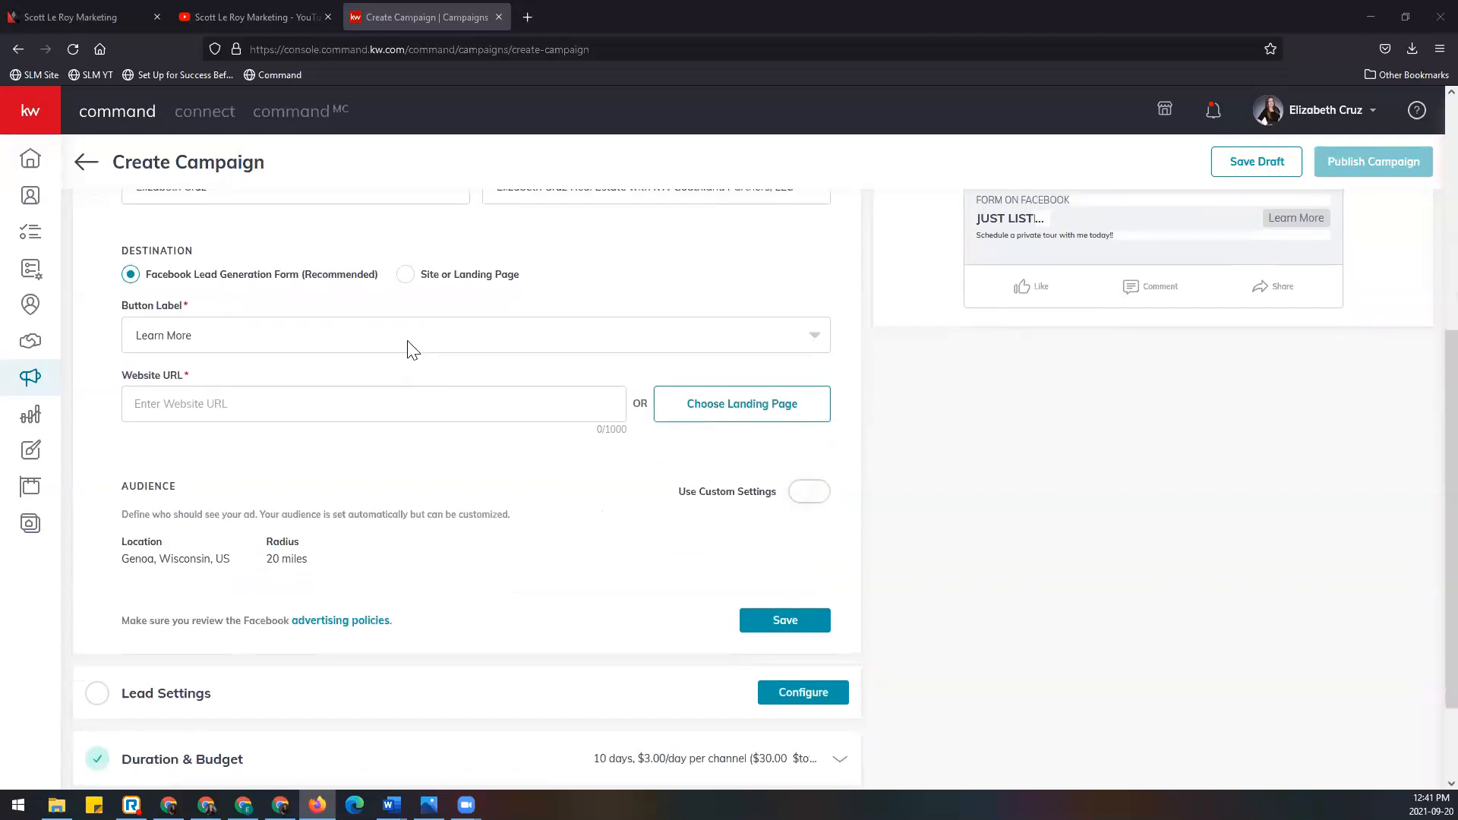
pyautogui.click(412, 346)
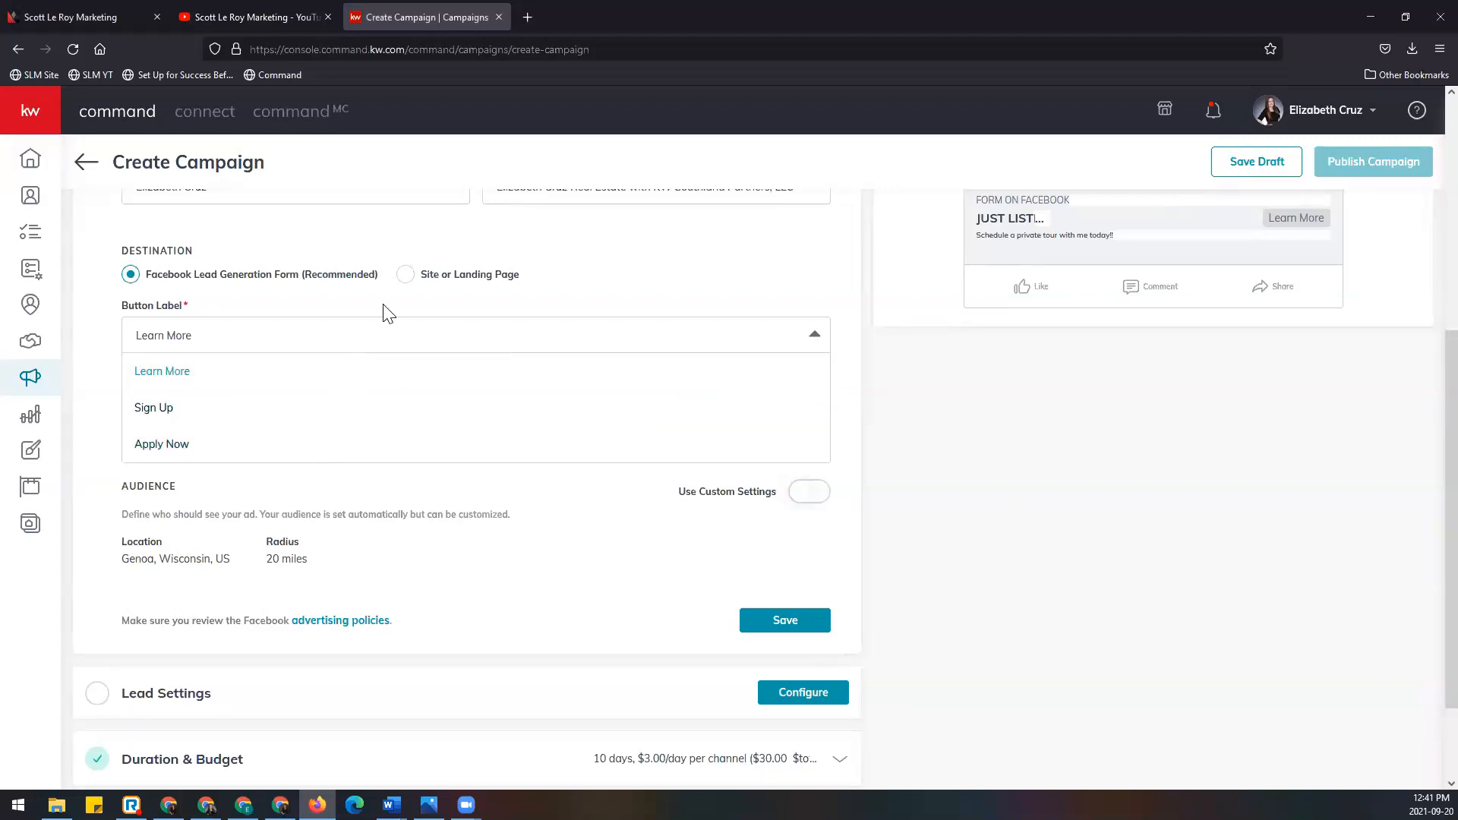
pyautogui.click(384, 335)
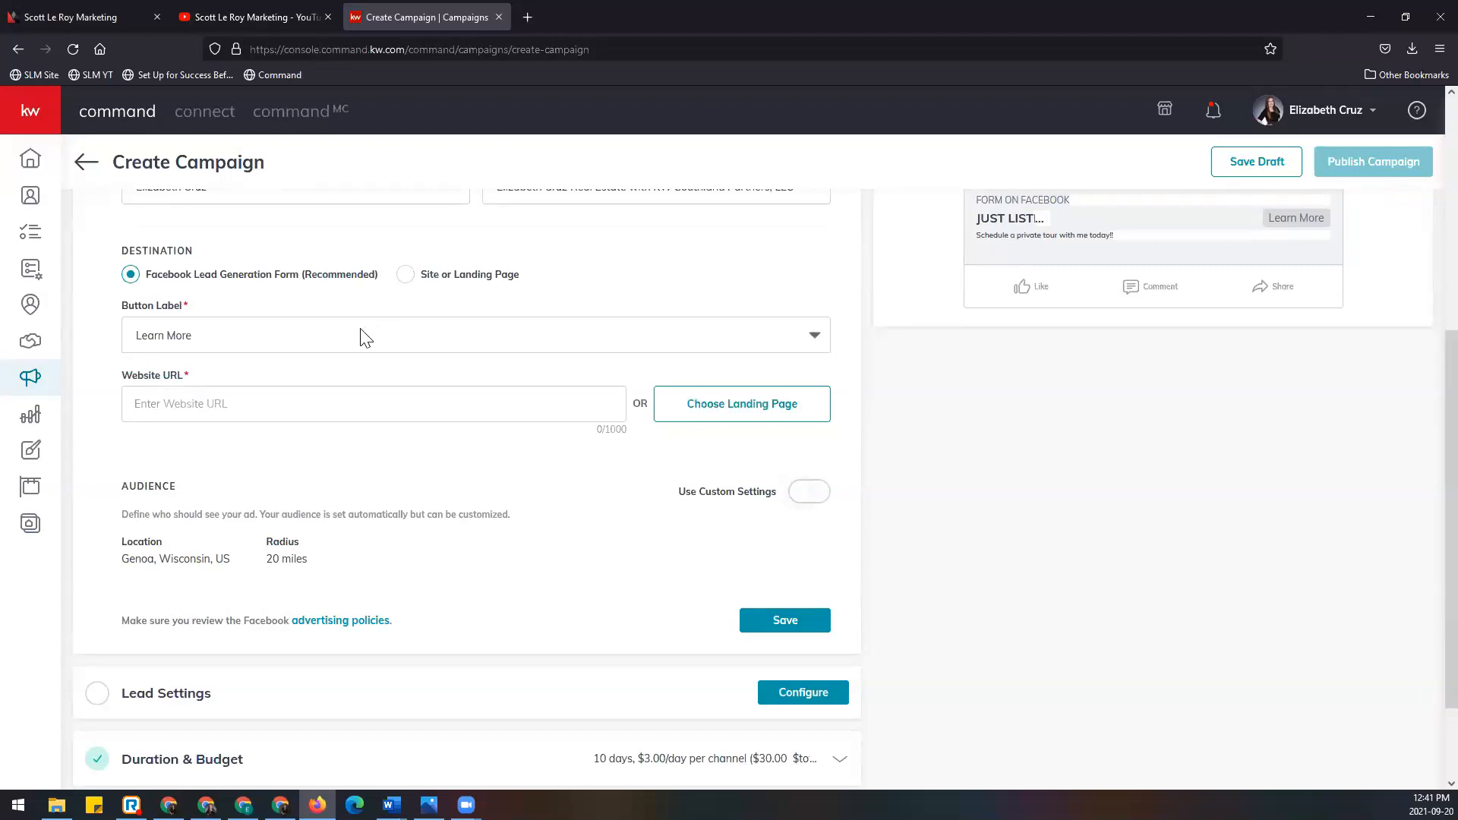
pyautogui.click(362, 391)
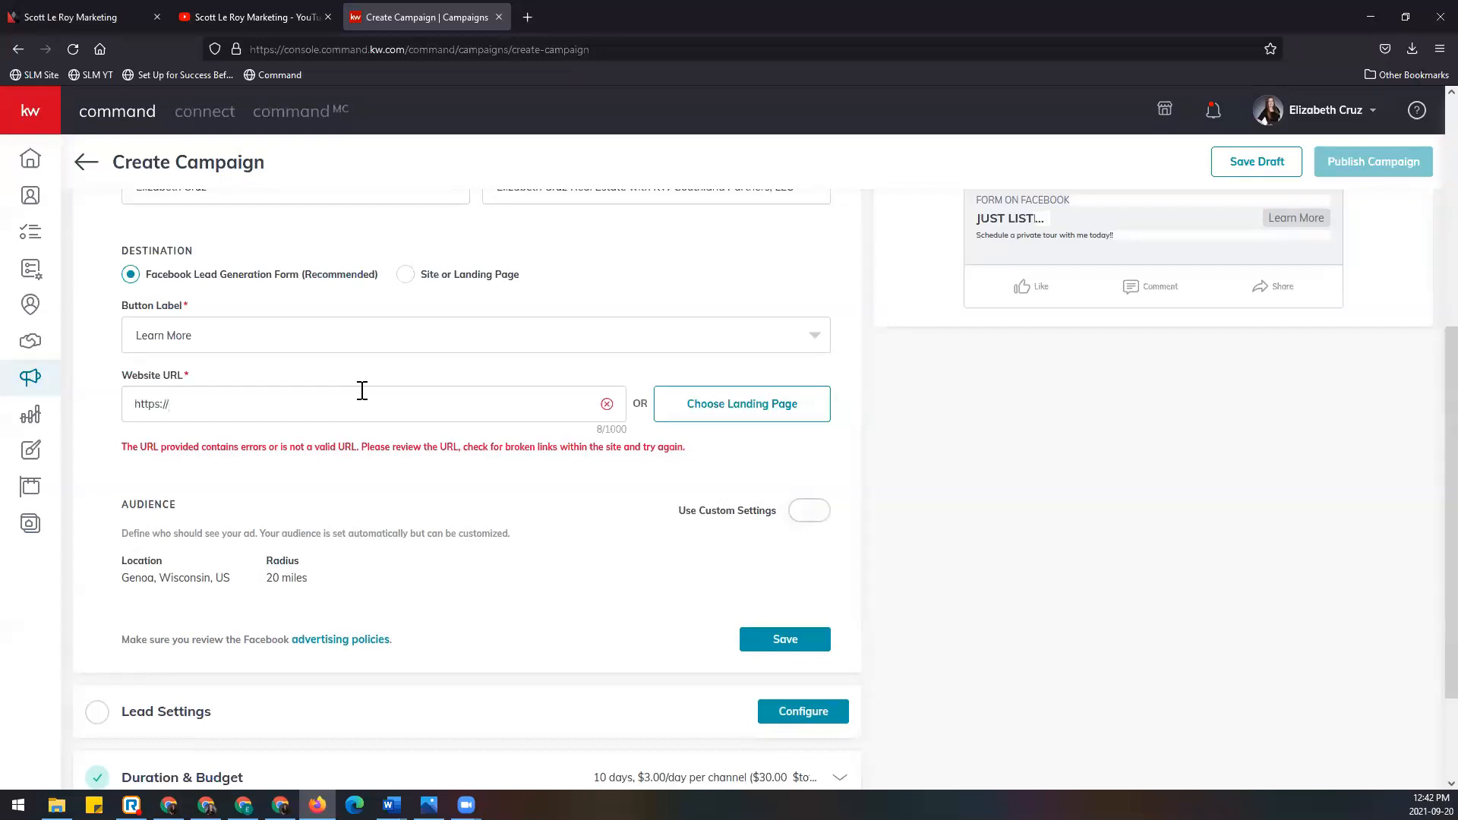
pyautogui.scroll(2, 759, 421)
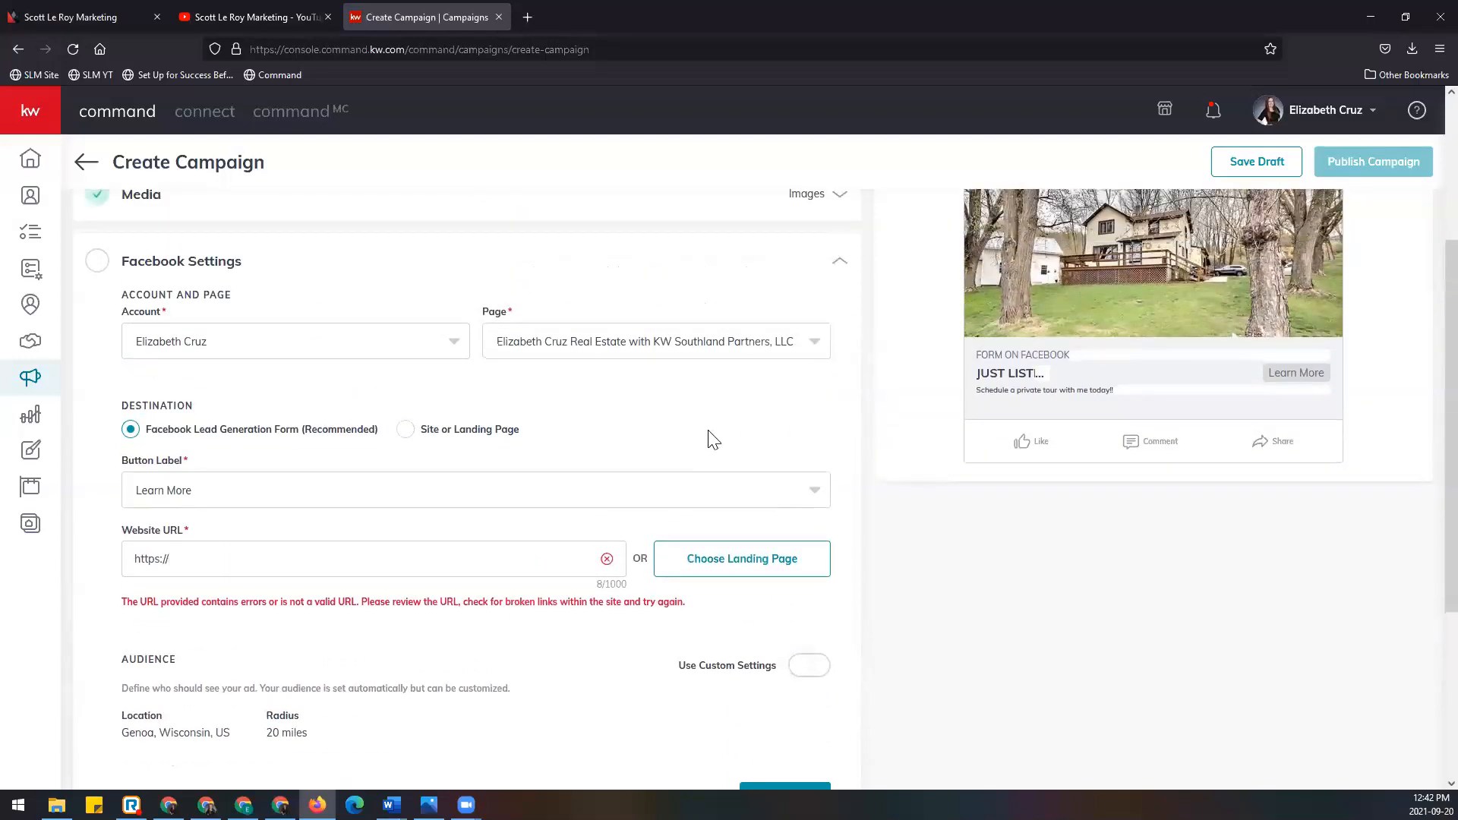
pyautogui.scroll(3, 1054, 492)
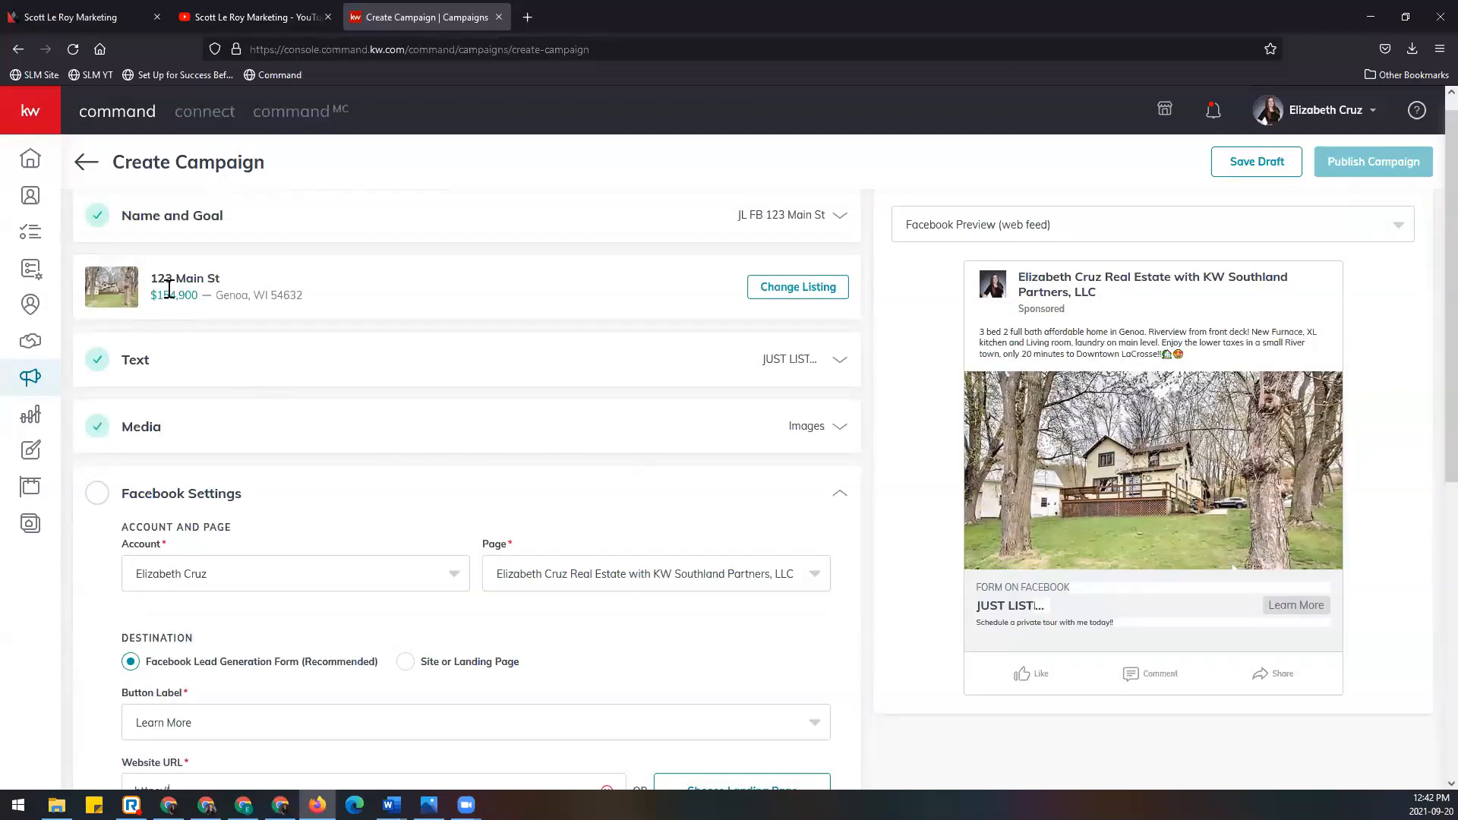
pyautogui.moveTo(154, 275); pyautogui.dragTo(319, 300)
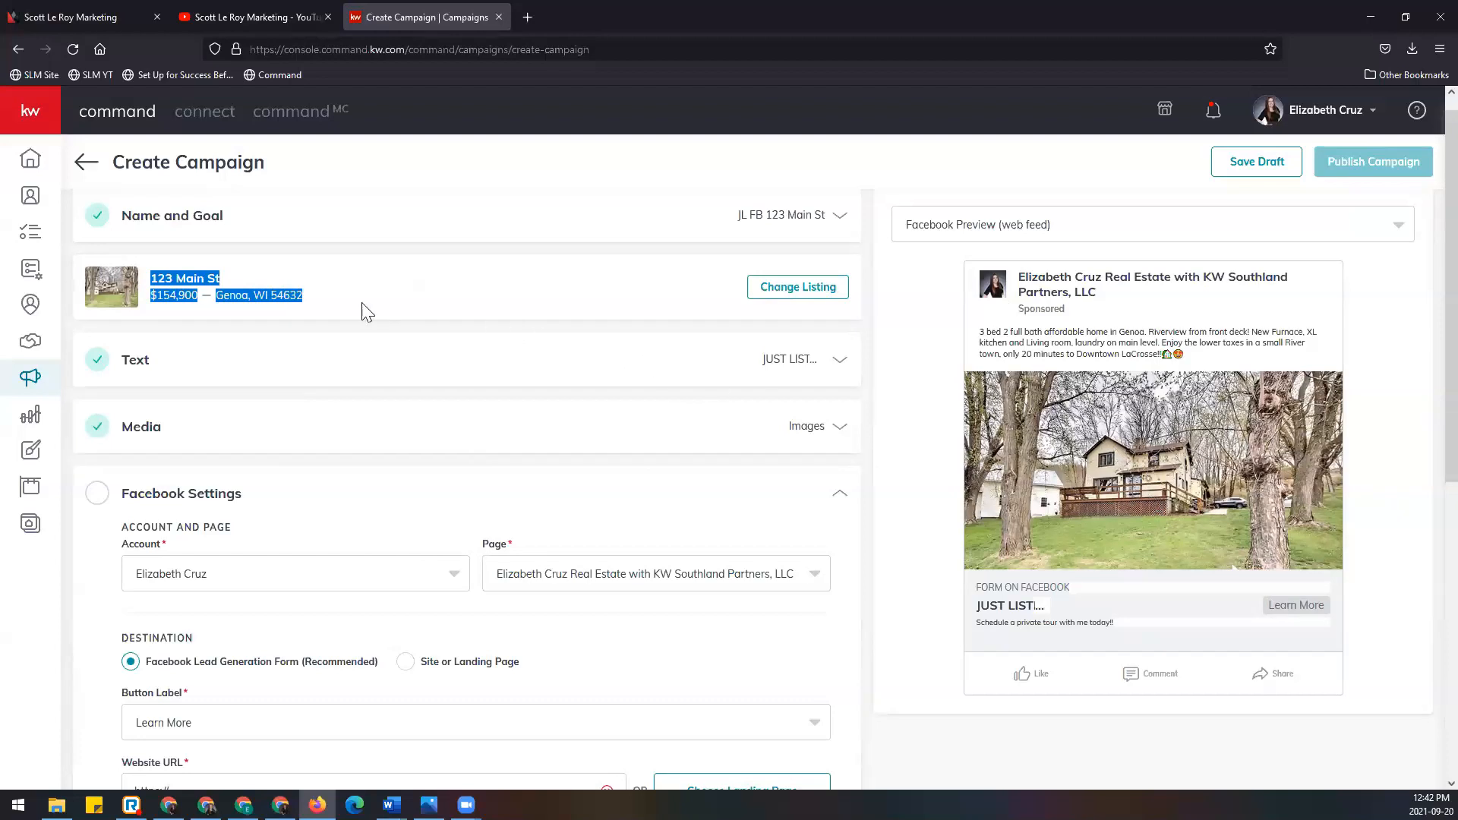
pyautogui.click(167, 257)
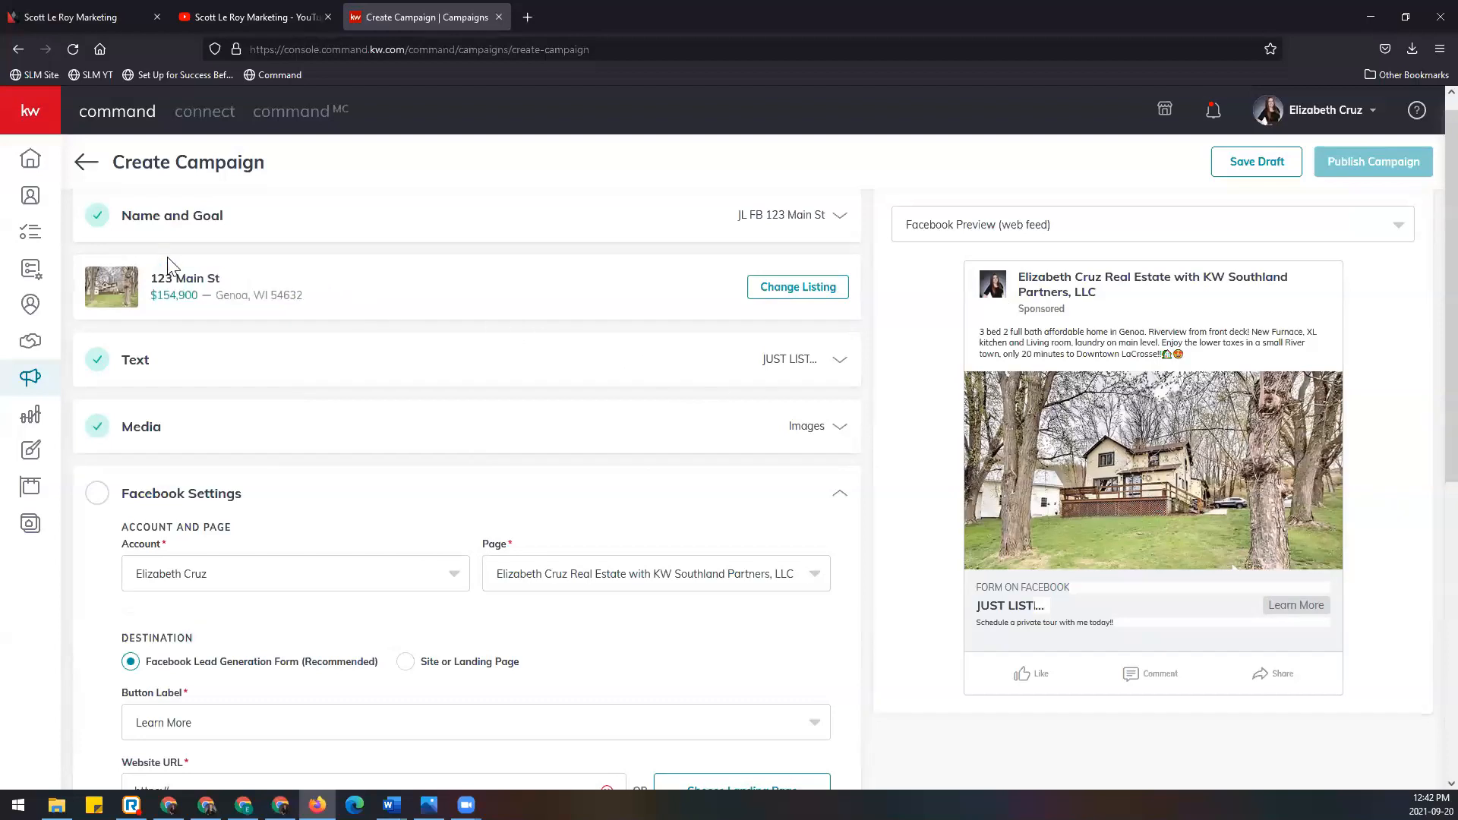
pyautogui.moveTo(150, 278); pyautogui.dragTo(324, 305)
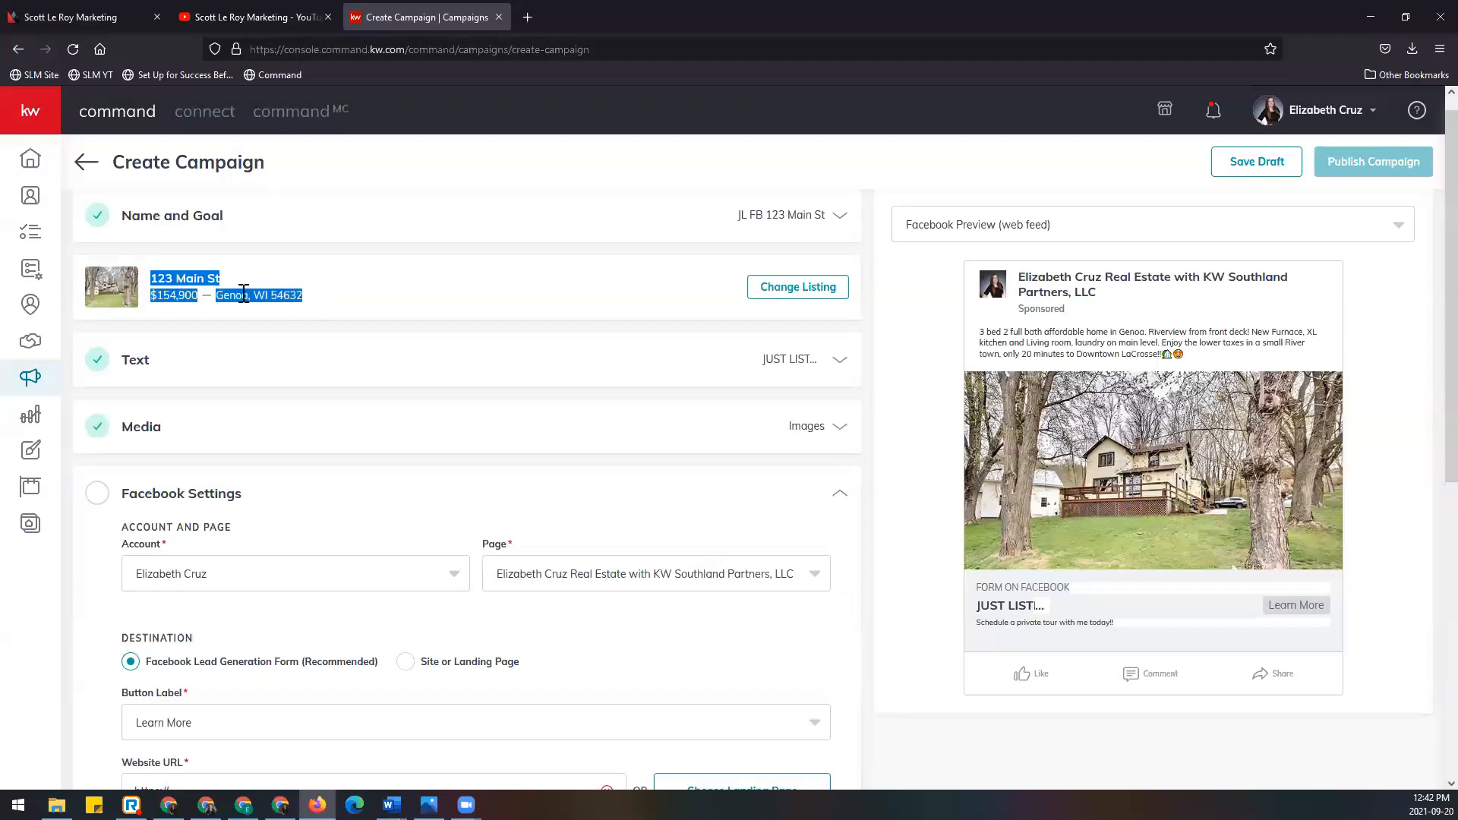
pyautogui.rightClick(208, 275)
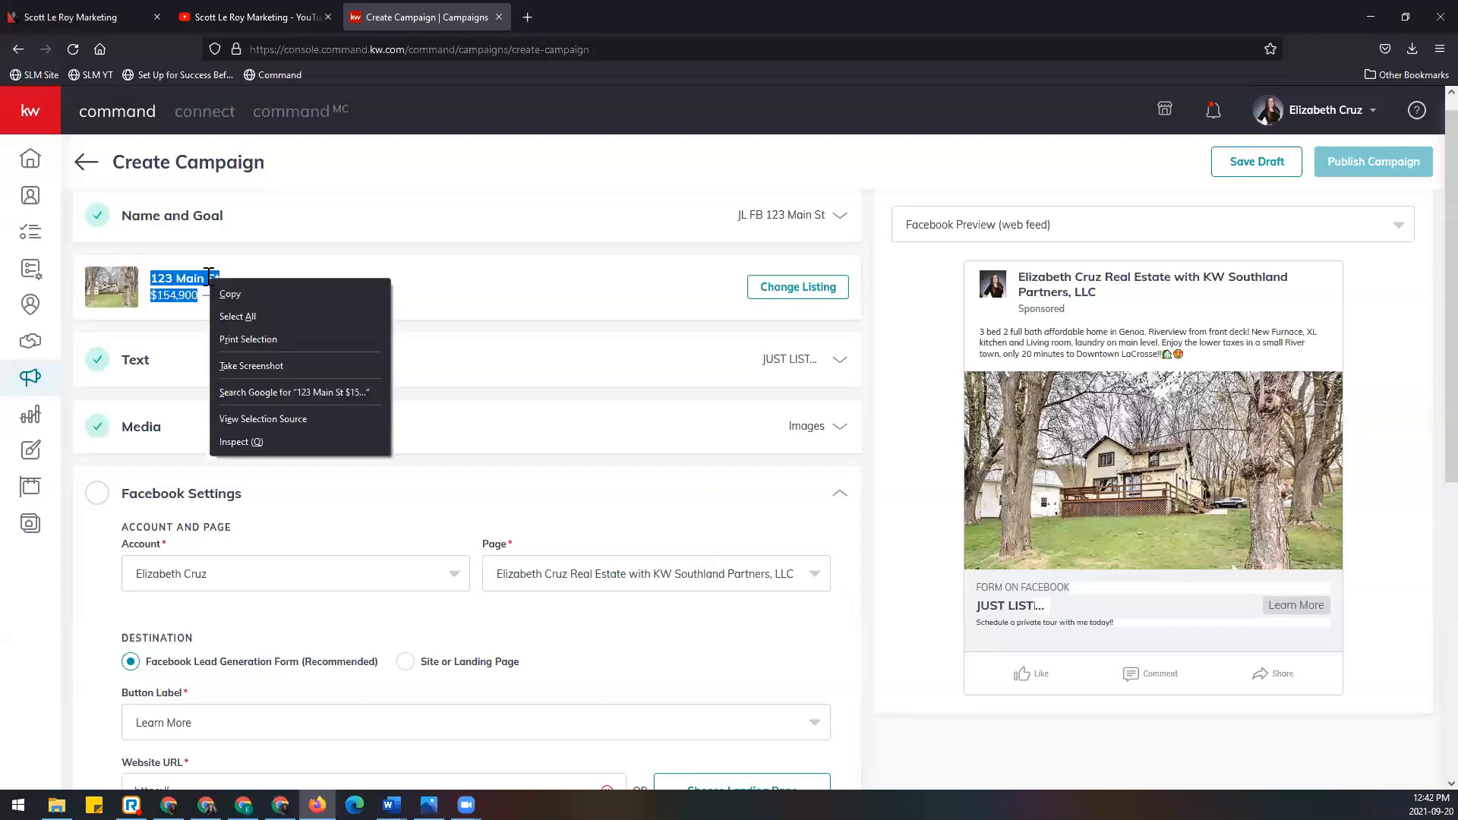
pyautogui.click(254, 295)
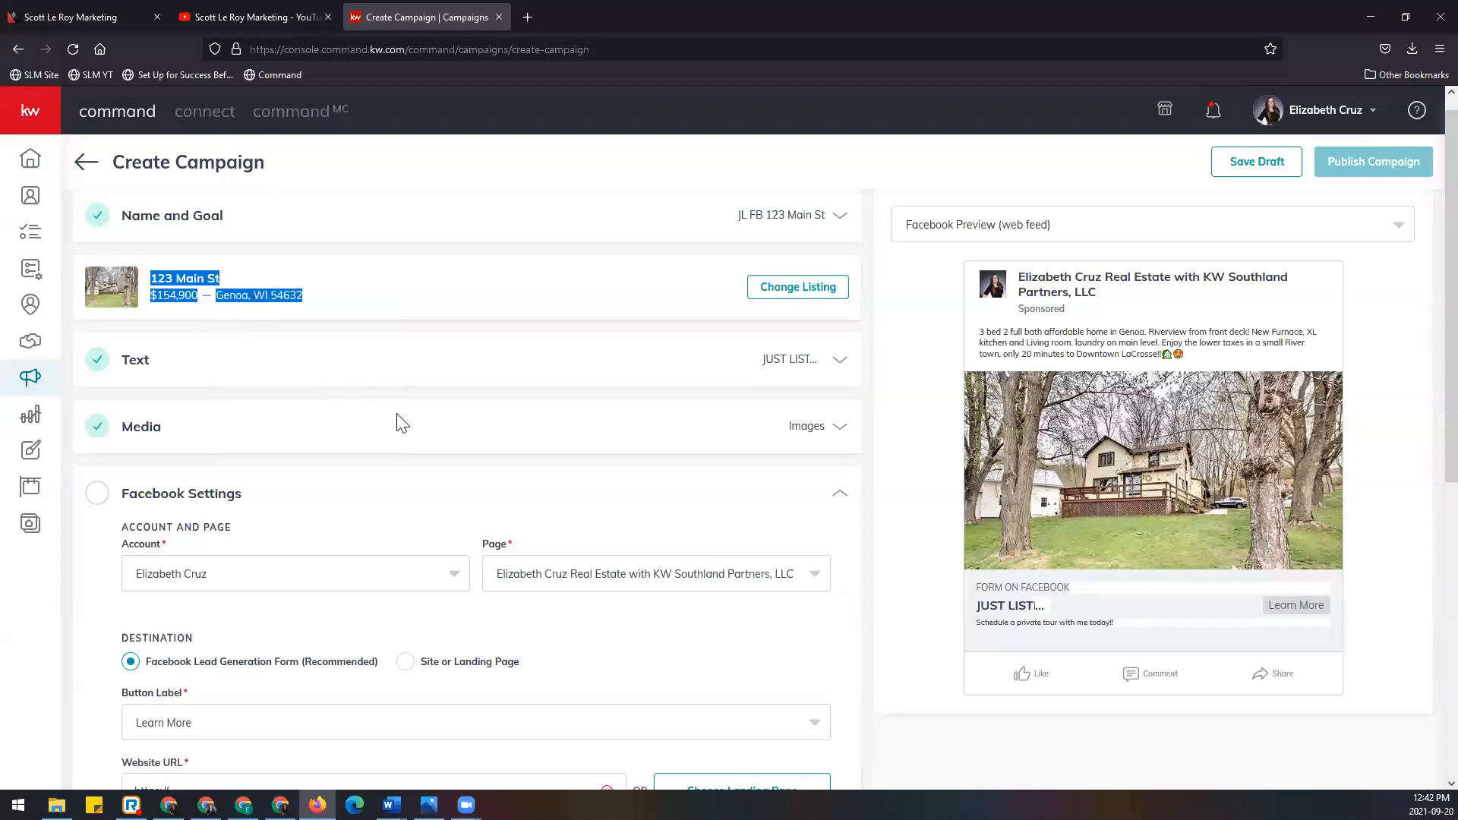
# Step: Load the agent's Keller Williams Southland Partners kw.com website in a new tab
pyautogui.click(535, 16)
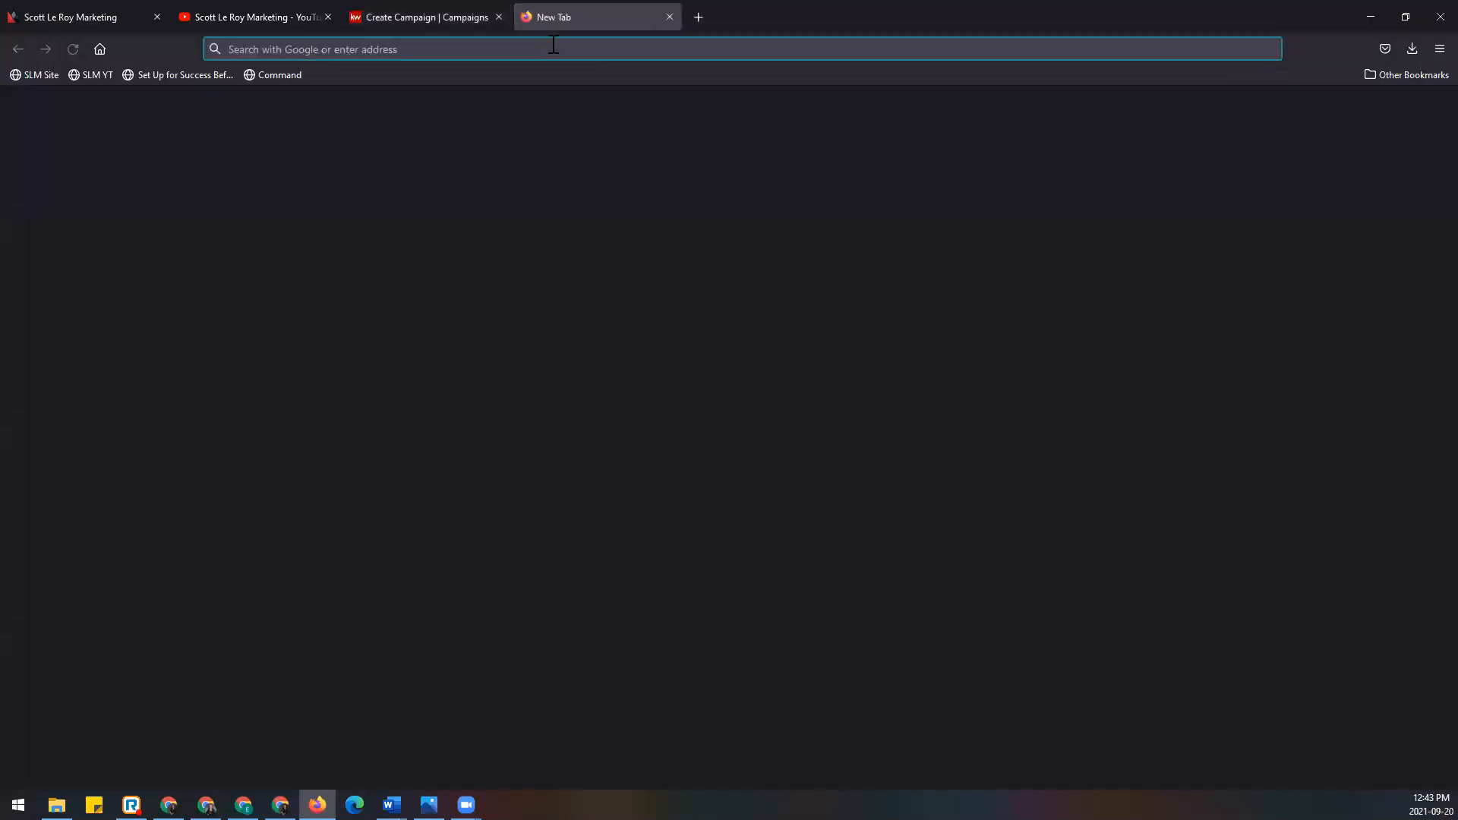
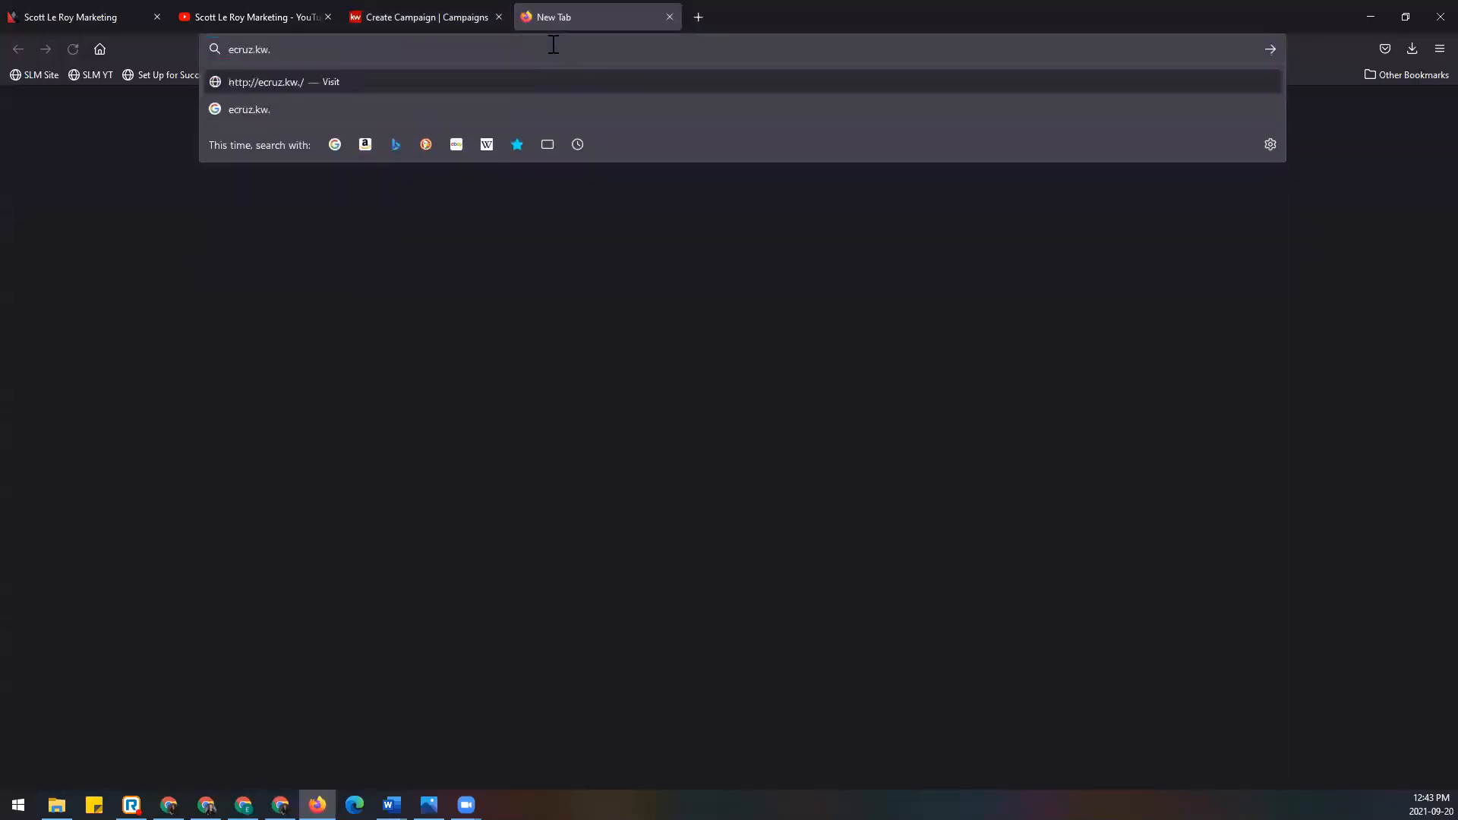
pyautogui.press('Return')
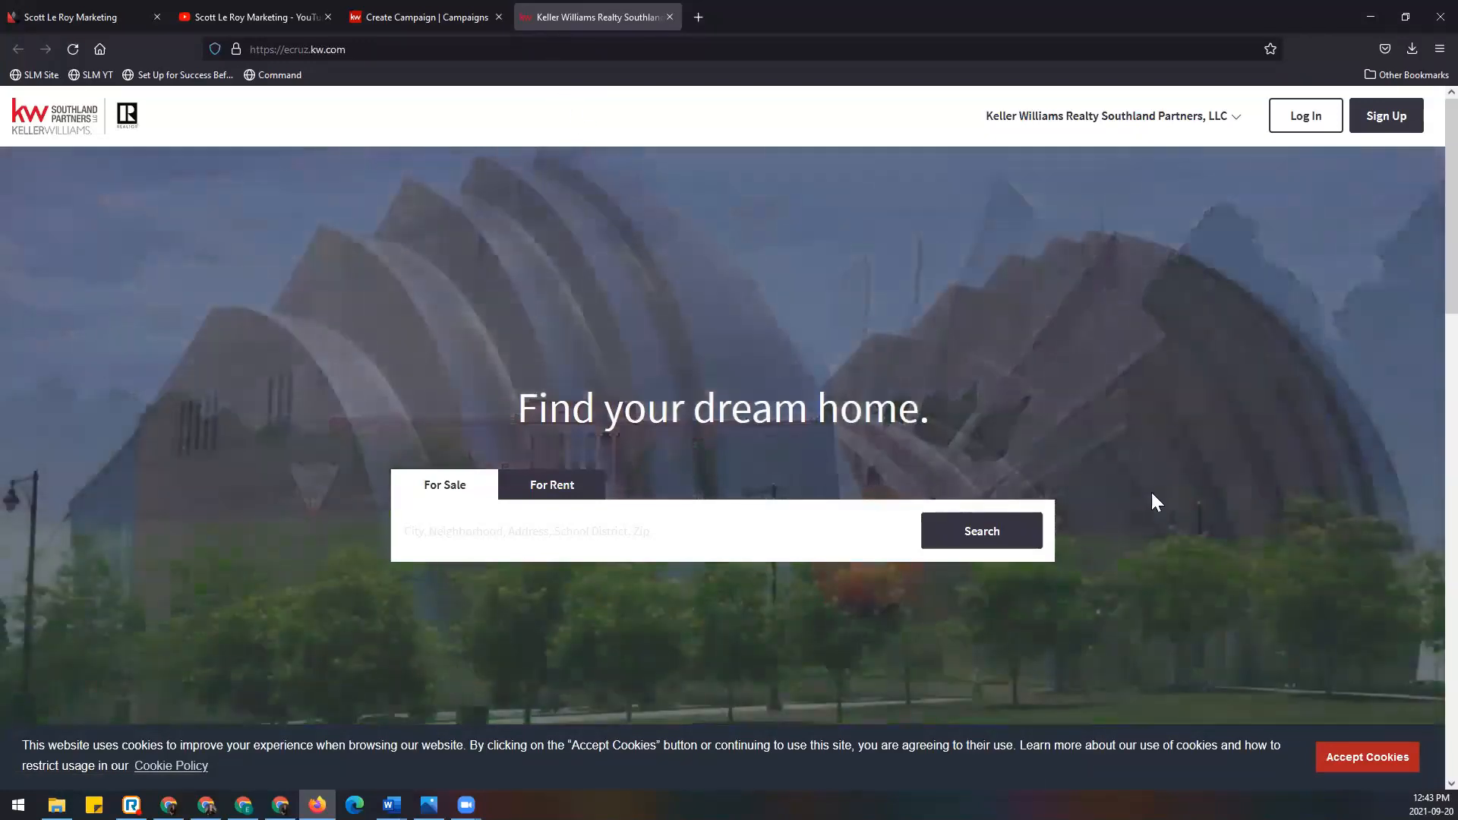
pyautogui.scroll(-10, 1289, 530)
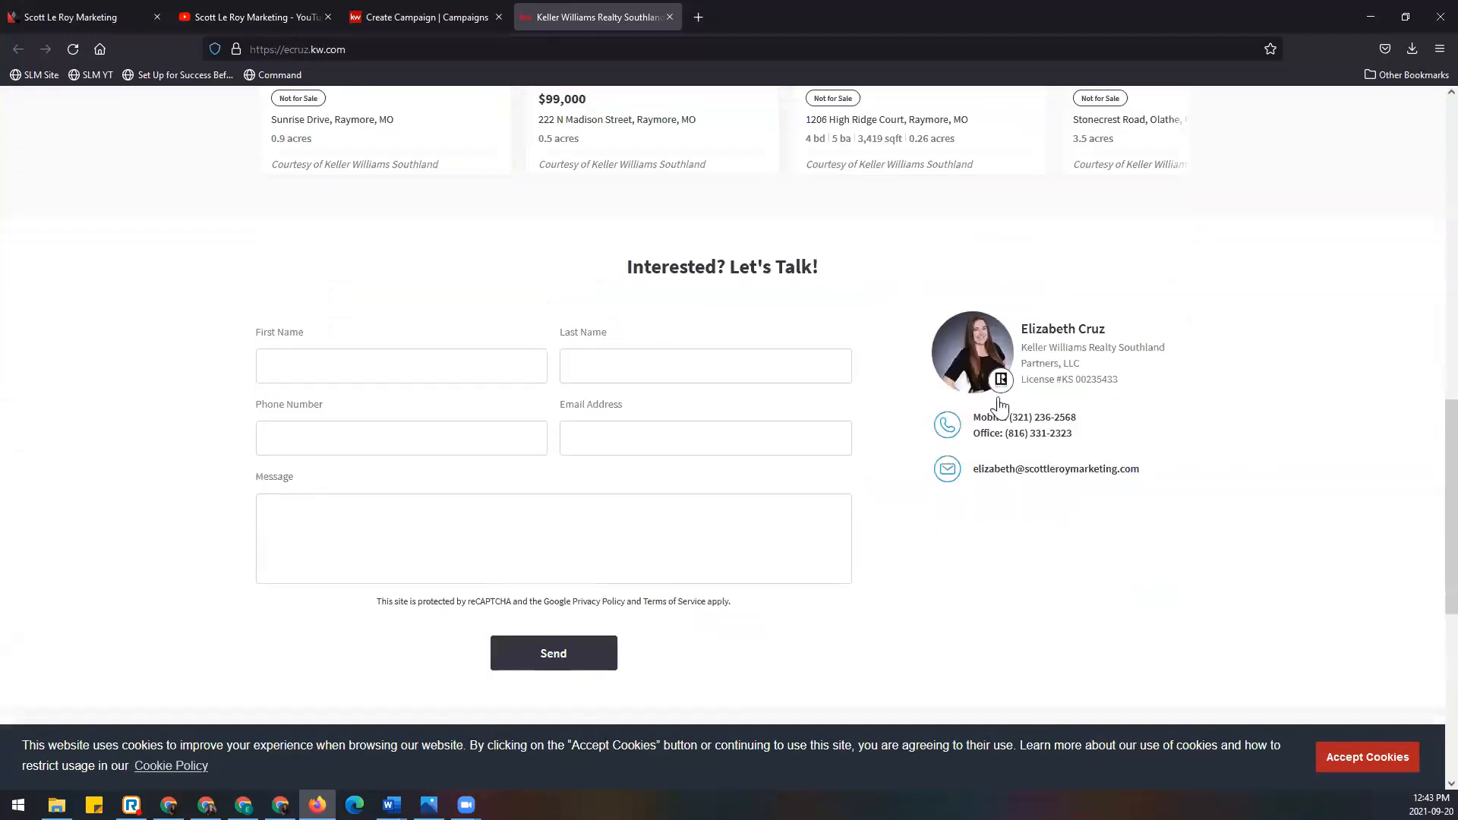
pyautogui.scroll(1, 1069, 447)
pyautogui.scroll(7, 1068, 446)
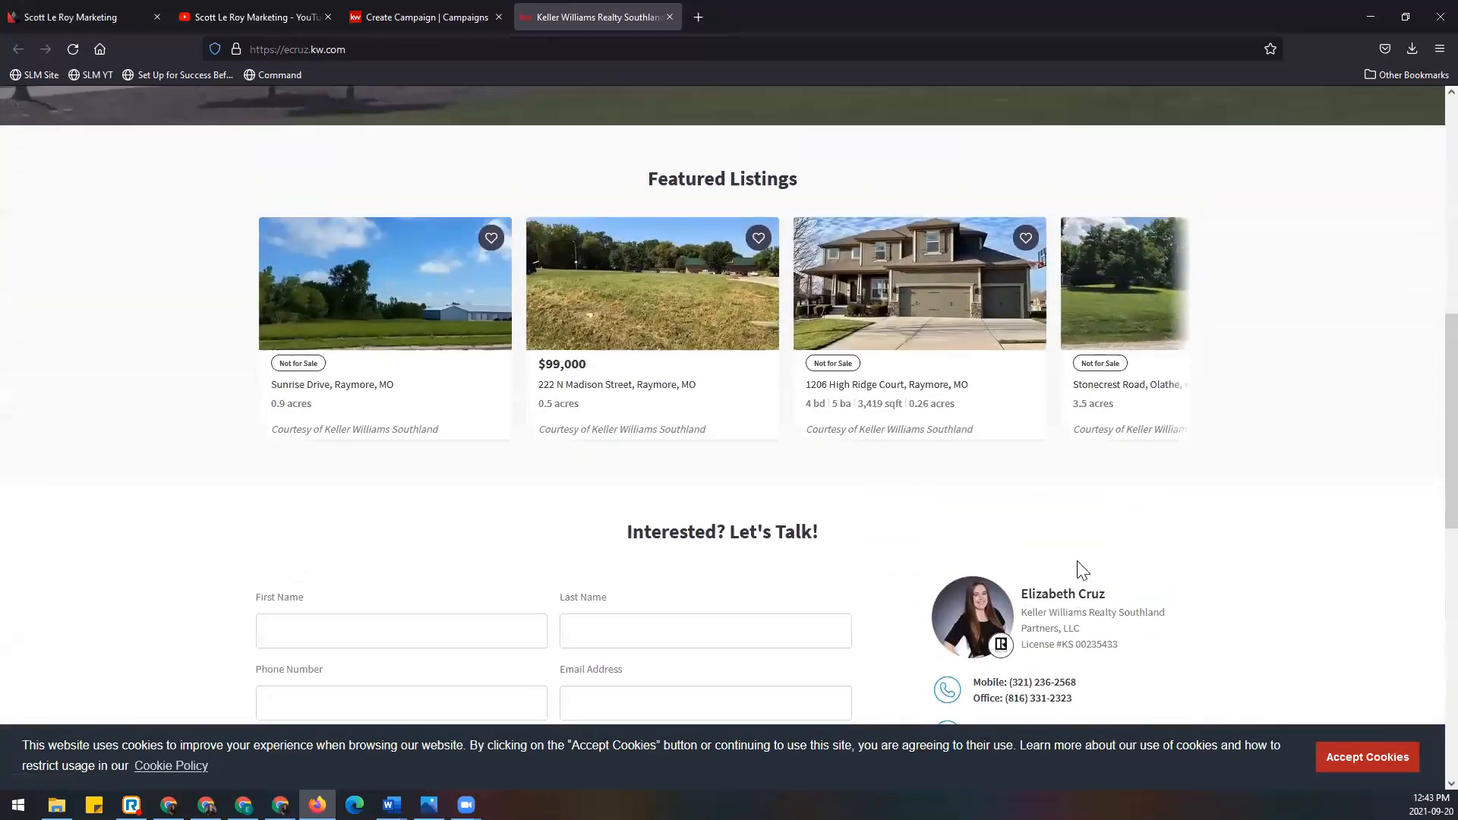
pyautogui.scroll(5, 1059, 540)
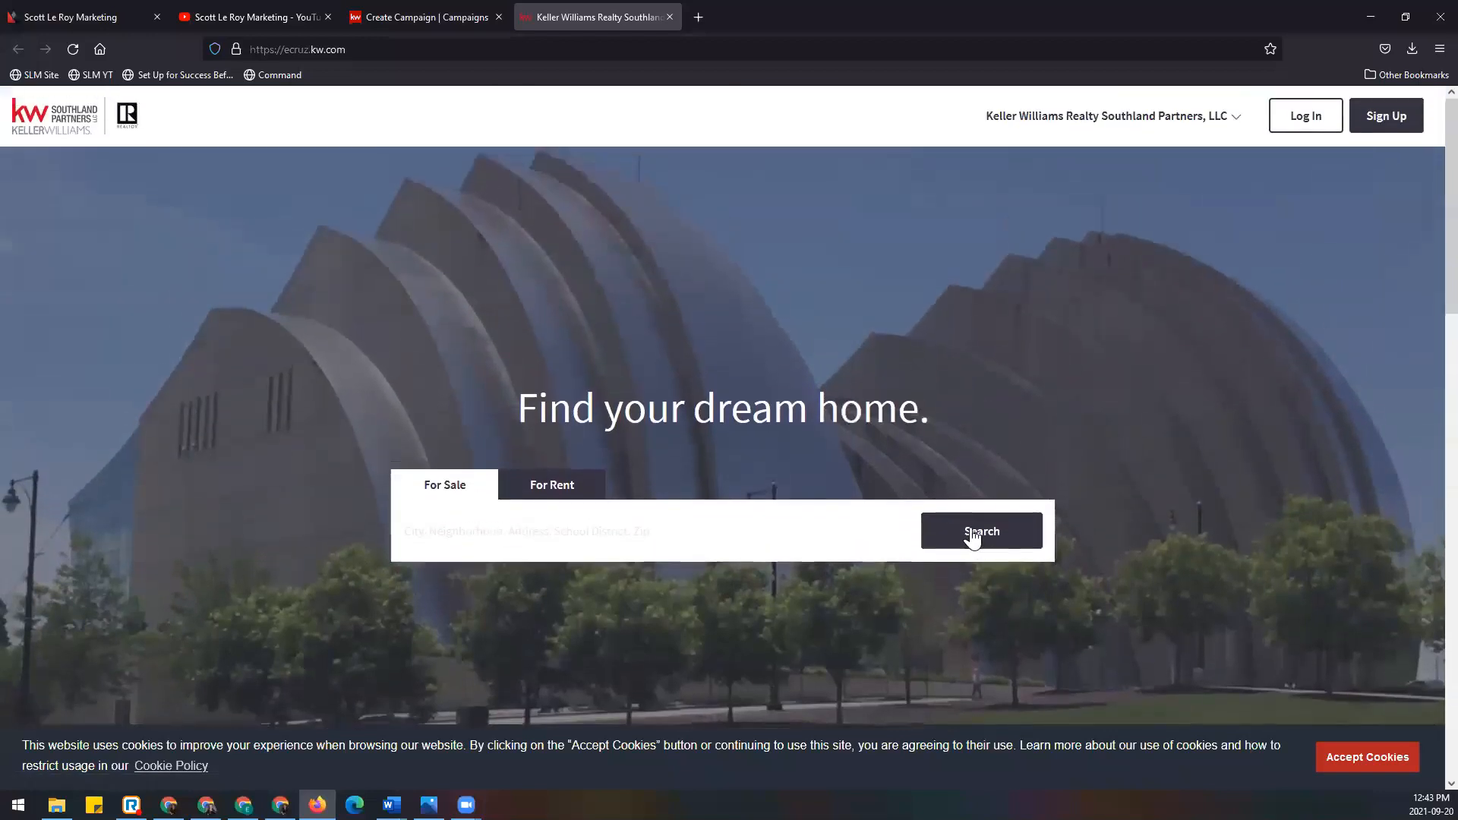
# Step: Paste the copied listing text into the site's search box and delete the $154,900 price
pyautogui.scroll(-1, 969, 500)
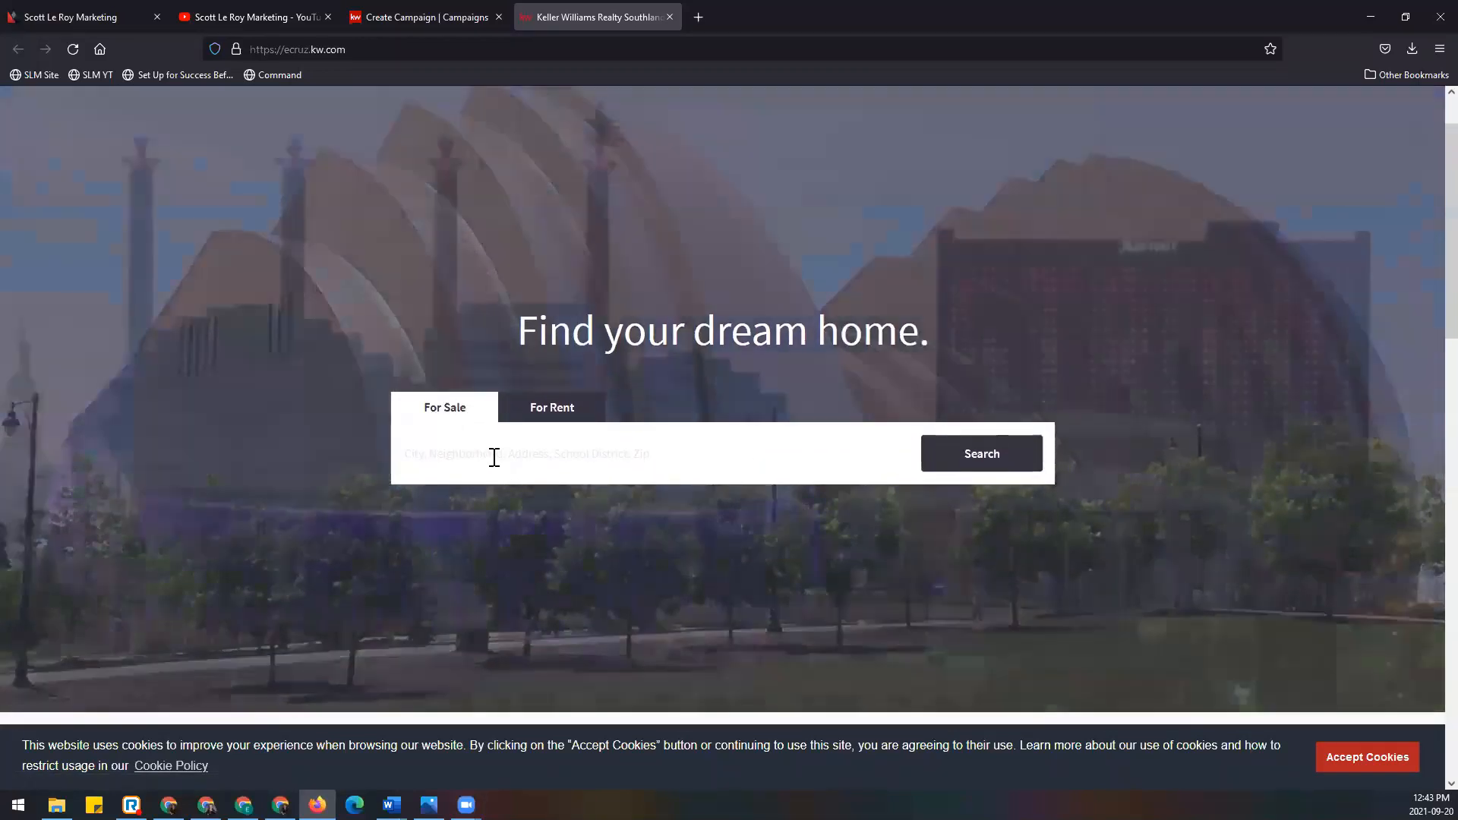
pyautogui.rightClick(494, 459)
pyautogui.click(582, 571)
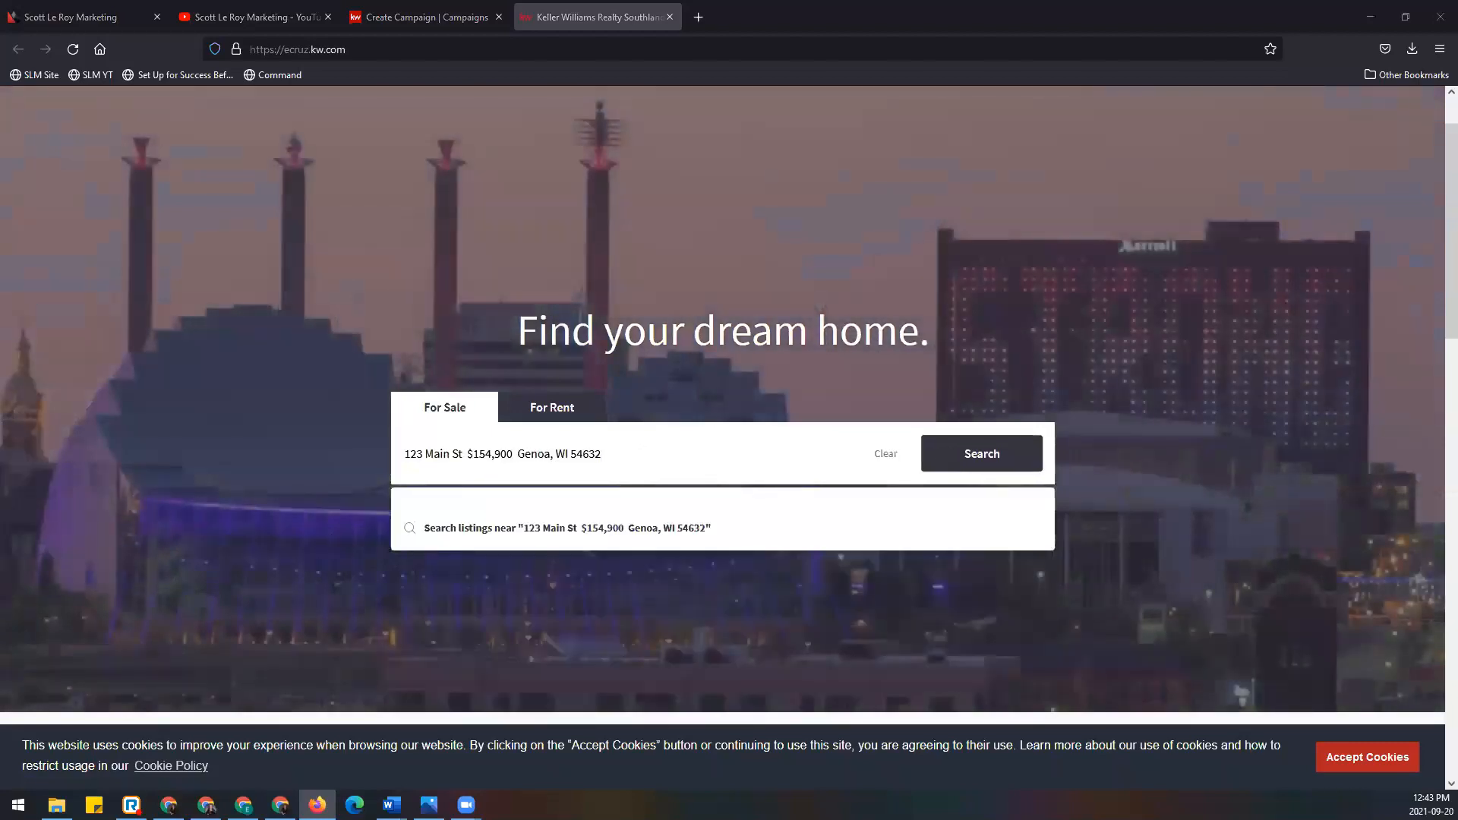
pyautogui.moveTo(467, 455); pyautogui.dragTo(518, 453)
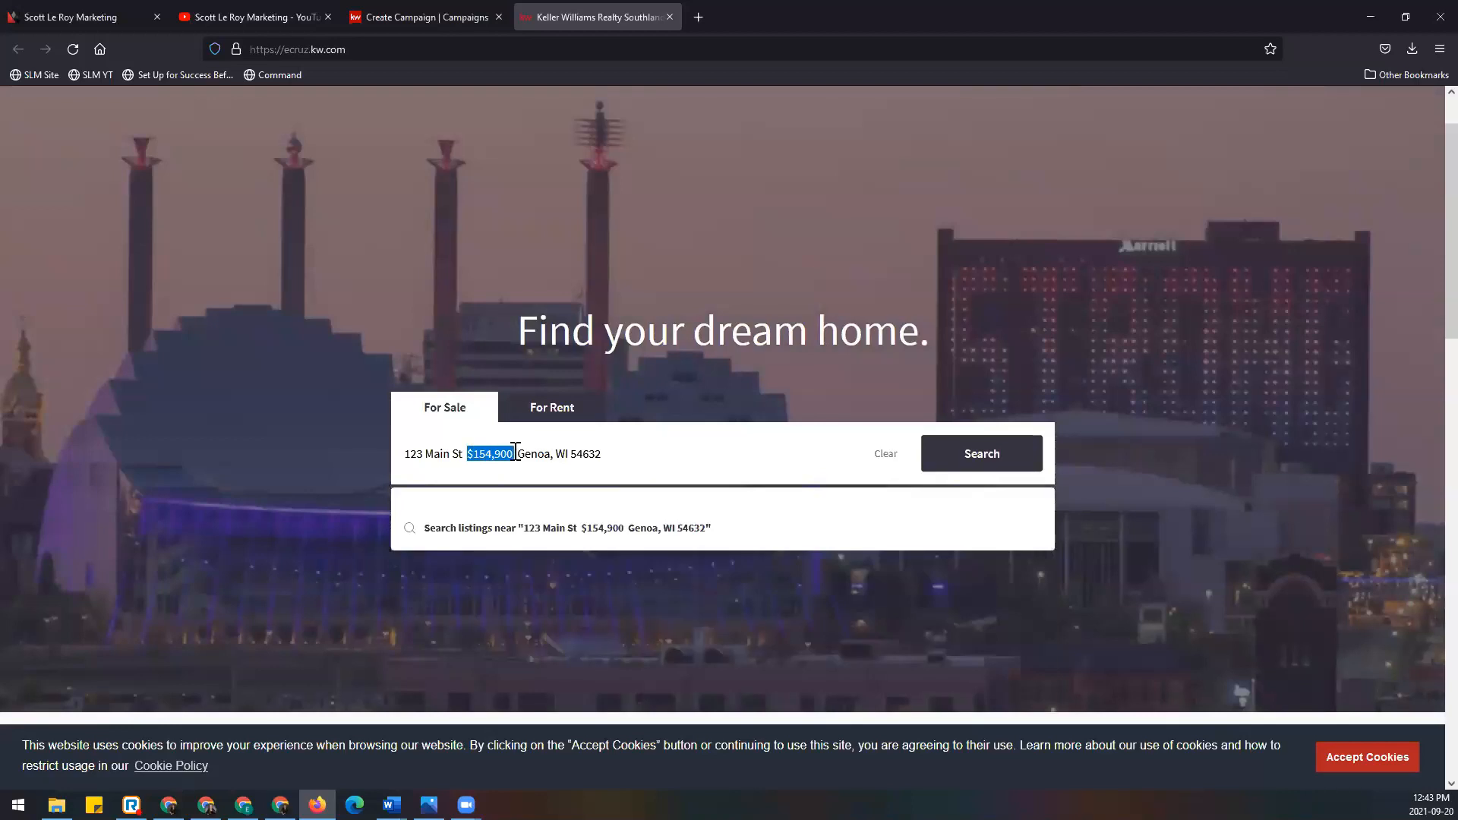
pyautogui.press('BackSpace')
pyautogui.press('BackSpace')
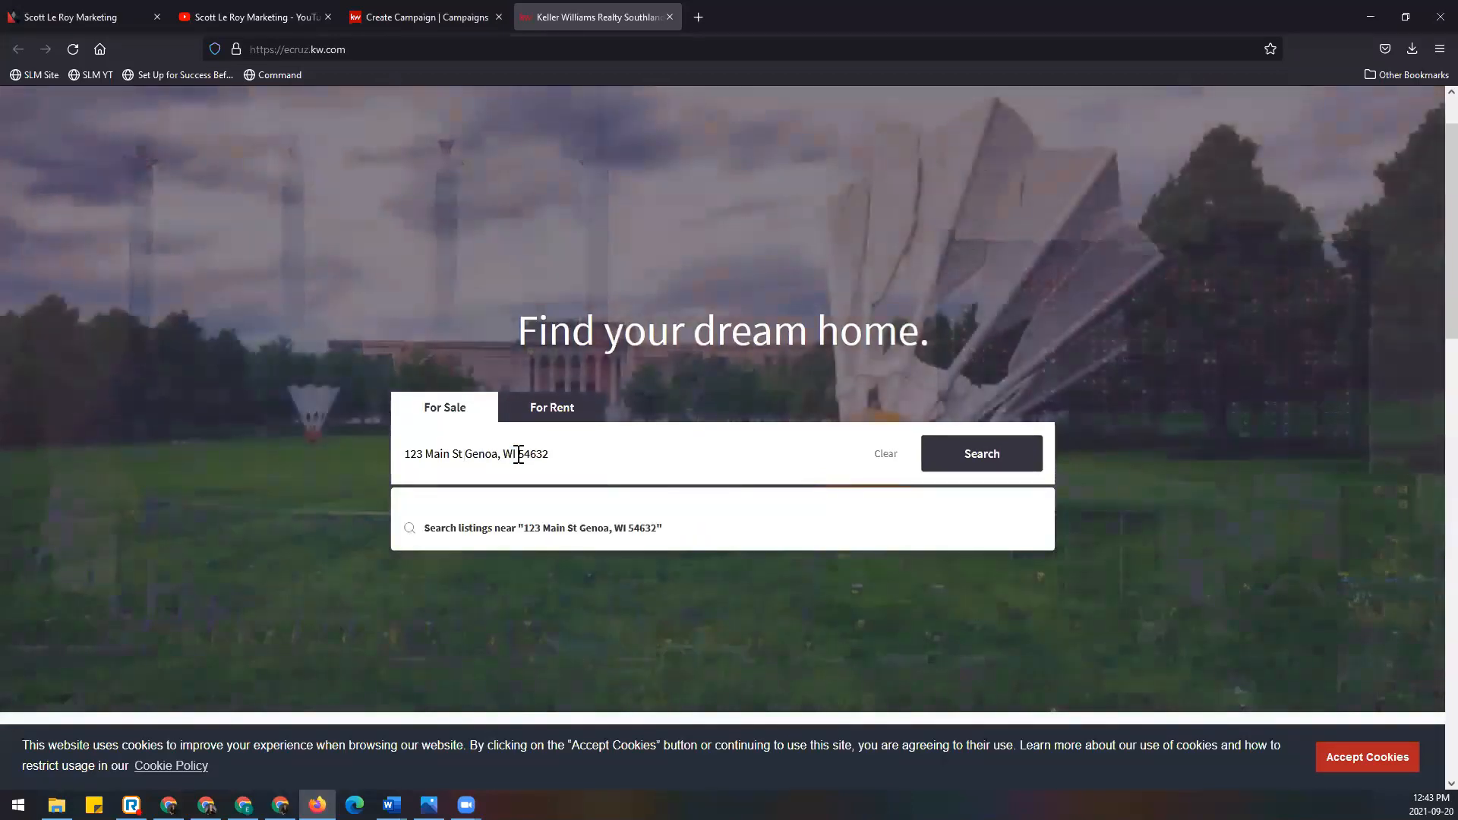
# Step: Run the Genoa, WI address search, blocking location access, and scroll the results
pyautogui.click(1031, 454)
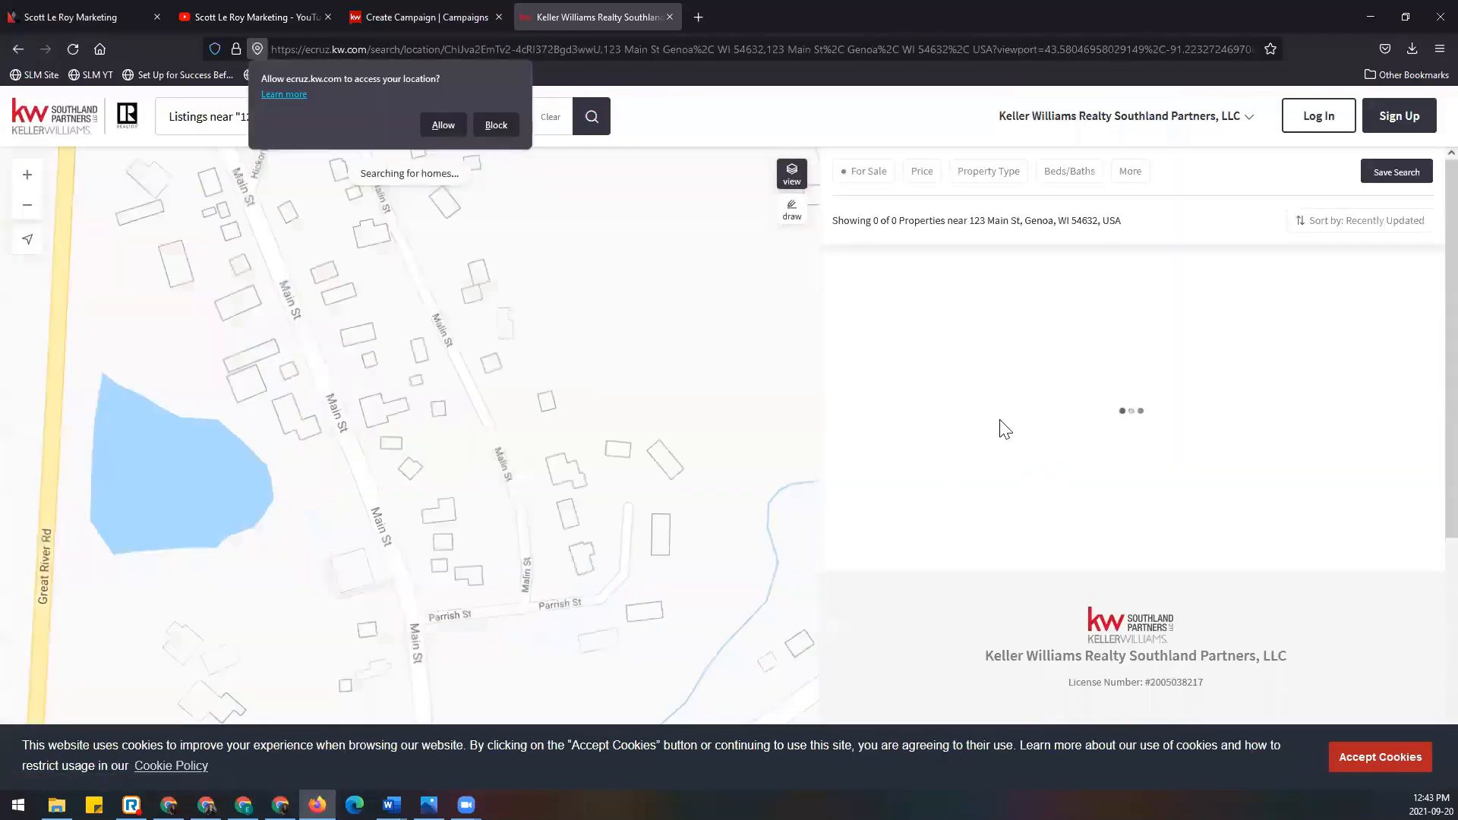
pyautogui.click(495, 126)
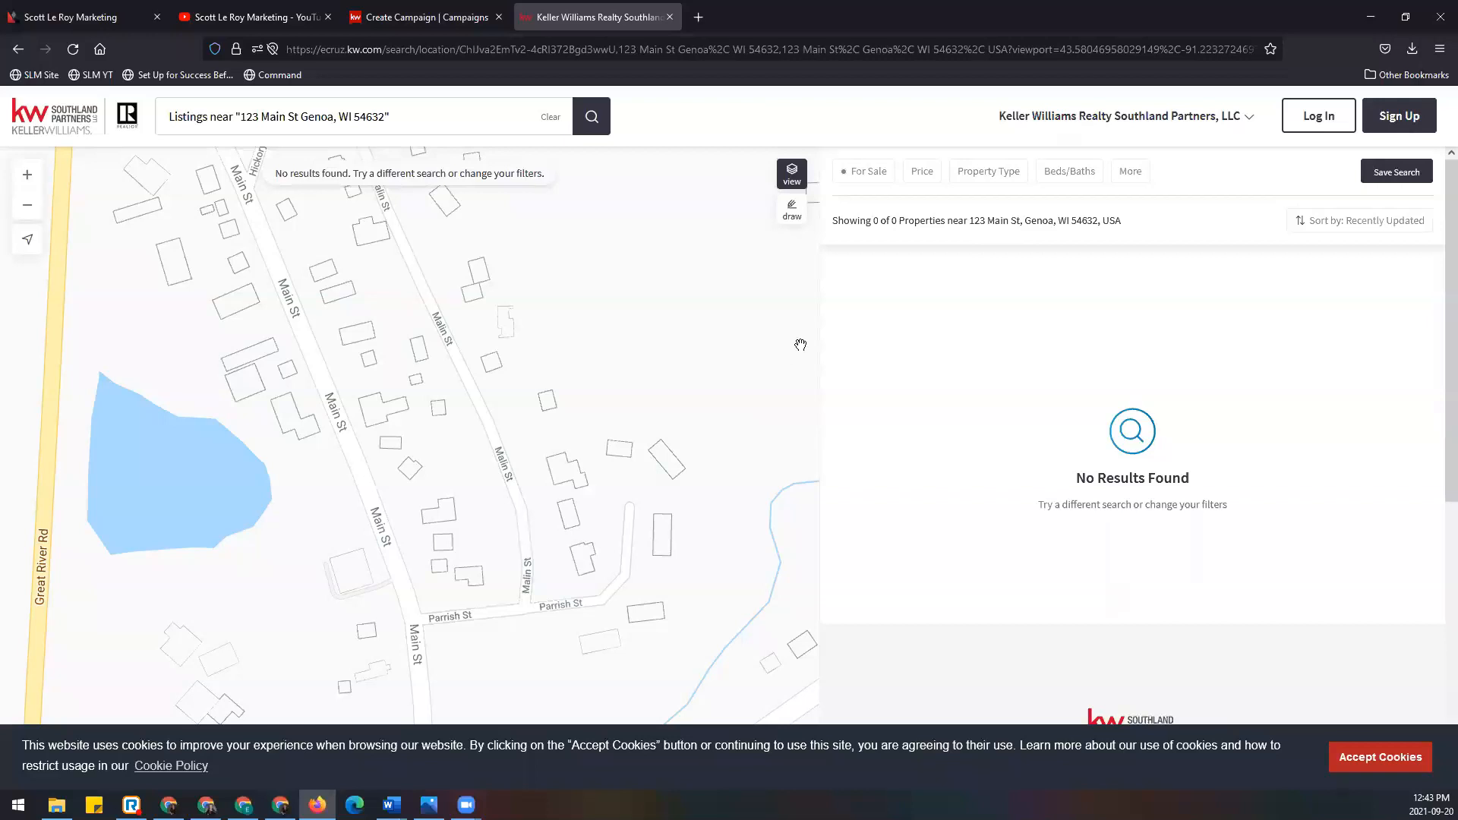
pyautogui.scroll(-3, 761, 361)
pyautogui.scroll(-1, 598, 384)
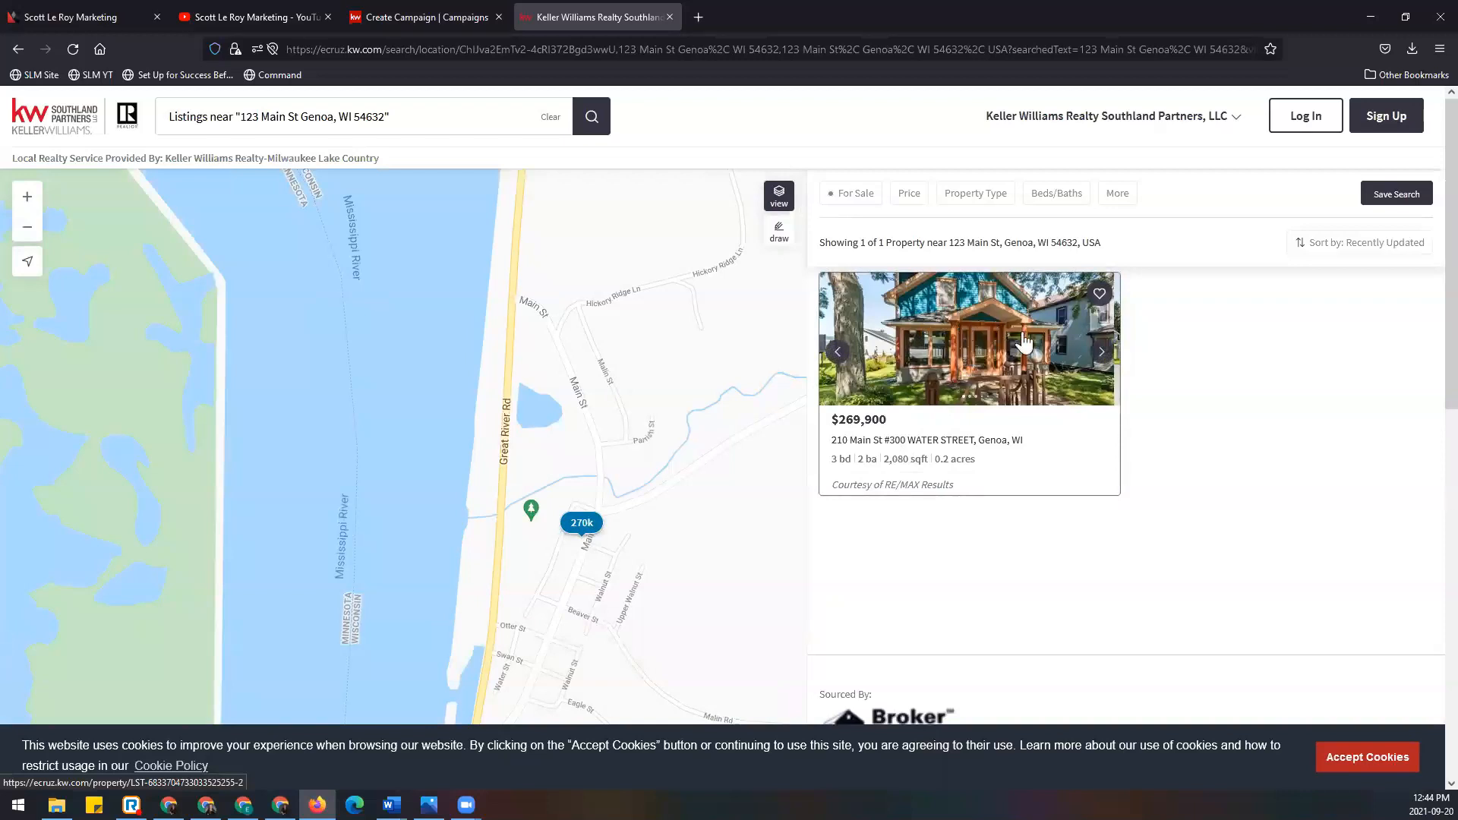
pyautogui.click(988, 356)
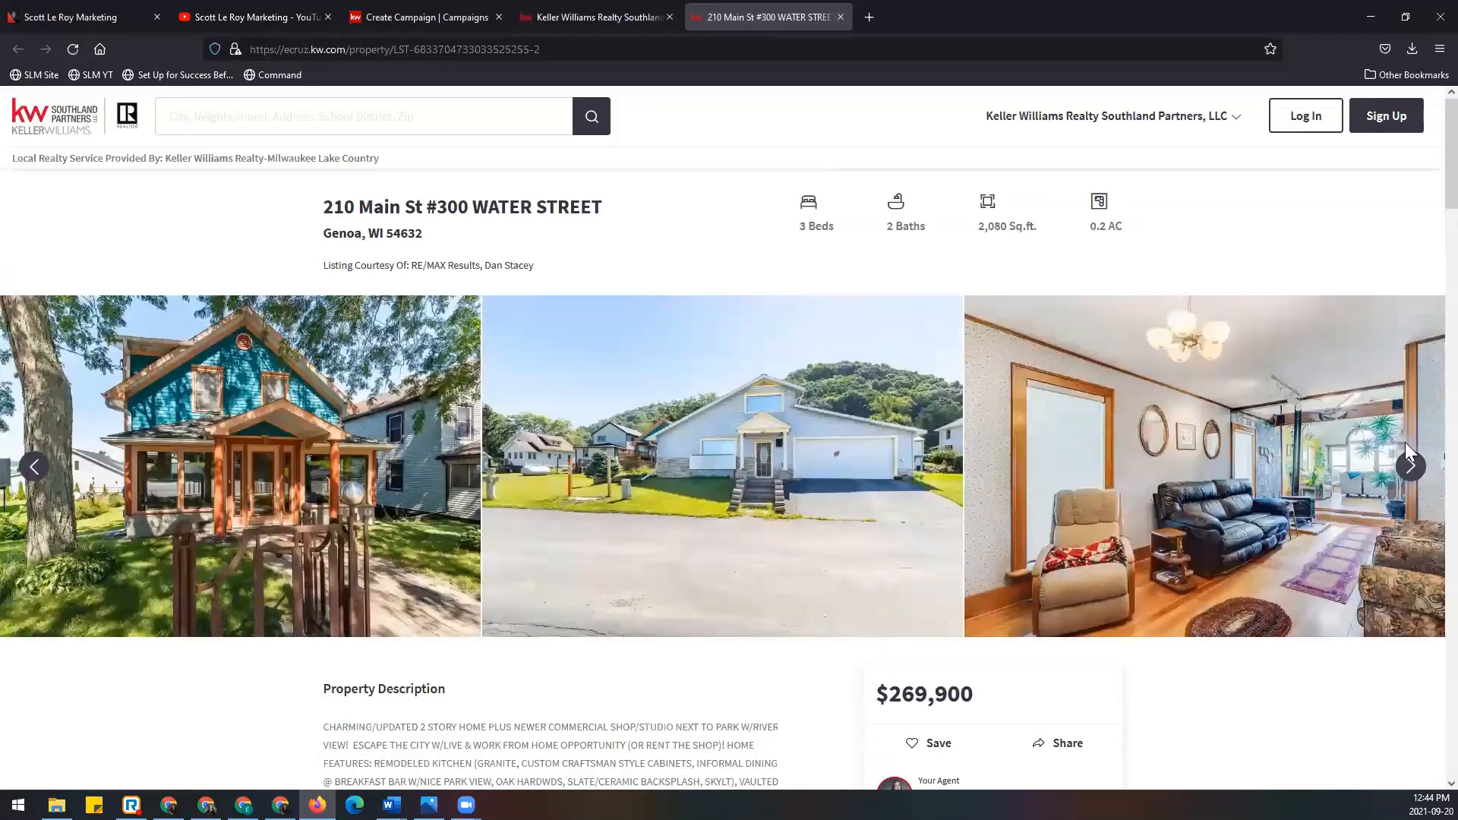
pyautogui.click(1406, 467)
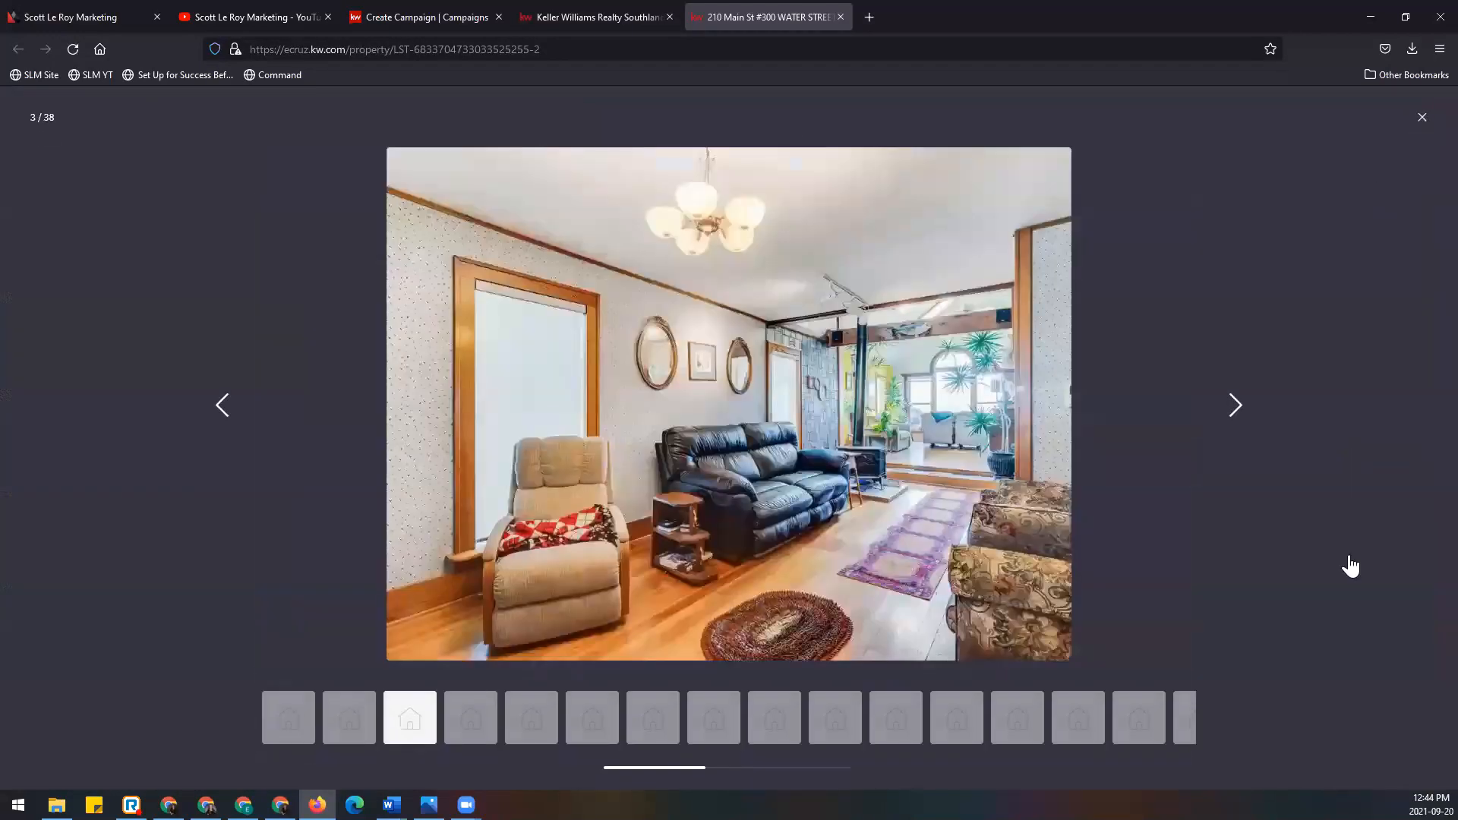
pyautogui.click(1347, 563)
# Step: Favourite the listing and read through its Overview, Nearby Schools and What It'll Cost sections
pyautogui.scroll(-6, 781, 504)
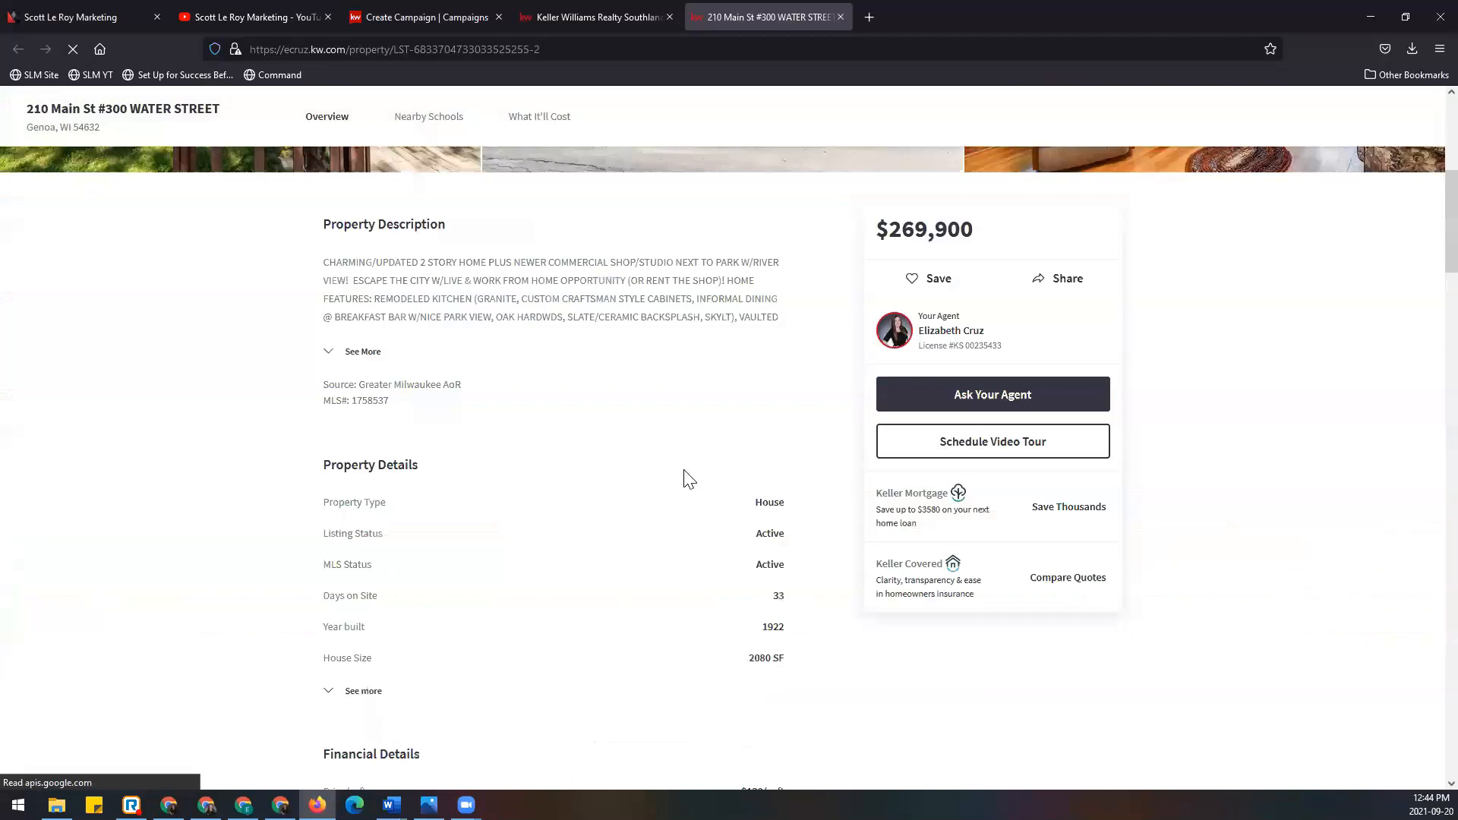
pyautogui.scroll(-1, 698, 456)
pyautogui.click(930, 234)
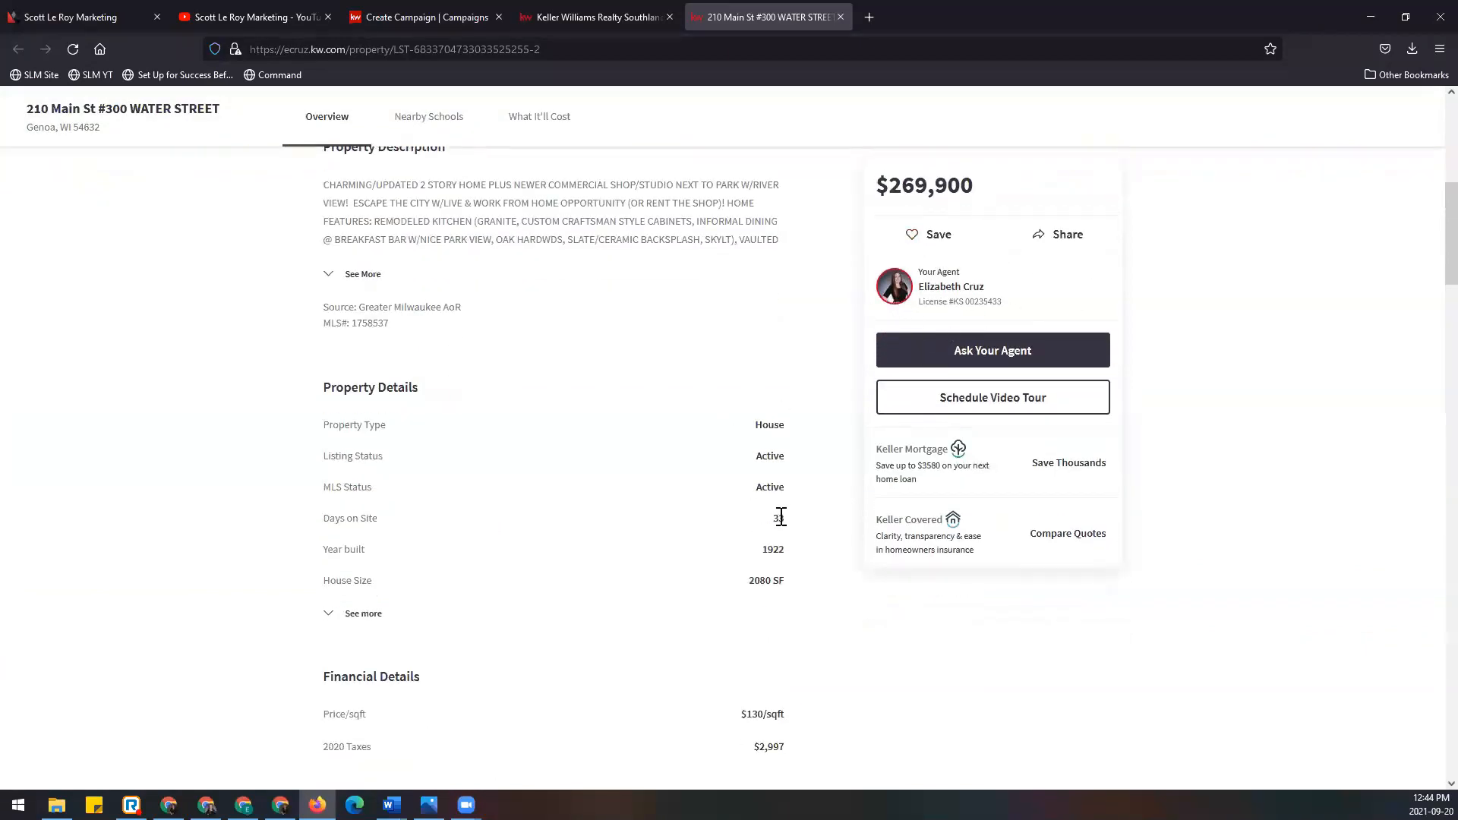
pyautogui.scroll(-3, 781, 516)
pyautogui.scroll(-11, 781, 516)
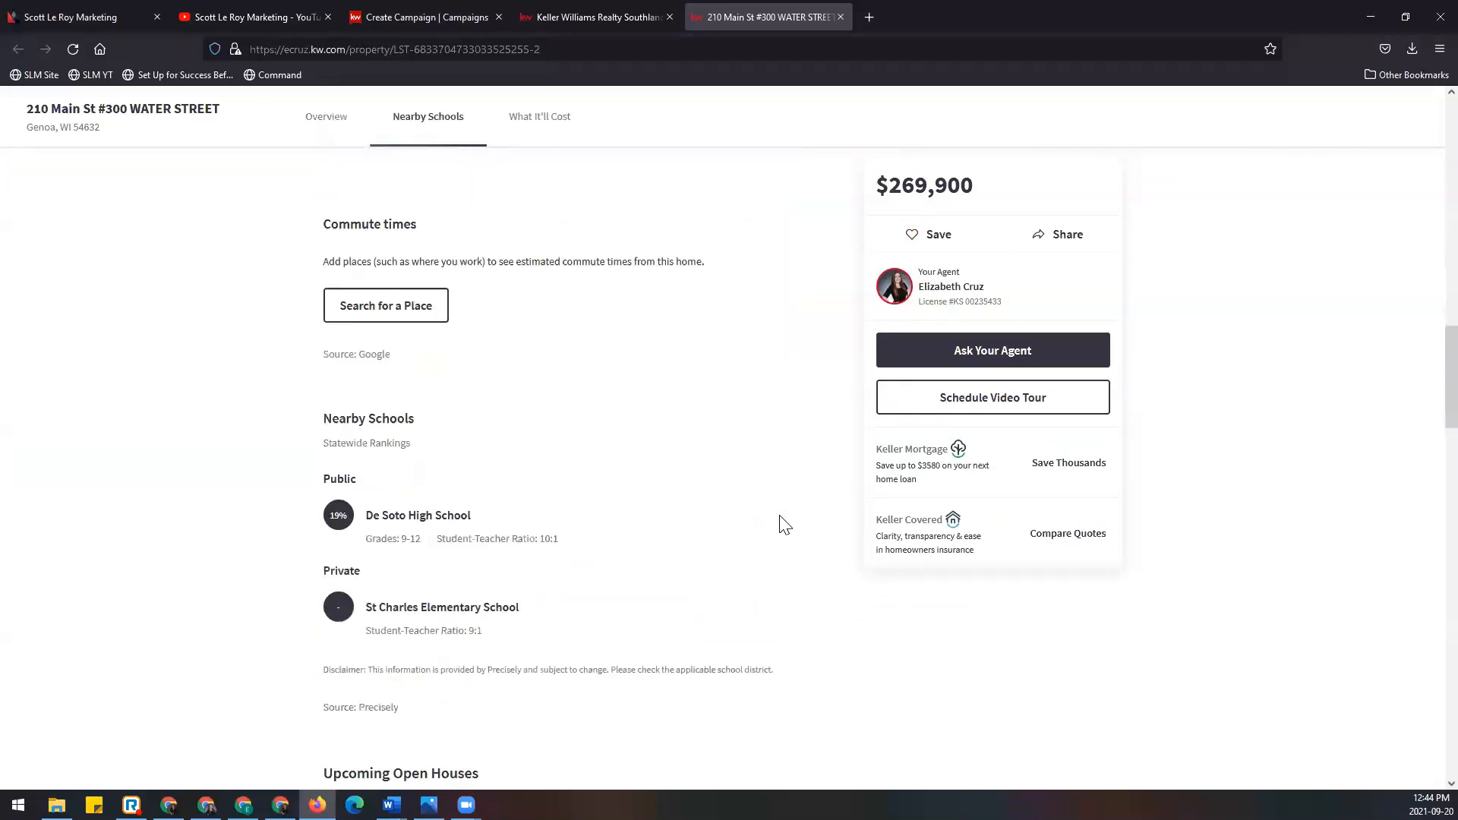
pyautogui.scroll(-10, 784, 524)
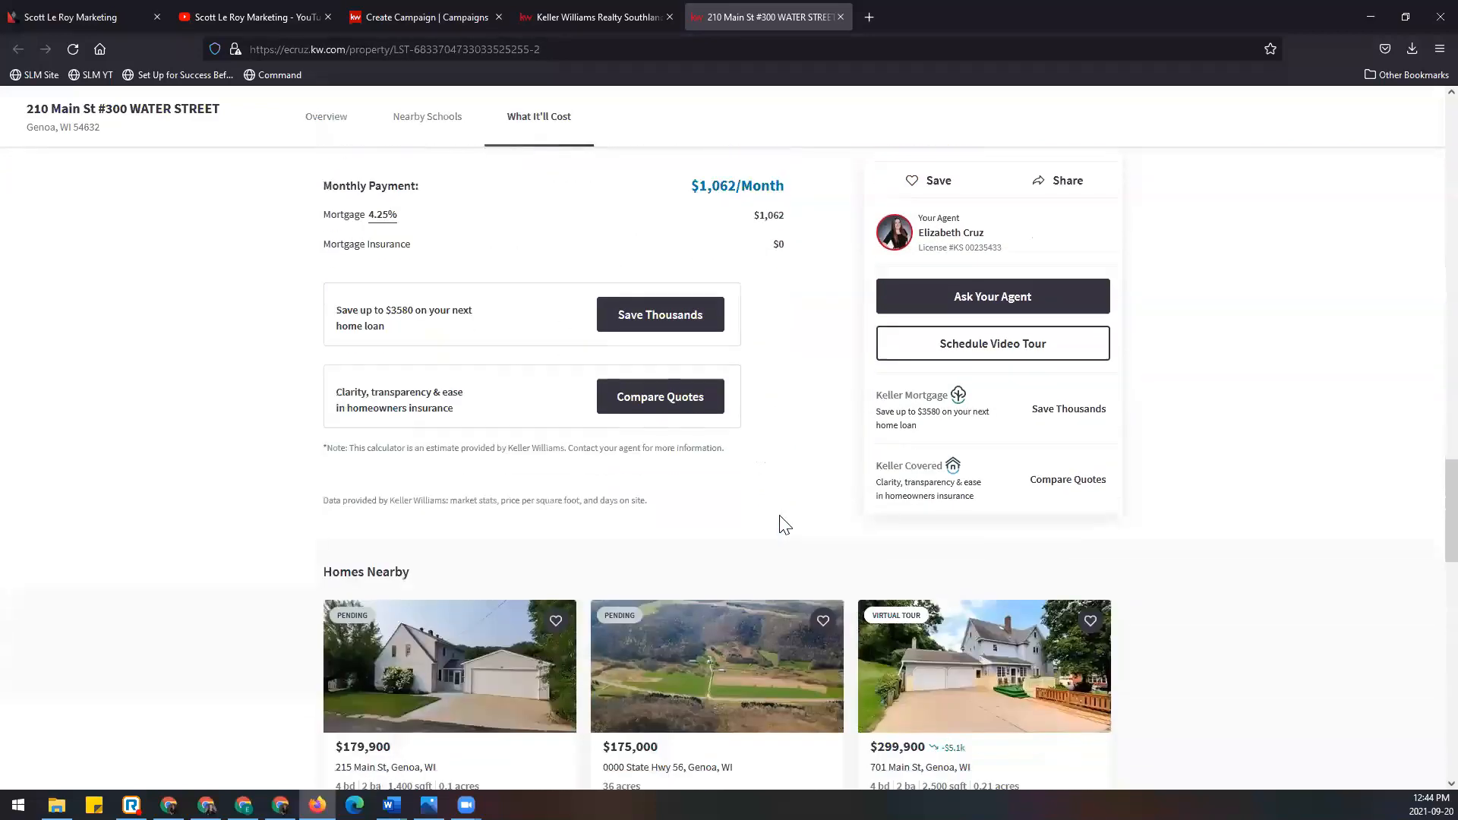
pyautogui.scroll(-3, 781, 521)
pyautogui.scroll(14, 781, 521)
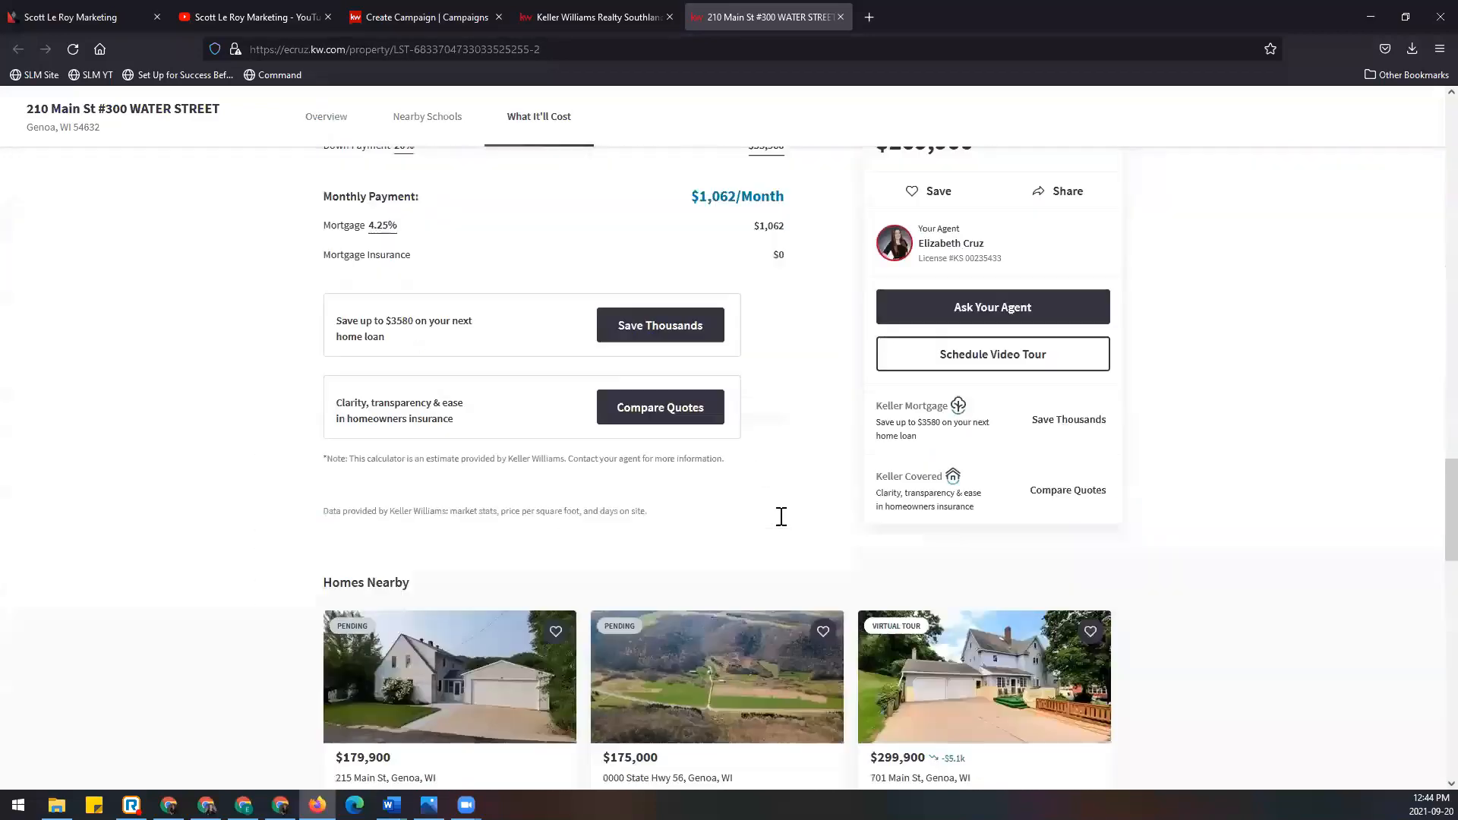
pyautogui.scroll(20, 781, 521)
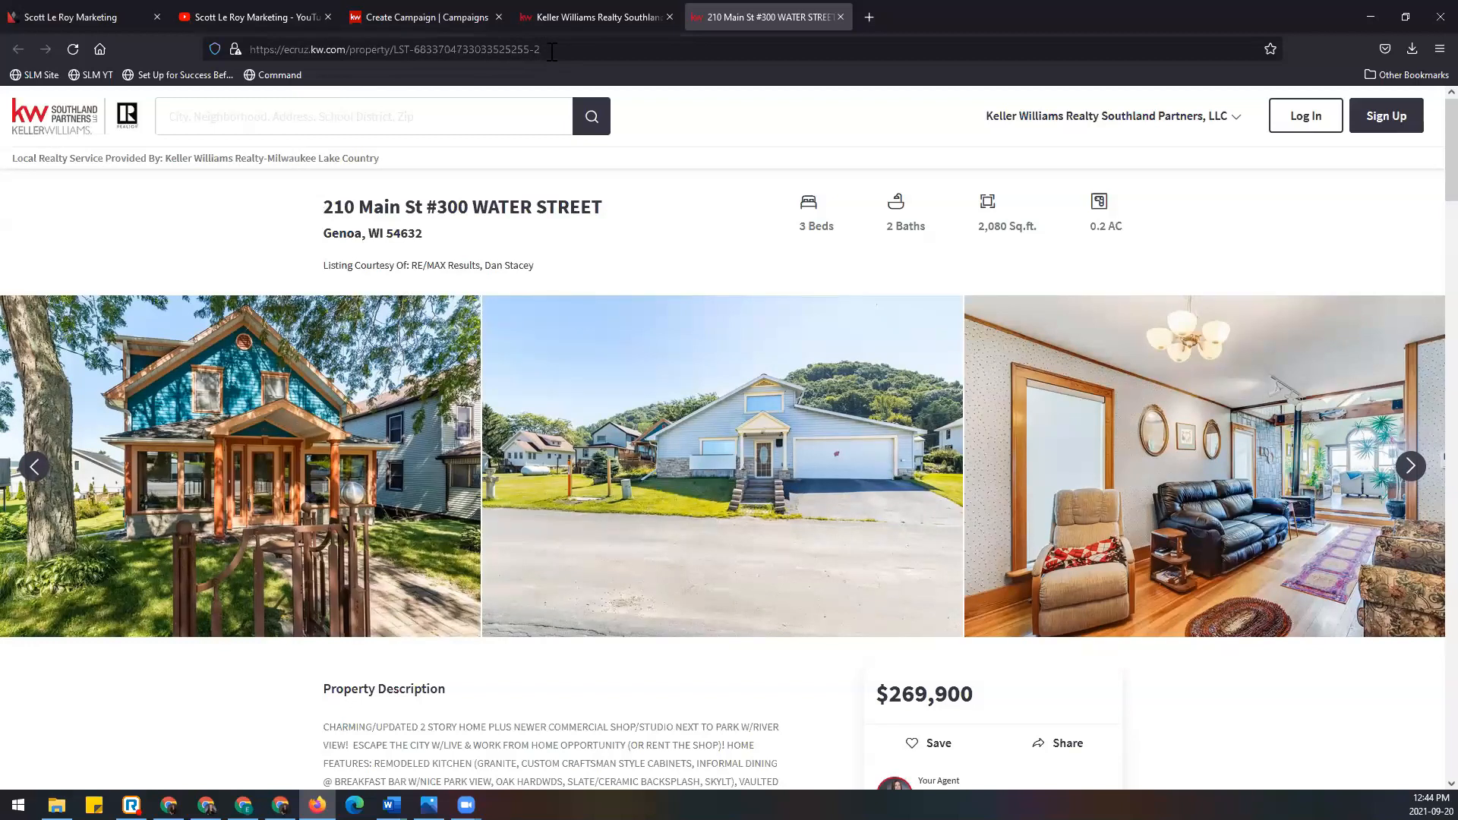
pyautogui.click(581, 50)
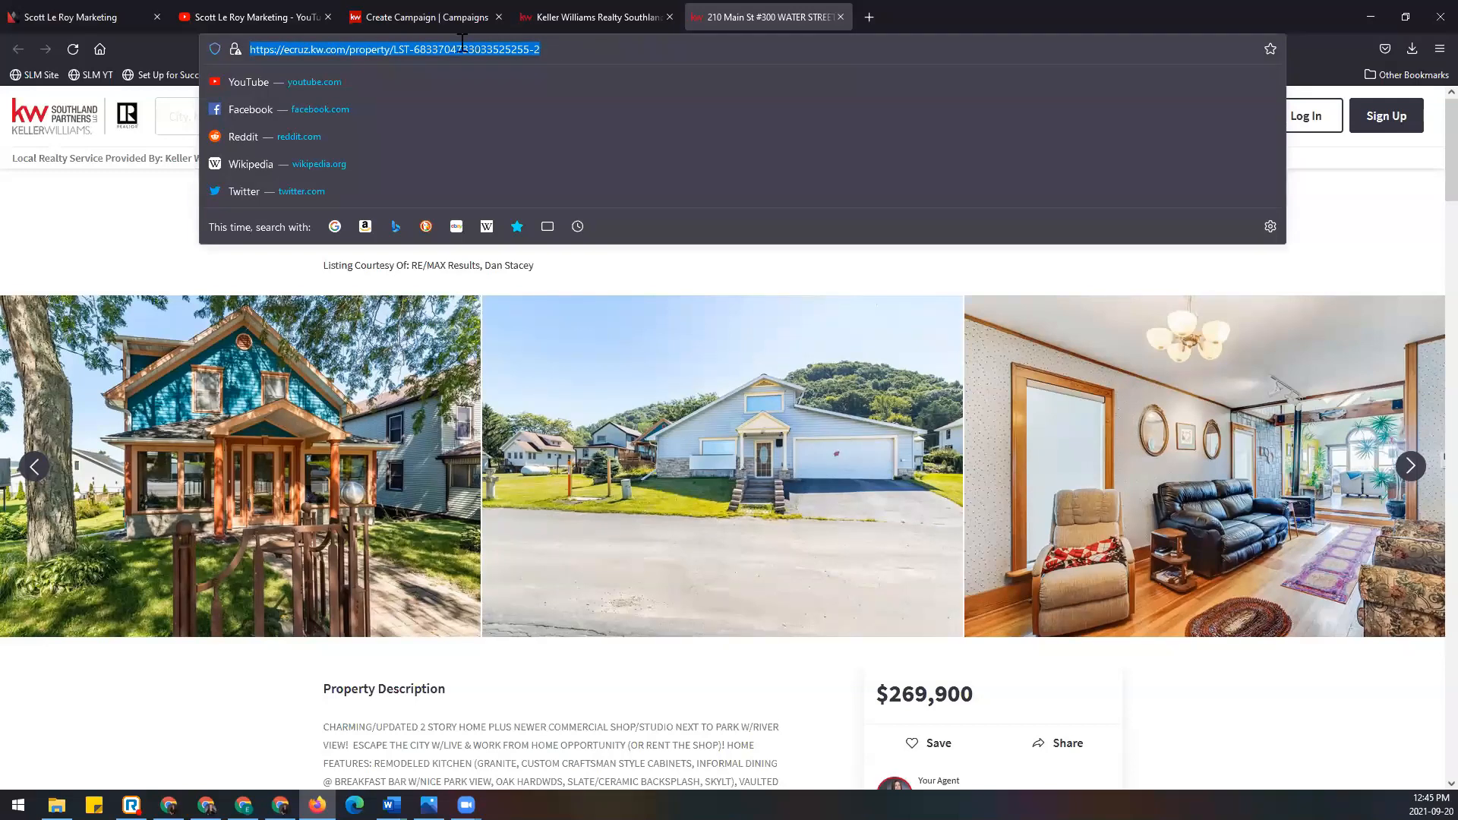
pyautogui.rightClick(400, 50)
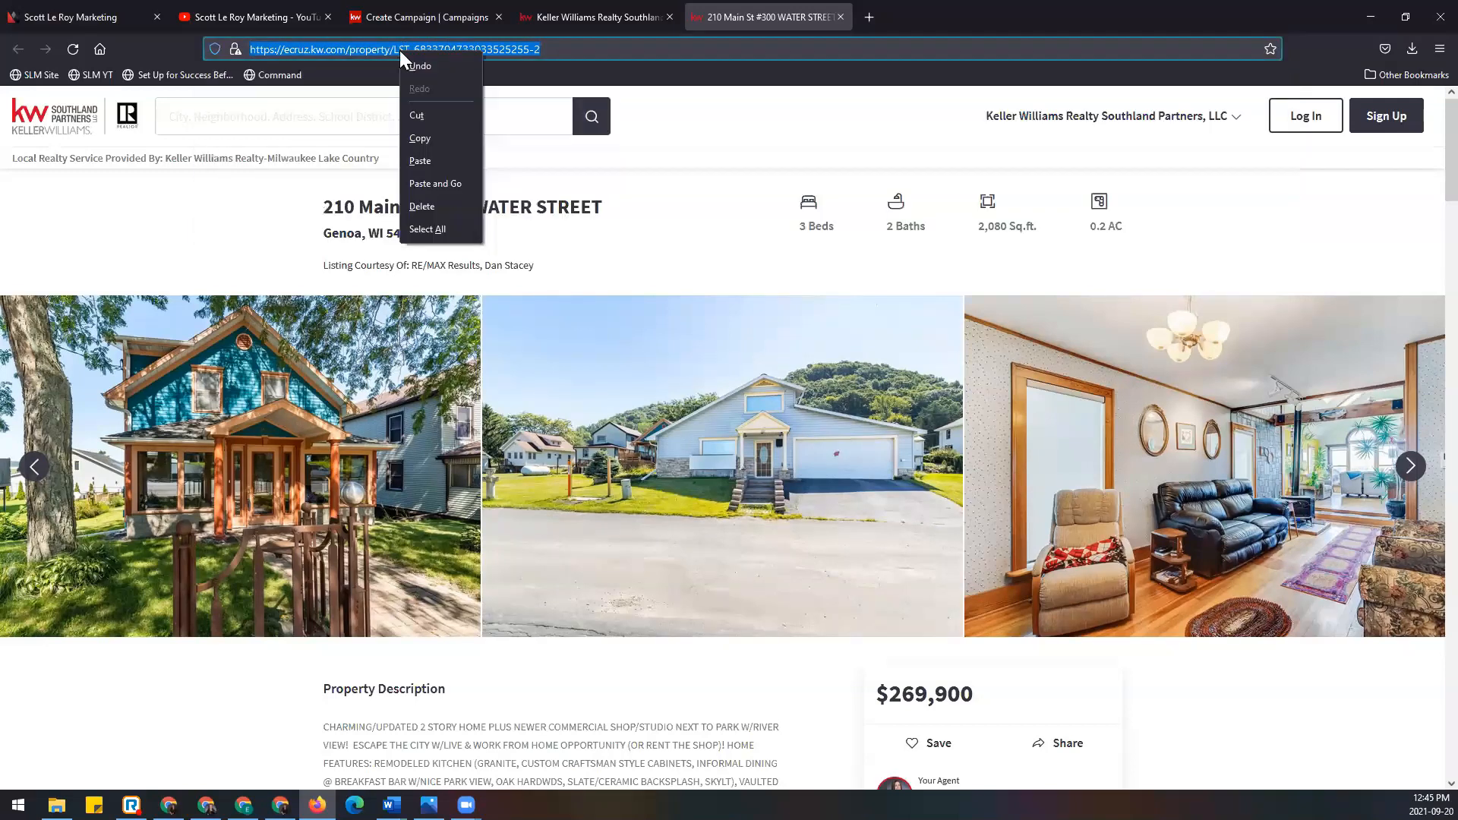
pyautogui.click(439, 139)
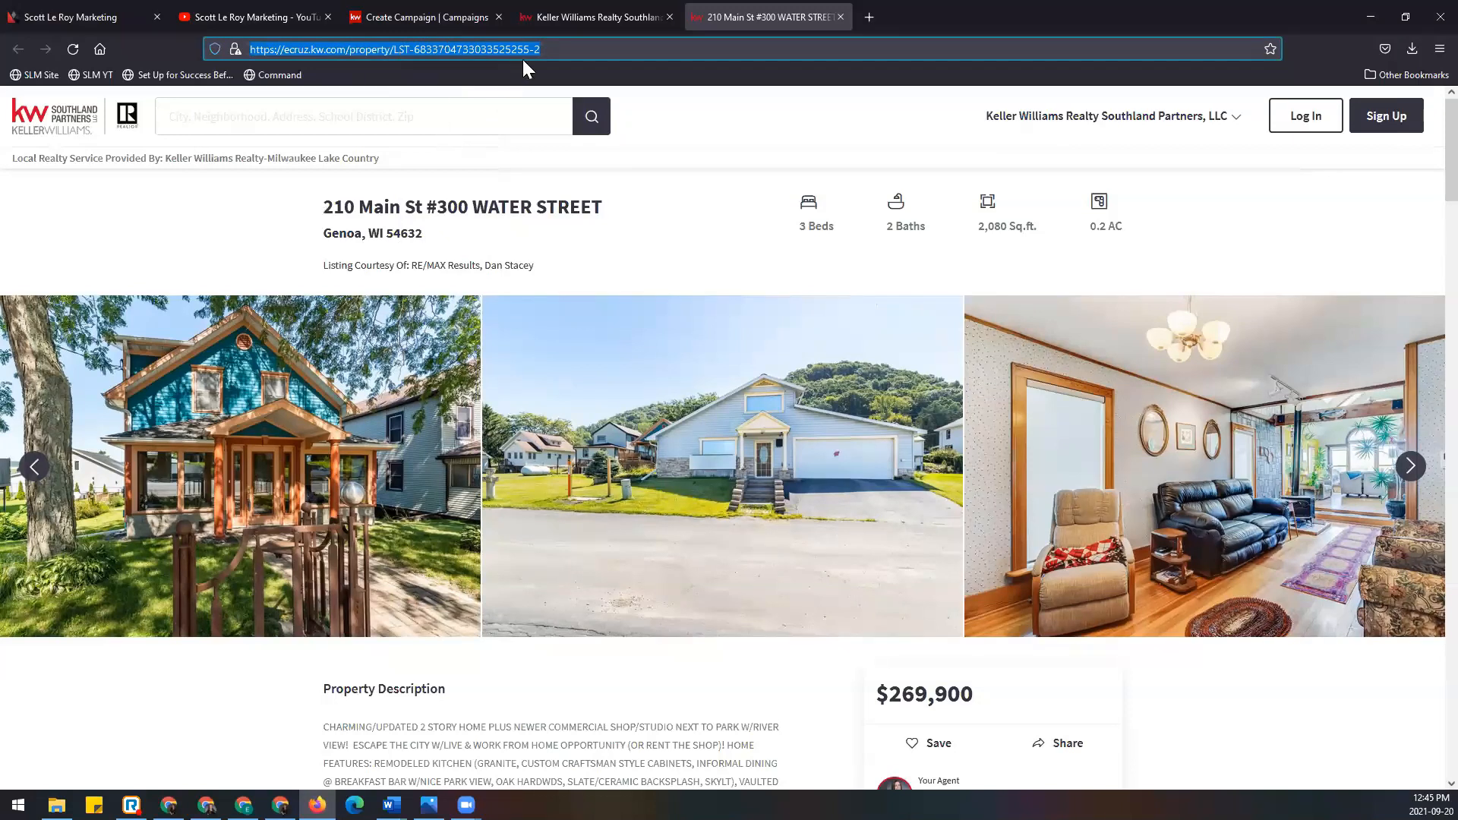
pyautogui.click(567, 48)
pyautogui.moveTo(567, 48); pyautogui.dragTo(226, 48)
pyautogui.moveTo(566, 49); pyautogui.dragTo(210, 55)
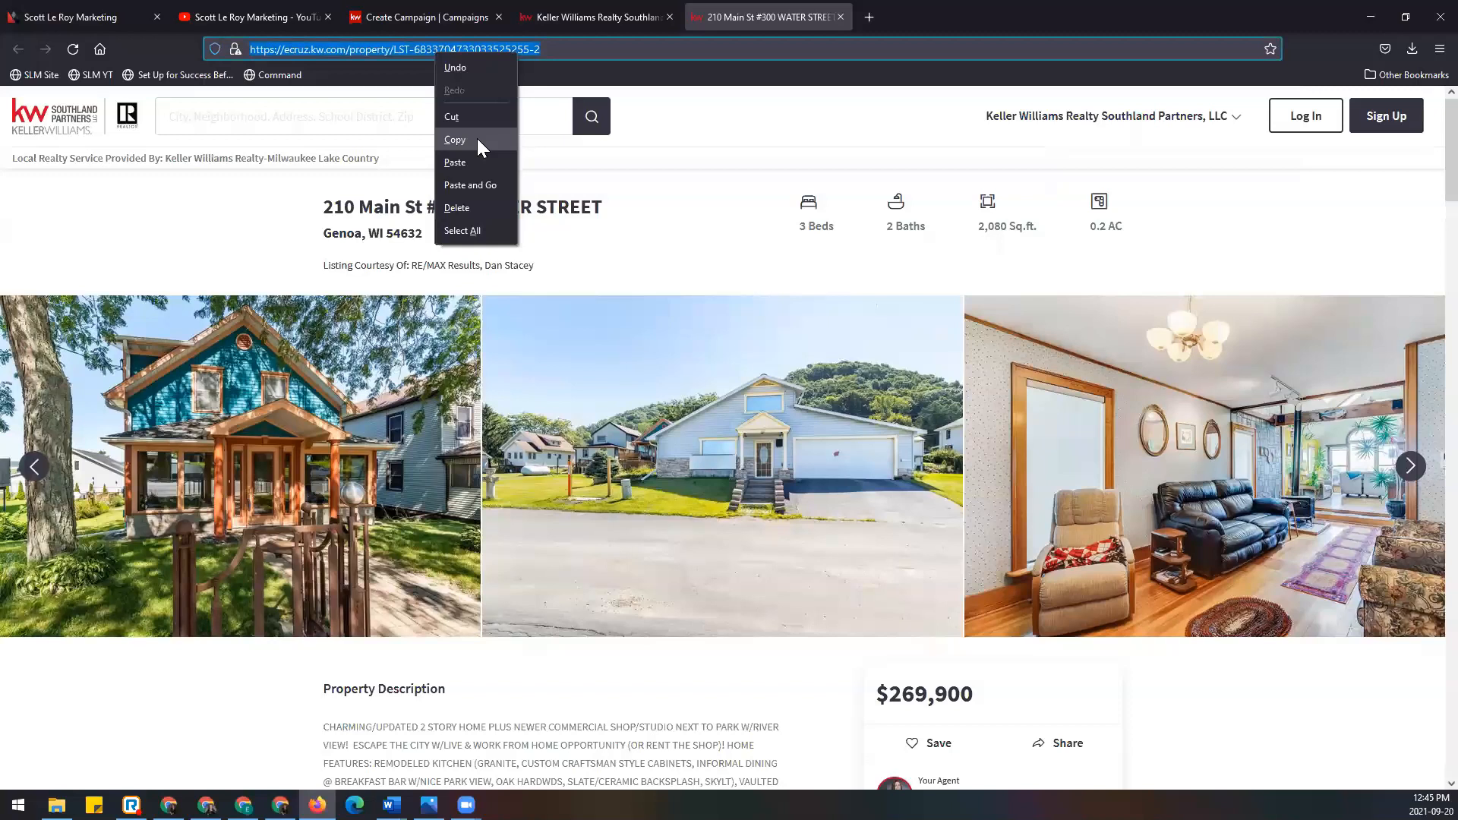
pyautogui.click(476, 139)
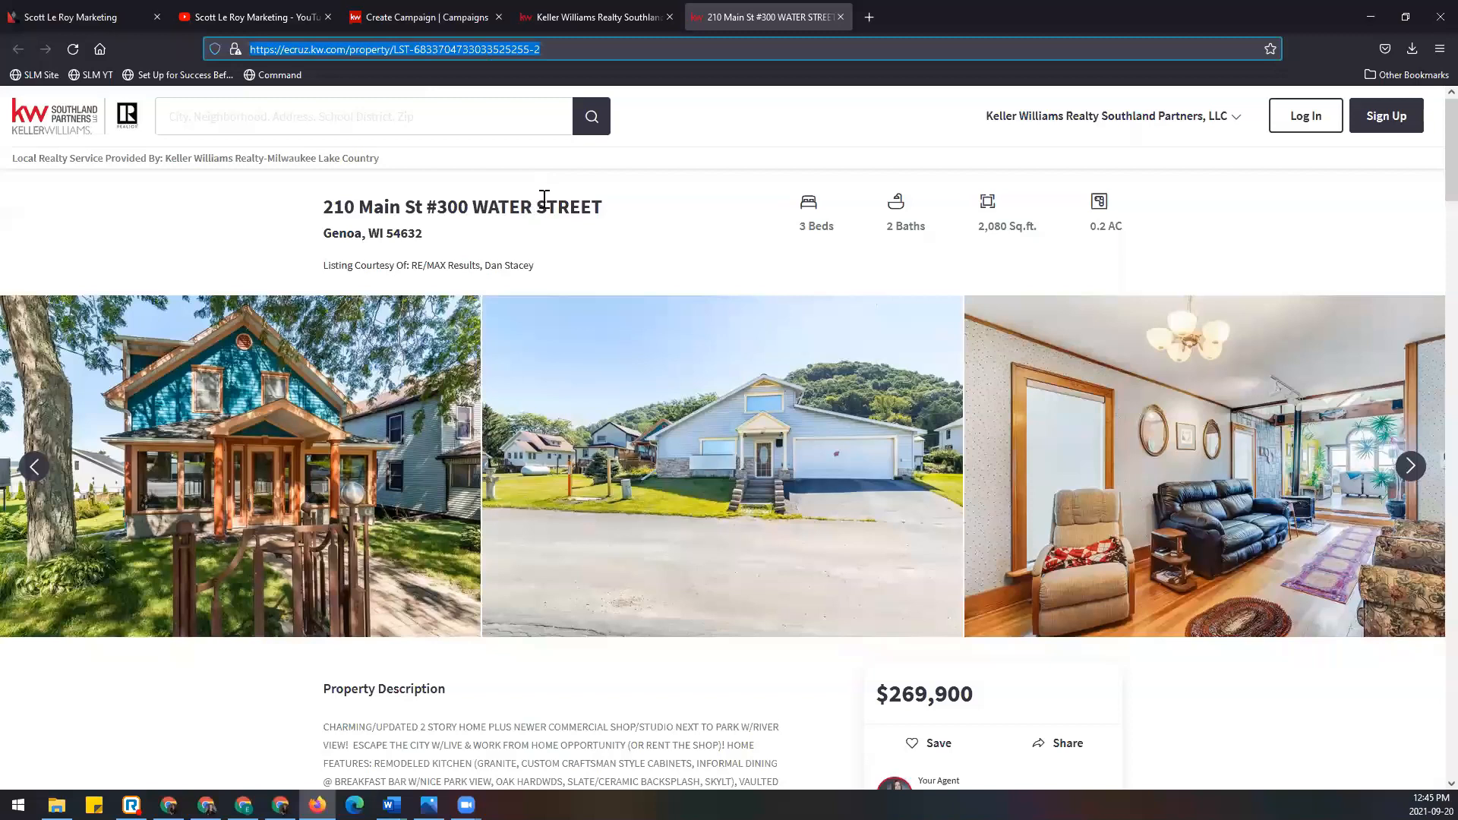
pyautogui.click(840, 17)
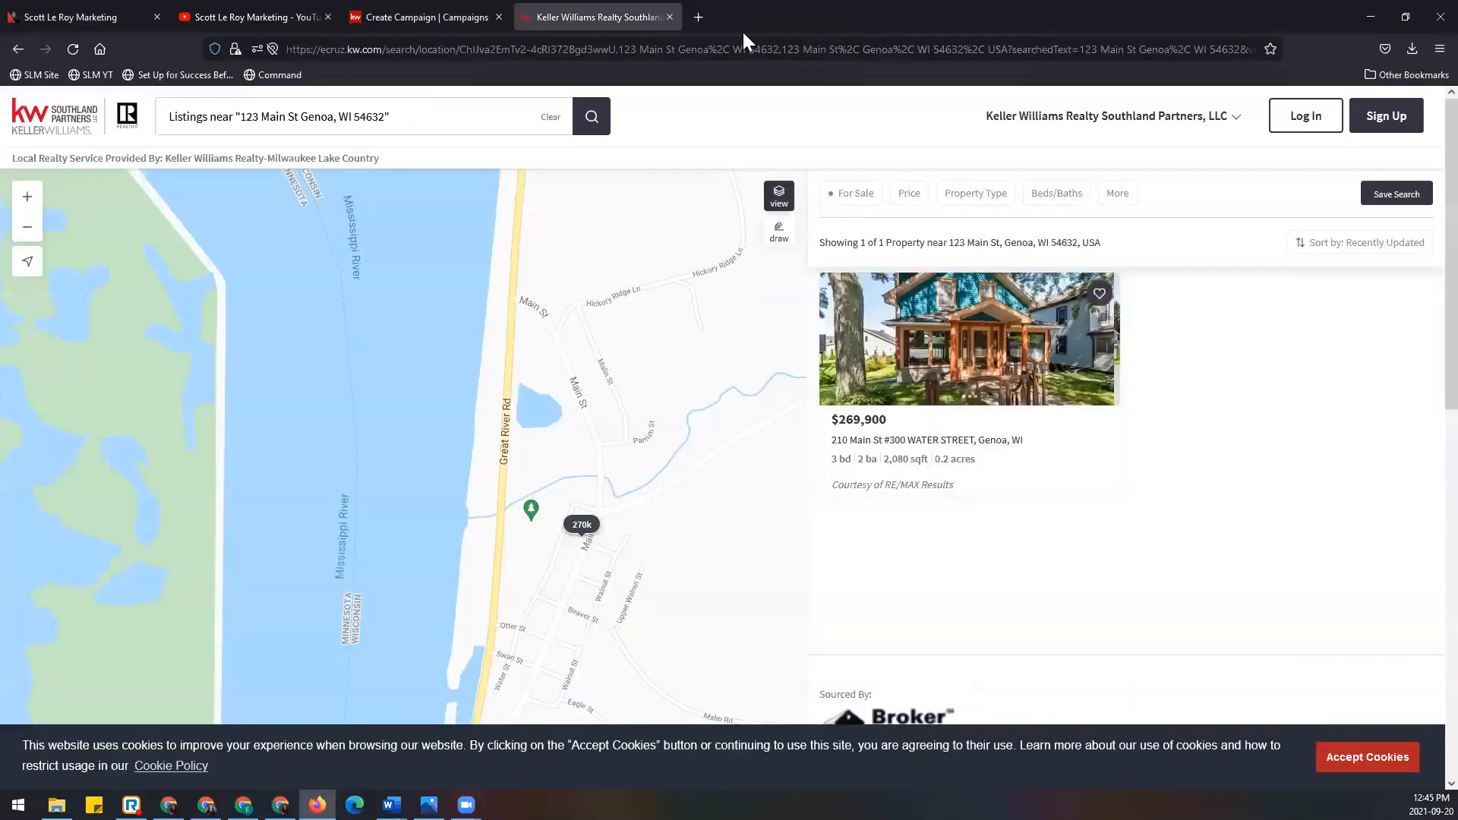
pyautogui.click(669, 17)
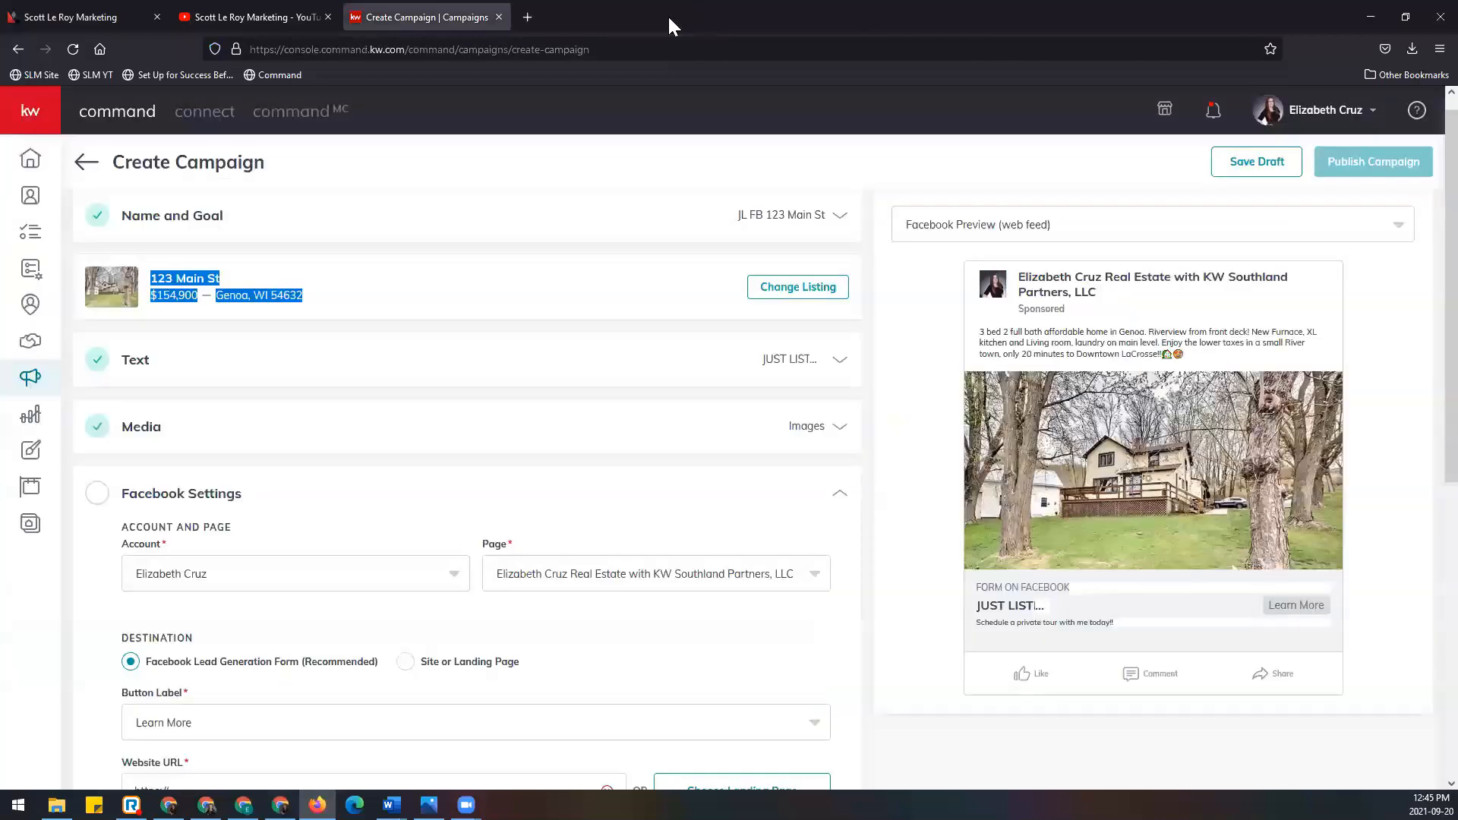
pyautogui.scroll(-5, 425, 371)
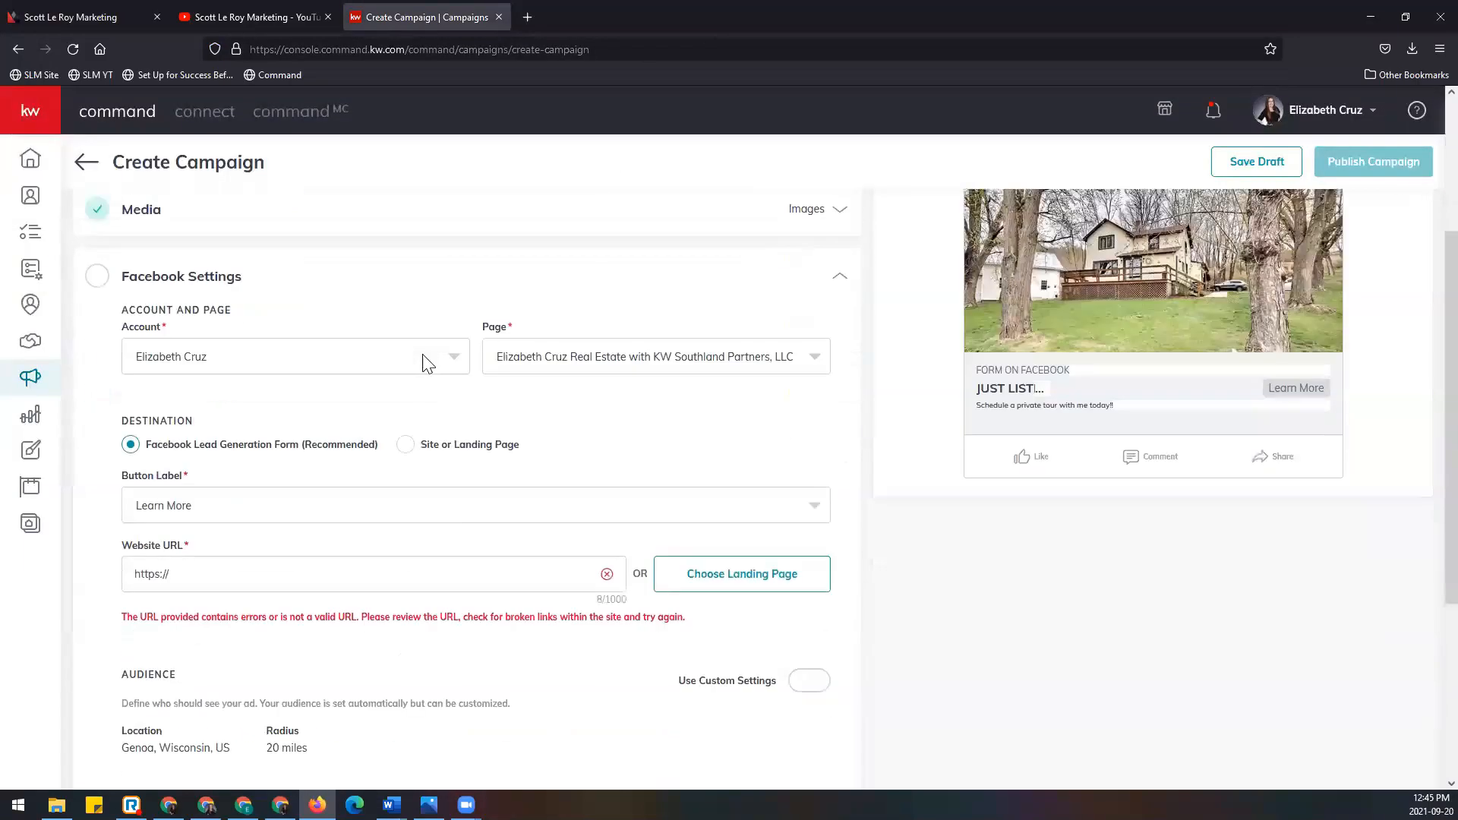
pyautogui.moveTo(329, 414); pyautogui.dragTo(130, 406)
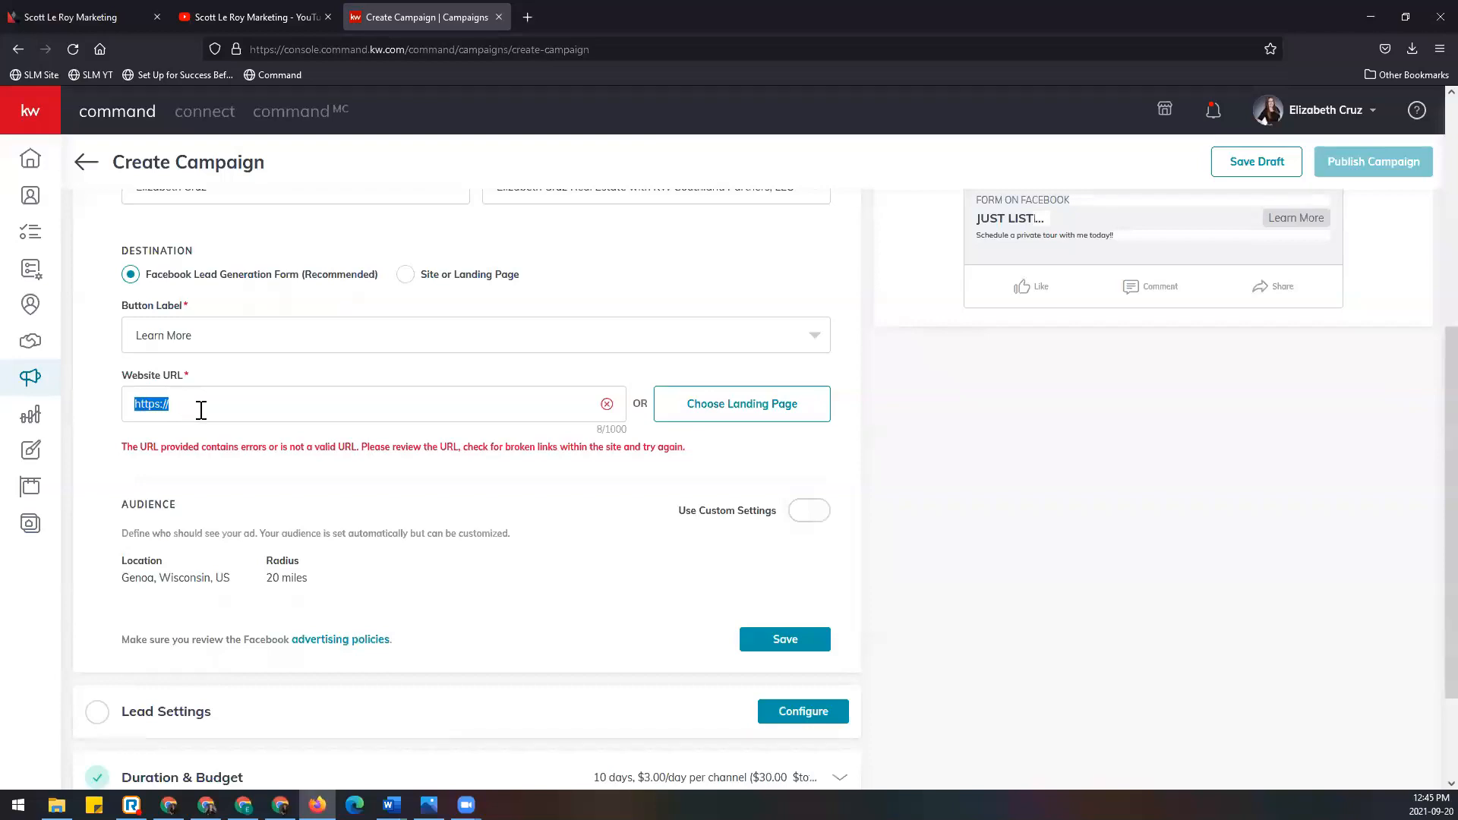
pyautogui.press('BackSpace')
pyautogui.rightClick(199, 407)
pyautogui.click(268, 518)
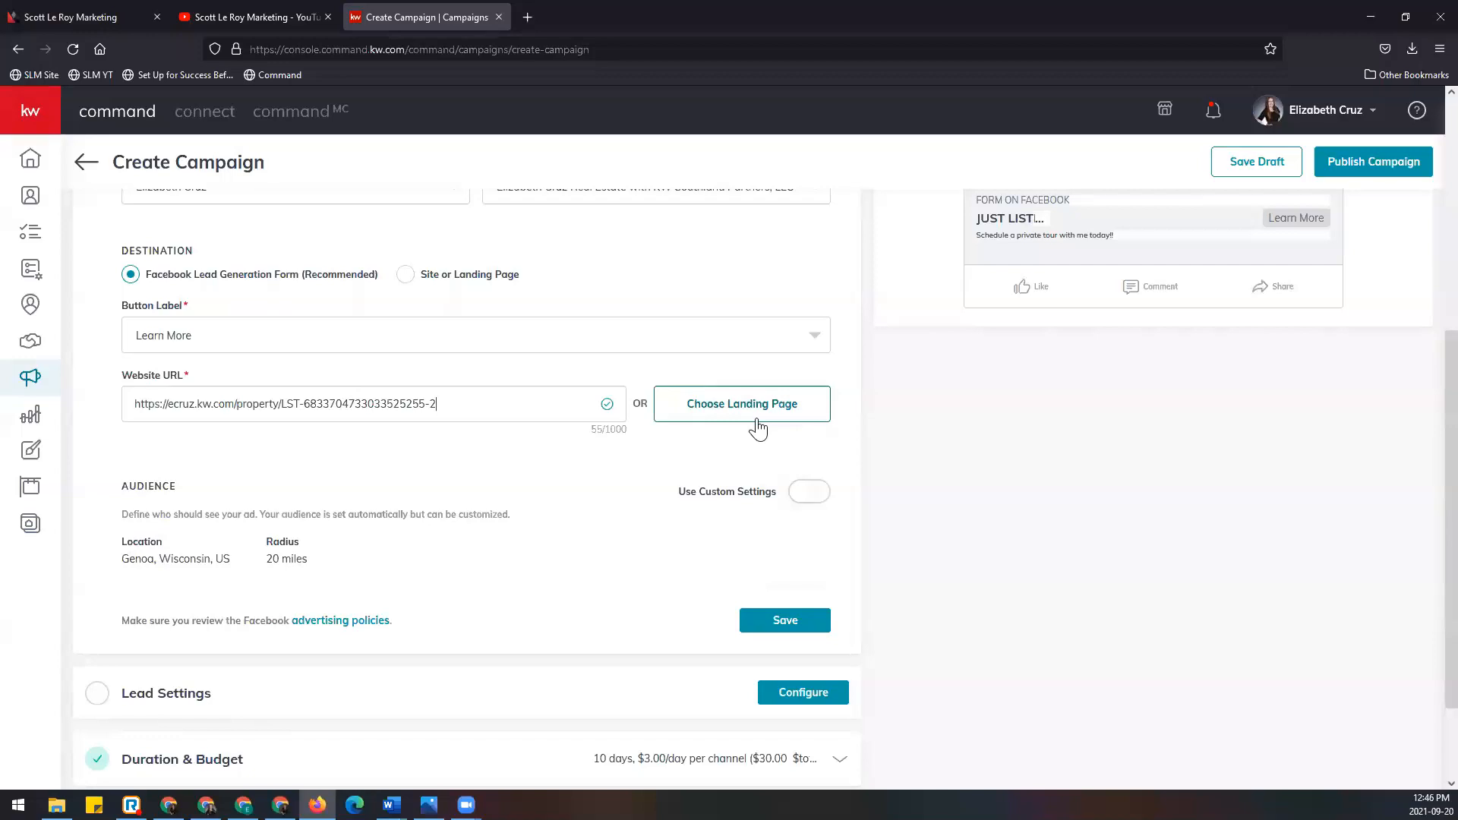
pyautogui.scroll(-1, 758, 429)
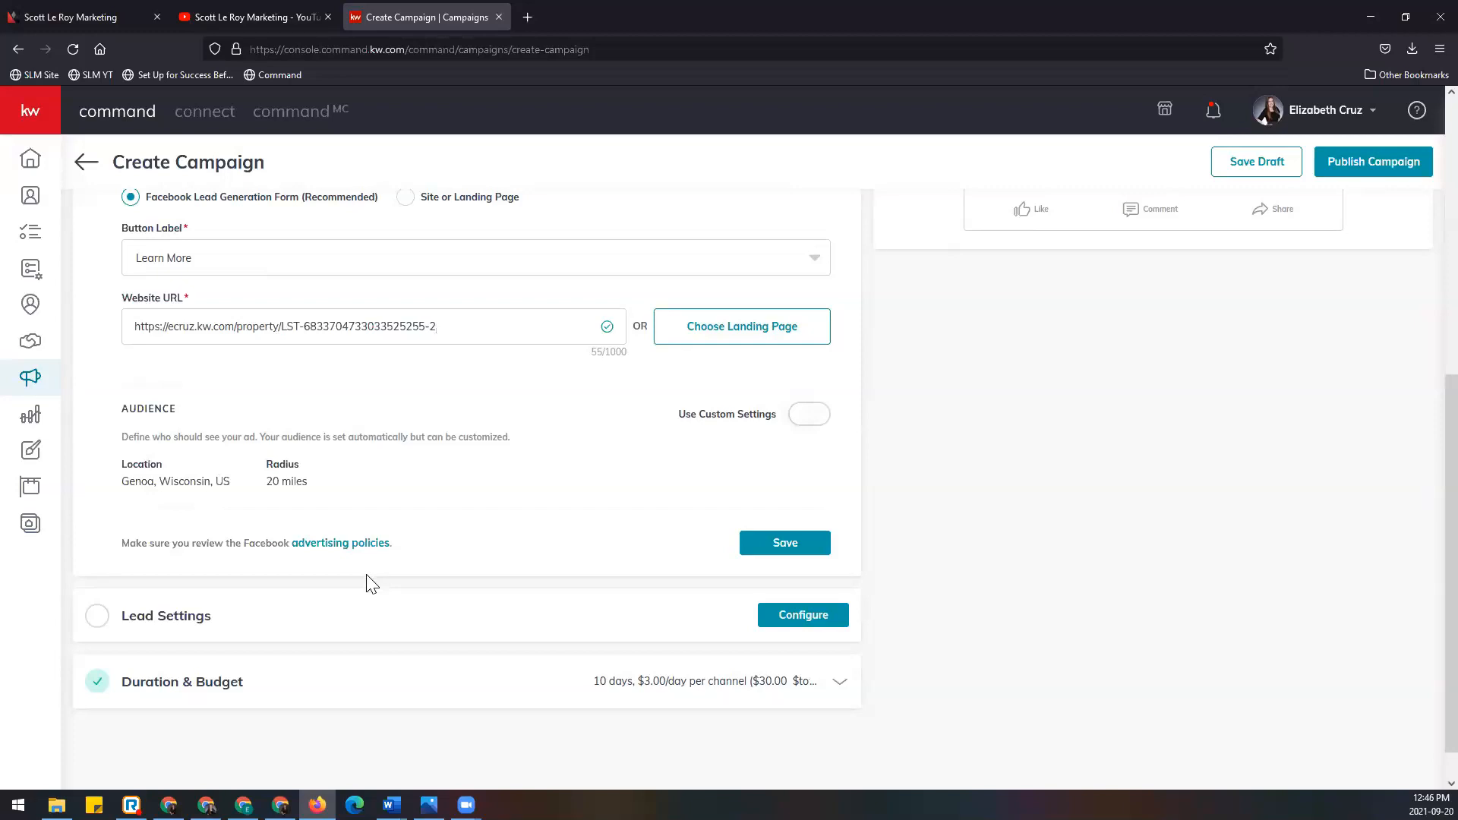
# Step: Turn on Use Custom Settings and confirm the location as Genoa, Wisconsin, United States
pyautogui.click(826, 422)
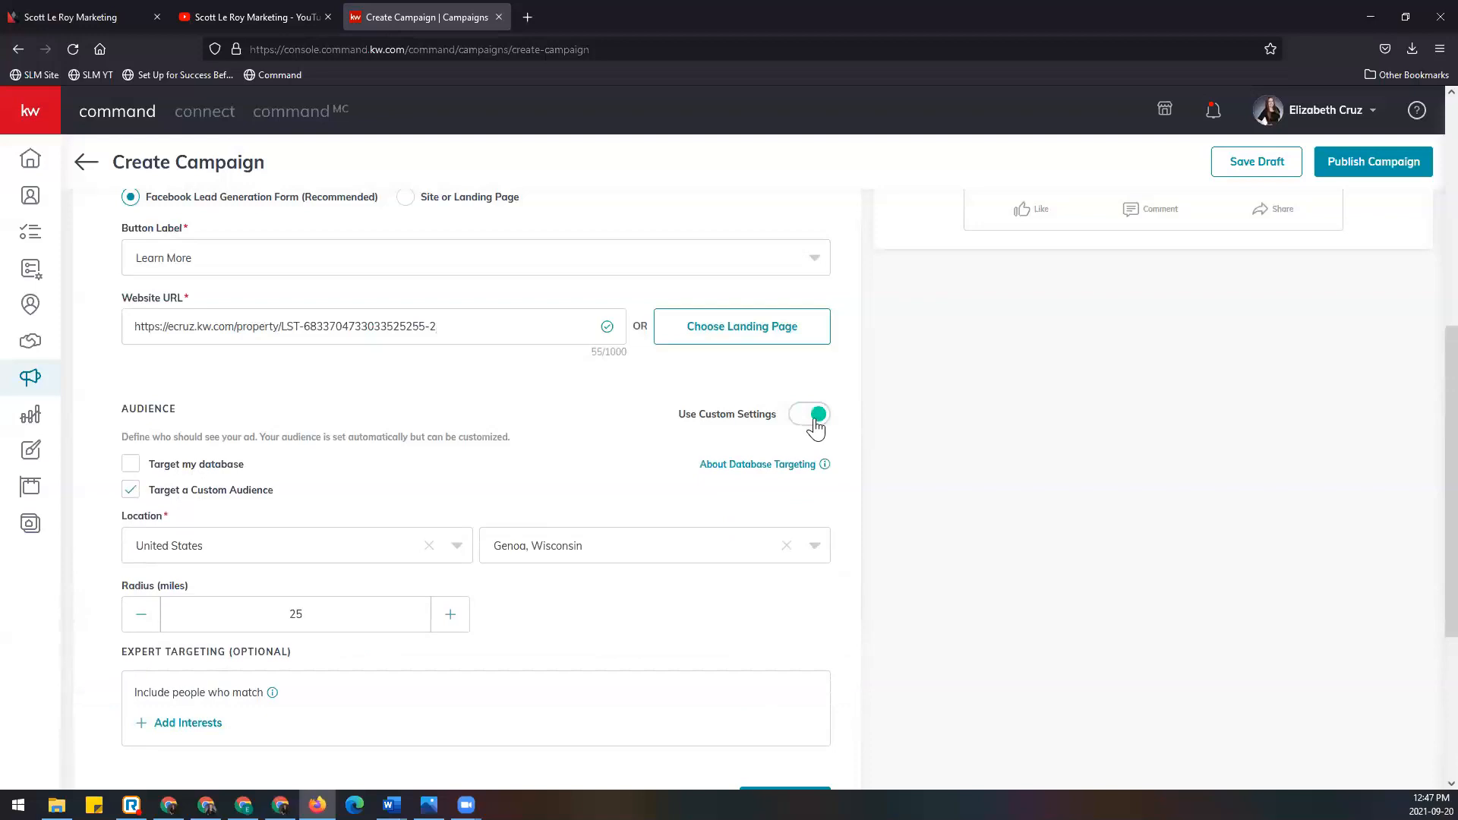
pyautogui.scroll(-2, 888, 440)
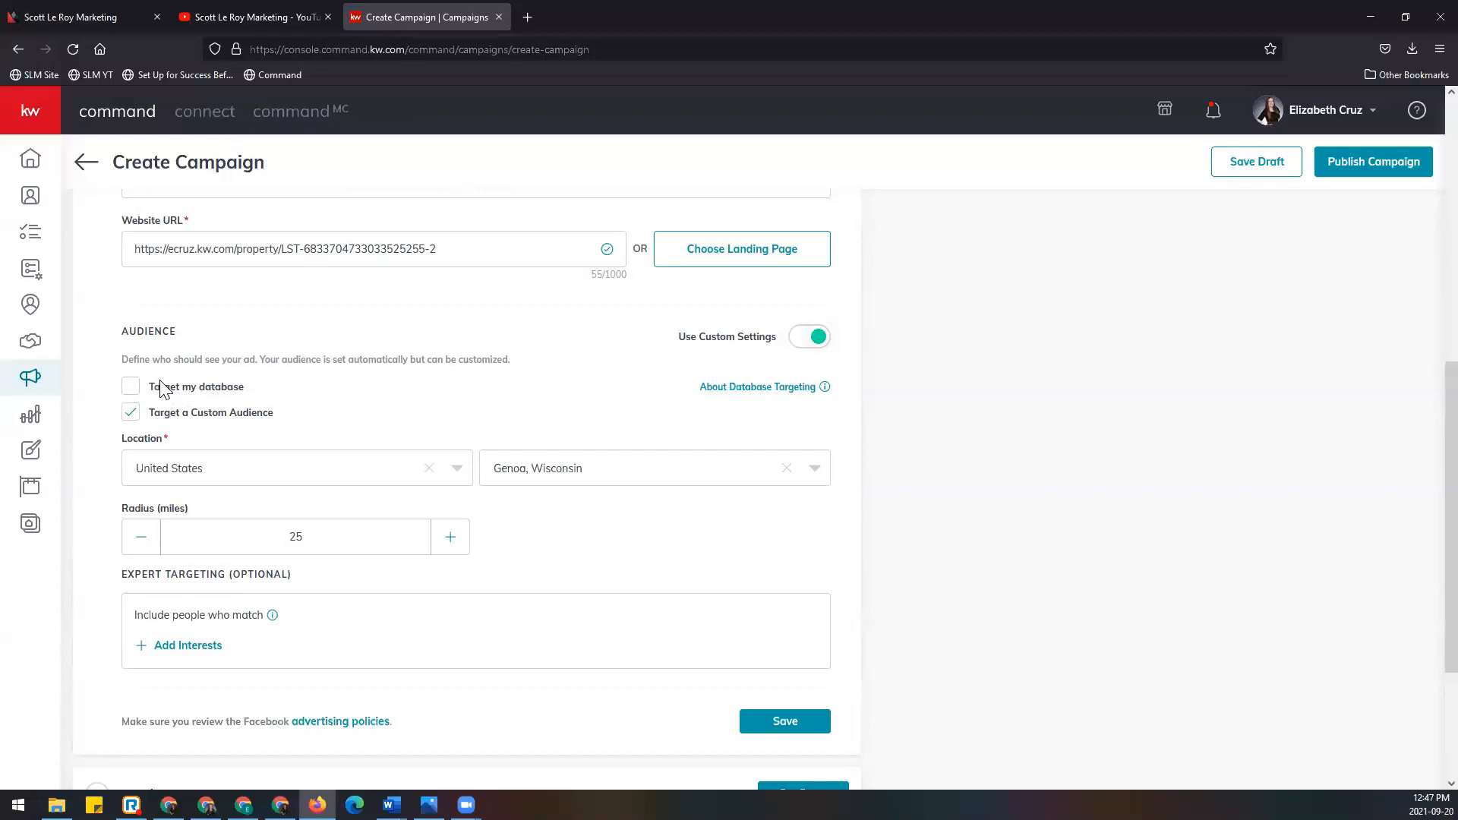
pyautogui.scroll(-1, 161, 387)
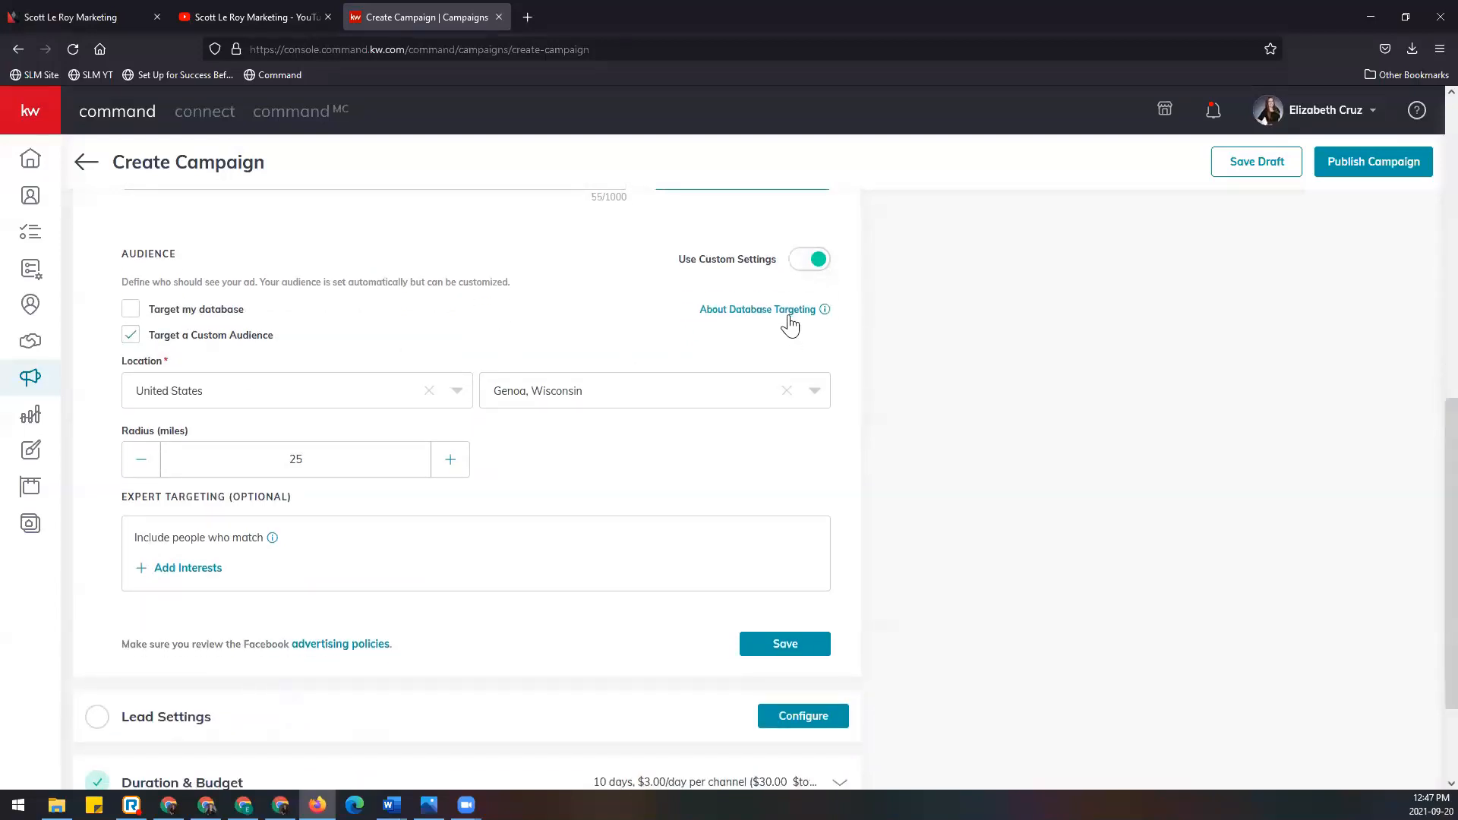
pyautogui.moveTo(789, 315)
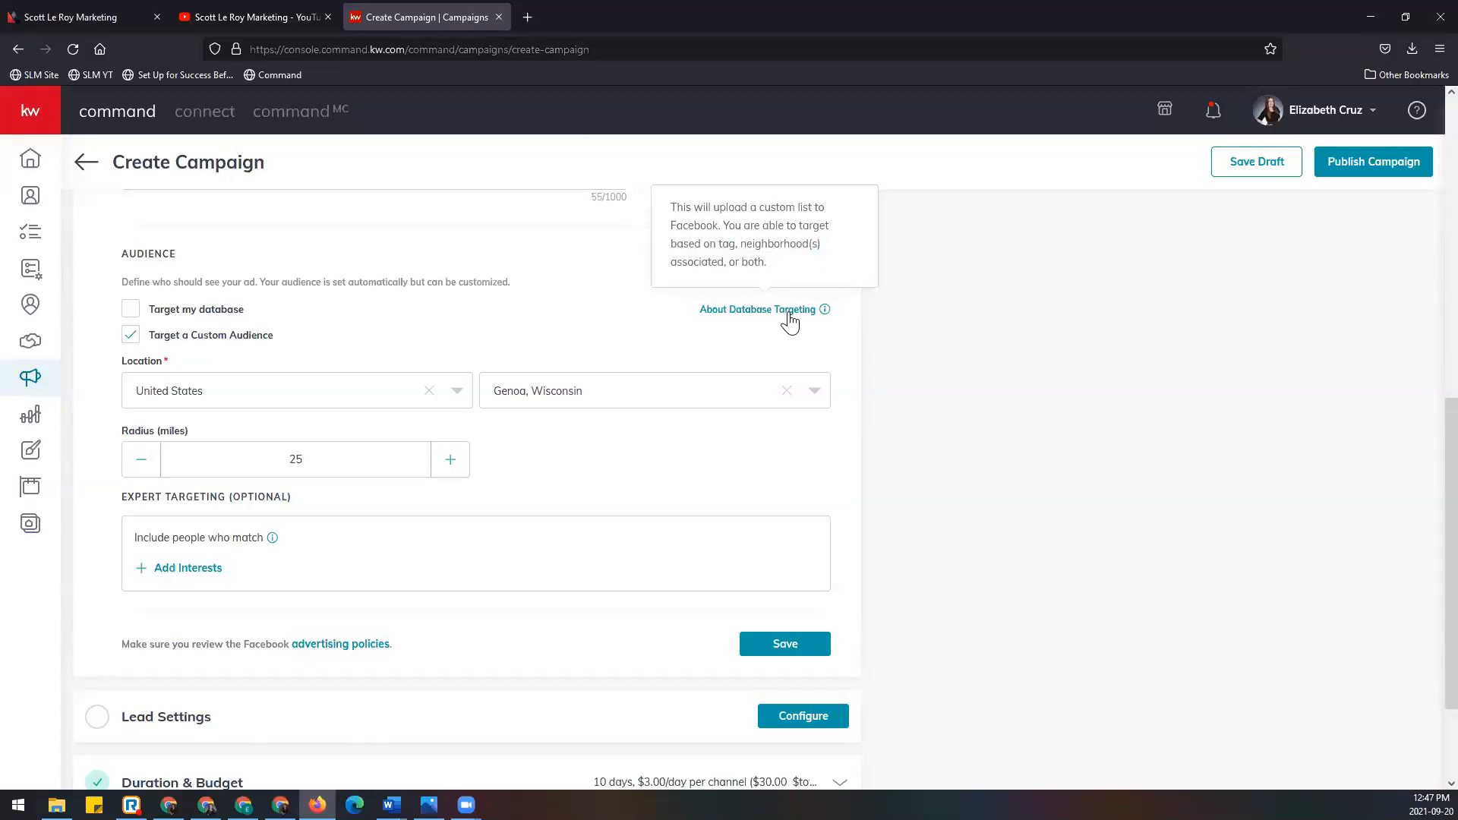
pyautogui.scroll(-1, 790, 322)
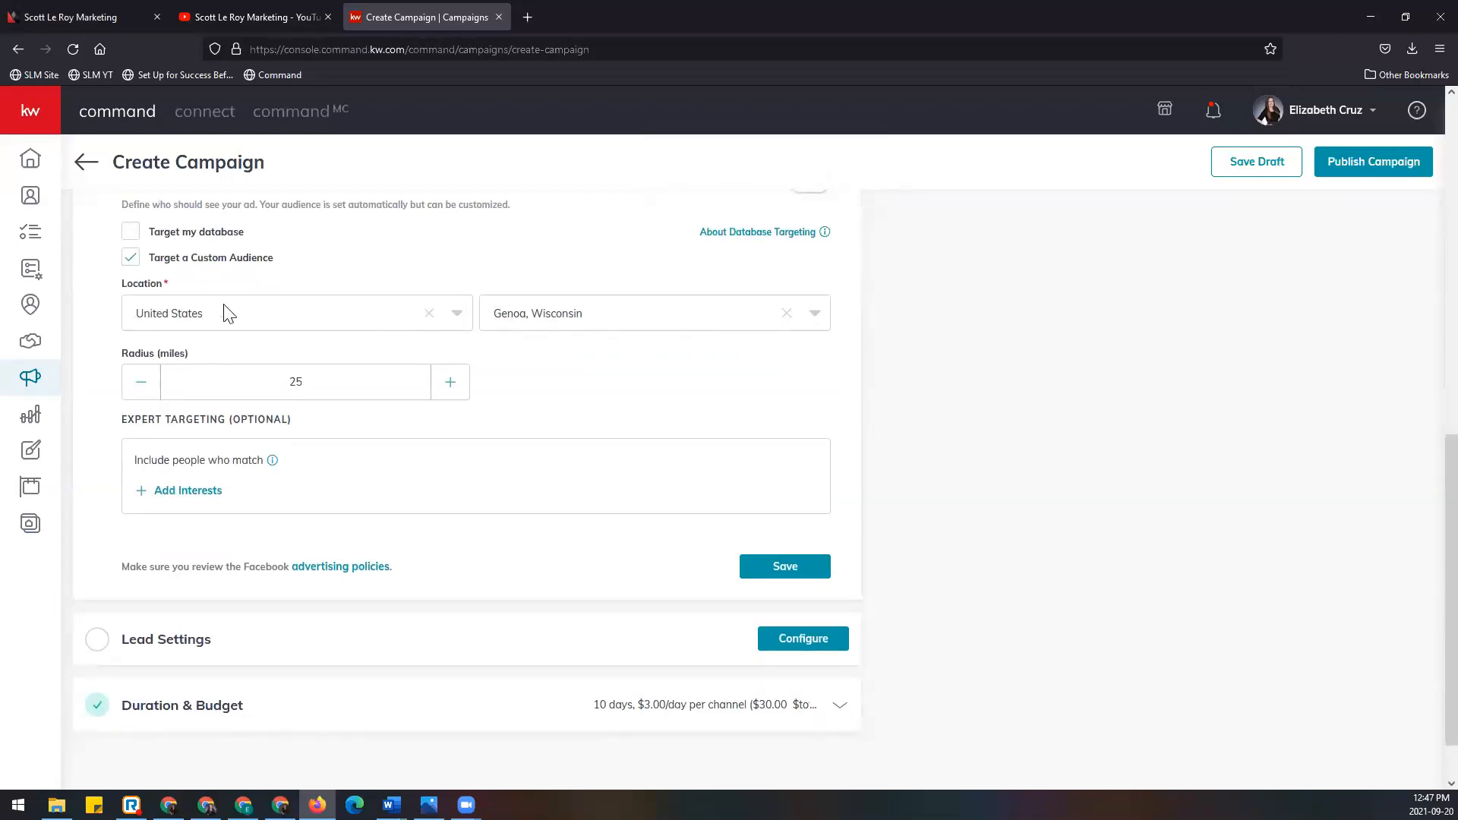
pyautogui.click(457, 317)
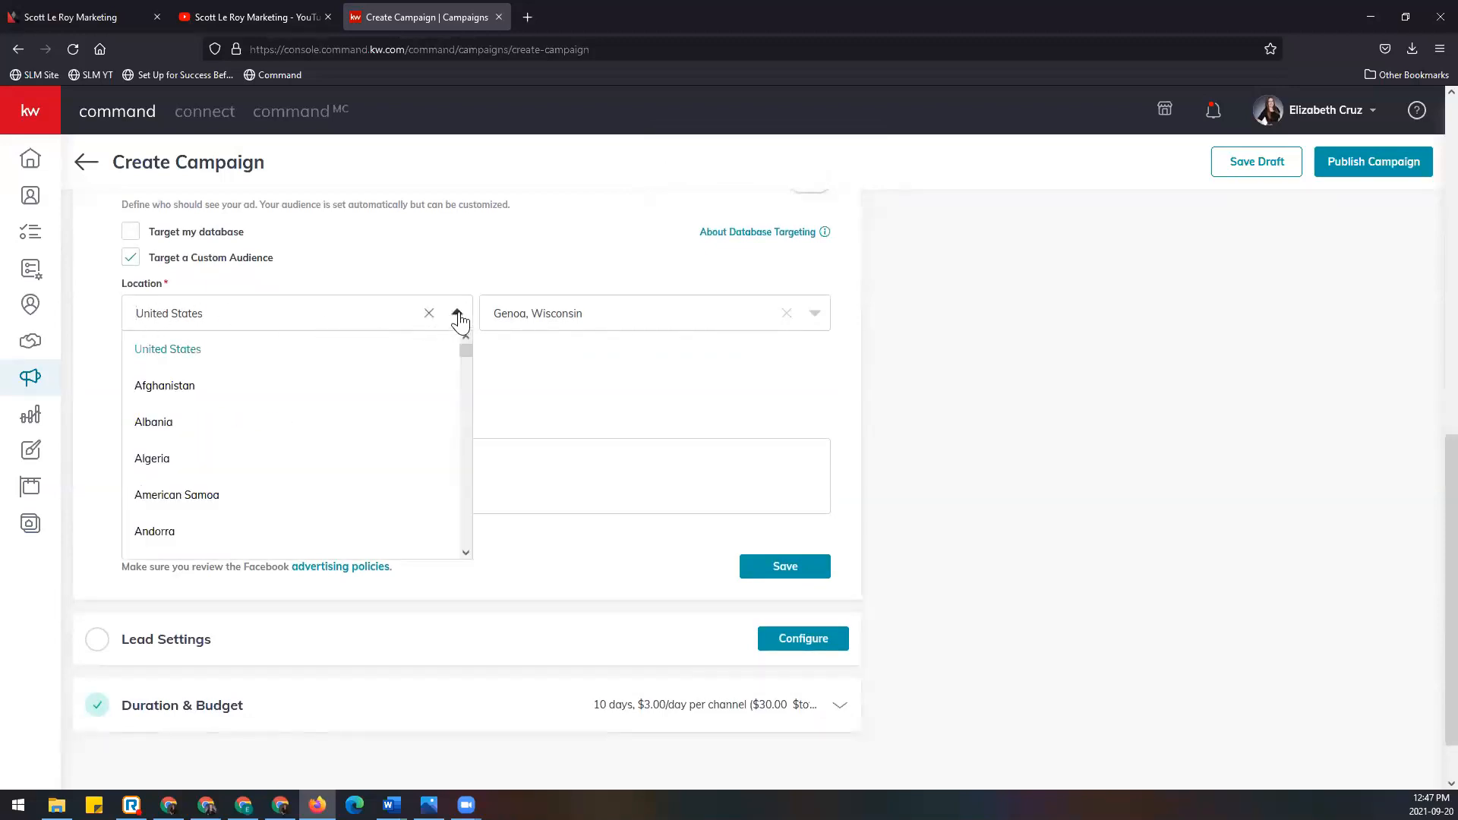
pyautogui.click(457, 318)
pyautogui.click(813, 318)
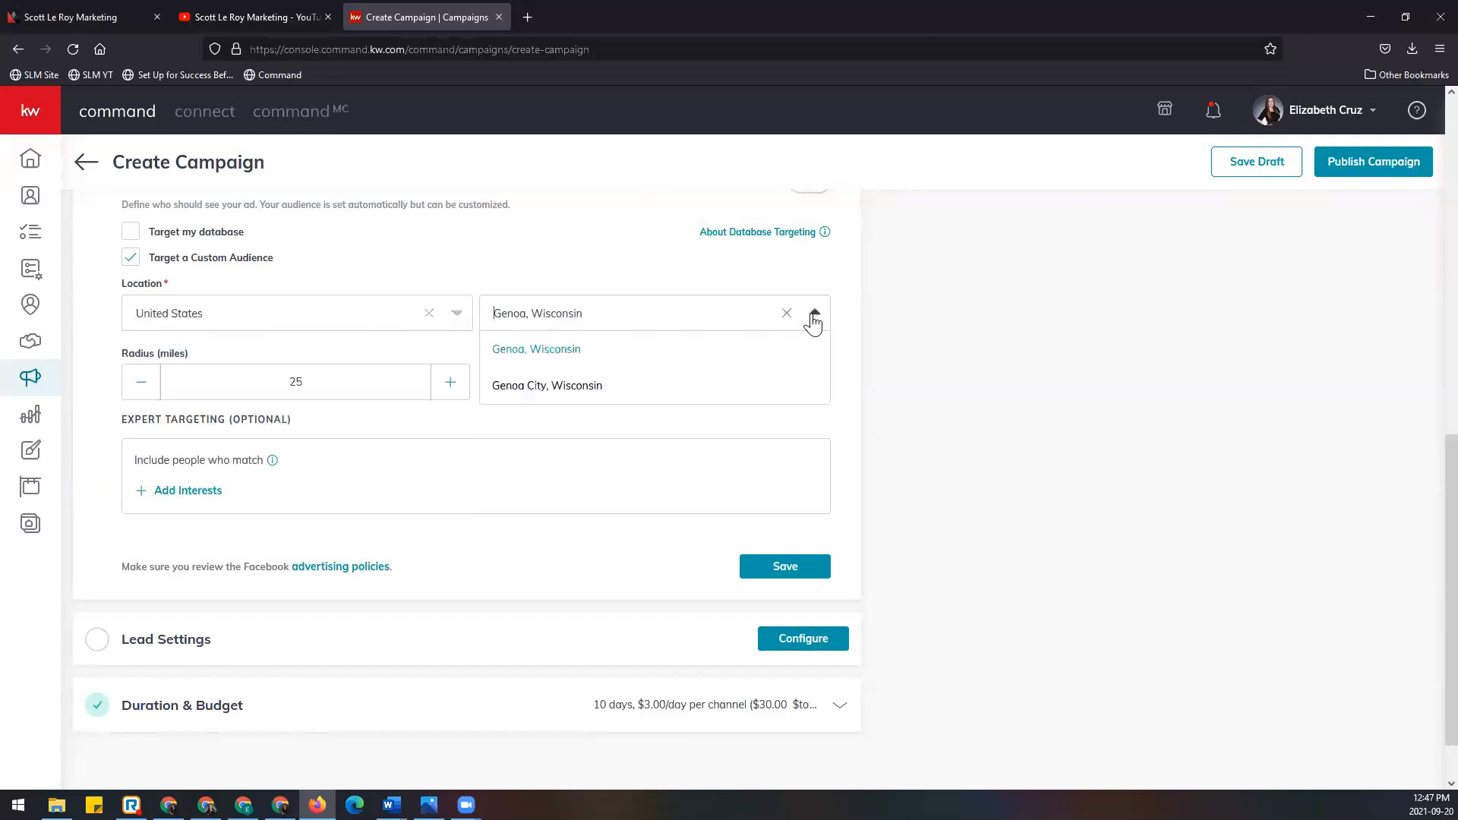
pyautogui.click(813, 318)
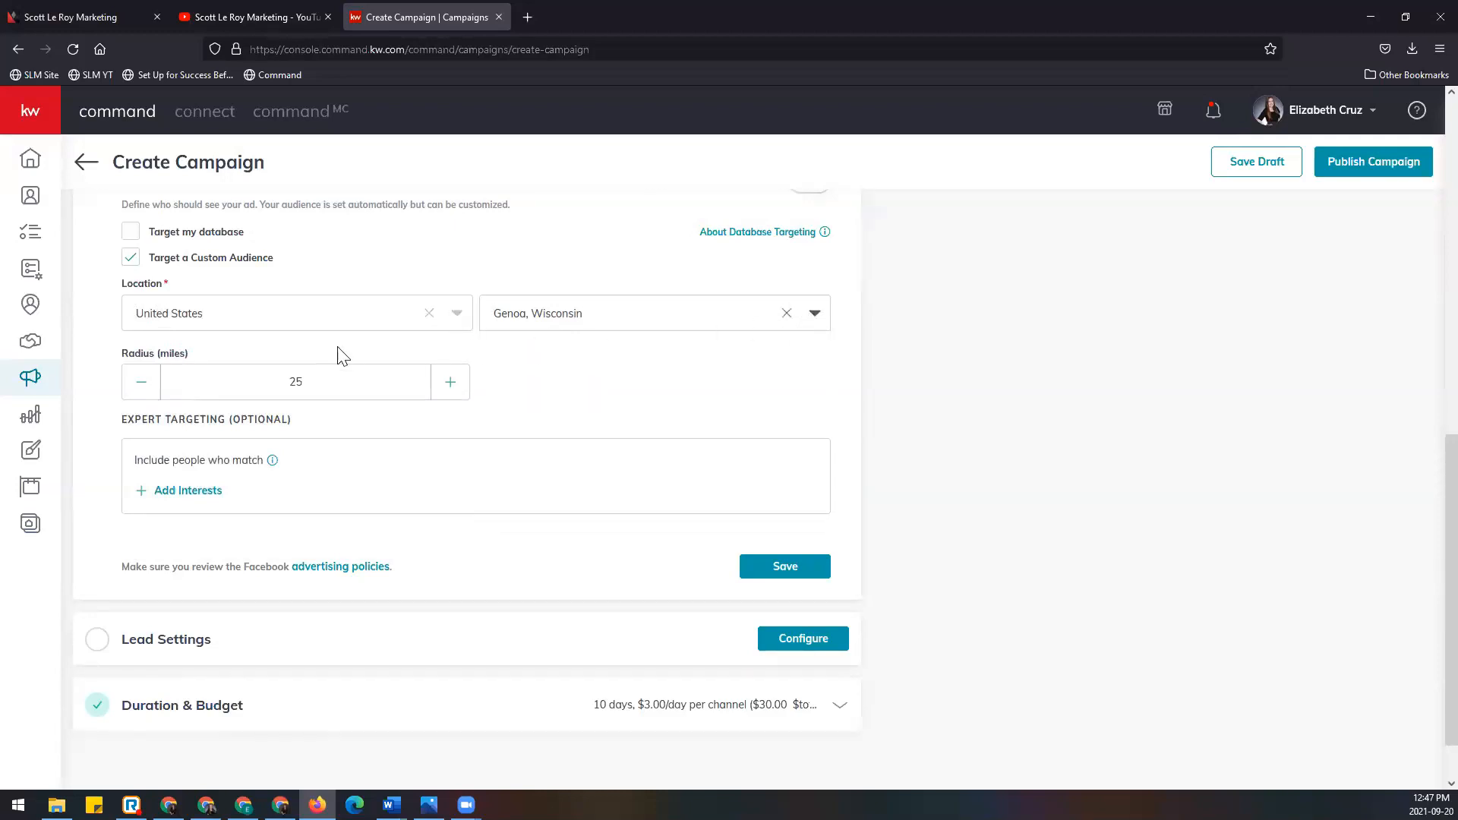
# Step: Narrow the targeting radius from 25 to 23 miles
pyautogui.click(148, 390)
pyautogui.click(149, 390)
pyautogui.click(149, 390)
pyautogui.click(149, 390)
pyautogui.click(449, 394)
pyautogui.click(449, 394)
pyautogui.click(450, 394)
pyautogui.scroll(-1, 477, 384)
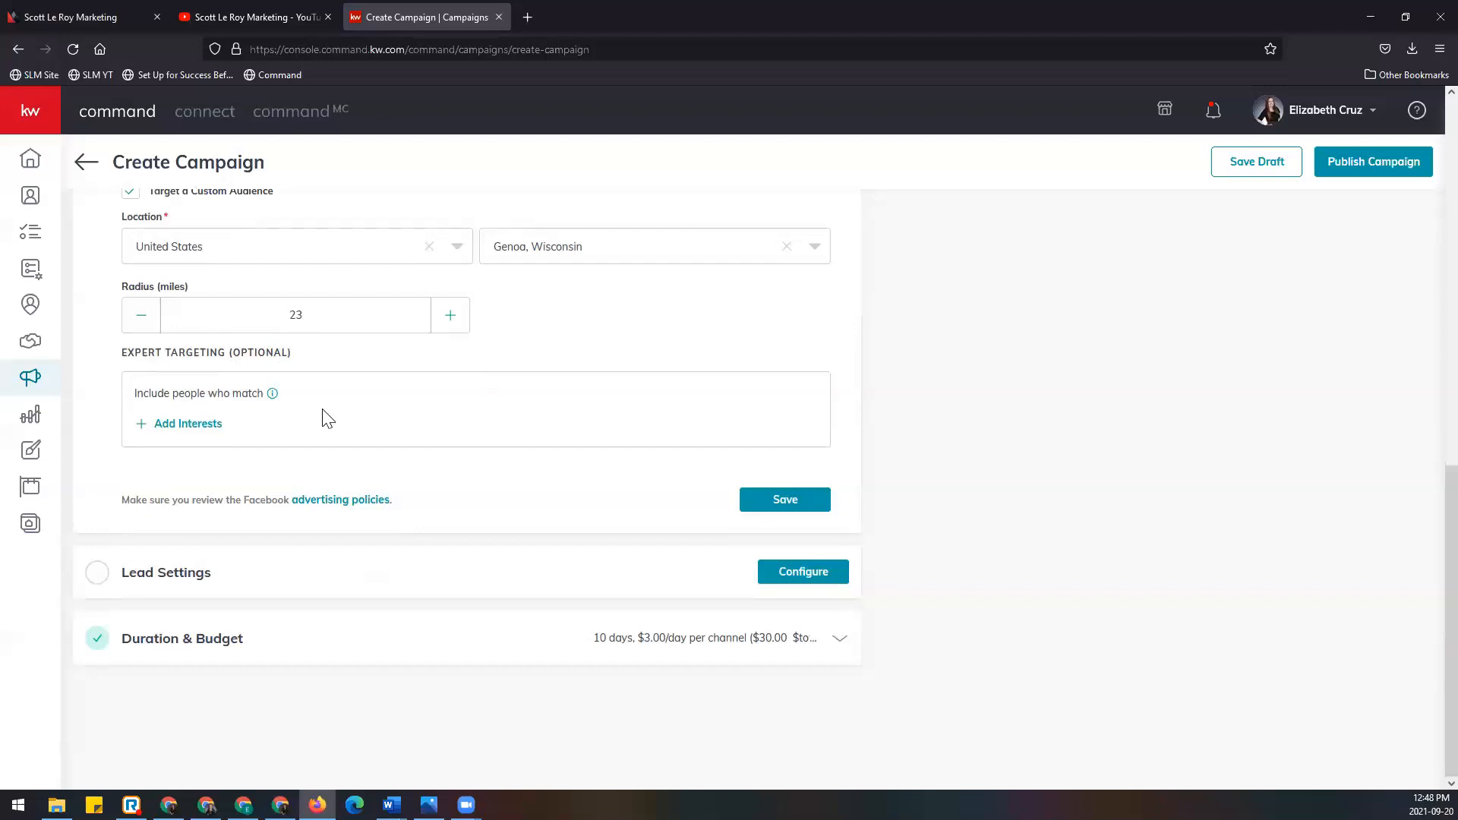
pyautogui.moveTo(120, 353); pyautogui.dragTo(283, 352)
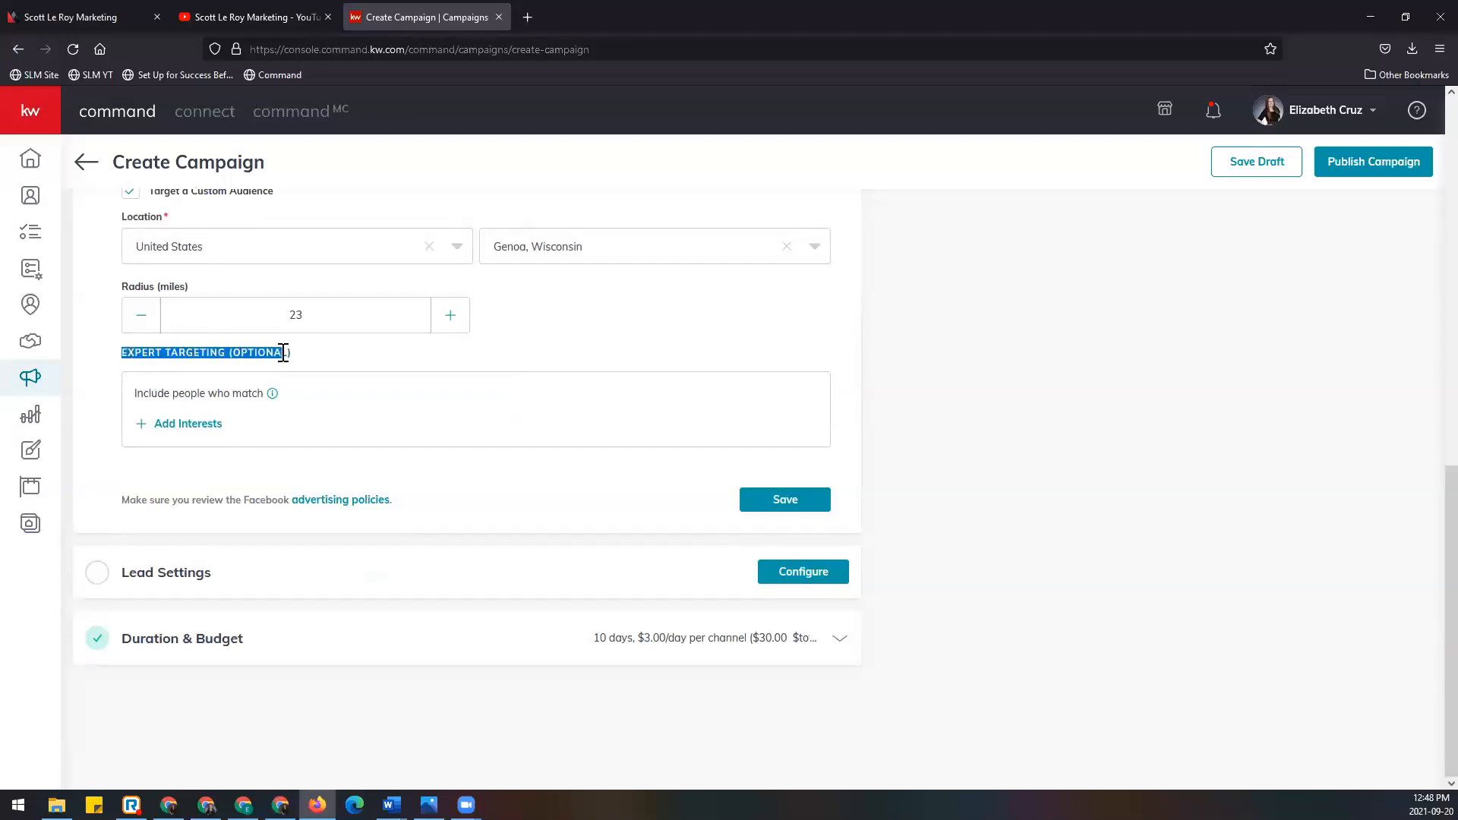
pyautogui.click(322, 365)
pyautogui.moveTo(275, 401)
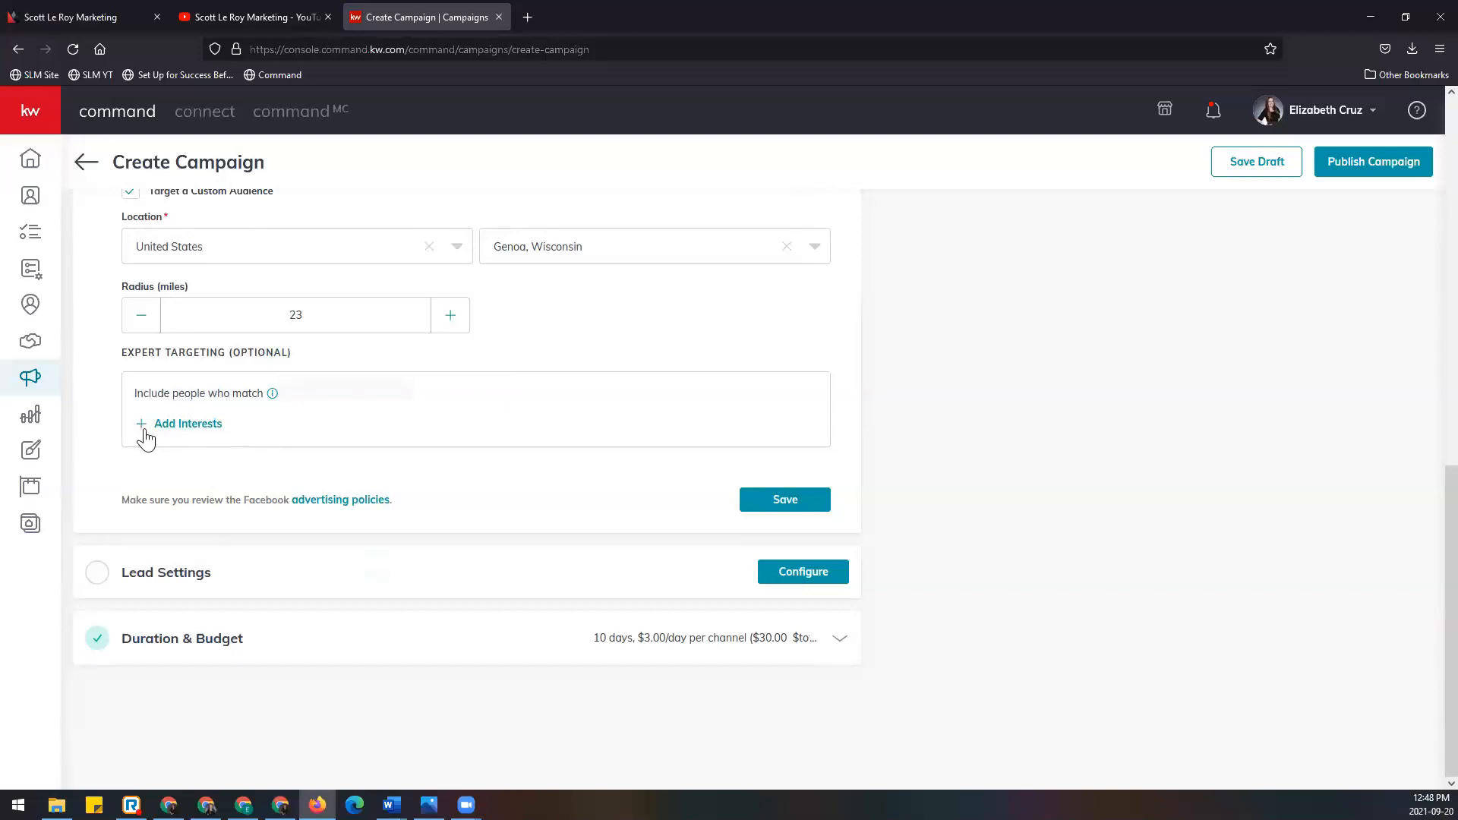
# Step: Search for and tick Homes.com and realtor.com in the Add Interests dialog
pyautogui.click(195, 427)
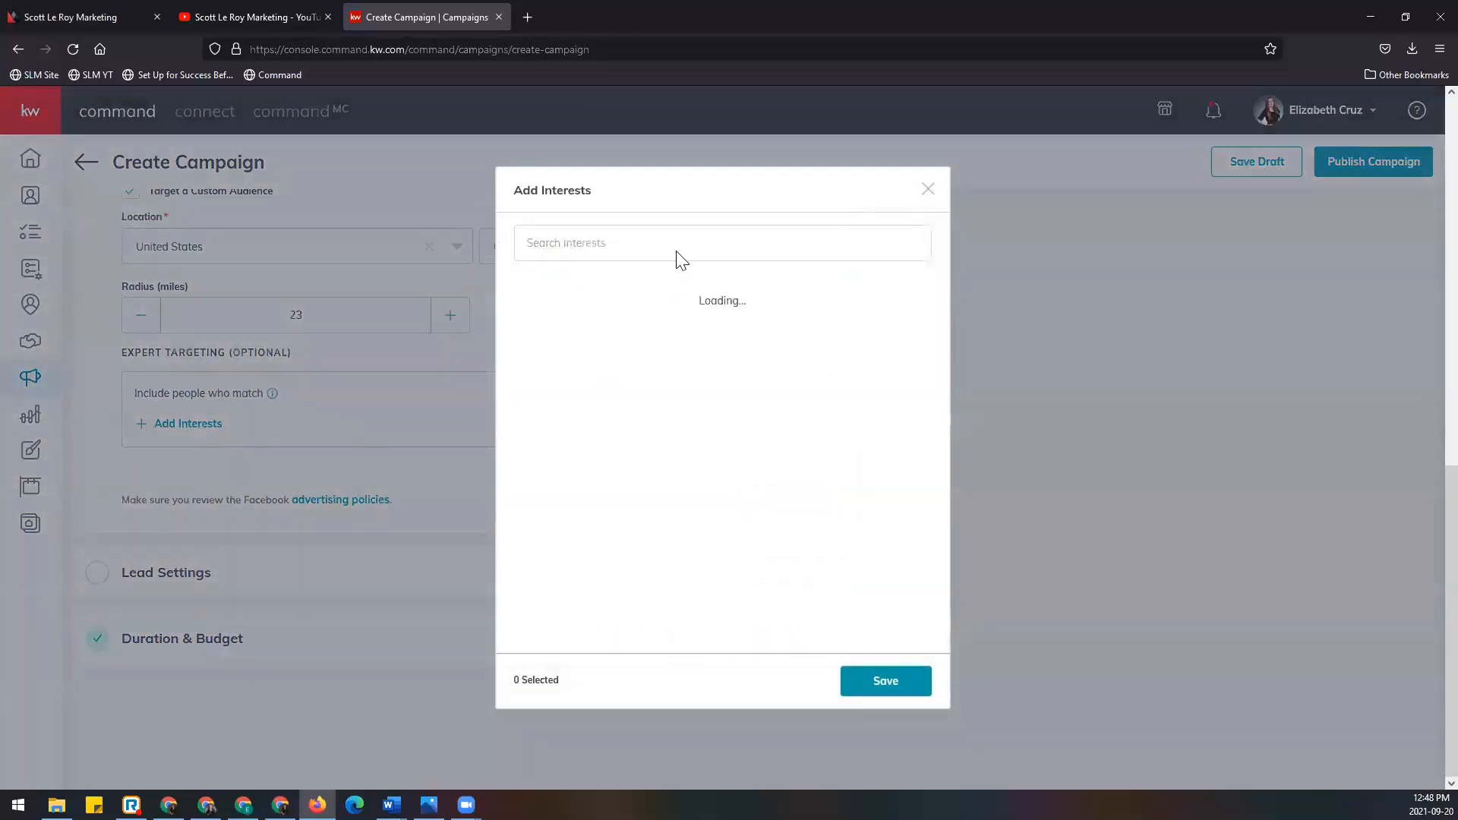
pyautogui.click(577, 246)
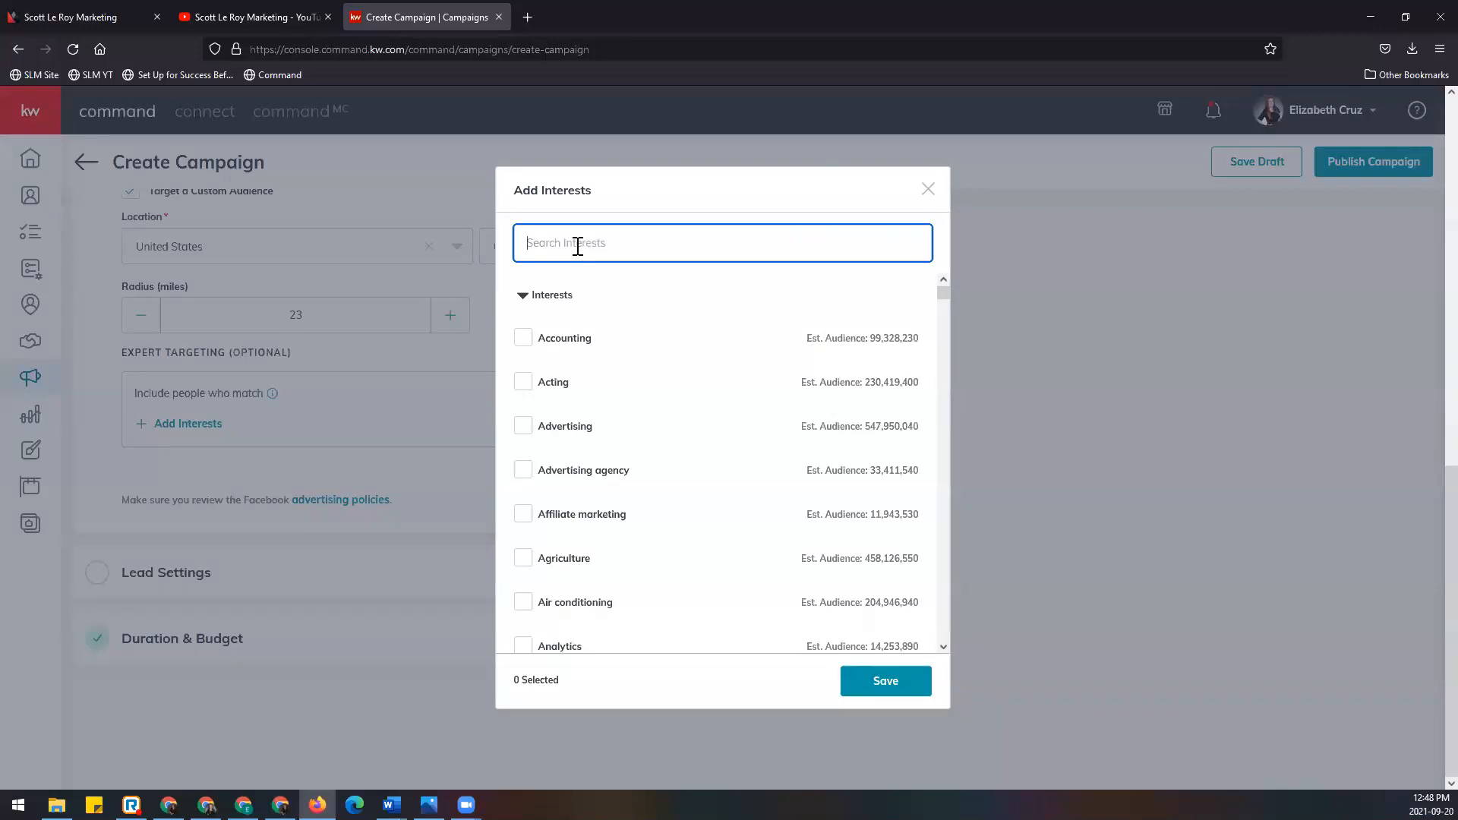
pyautogui.write('homes.com')
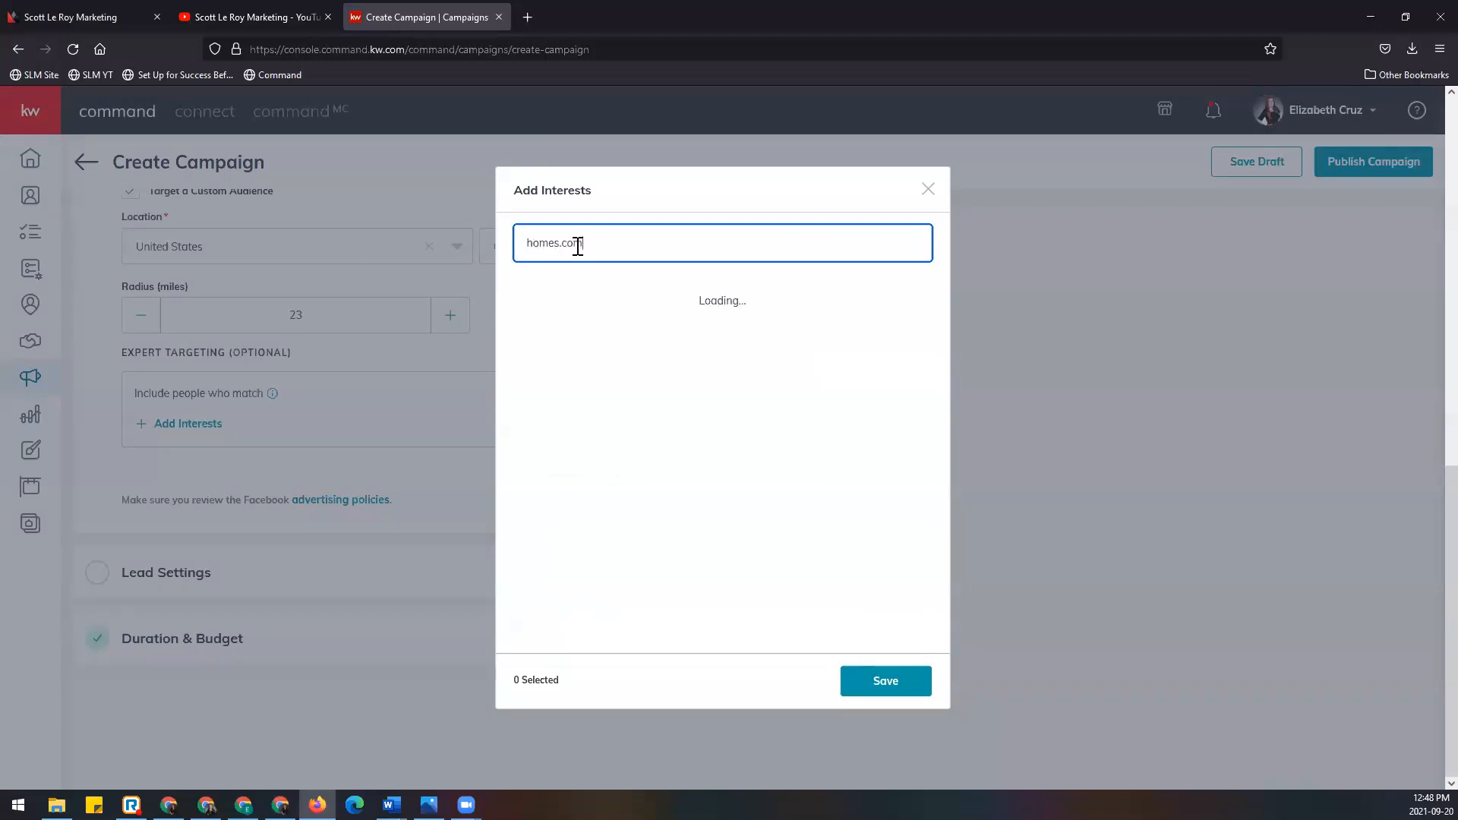
pyautogui.click(520, 297)
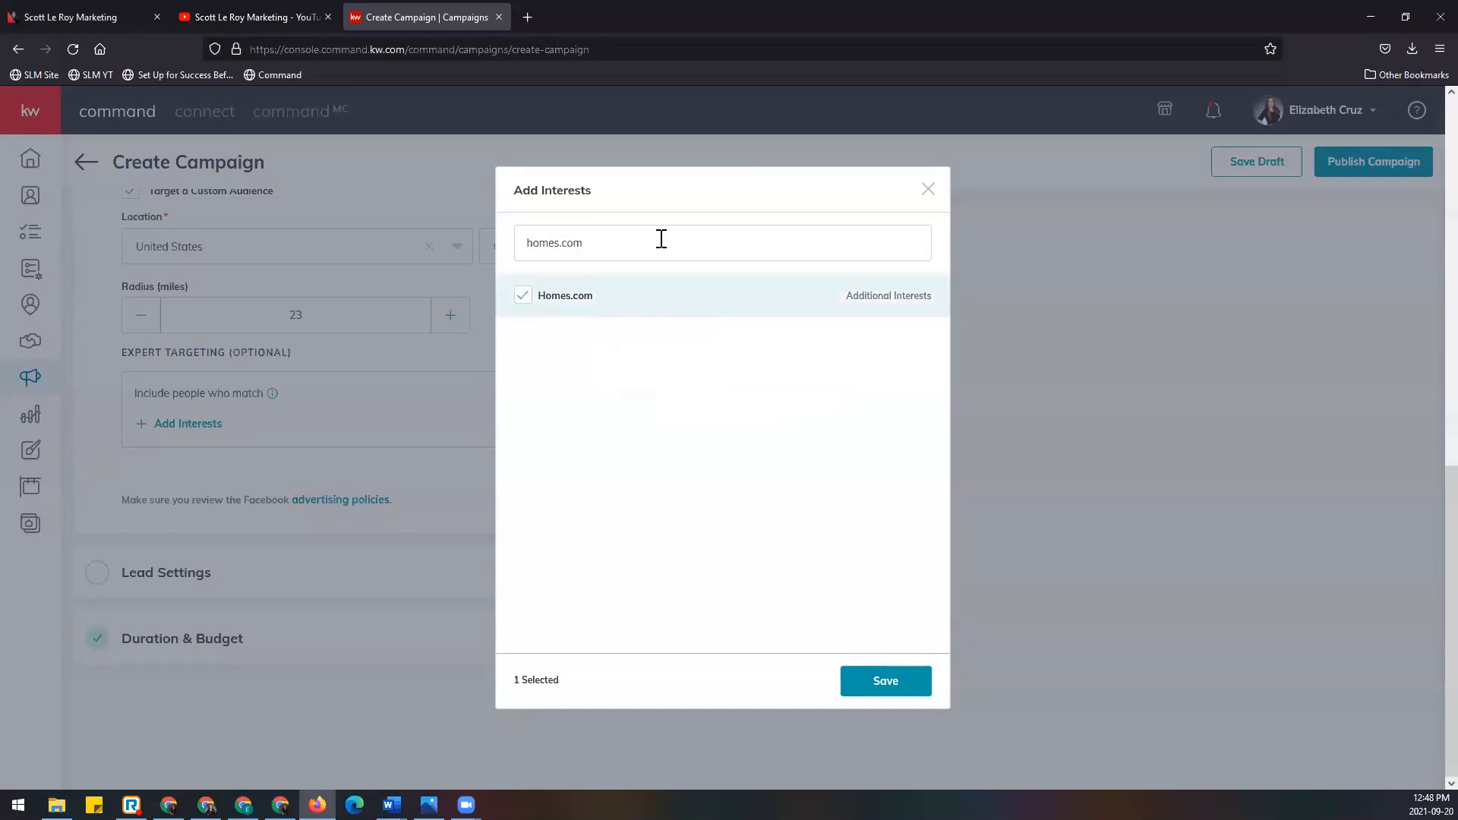
pyautogui.moveTo(662, 239); pyautogui.dragTo(391, 234)
pyautogui.write('real')
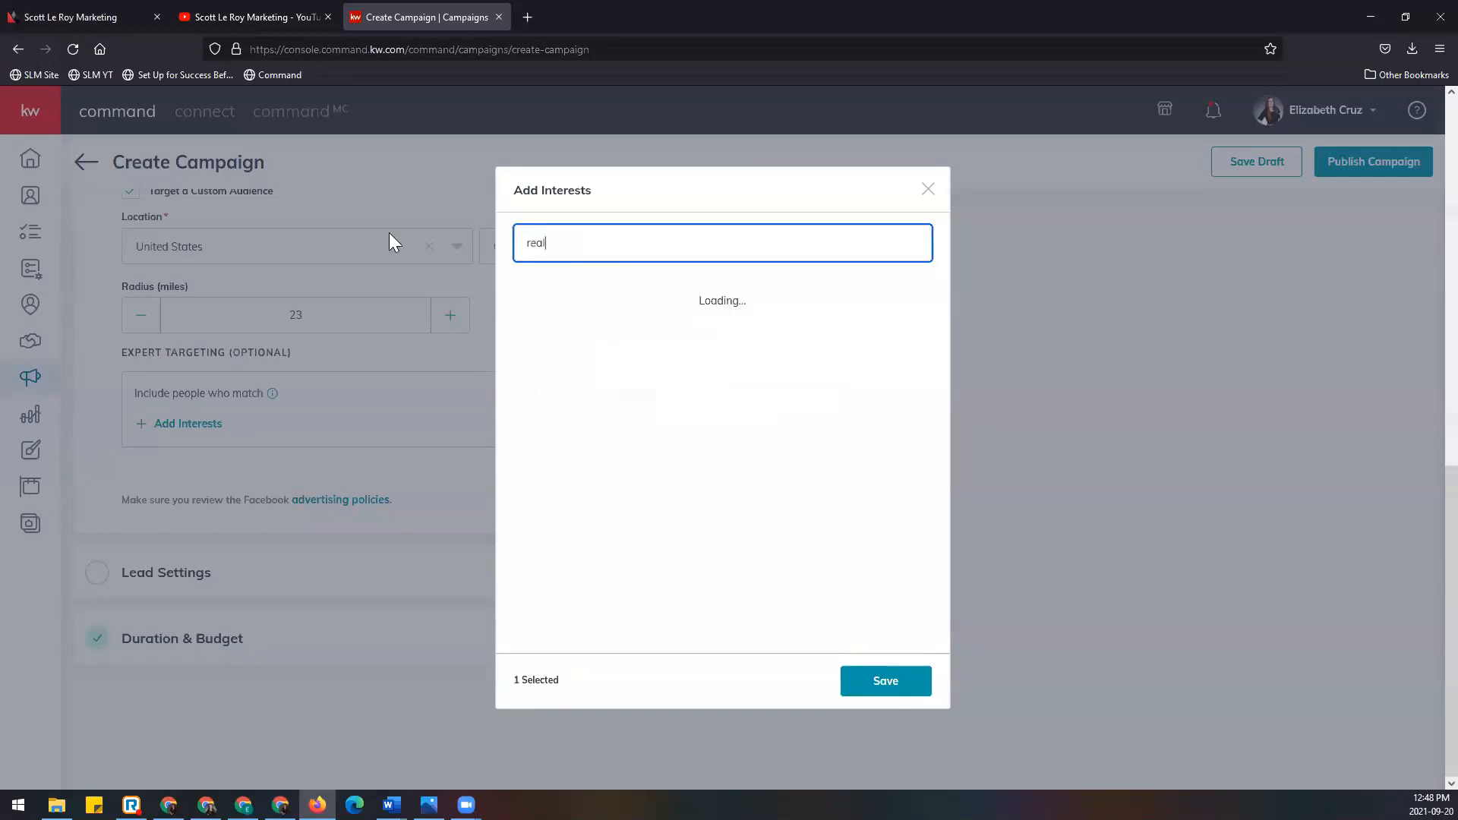
pyautogui.write('tor.com')
pyautogui.click(522, 297)
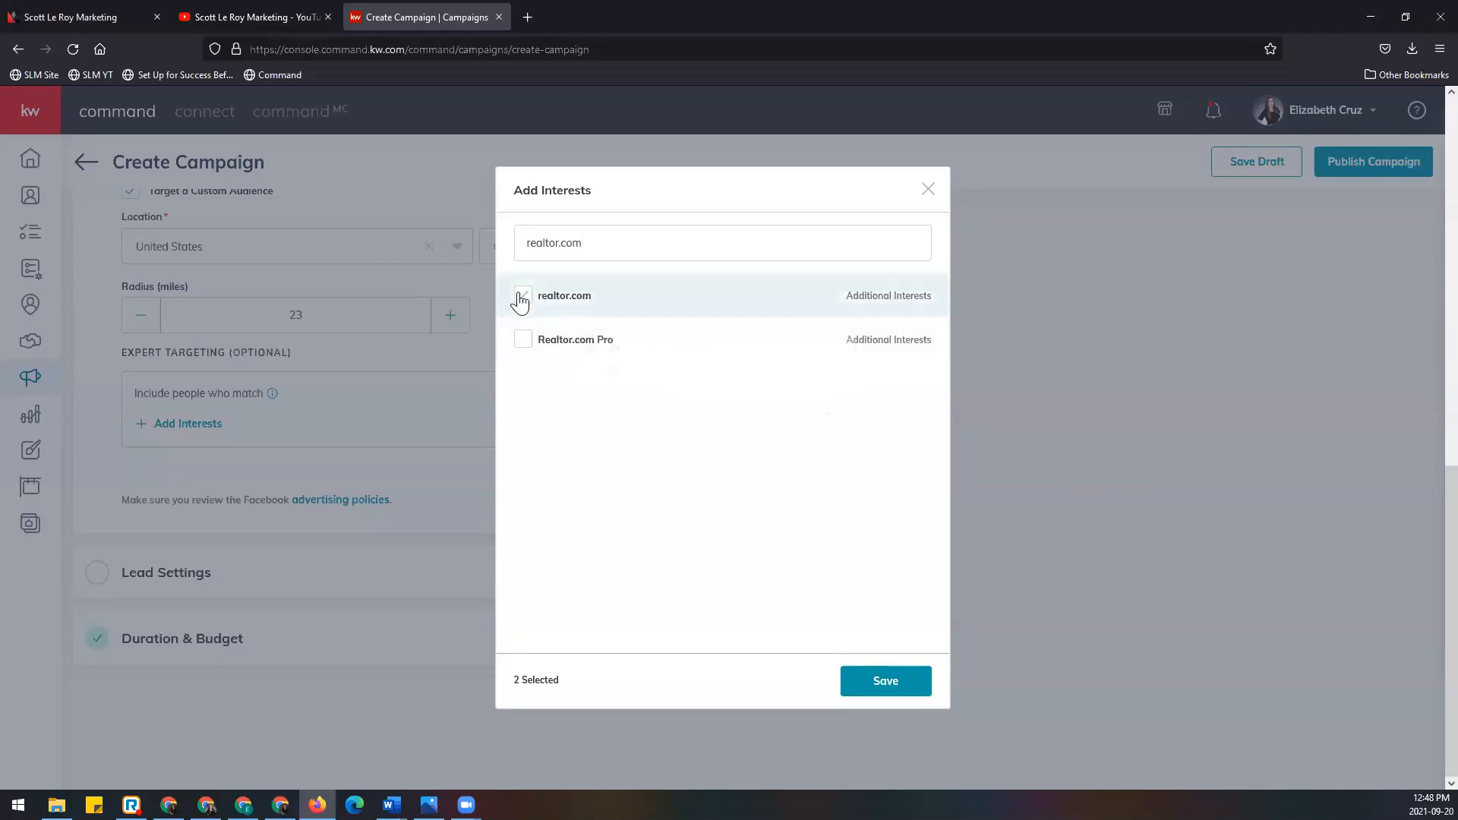
pyautogui.moveTo(668, 250); pyautogui.dragTo(345, 253)
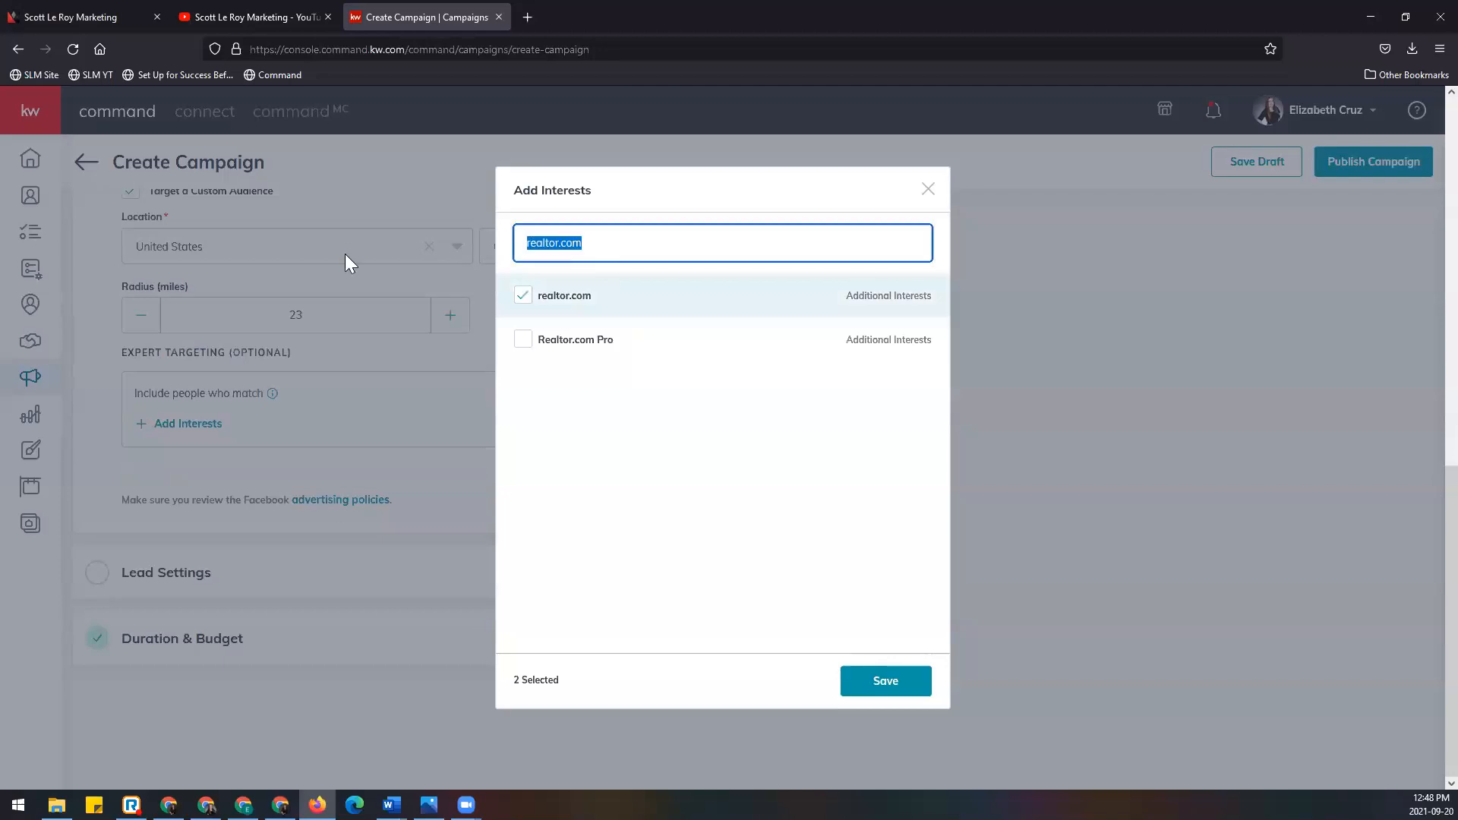
# Step: Search 'real estate', tick Real estate investing and Real estate economics, and save the interests
pyautogui.write('r')
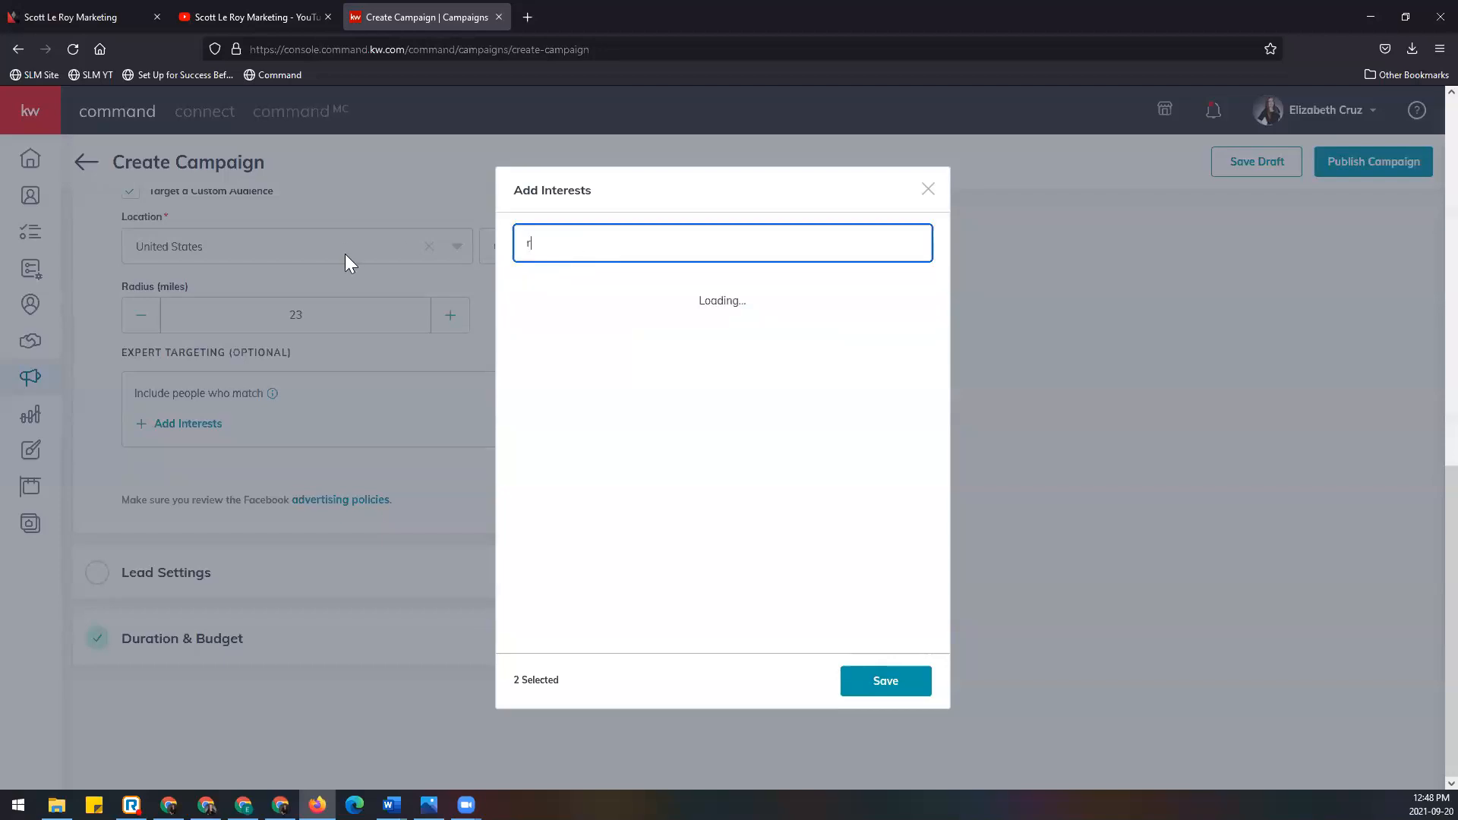
pyautogui.write('eal estate')
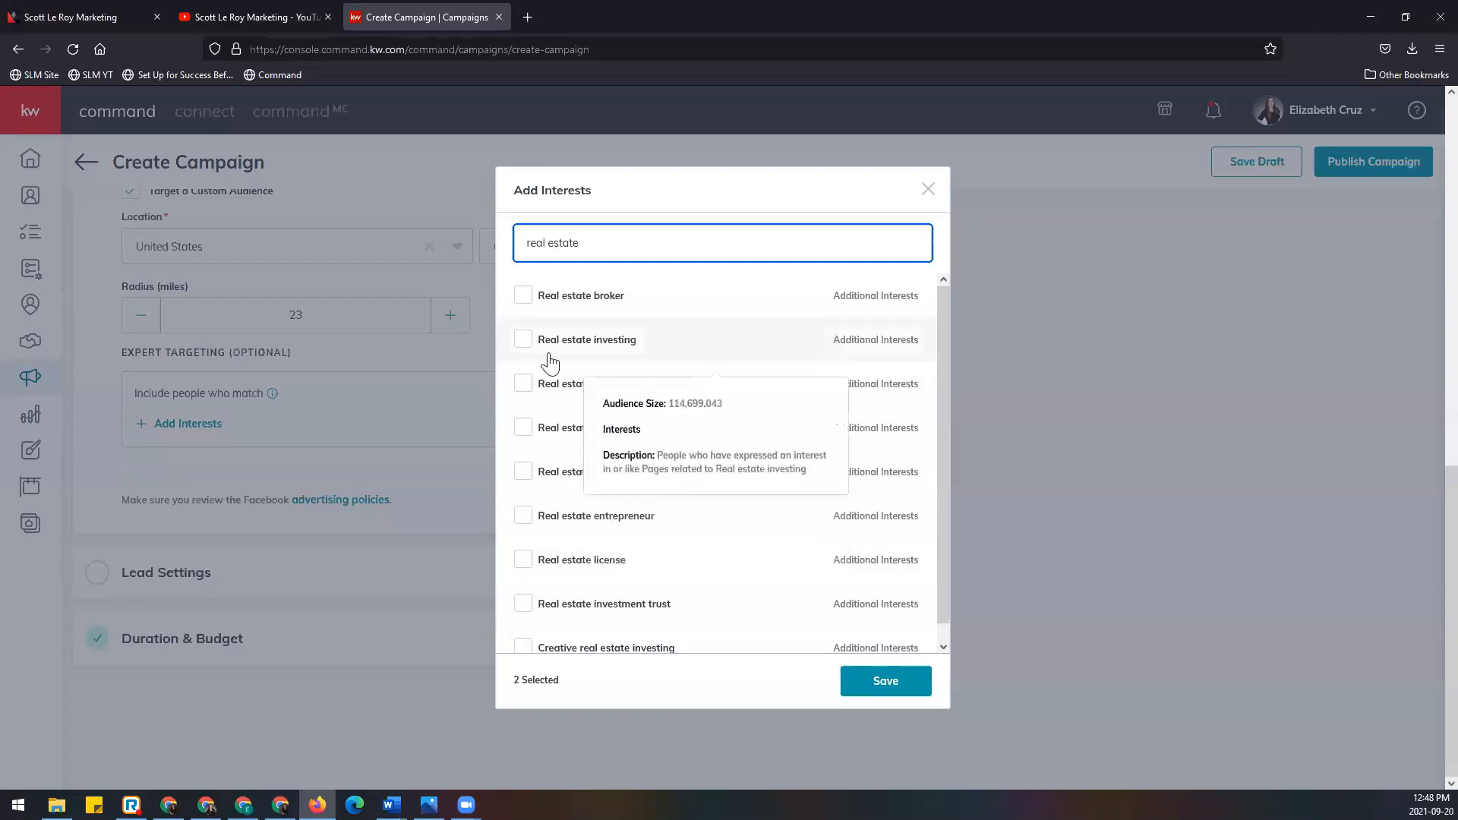
pyautogui.click(522, 340)
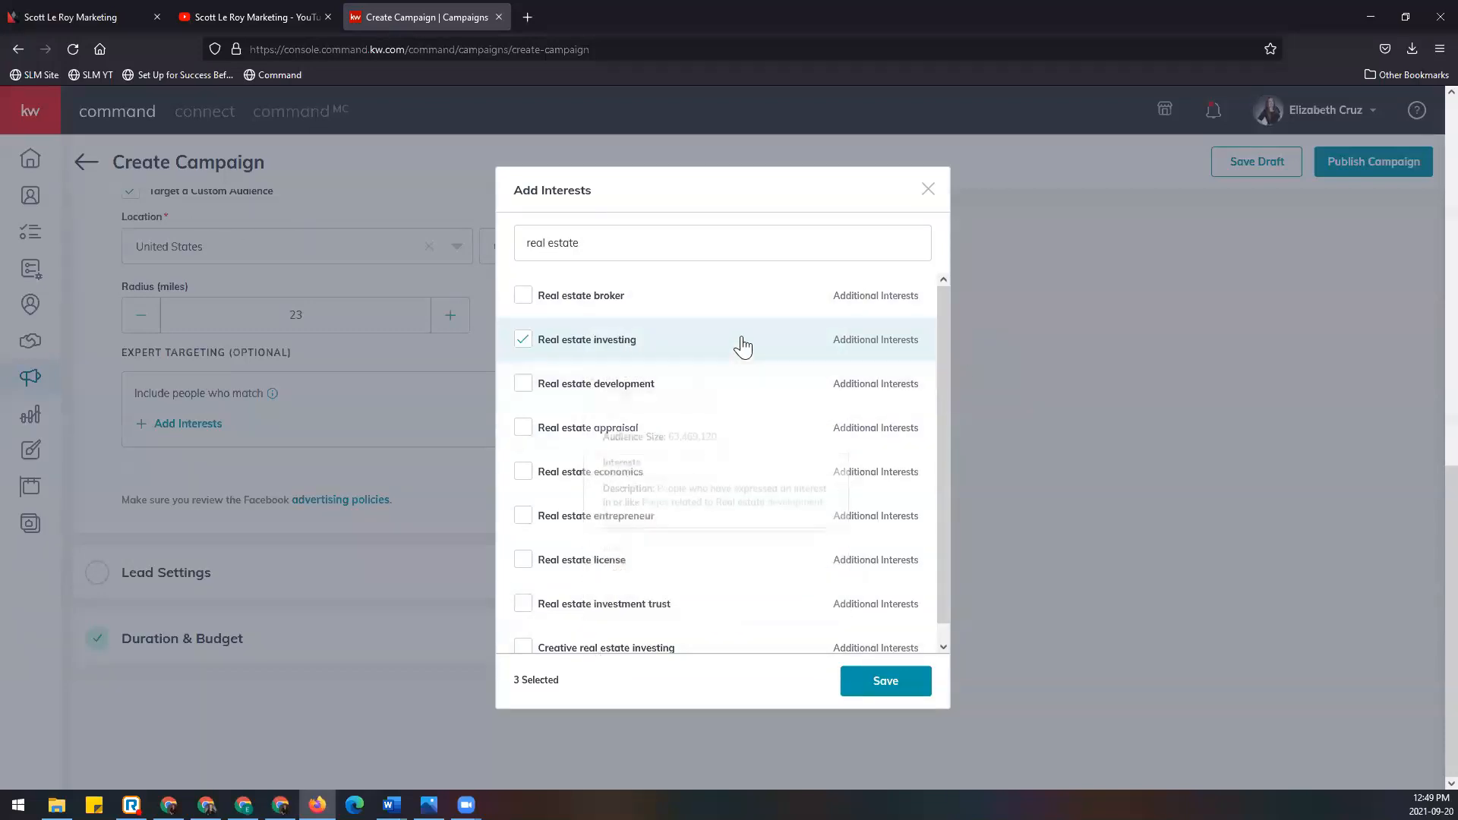
pyautogui.moveTo(754, 314)
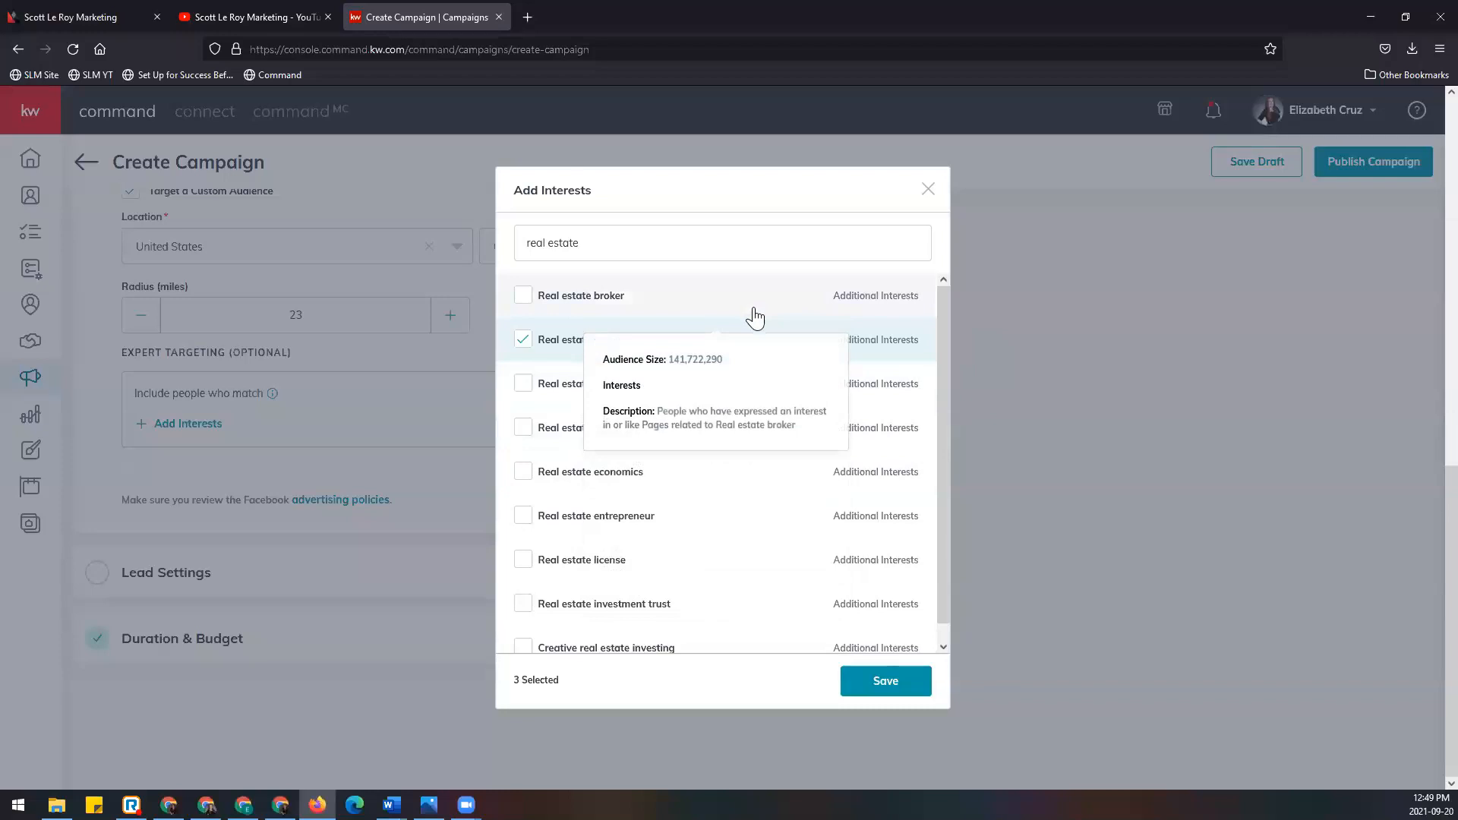
pyautogui.moveTo(554, 343)
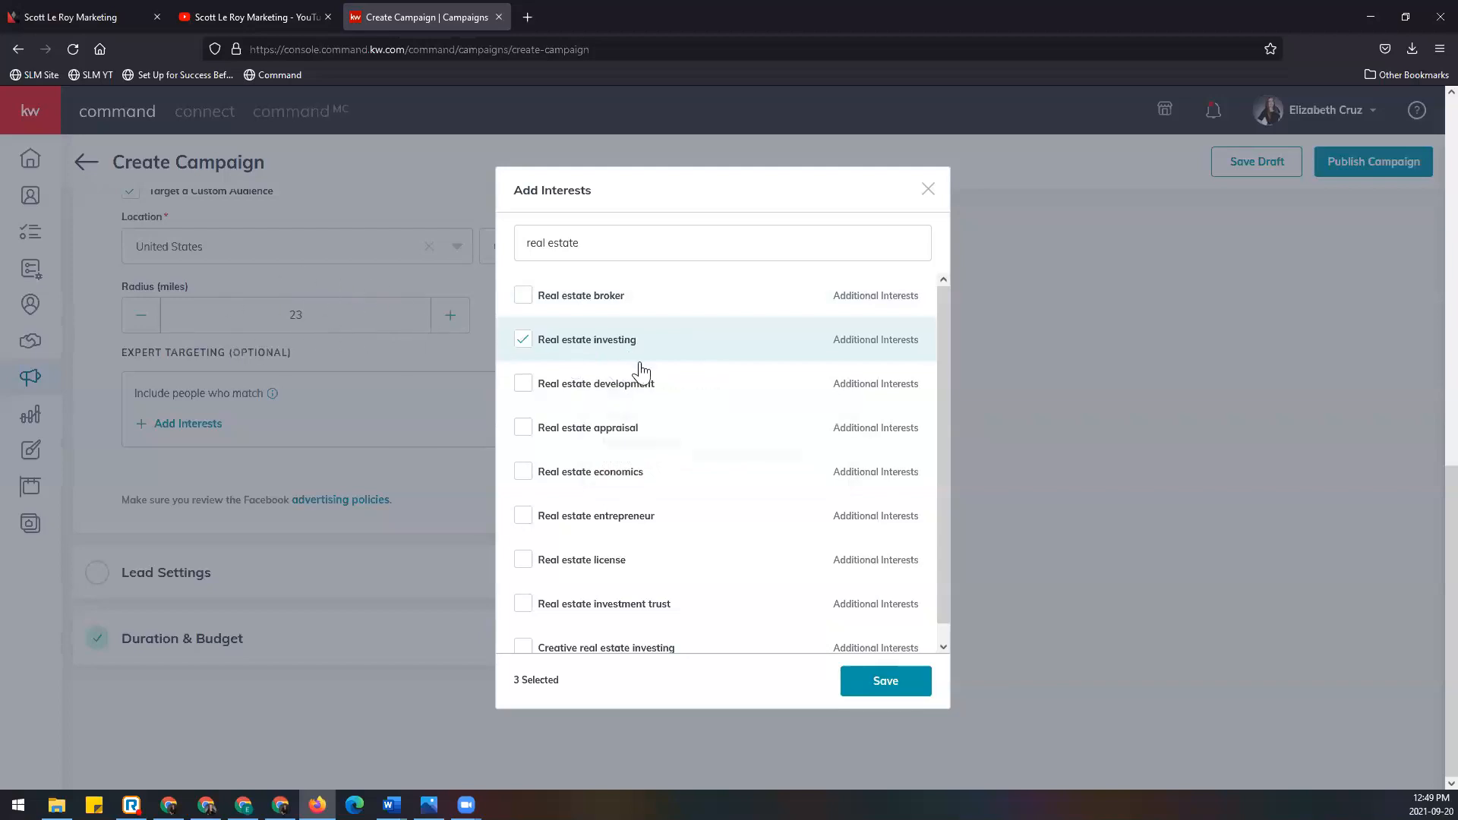
pyautogui.moveTo(659, 354)
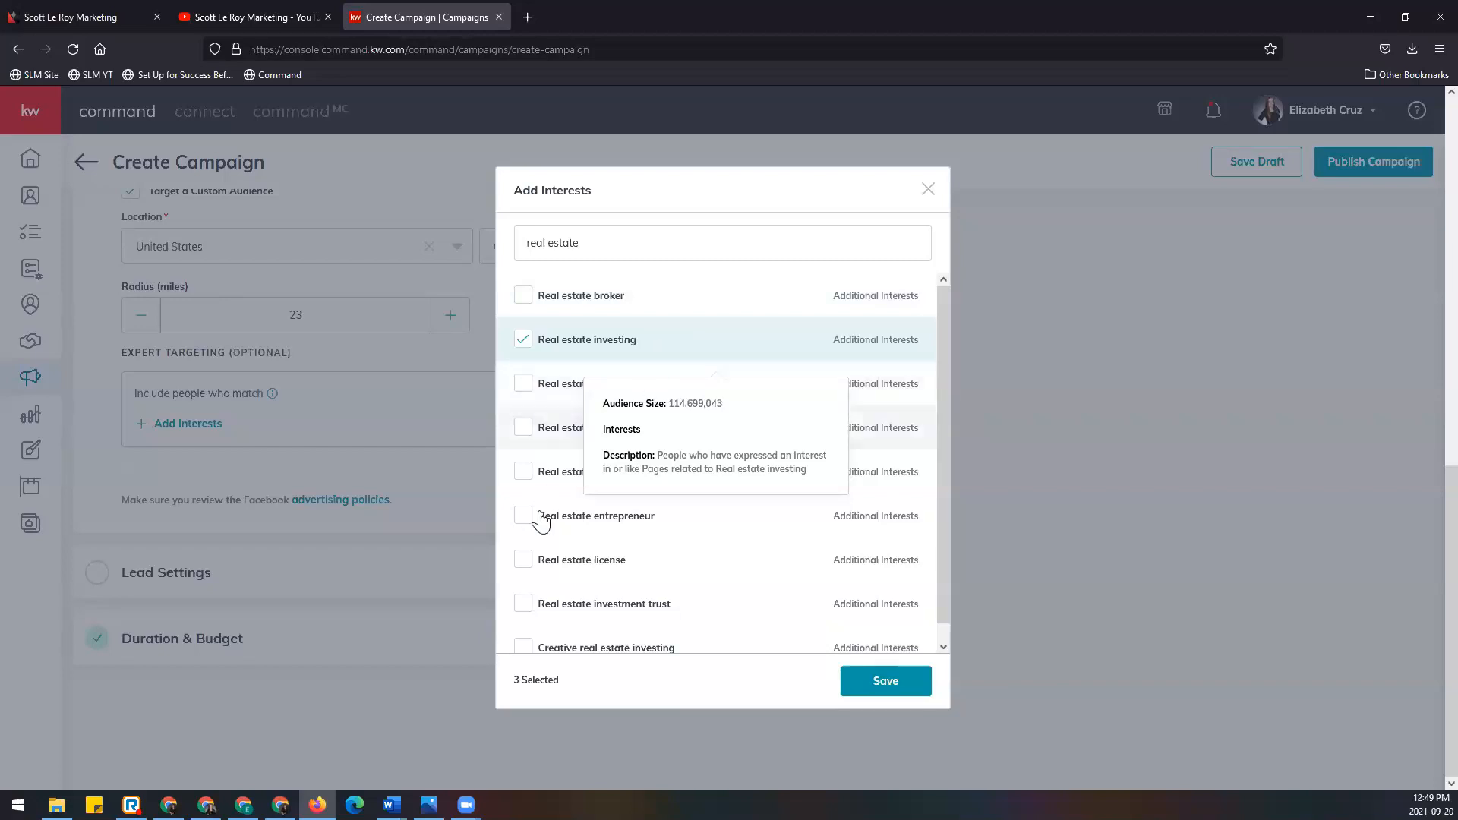
pyautogui.click(547, 471)
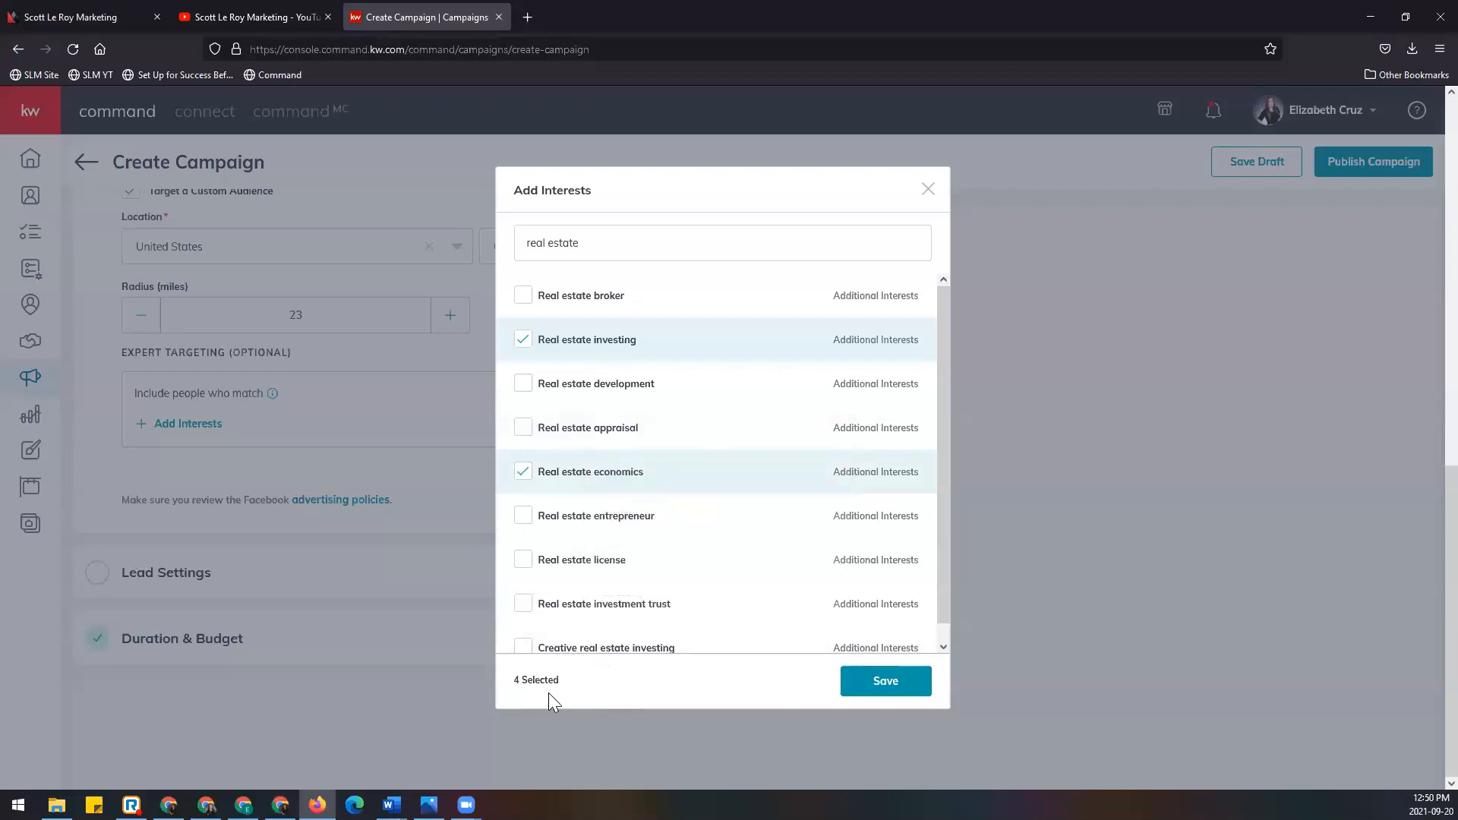
pyautogui.click(913, 695)
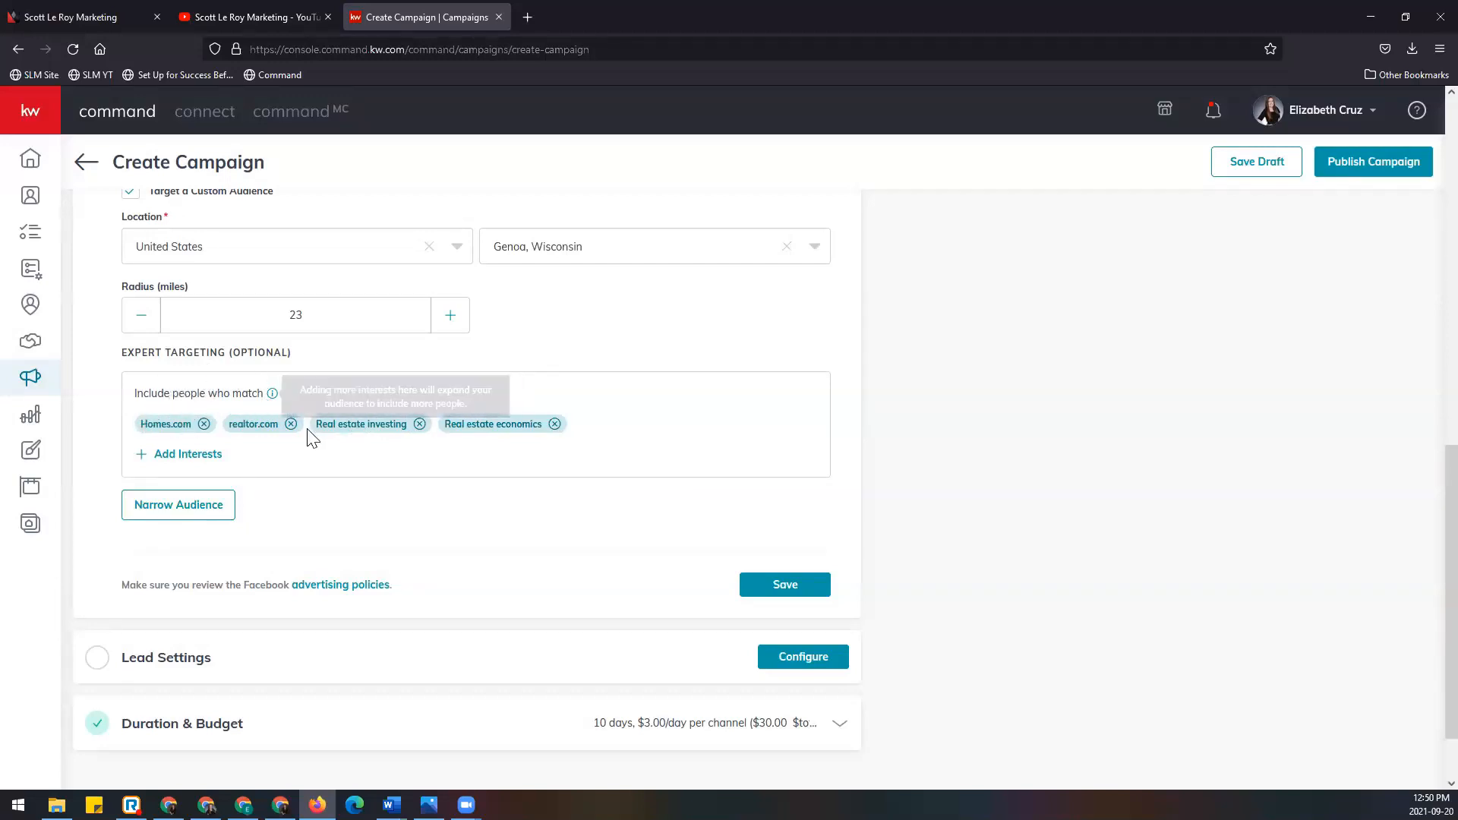
# Step: Narrow the audience so it must also match the Accounting interest
pyautogui.click(206, 507)
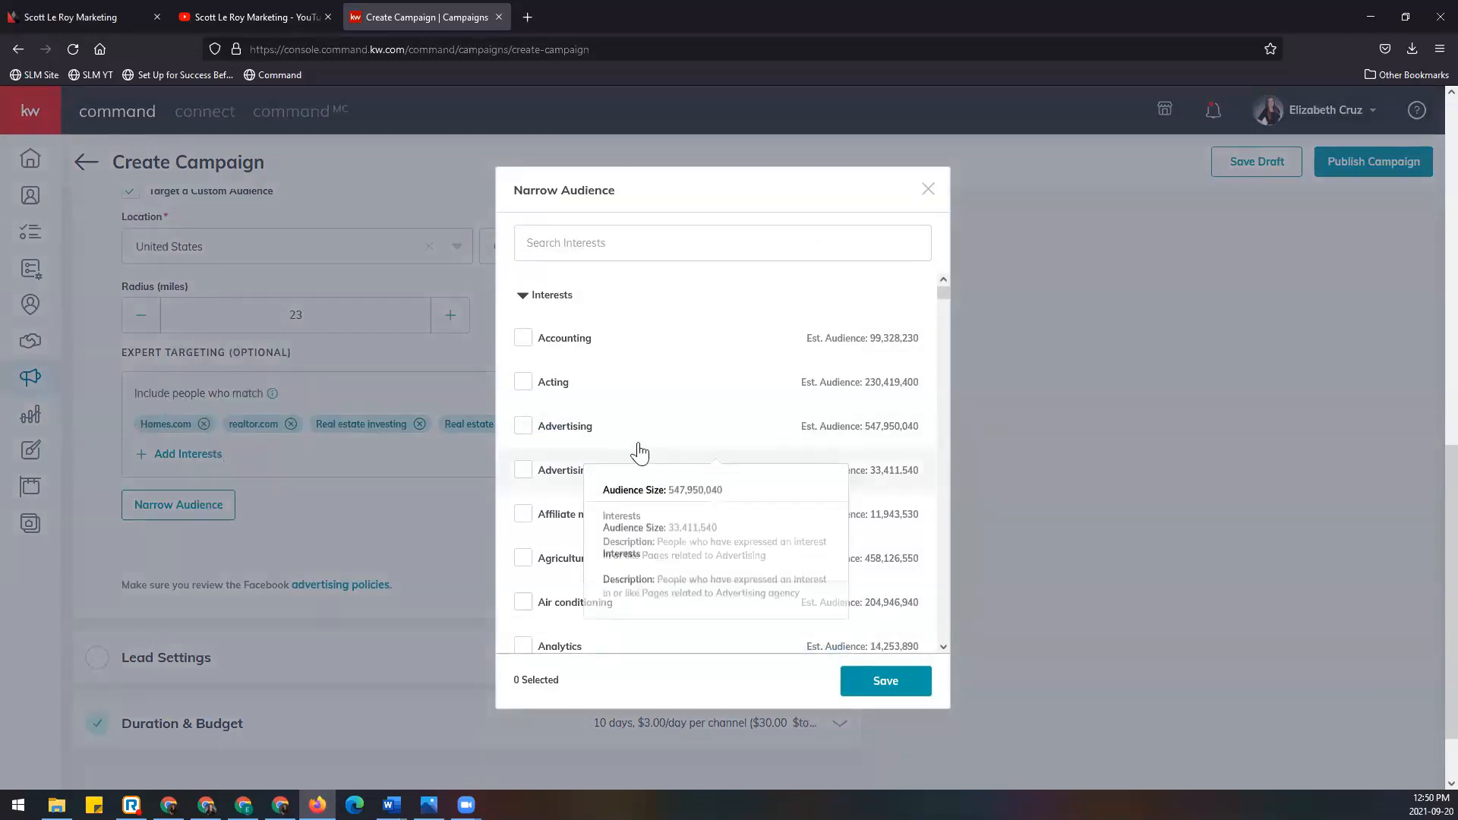
pyautogui.click(524, 339)
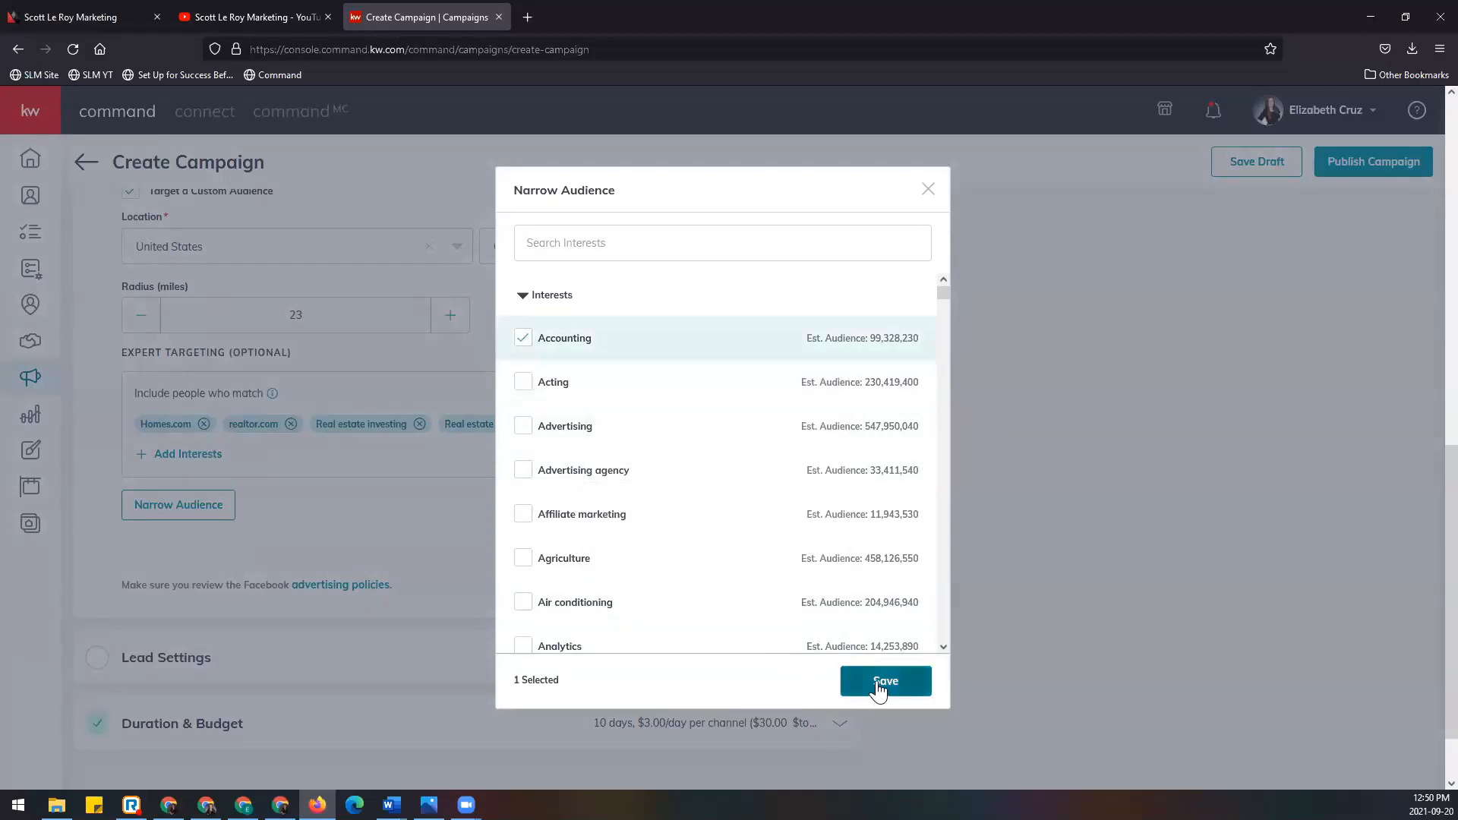
pyautogui.click(189, 437)
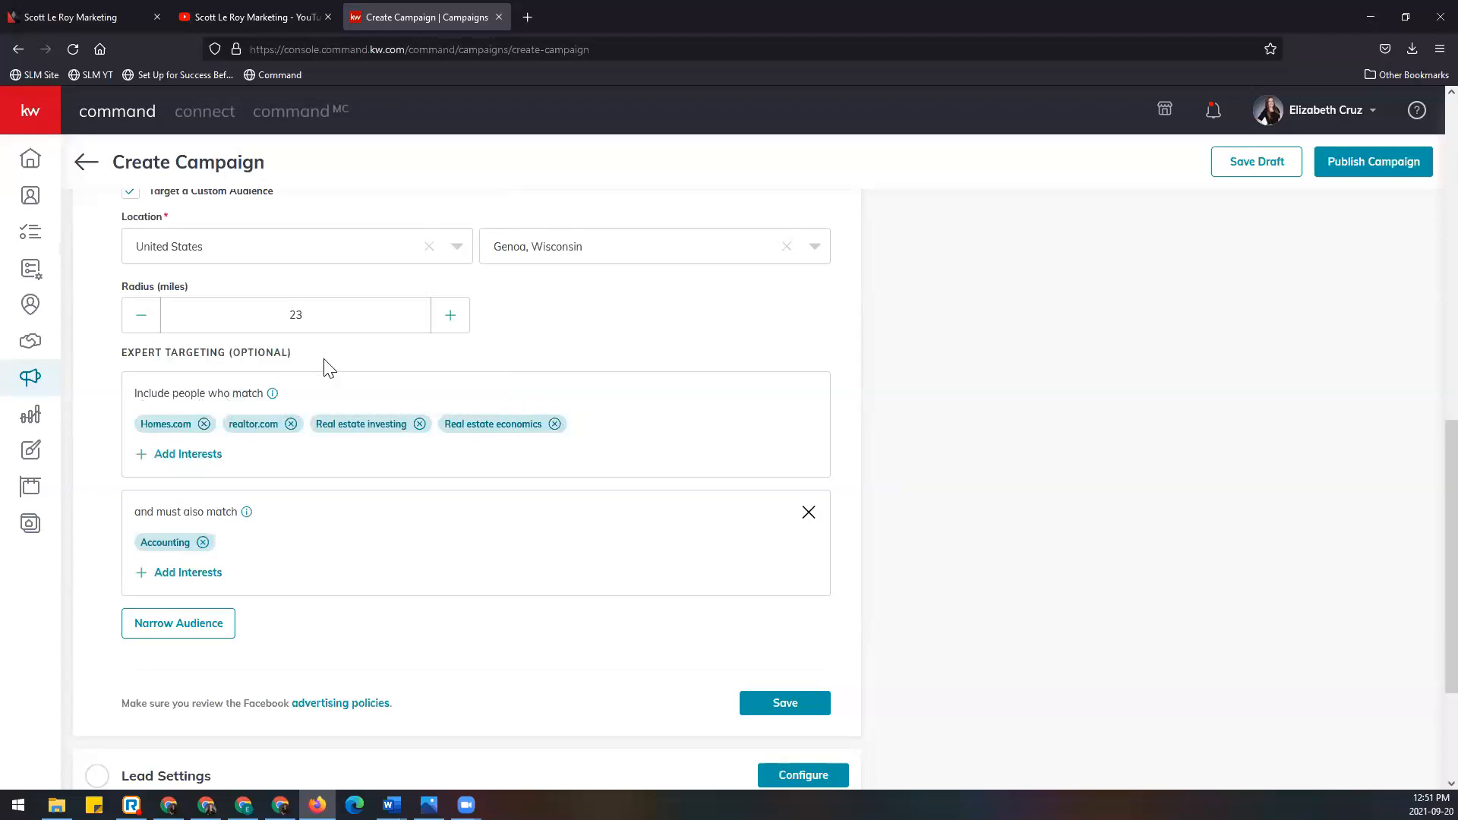
# Step: Remove the 'and must also match' Accounting condition from expert targeting
pyautogui.moveTo(333, 424); pyautogui.dragTo(341, 536)
pyautogui.click(344, 536)
pyautogui.click(808, 514)
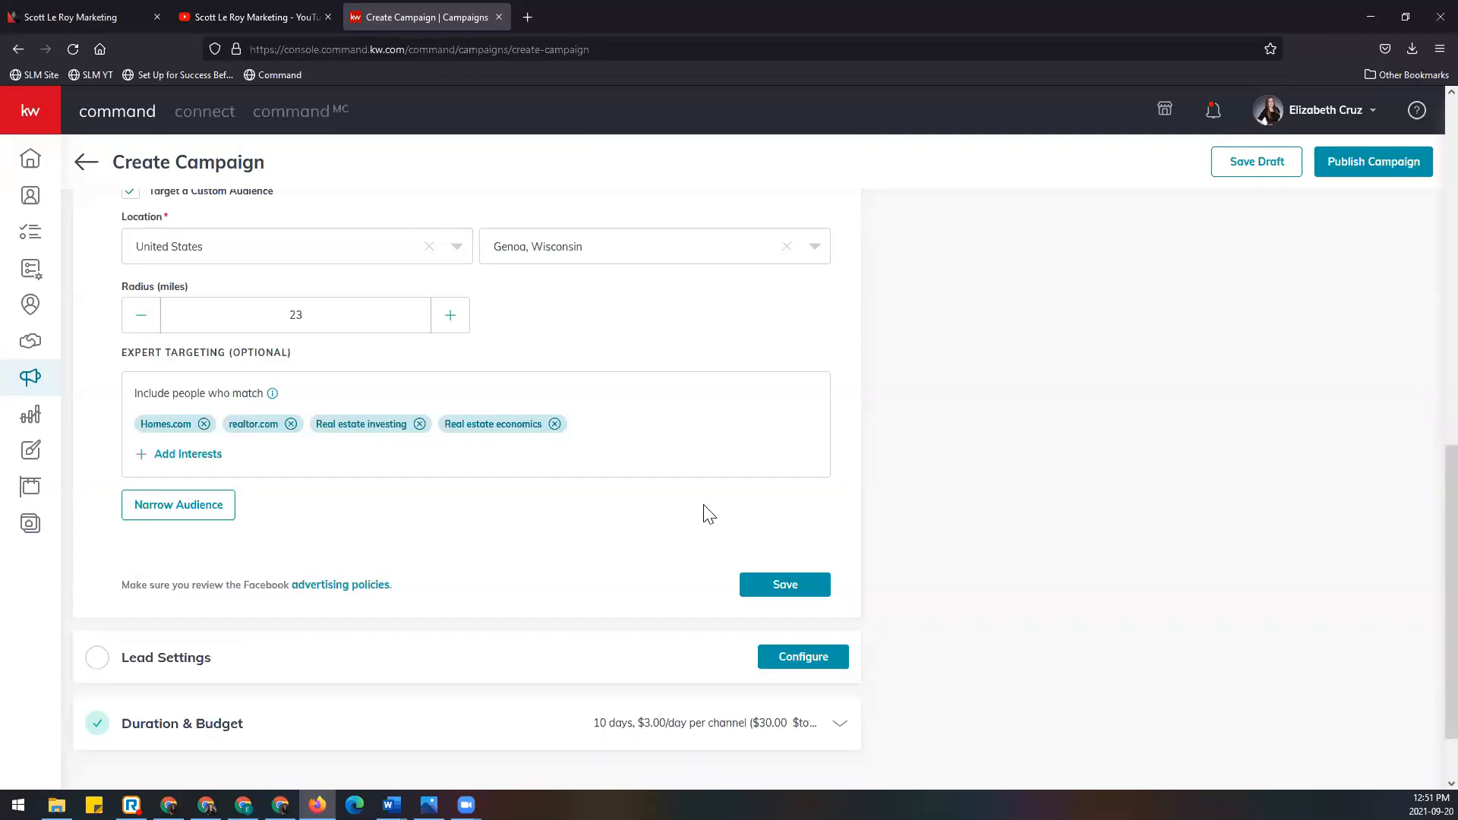
# Step: Save the Facebook audience targeting and open Lead Settings
pyautogui.click(814, 591)
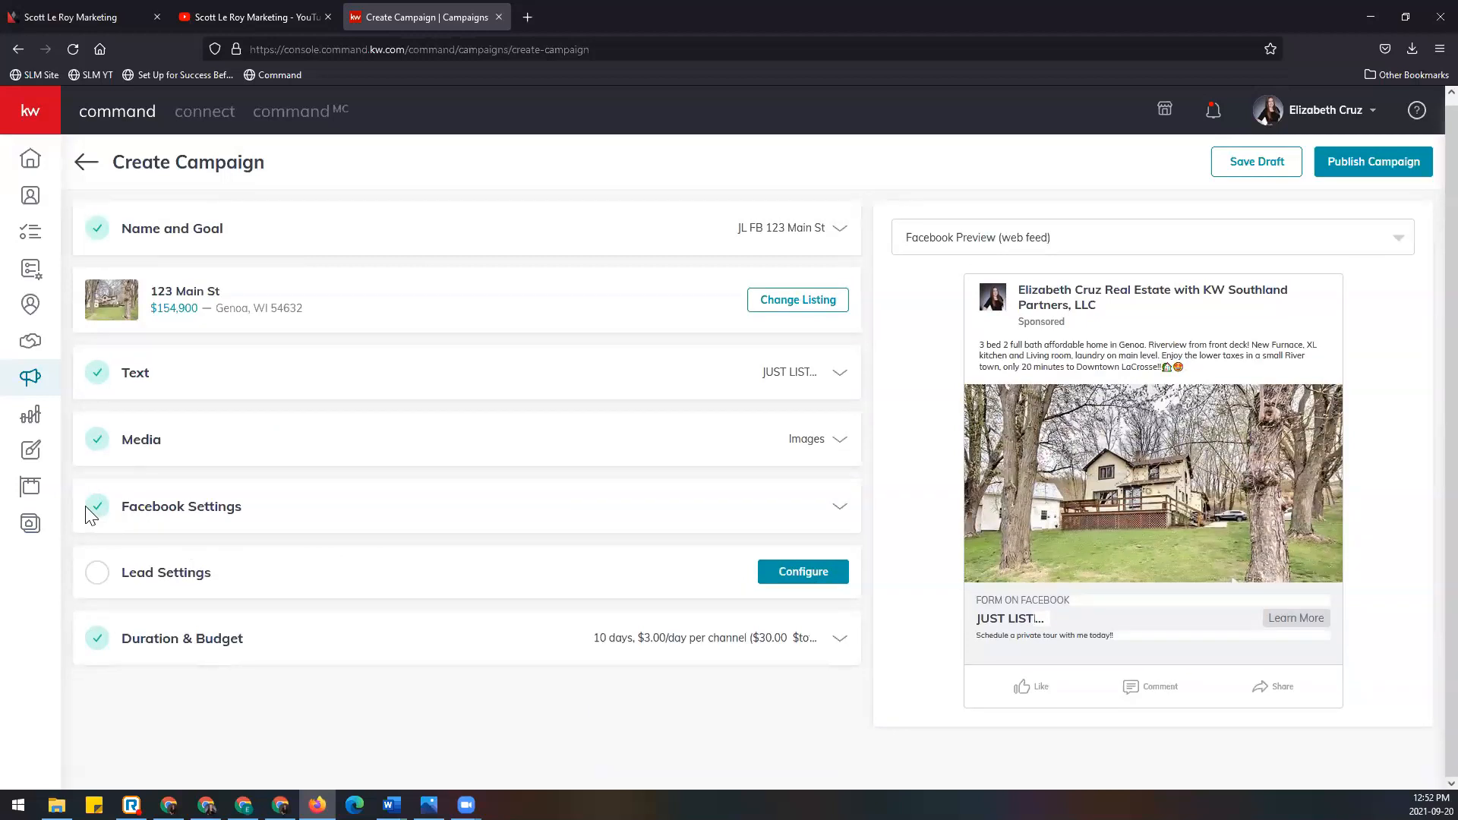
pyautogui.click(833, 575)
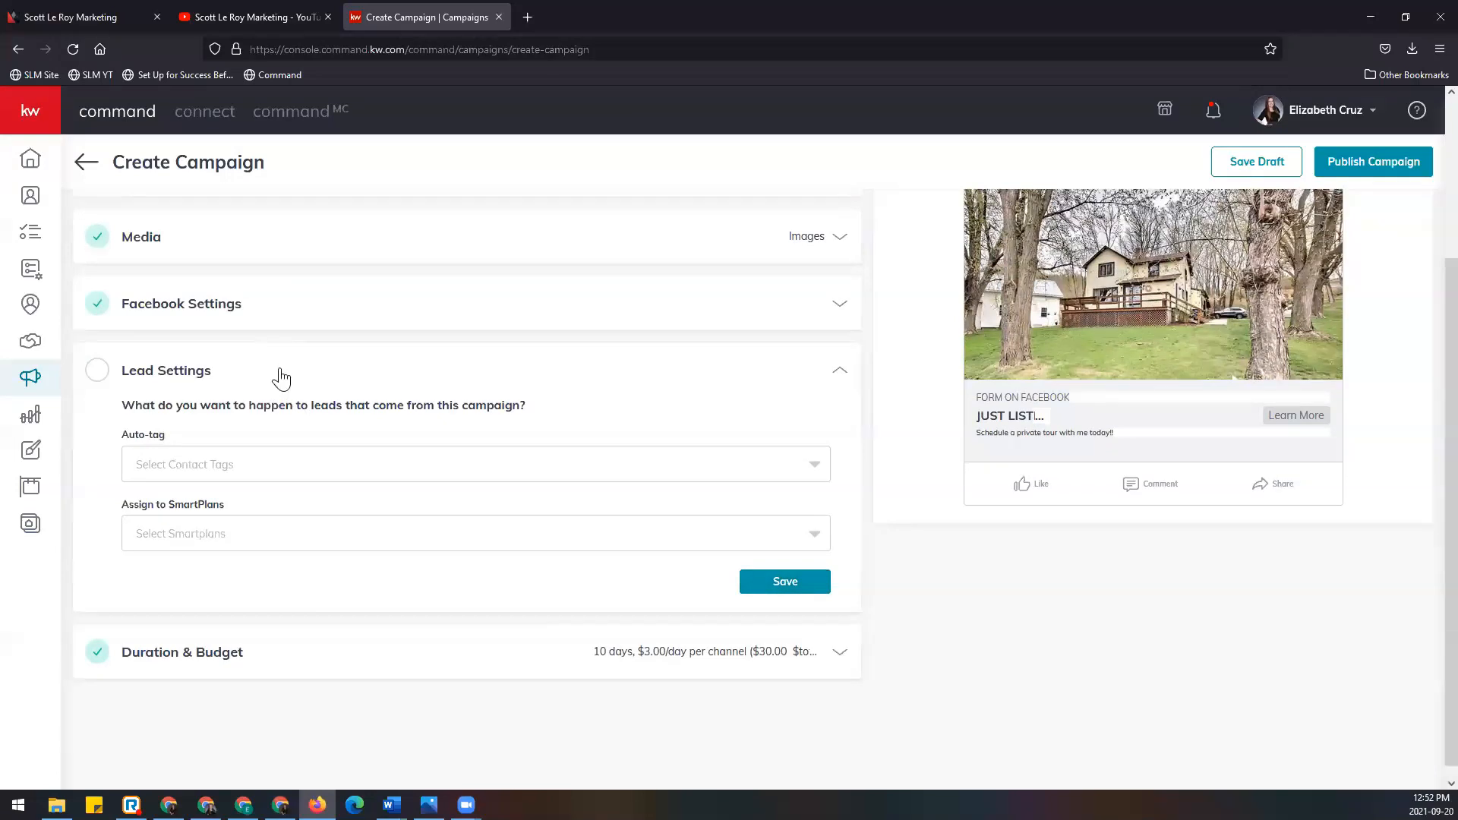
# Step: Review the lead handling options for auto-tagging and SmartPlans assignment
pyautogui.moveTo(123, 405); pyautogui.dragTo(575, 401)
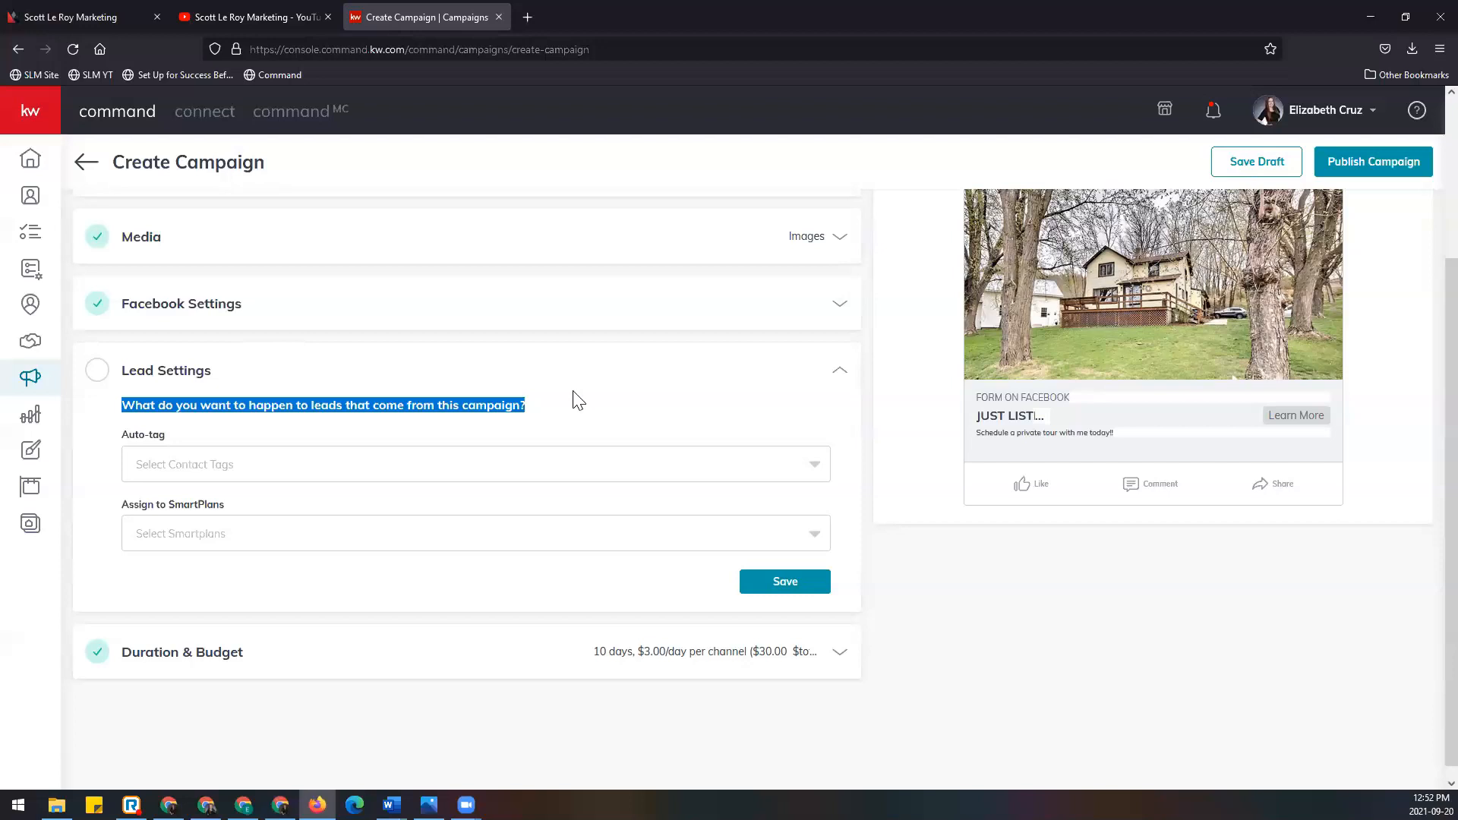
pyautogui.click(575, 400)
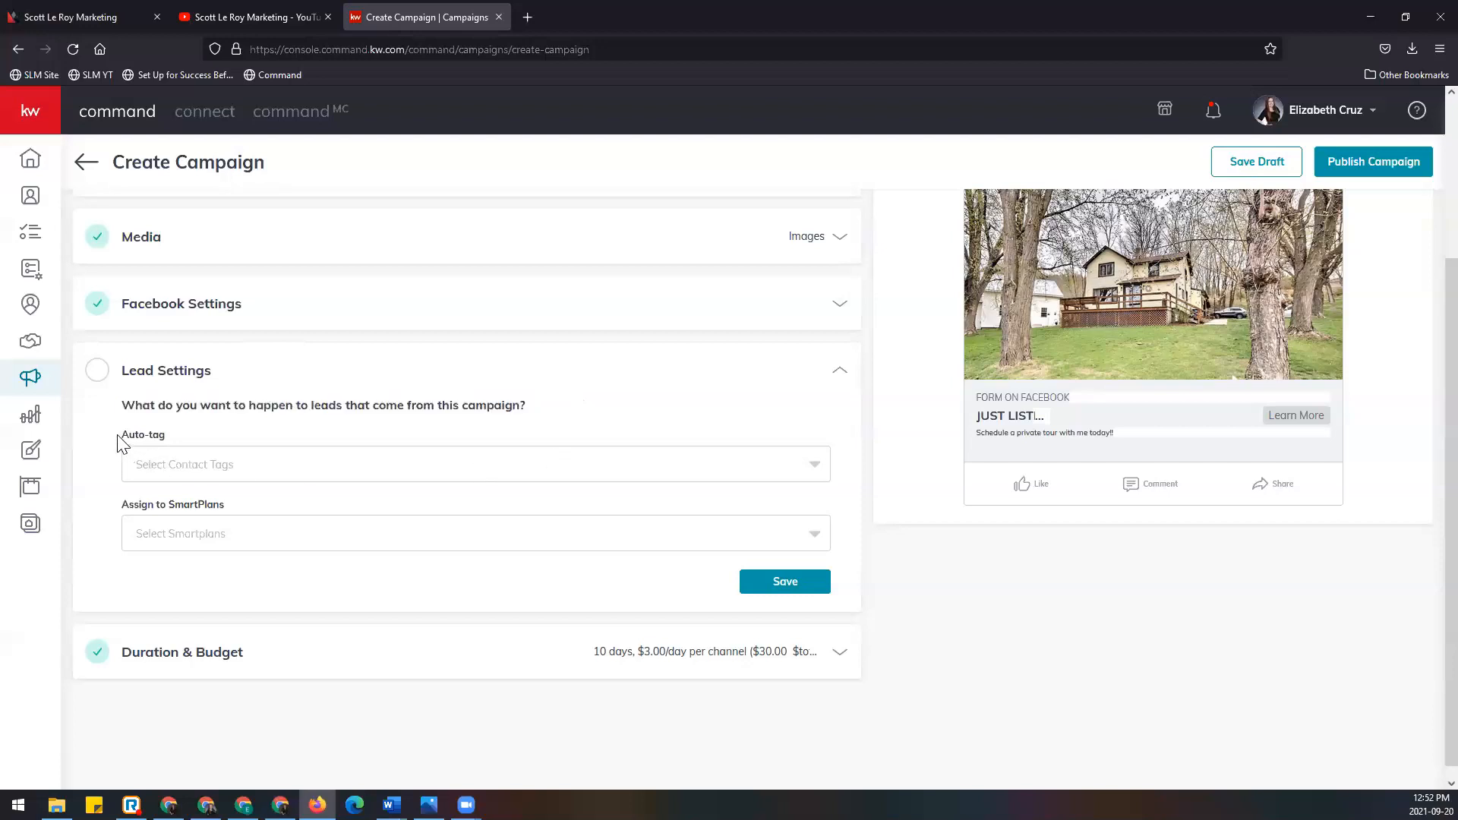
pyautogui.moveTo(122, 436); pyautogui.dragTo(198, 448)
pyautogui.moveTo(123, 509); pyautogui.dragTo(286, 508)
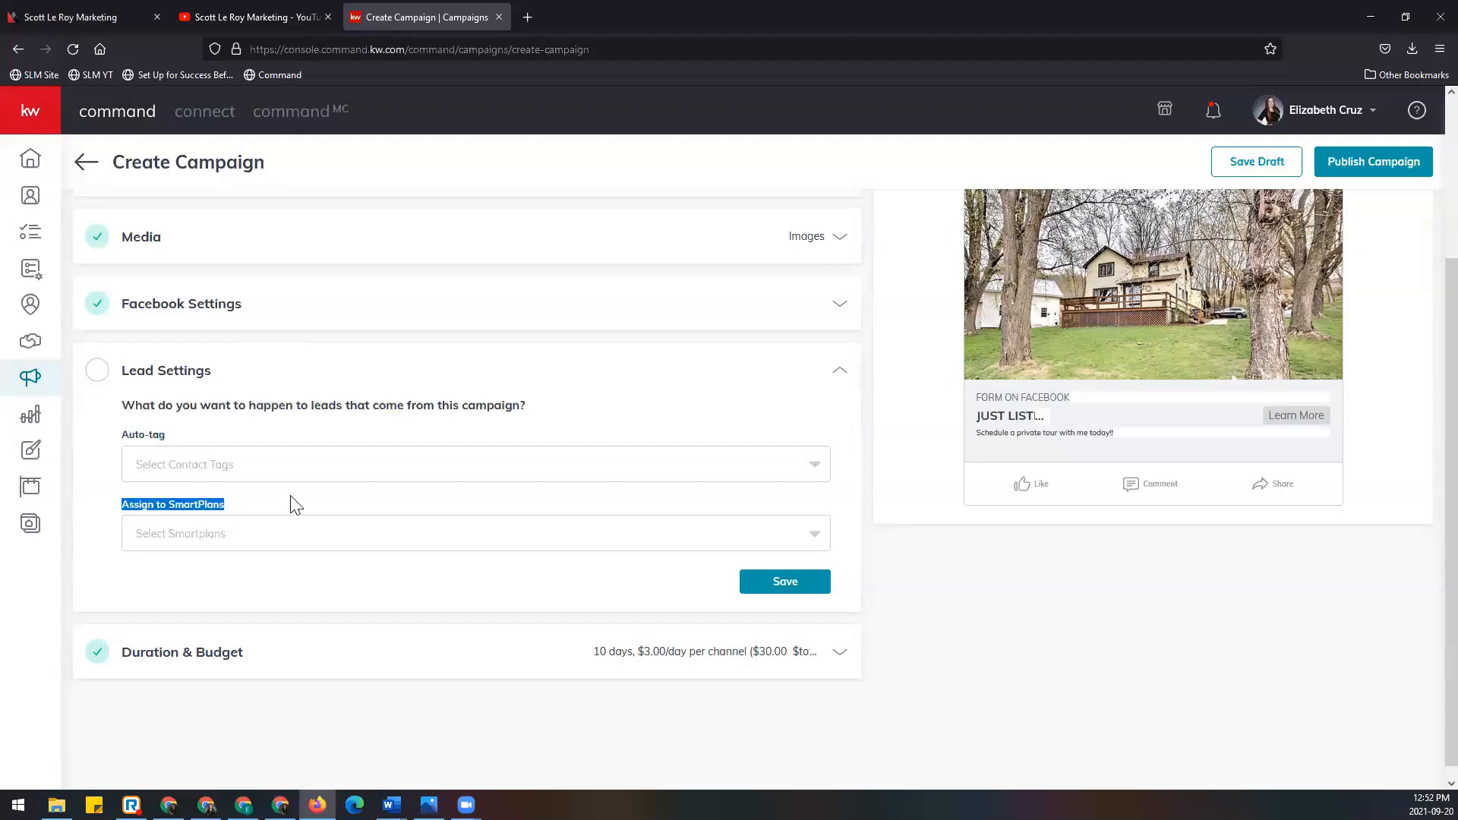
pyautogui.scroll(2, 709, 523)
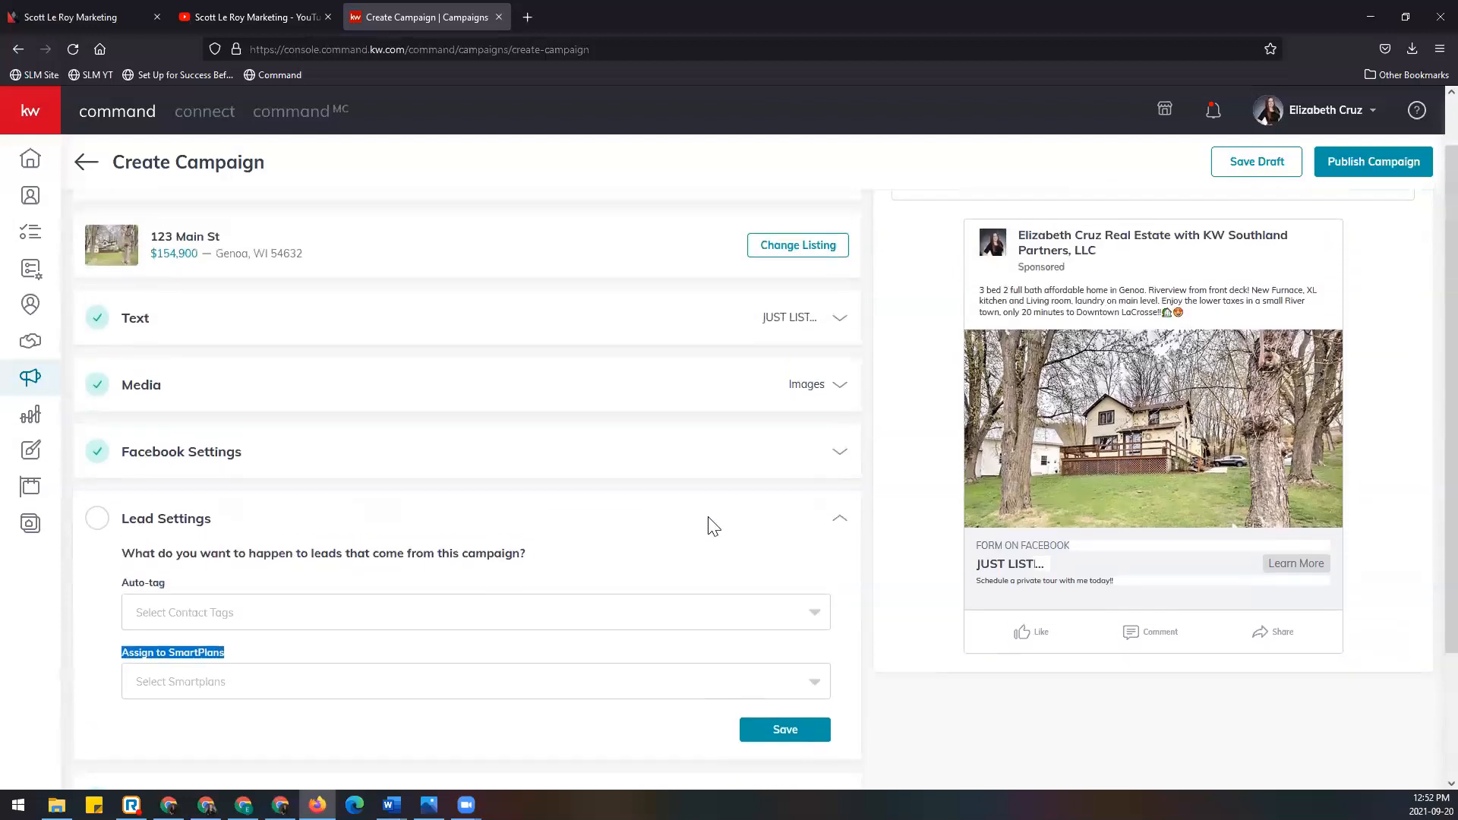
pyautogui.scroll(1, 363, 362)
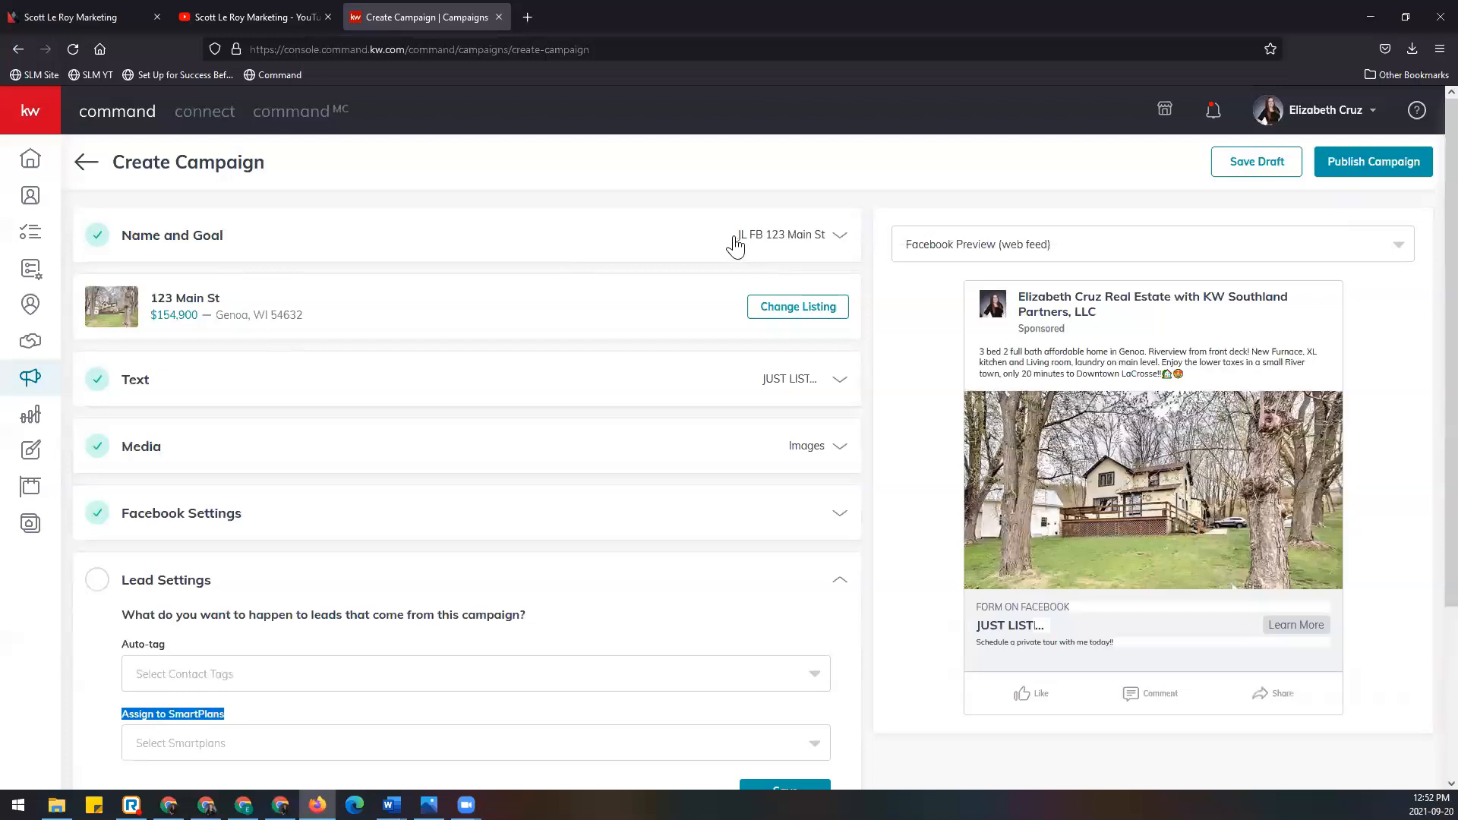
pyautogui.moveTo(735, 235); pyautogui.dragTo(835, 242)
pyautogui.click(836, 242)
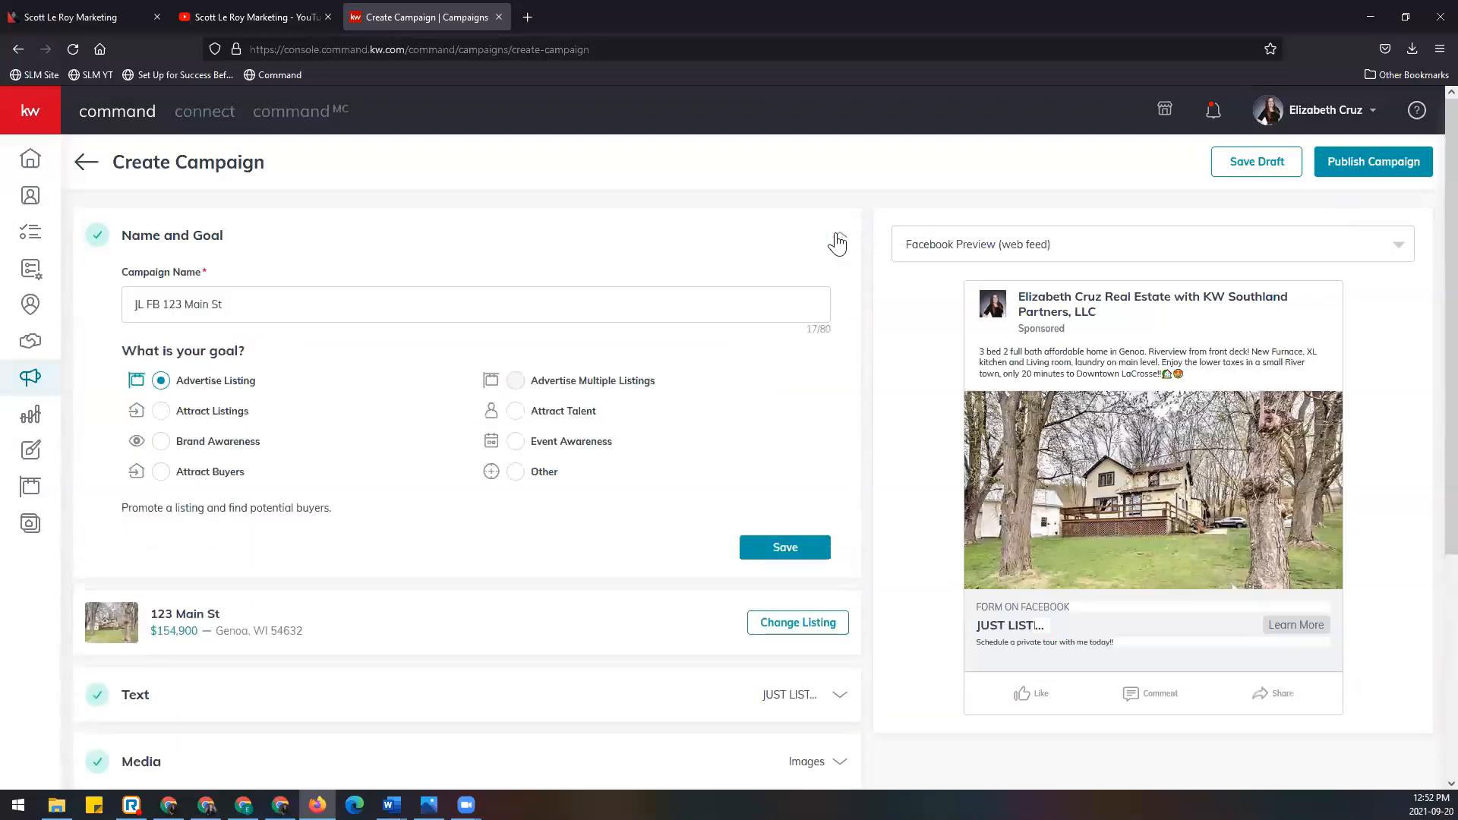
pyautogui.moveTo(260, 304); pyautogui.dragTo(14, 308)
pyautogui.hotkey('ctrl', 'c')
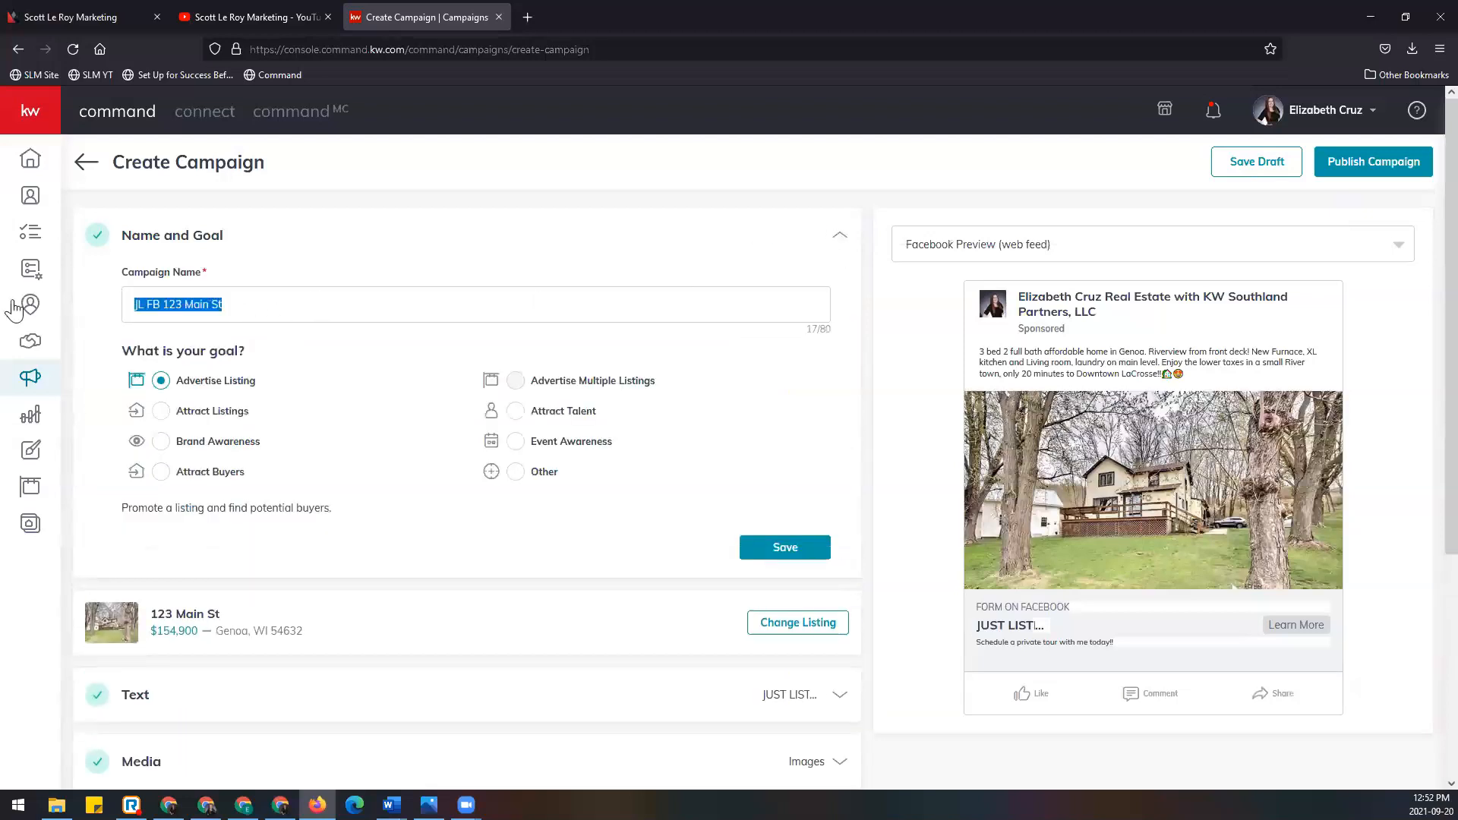
pyautogui.click(366, 299)
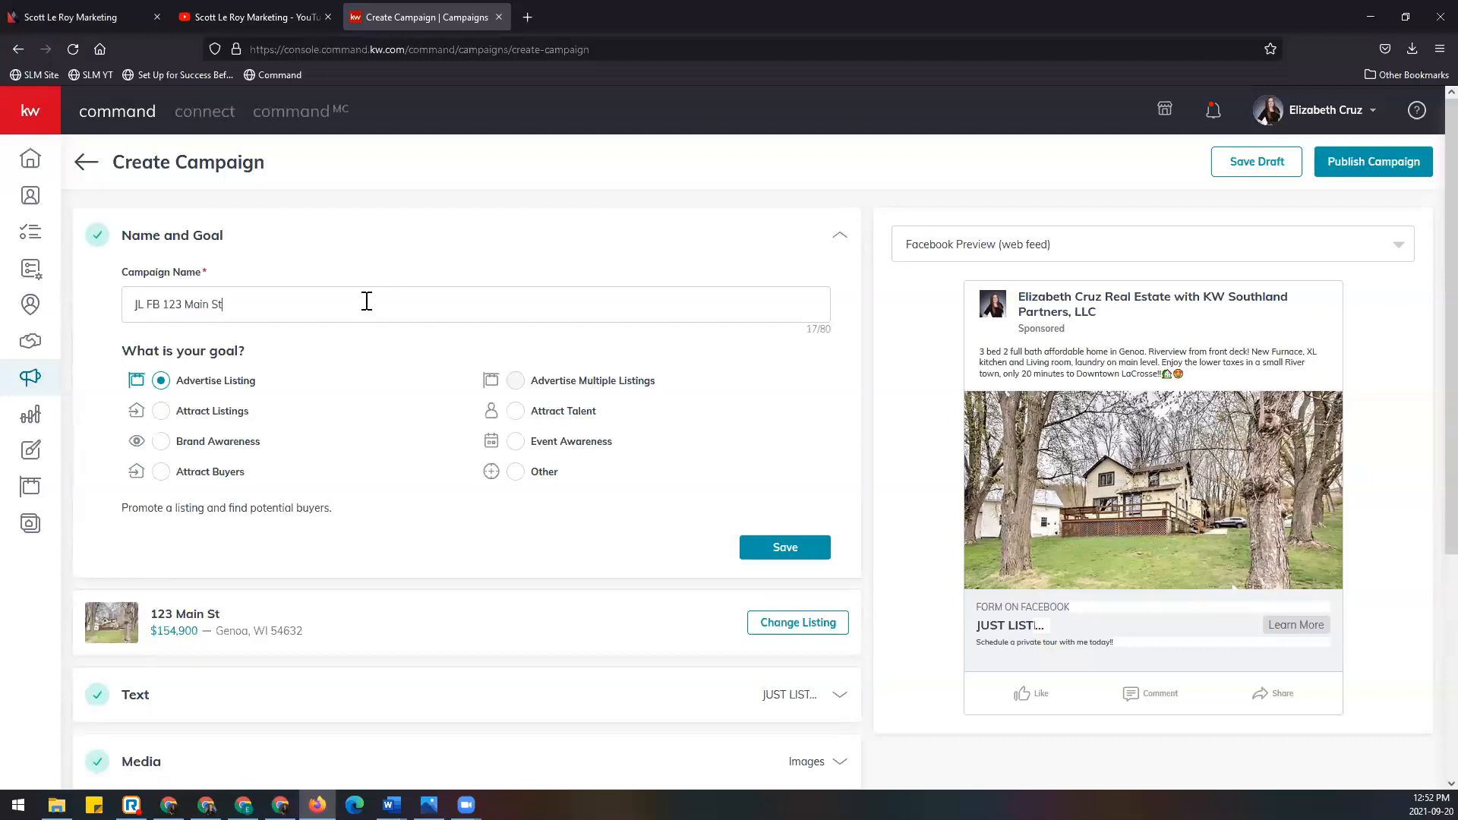
pyautogui.scroll(-3, 767, 486)
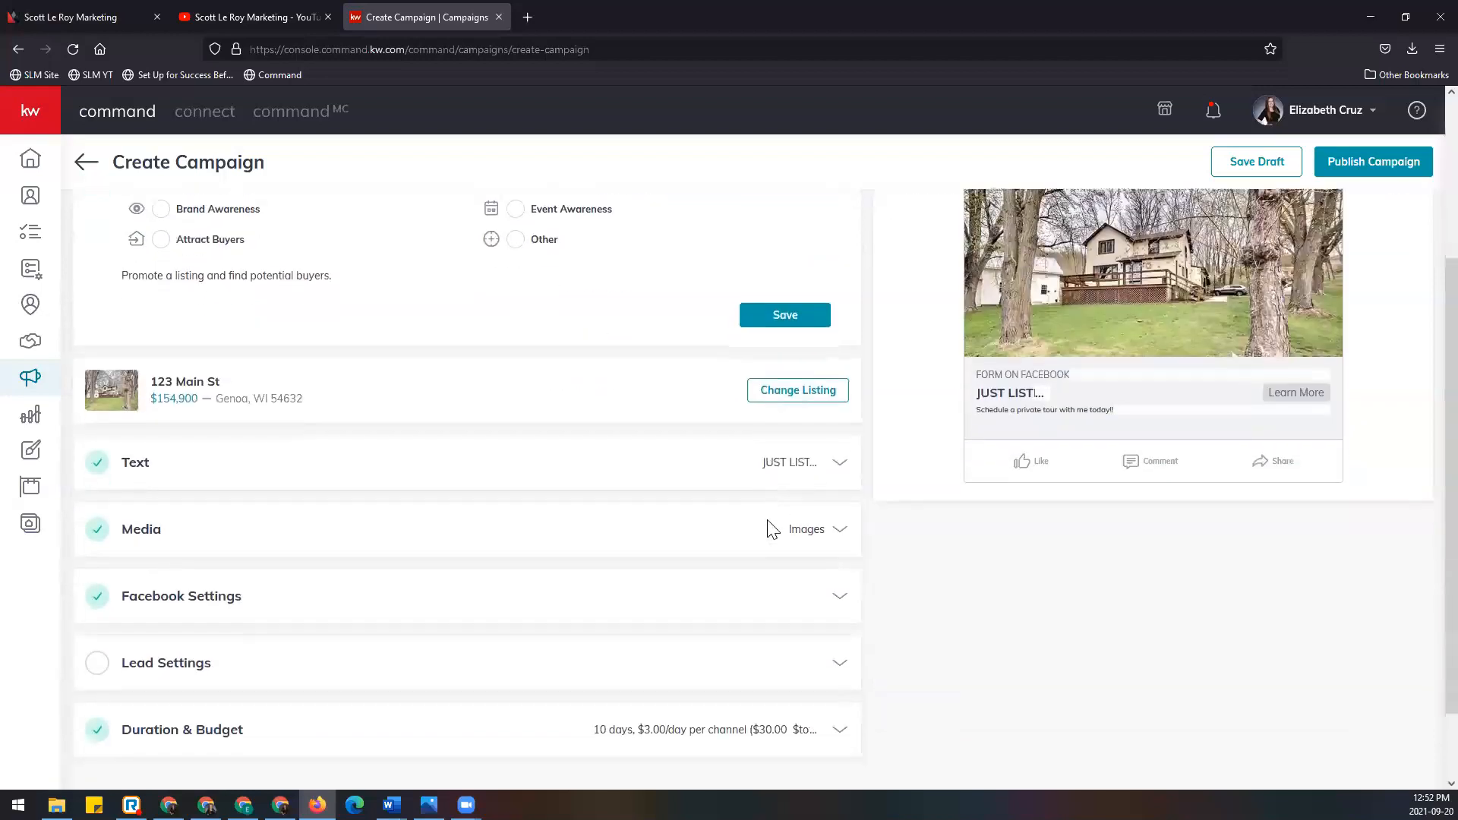
pyautogui.click(843, 671)
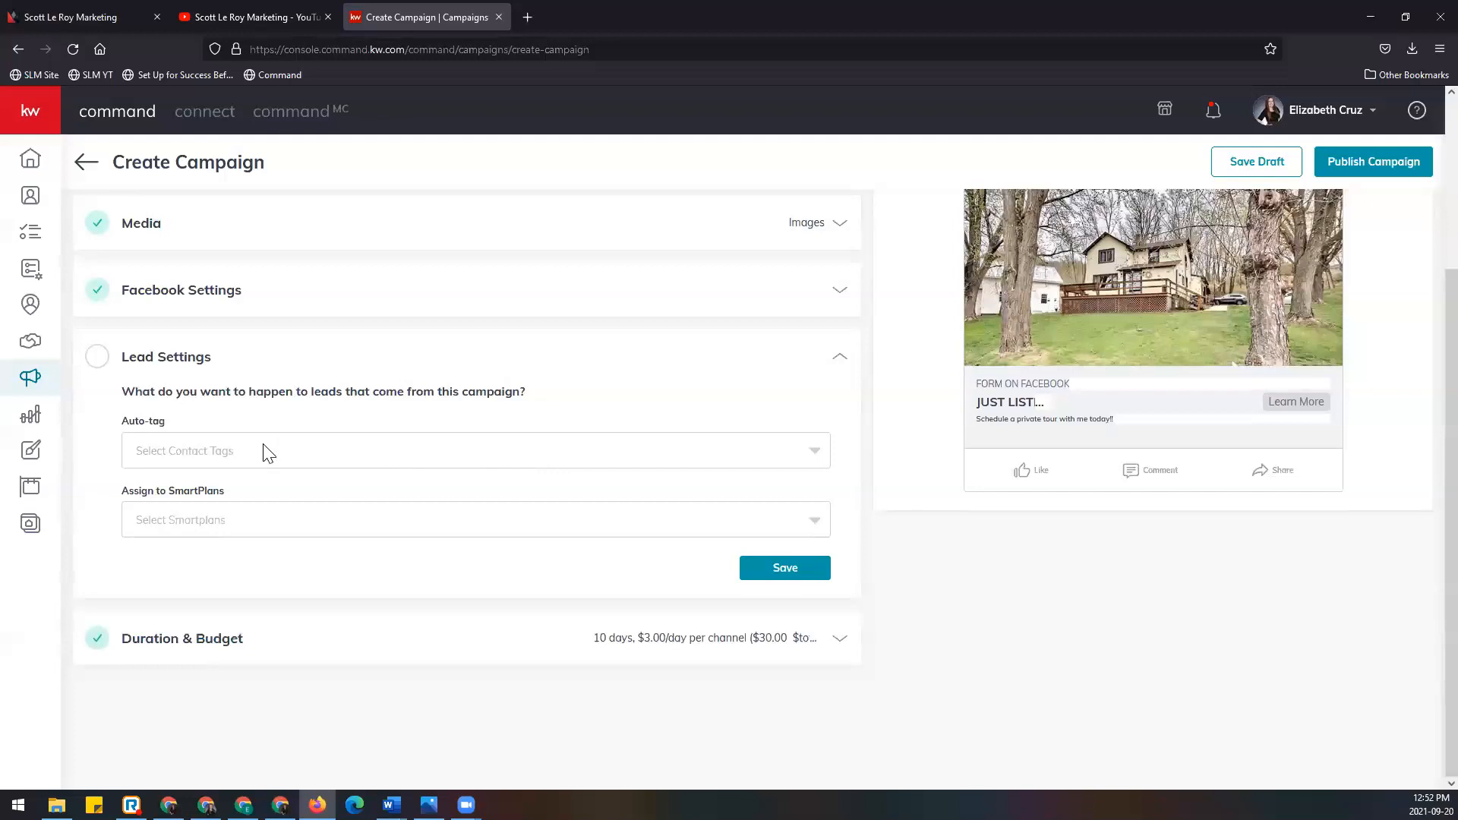
pyautogui.click(208, 456)
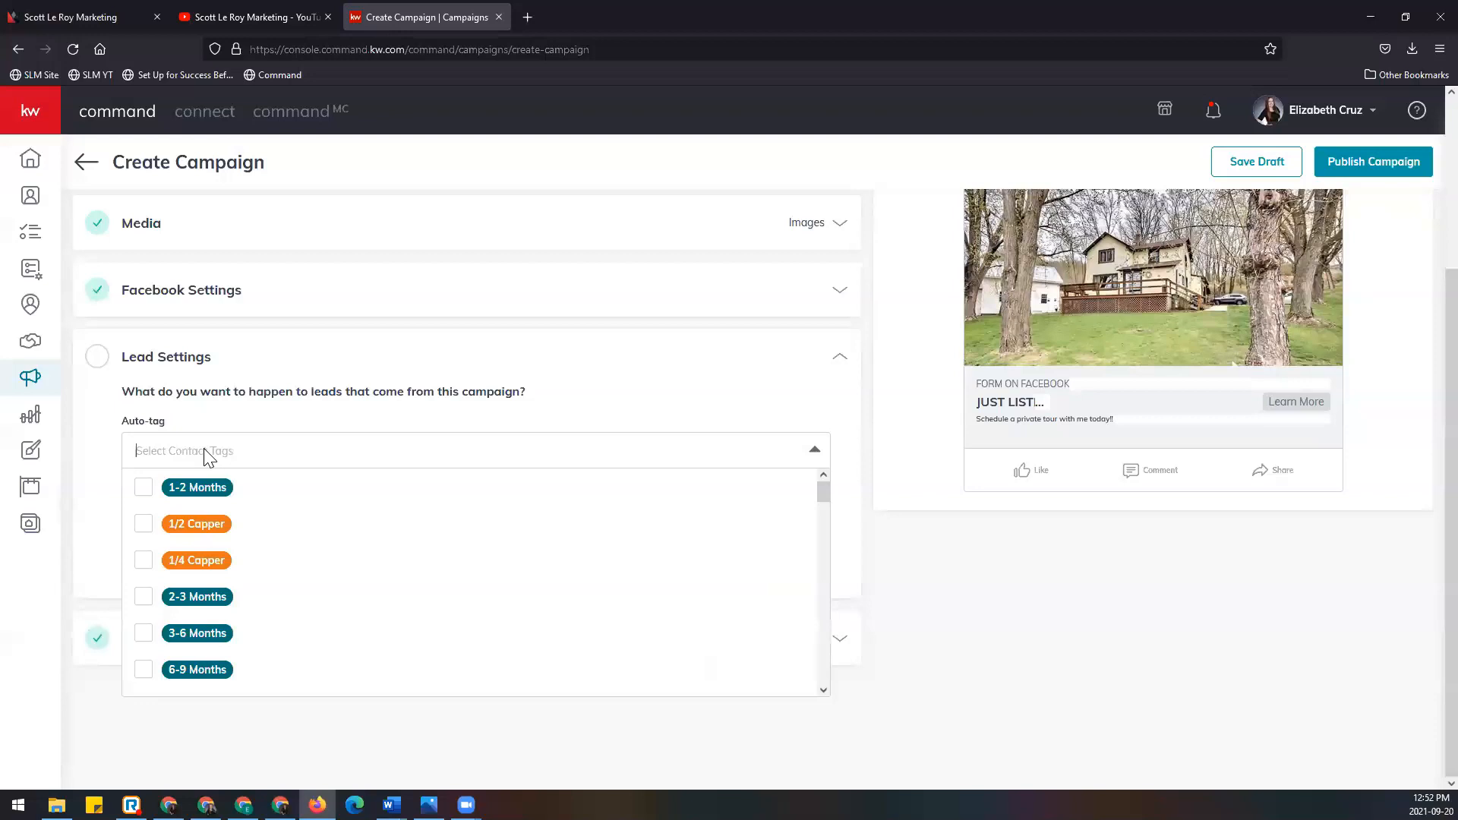
pyautogui.hotkey('ctrl', 'v')
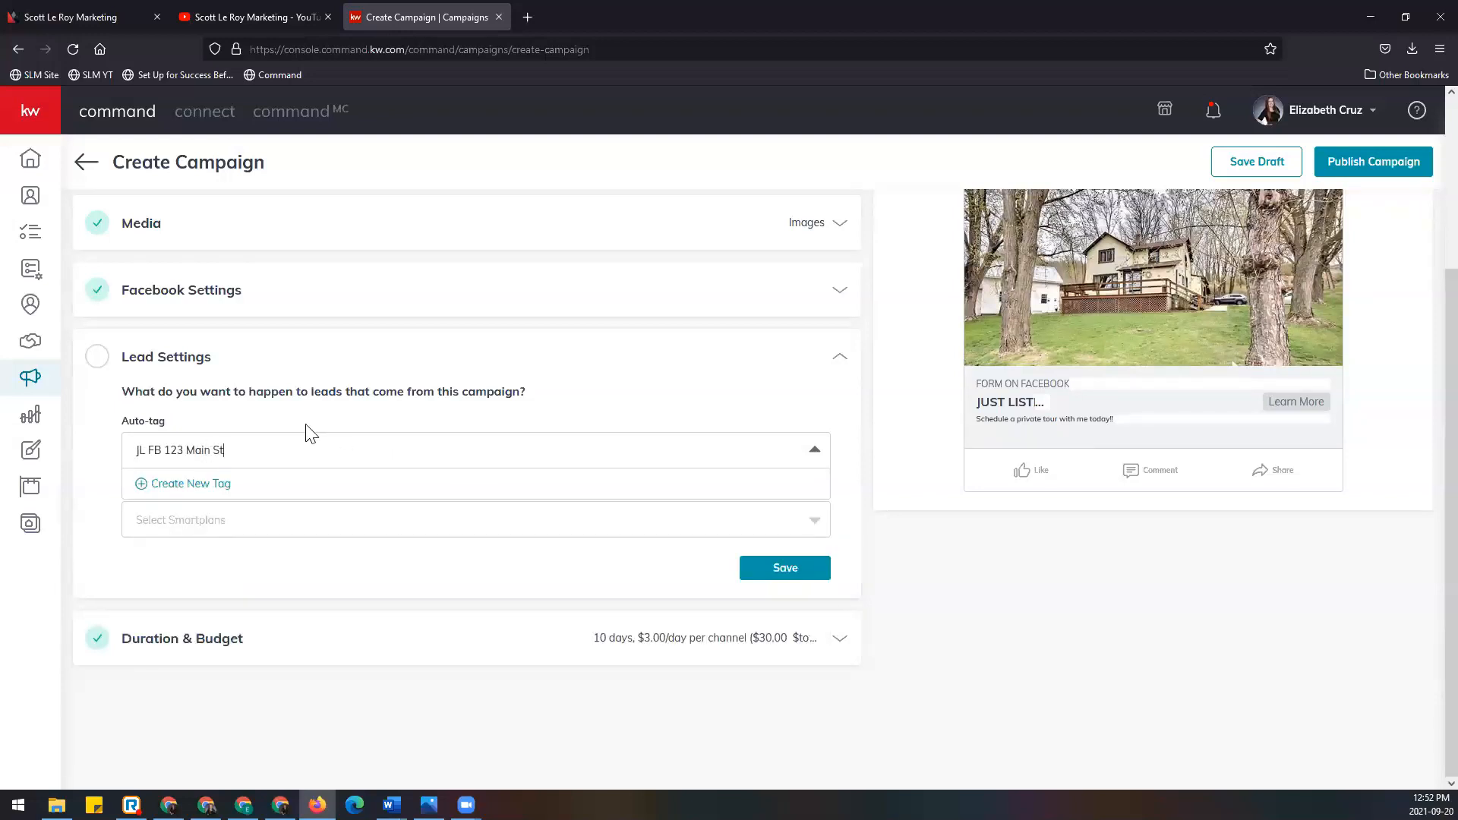
pyautogui.click(200, 486)
pyautogui.click(362, 529)
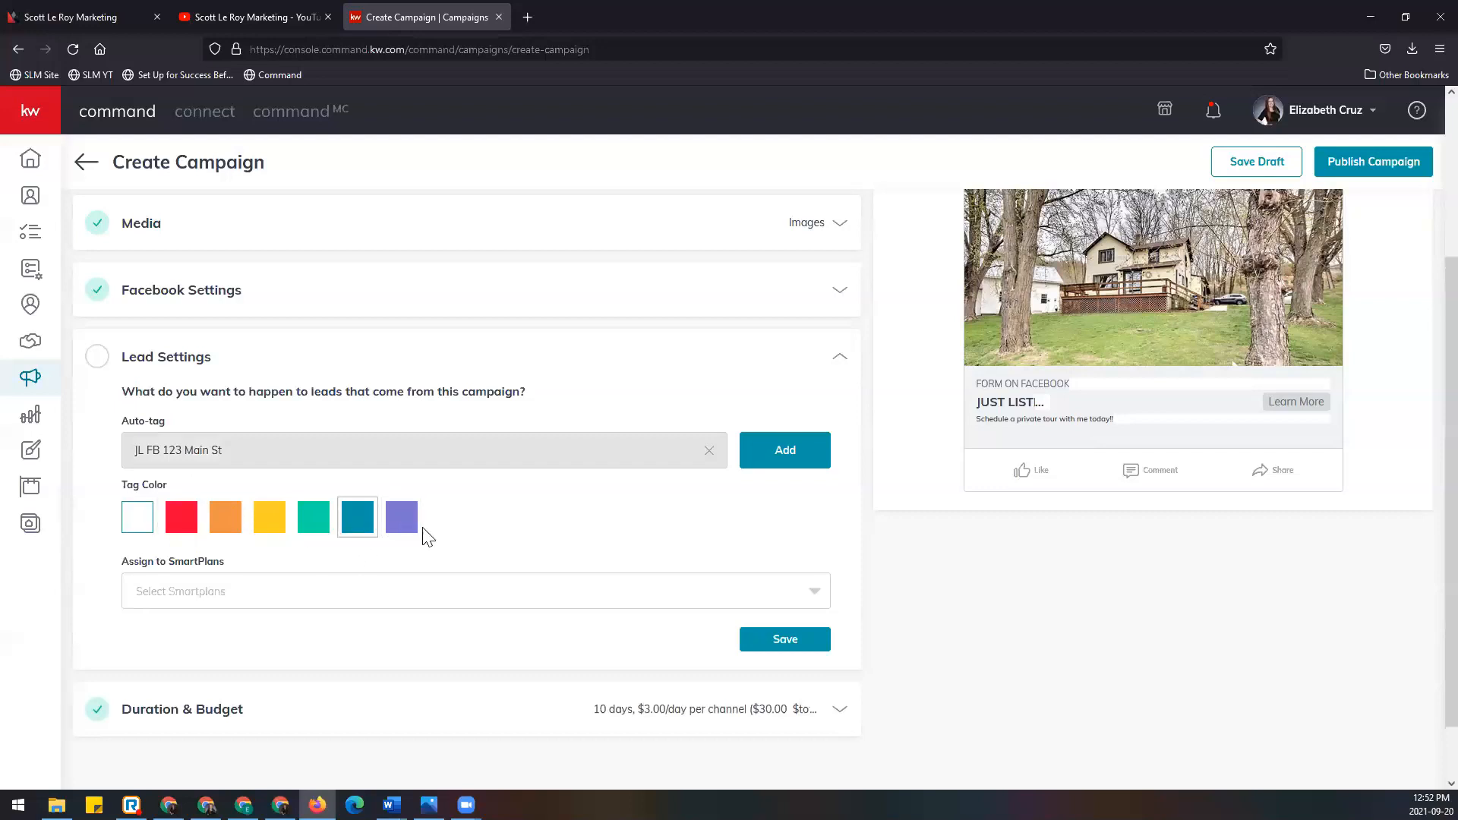
pyautogui.click(800, 465)
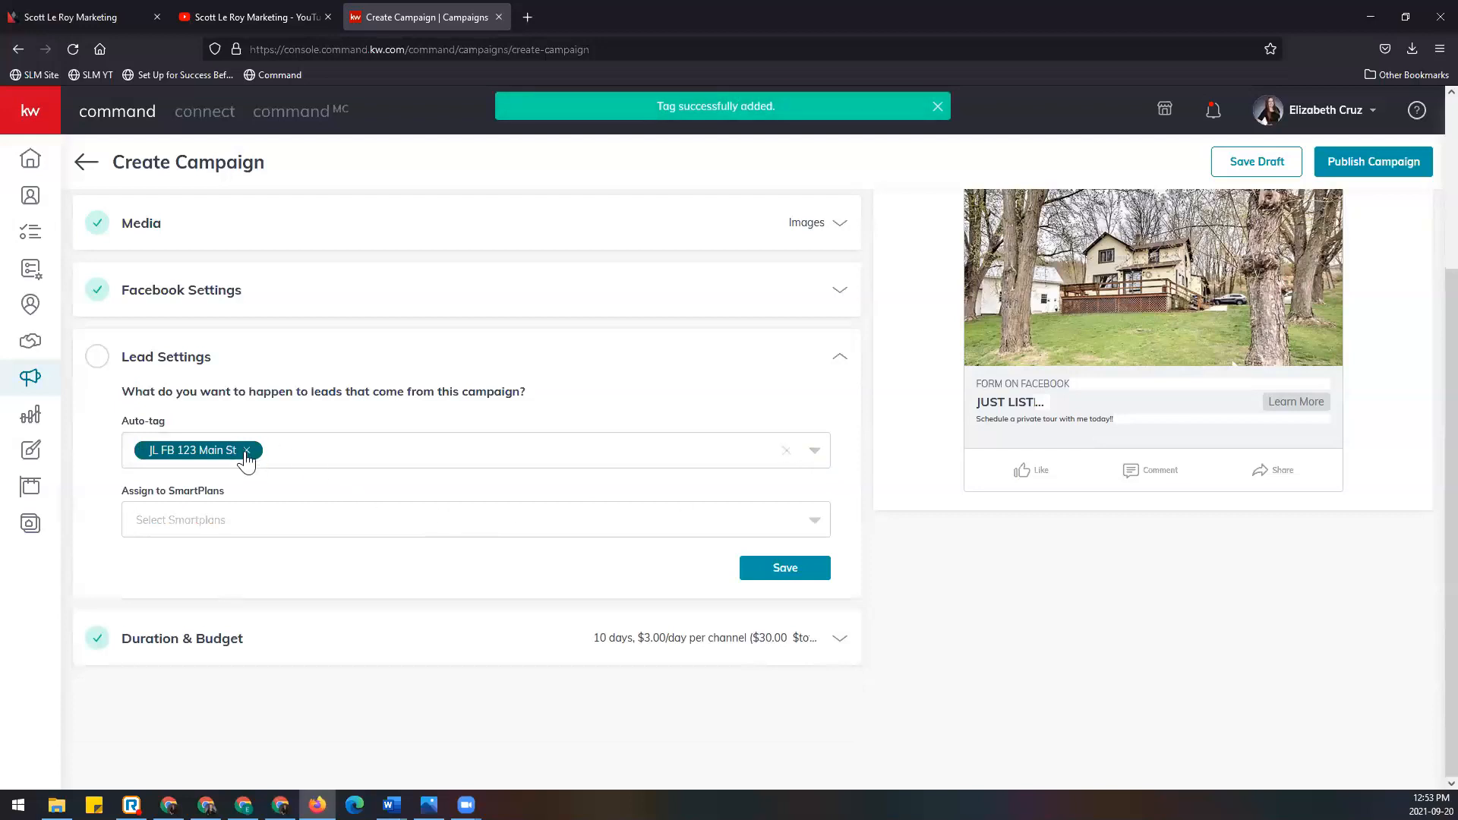
pyautogui.click(812, 453)
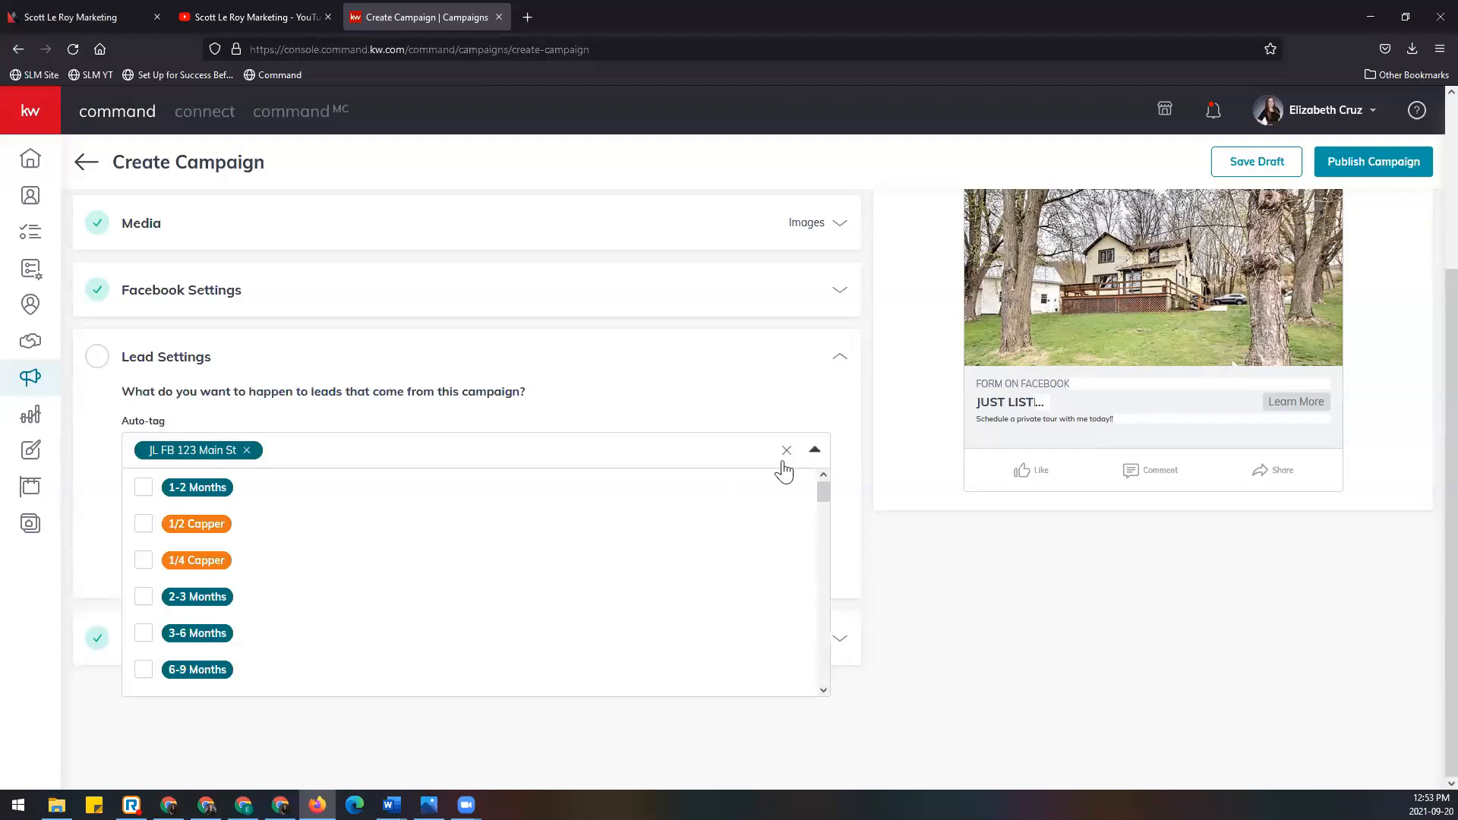
pyautogui.scroll(-6, 310, 593)
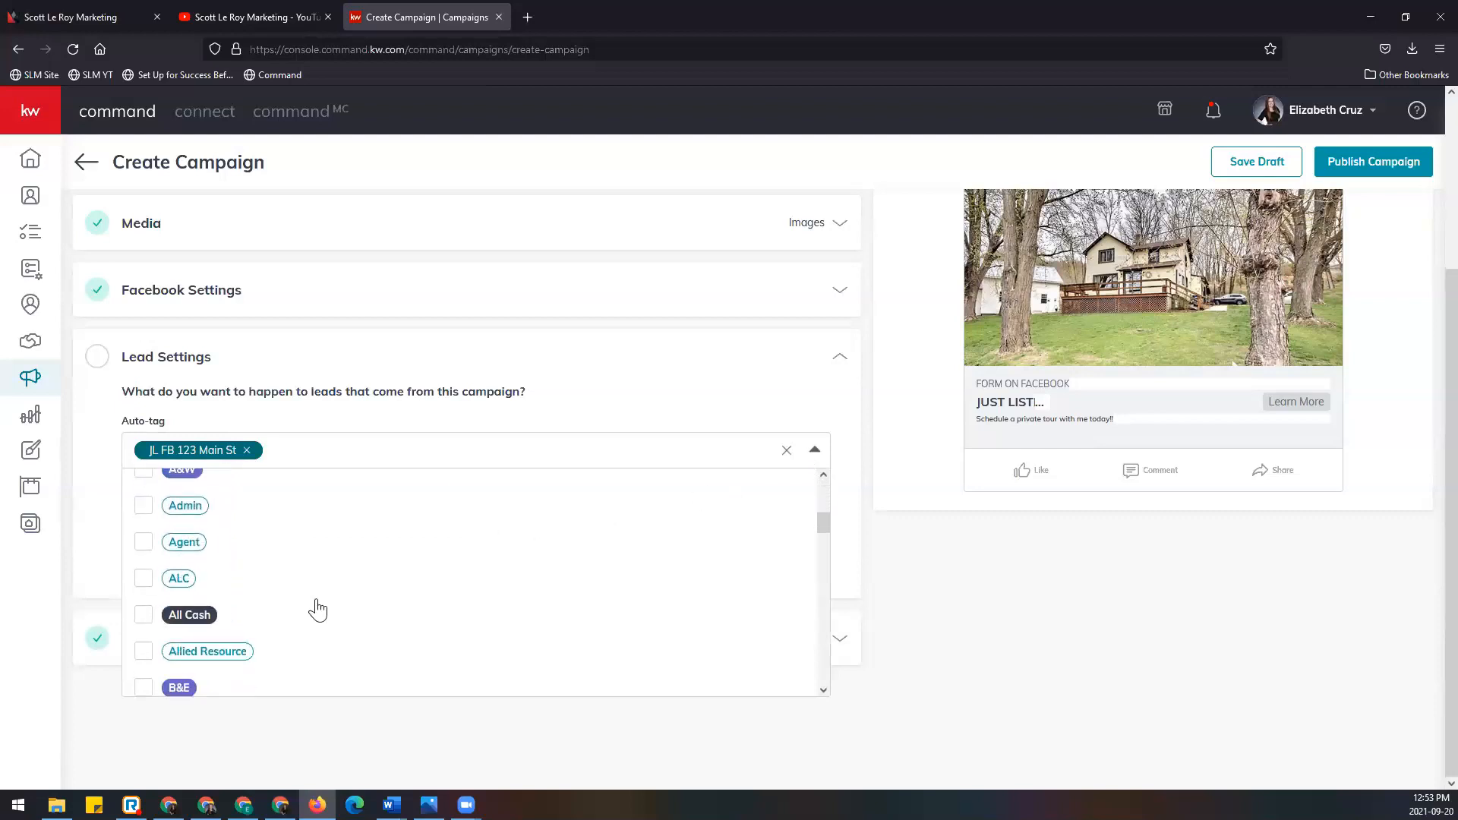
pyautogui.scroll(-5, 316, 610)
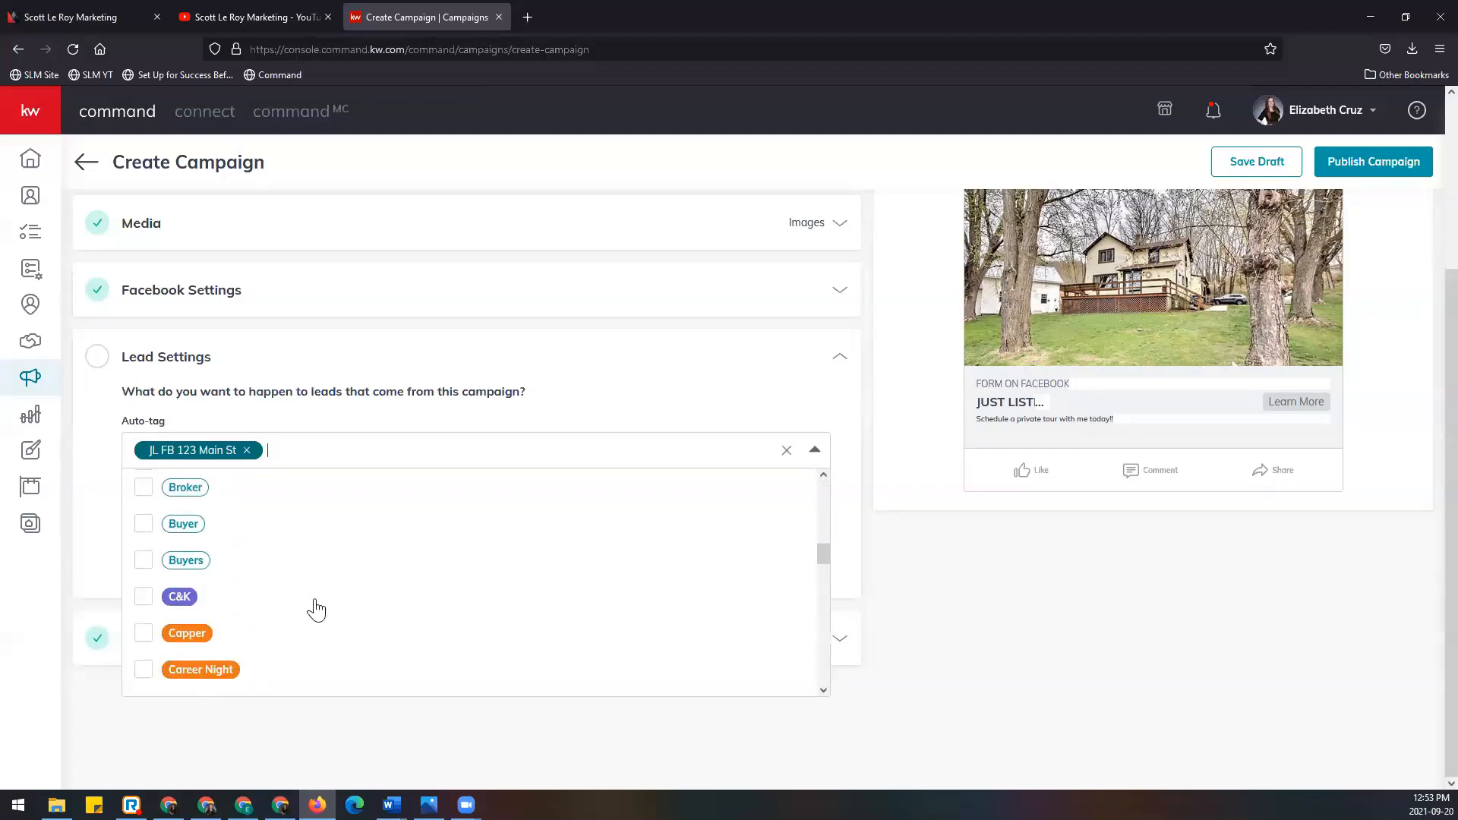
pyautogui.scroll(1, 316, 610)
pyautogui.click(143, 523)
pyautogui.scroll(-5, 268, 581)
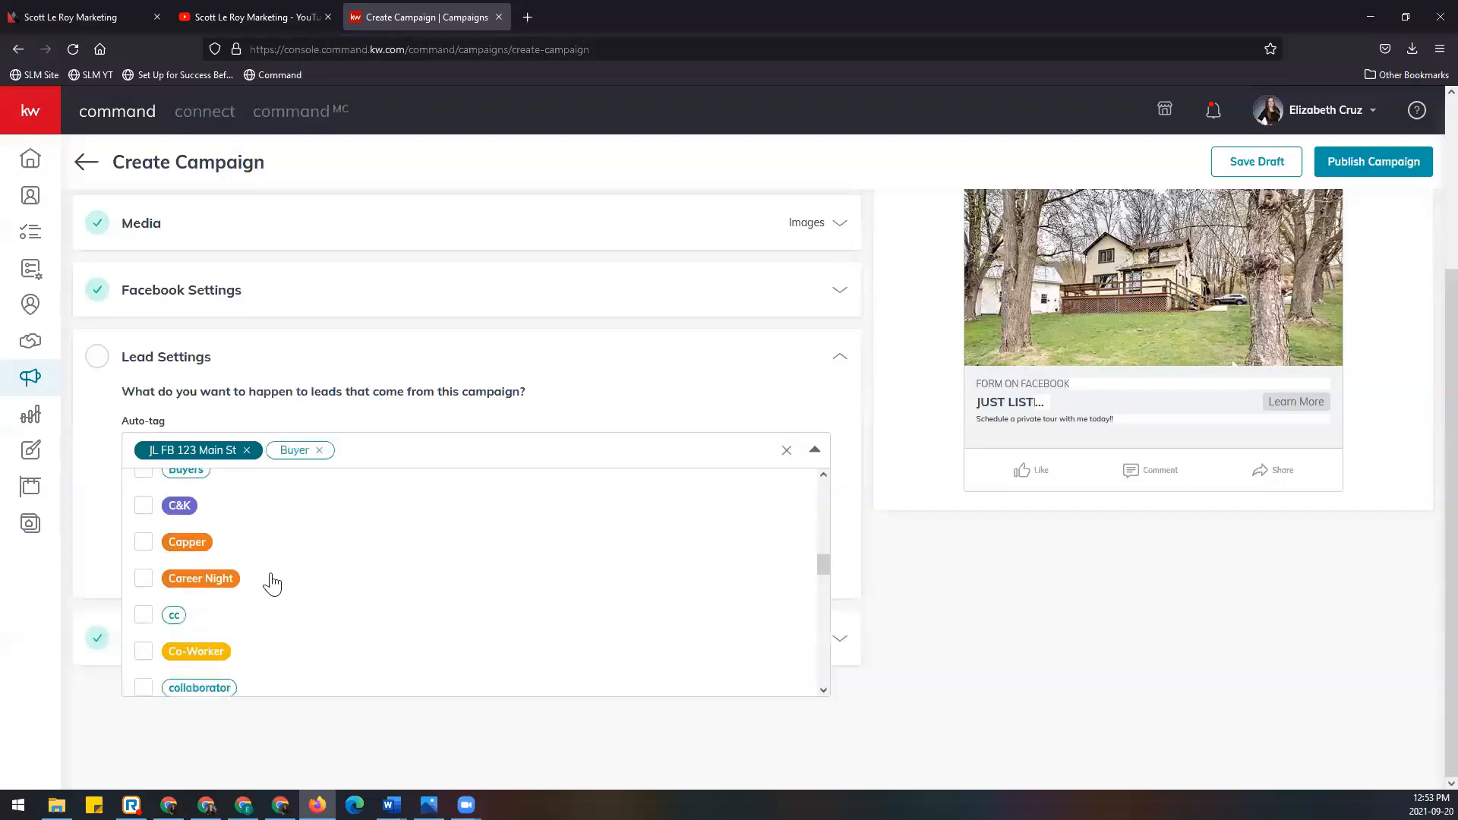
pyautogui.scroll(-5, 266, 580)
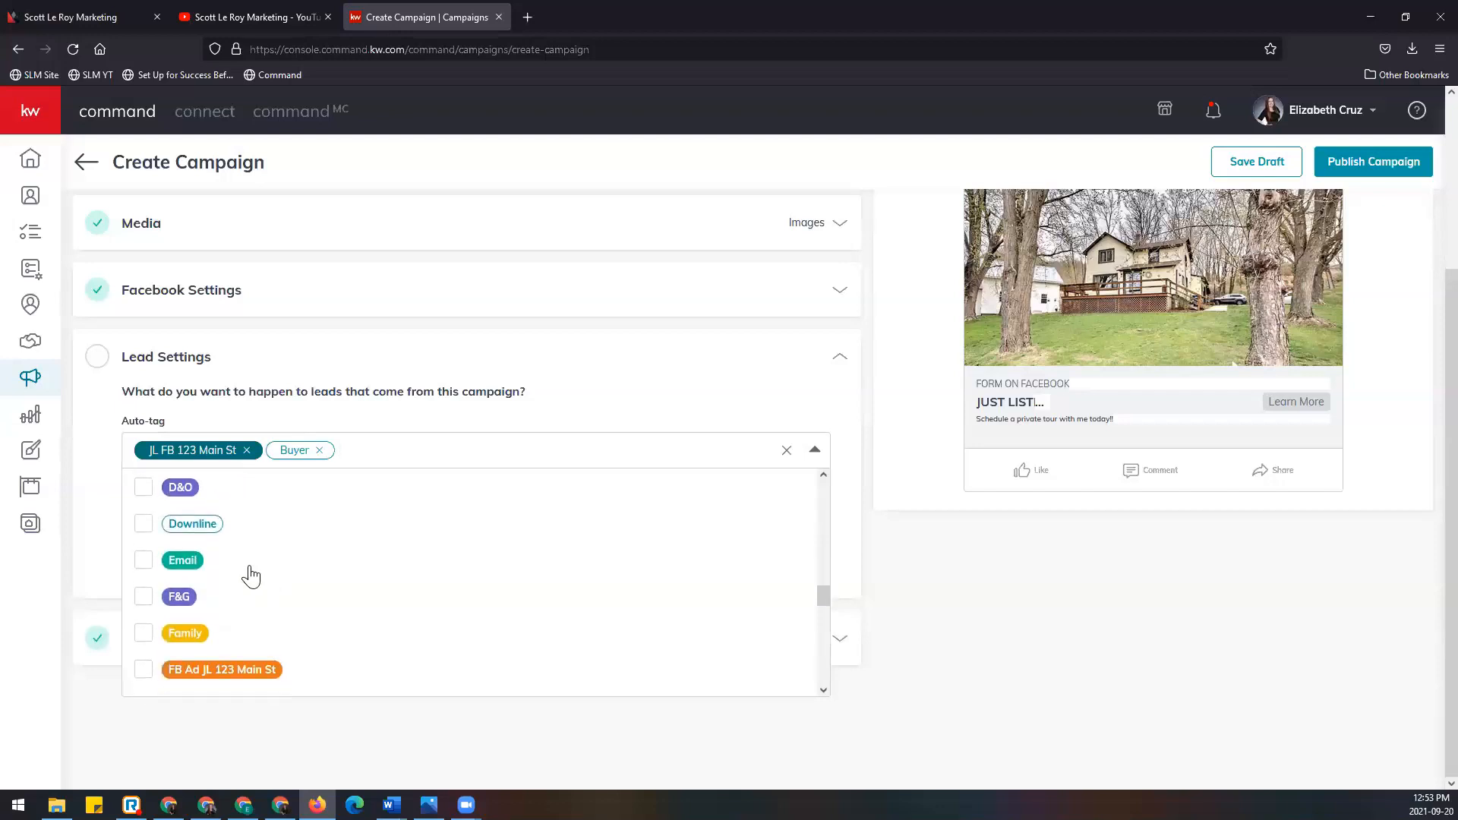
pyautogui.scroll(-5, 250, 577)
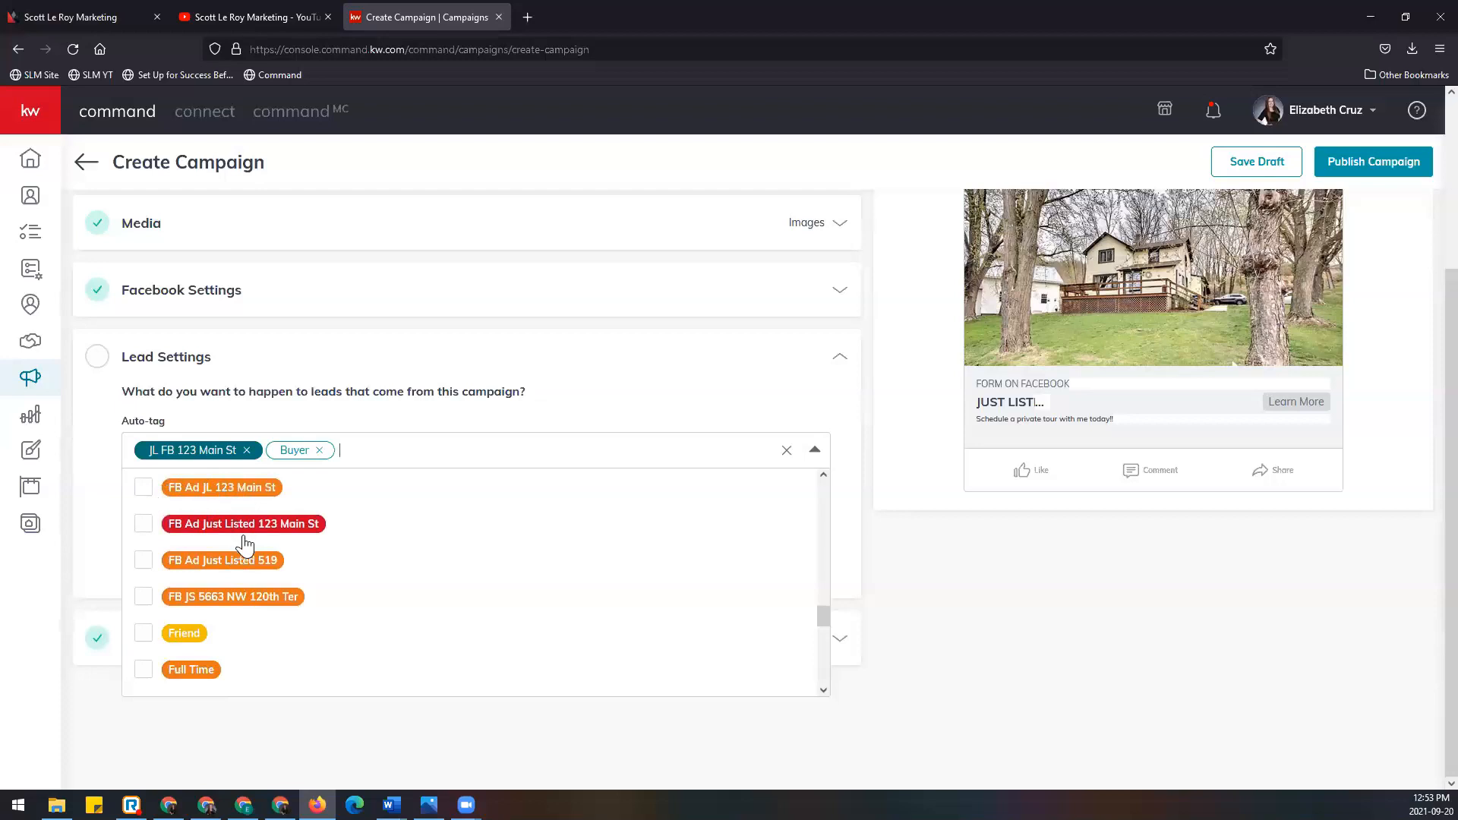
pyautogui.scroll(-3, 249, 563)
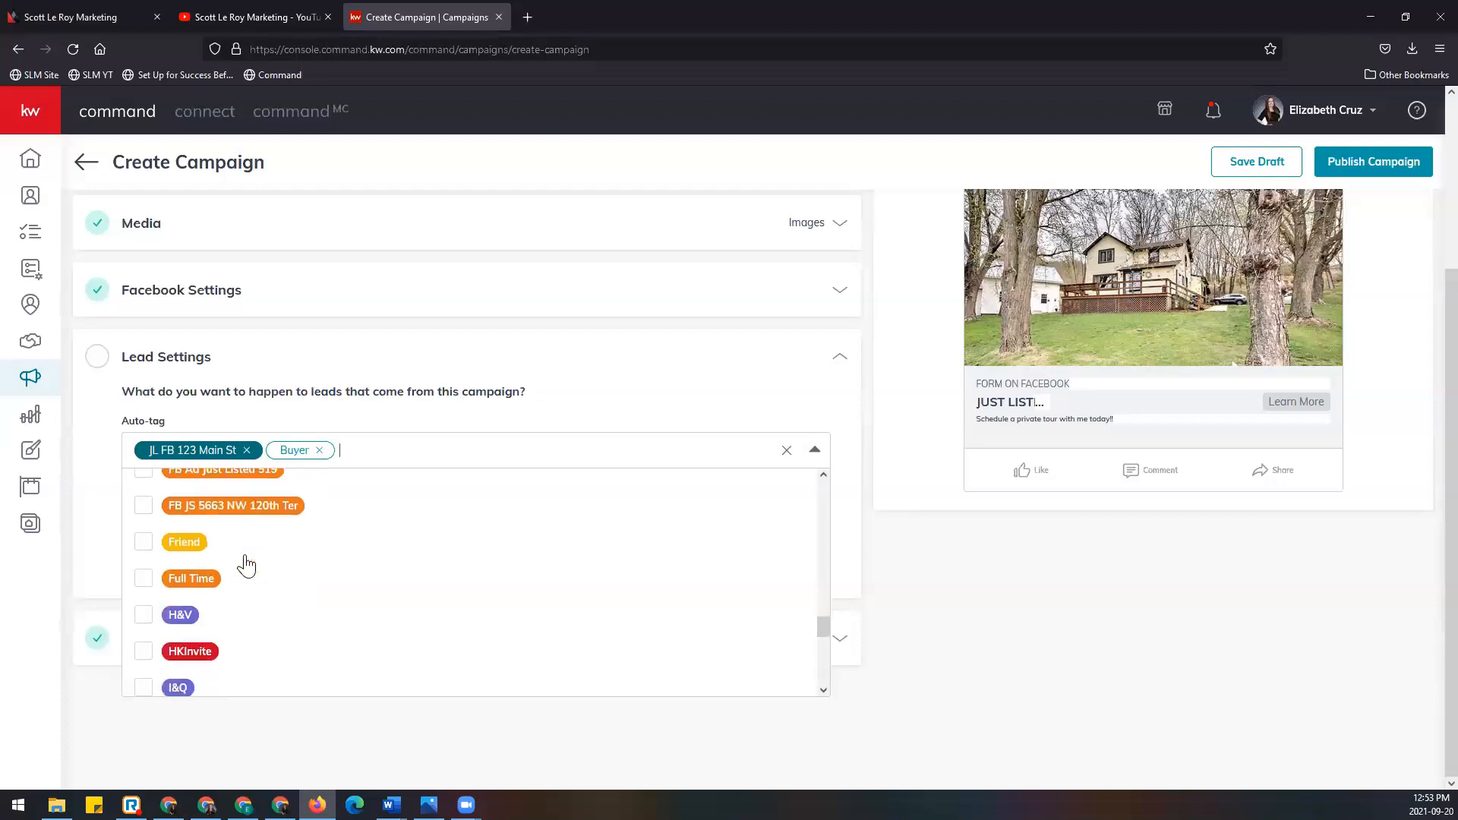
pyautogui.scroll(-5, 246, 566)
pyautogui.click(815, 450)
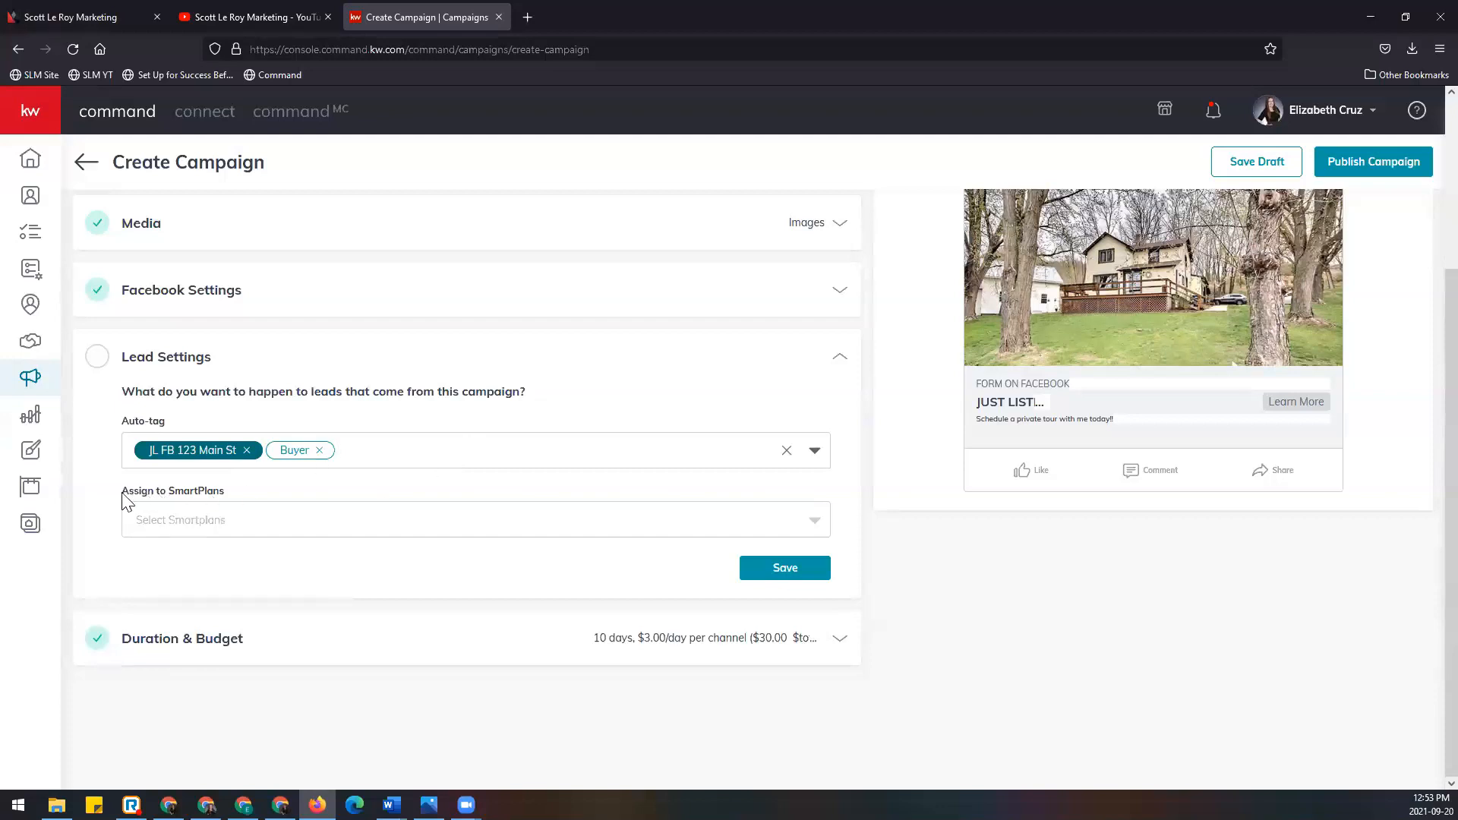
pyautogui.moveTo(124, 498); pyautogui.dragTo(266, 501)
# Step: Assign leads to the My Monthly Neighborhood Nurture SmartPlan and save Lead Settings
pyautogui.click(228, 482)
pyautogui.click(814, 522)
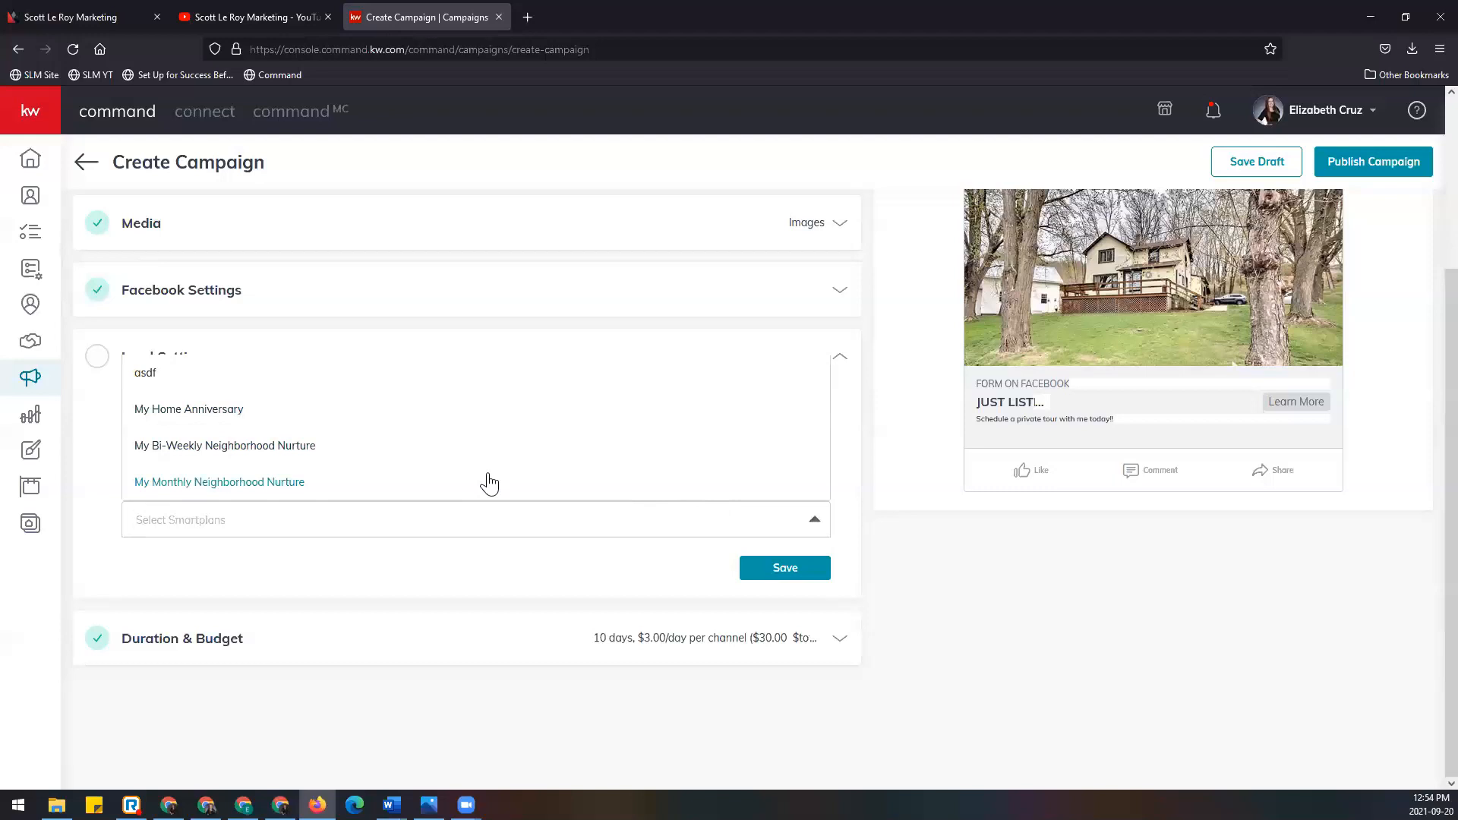
pyautogui.click(218, 486)
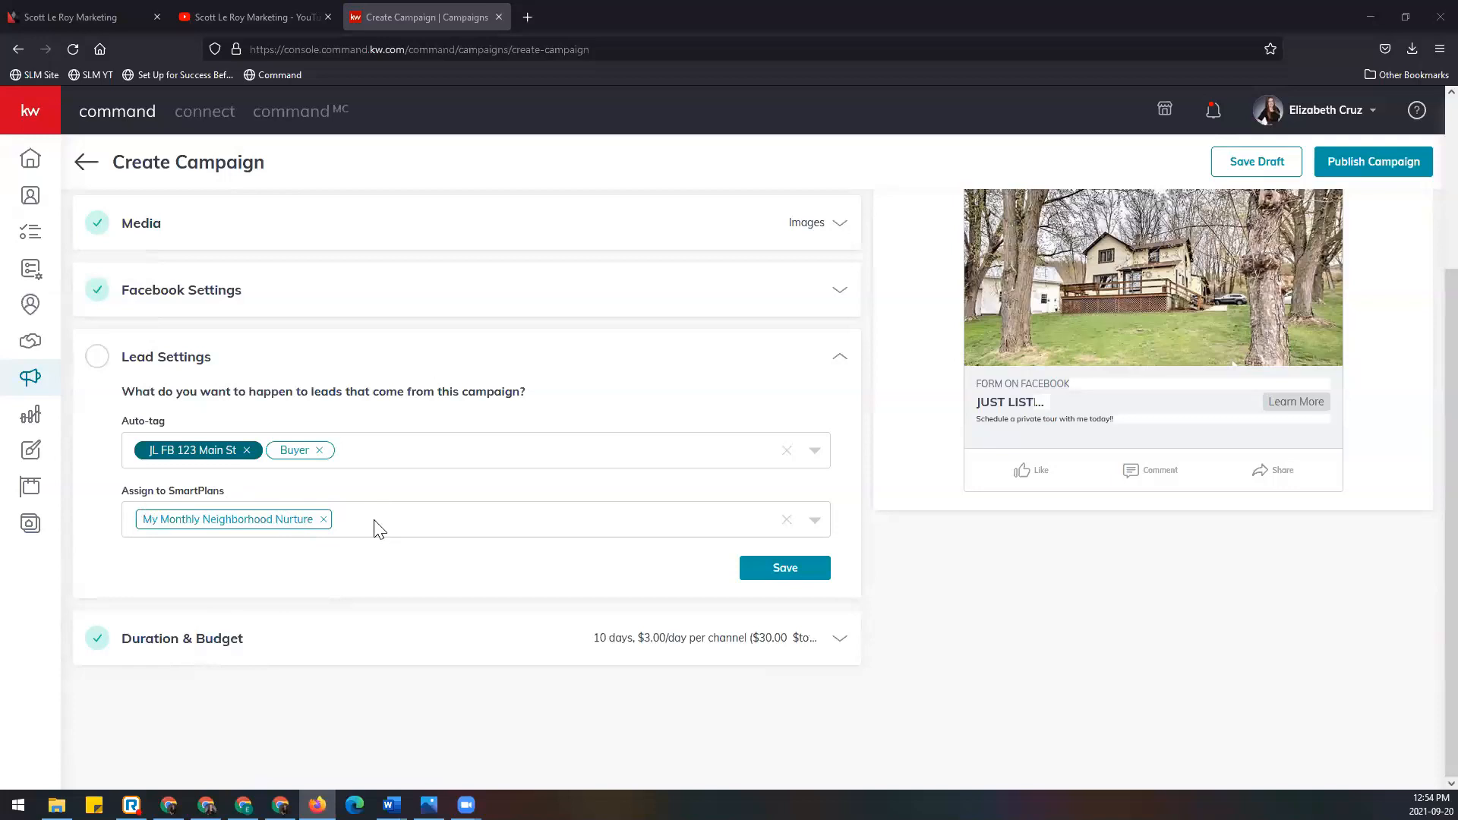
pyautogui.click(817, 576)
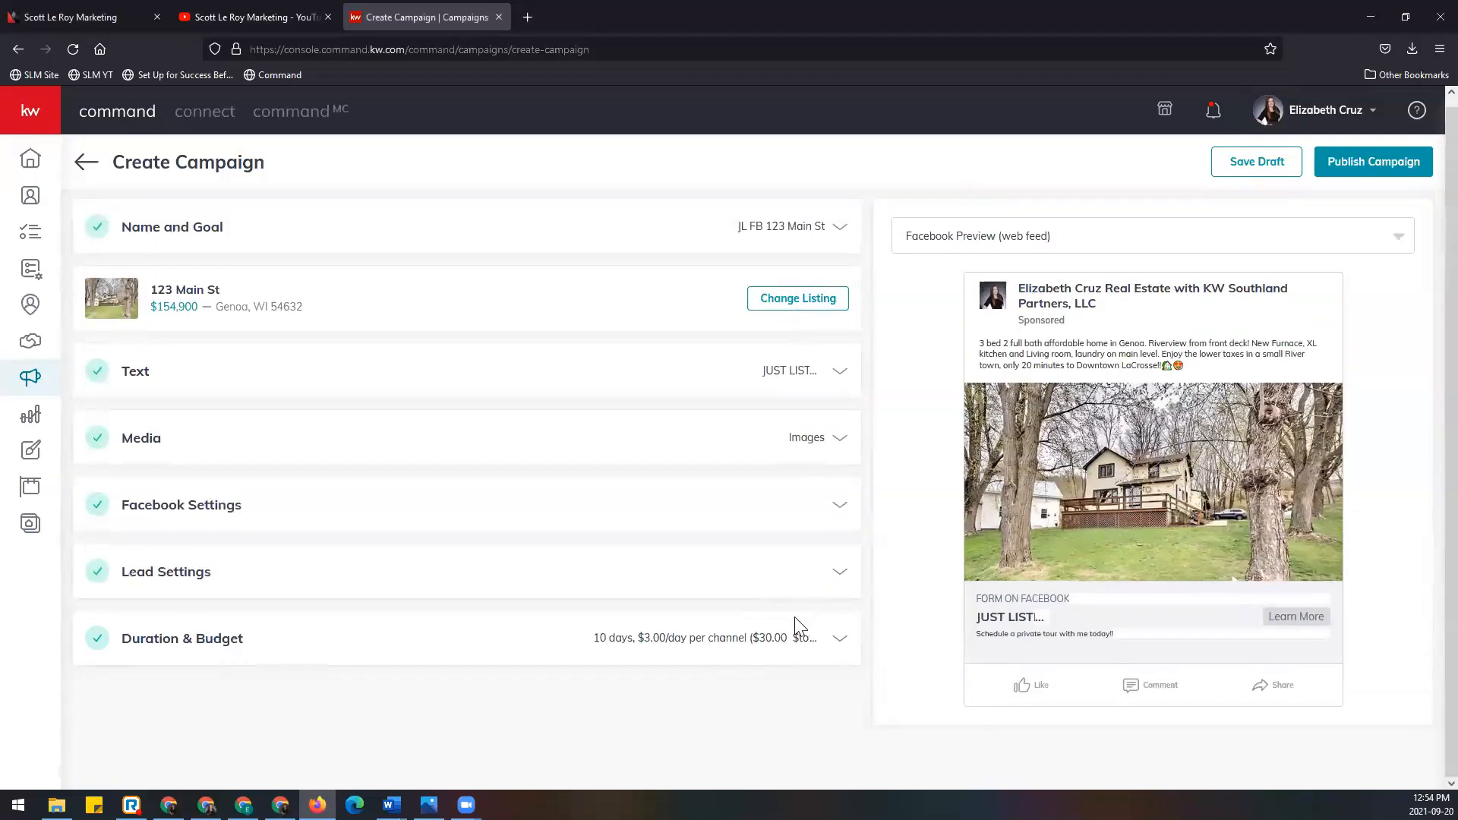
# Step: Expand Duration & Budget, showing Sep 21 to Oct 1, 2021 with a $30 budget
pyautogui.click(826, 644)
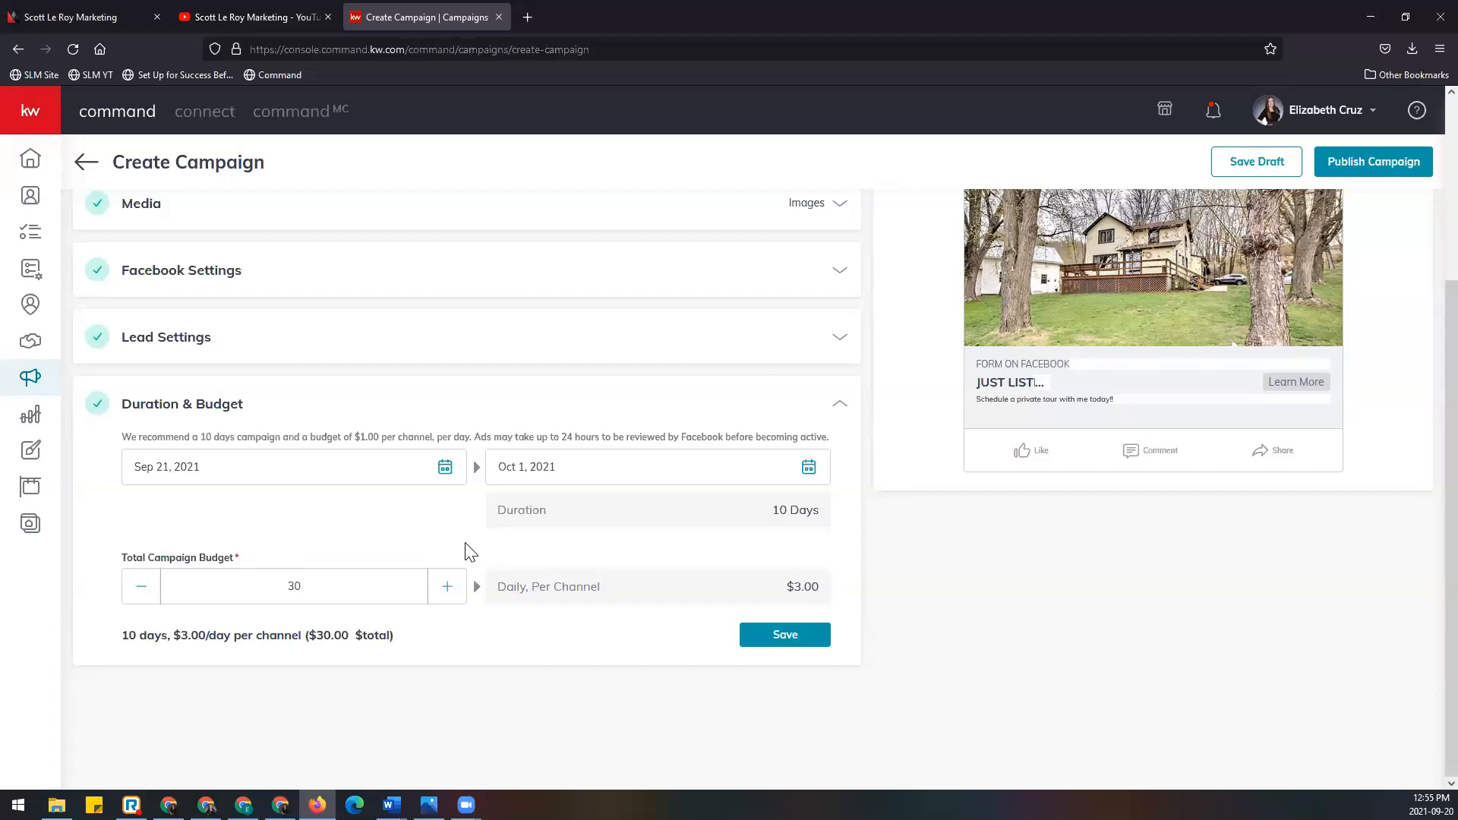
# Step: Set the campaign dates to Sep 22 through Oct 16, 2021
pyautogui.click(445, 470)
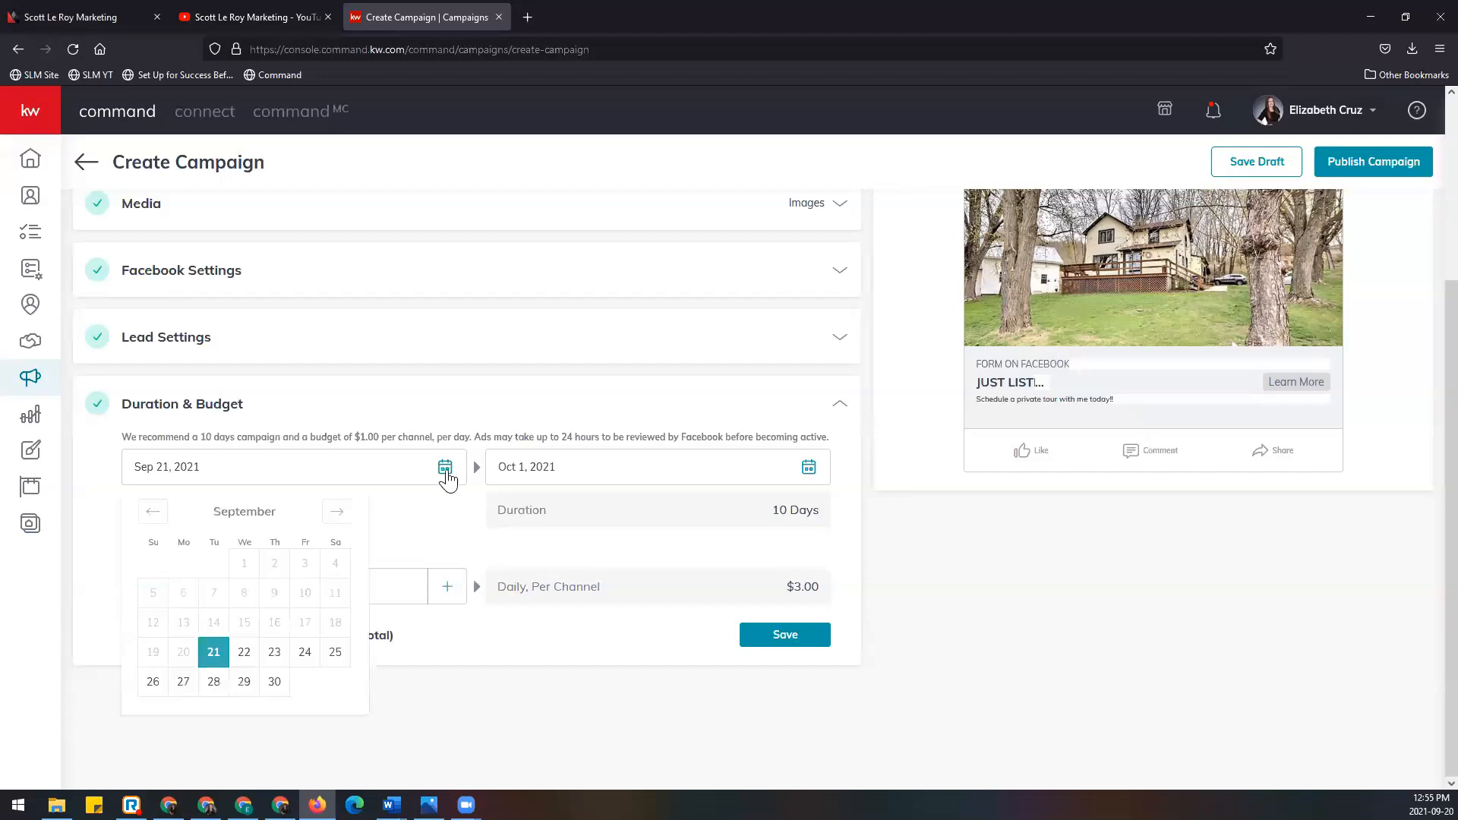
pyautogui.click(243, 655)
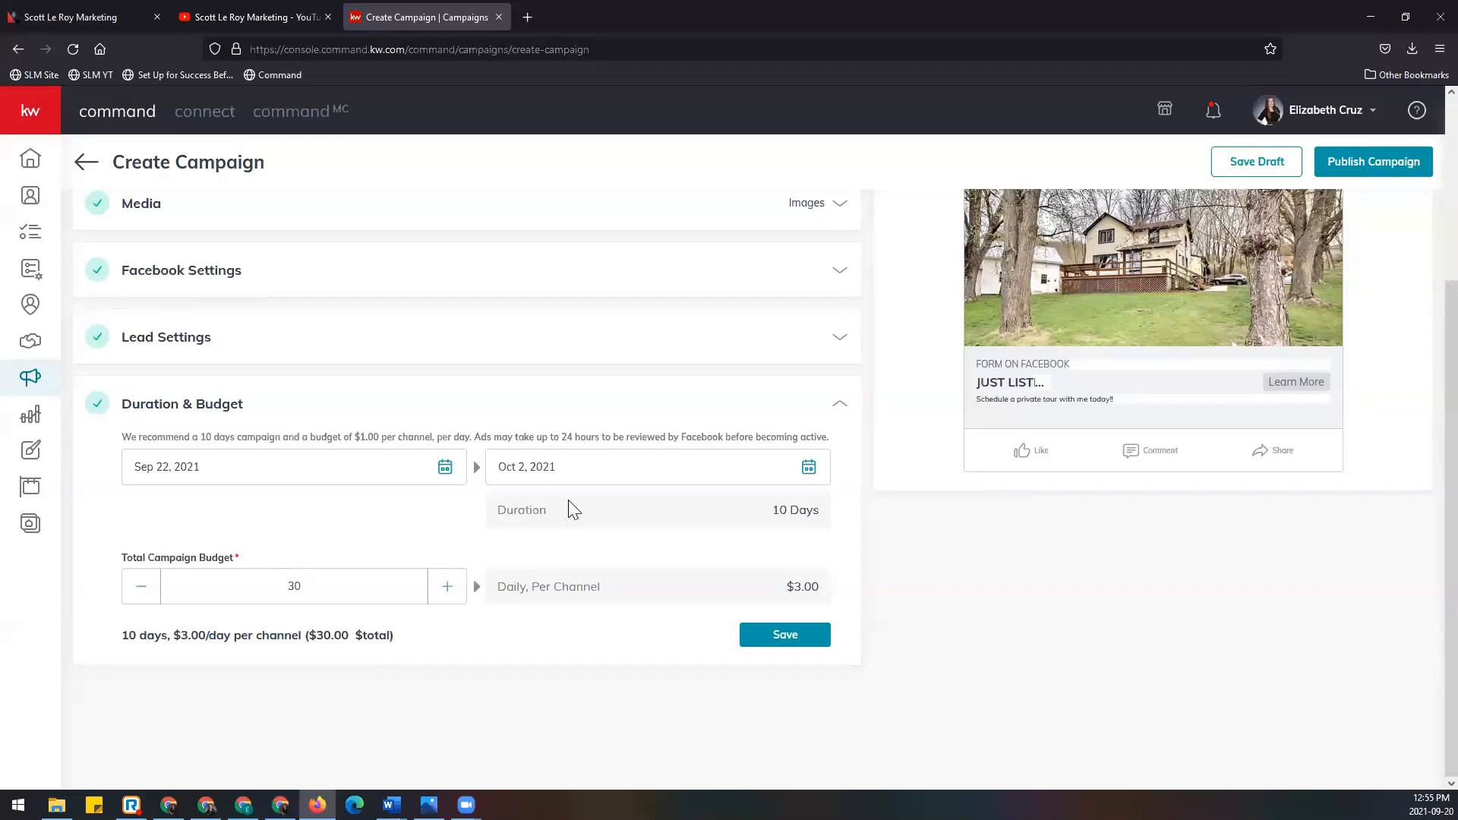
pyautogui.click(808, 468)
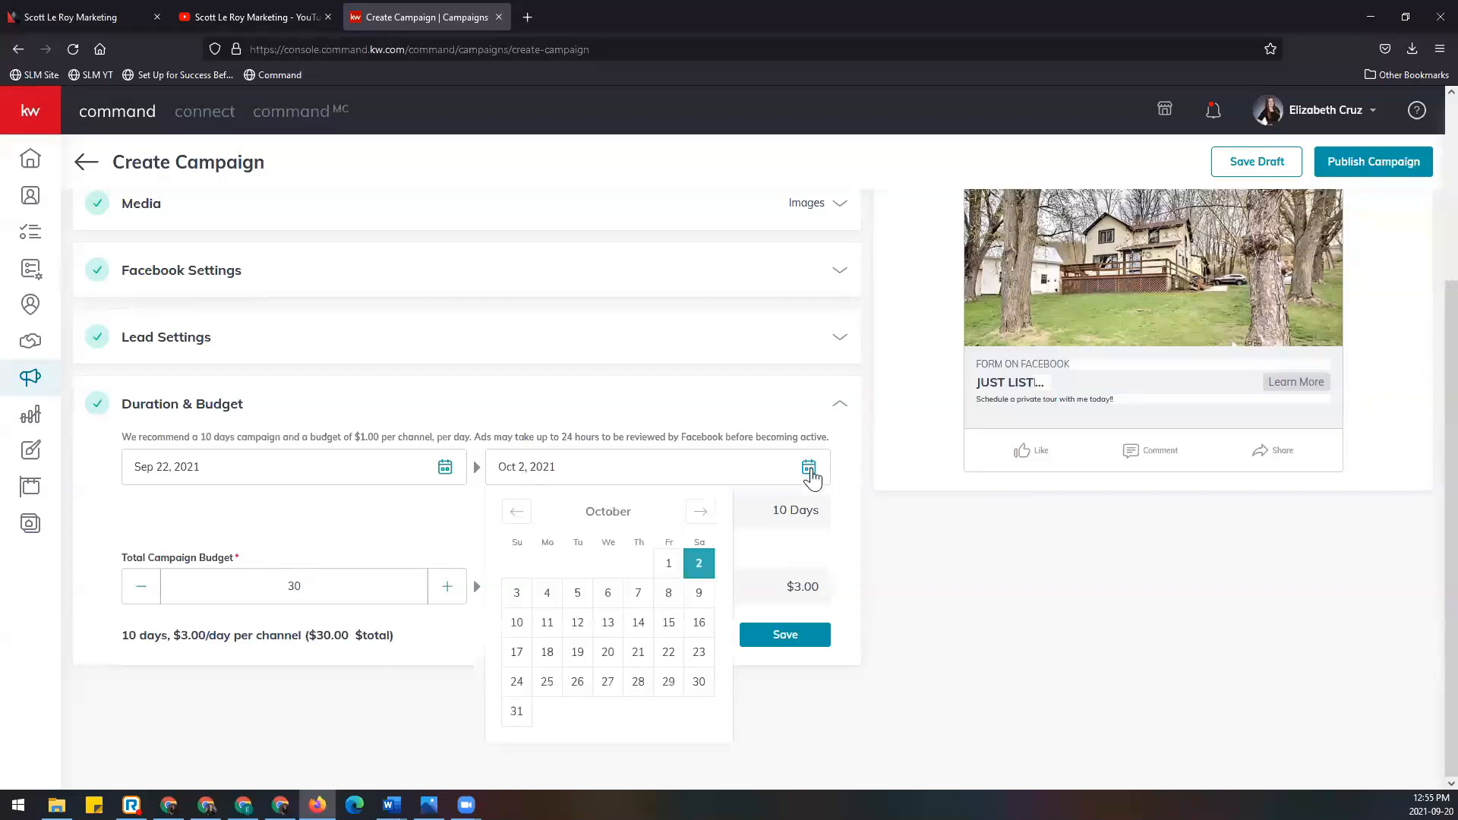
pyautogui.click(696, 594)
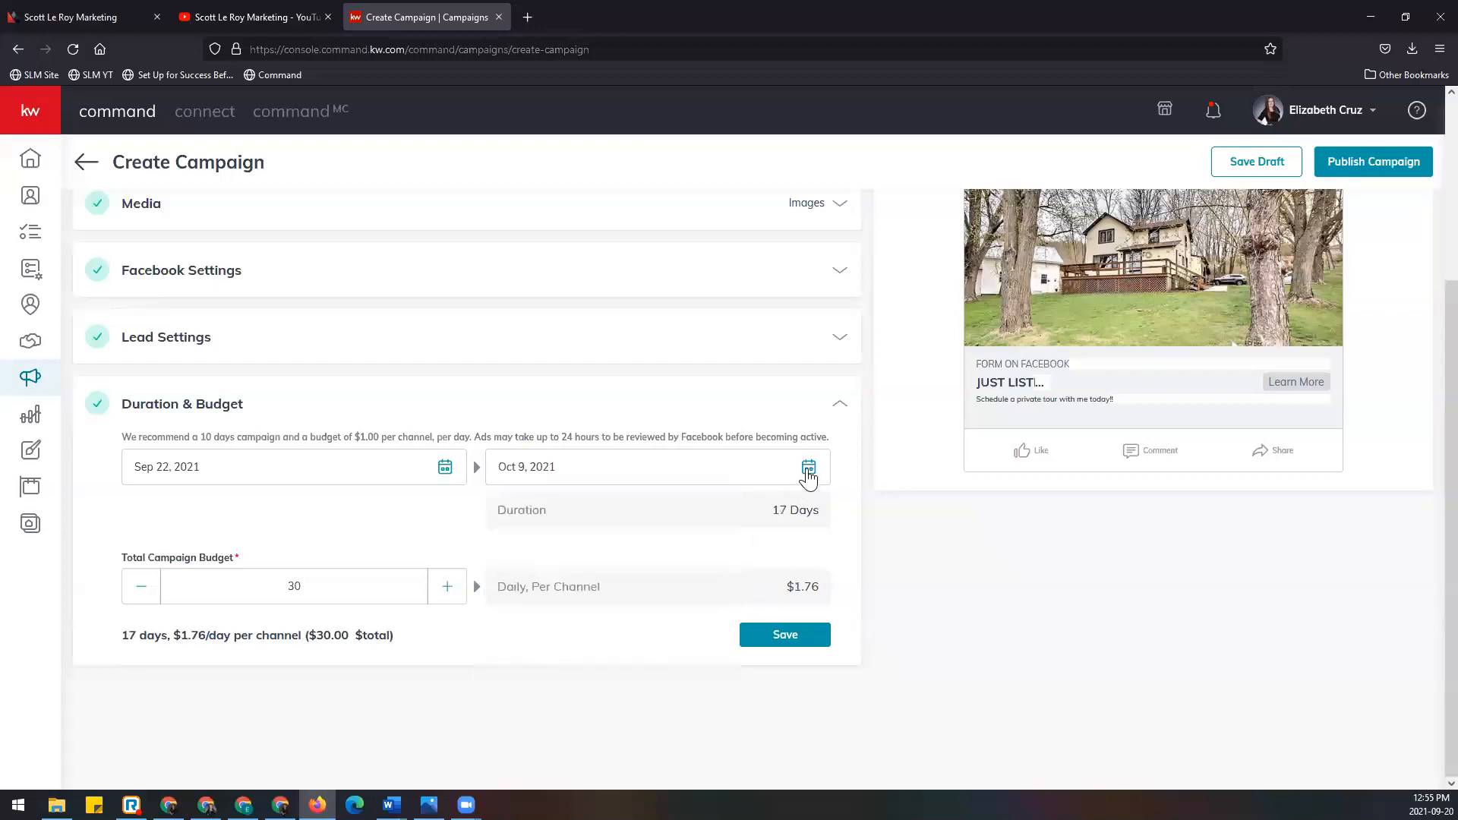
pyautogui.click(809, 466)
pyautogui.click(698, 623)
# Step: Review the resulting 24-day duration and $1.25 daily amount
pyautogui.moveTo(498, 510); pyautogui.dragTo(830, 520)
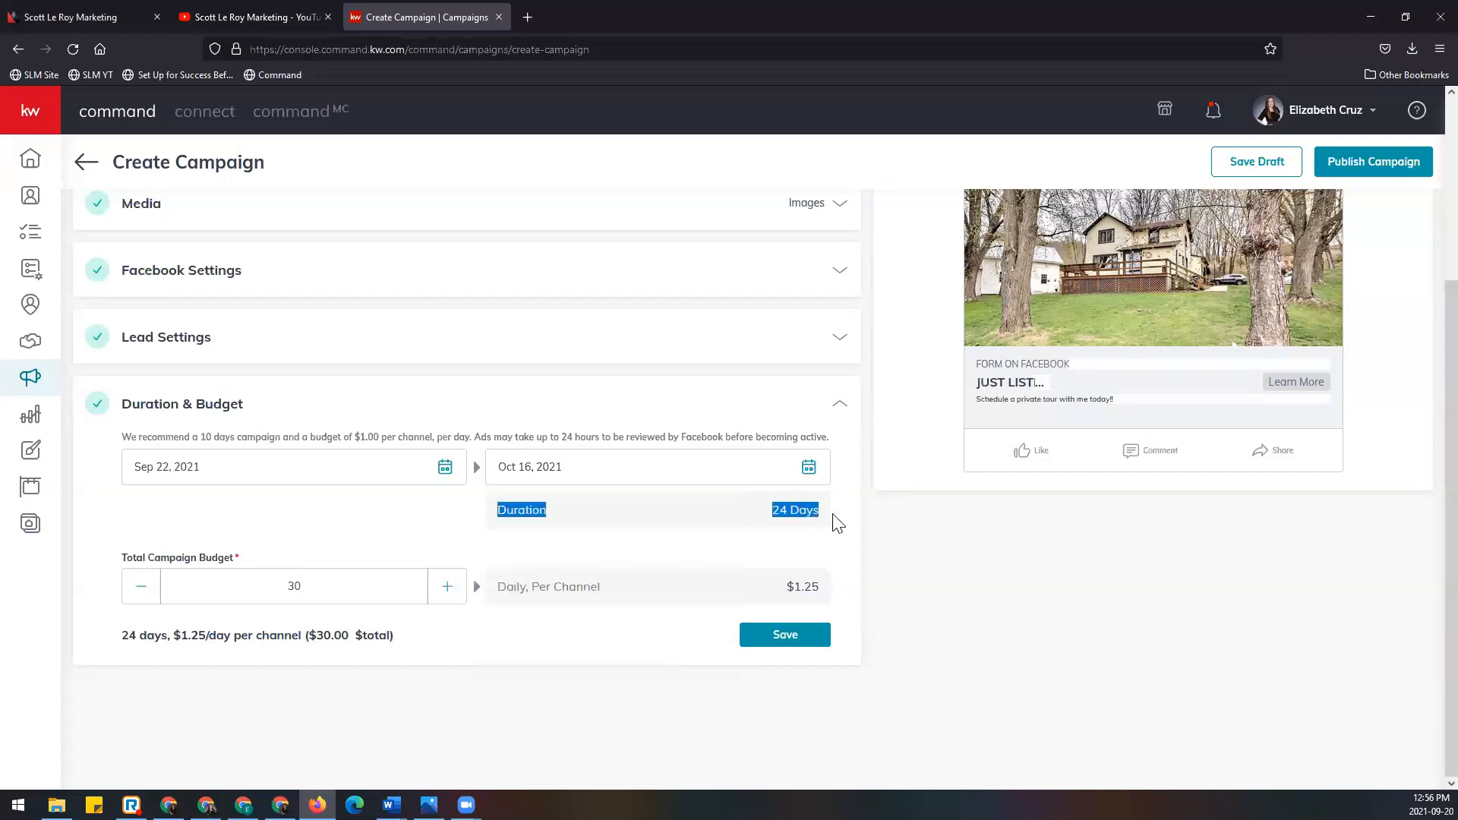
pyautogui.click(729, 544)
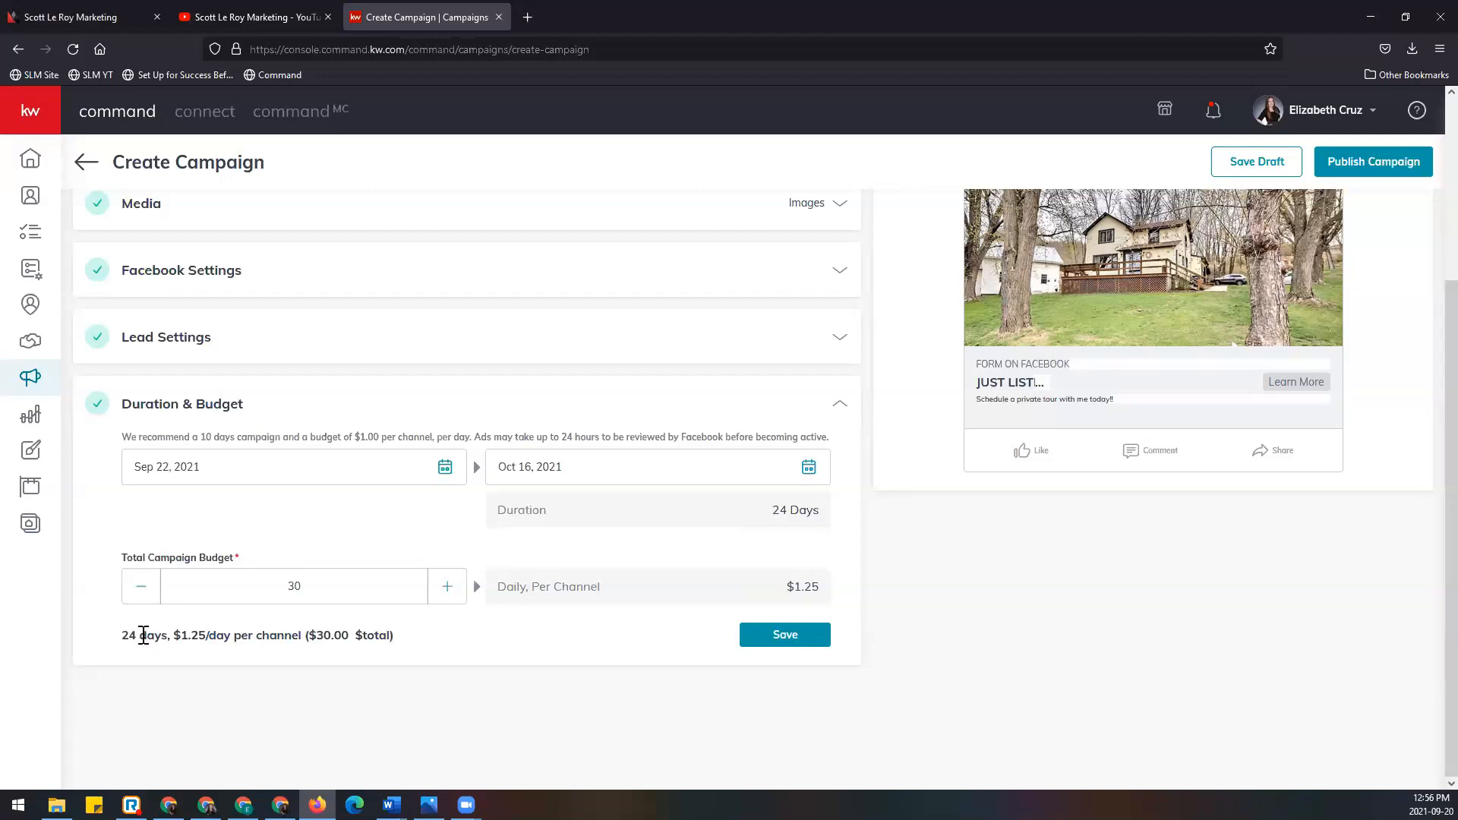
pyautogui.moveTo(124, 642); pyautogui.dragTo(170, 637)
pyautogui.moveTo(763, 508); pyautogui.dragTo(822, 523)
pyautogui.moveTo(175, 635); pyautogui.dragTo(305, 632)
# Step: Set the total budget to $24 ($1.00/day per channel) and save Duration & Budget
pyautogui.click(280, 667)
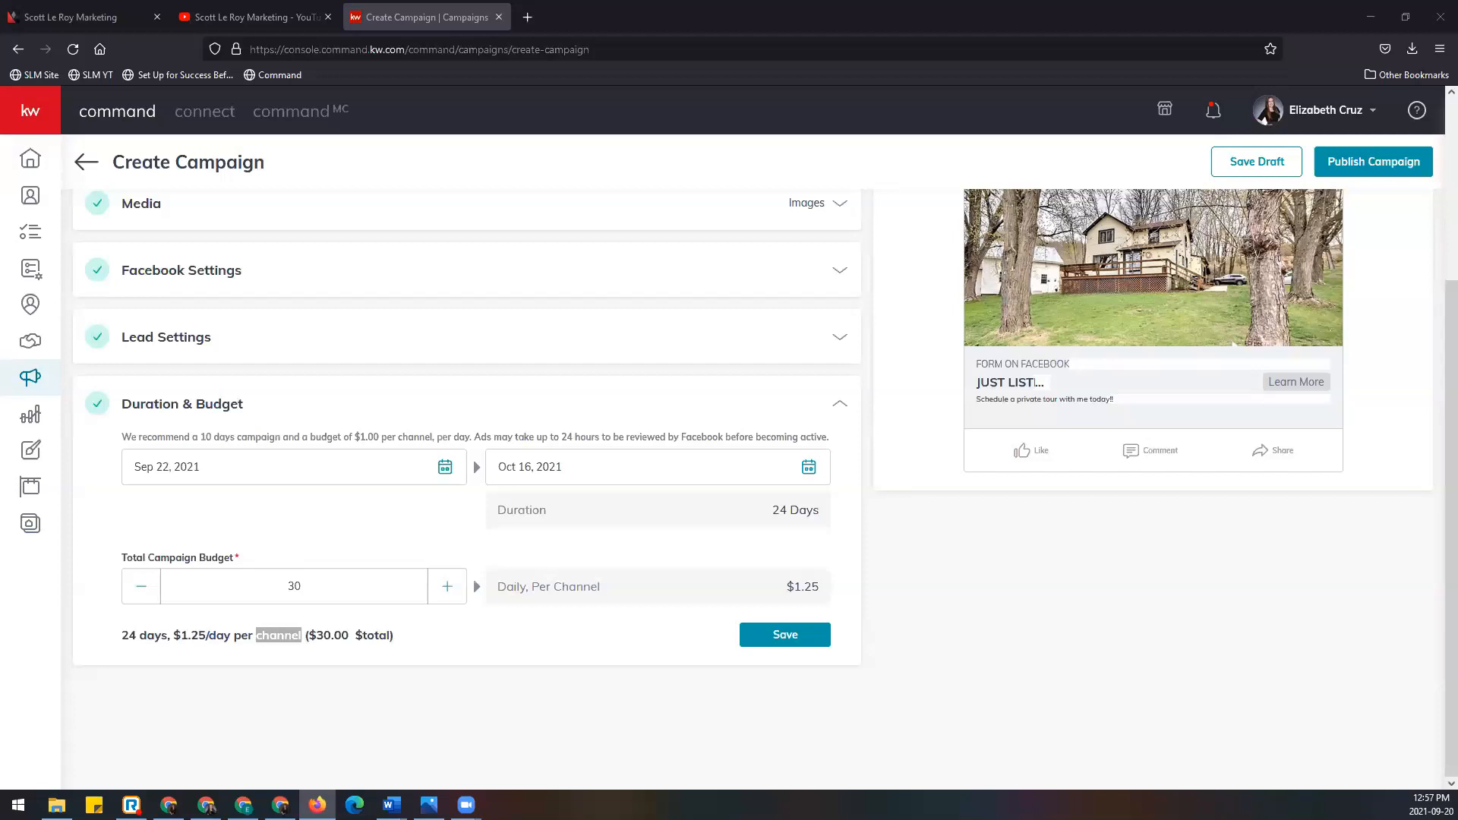
pyautogui.doubleClick(139, 594)
pyautogui.doubleClick(139, 594)
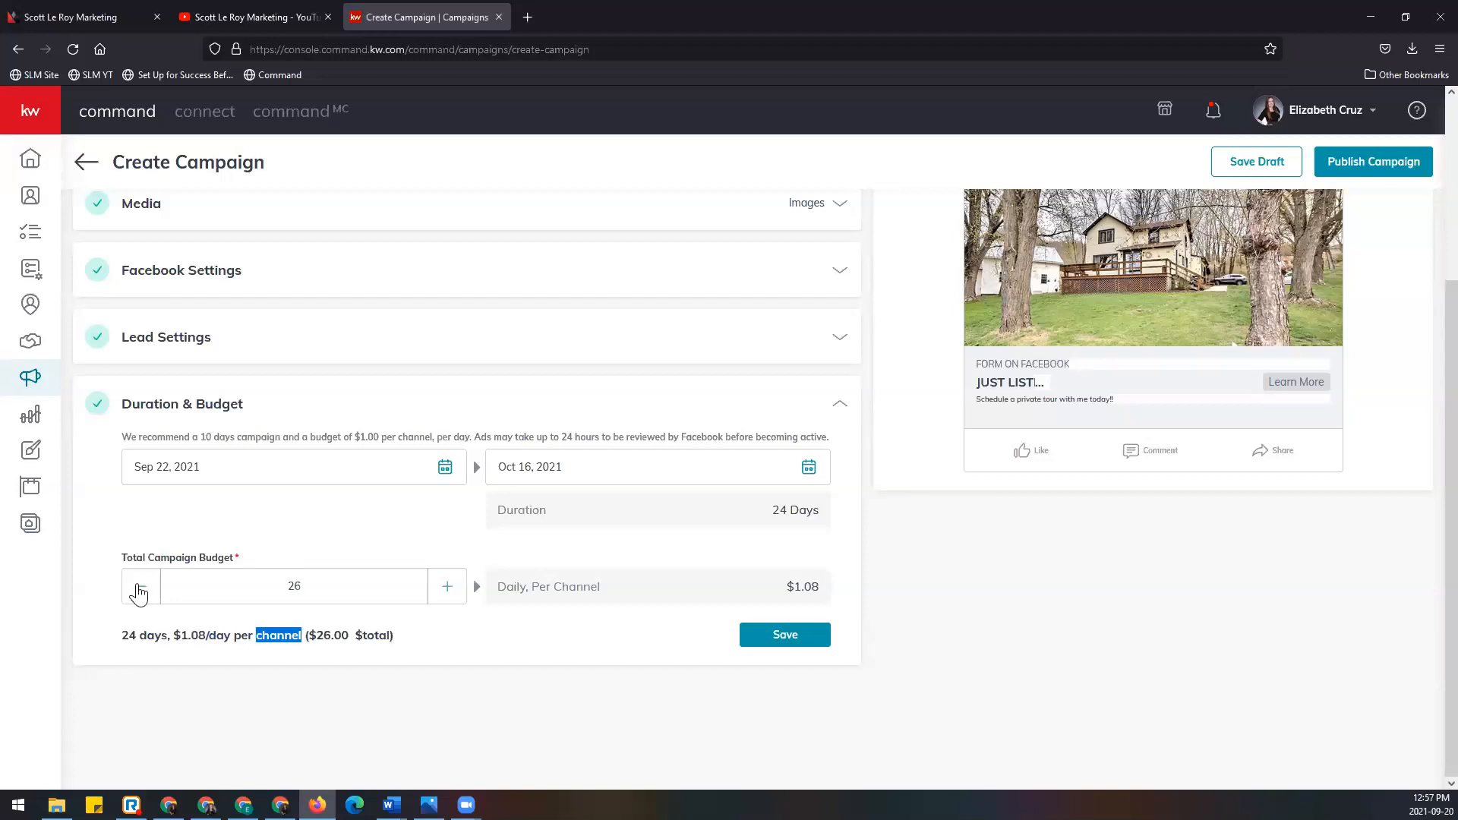
pyautogui.click(142, 600)
pyautogui.click(143, 601)
pyautogui.click(143, 602)
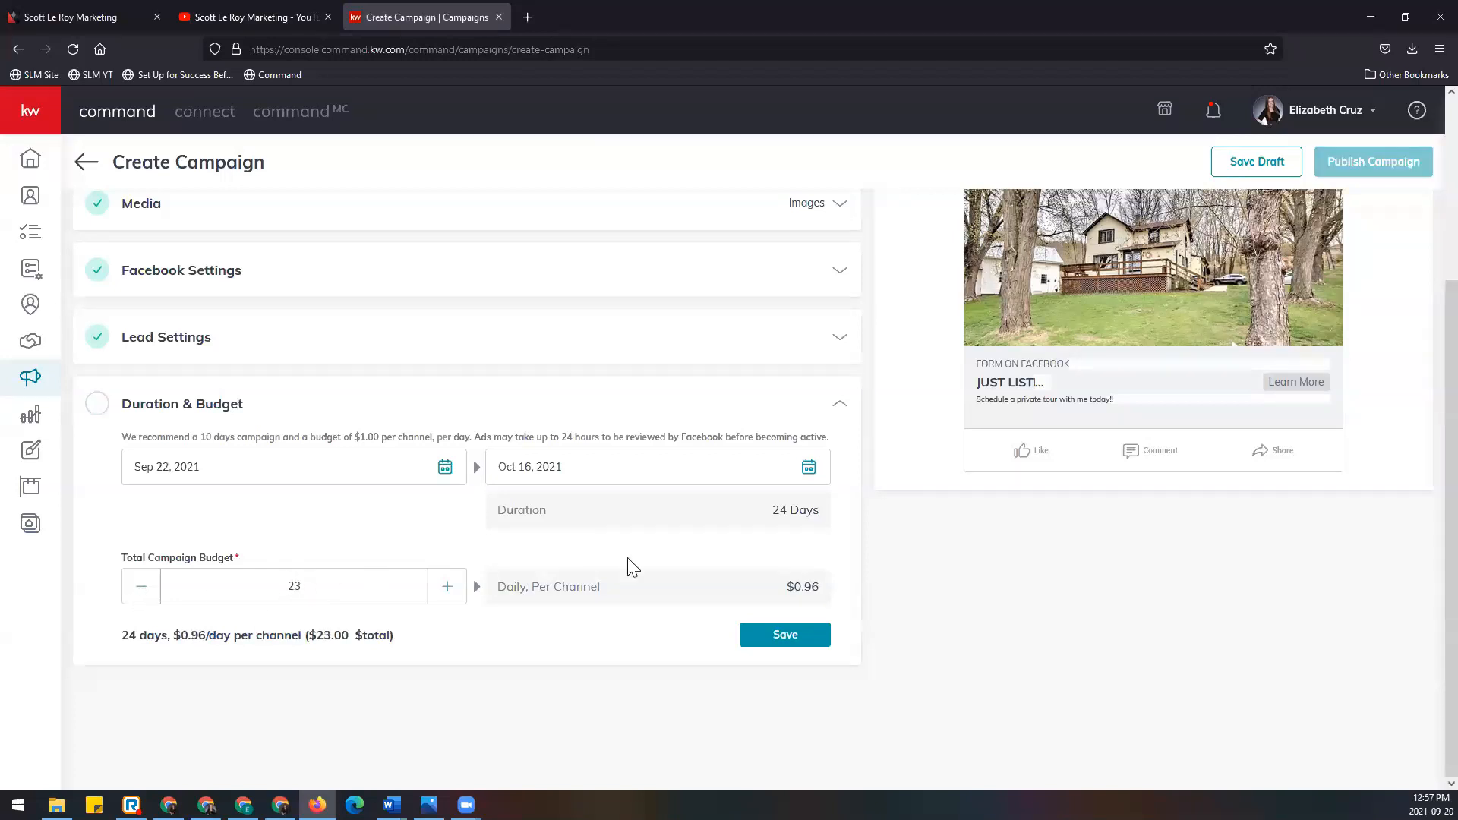
pyautogui.moveTo(174, 635); pyautogui.dragTo(206, 639)
pyautogui.click(446, 593)
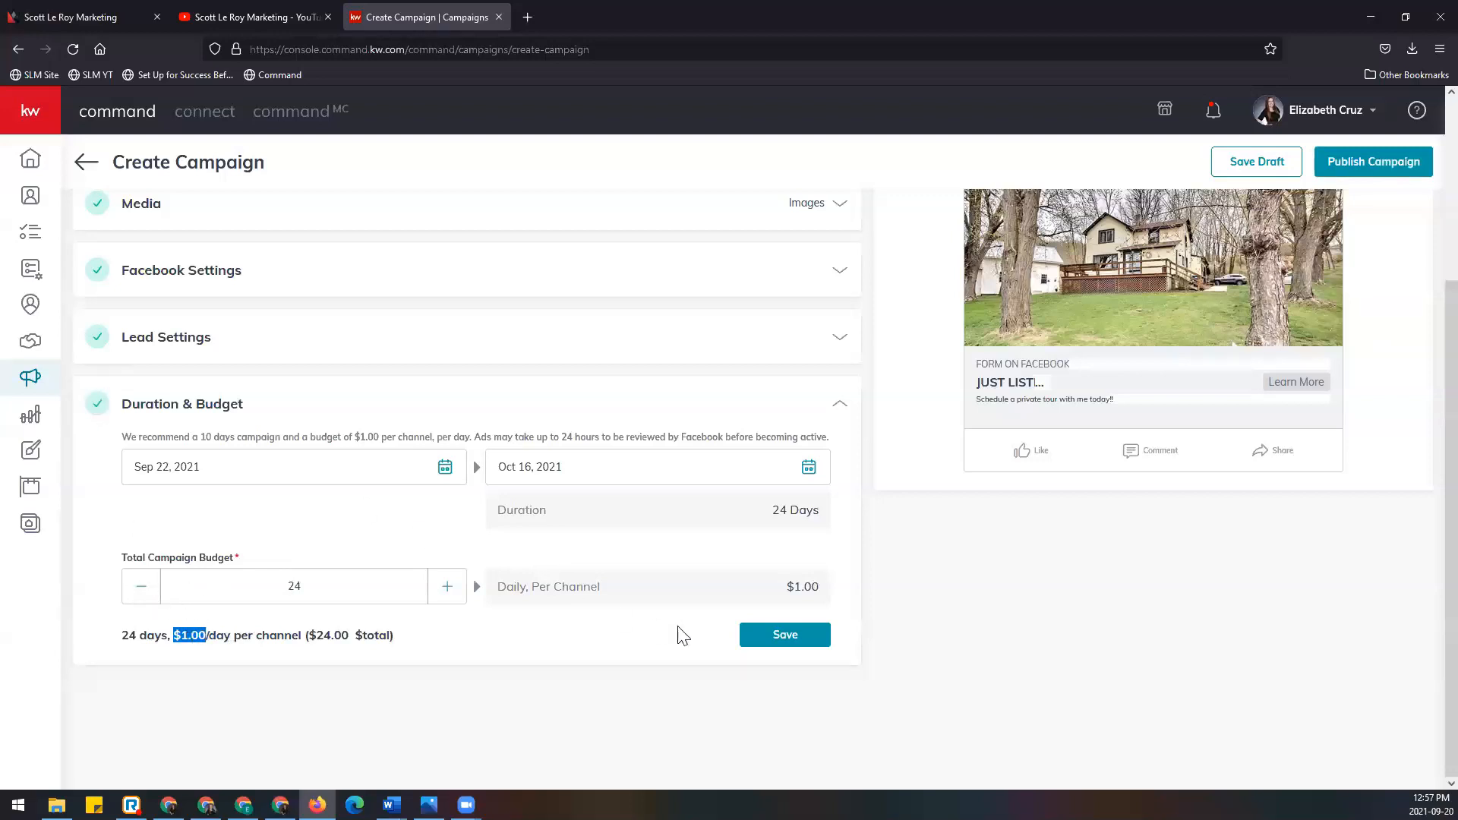
pyautogui.click(814, 649)
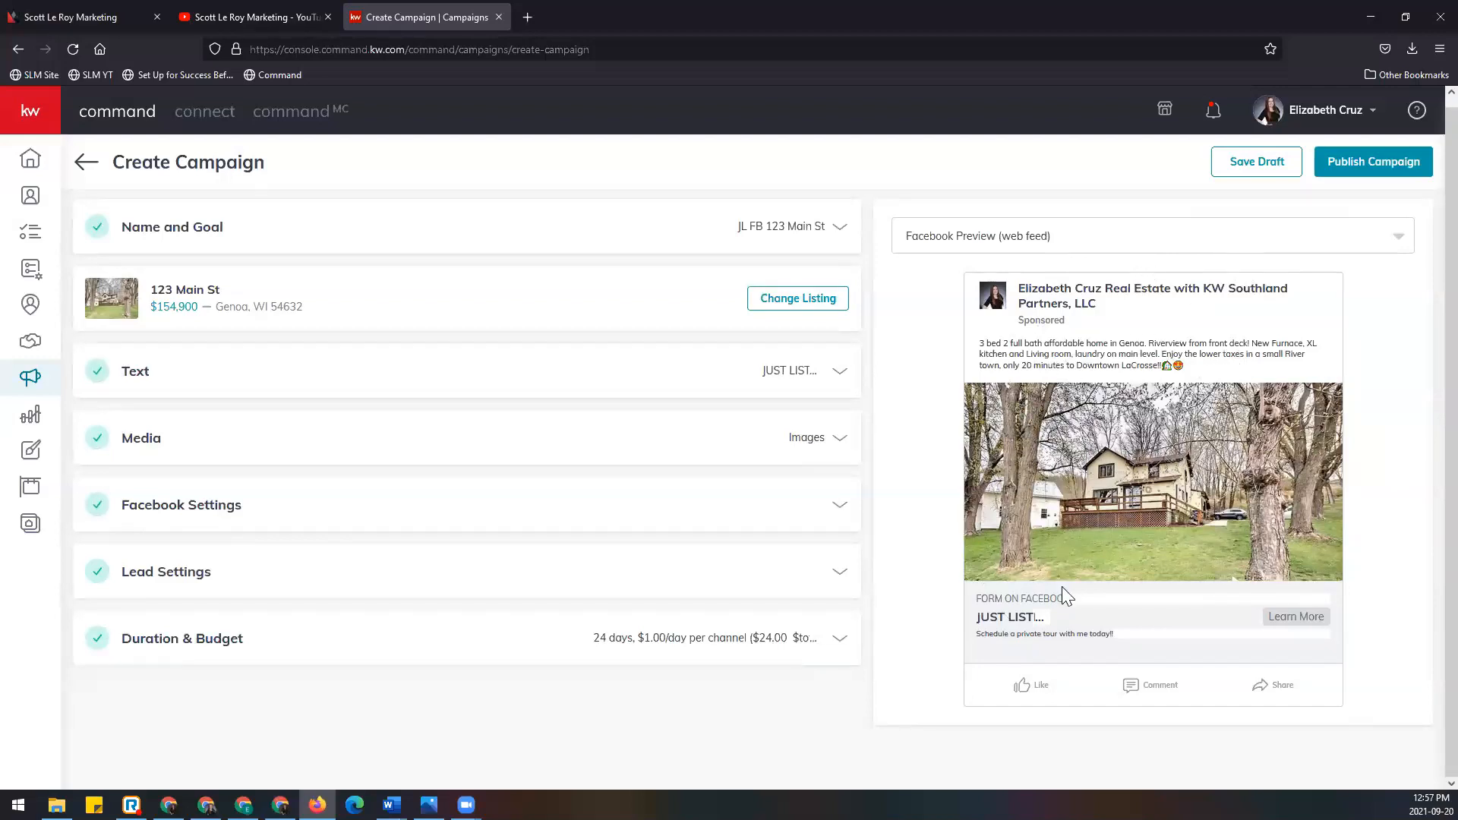
# Step: Switch the ad preview to Facebook Preview (mobile)
pyautogui.click(1069, 241)
pyautogui.click(1052, 309)
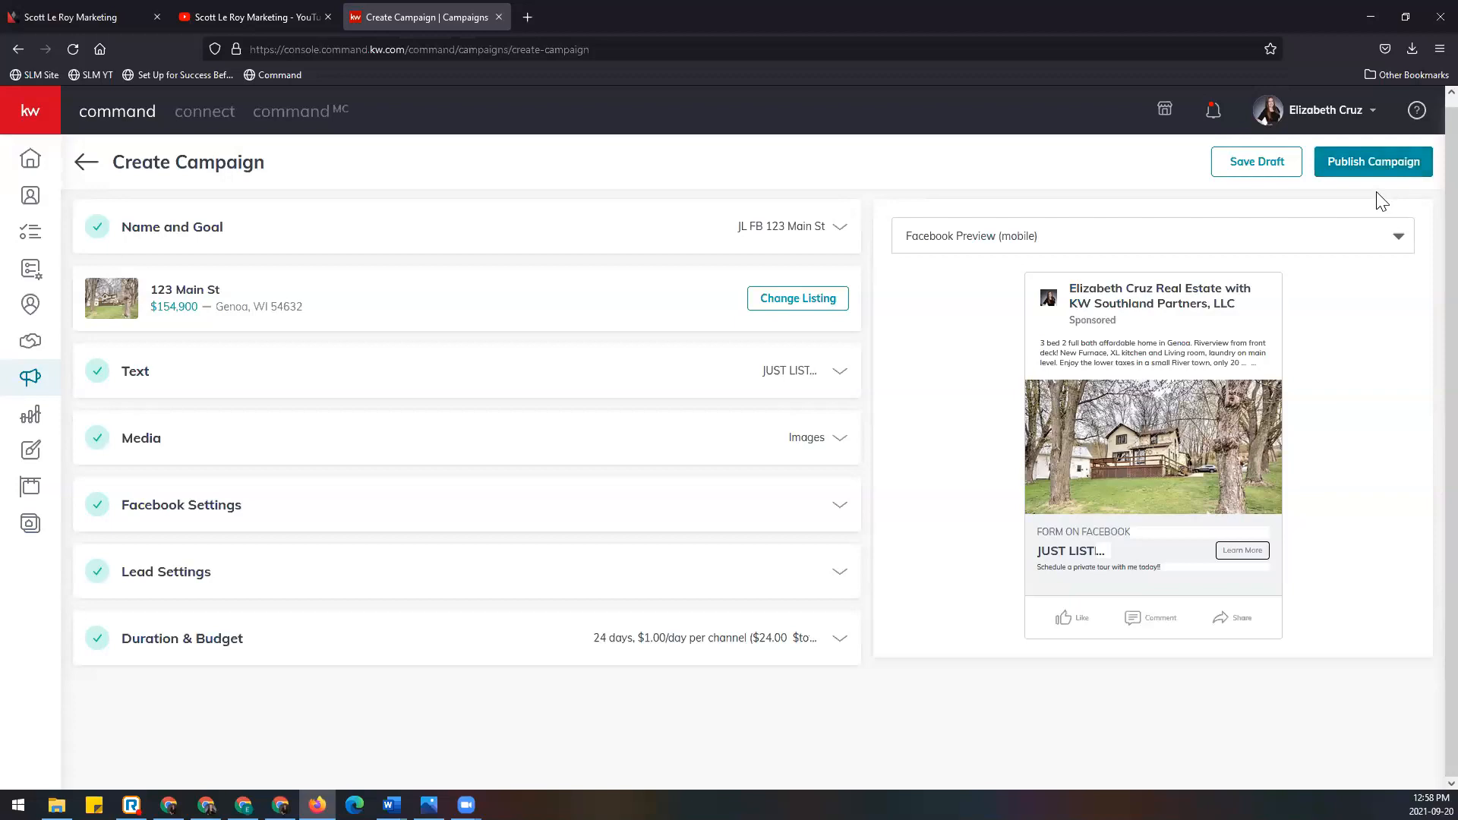
pyautogui.click(1265, 170)
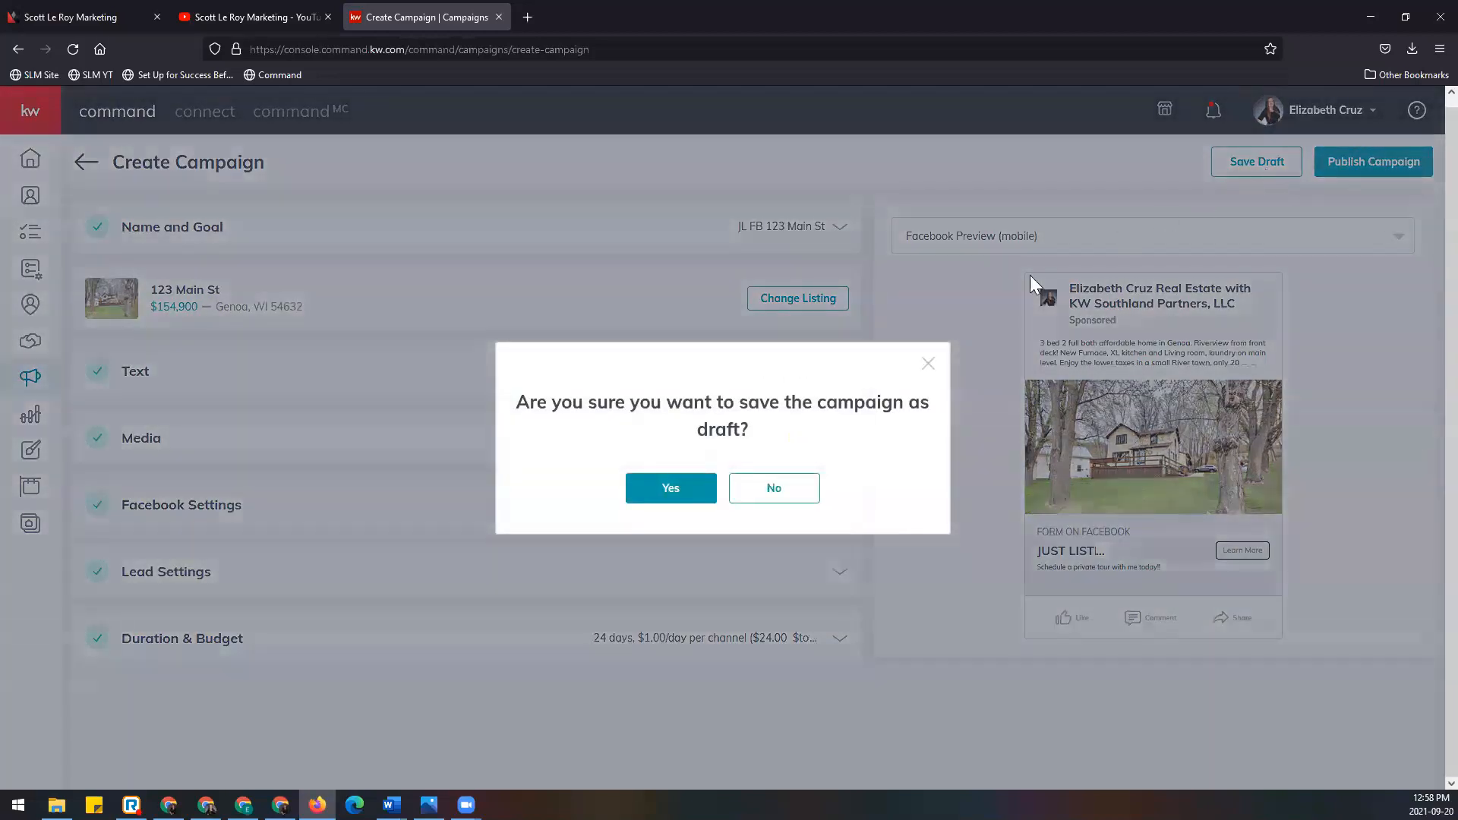
pyautogui.click(688, 498)
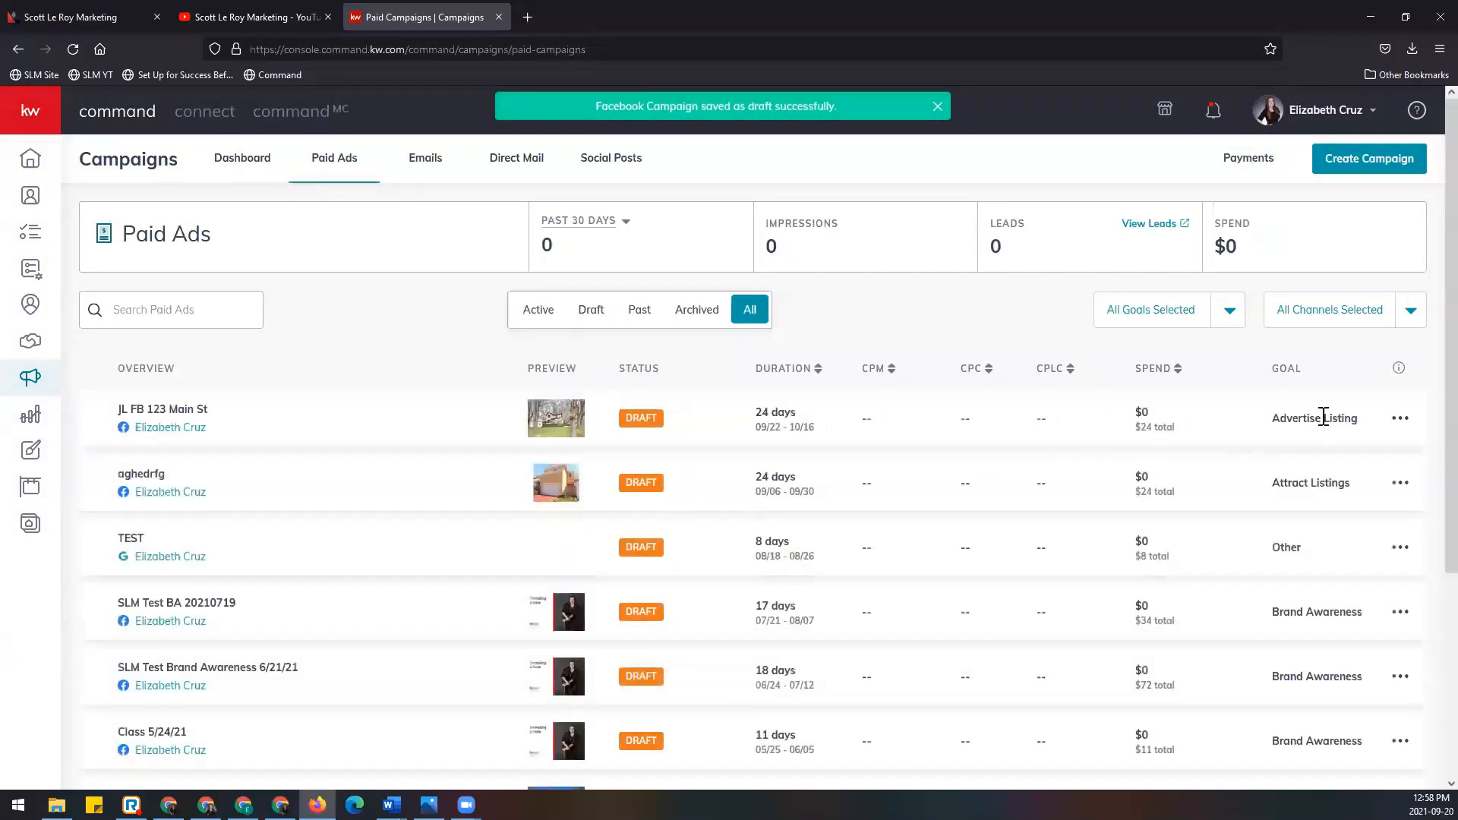
pyautogui.click(1401, 421)
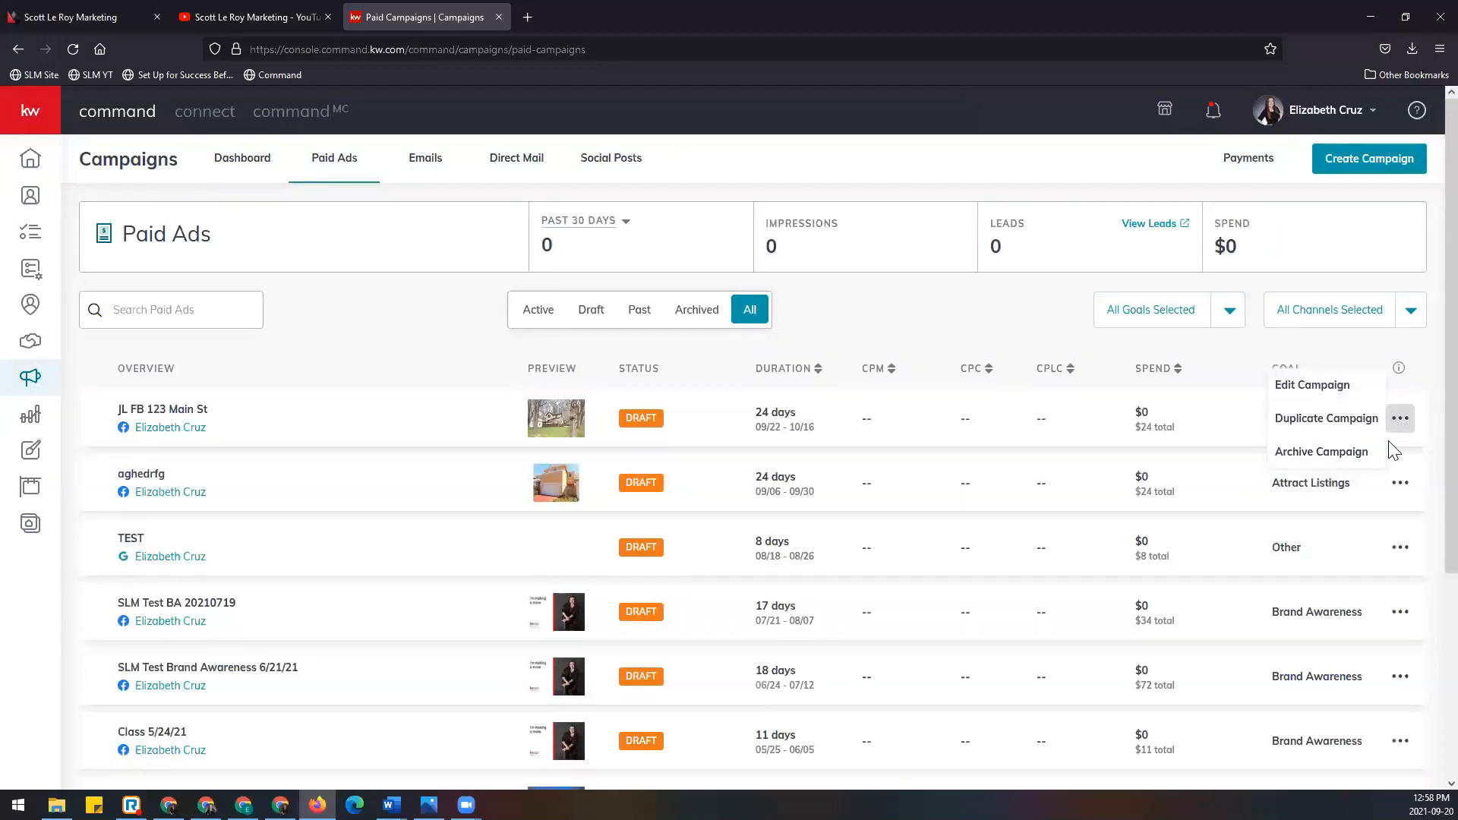
pyautogui.click(1362, 428)
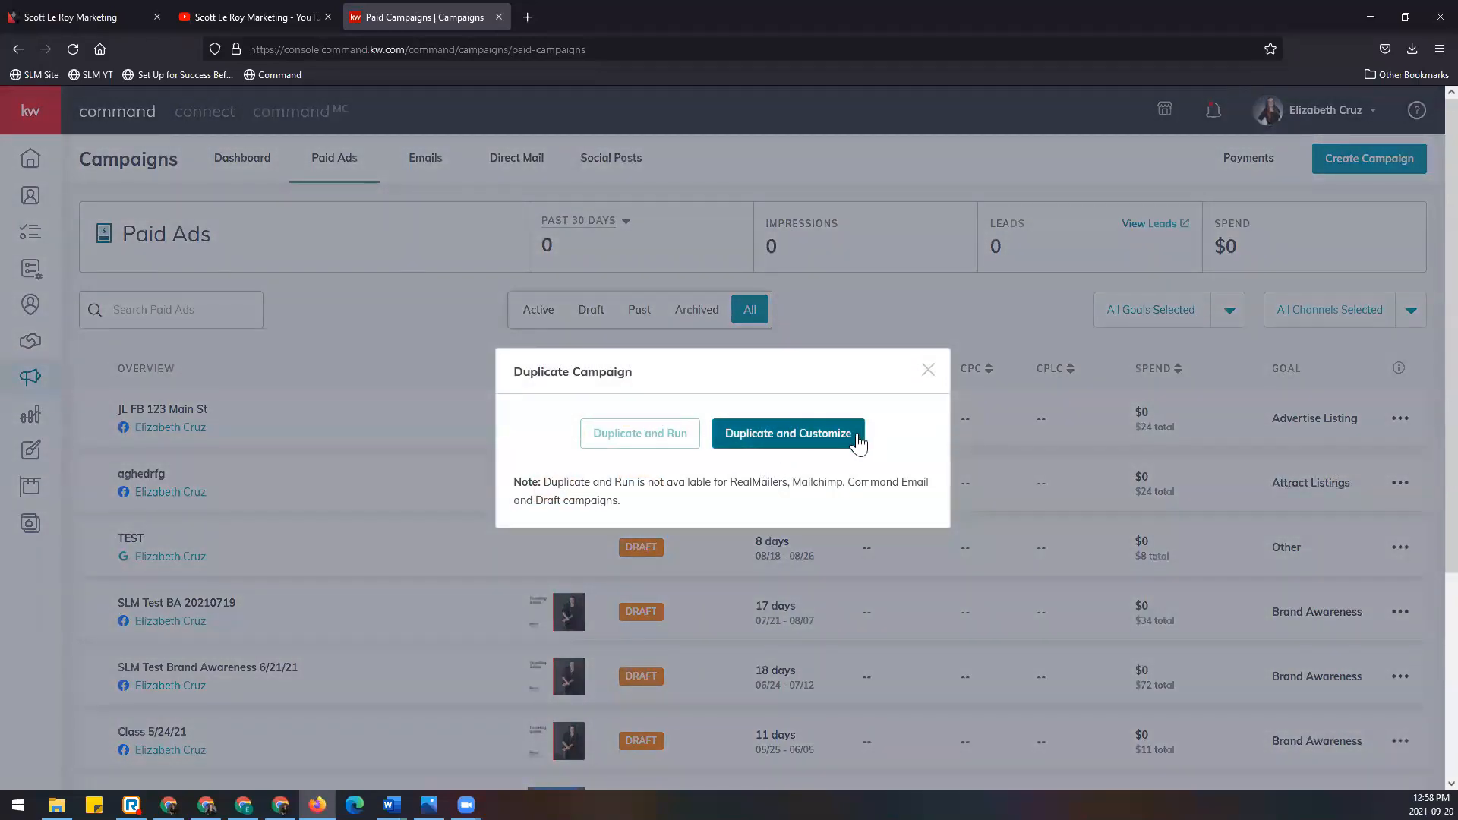
pyautogui.click(928, 369)
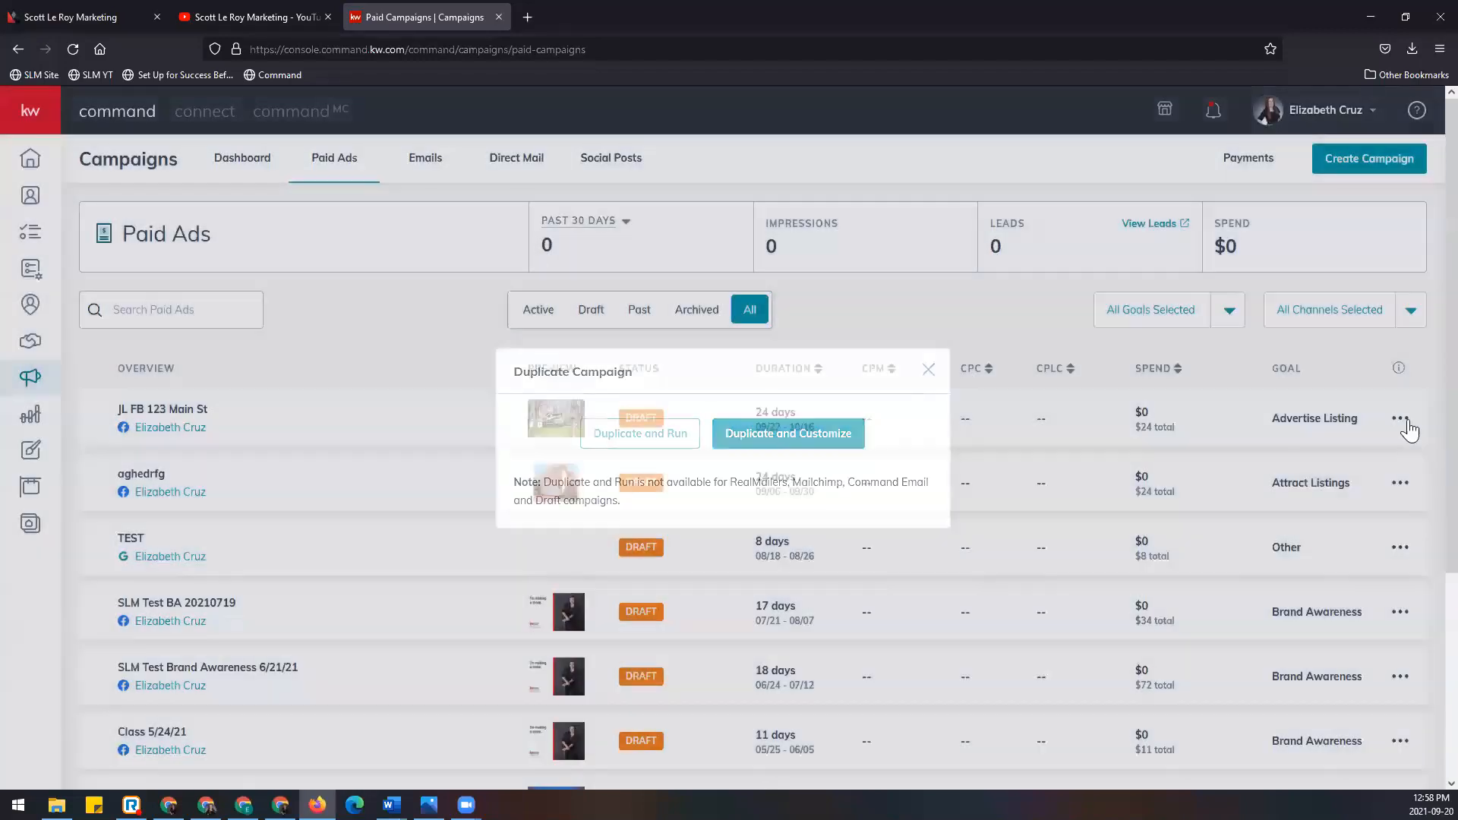
pyautogui.click(1401, 422)
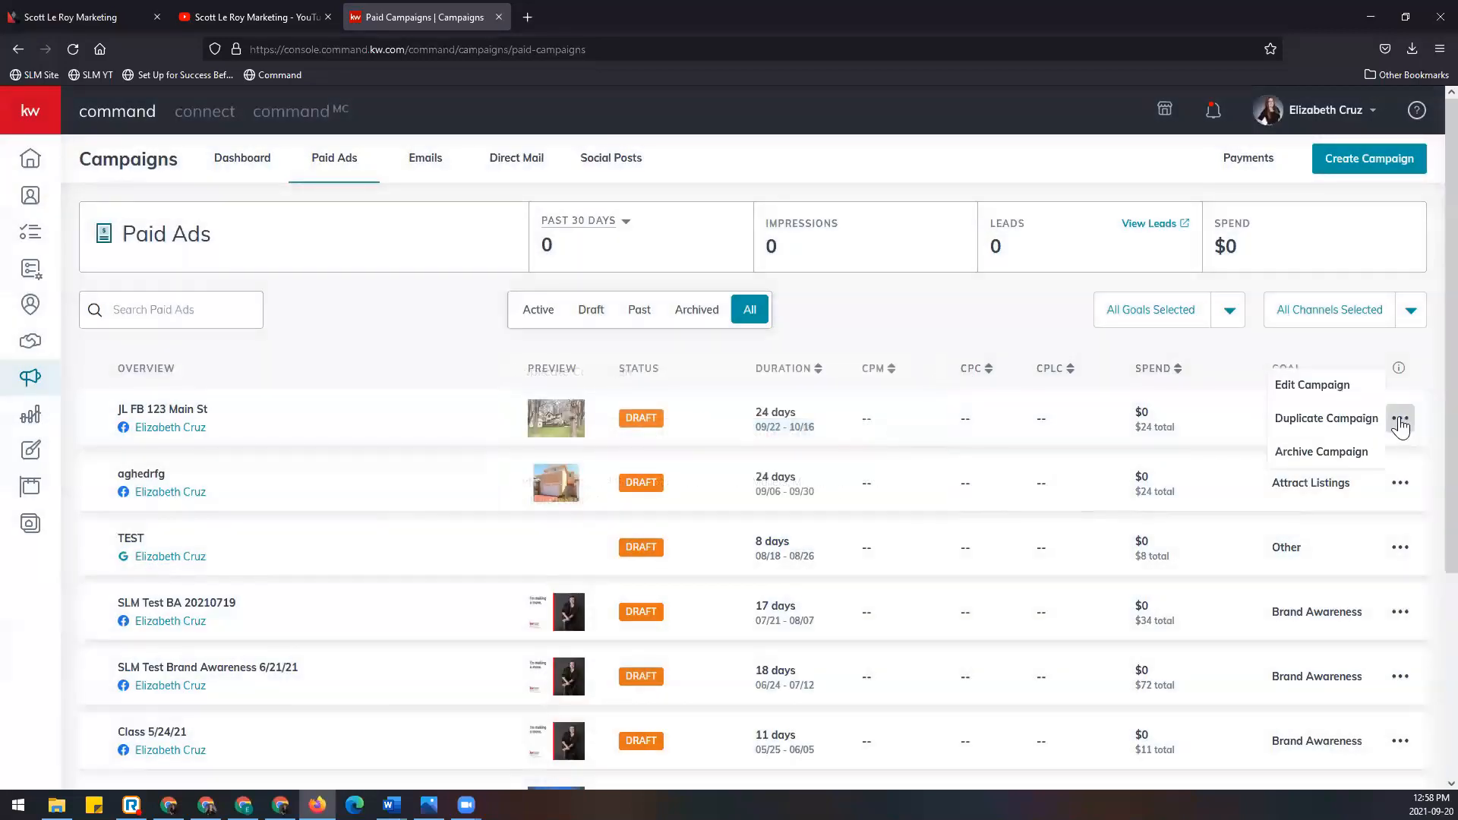
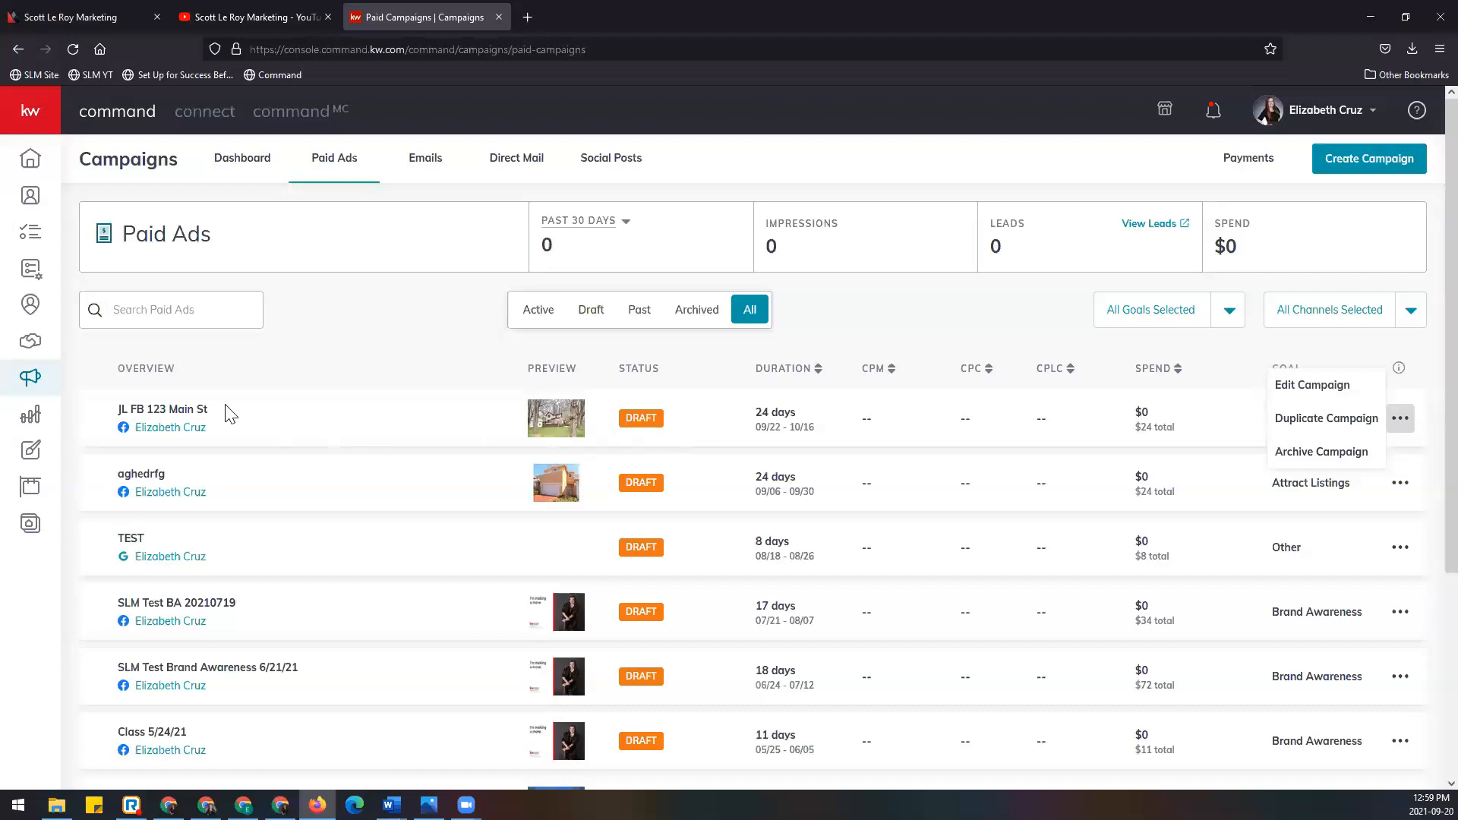
# Step: Close the campaign row's ⋯ menu and open the Campaigns FAQ via the header info icon
pyautogui.click(932, 321)
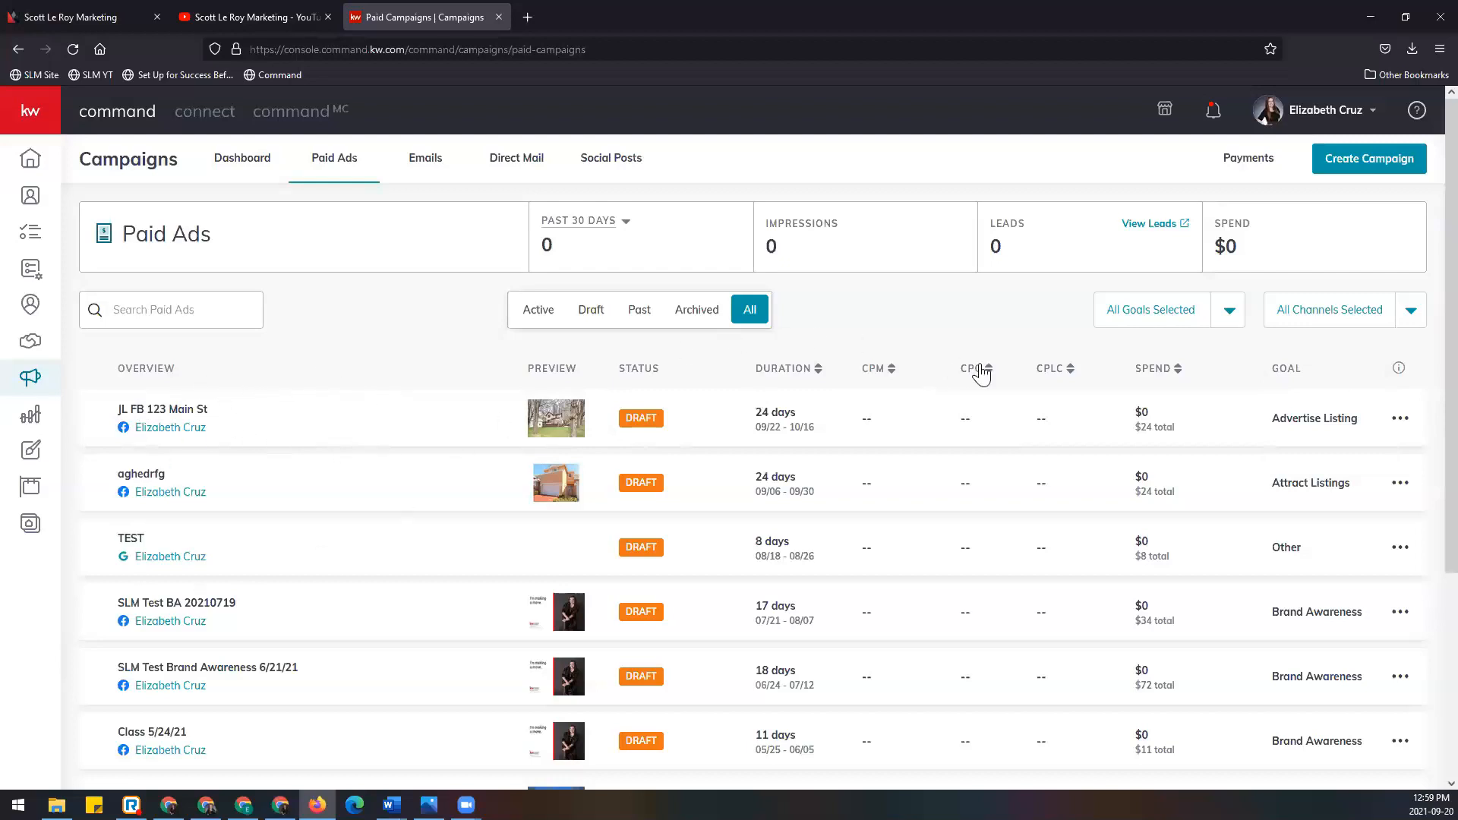
pyautogui.click(1398, 374)
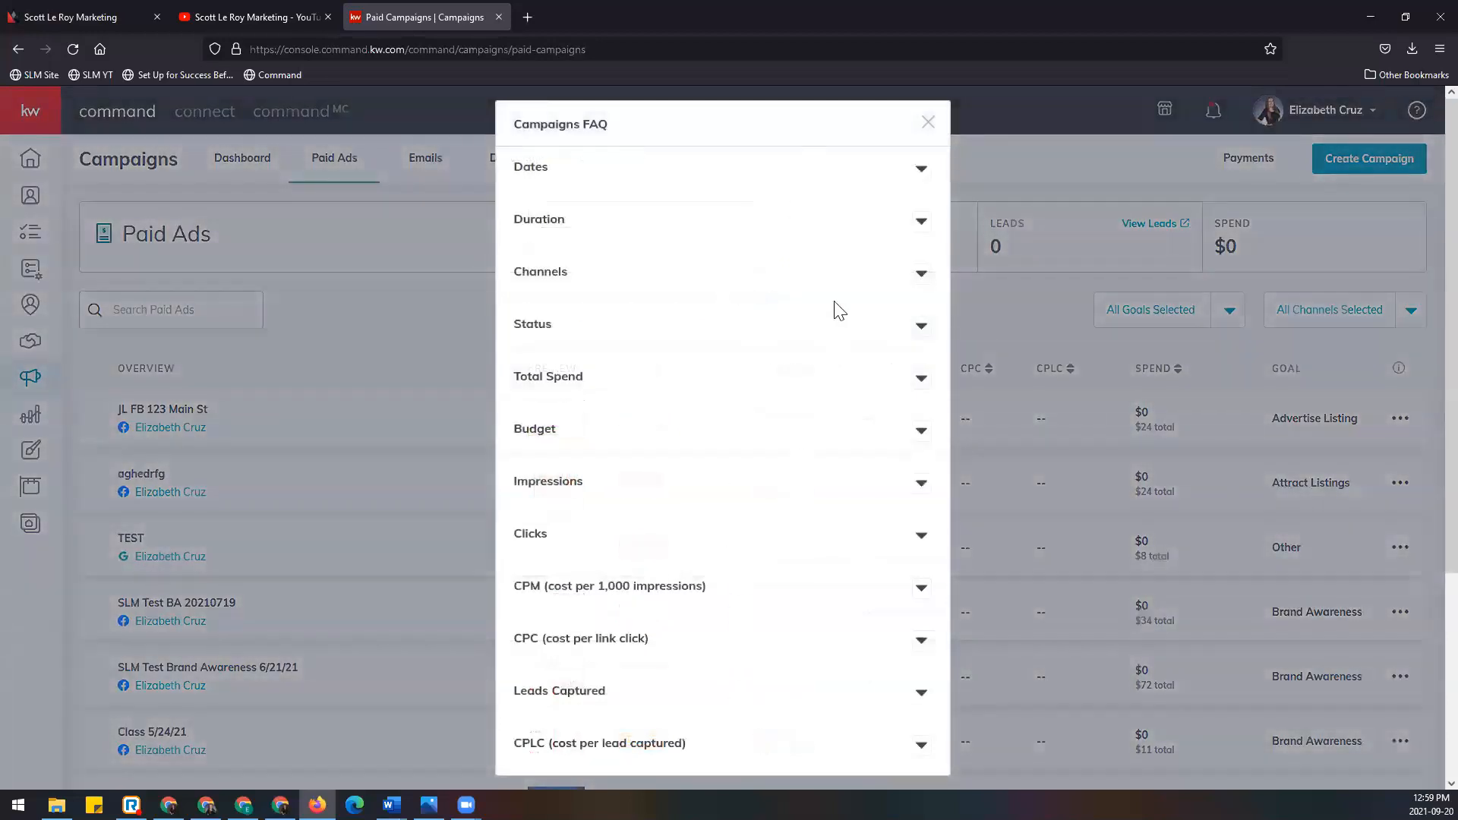
# Step: Expand and collapse the Dates and Duration explanations in the Campaigns FAQ
pyautogui.click(922, 171)
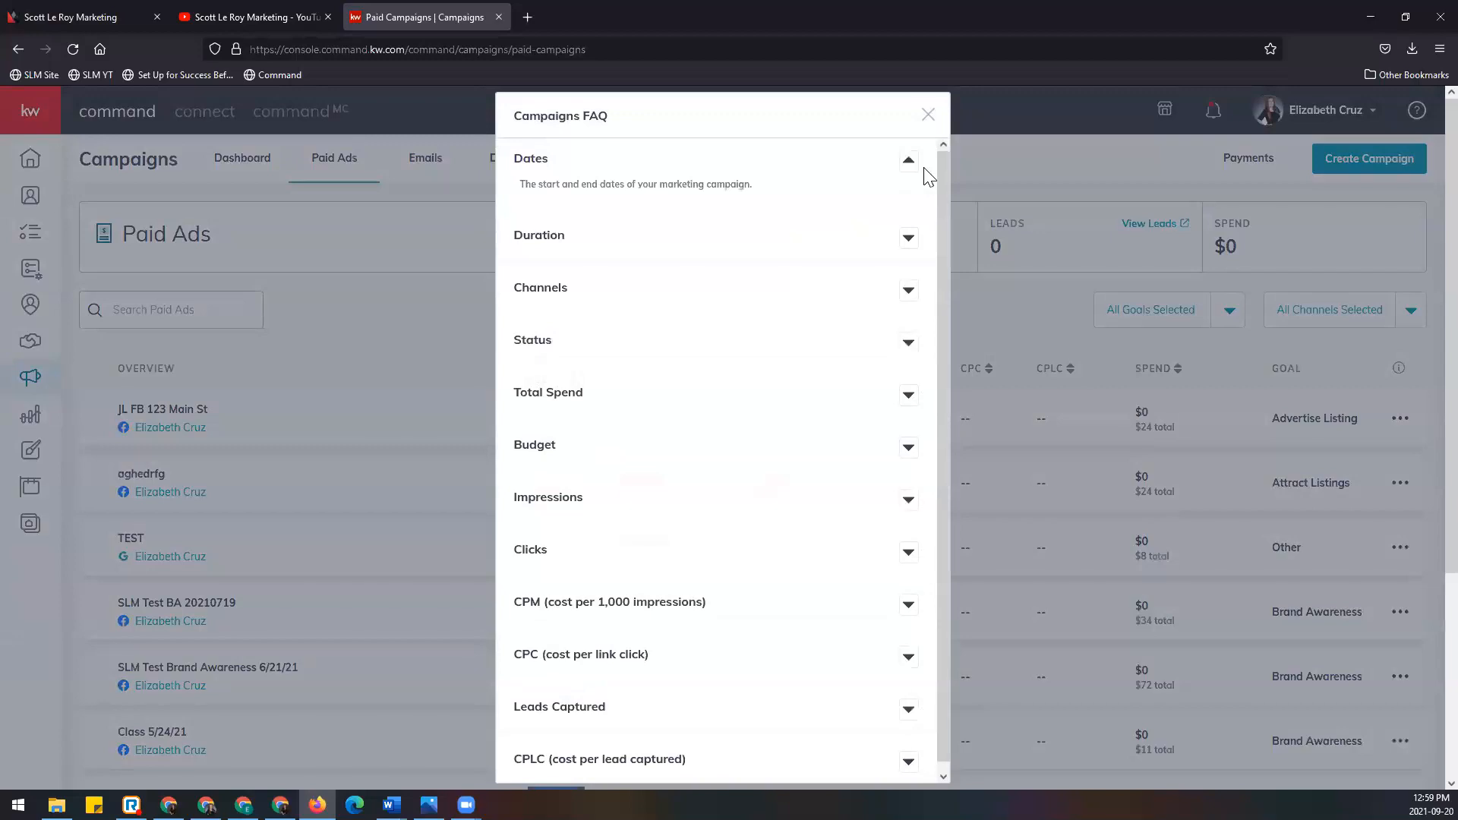
pyautogui.click(909, 161)
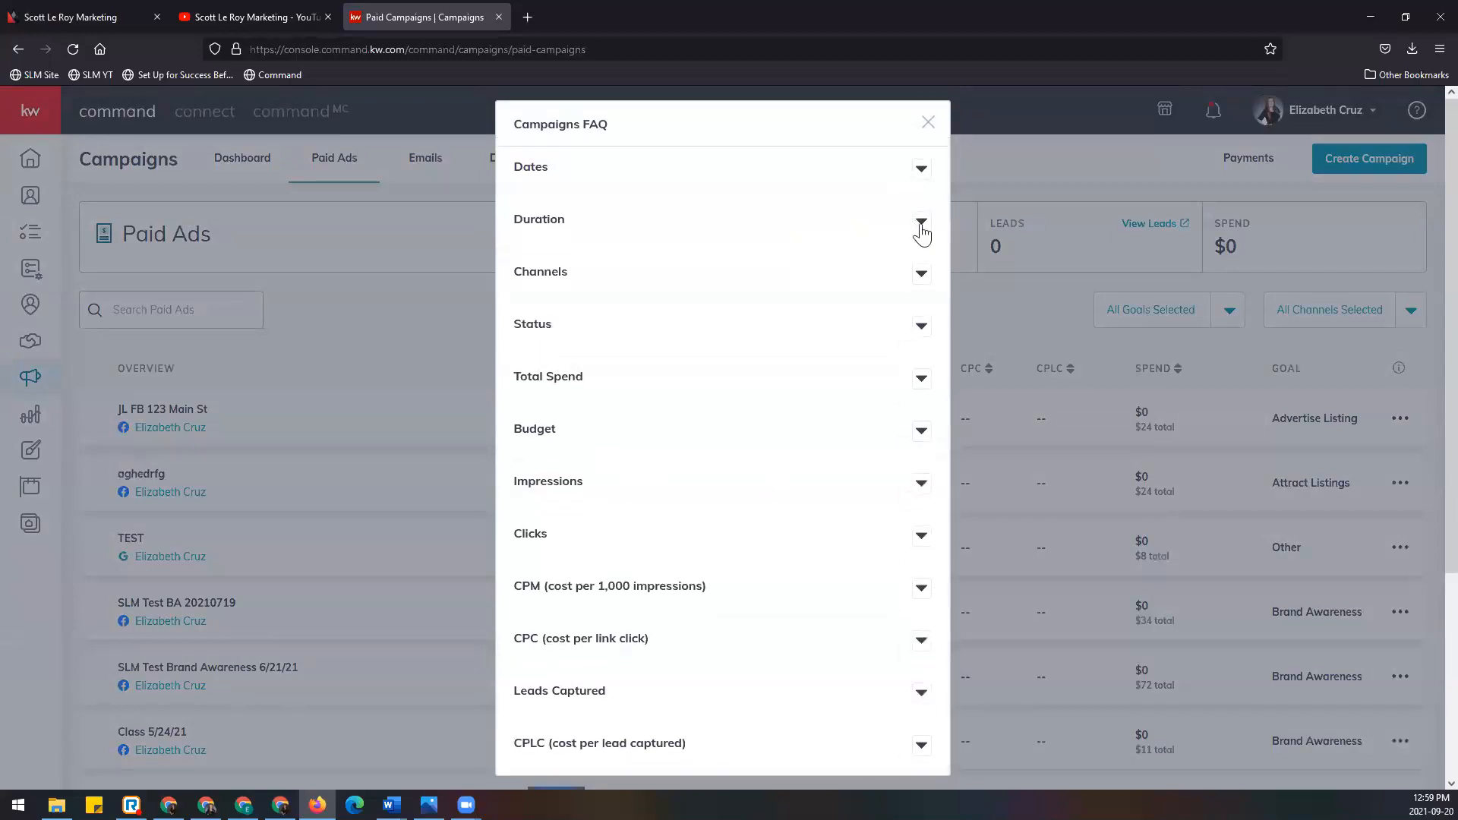
pyautogui.click(922, 225)
pyautogui.click(909, 219)
# Step: Read the CPM, CPC and CPLC cost explanations, then close the FAQ
pyautogui.scroll(-4, 726, 667)
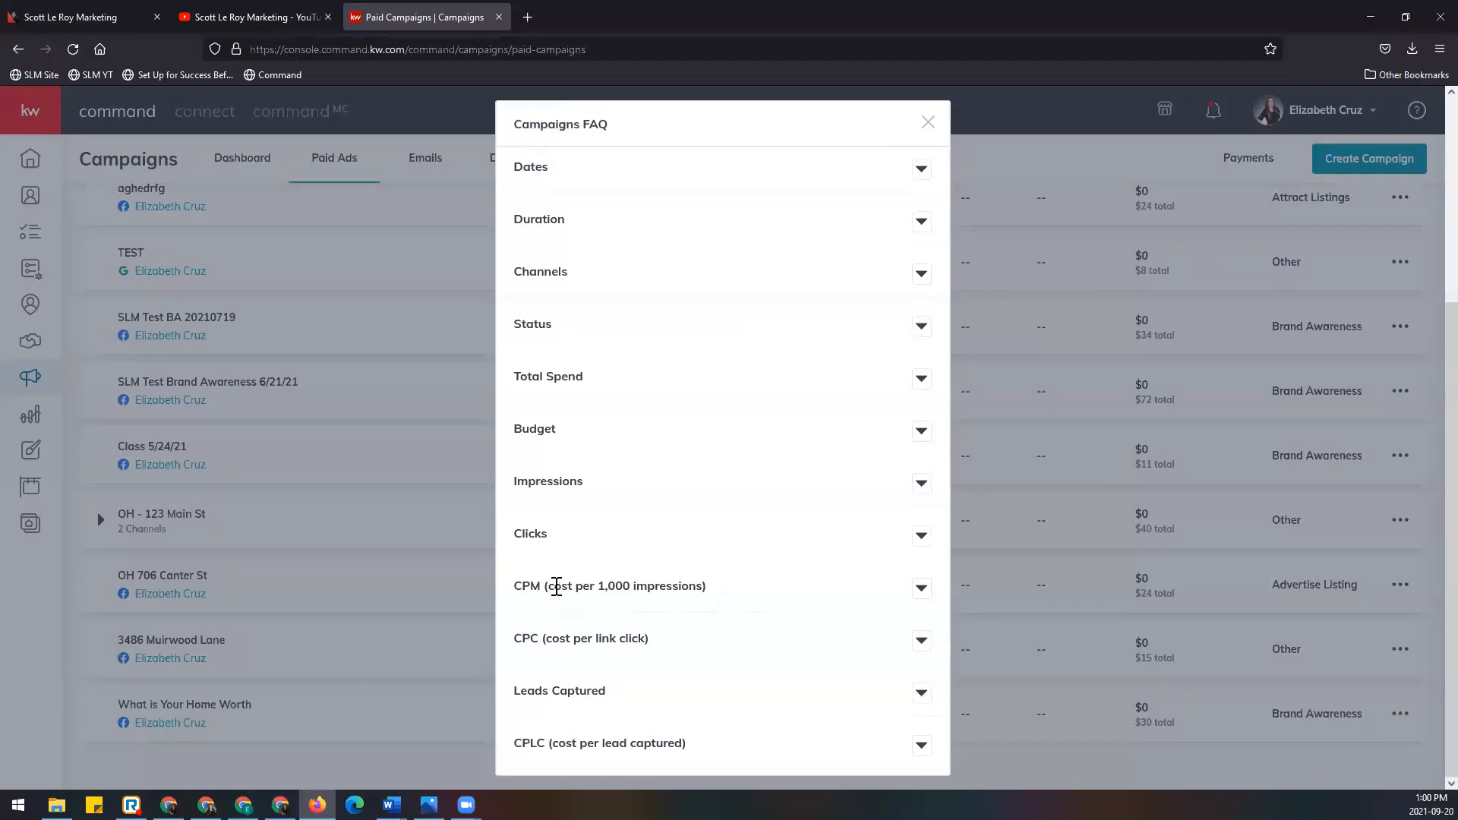
pyautogui.click(920, 590)
pyautogui.scroll(-2, 767, 517)
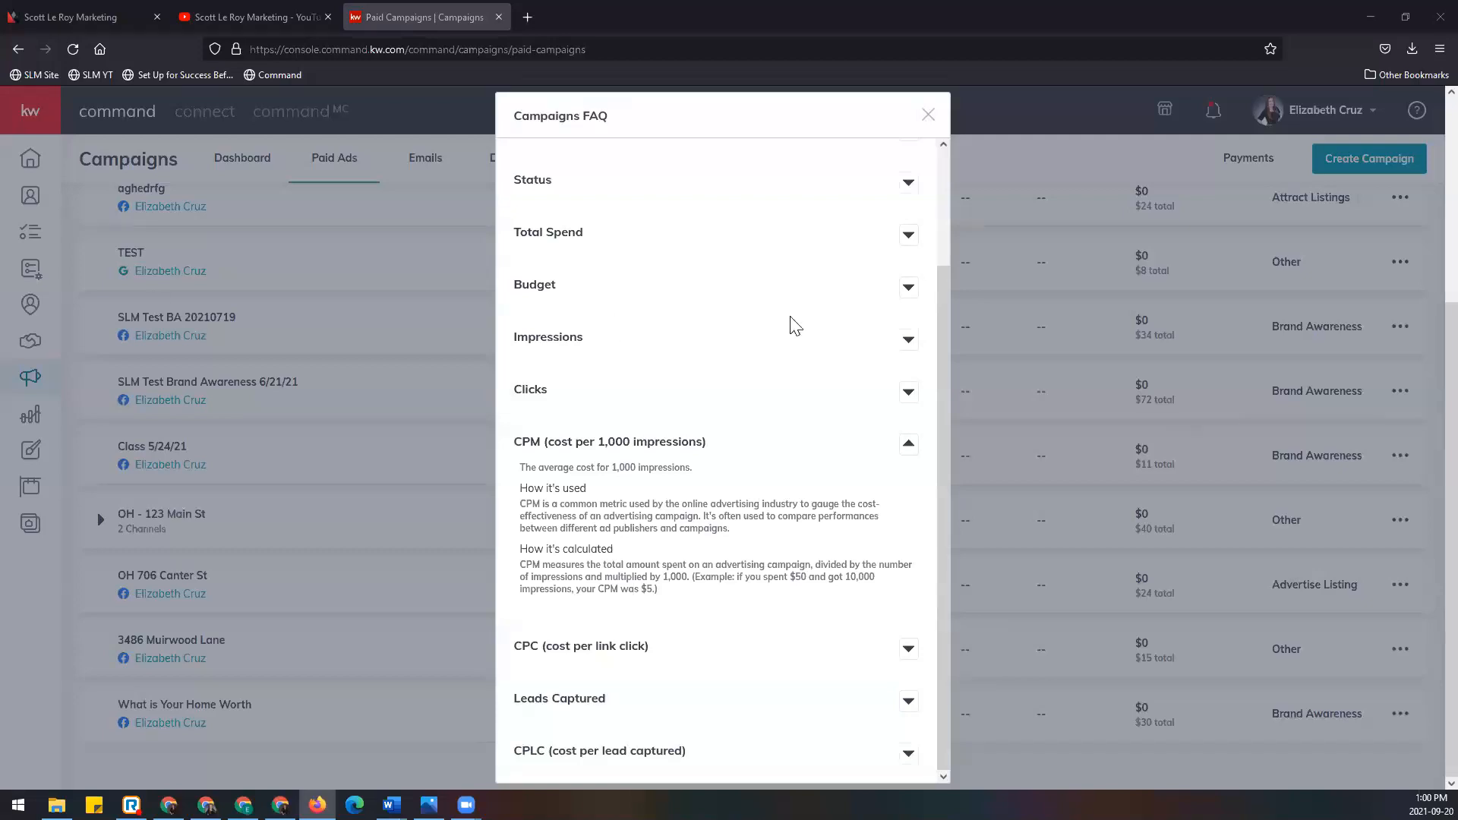
pyautogui.click(908, 650)
pyautogui.scroll(-2, 757, 497)
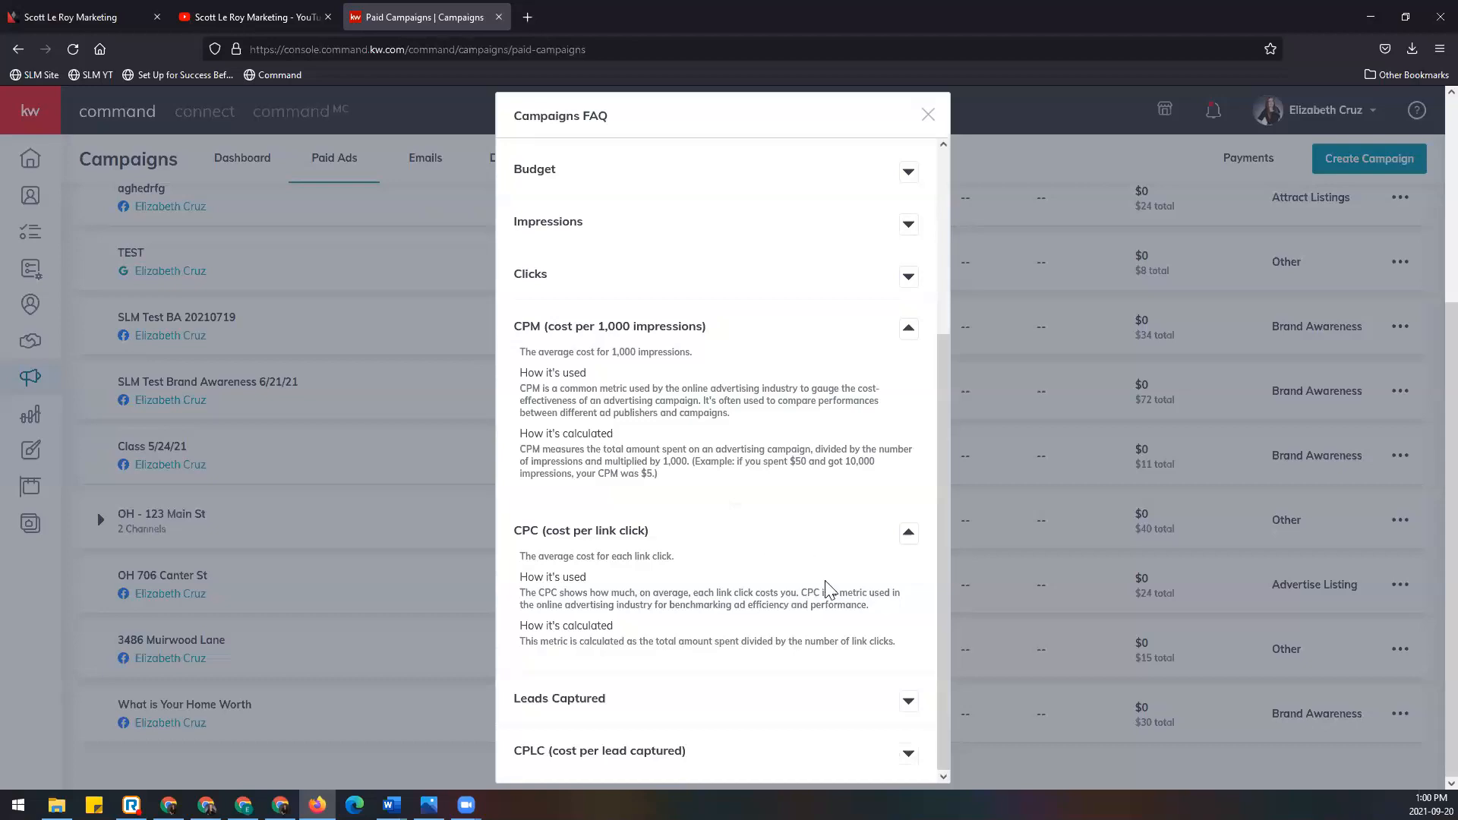
pyautogui.click(905, 754)
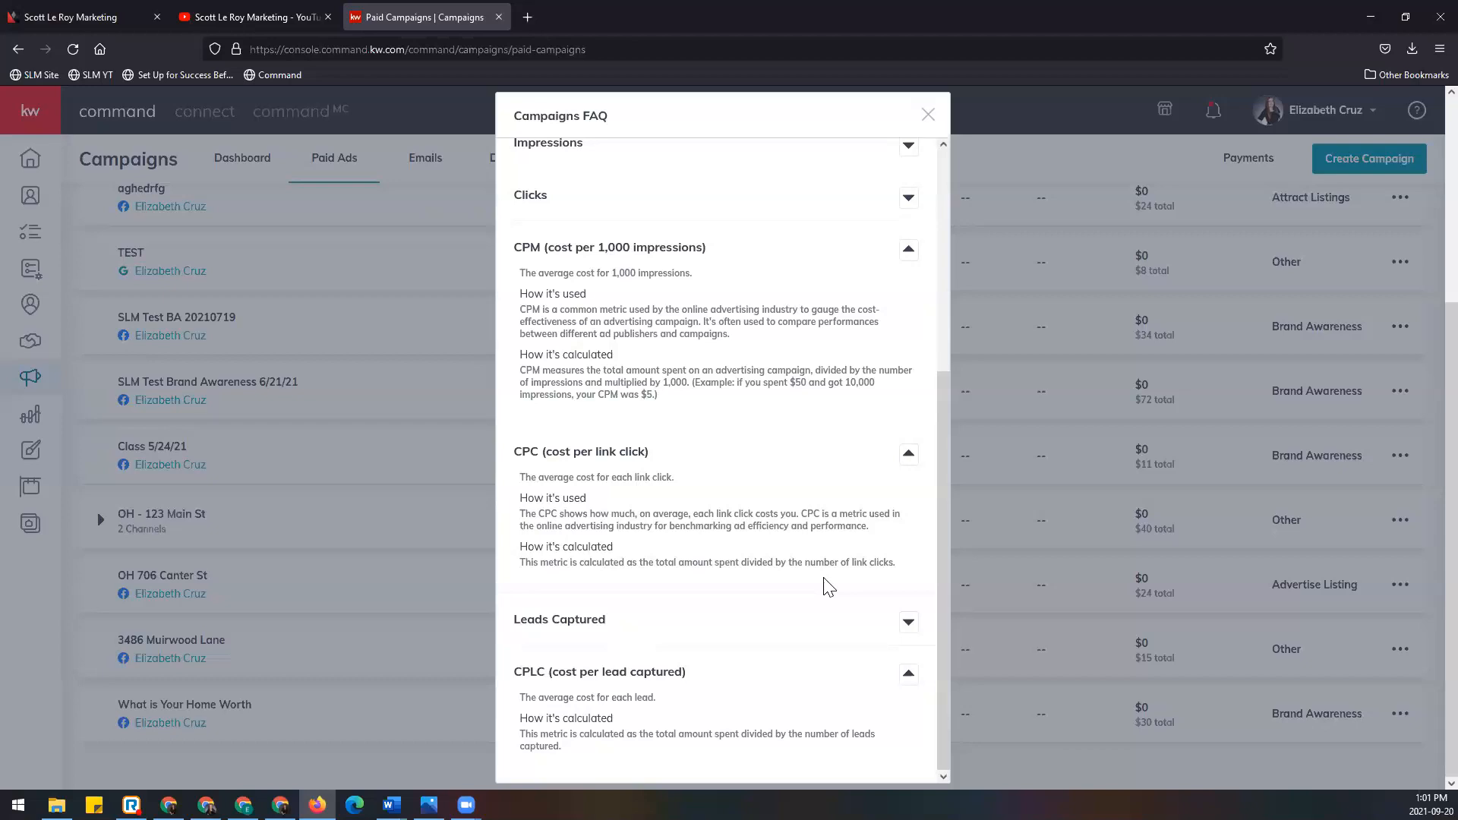
pyautogui.click(927, 116)
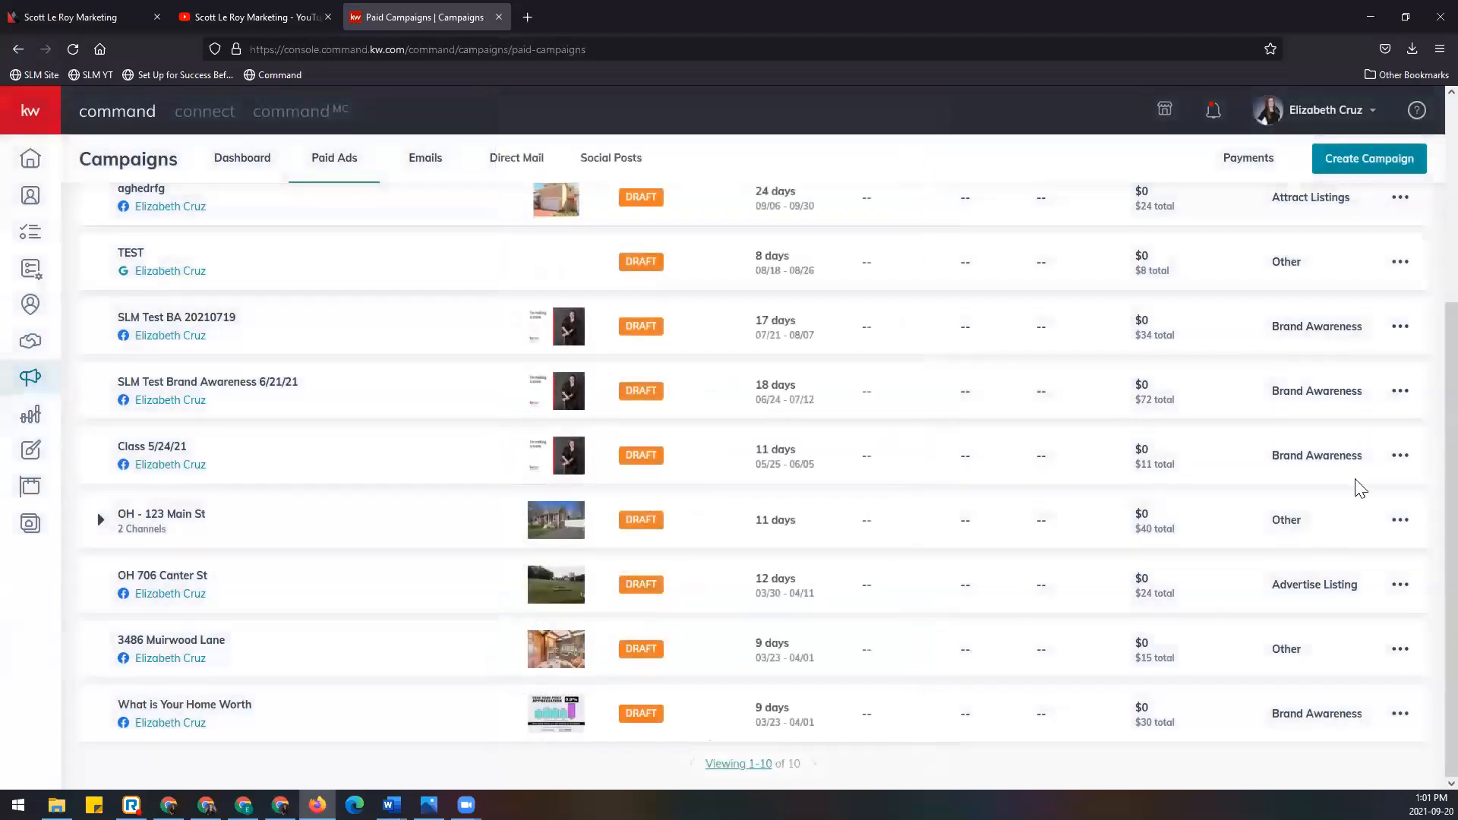
# Step: Switch to the Scott Le Roy Marketing tab and scroll to its contact and testimonials footer
pyautogui.scroll(4, 1362, 485)
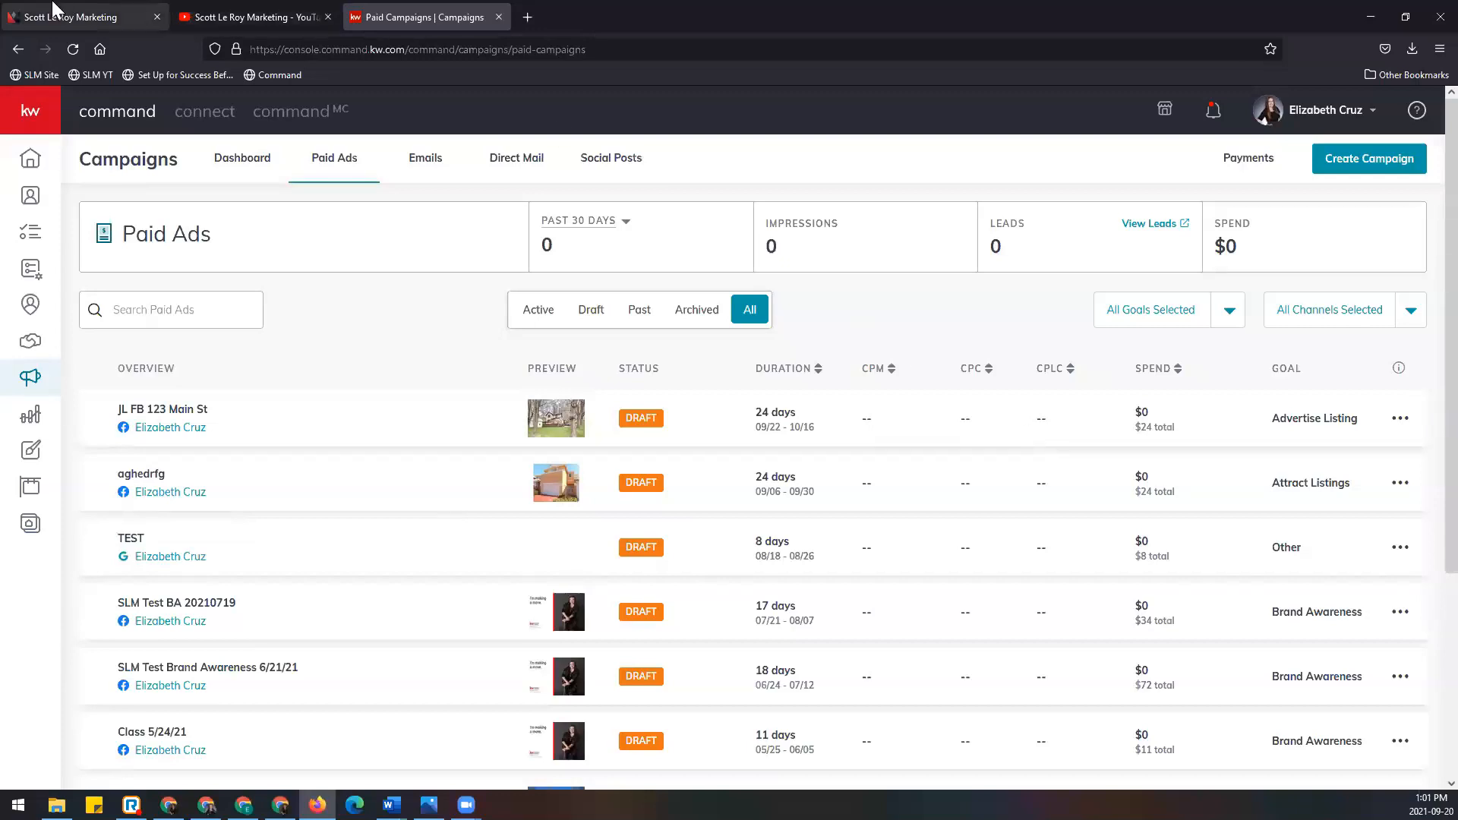
pyautogui.click(122, 15)
pyautogui.scroll(-15, 479, 585)
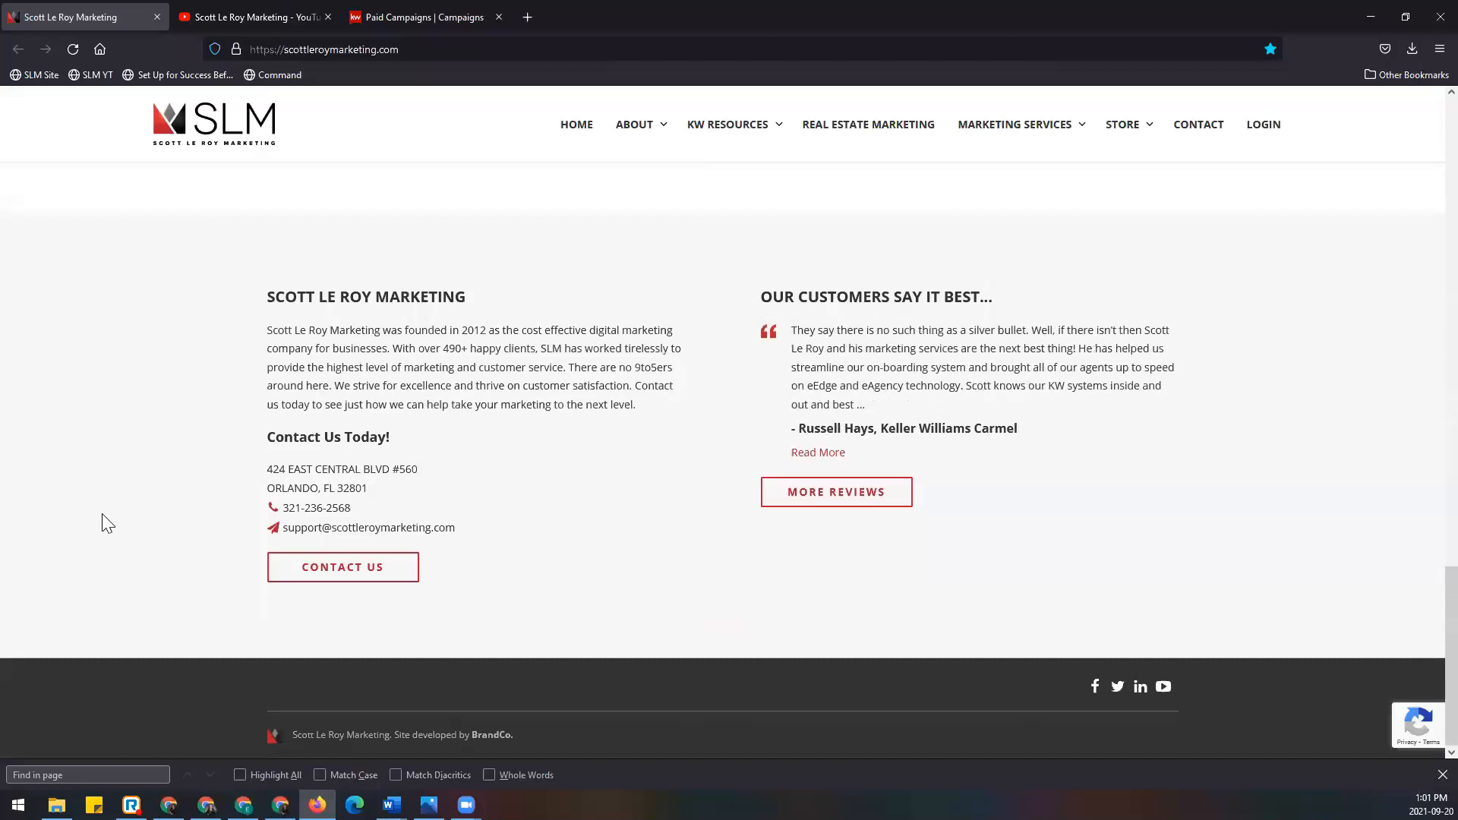
# Step: Select the website's address, then close the Scott Le Roy Marketing website tab
pyautogui.click(450, 53)
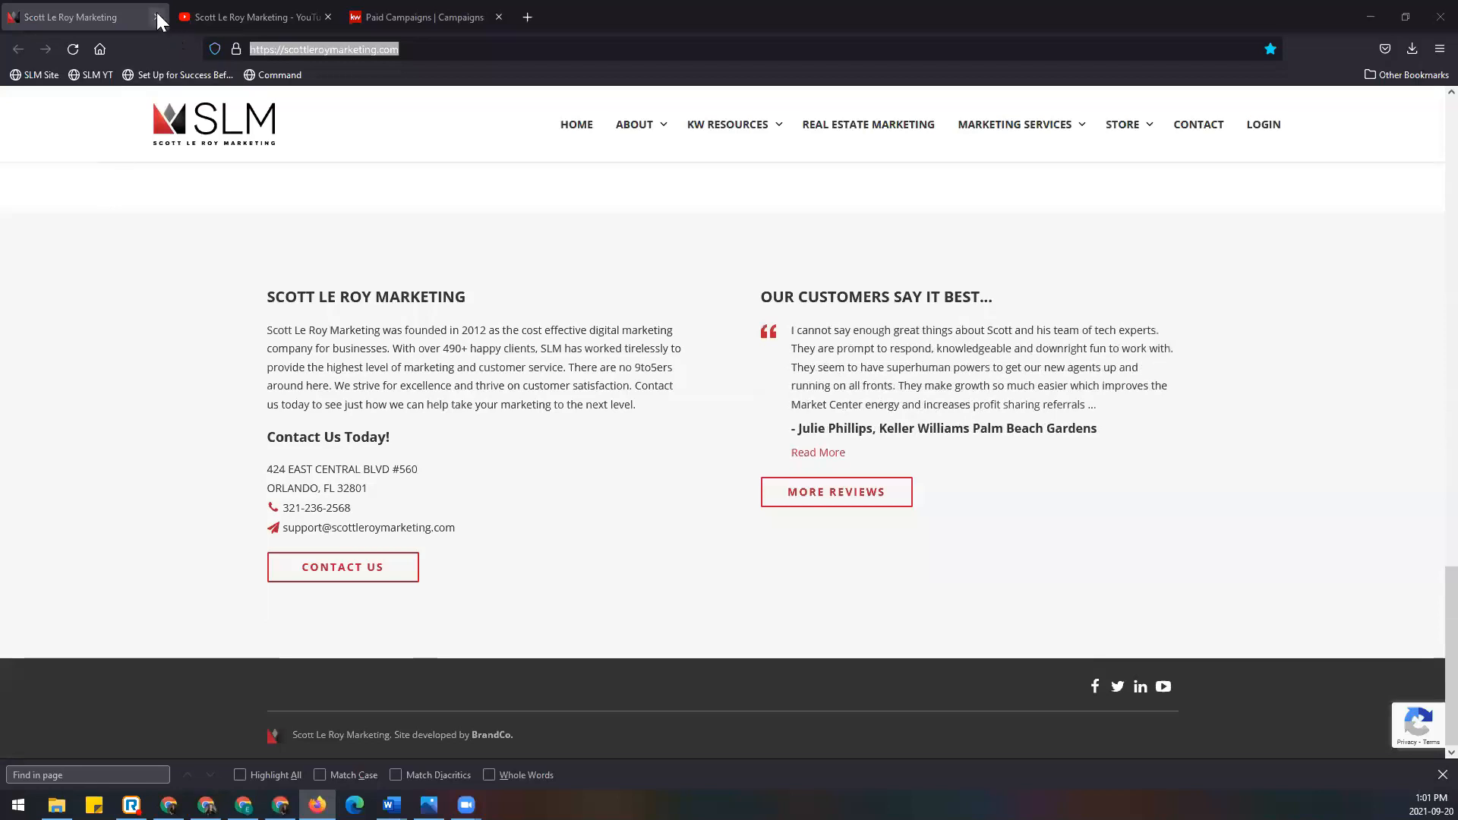
pyautogui.click(157, 16)
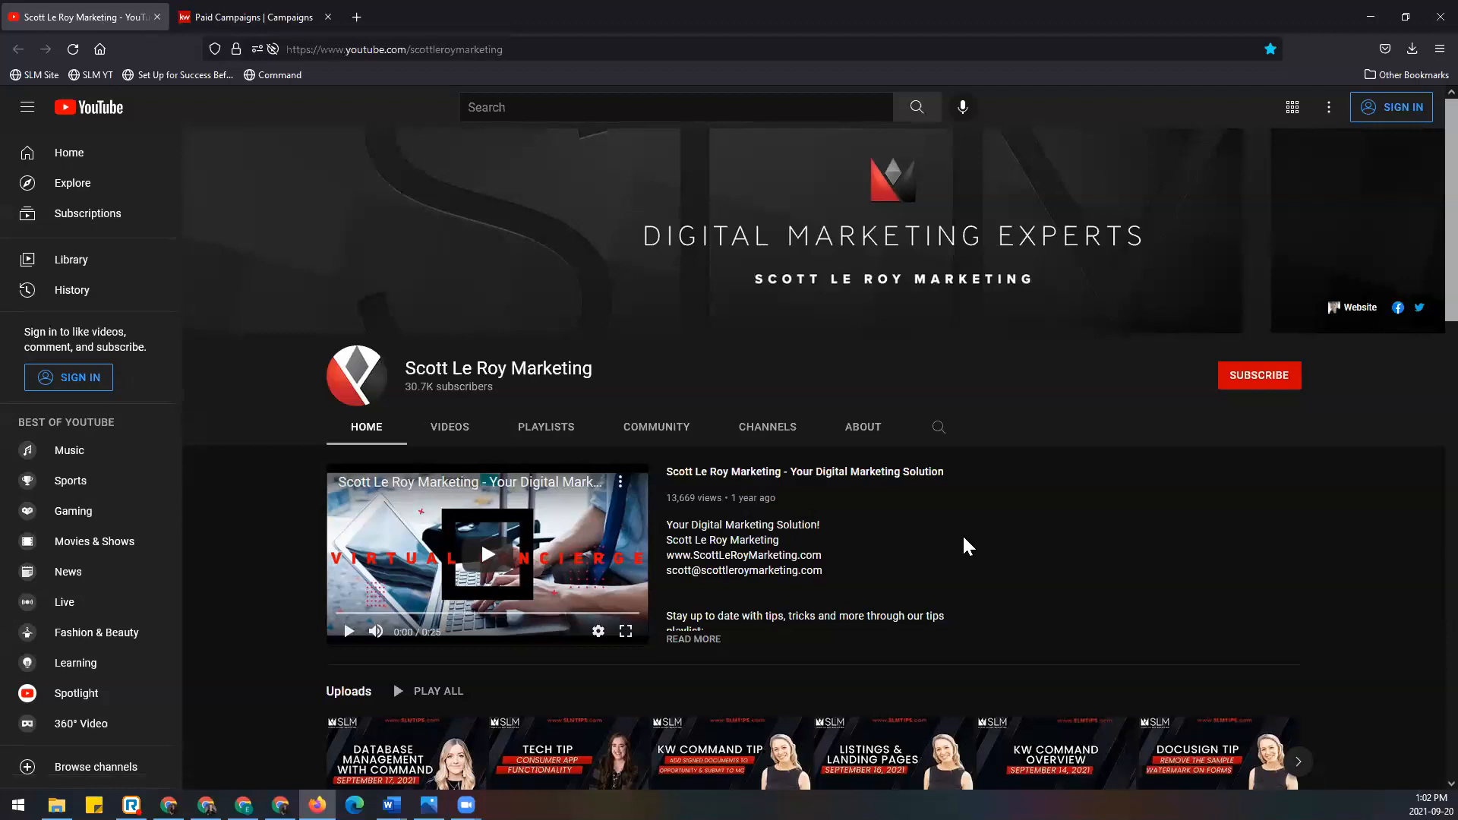
# Step: Browse the channel's Videos, then its Playlists like Campaigns and DocuSign, and select the page address
pyautogui.scroll(-2, 964, 538)
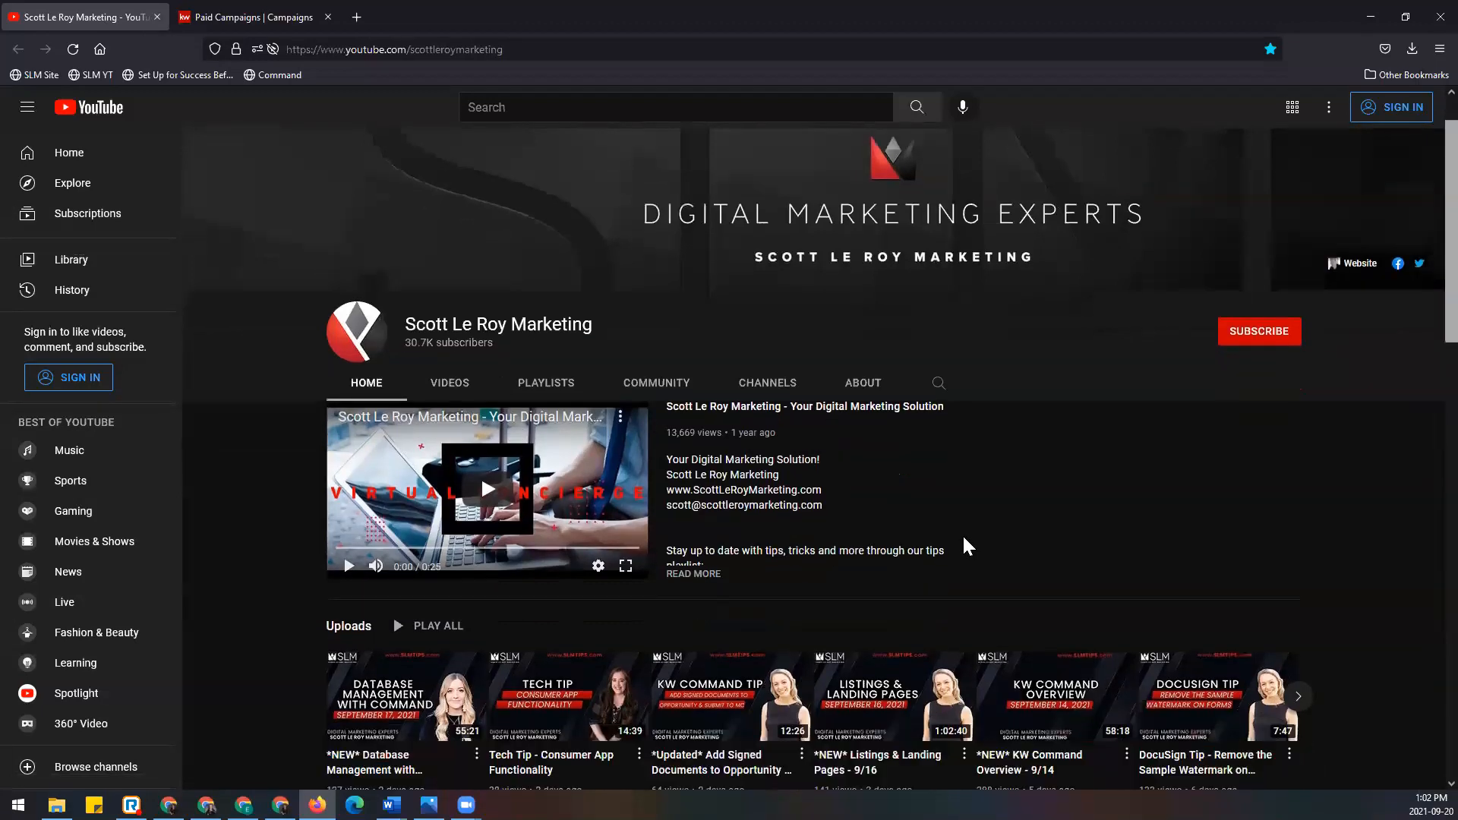
pyautogui.scroll(2, 962, 535)
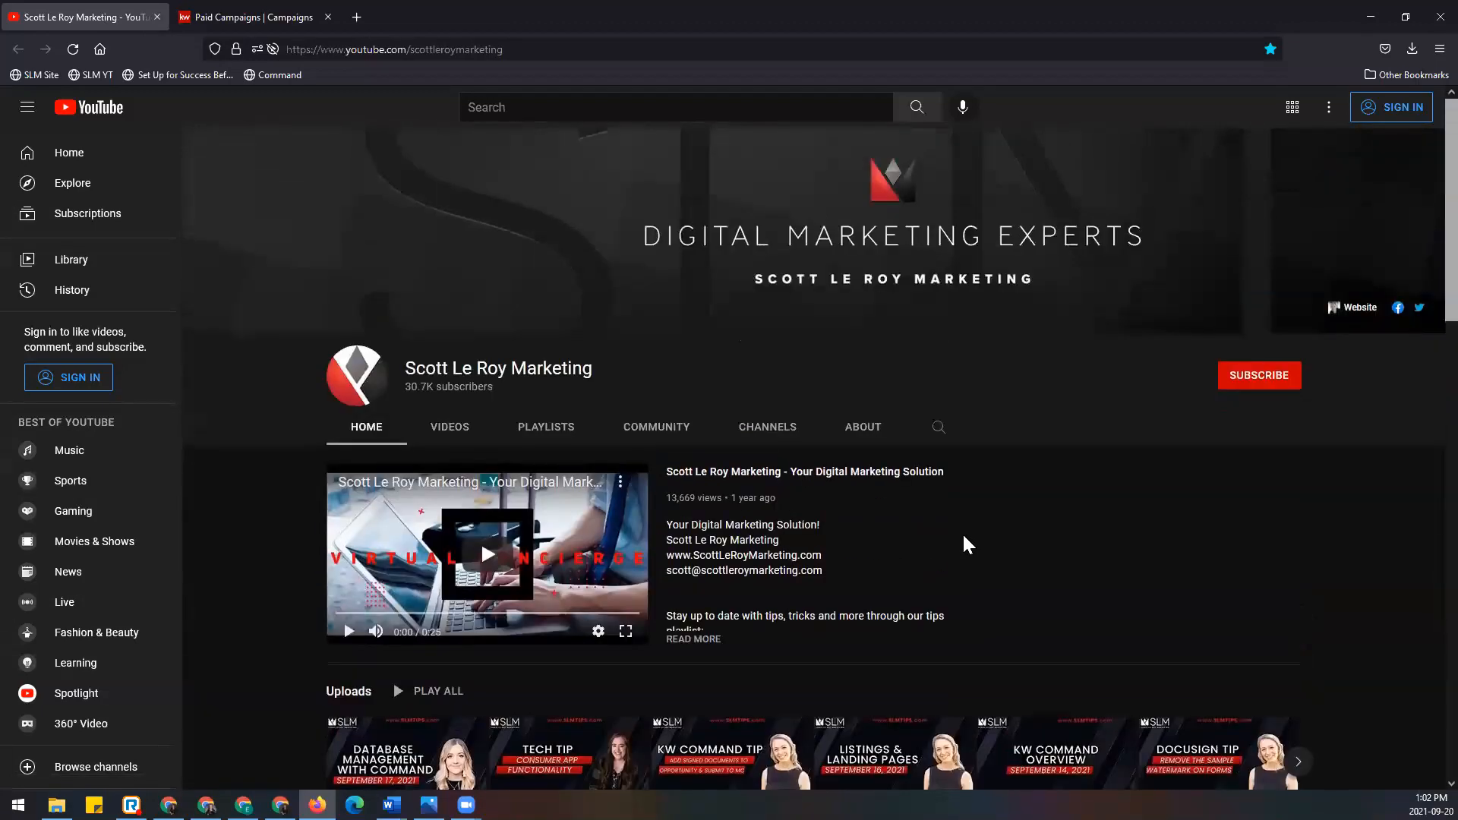
pyautogui.click(455, 430)
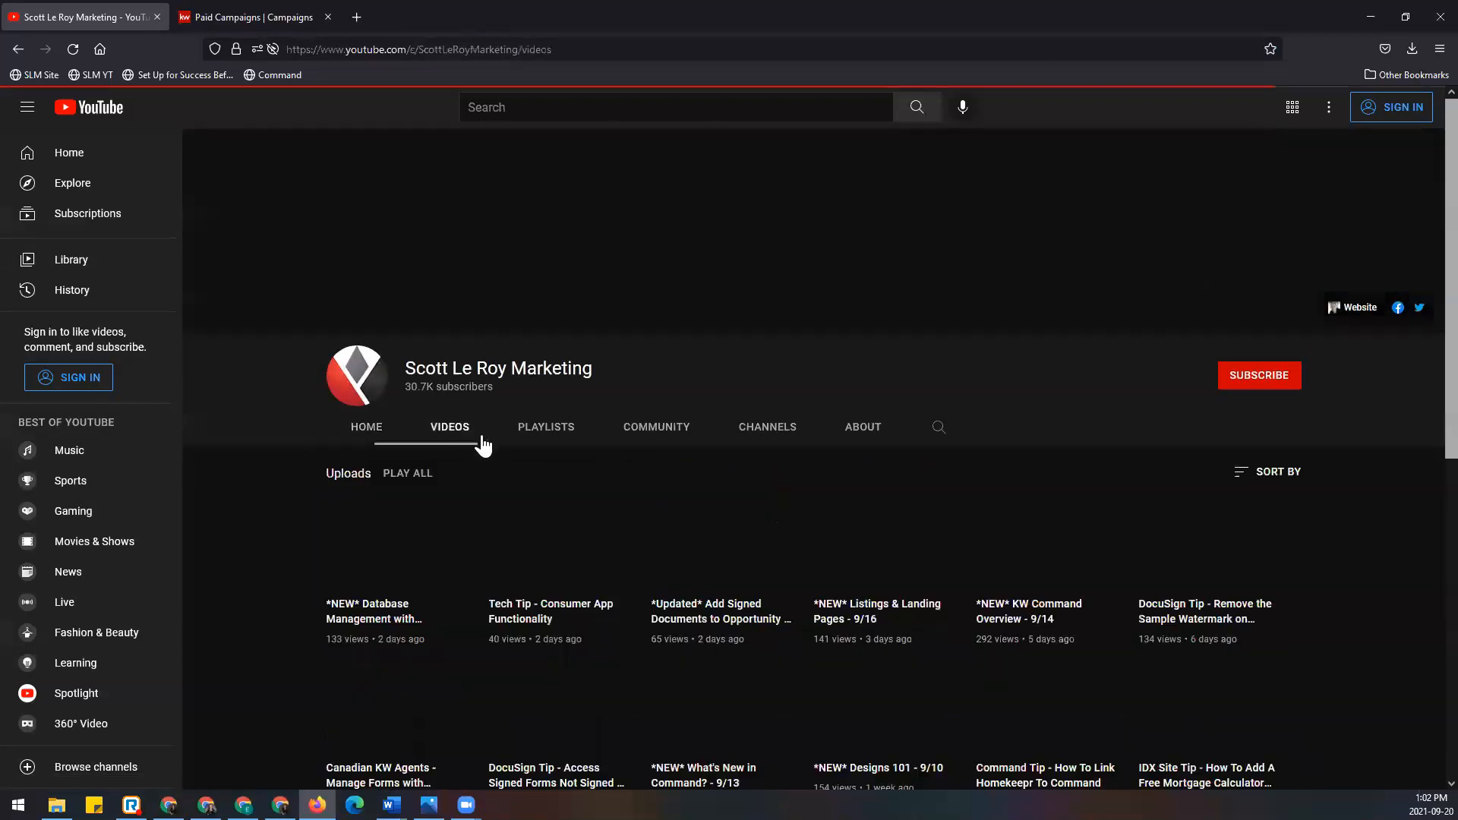
pyautogui.click(562, 437)
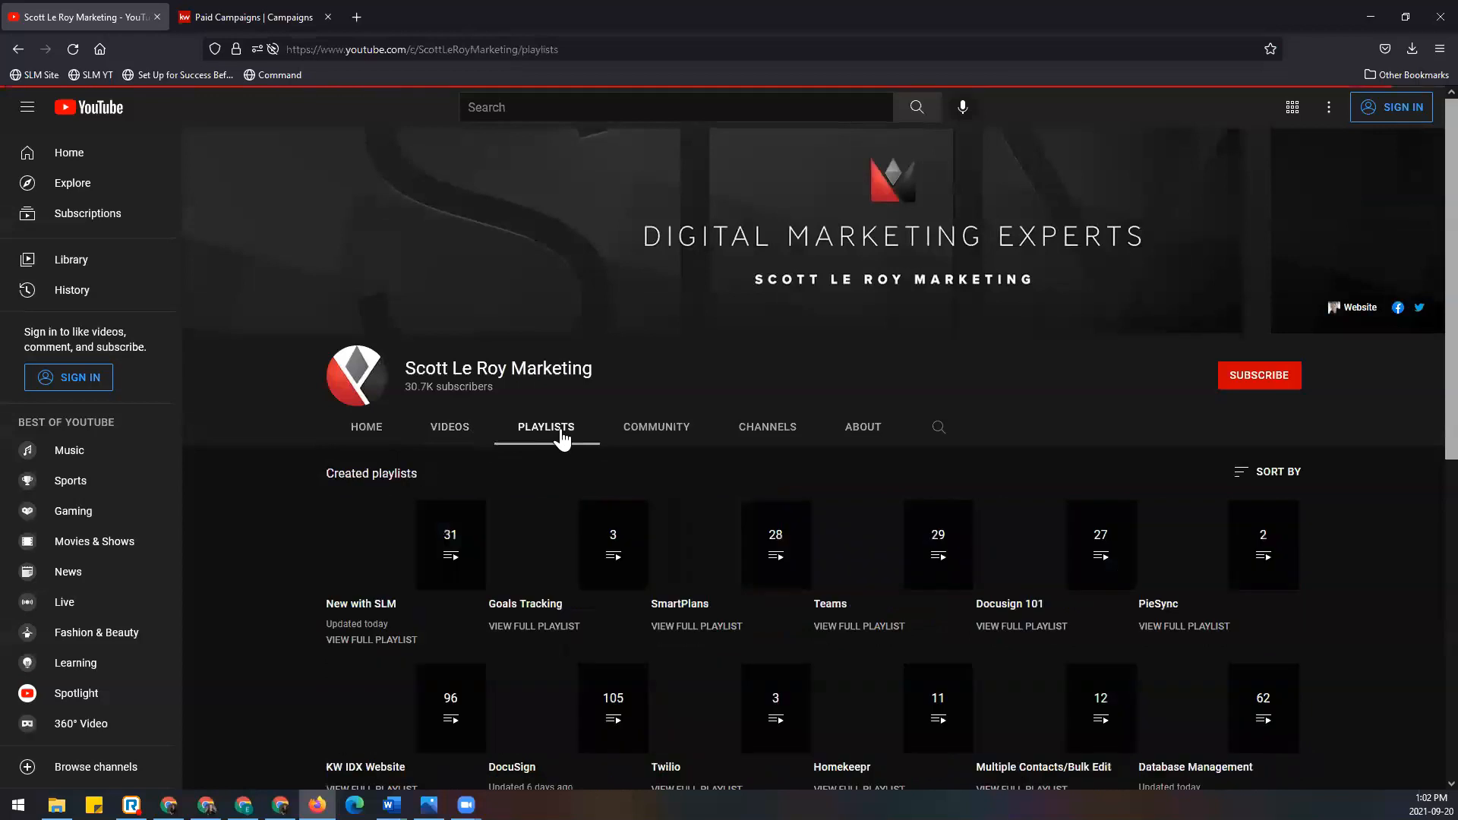
pyautogui.scroll(-5, 560, 437)
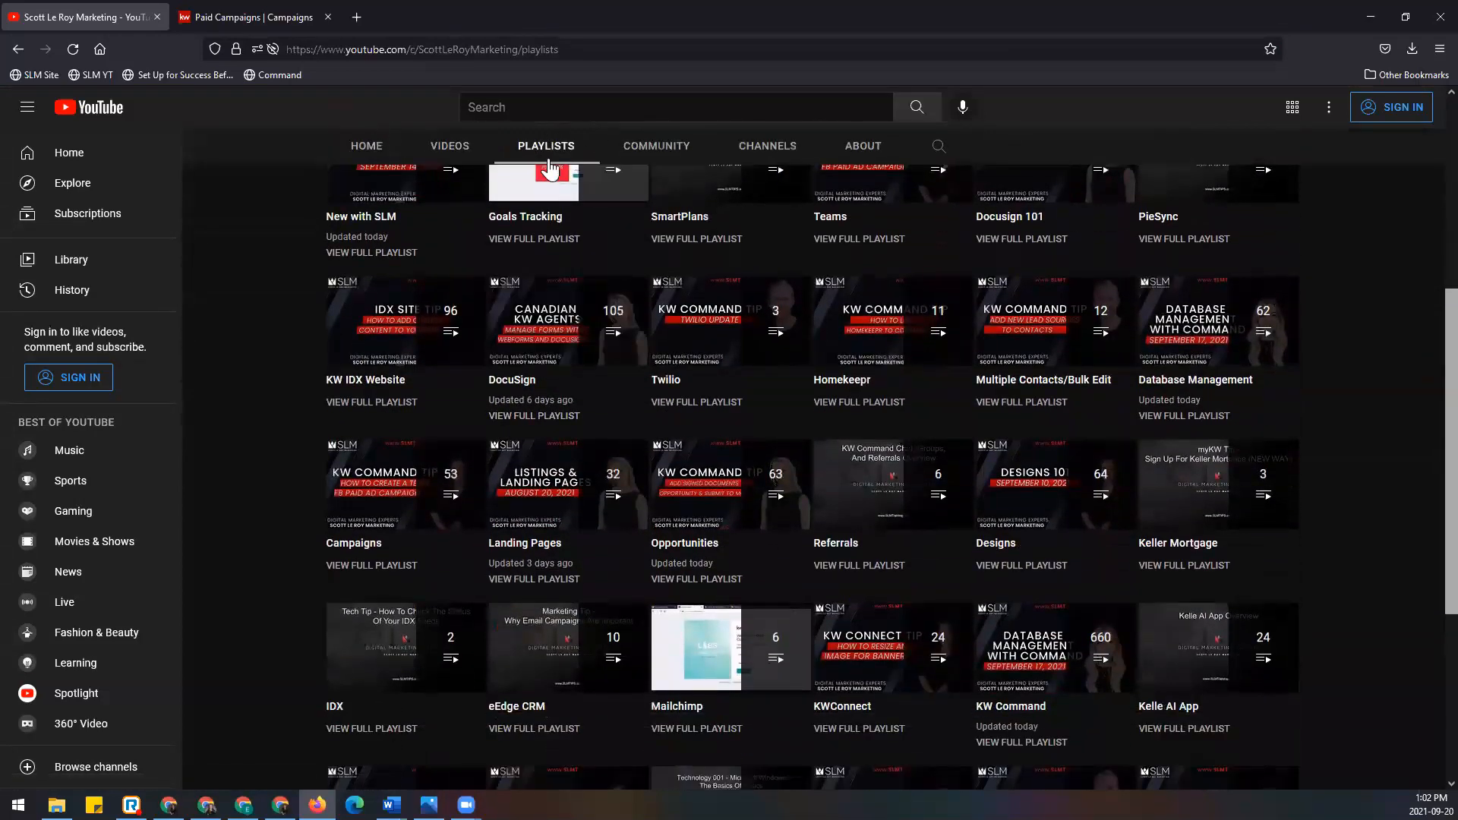
pyautogui.scroll(1, 260, 476)
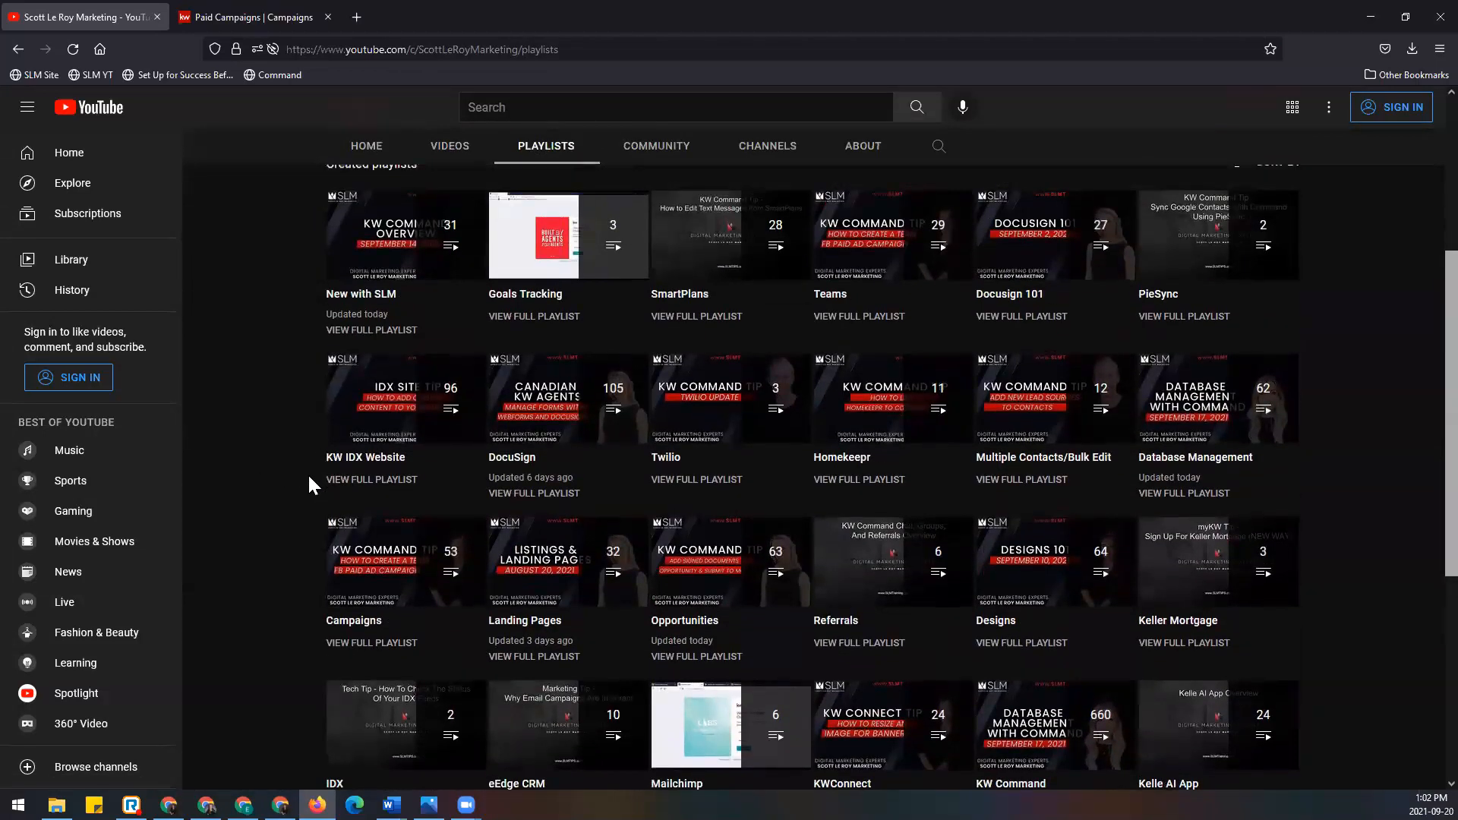
pyautogui.scroll(-1, 307, 472)
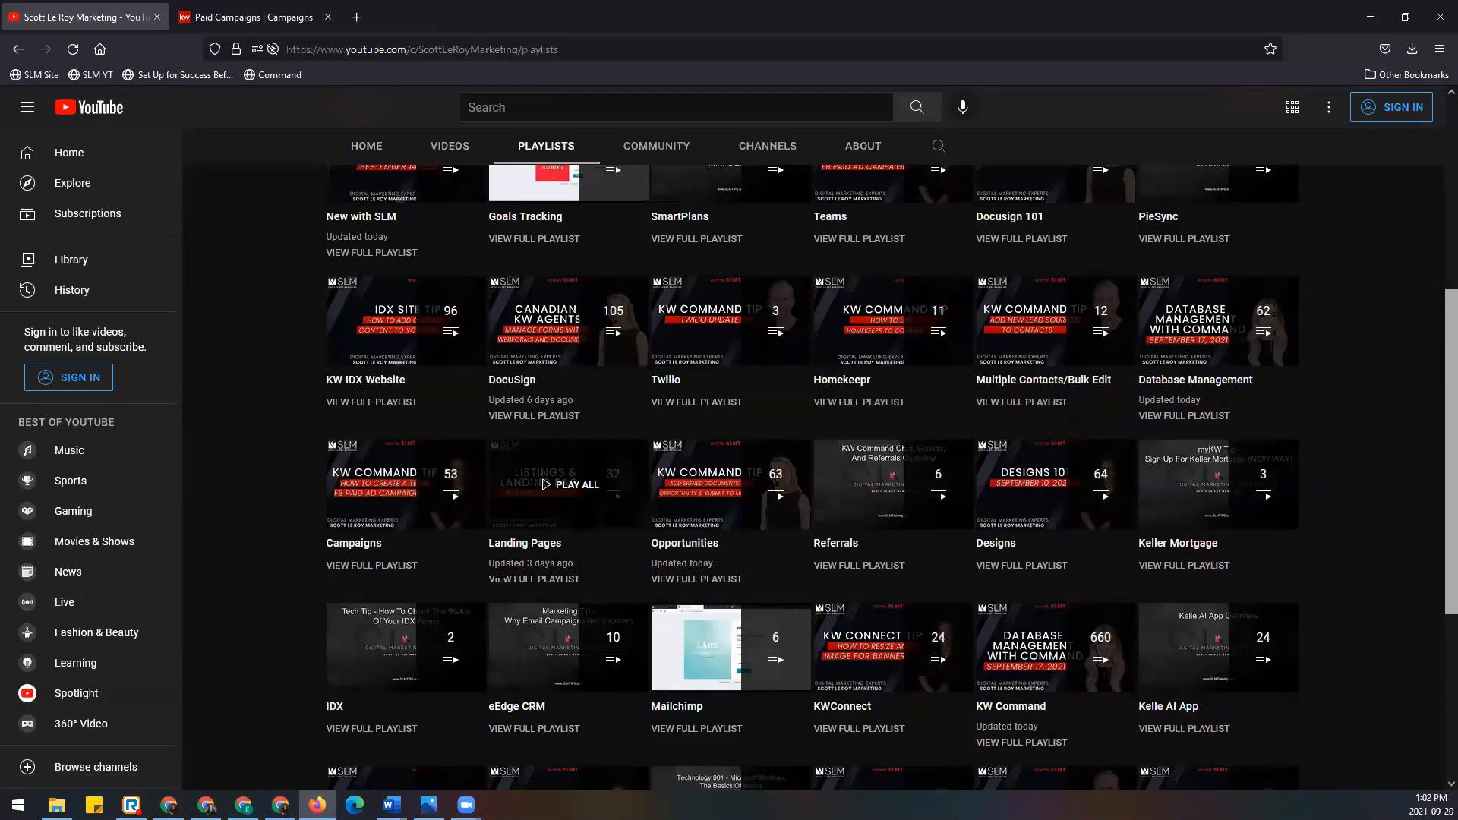
pyautogui.scroll(1, 663, 305)
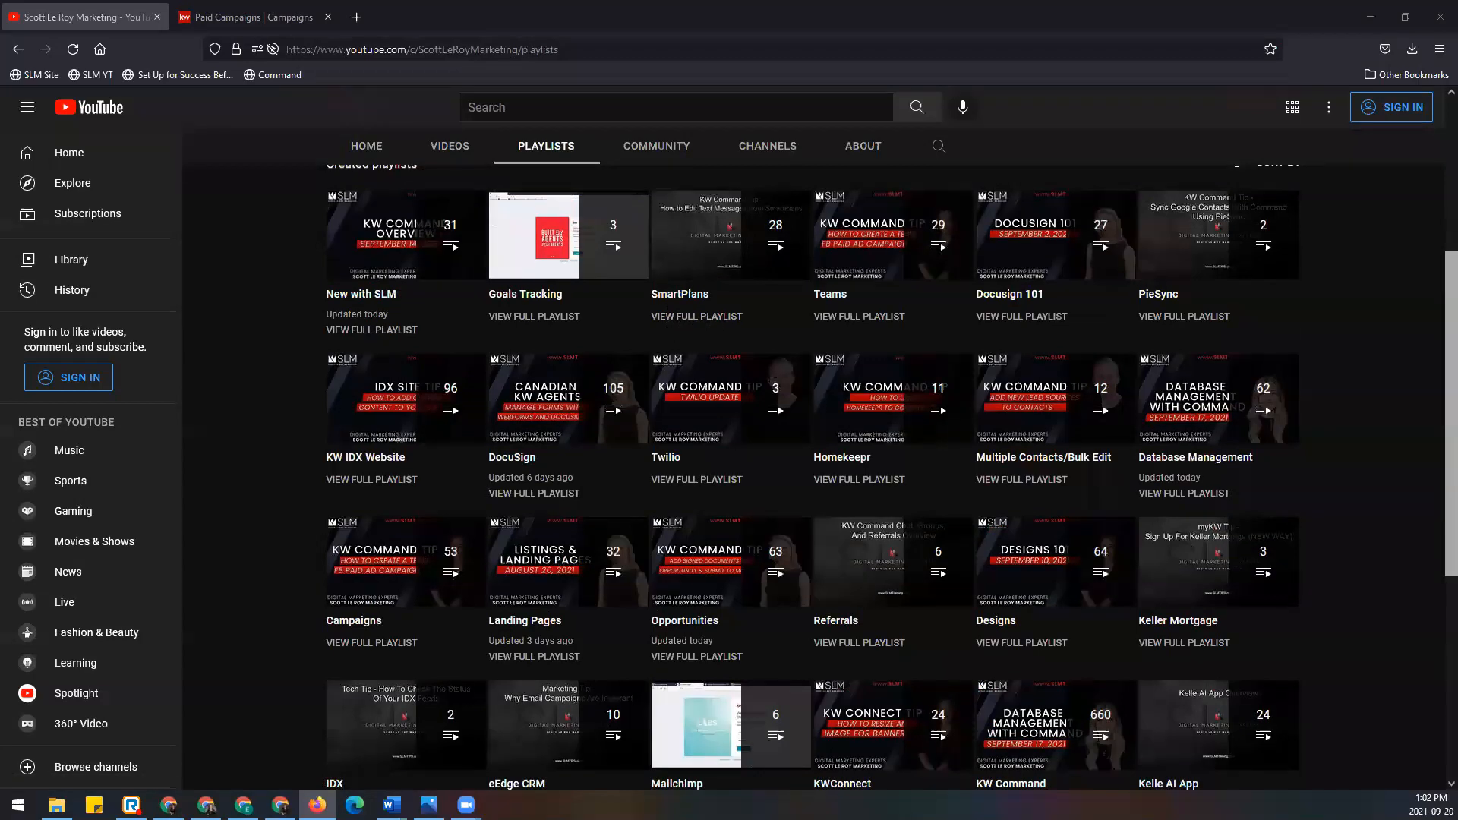
pyautogui.click(535, 47)
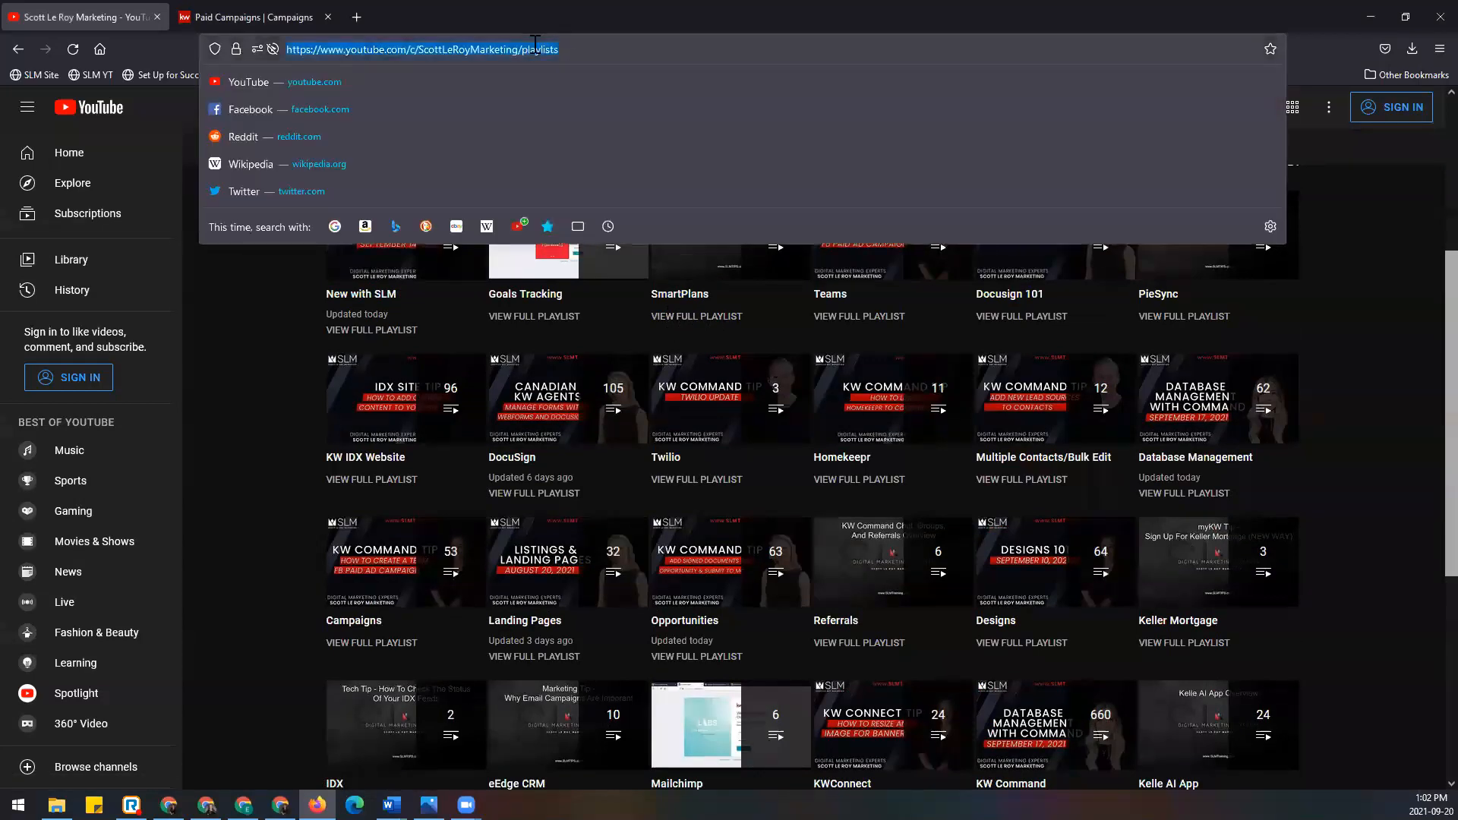